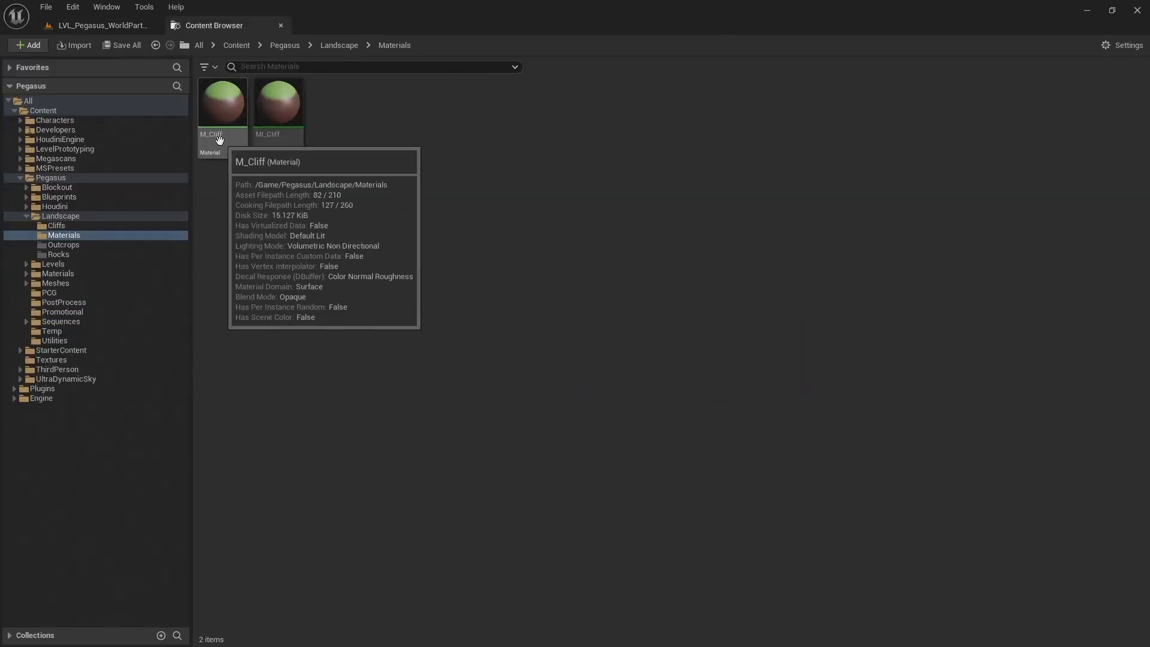
# Open the M_Cliff material and inspect the blend and output nodes in its graph
pyautogui.click(220, 140)
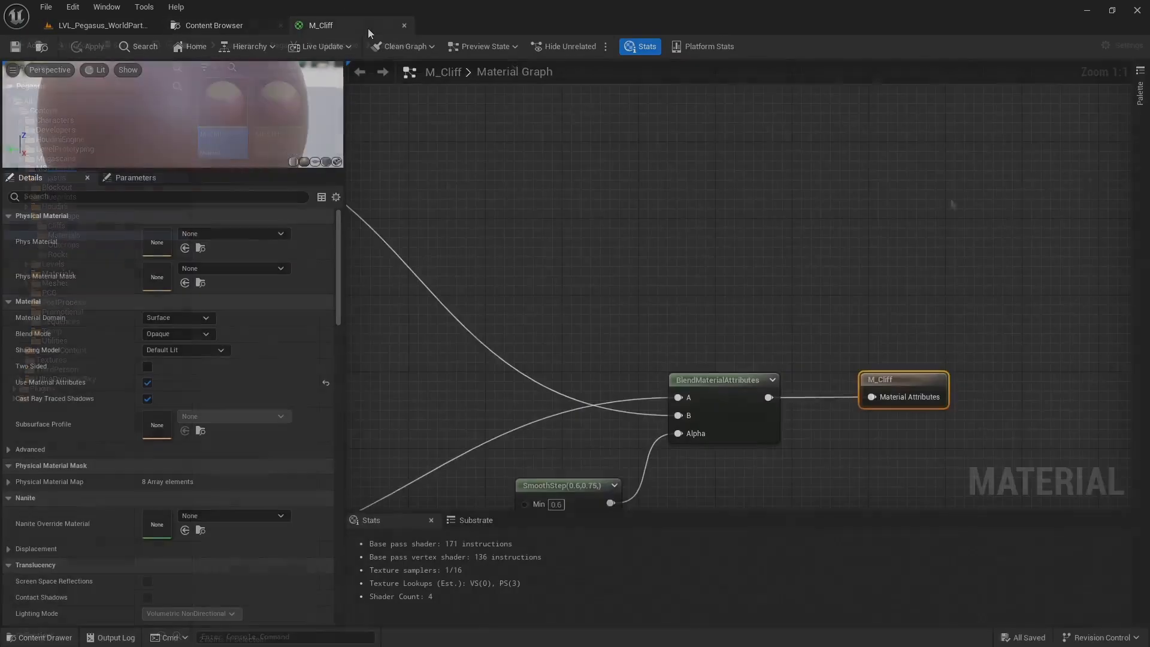
pyautogui.scroll(-7, 613, 205)
pyautogui.moveTo(615, 204); pyautogui.dragTo(849, 146, button='right')
pyautogui.scroll(2, 809, 185)
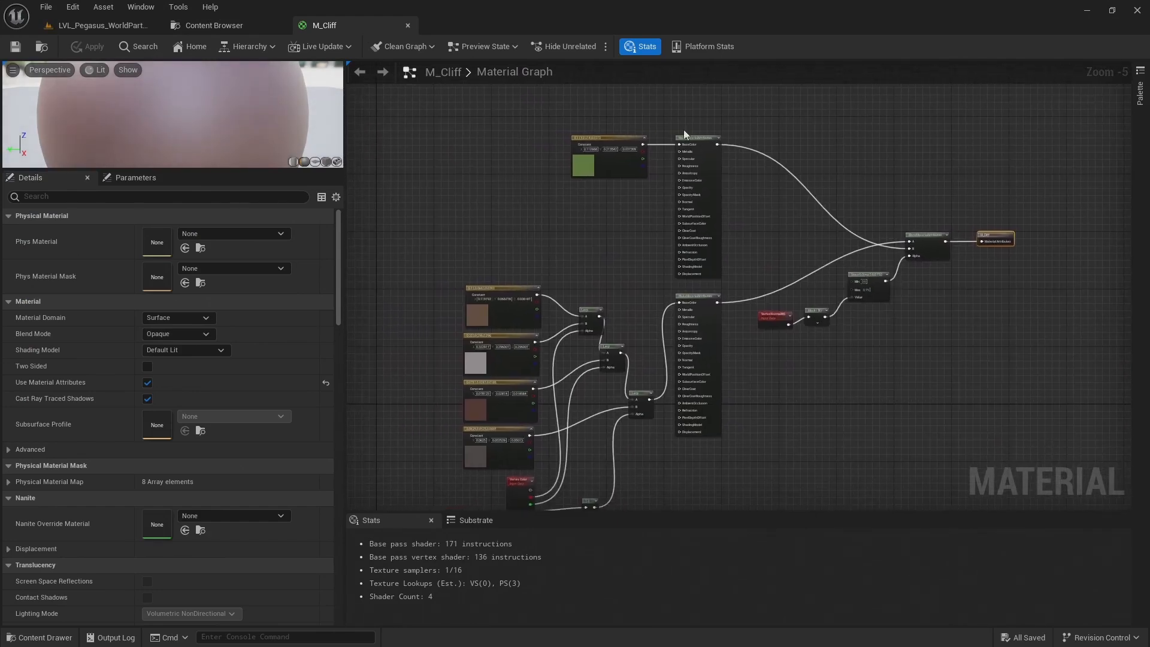
pyautogui.scroll(4, 838, 233)
pyautogui.moveTo(919, 174); pyautogui.dragTo(872, 173, button='right')
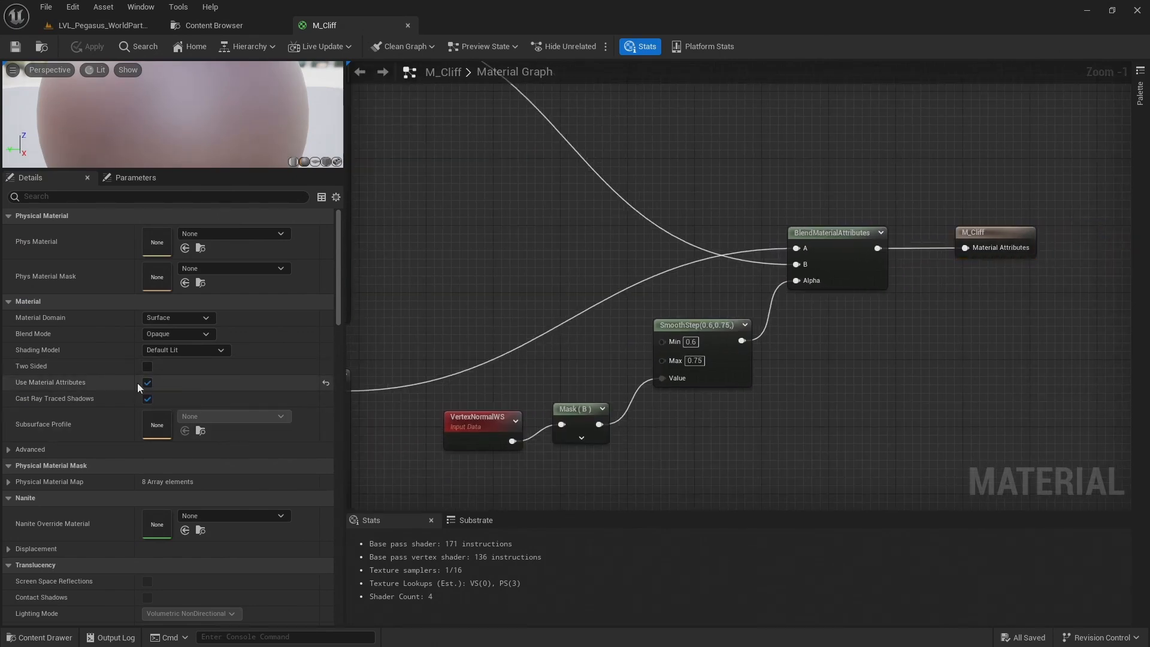
# Examine the green constant branch, the four rock colours blended through Vertex Color and Lerp nodes, and the VertexNormalWS slope mask
pyautogui.scroll(-1, 894, 218)
pyautogui.moveTo(757, 159); pyautogui.dragTo(997, 261, button='right')
pyautogui.moveTo(737, 259); pyautogui.dragTo(787, 255, button='right')
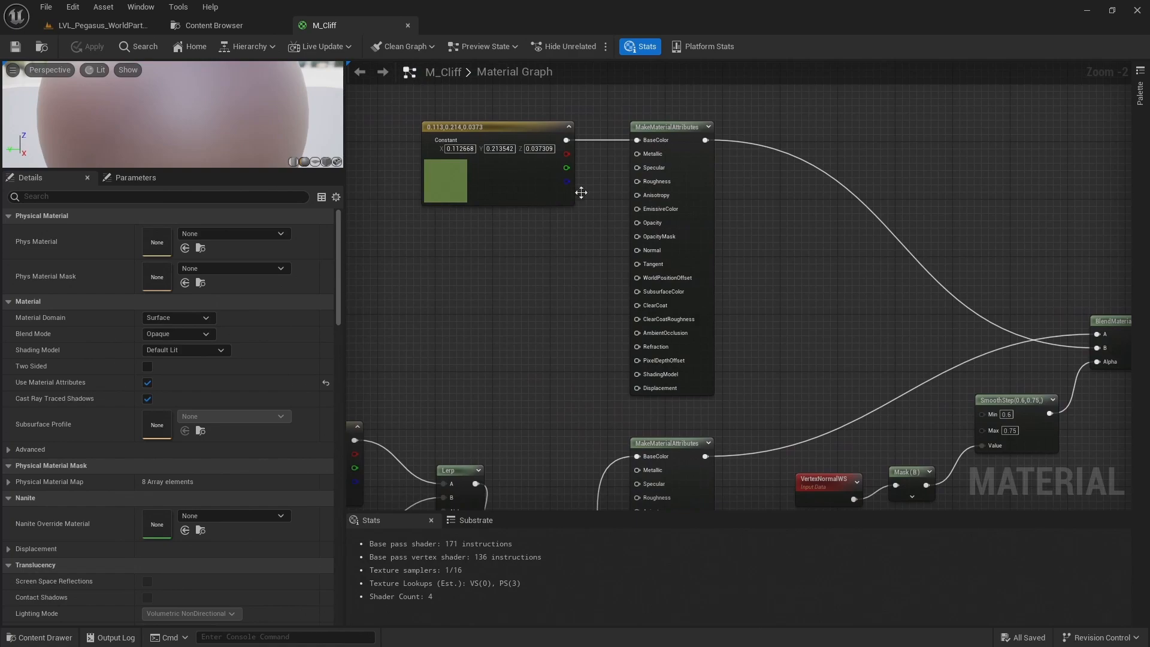
pyautogui.moveTo(477, 362); pyautogui.dragTo(693, 154, button='right')
pyautogui.scroll(-2, 510, 204)
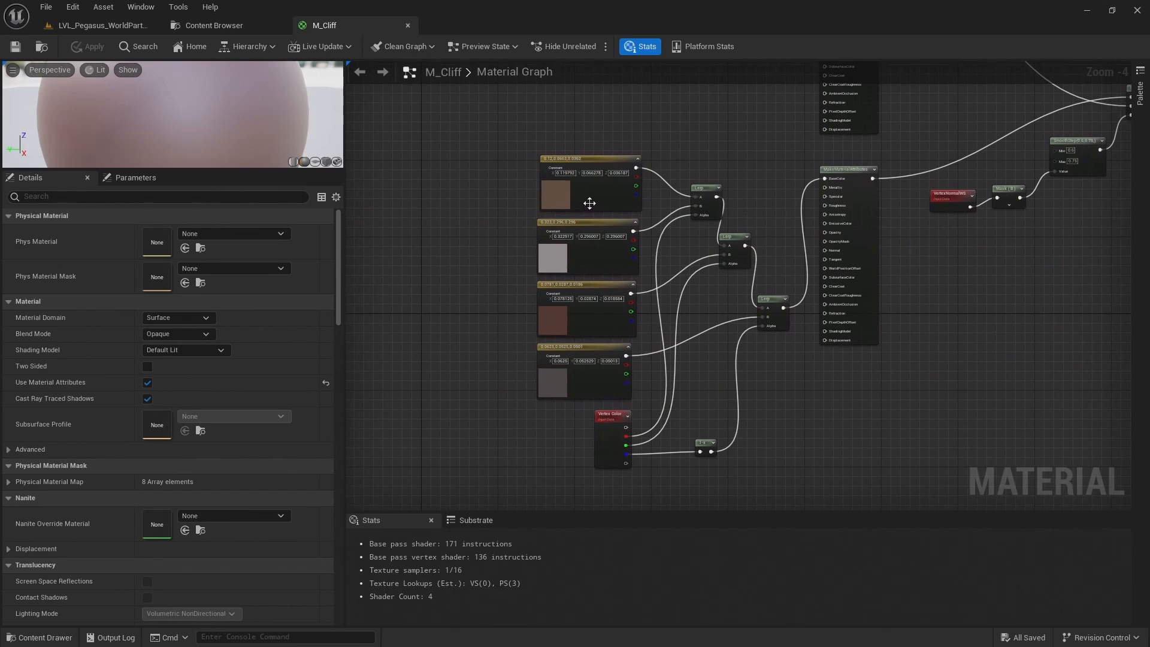
pyautogui.scroll(1, 590, 281)
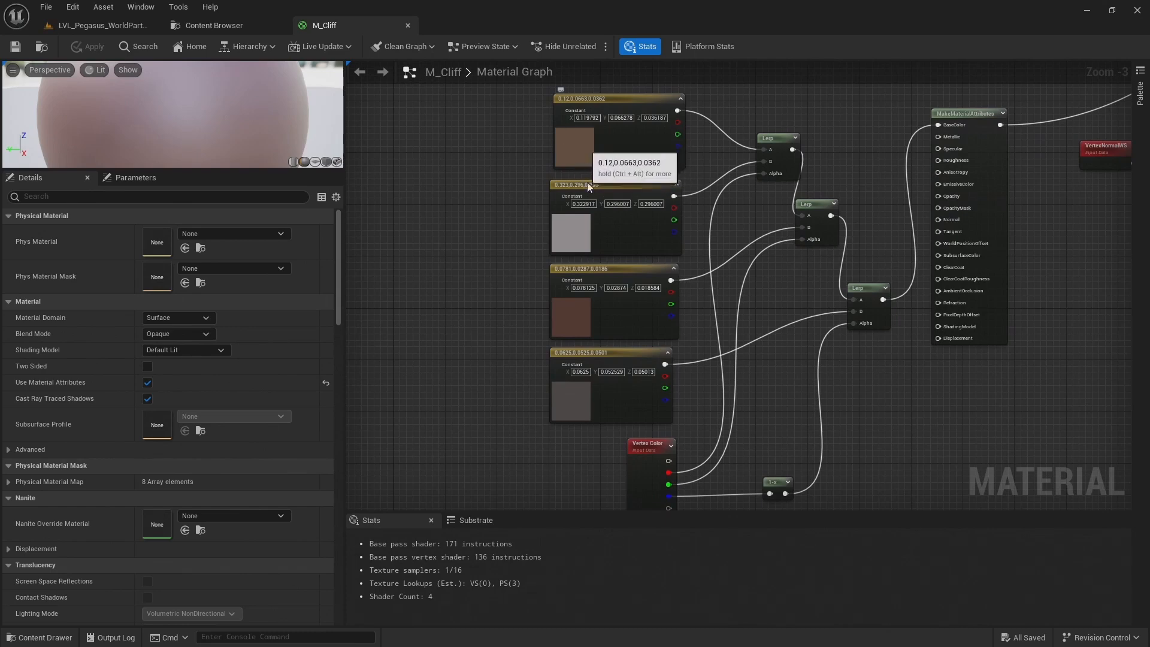
pyautogui.scroll(1, 608, 234)
pyautogui.moveTo(608, 234); pyautogui.dragTo(599, 186, button='right')
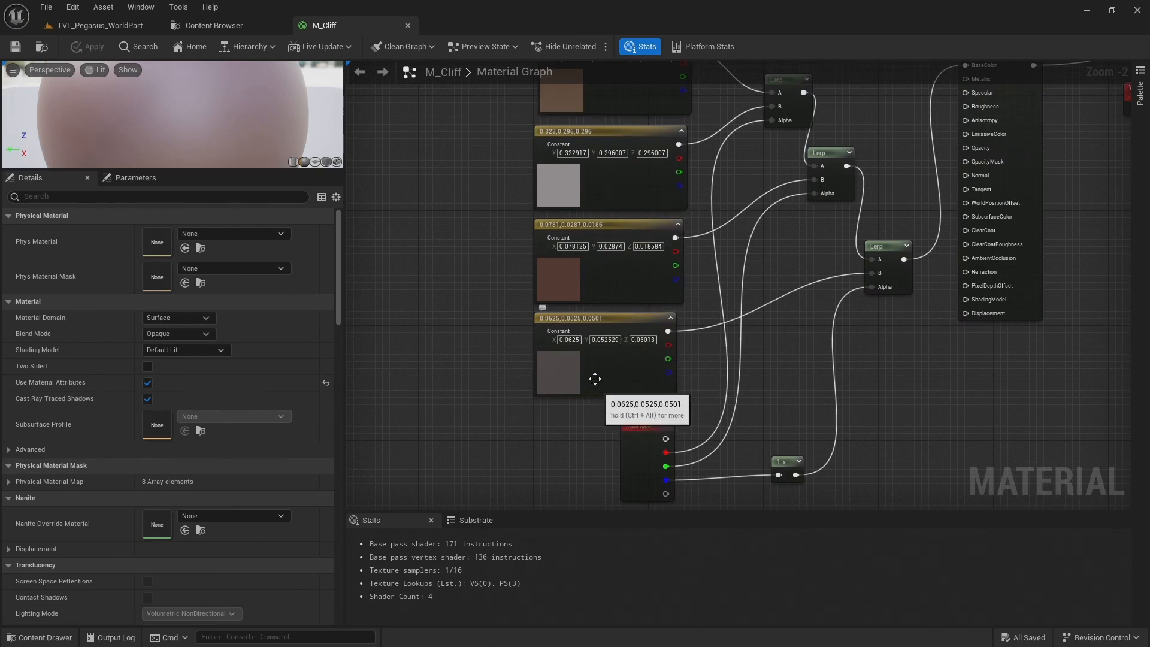
pyautogui.click(647, 460)
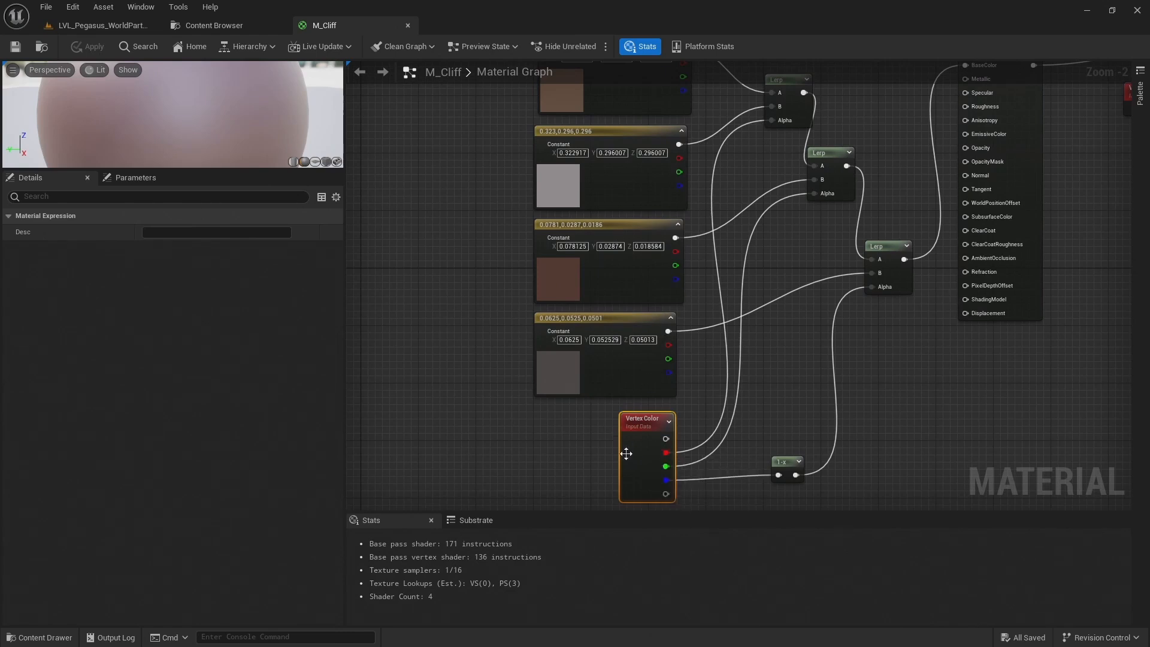
pyautogui.moveTo(757, 114); pyautogui.dragTo(723, 181, button='right')
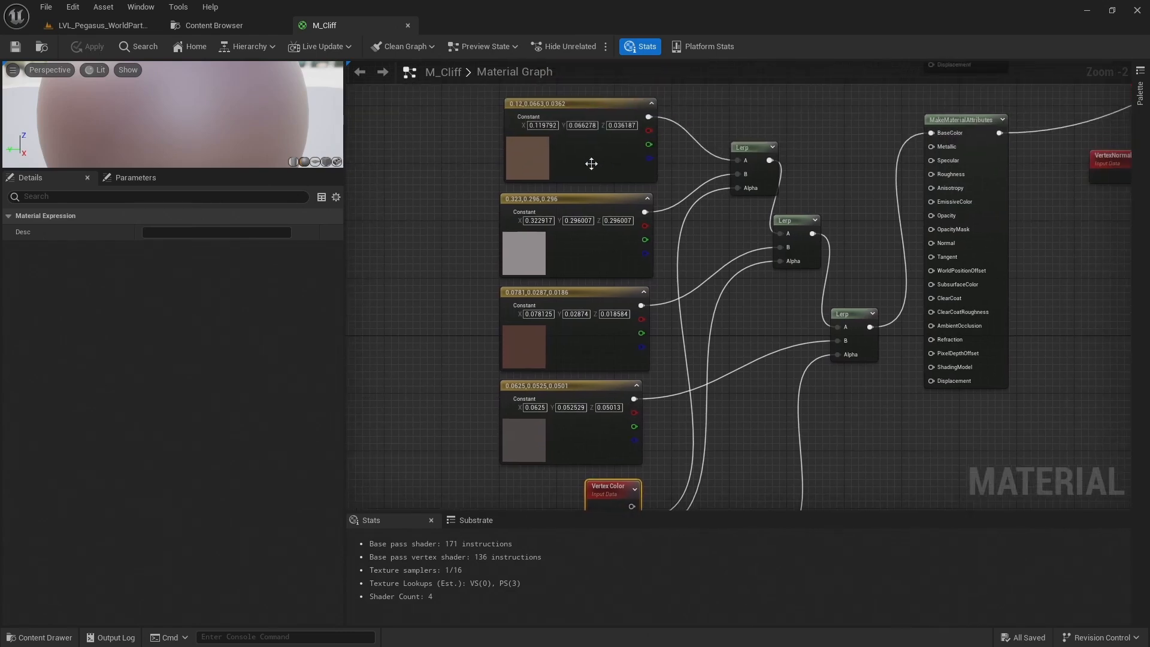
pyautogui.moveTo(1044, 214); pyautogui.dragTo(797, 247, button='right')
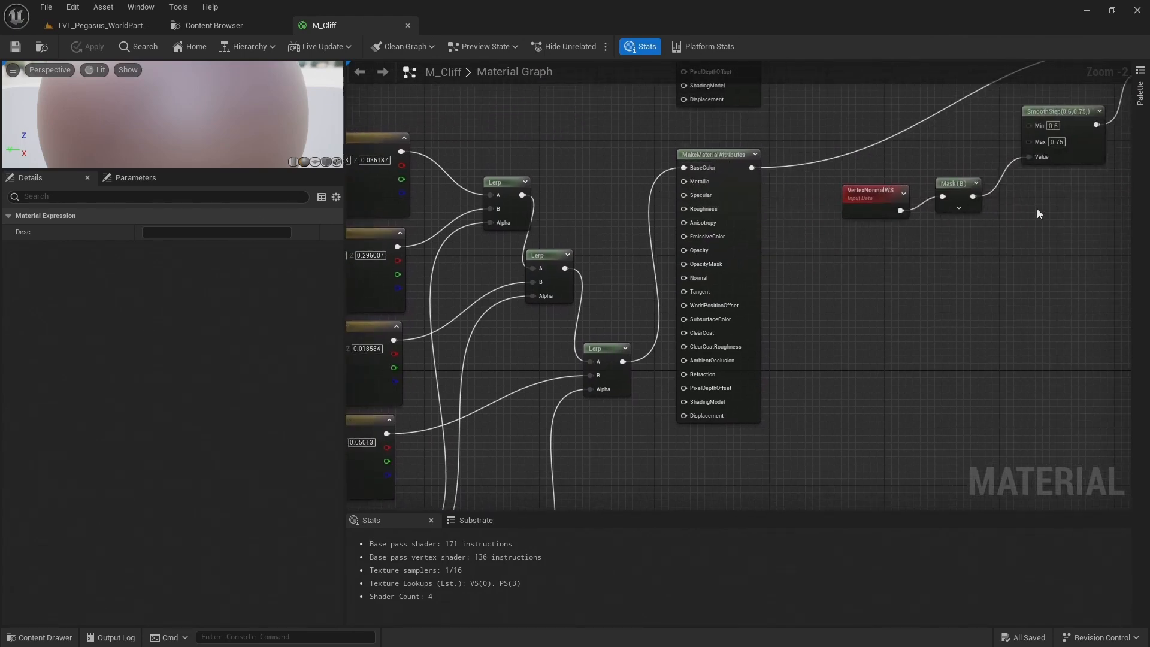
pyautogui.moveTo(1045, 203); pyautogui.dragTo(711, 324, button='right')
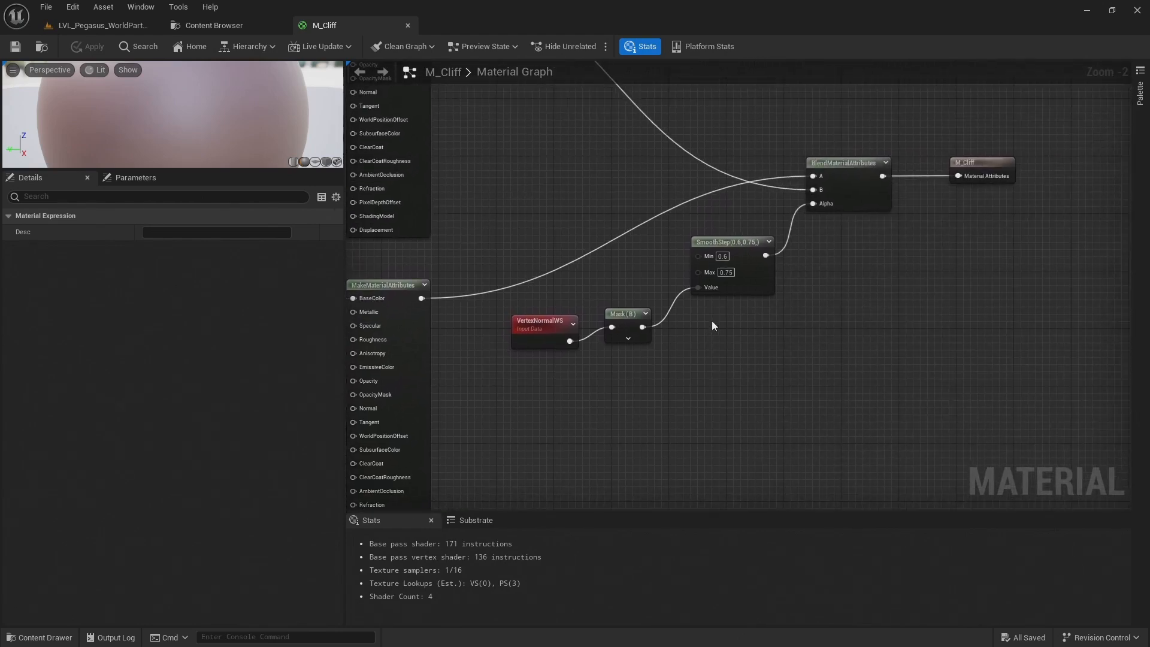
pyautogui.click(871, 223)
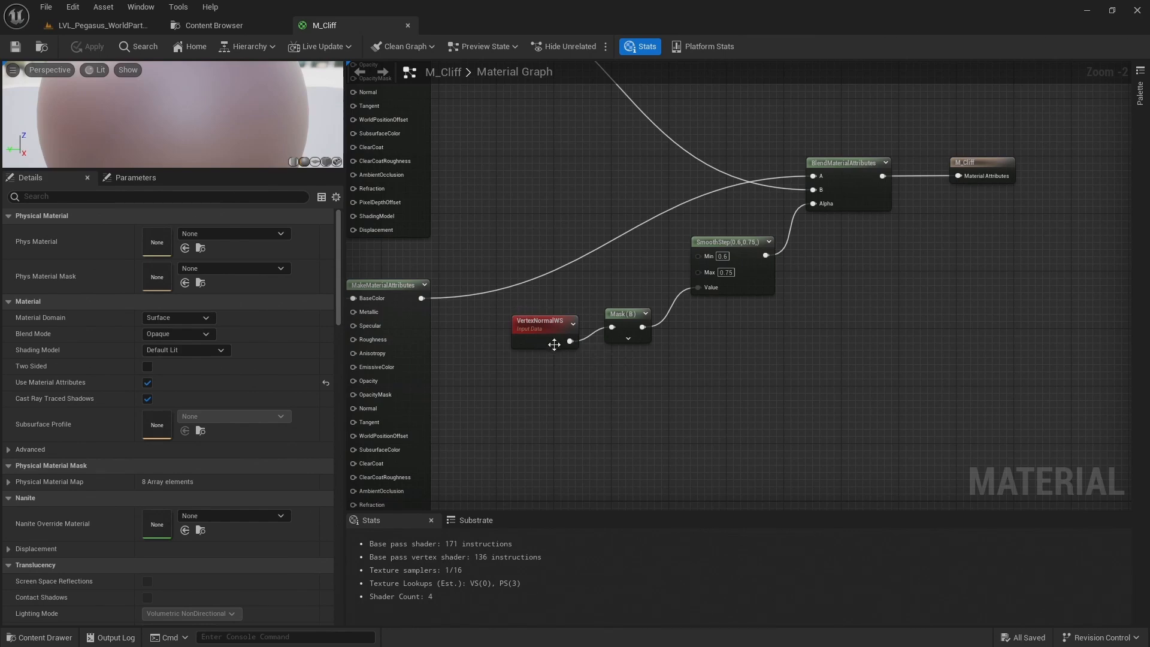
# Preview the Mask (B) node's output and enlarge the preview viewport to show the whole sphere
pyautogui.rightClick(628, 319)
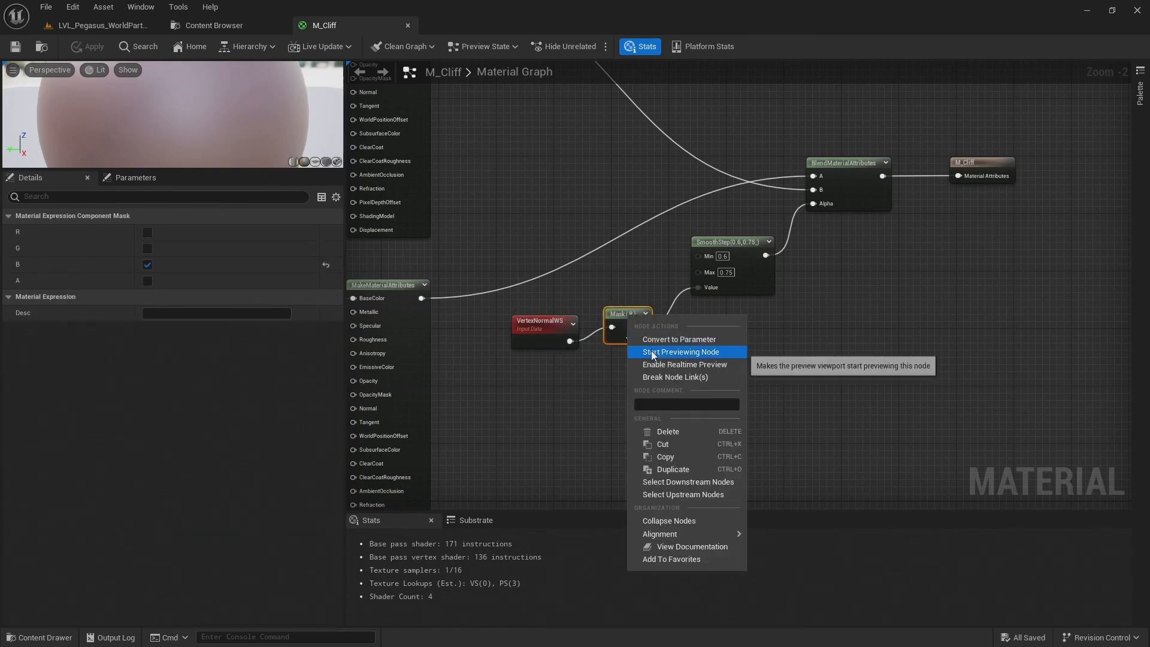
pyautogui.click(652, 350)
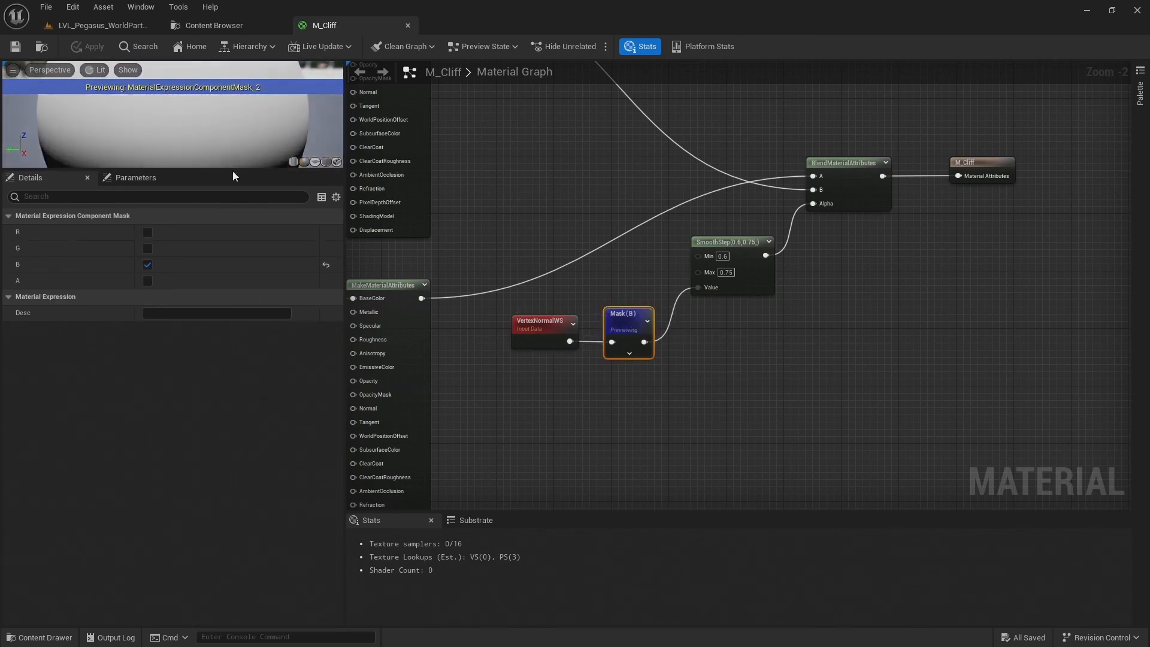
pyautogui.moveTo(232, 171); pyautogui.dragTo(232, 373)
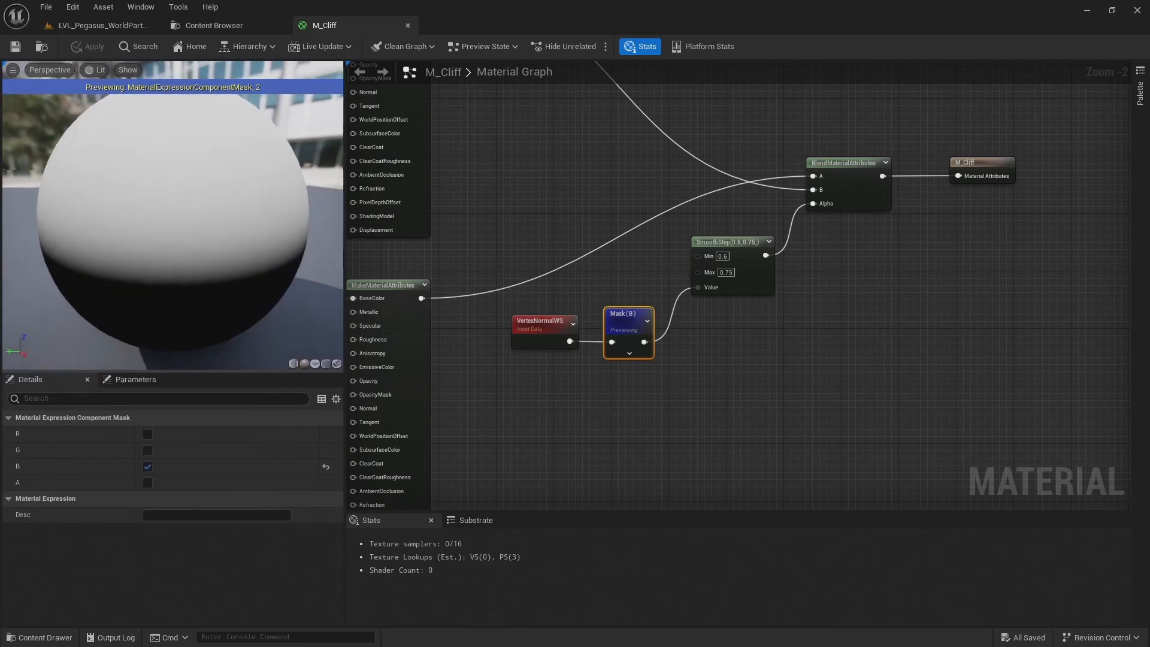
# Preview the SmoothStep node's output on the sphere, viewed from farther away
pyautogui.rightClick(766, 251)
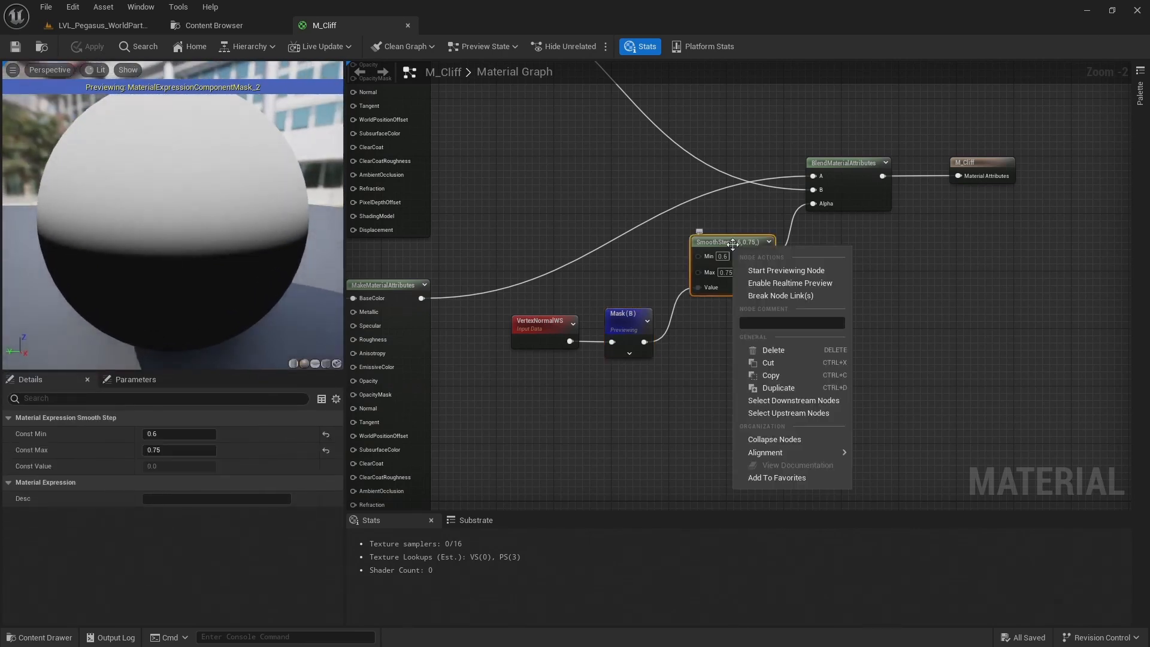
pyautogui.click(771, 269)
pyautogui.scroll(-4, 211, 220)
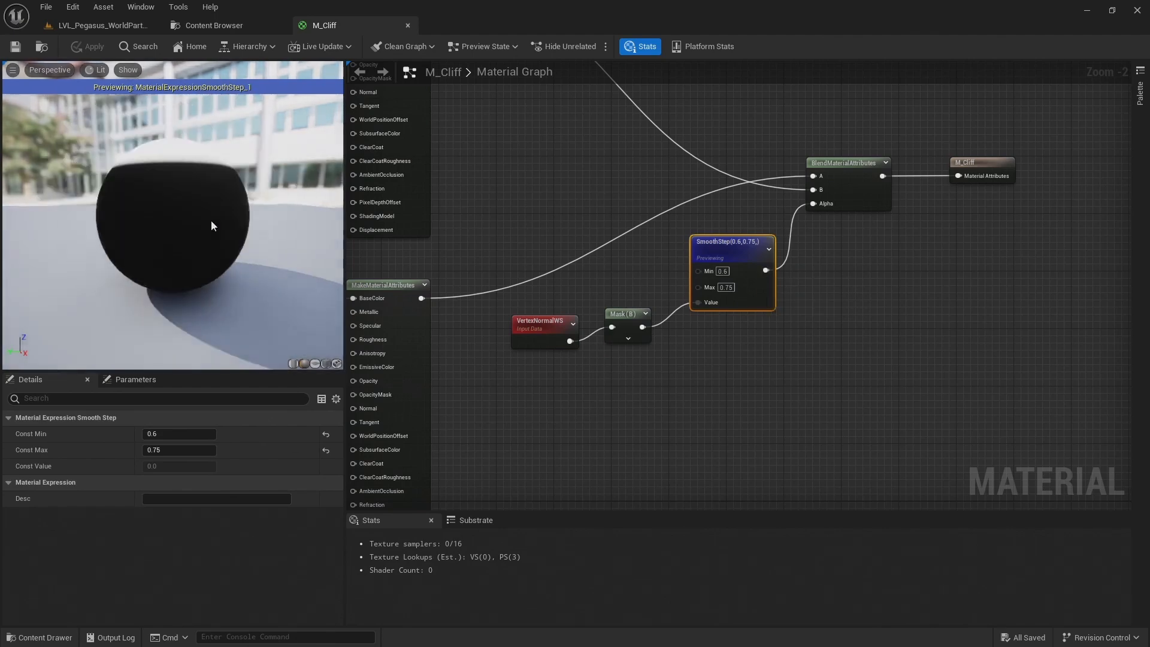
# Preview the BlendMaterialAttributes node and look at the blended result on the sphere from another angle
pyautogui.rightClick(868, 173)
pyautogui.click(896, 197)
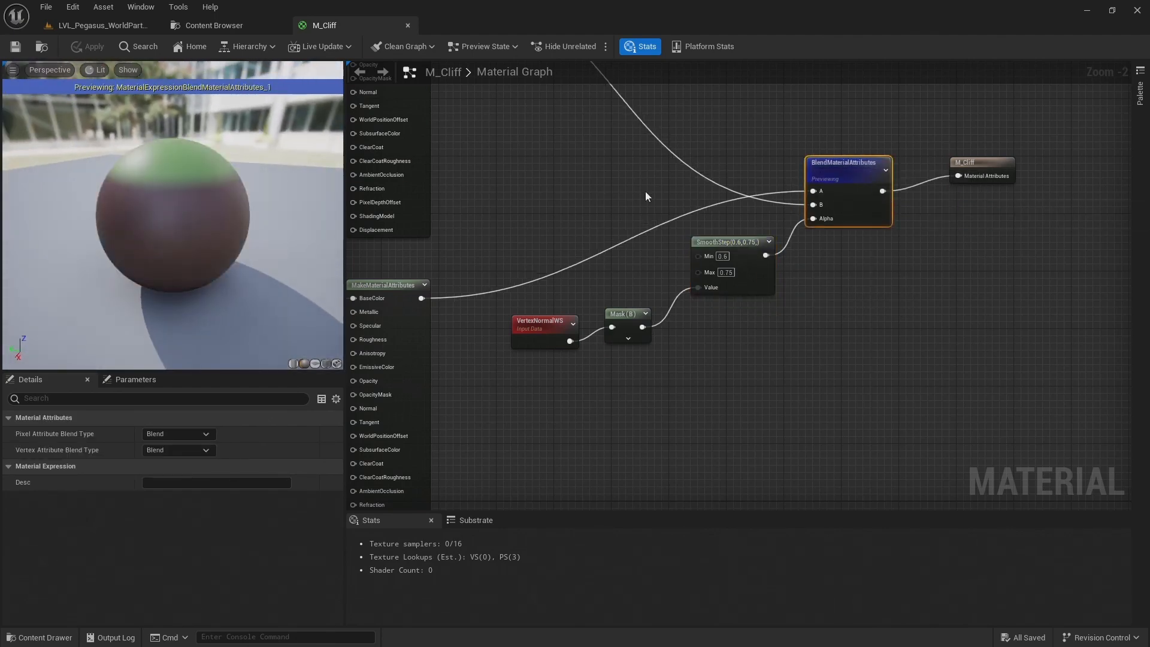
pyautogui.moveTo(162, 221); pyautogui.dragTo(243, 221)
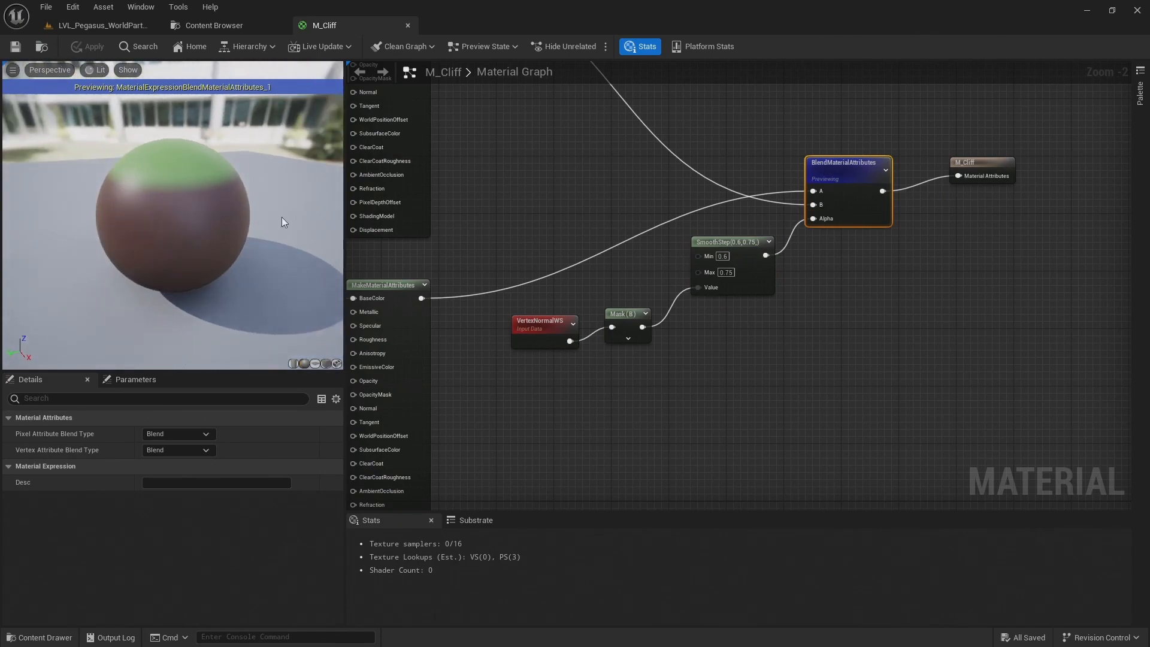
# Move the green constant with its MakeMaterialAttributes node upward, and shift the slope mask, blend and output nodes farther right
pyautogui.press('Home')
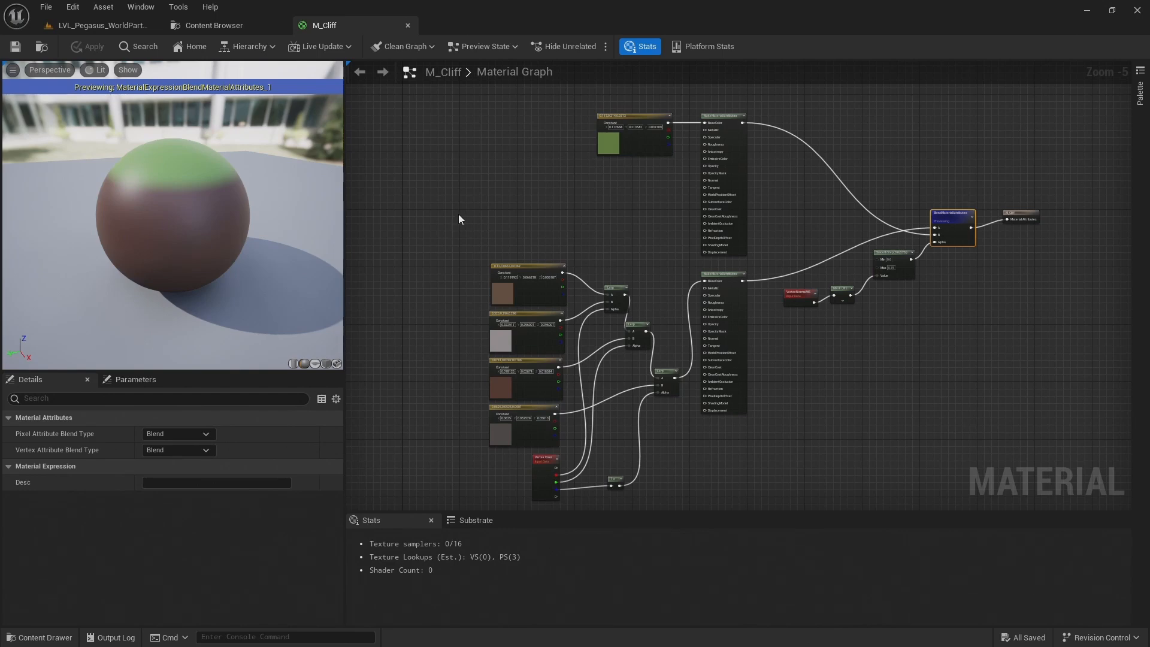
pyautogui.moveTo(502, 114); pyautogui.dragTo(713, 183)
pyautogui.scroll(-1, 764, 173)
pyautogui.scroll(-2, 766, 178)
pyautogui.moveTo(766, 178); pyautogui.dragTo(696, 302, button='right')
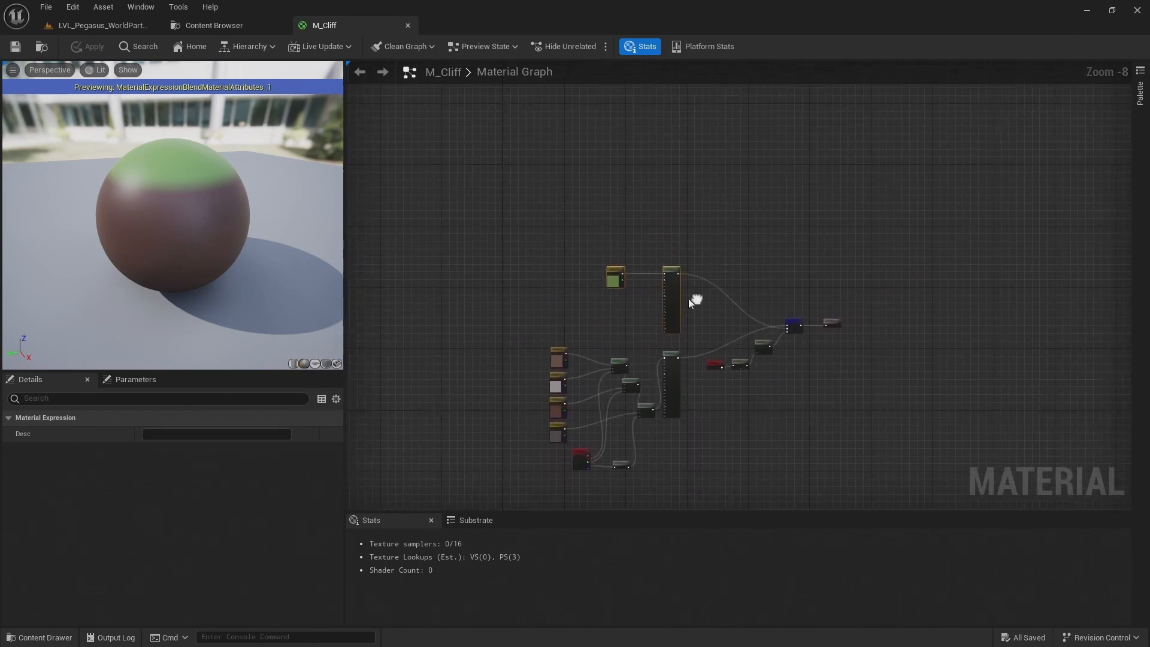
pyautogui.moveTo(680, 298); pyautogui.dragTo(669, 148)
pyautogui.moveTo(853, 318); pyautogui.dragTo(706, 405)
pyautogui.moveTo(791, 321); pyautogui.dragTo(842, 227)
# Move the rock colour network farther down and left, leaving a wide gap before its MakeMaterialAttributes node
pyautogui.moveTo(504, 308); pyautogui.dragTo(538, 285, button='right')
pyautogui.moveTo(554, 280); pyautogui.dragTo(580, 400)
pyautogui.moveTo(681, 487); pyautogui.dragTo(681, 487)
pyautogui.moveTo(680, 380); pyautogui.dragTo(585, 374)
pyautogui.click(585, 193)
pyautogui.moveTo(606, 140); pyautogui.dragTo(606, 184, button='right')
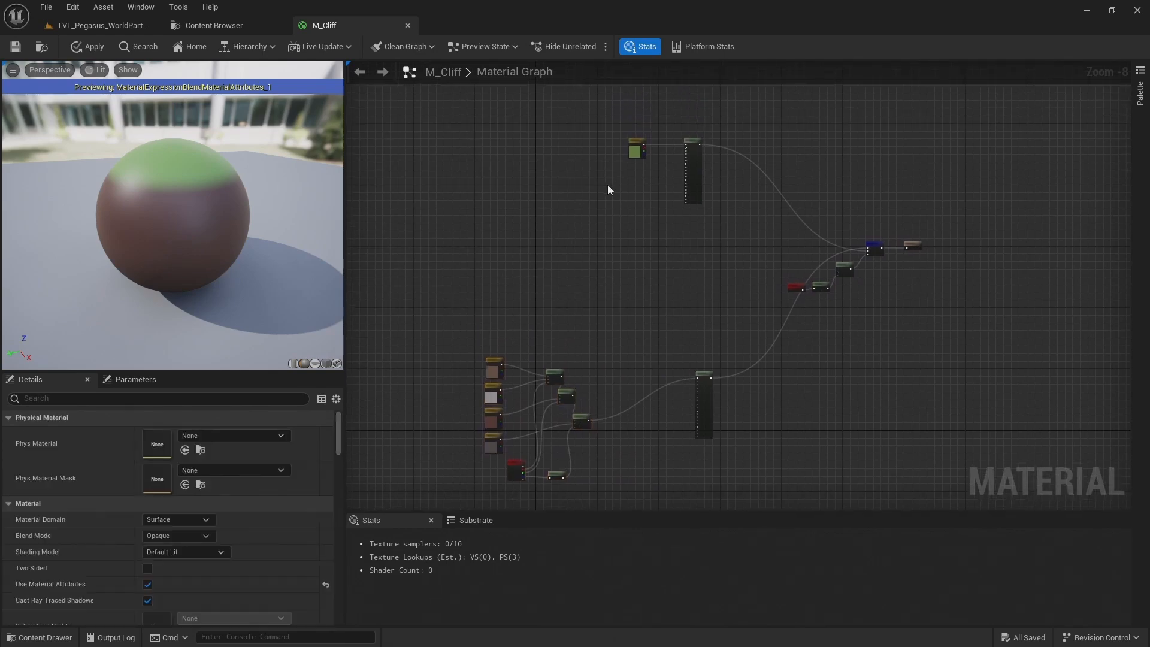
# Delete the green constant node that feeds the upper MakeMaterialAttributes node's BaseColor
pyautogui.scroll(4, 604, 137)
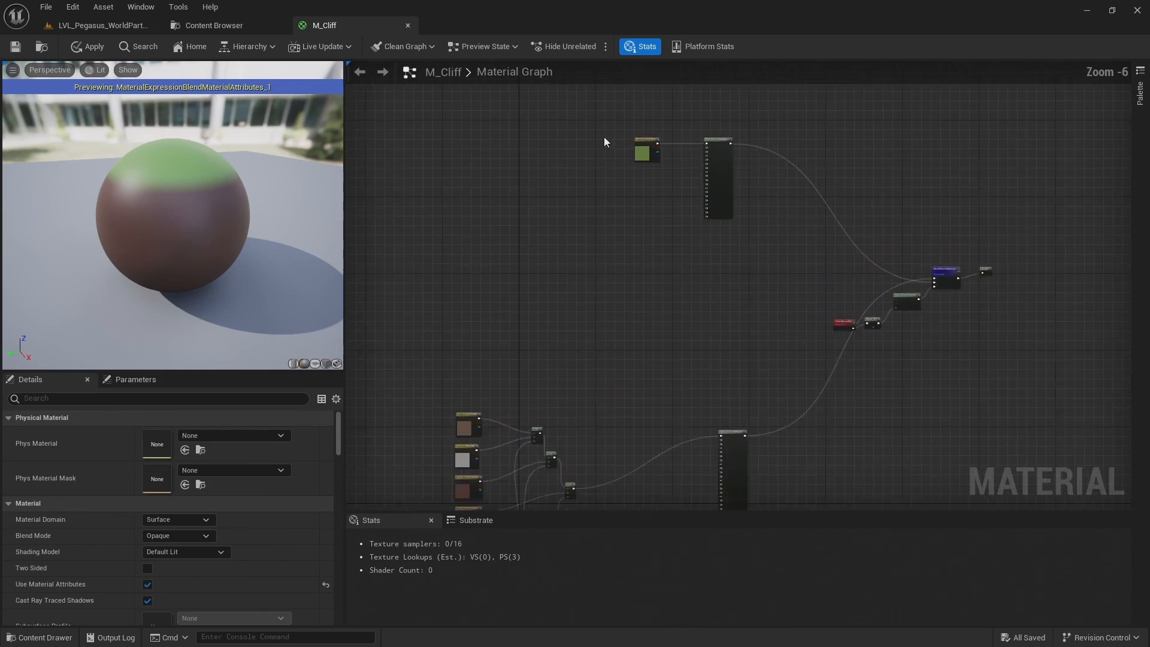
pyautogui.moveTo(646, 188); pyautogui.dragTo(667, 232, button='right')
pyautogui.scroll(1, 667, 231)
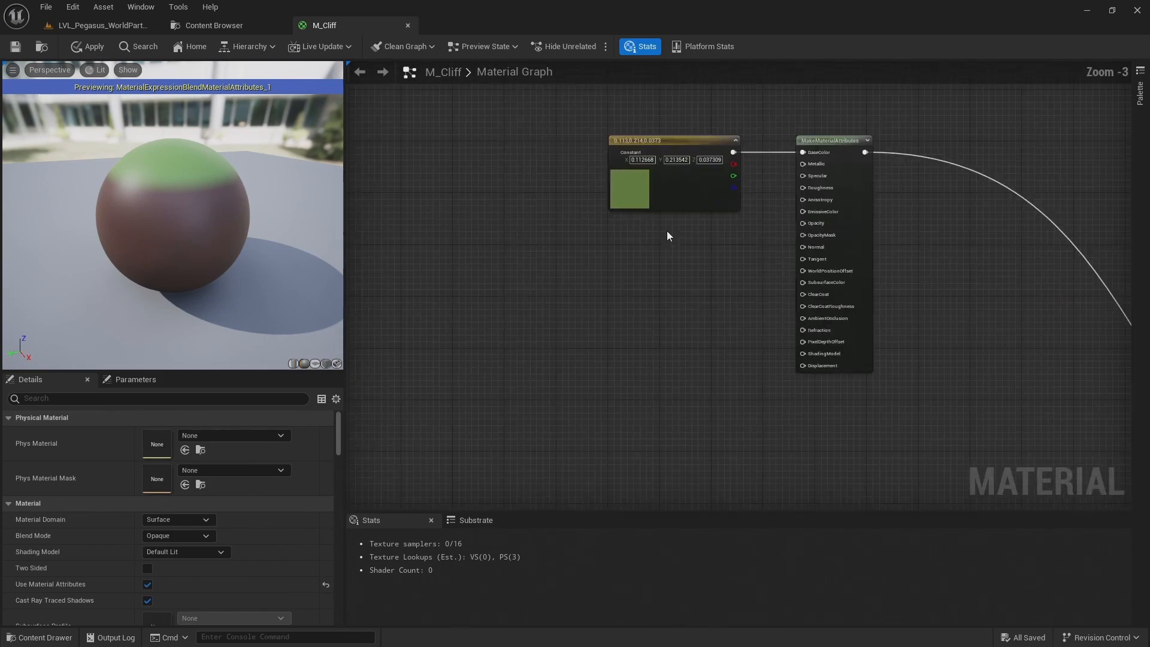
pyautogui.click(678, 183)
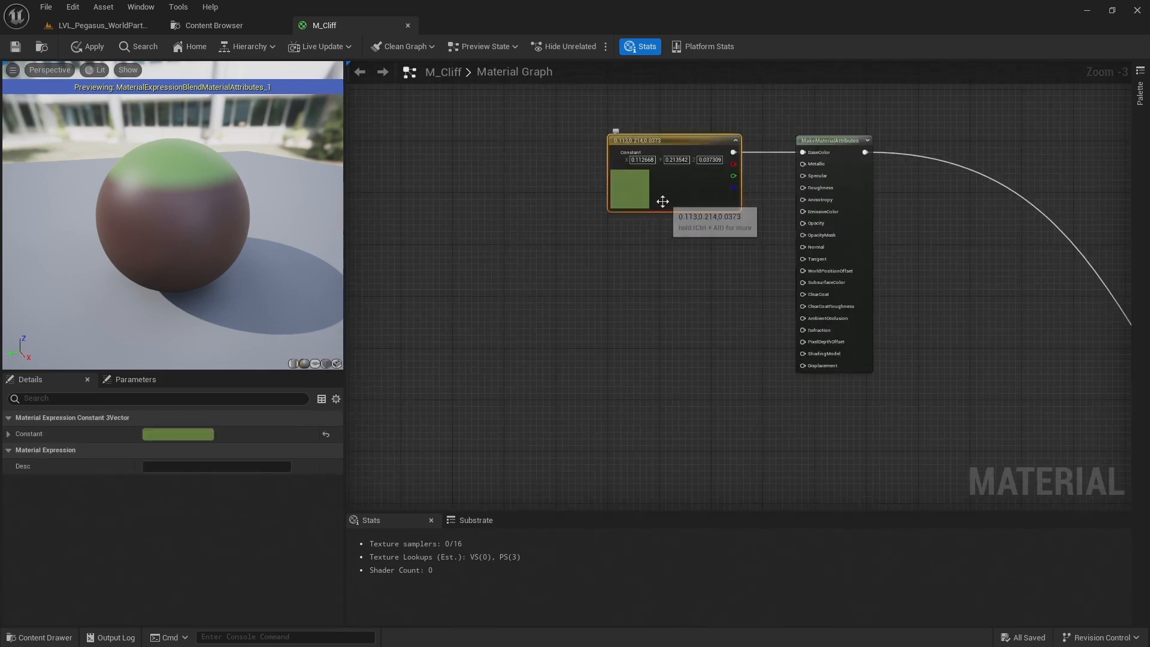
pyautogui.press('Delete')
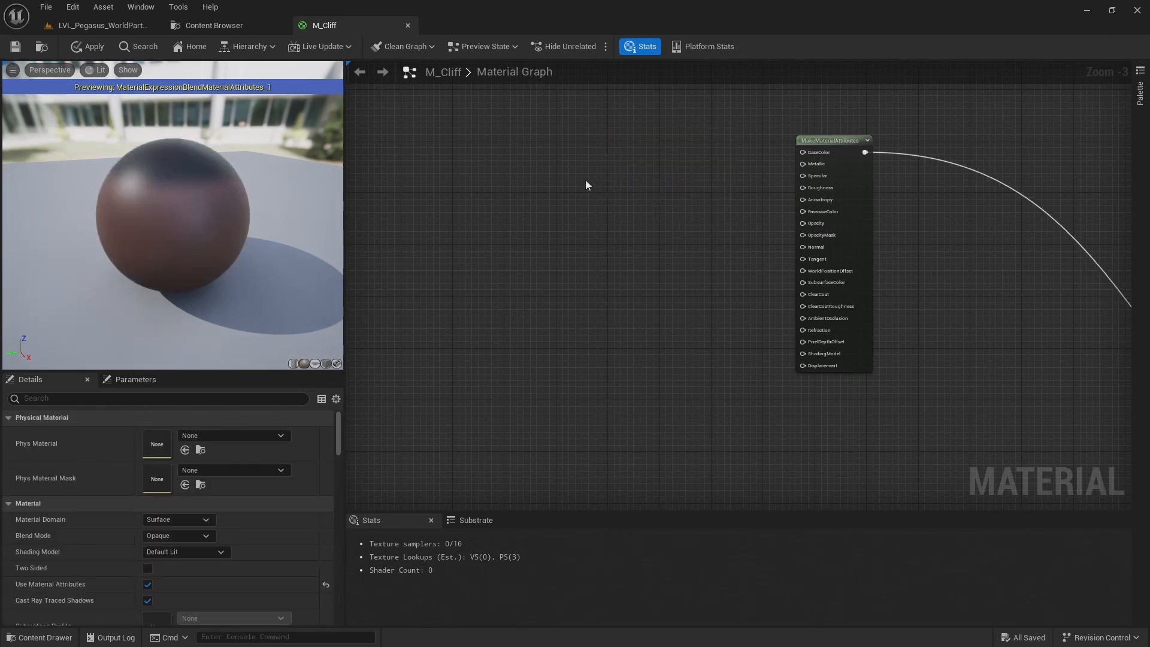
# Browse the project content to the Mossy_Ground_te4efhel folder in the Megascans surfaces
pyautogui.click(217, 29)
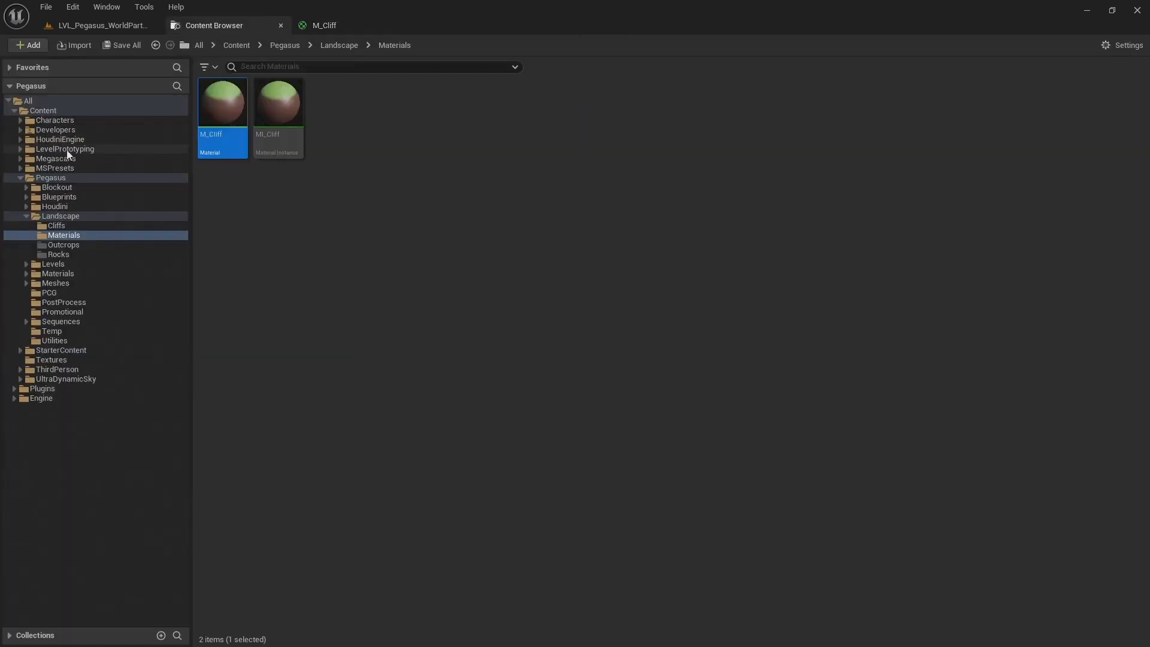
pyautogui.click(20, 159)
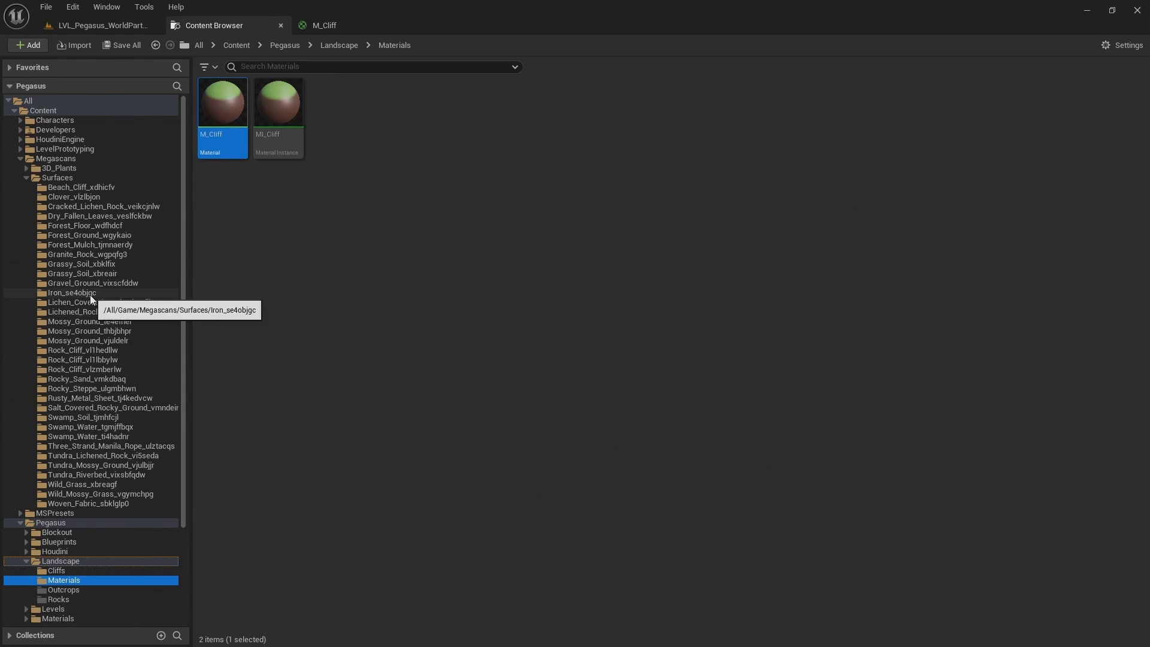
pyautogui.click(99, 322)
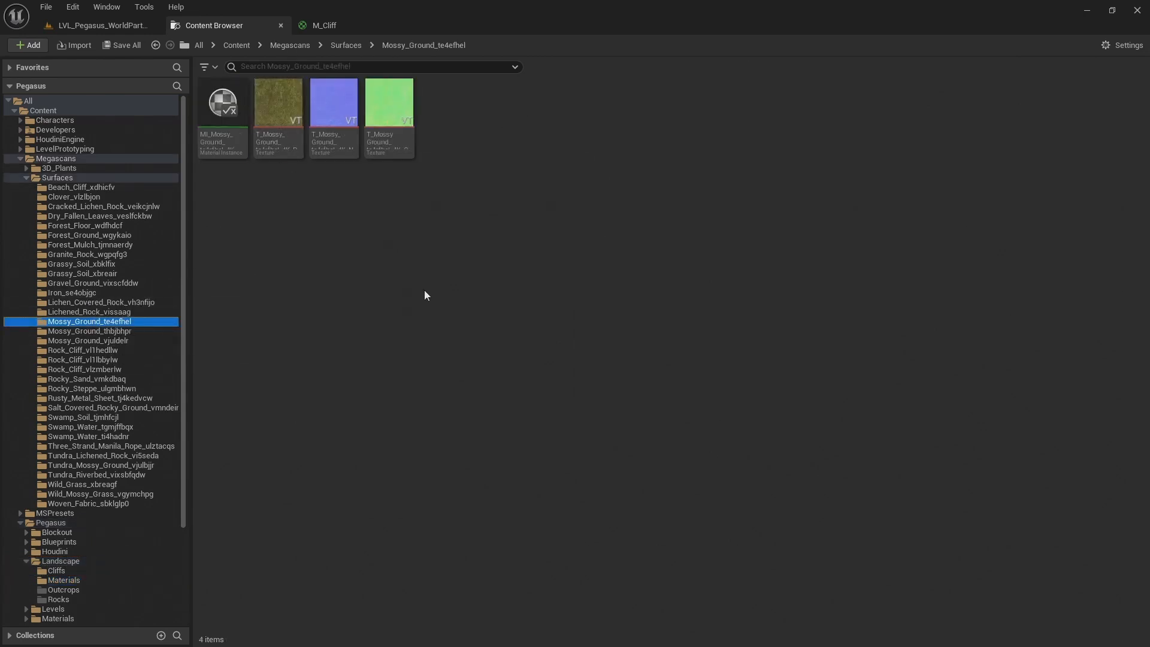
# Set the asset thumbnail size to Large and check the details of the T_Mossy_Ground_te4efhel_4K_D texture
pyautogui.click(1116, 45)
pyautogui.moveTo(1074, 475)
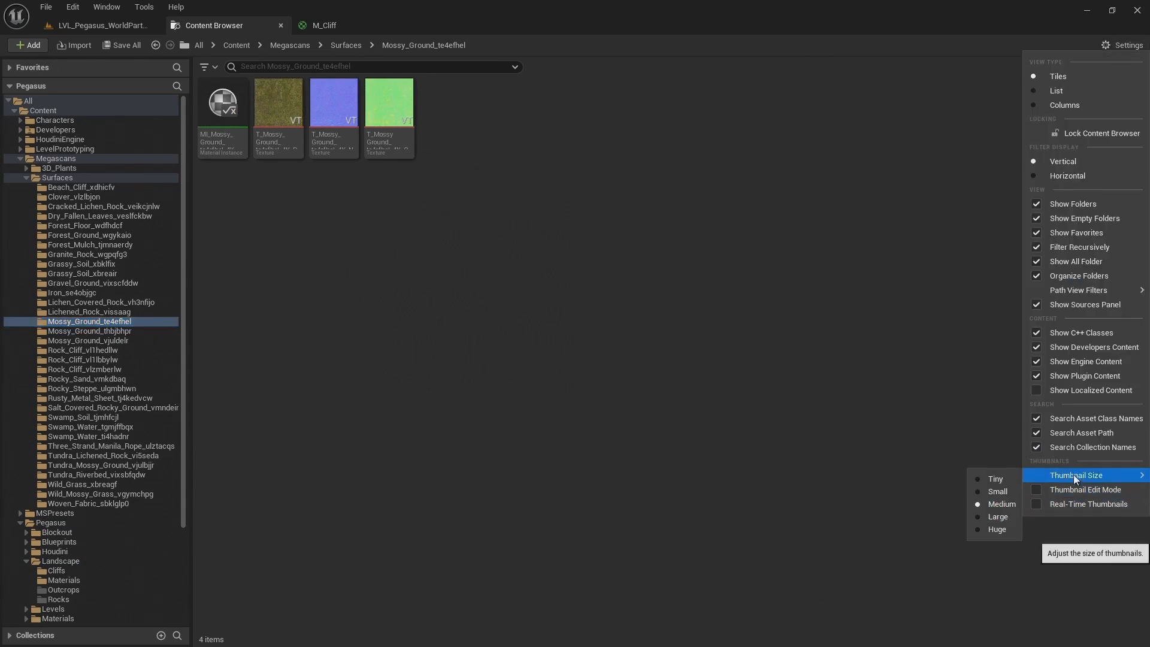
pyautogui.click(990, 519)
pyautogui.moveTo(288, 180)
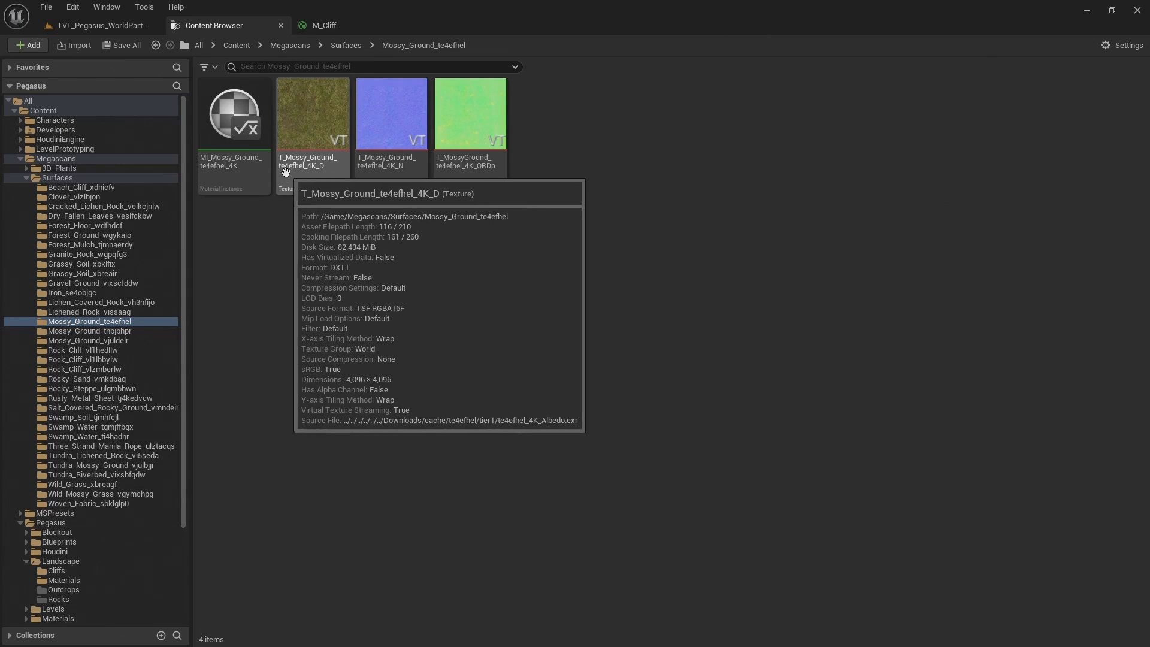
# Open Quixel Bridge and shrink its window so the mossy ground textures stay uncovered
pyautogui.click(107, 8)
pyautogui.click(375, 370)
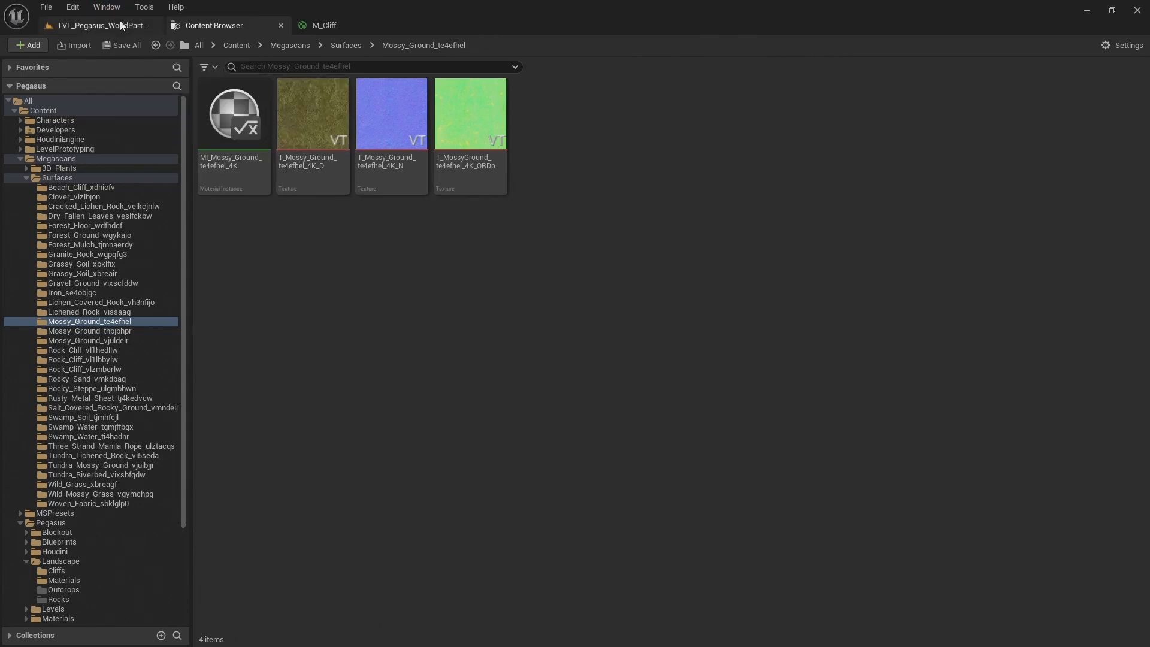
pyautogui.click(107, 7)
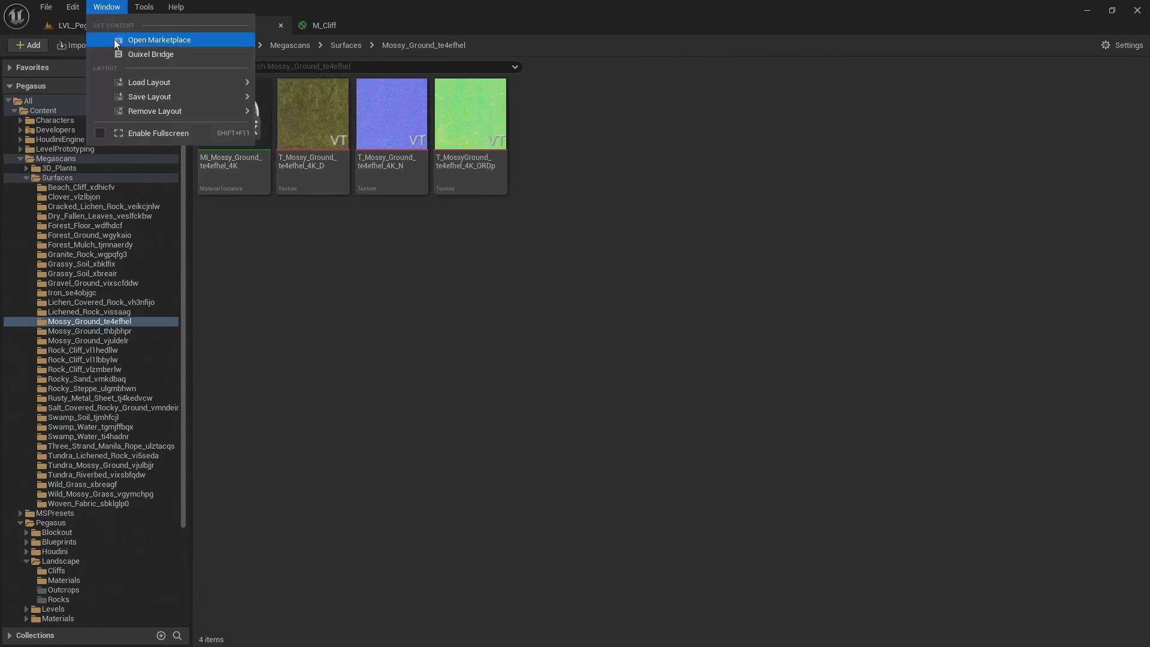
pyautogui.click(159, 54)
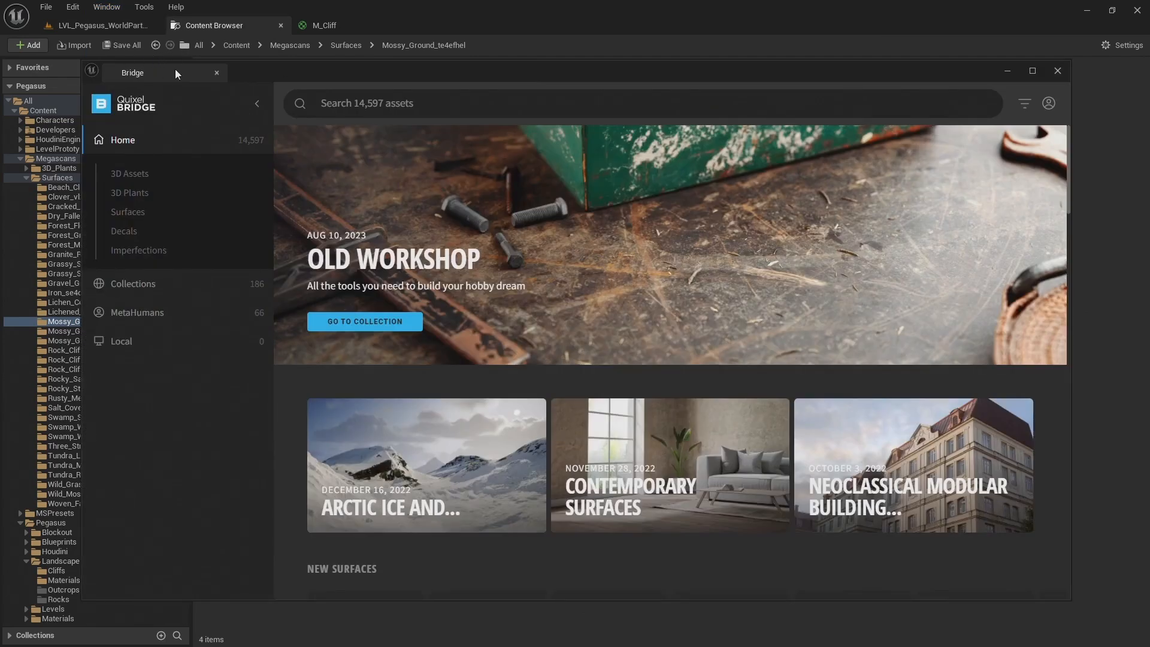
pyautogui.moveTo(82, 61); pyautogui.dragTo(319, 200)
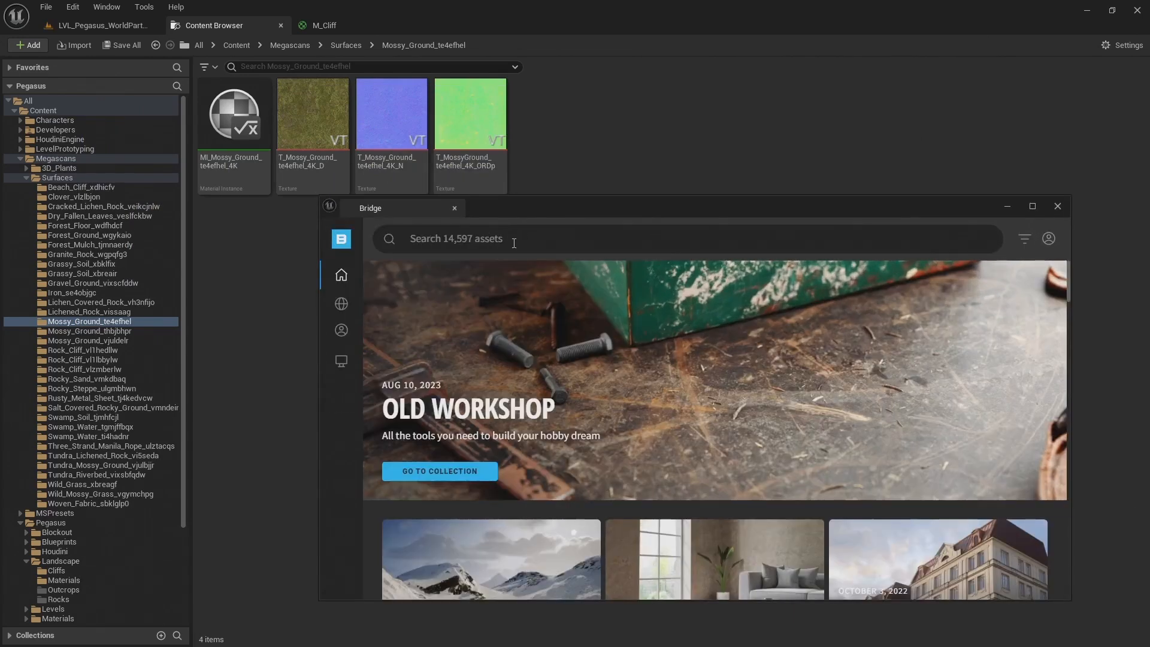
# Search Quixel Bridge for te4efhel, view the Mossy Ground surface's asset details, and close Bridge
pyautogui.click(513, 242)
pyautogui.write('te4efhel')
pyautogui.press('Return')
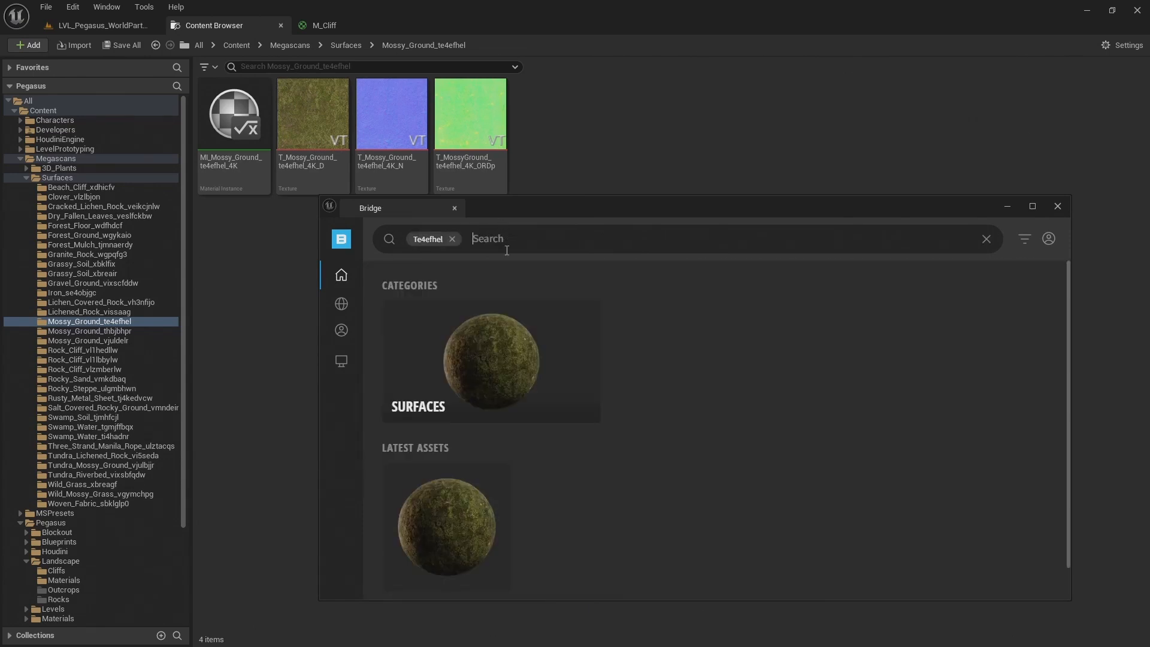
pyautogui.scroll(-1, 443, 503)
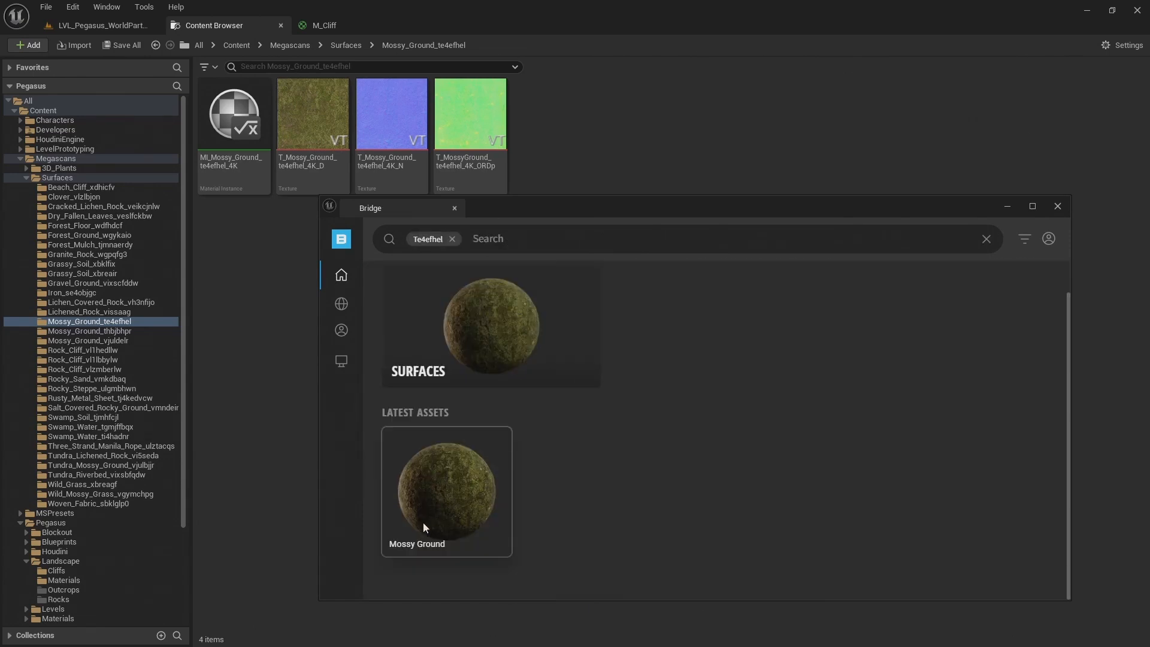
pyautogui.click(426, 517)
pyautogui.moveTo(360, 415)
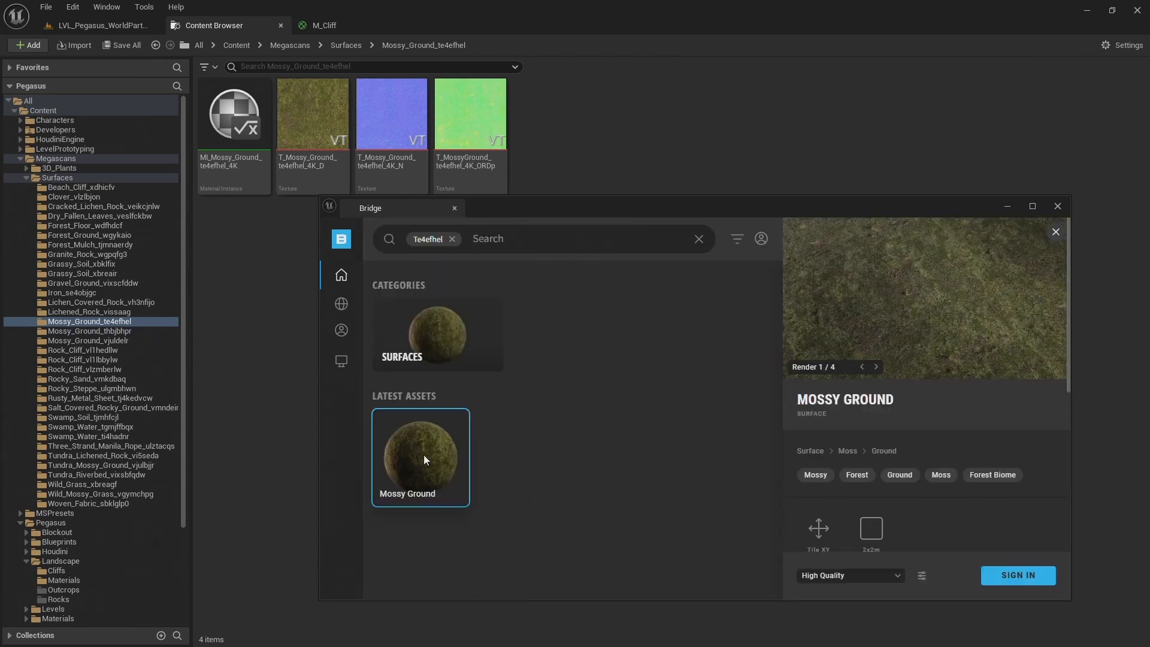
pyautogui.click(1056, 207)
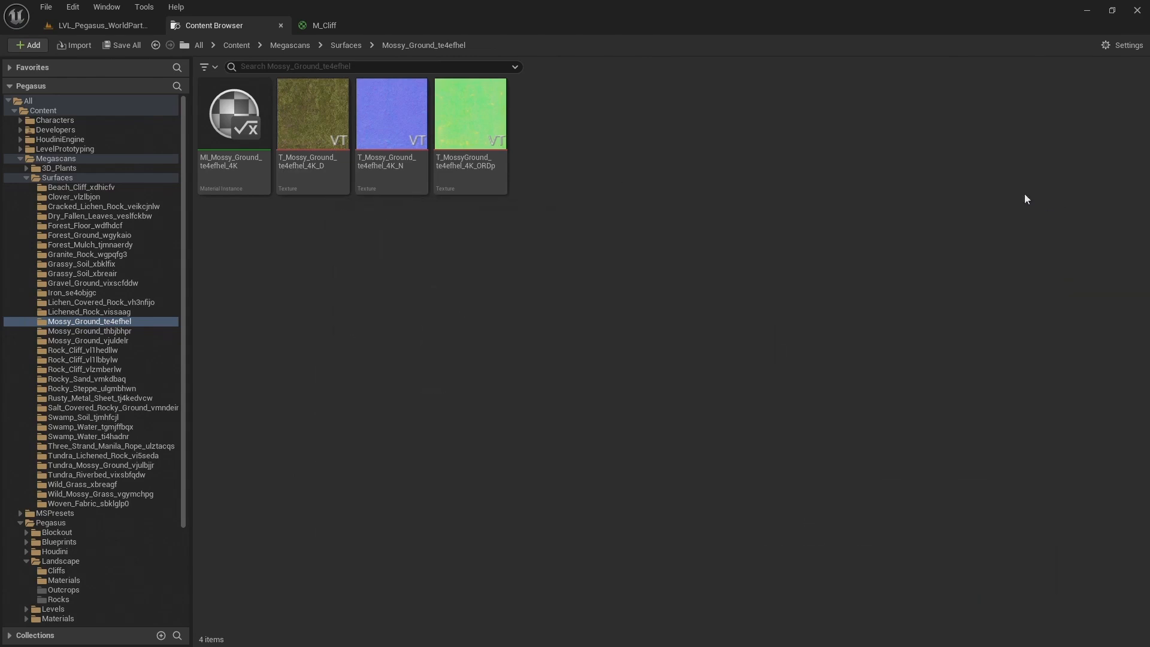
# Add the D, N and ORDp mossy ground textures to the M_Cliff material graph and redock the material editor
pyautogui.moveTo(321, 26); pyautogui.dragTo(533, 175)
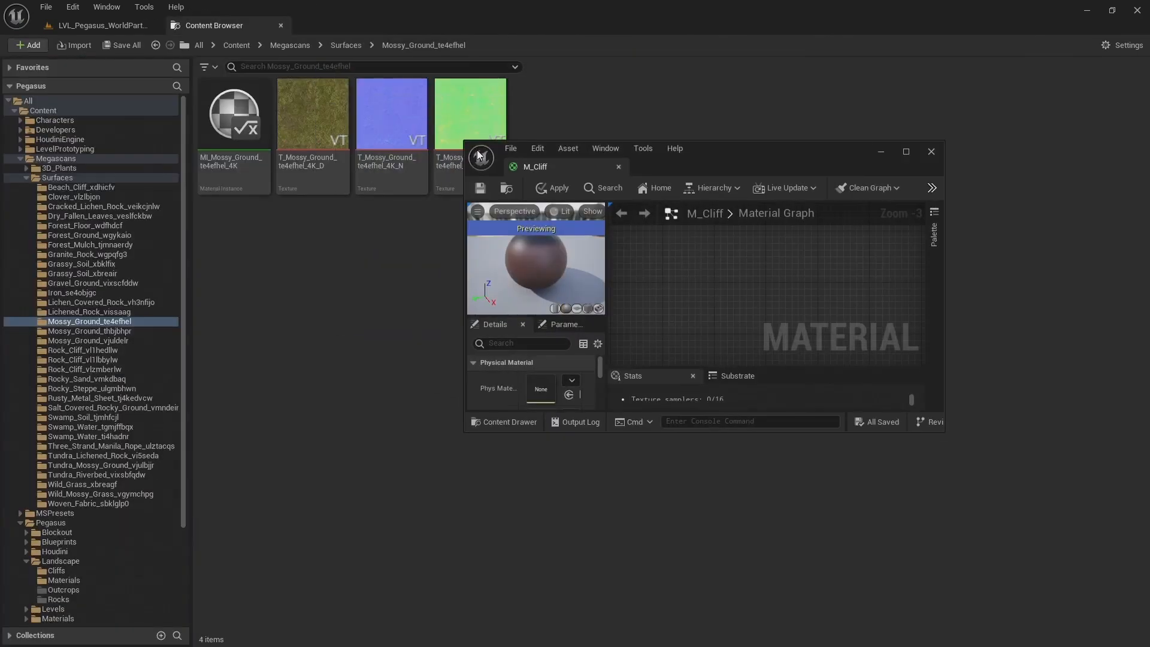
pyautogui.moveTo(313, 120); pyautogui.dragTo(660, 257)
pyautogui.scroll(-2, 658, 256)
pyautogui.moveTo(392, 114); pyautogui.dragTo(660, 297)
pyautogui.moveTo(453, 116); pyautogui.dragTo(728, 360)
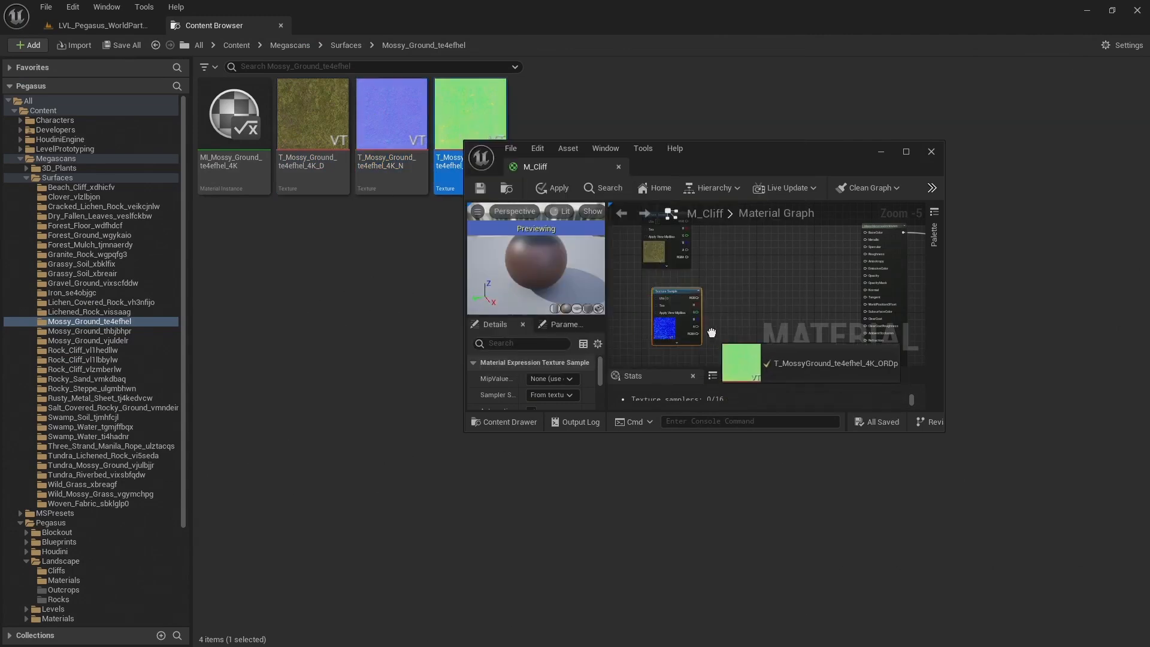
pyautogui.moveTo(526, 148); pyautogui.dragTo(365, 30)
# Line up the three mossy ground texture samples in a column ahead of the upper MakeMaterialAttributes node
pyautogui.scroll(1, 585, 231)
pyautogui.click(561, 241)
pyautogui.moveTo(562, 242); pyautogui.dragTo(549, 242)
pyautogui.moveTo(634, 309); pyautogui.dragTo(538, 328)
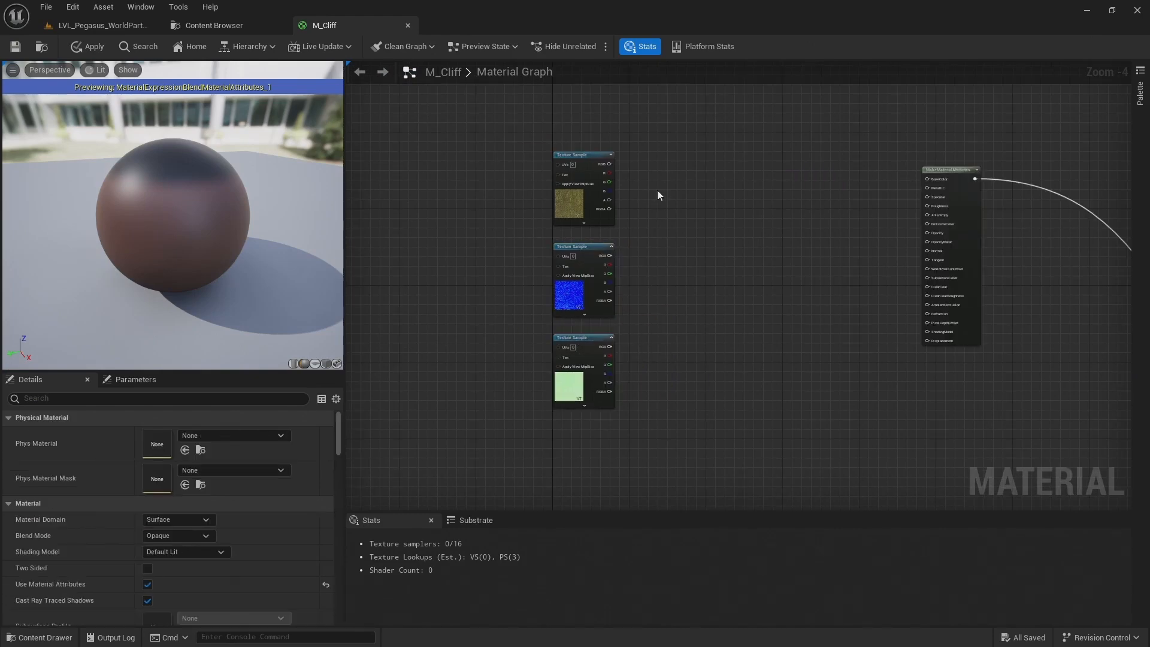
pyautogui.moveTo(653, 178); pyautogui.dragTo(593, 162, button='right')
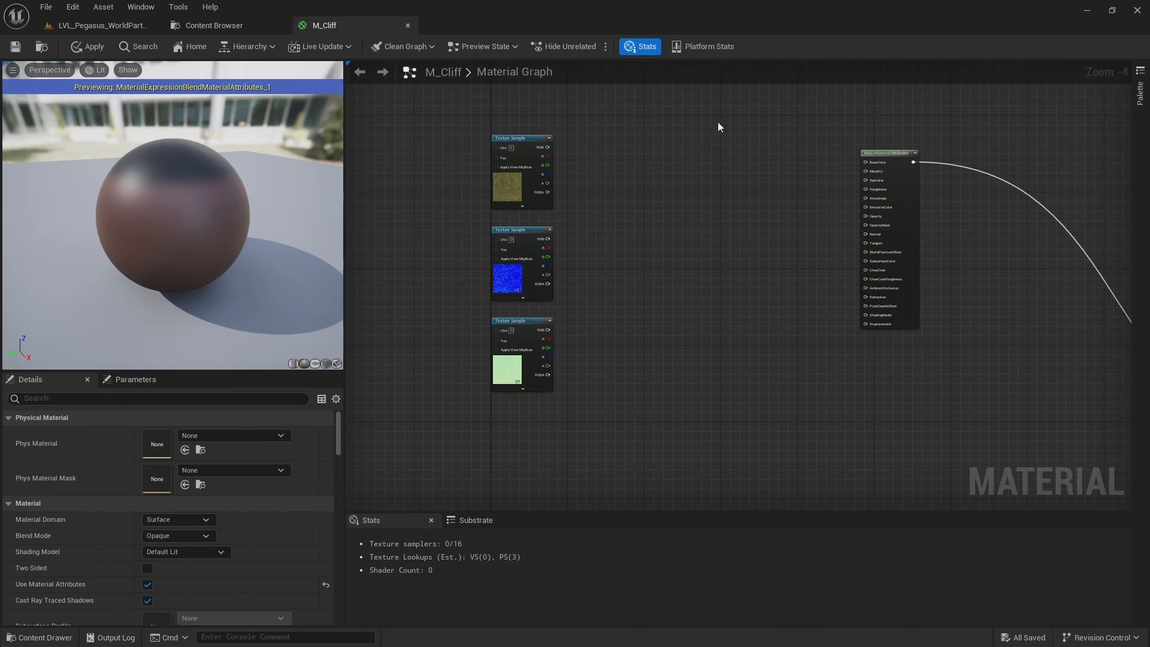
# Add a WorldAlignedTexture node and place it beside the base colour texture sample
pyautogui.rightClick(620, 147)
pyautogui.write('world alig')
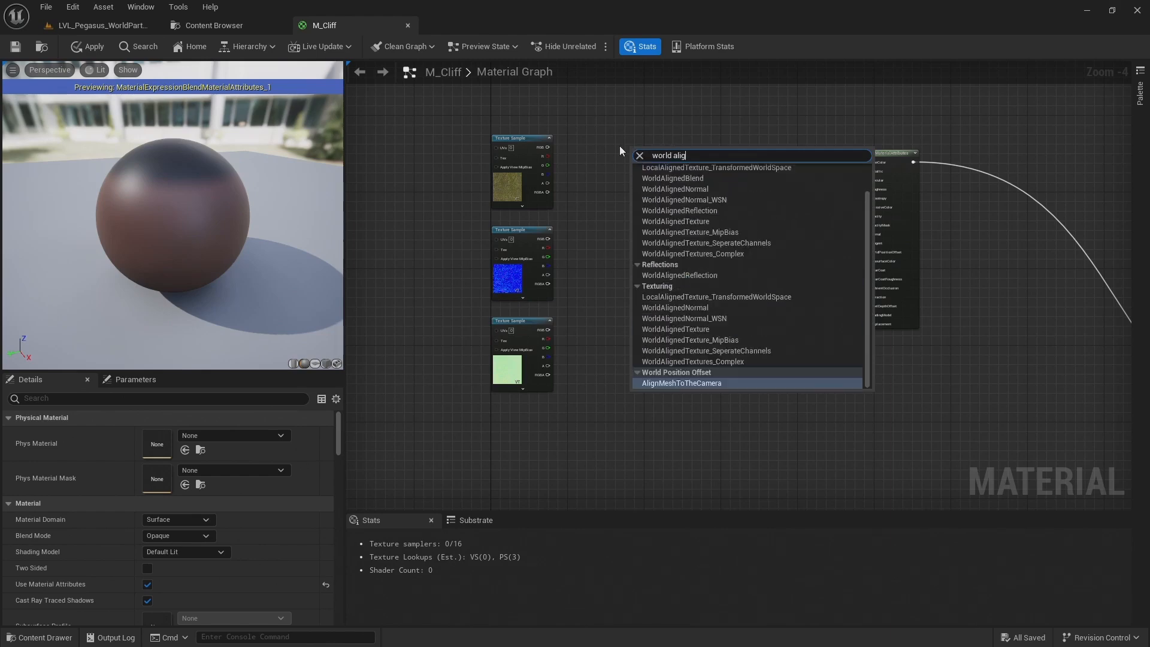
pyautogui.write('n ed tex')
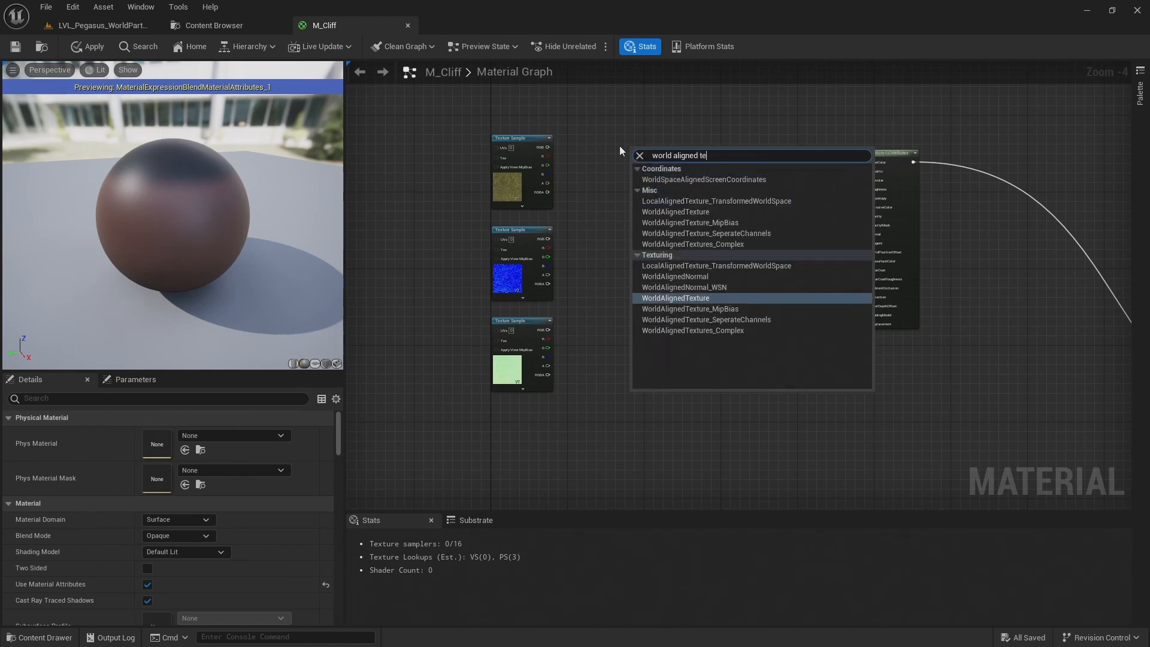
pyautogui.press('Return')
pyautogui.moveTo(663, 167); pyautogui.dragTo(599, 167)
pyautogui.scroll(3, 545, 202)
pyautogui.scroll(1, 563, 273)
pyautogui.moveTo(565, 272); pyautogui.dragTo(631, 312, button='right')
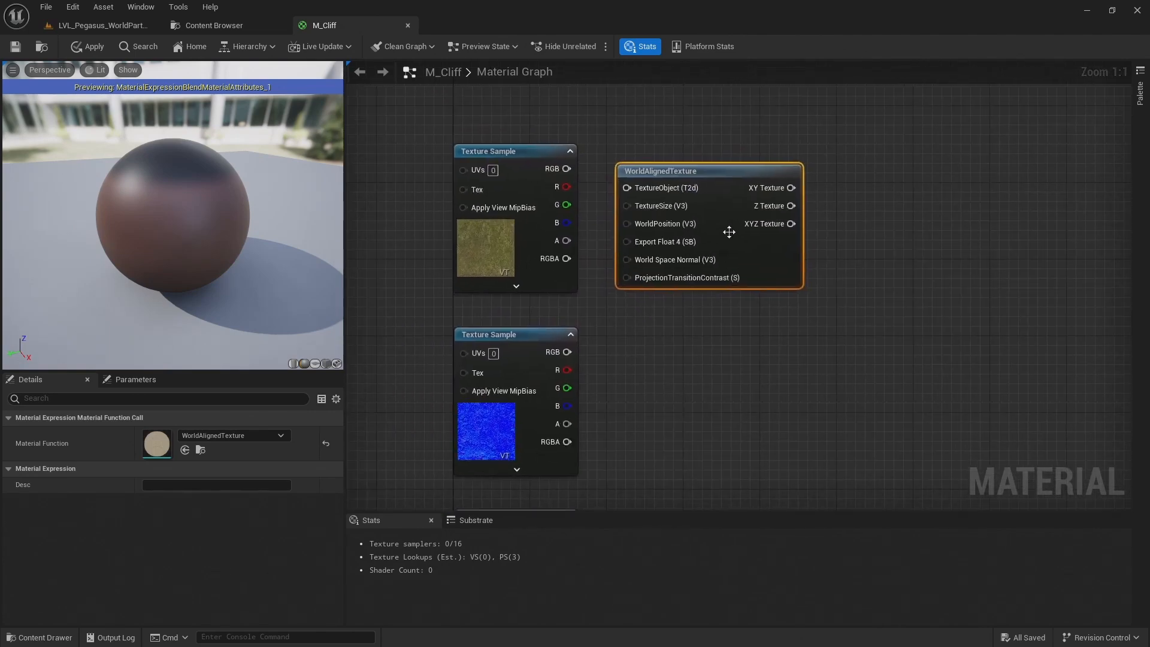
pyautogui.moveTo(801, 232); pyautogui.dragTo(821, 232)
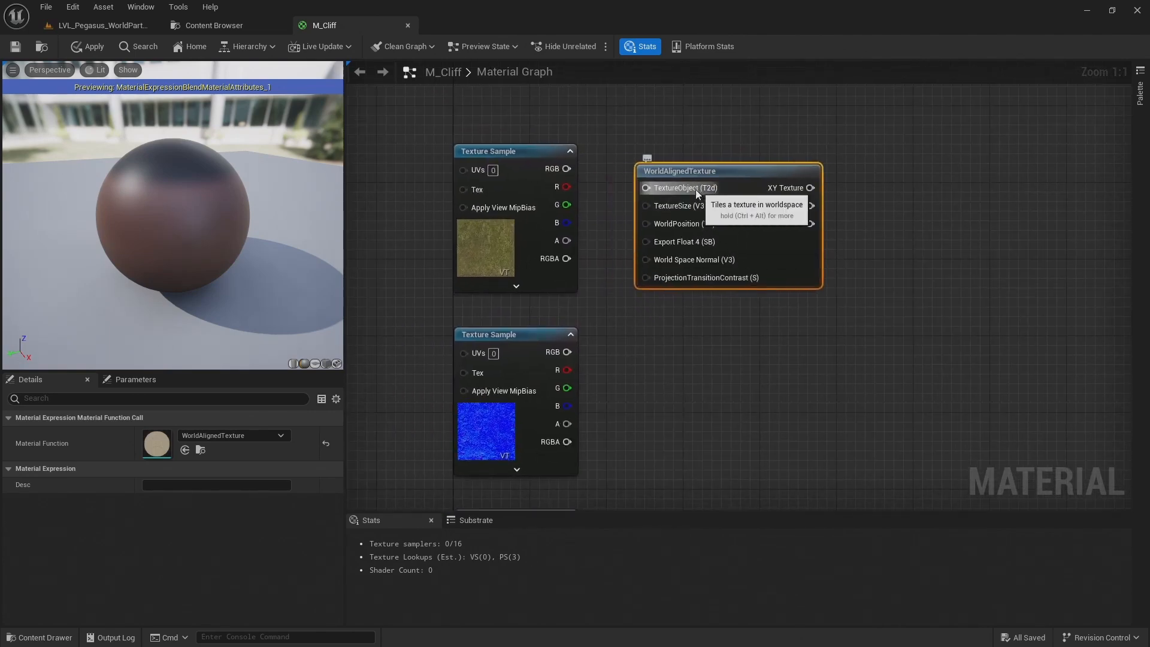
# Convert the base colour sample to a texture object parameter and connect it to WorldAlignedTexture's TextureObject input
pyautogui.rightClick(526, 171)
pyautogui.click(555, 132)
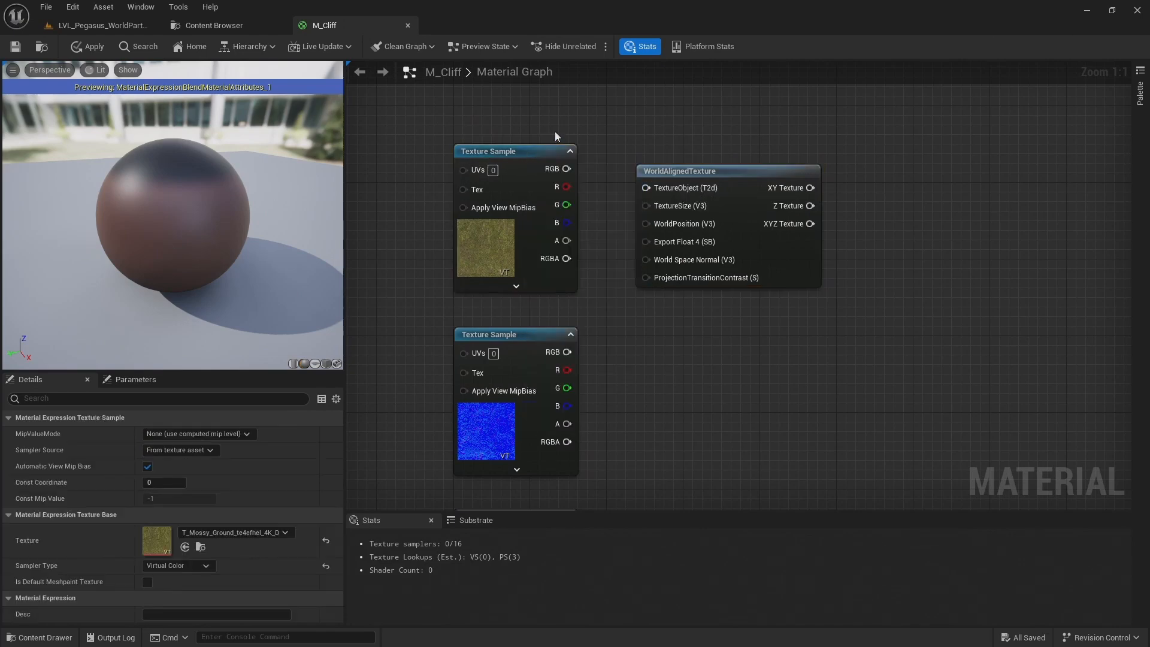
pyautogui.rightClick(524, 177)
pyautogui.click(559, 216)
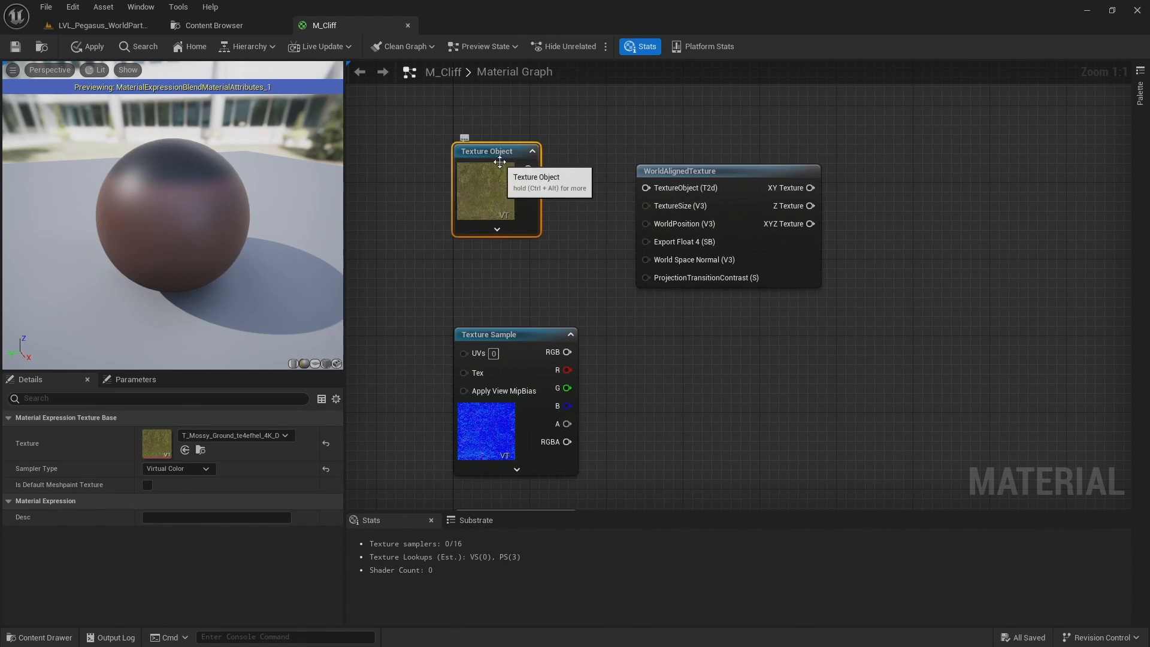
pyautogui.rightClick(483, 190)
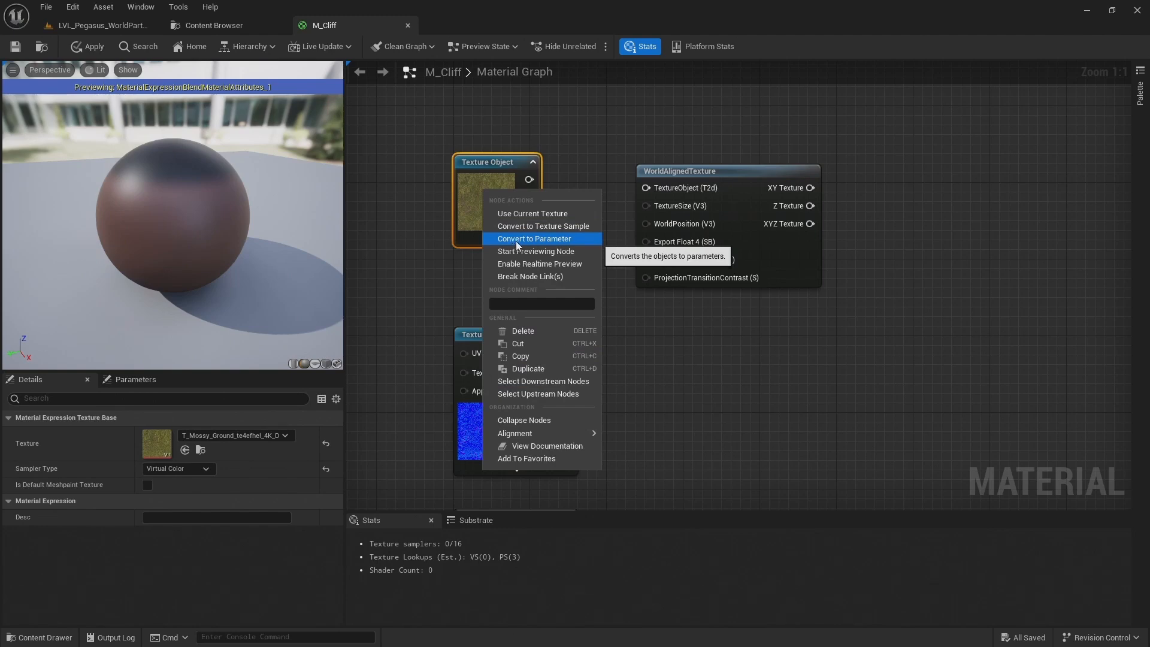
pyautogui.click(541, 239)
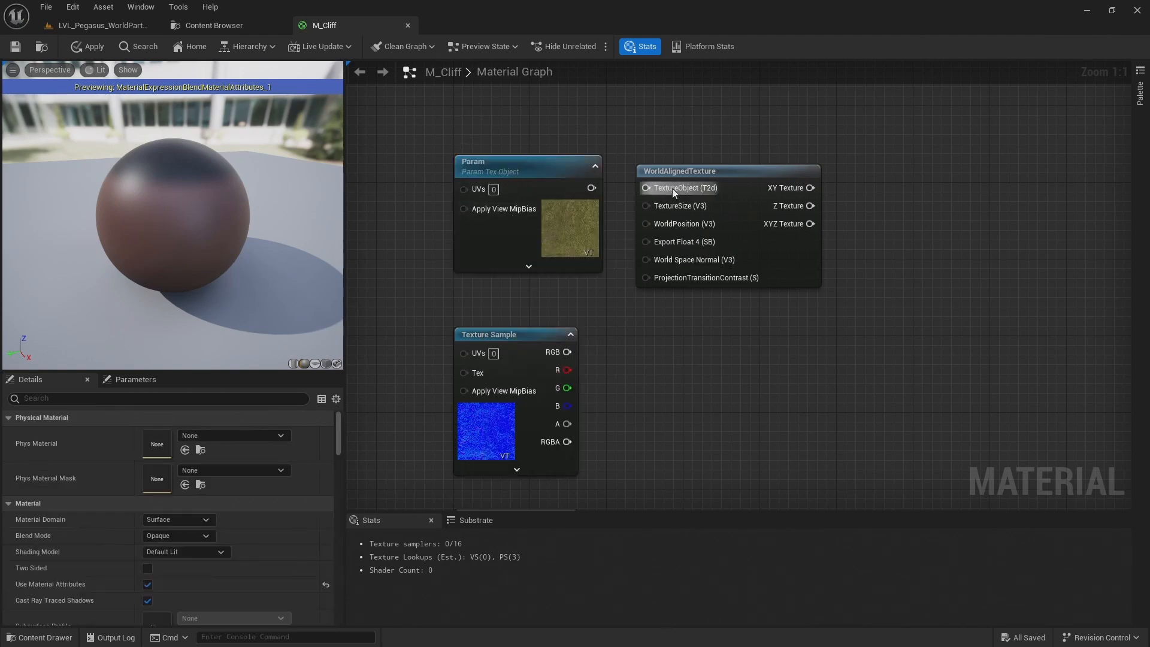
pyautogui.moveTo(672, 171); pyautogui.dragTo(731, 171)
pyautogui.moveTo(592, 188); pyautogui.dragTo(710, 190)
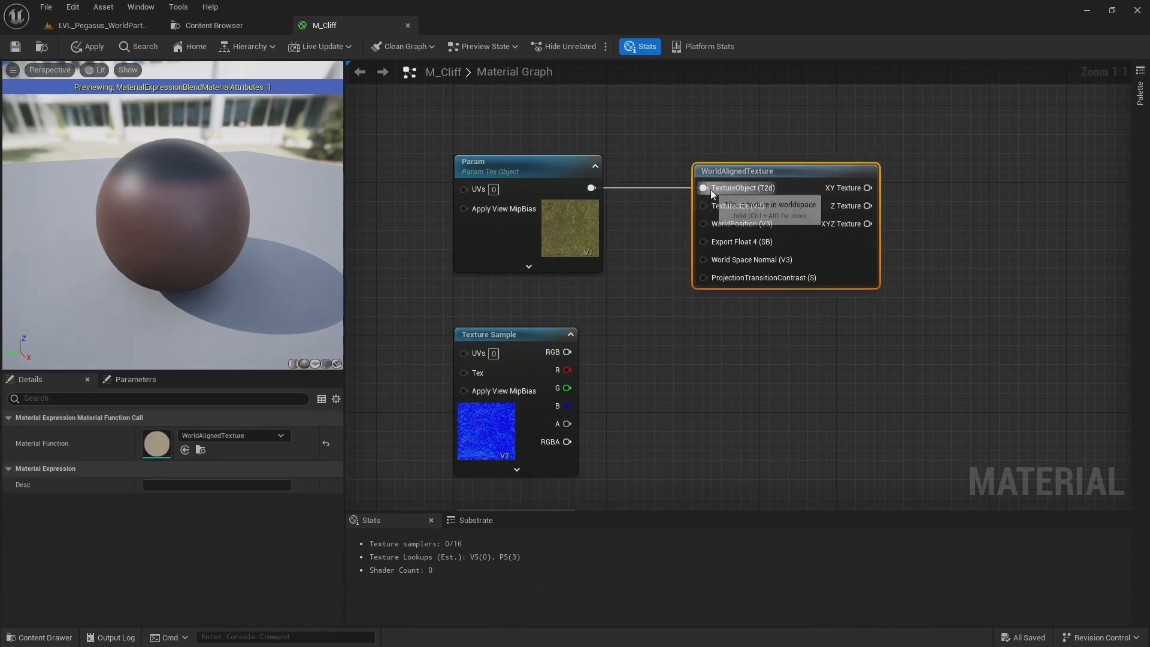
# Duplicate the WorldAlignedTexture node twice and place the copies beside the normal and ORDp texture samples
pyautogui.moveTo(808, 348); pyautogui.dragTo(812, 210, button='right')
pyautogui.scroll(-1, 811, 210)
pyautogui.moveTo(701, 220); pyautogui.dragTo(653, 216, button='right')
pyautogui.click(536, 359)
pyautogui.click(620, 221)
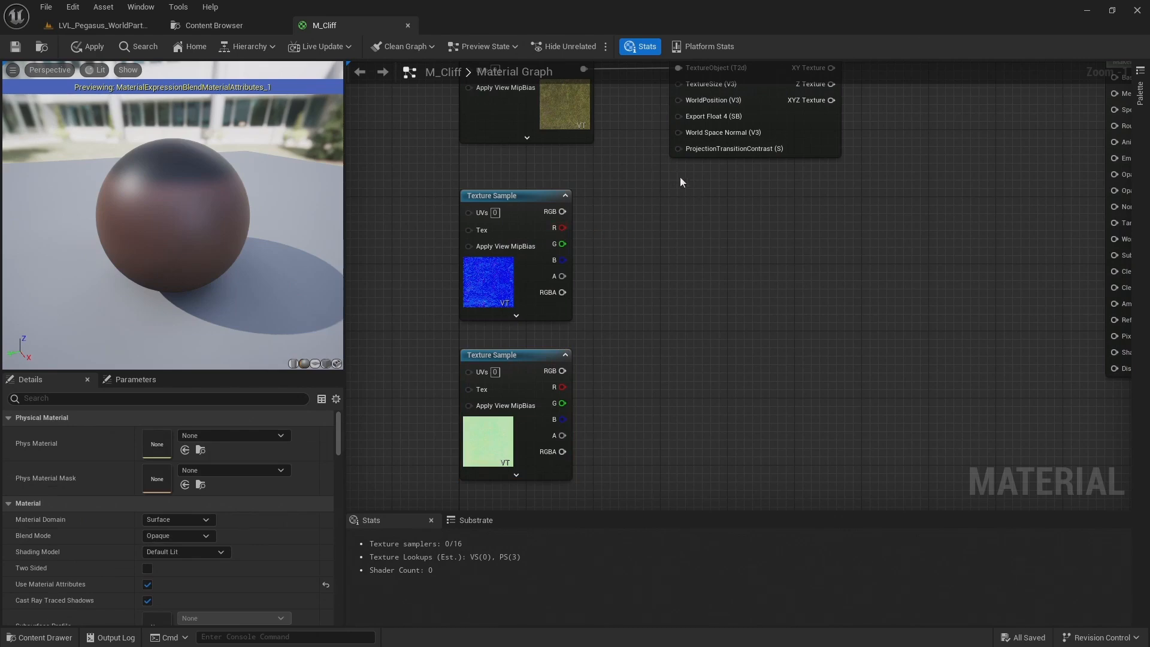
pyautogui.click(799, 138)
pyautogui.hotkey('ctrl', 'd')
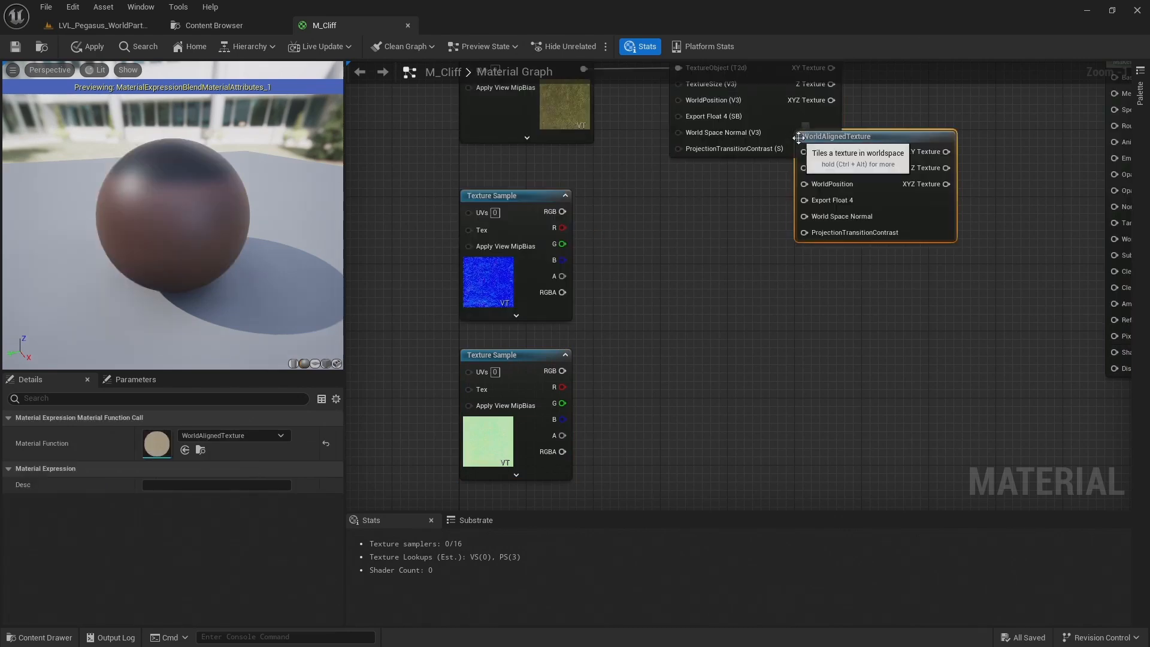
pyautogui.moveTo(868, 160); pyautogui.dragTo(754, 207)
pyautogui.hotkey('ctrl', 'd')
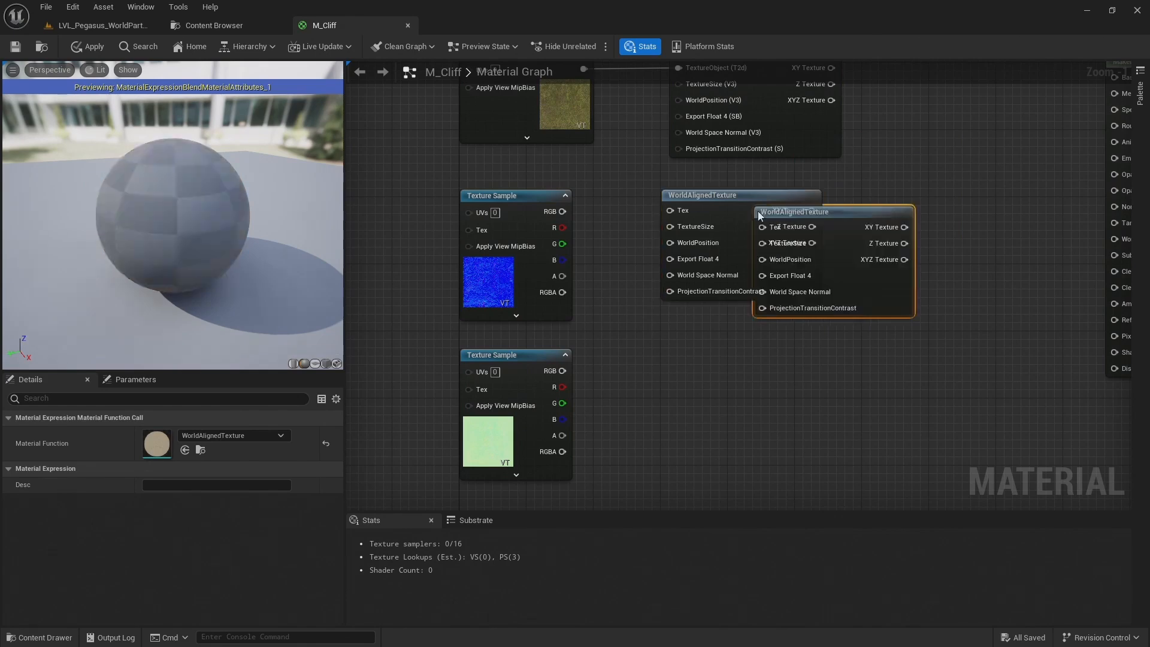
pyautogui.moveTo(857, 211); pyautogui.dragTo(768, 341)
pyautogui.moveTo(738, 192)
pyautogui.mouseDown()
pyautogui.moveTo(758, 194)
pyautogui.moveTo(748, 200)
pyautogui.mouseUp()
pyautogui.moveTo(746, 350); pyautogui.dragTo(756, 346)
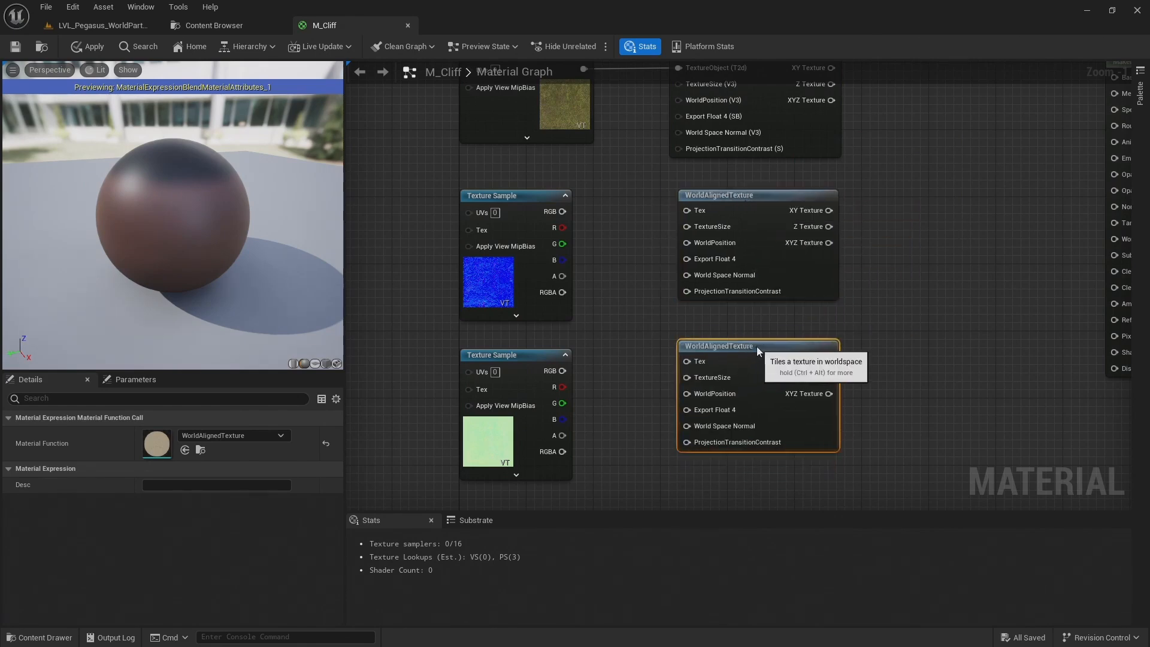
# Convert the normal map's texture sample to a texture object and turn that into a parameter
pyautogui.click(631, 223)
pyautogui.rightClick(534, 199)
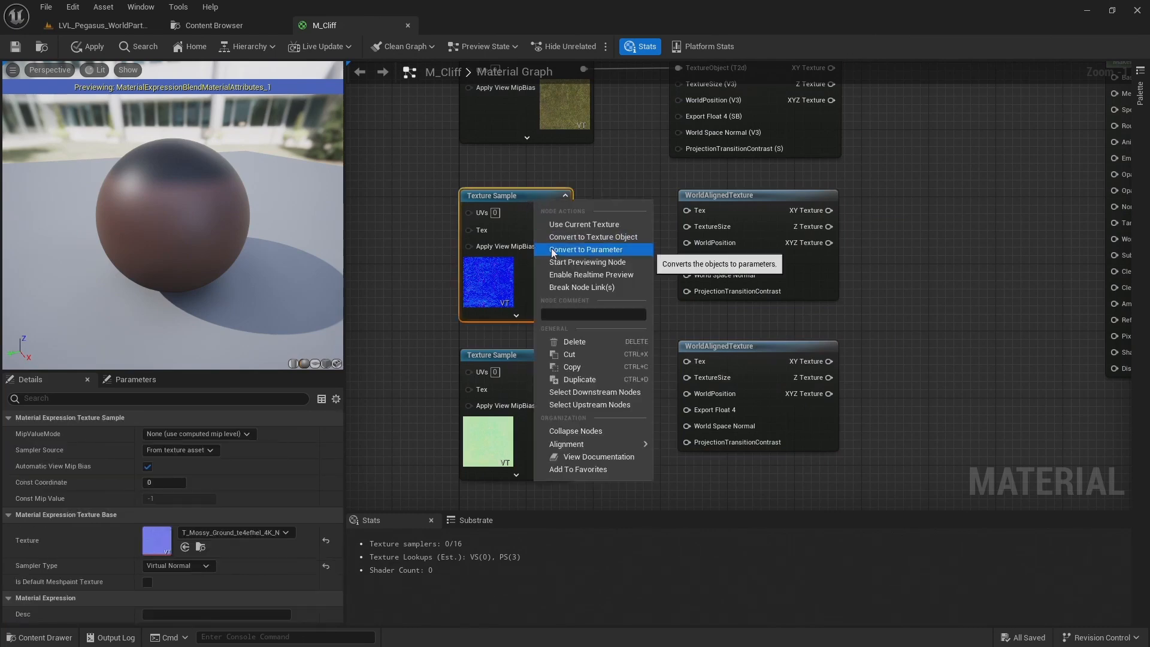
pyautogui.click(576, 243)
pyautogui.rightClick(525, 198)
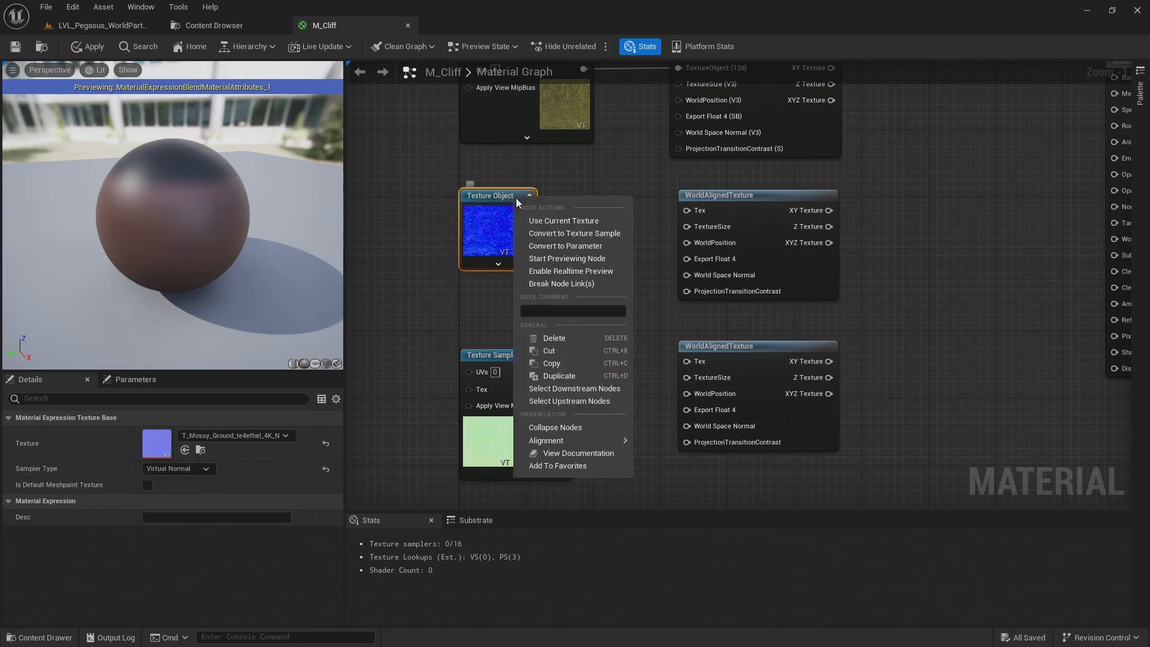
pyautogui.click(550, 248)
# Convert the ORDp texture sample to a texture object and turn that into a parameter
pyautogui.rightClick(522, 373)
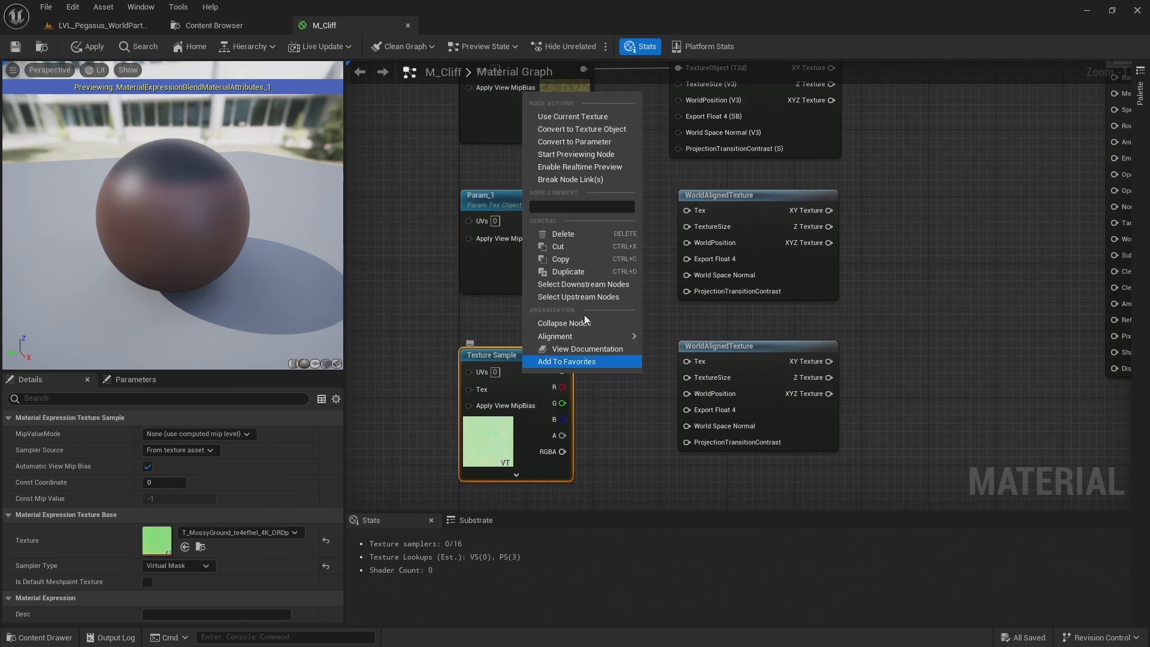
pyautogui.click(593, 129)
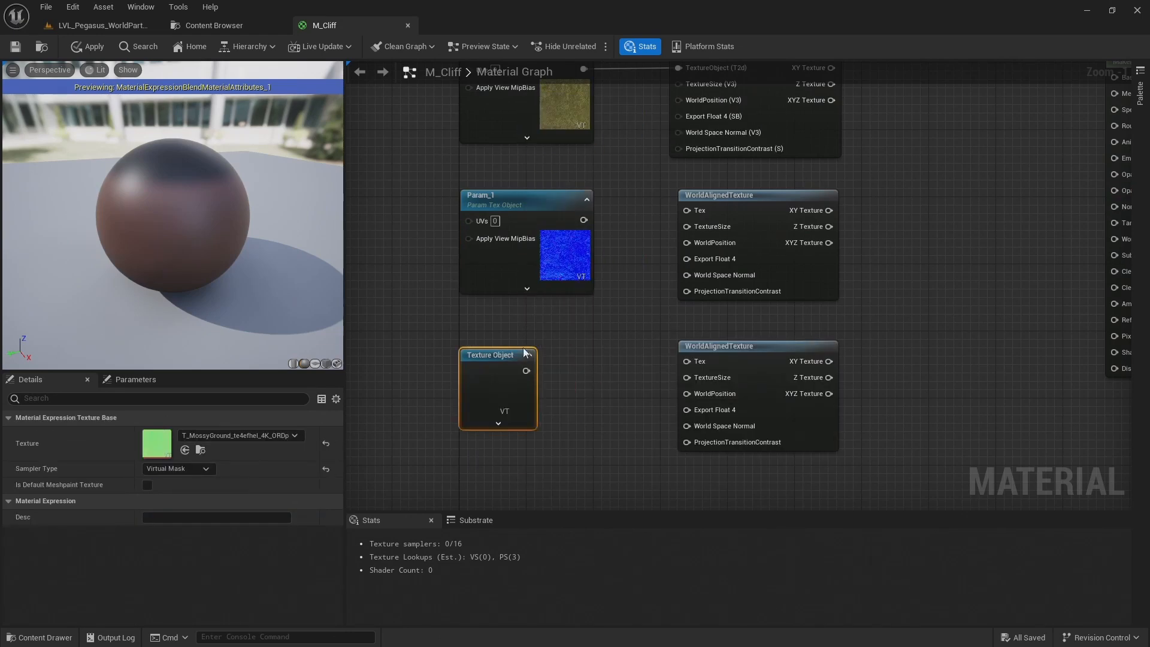
pyautogui.rightClick(514, 357)
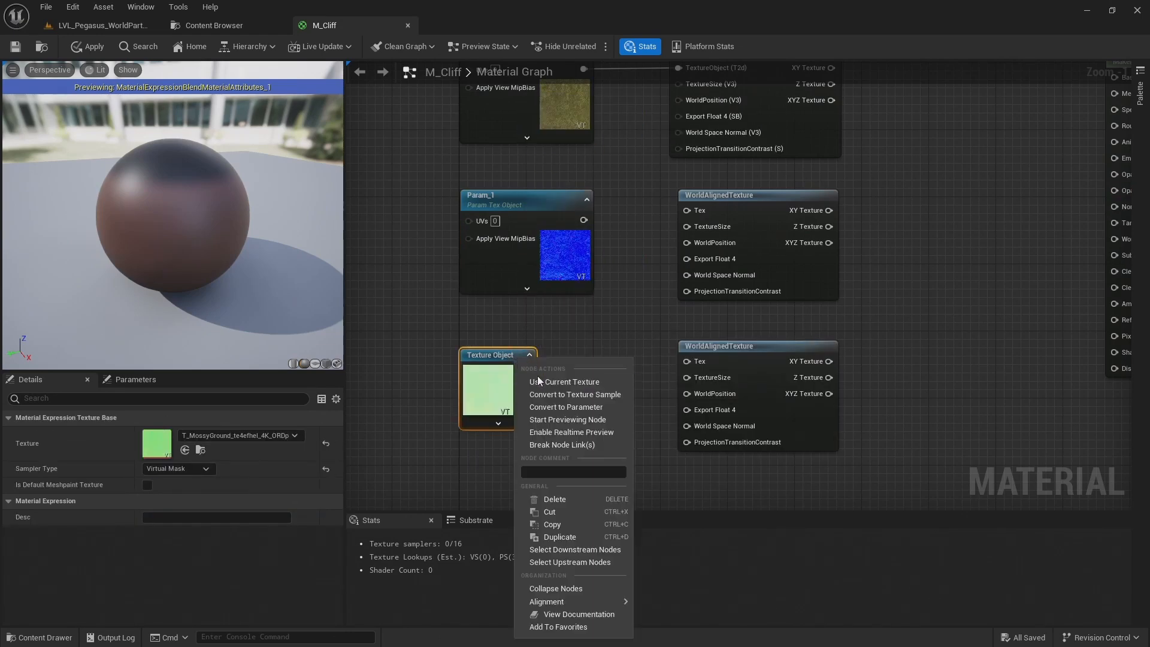
pyautogui.click(543, 407)
pyautogui.click(588, 323)
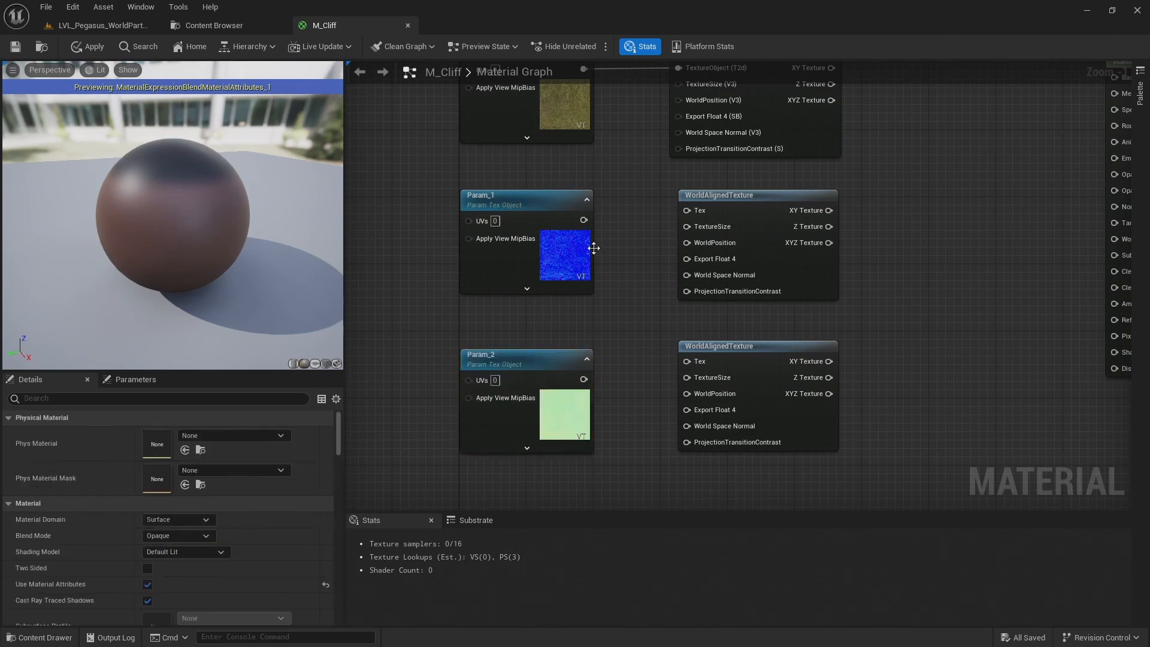
# Connect the normal and ORDp texture parameters to the Tex inputs of their adjacent WorldAlignedTexture nodes
pyautogui.moveTo(581, 219); pyautogui.dragTo(687, 210)
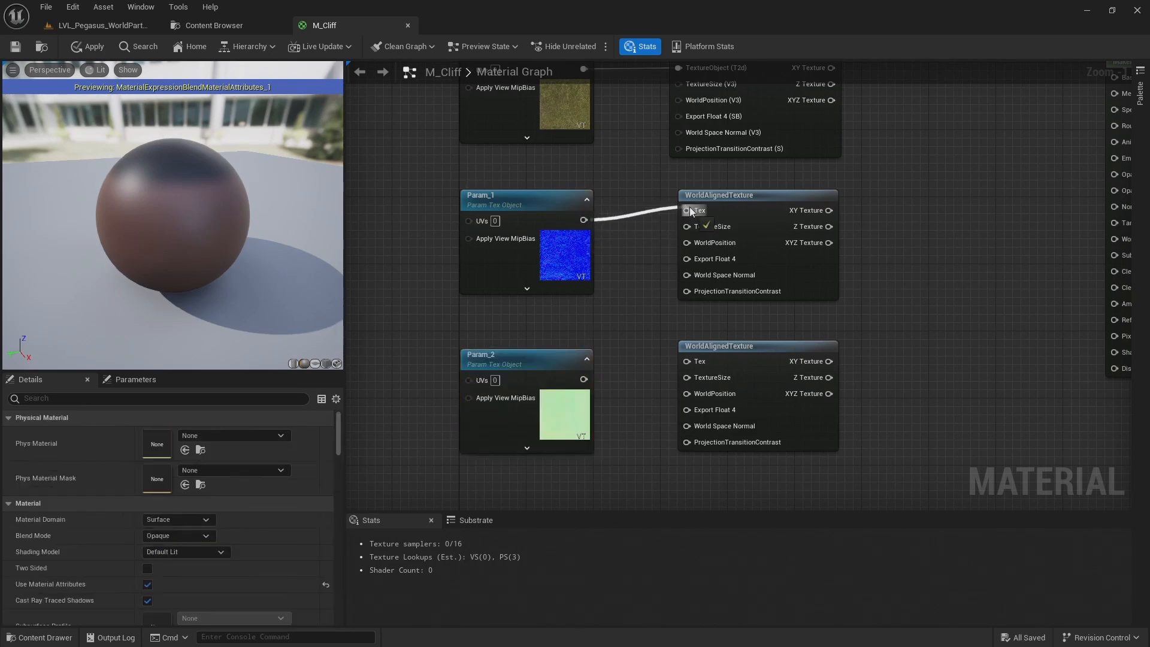
pyautogui.moveTo(584, 378); pyautogui.dragTo(695, 361)
pyautogui.moveTo(639, 234); pyautogui.dragTo(643, 293, button='right')
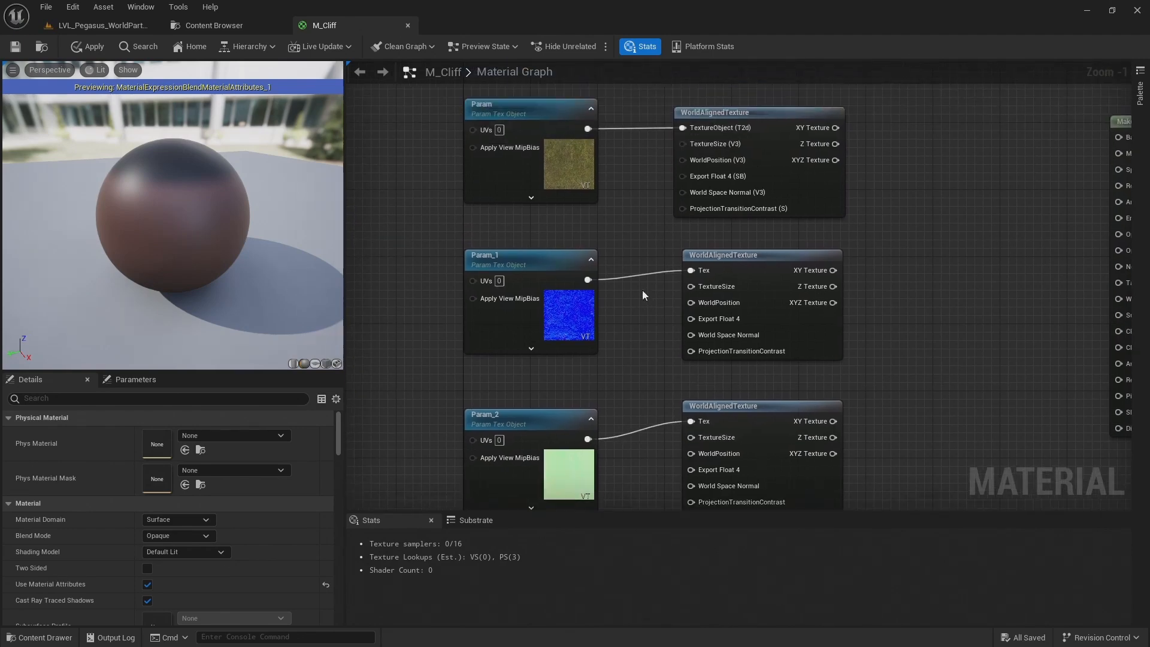
# Rename the base colour texture parameter to 01 BaseColor
pyautogui.click(531, 108)
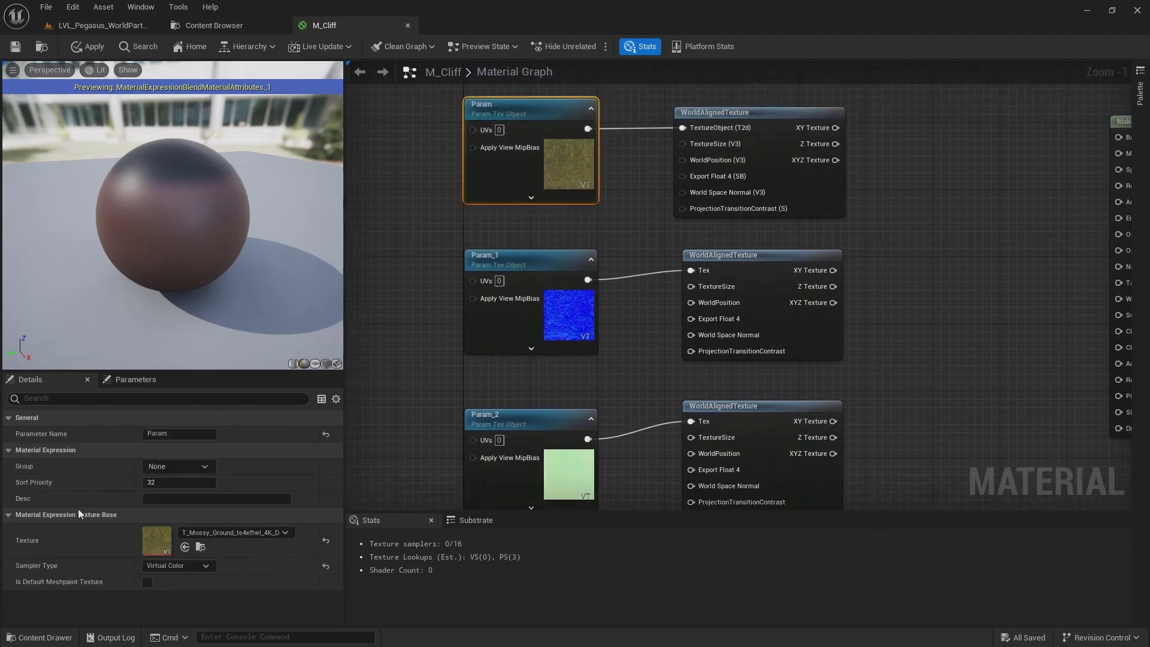
pyautogui.click(160, 434)
pyautogui.write('01 BaseColor')
pyautogui.press('Return')
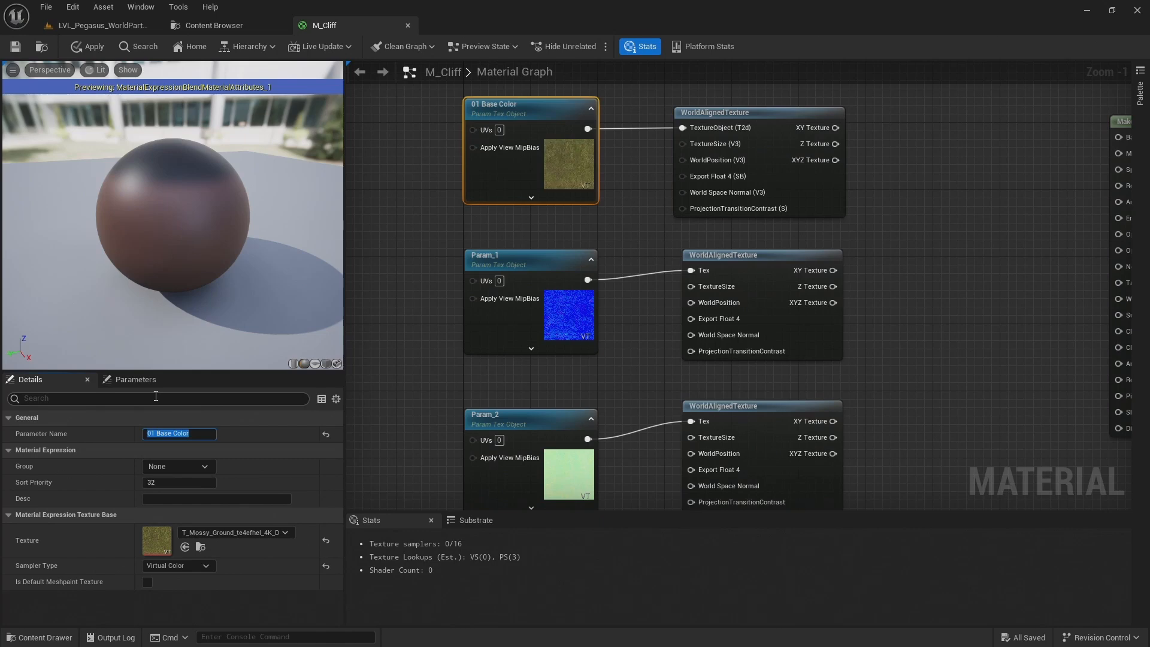
# Rename the normal map texture parameter to 01 Normal
pyautogui.click(547, 293)
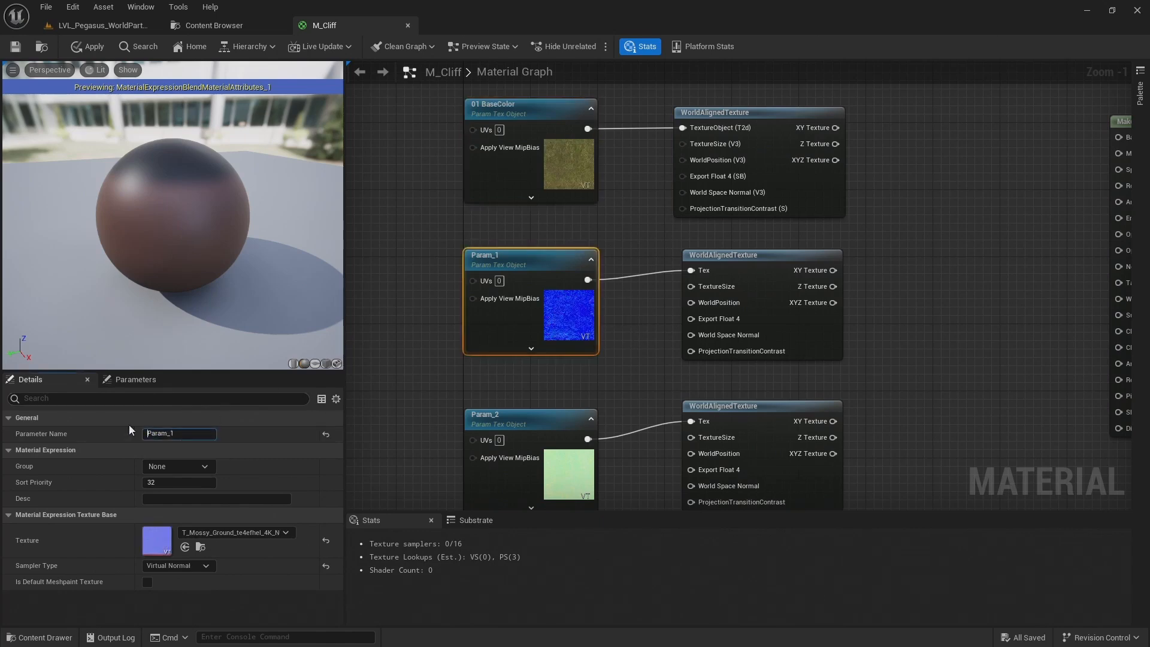
pyautogui.write('01 Normal')
pyautogui.press('Return')
# Rename the ORDp texture parameter to 01 ORDp
pyautogui.click(471, 489)
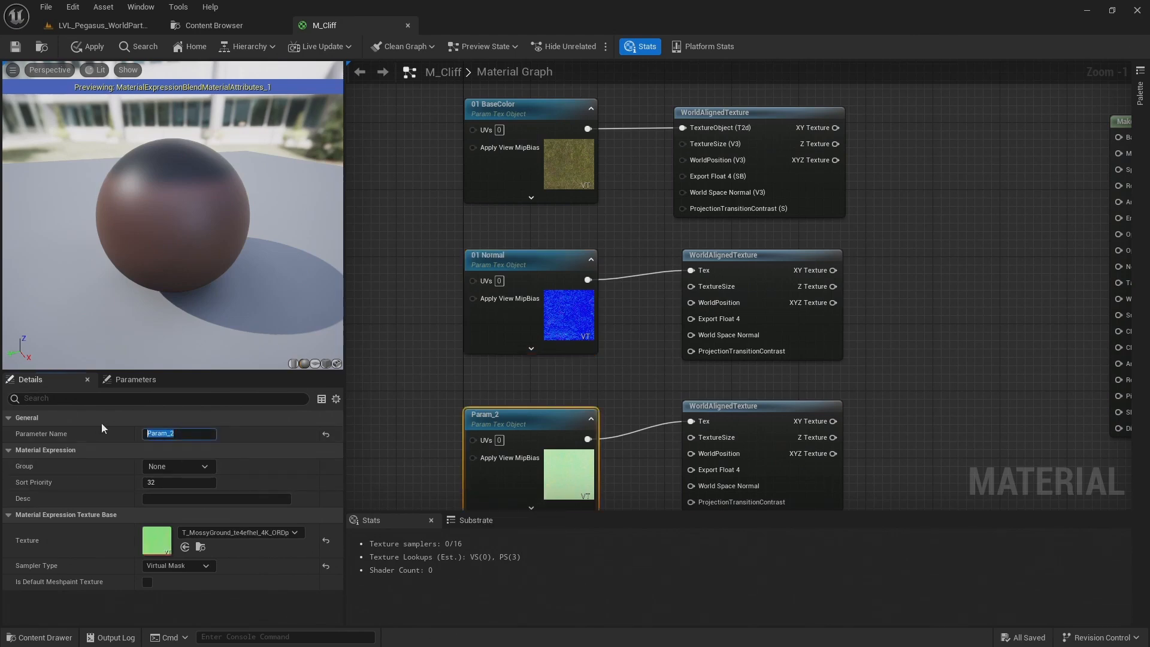
pyautogui.write('01 ORDp')
pyautogui.press('Return')
# Delete the WorldAlignedTexture node fed by the 01 Normal texture parameter
pyautogui.scroll(1, 516, 474)
pyautogui.moveTo(515, 475); pyautogui.dragTo(515, 391, button='right')
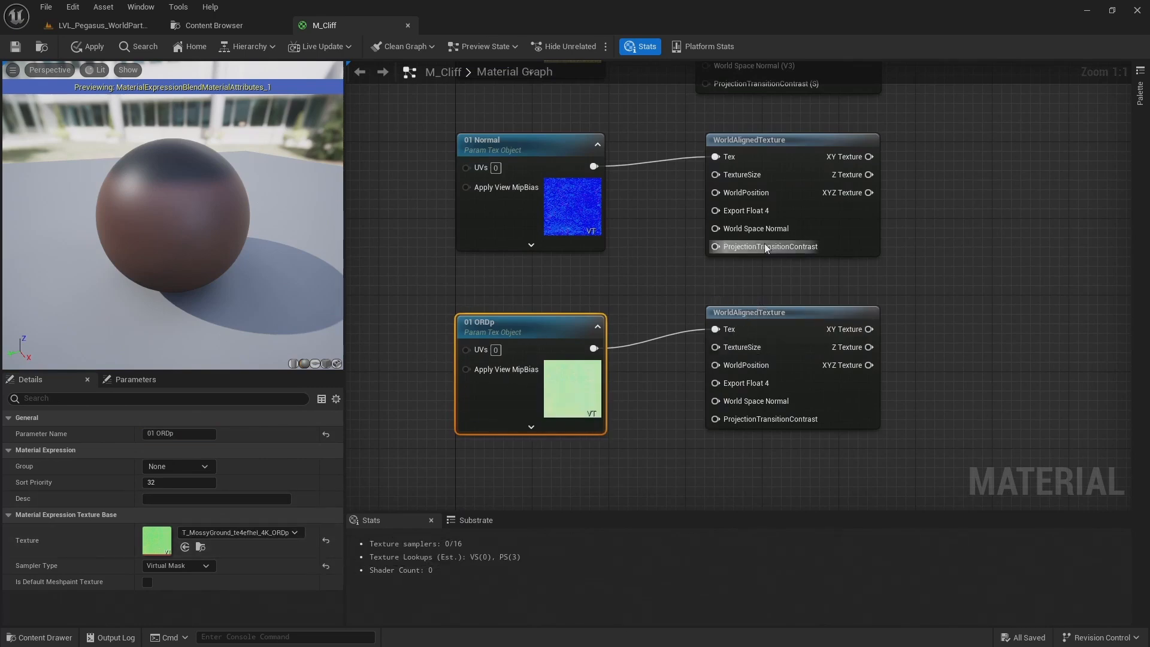
pyautogui.scroll(-2, 649, 262)
pyautogui.moveTo(591, 296); pyautogui.dragTo(560, 335, button='right')
pyautogui.click(626, 309)
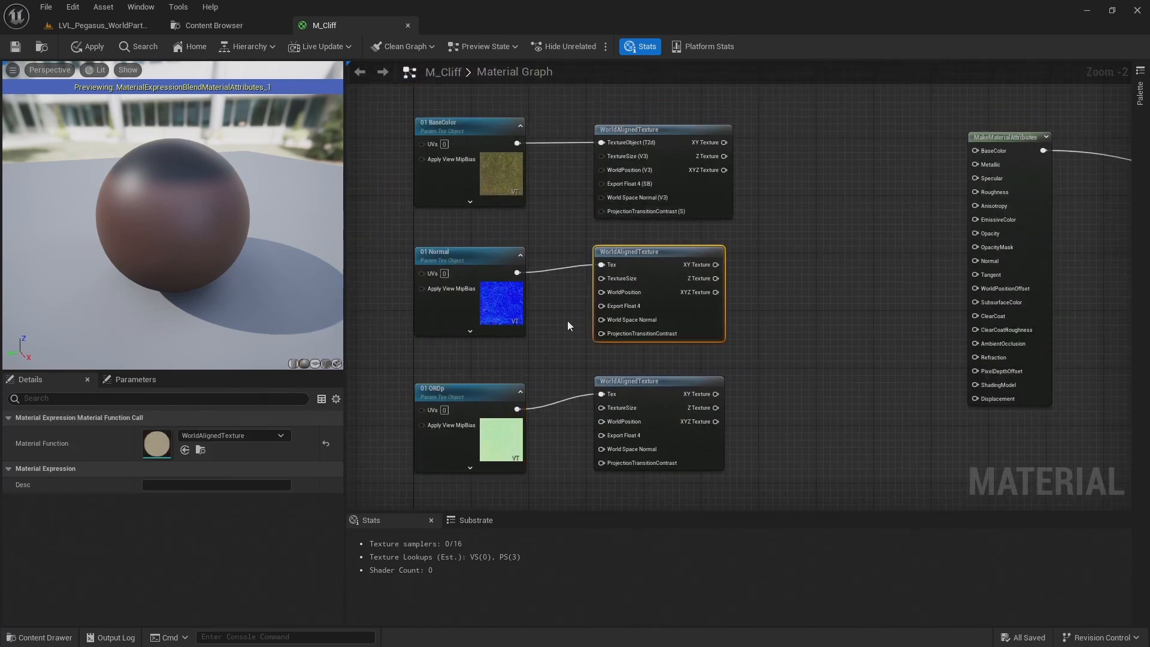
pyautogui.scroll(1, 567, 321)
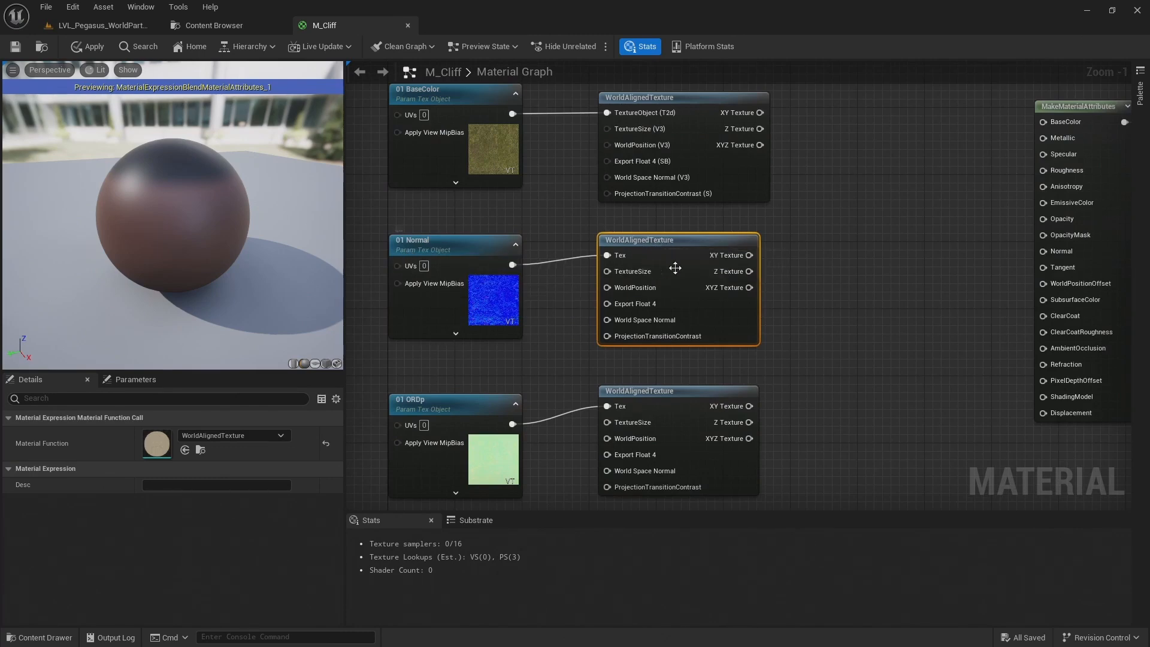
pyautogui.press('Delete')
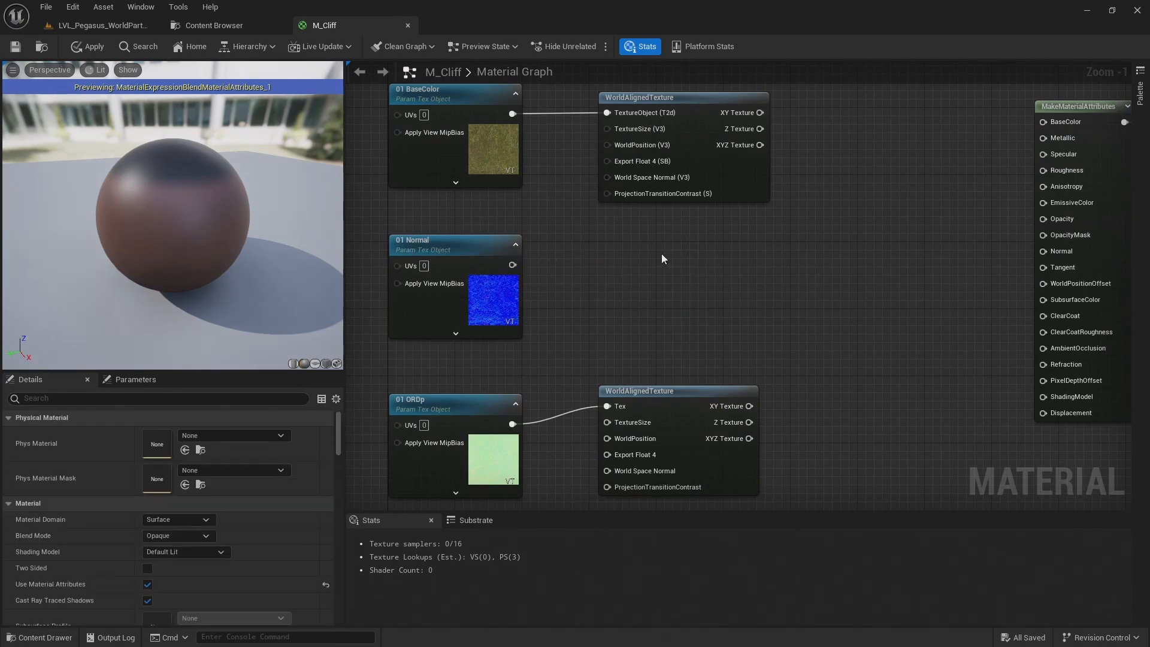
# Add a WorldAlignedNormal node beside 01 Normal and connect that texture parameter to its TextureObject input
pyautogui.rightClick(662, 255)
pyautogui.write('world align no')
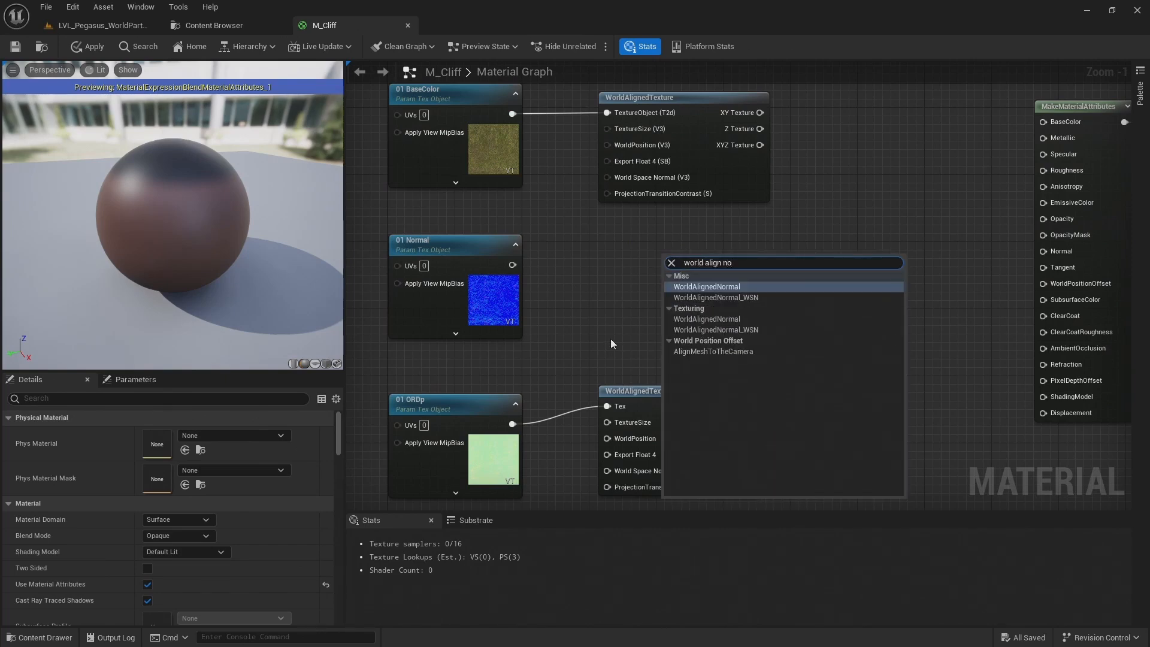
pyautogui.click(699, 286)
pyautogui.moveTo(715, 264); pyautogui.dragTo(652, 242)
pyautogui.moveTo(513, 265); pyautogui.dragTo(607, 255)
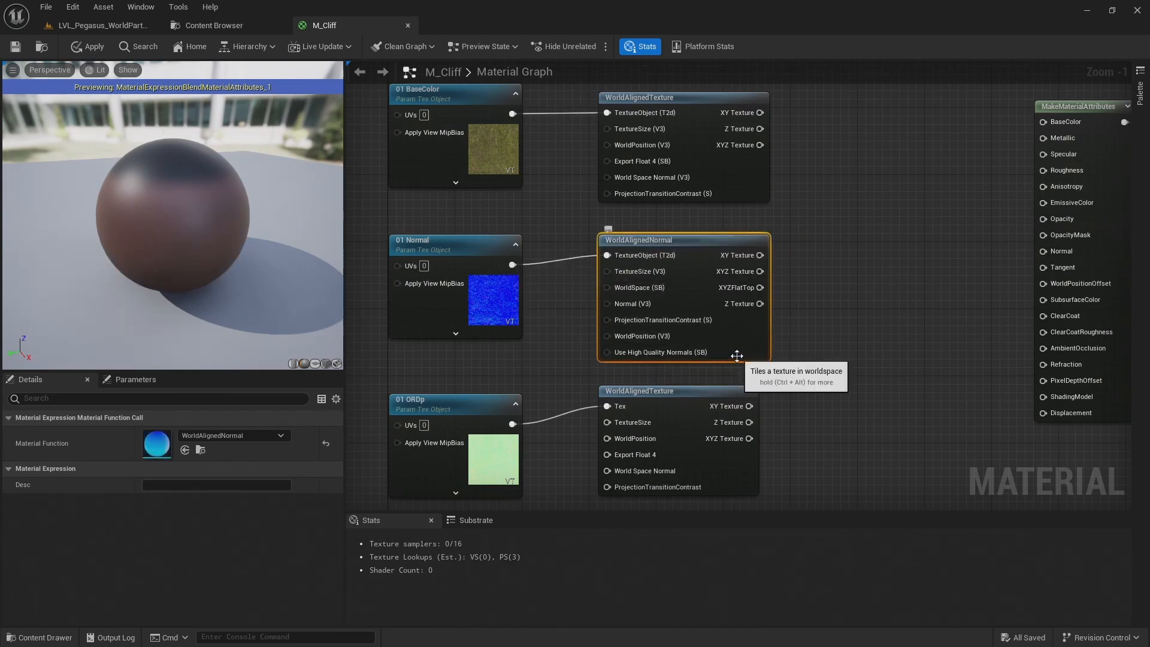
# Add a Constant3Vector node in the empty graph area ahead of the three texture parameters
pyautogui.scroll(-1, 737, 356)
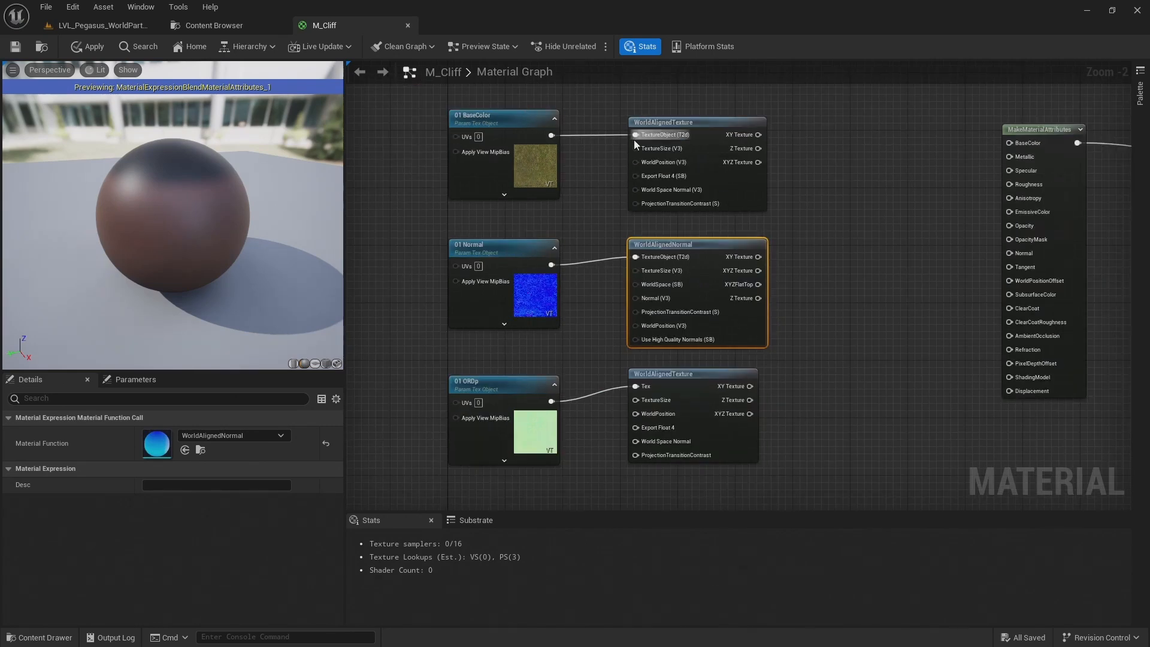
pyautogui.scroll(-1, 602, 164)
pyautogui.scroll(-1, 604, 167)
pyautogui.moveTo(604, 167); pyautogui.dragTo(812, 170, button='right')
pyautogui.click(560, 208)
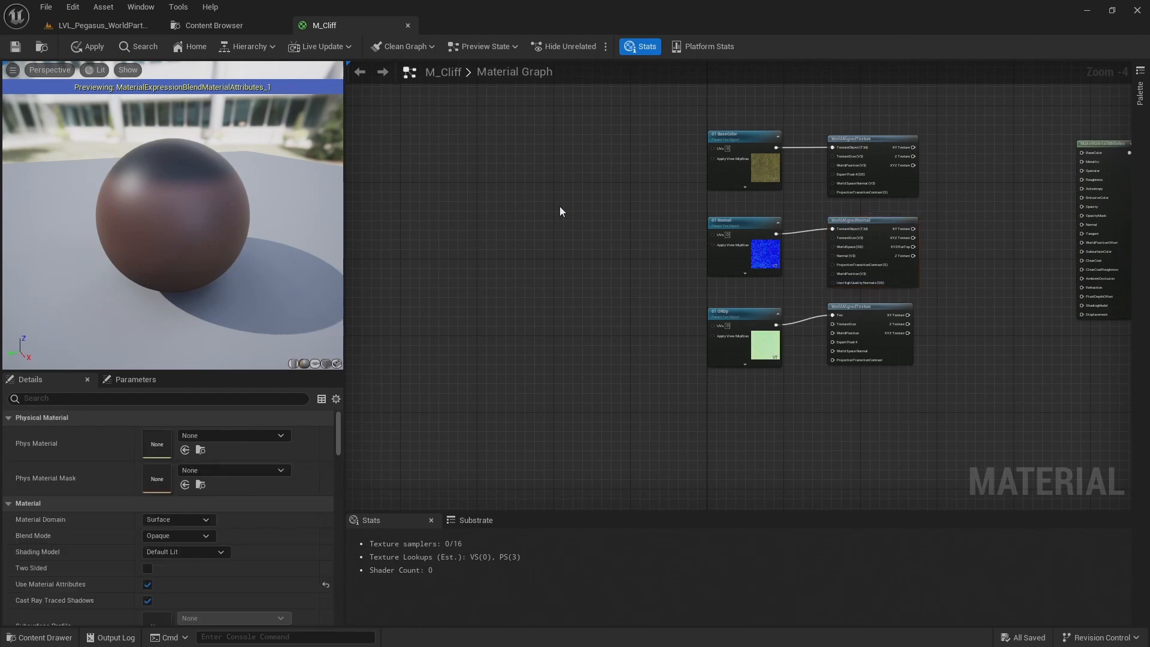
pyautogui.click(548, 207)
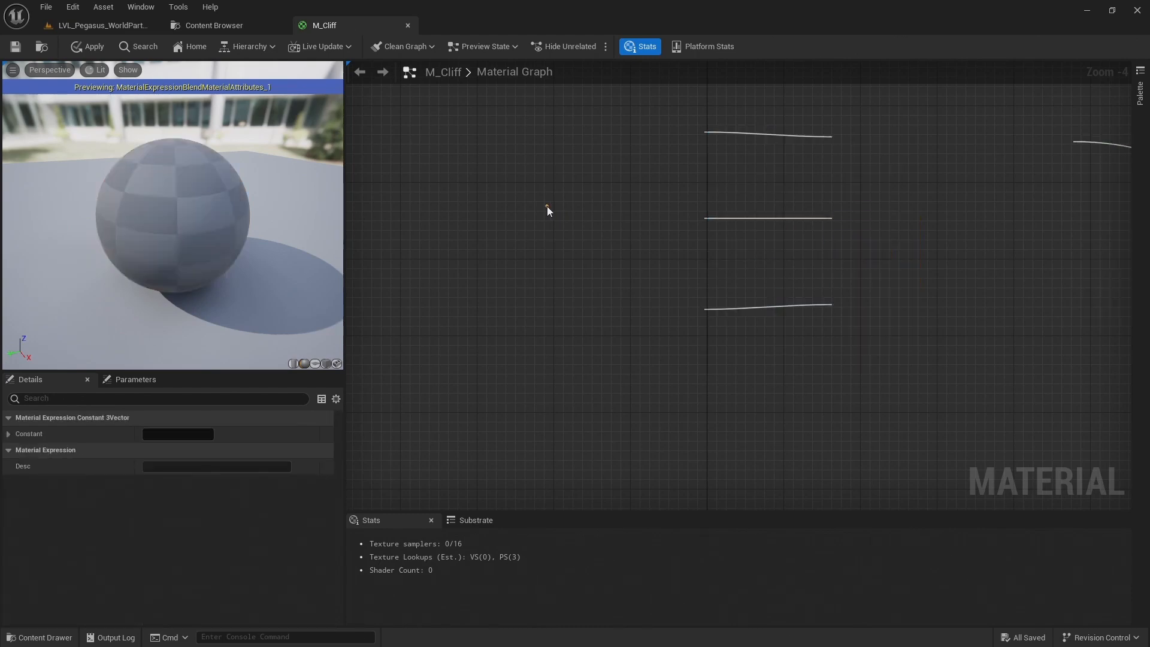
# Set the Constant3Vector's R, G and B values to 1
pyautogui.click(169, 434)
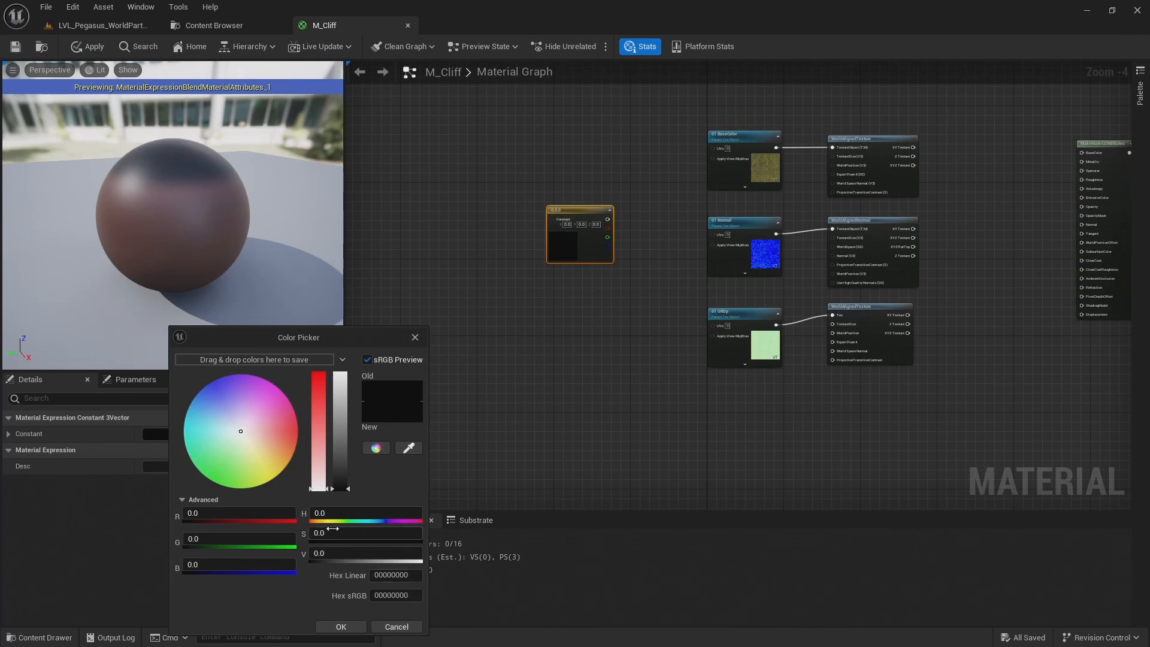
pyautogui.click(236, 511)
pyautogui.write('1')
pyautogui.click(204, 538)
pyautogui.write('1')
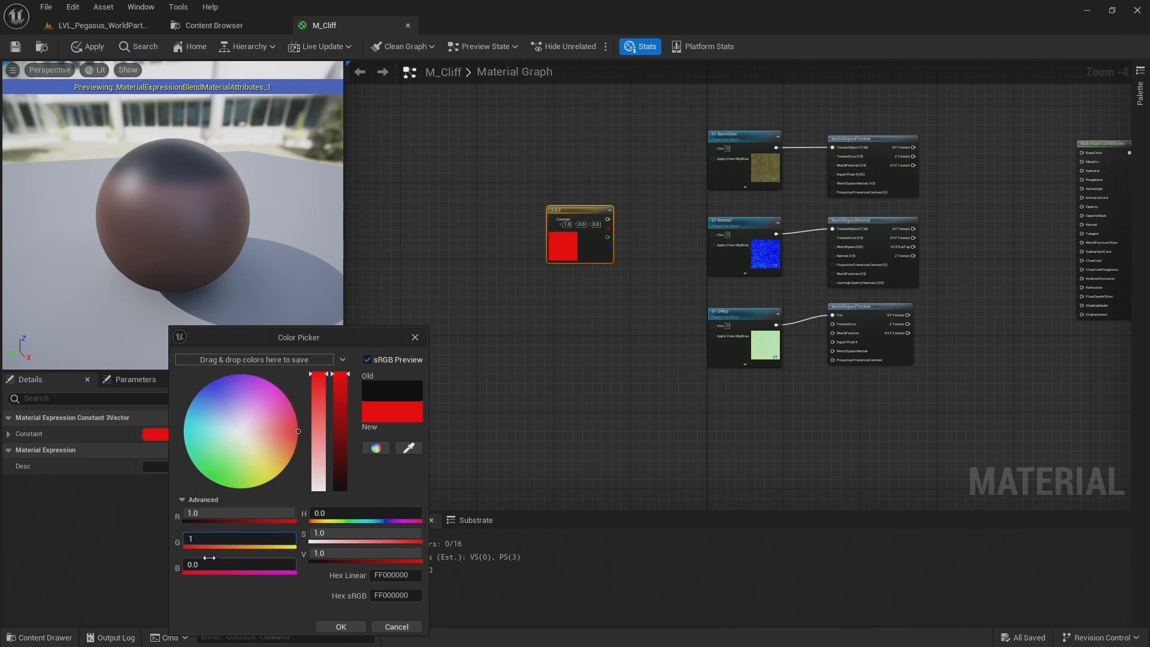
pyautogui.click(213, 564)
pyautogui.write('1')
pyautogui.press('Return')
pyautogui.click(340, 625)
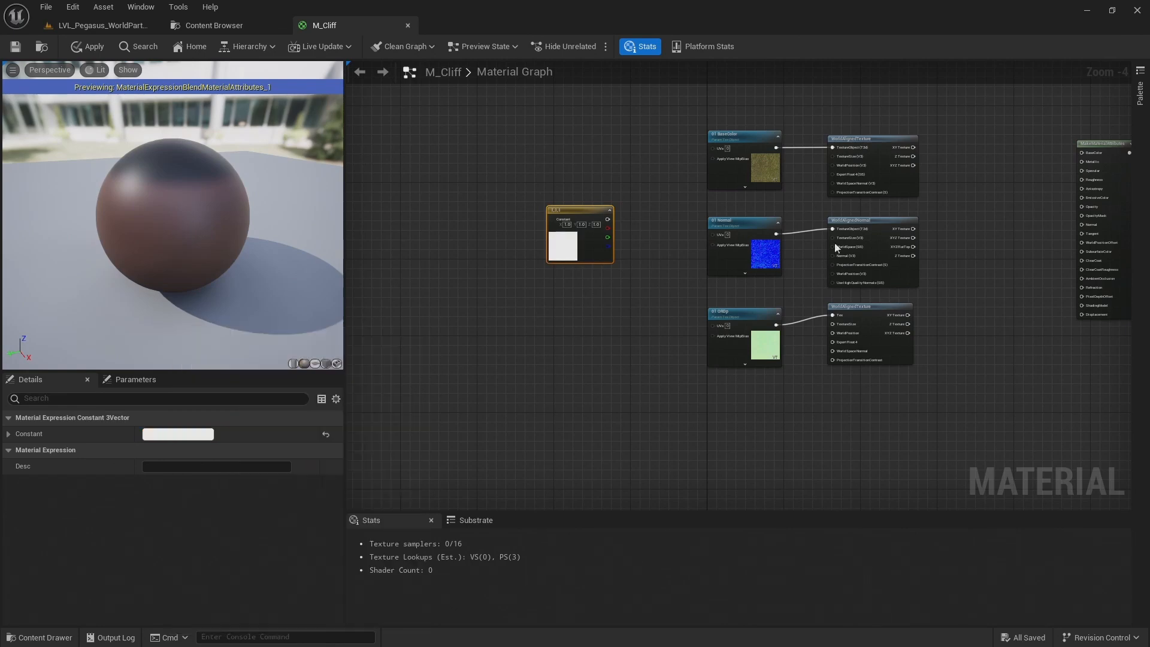
# Move the Constant3Vector farther from the textures and feed it into an adjacent new Multiply node with B set to 100
pyautogui.moveTo(578, 249); pyautogui.dragTo(448, 255)
pyautogui.scroll(1, 514, 243)
pyautogui.scroll(2, 514, 243)
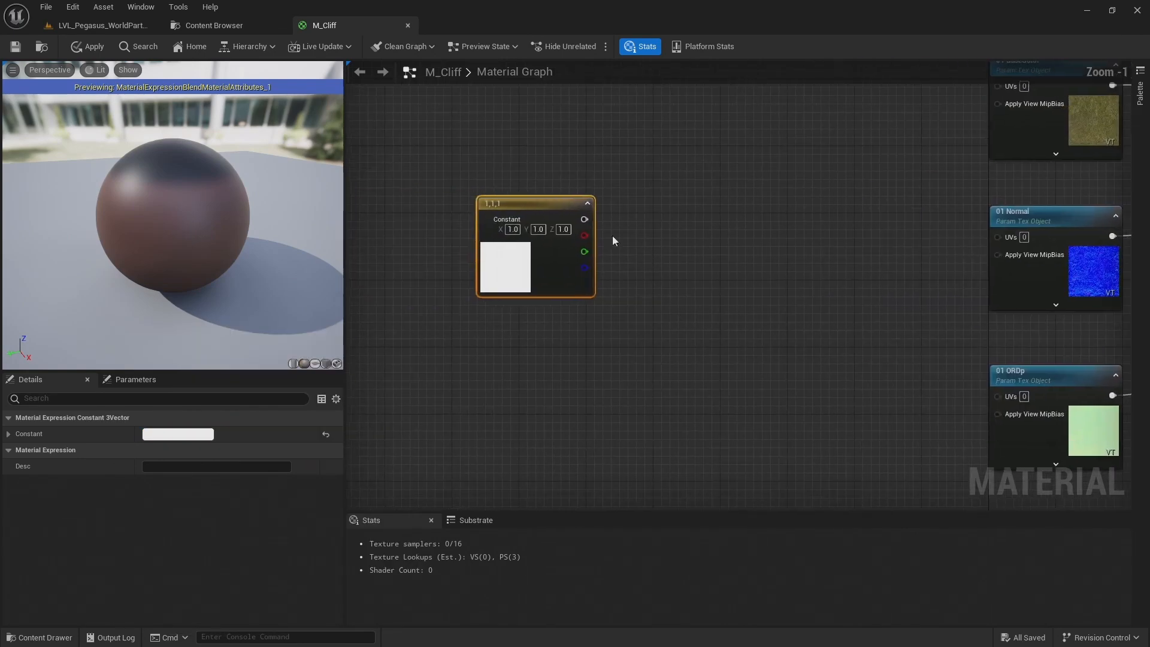
pyautogui.moveTo(585, 219); pyautogui.dragTo(732, 183)
pyautogui.write('mult')
pyautogui.press('Return')
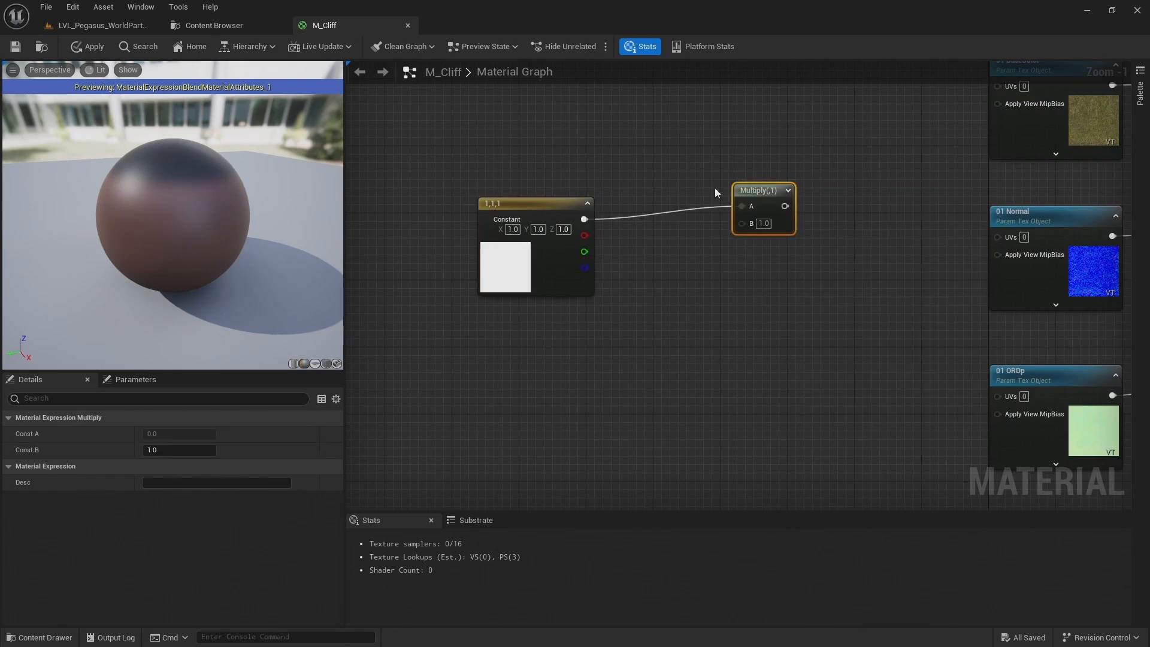
pyautogui.click(764, 224)
pyautogui.write('100')
pyautogui.press('Return')
pyautogui.moveTo(751, 198); pyautogui.dragTo(645, 211)
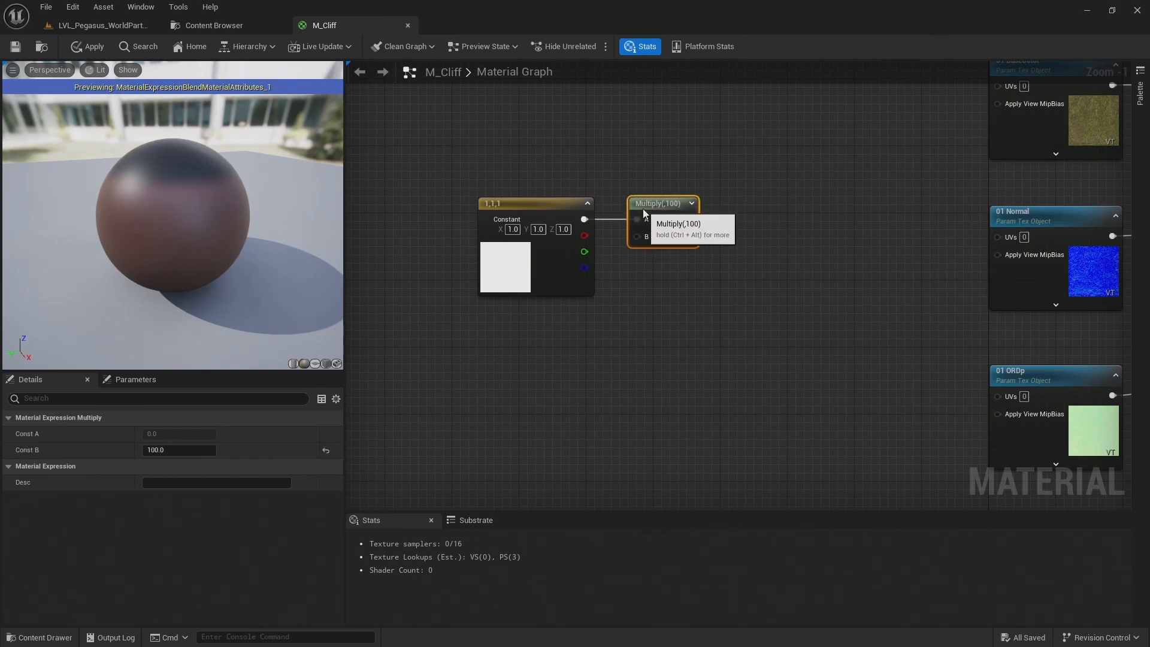
# Add a second Multiply node with its A input fed by the Multiply by 100 node
pyautogui.moveTo(798, 203); pyautogui.dragTo(717, 218, button='right')
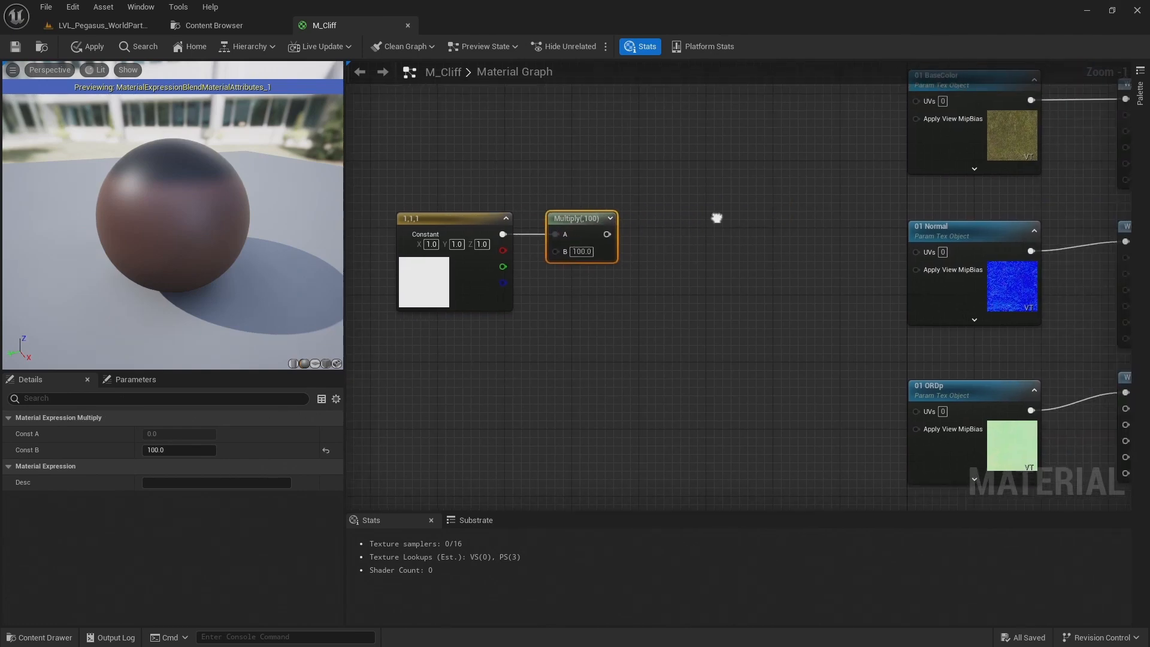
pyautogui.moveTo(607, 235); pyautogui.dragTo(696, 143)
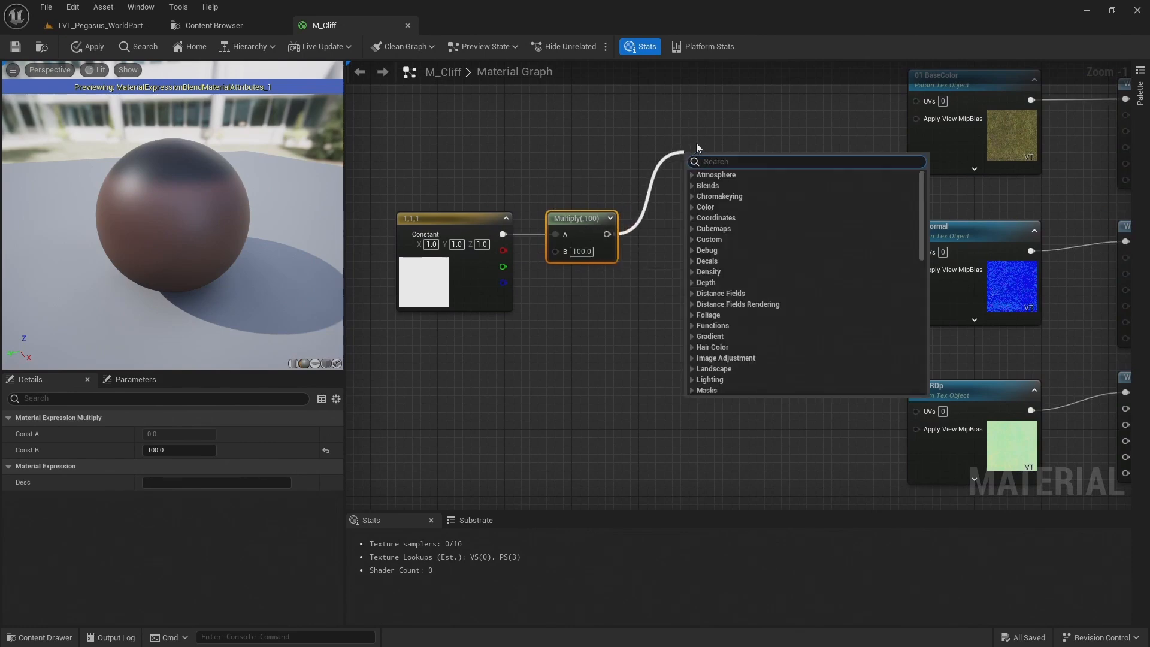
pyautogui.write('mu')
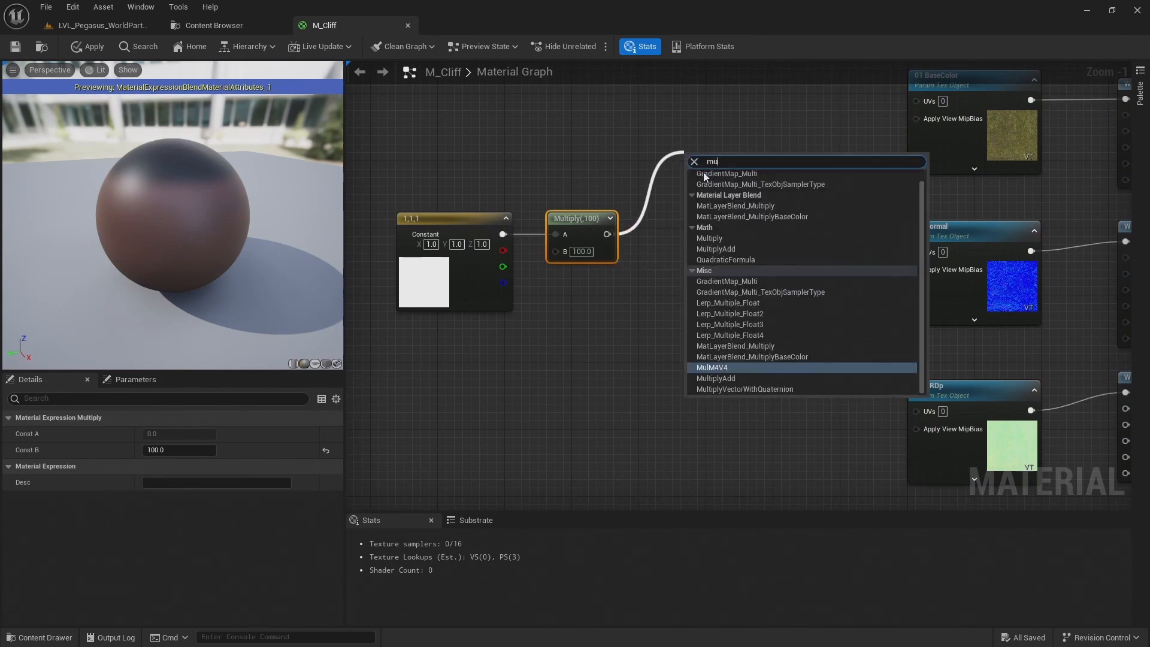
pyautogui.click(722, 237)
pyautogui.moveTo(709, 180); pyautogui.dragTo(756, 189)
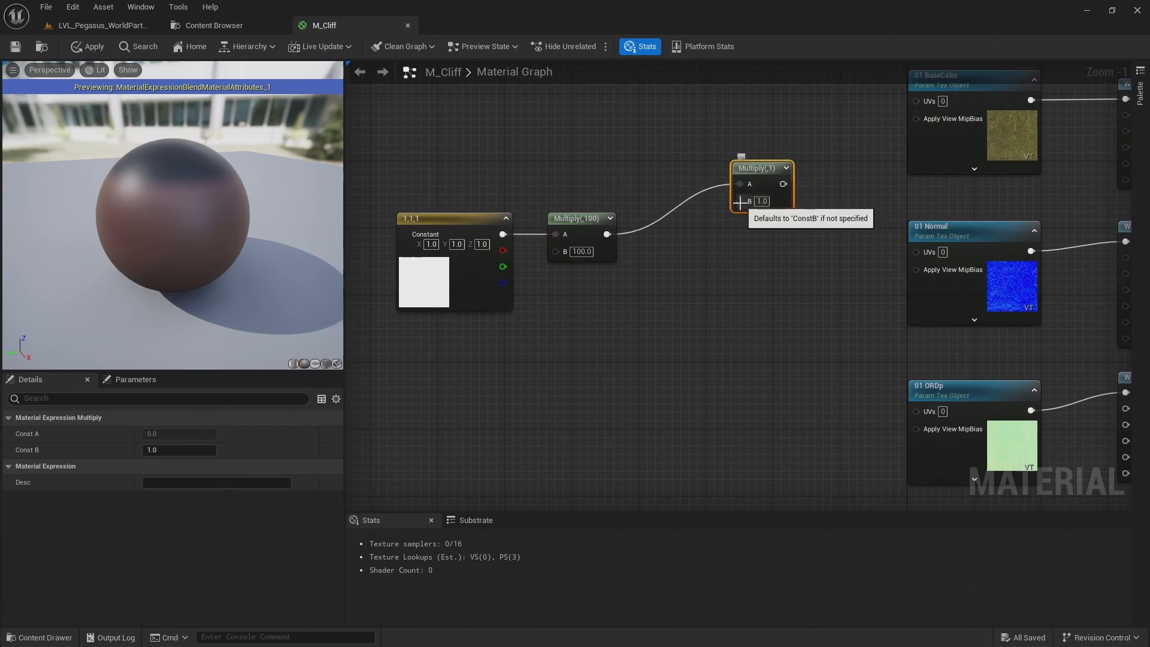
# Promote the second Multiply's B input to a parameter named Map Tiling, place it below, and set its default value to 10
pyautogui.rightClick(740, 204)
pyautogui.click(764, 279)
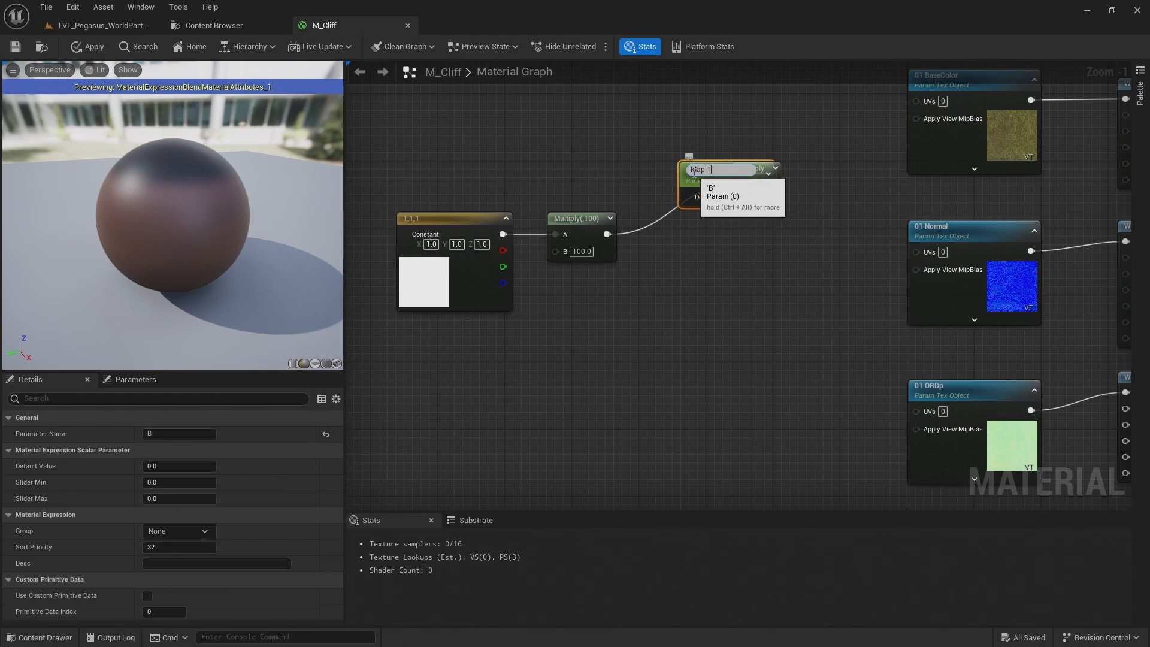
pyautogui.press('Return')
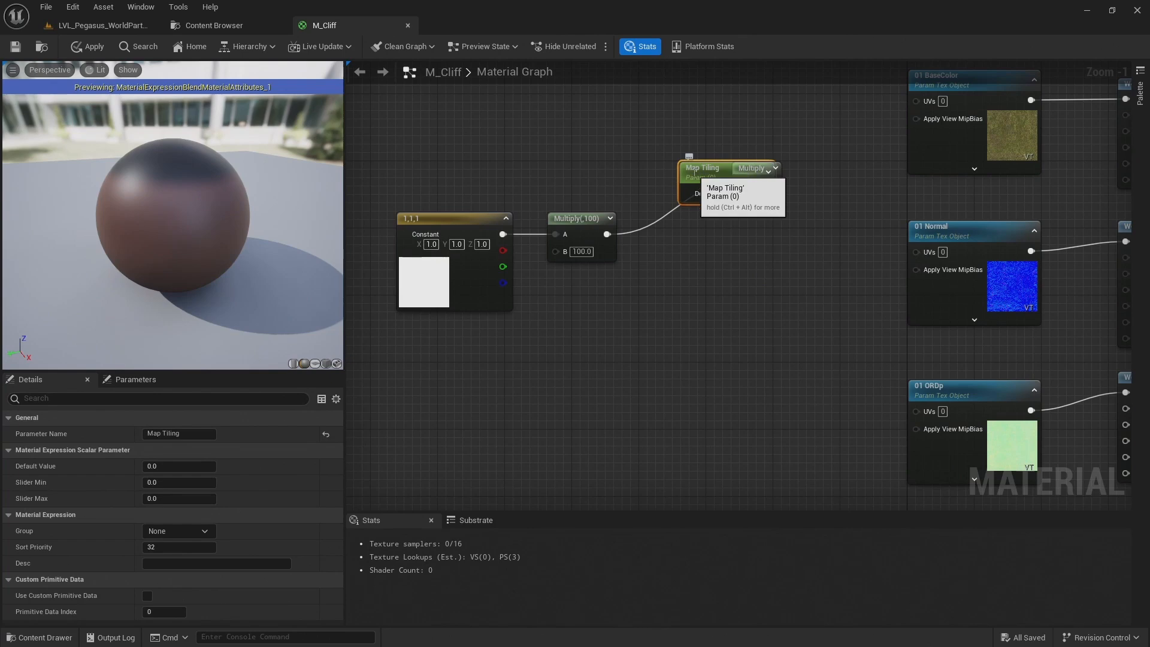
pyautogui.moveTo(710, 177); pyautogui.dragTo(645, 308)
pyautogui.click(718, 321)
pyautogui.write('10')
pyautogui.press('Return')
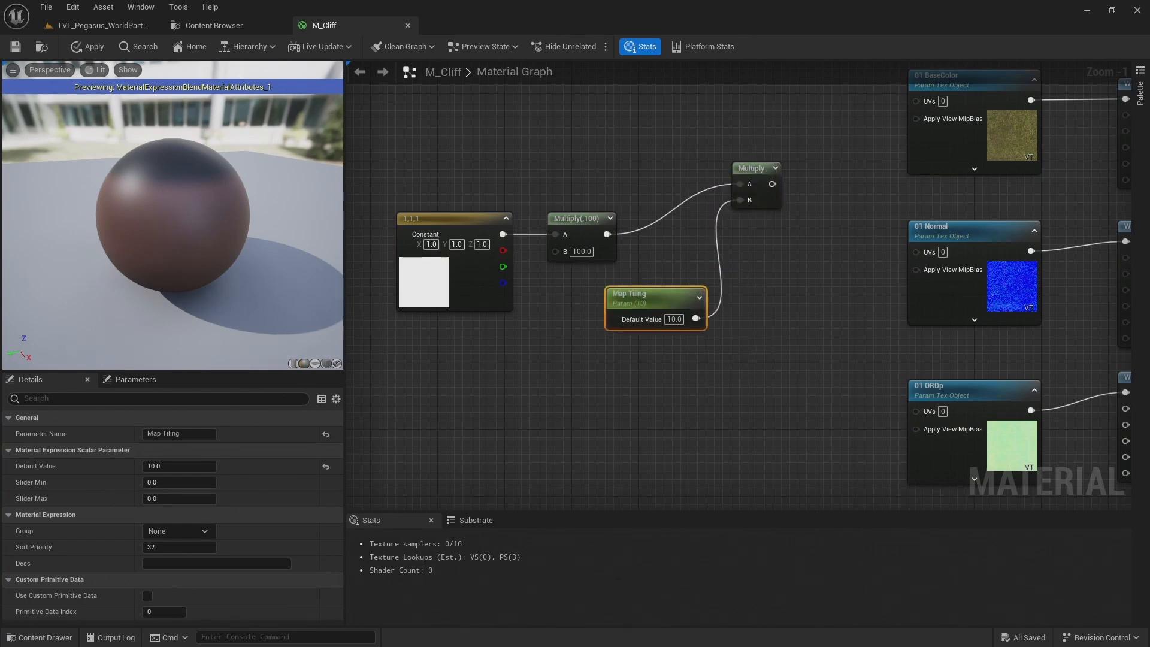
# Connect the tiling Multiply's output to the TextureSize inputs of both WorldAlignedTexture nodes and the WorldAlignedNormal node
pyautogui.moveTo(850, 174); pyautogui.dragTo(614, 201, button='right')
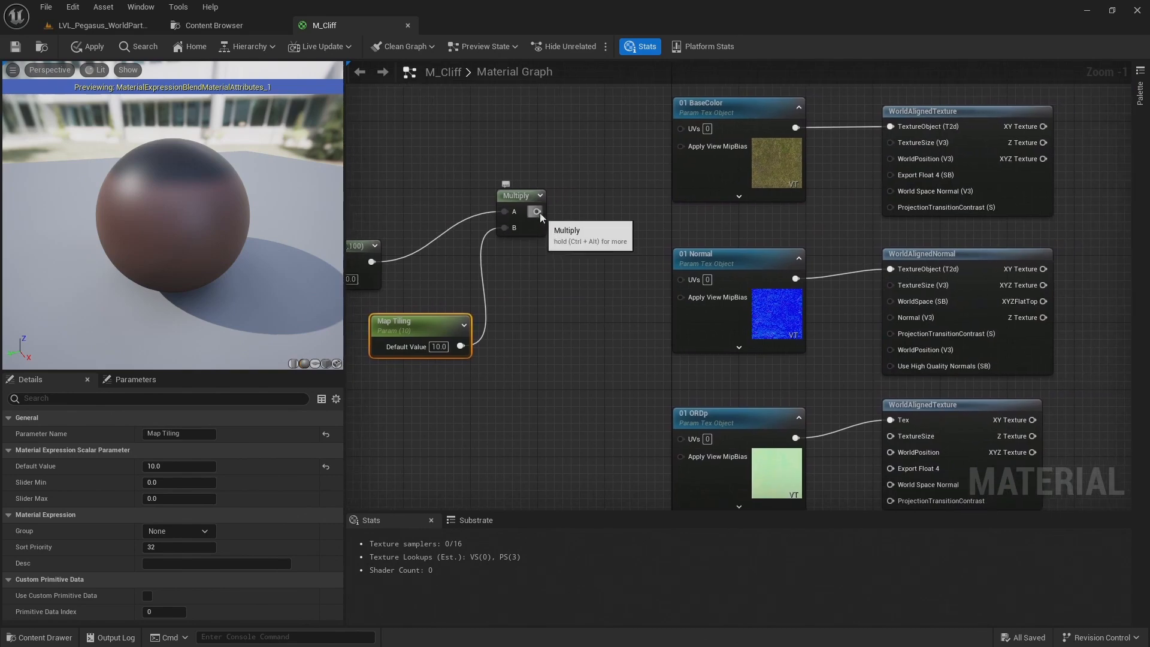
pyautogui.moveTo(536, 212); pyautogui.dragTo(891, 142)
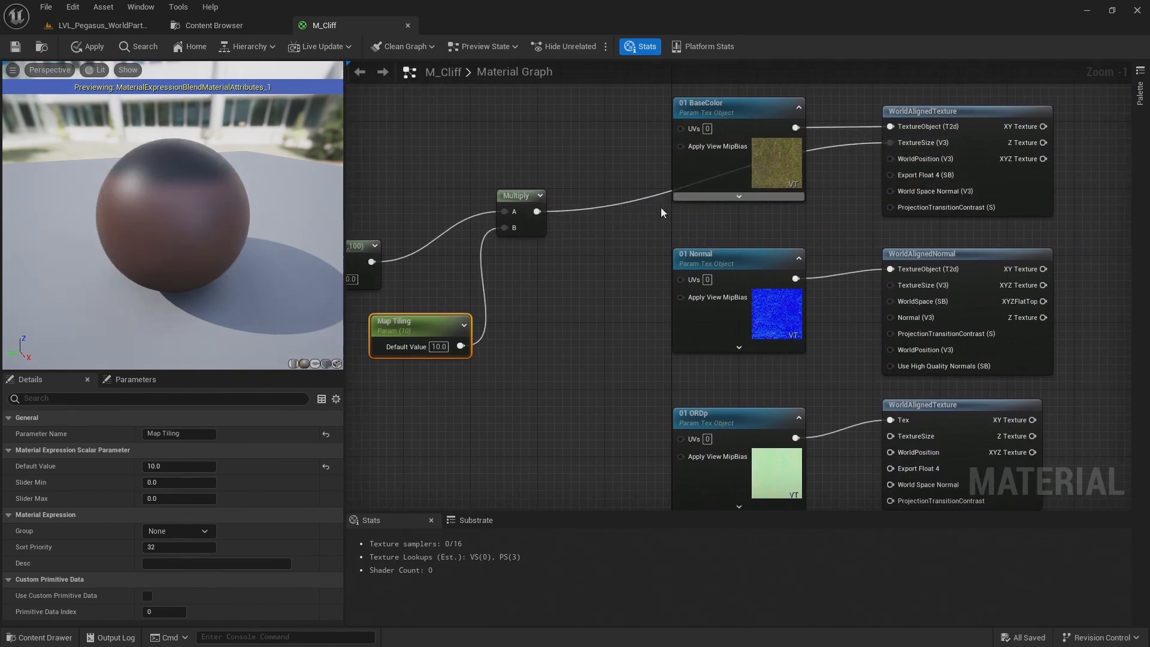
pyautogui.moveTo(537, 213); pyautogui.dragTo(891, 286)
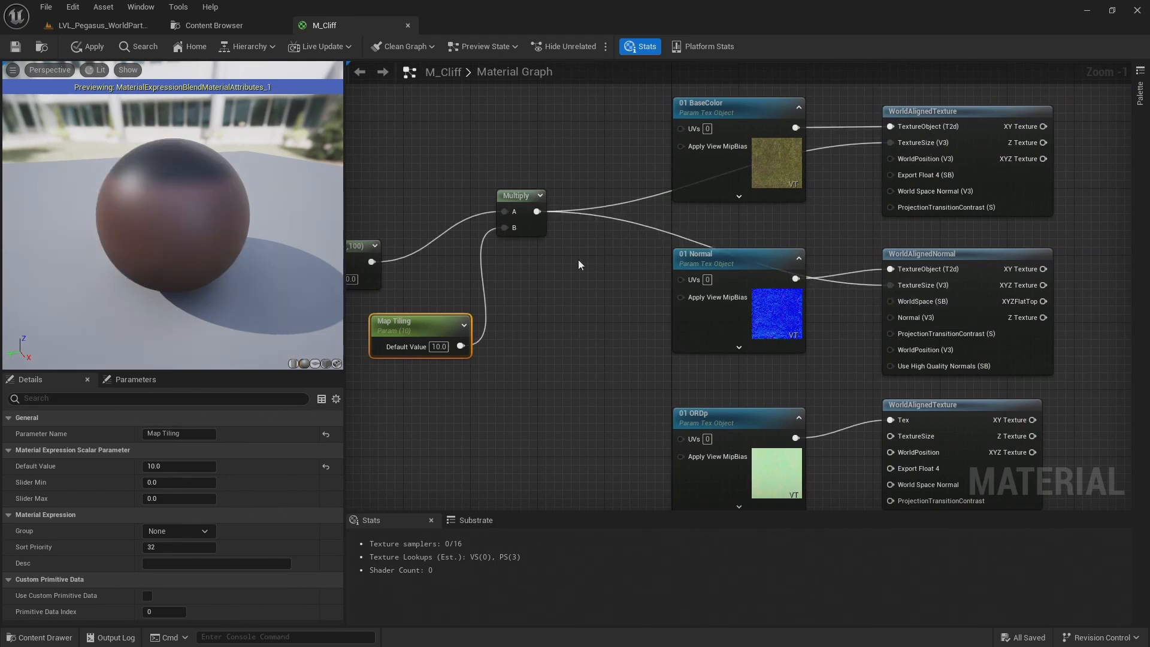
pyautogui.click(537, 208)
pyautogui.moveTo(537, 212); pyautogui.dragTo(915, 437)
# Move the MakeMaterialAttributes node farther from the world-aligned nodes to make room between them
pyautogui.scroll(-1, 886, 241)
pyautogui.moveTo(911, 237); pyautogui.dragTo(601, 214, button='right')
pyautogui.moveTo(982, 190); pyautogui.dragTo(862, 193, button='right')
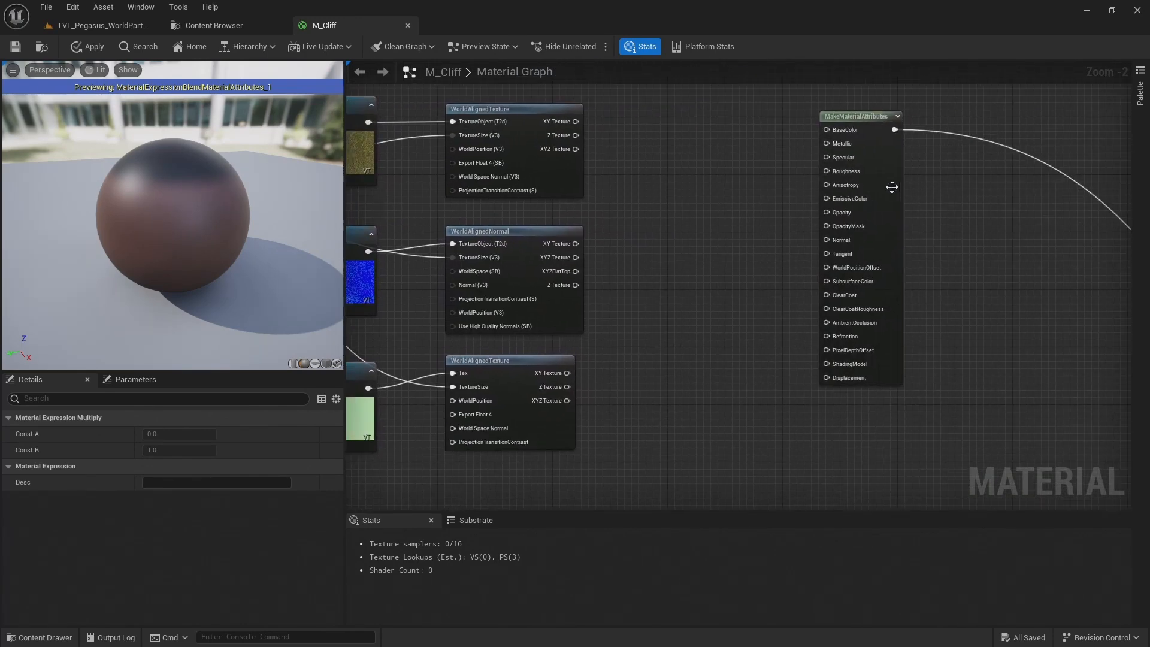
pyautogui.moveTo(881, 191); pyautogui.dragTo(1059, 205)
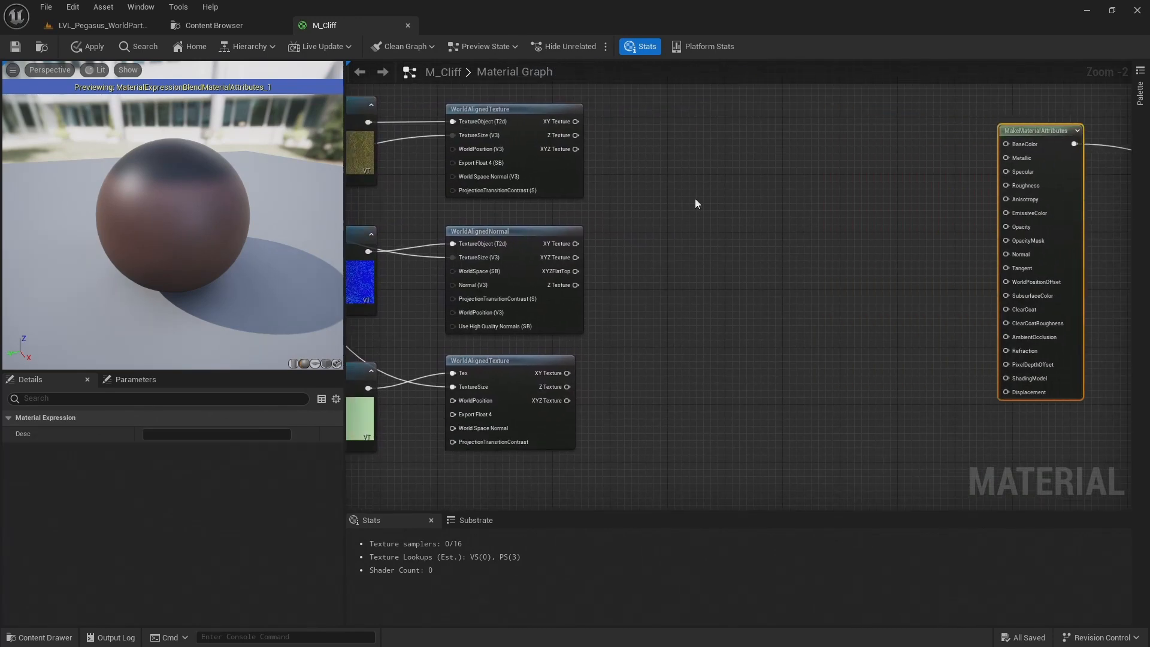
pyautogui.moveTo(695, 203); pyautogui.dragTo(706, 231, button='right')
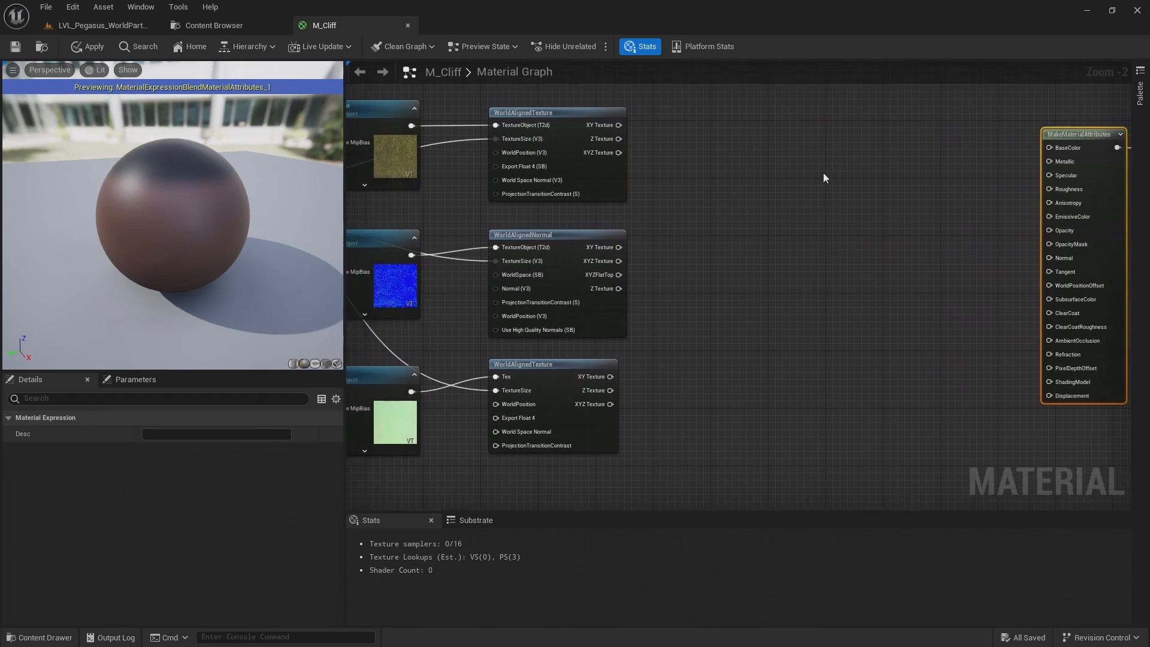
pyautogui.click(778, 264)
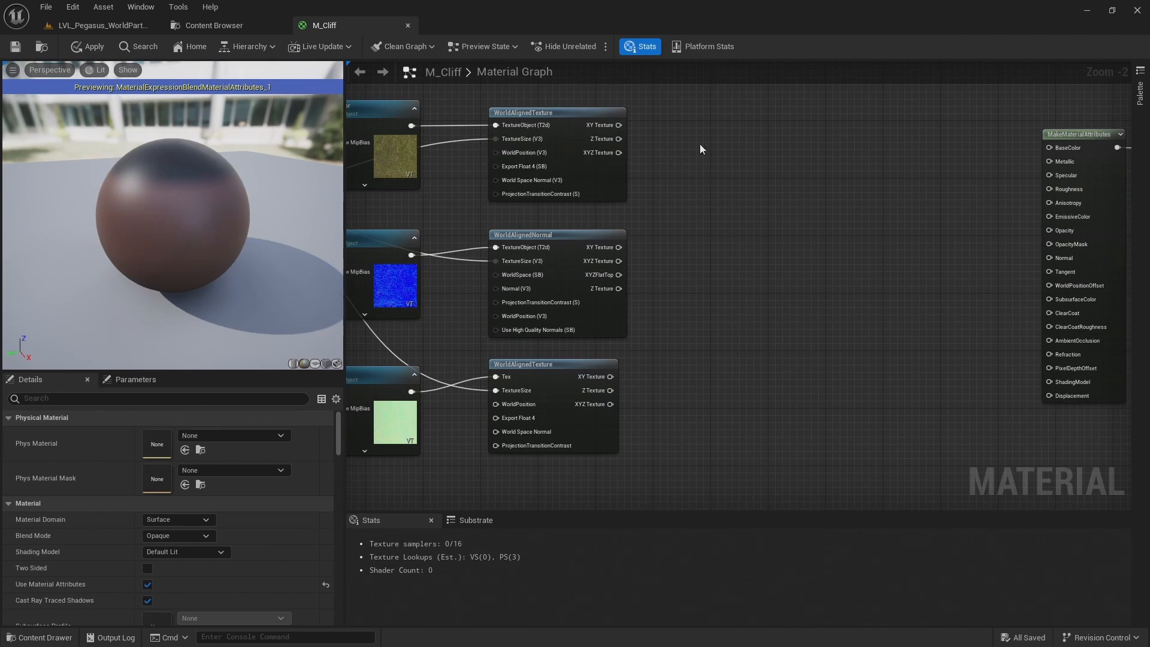
# Add three scalar parameter nodes between the base colour WorldAlignedTexture node and MakeMaterialAttributes
pyautogui.click(700, 153)
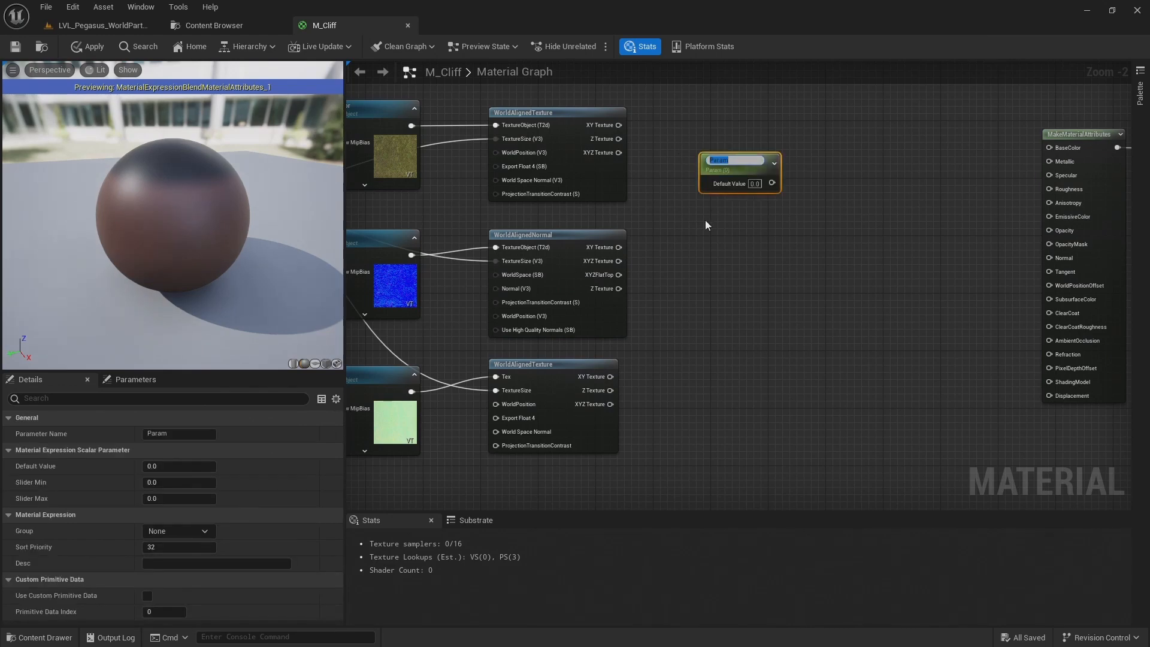
pyautogui.moveTo(717, 175); pyautogui.dragTo(659, 158)
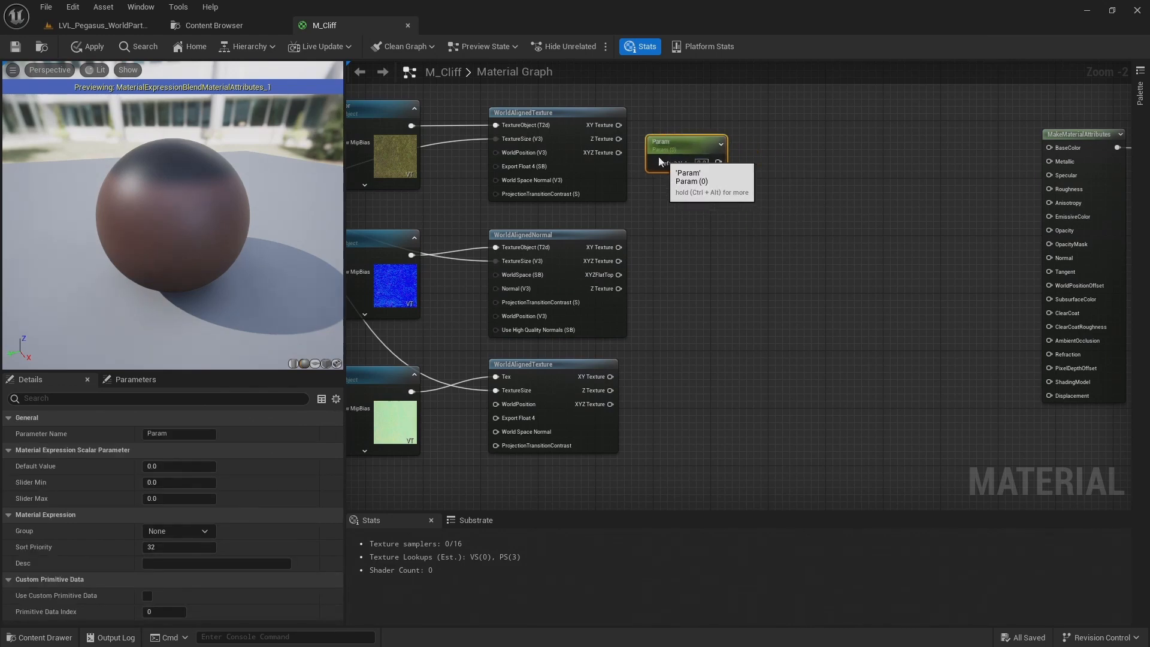
pyautogui.click(694, 193)
pyautogui.click(701, 232)
pyautogui.write('ss')
pyautogui.click(726, 276)
# Stack the three scalar parameter nodes in an aligned column beside the base colour WorldAlignedTexture node
pyautogui.moveTo(677, 146); pyautogui.dragTo(684, 124)
pyautogui.moveTo(701, 190); pyautogui.dragTo(678, 172)
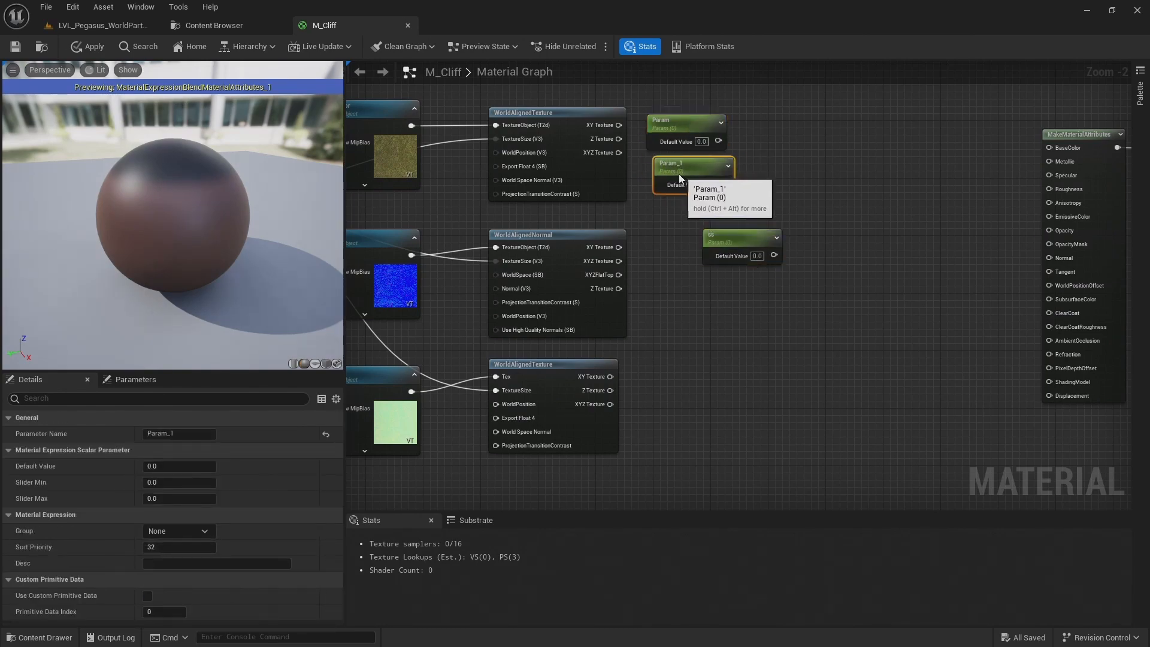
pyautogui.moveTo(735, 238); pyautogui.dragTo(685, 209)
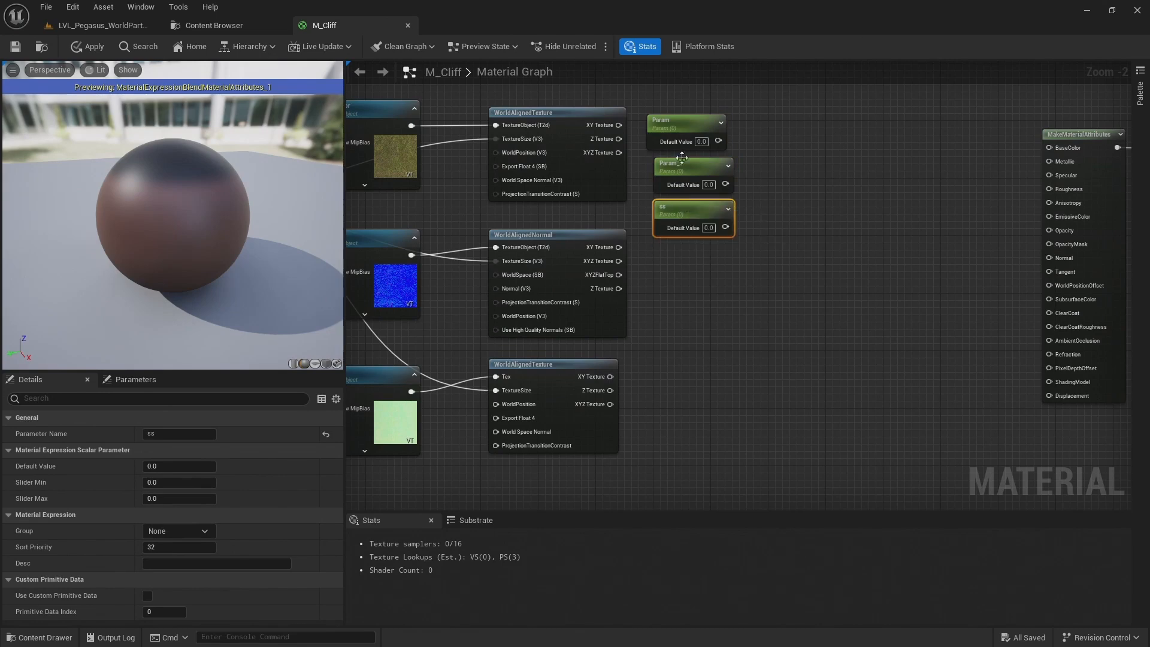
pyautogui.moveTo(667, 122); pyautogui.dragTo(674, 122)
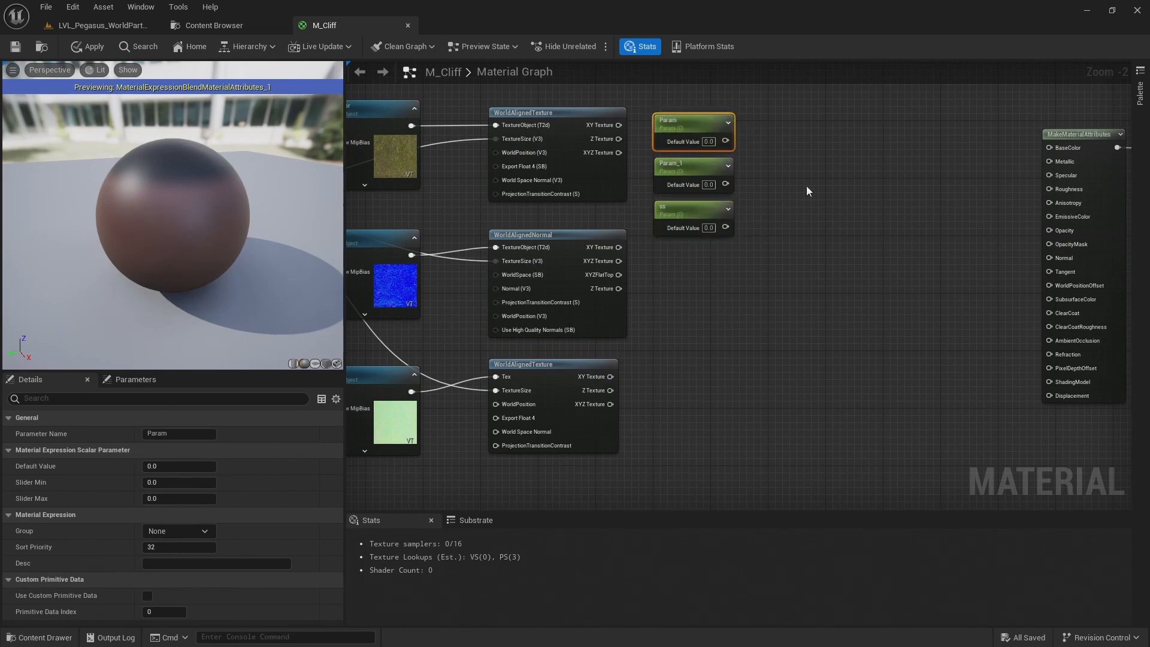
pyautogui.click(689, 248)
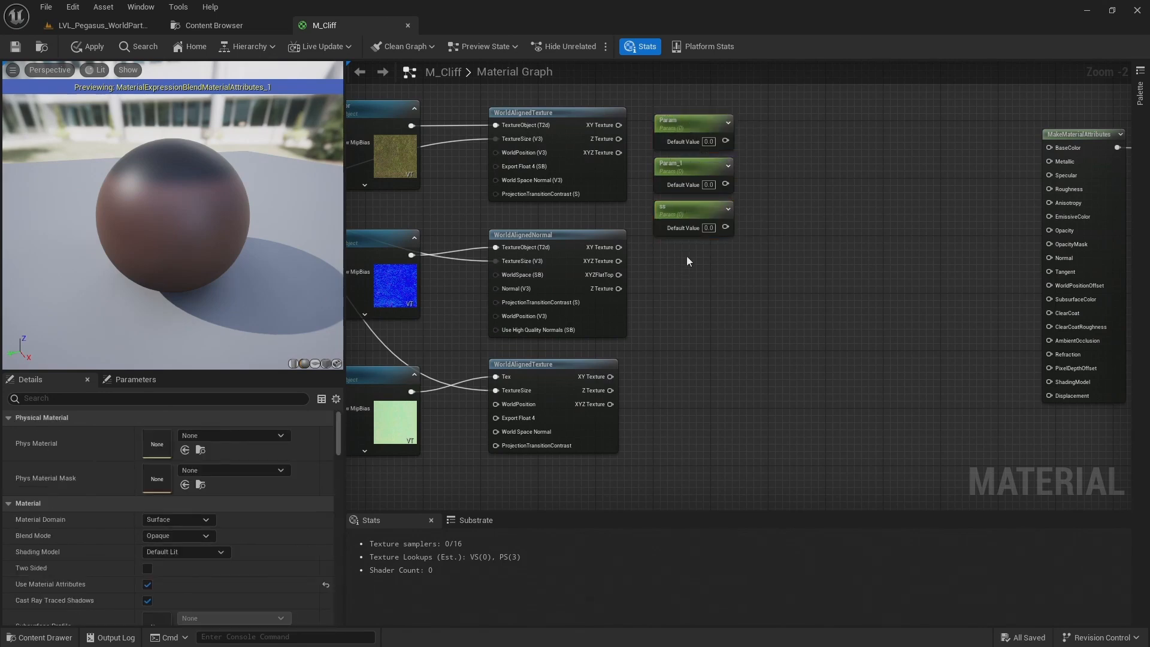
# Add a fourth scalar parameter node named sss, aligned beneath the three stacked parameters
pyautogui.press('s')
pyautogui.click(687, 258)
pyautogui.write('sss')
pyautogui.moveTo(728, 262); pyautogui.dragTo(695, 250)
# Rename the first scalar parameter in the stack to "1. BaseColor Saturation"
pyautogui.click(661, 130)
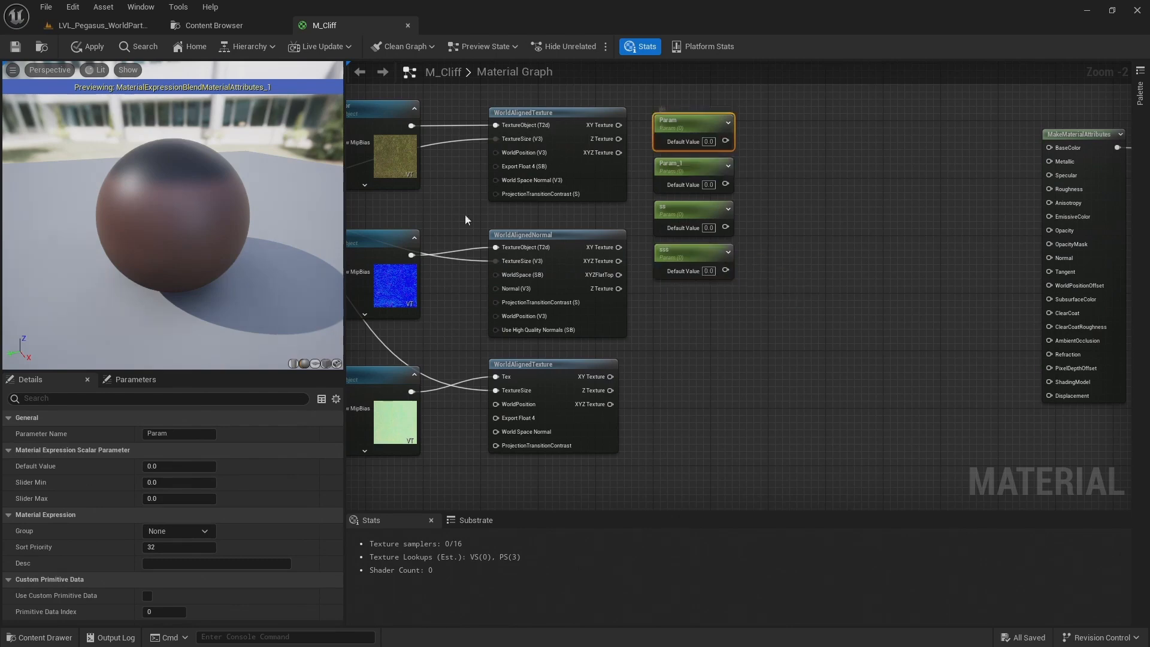
pyautogui.click(172, 426)
pyautogui.write('ration')
pyautogui.press('Return')
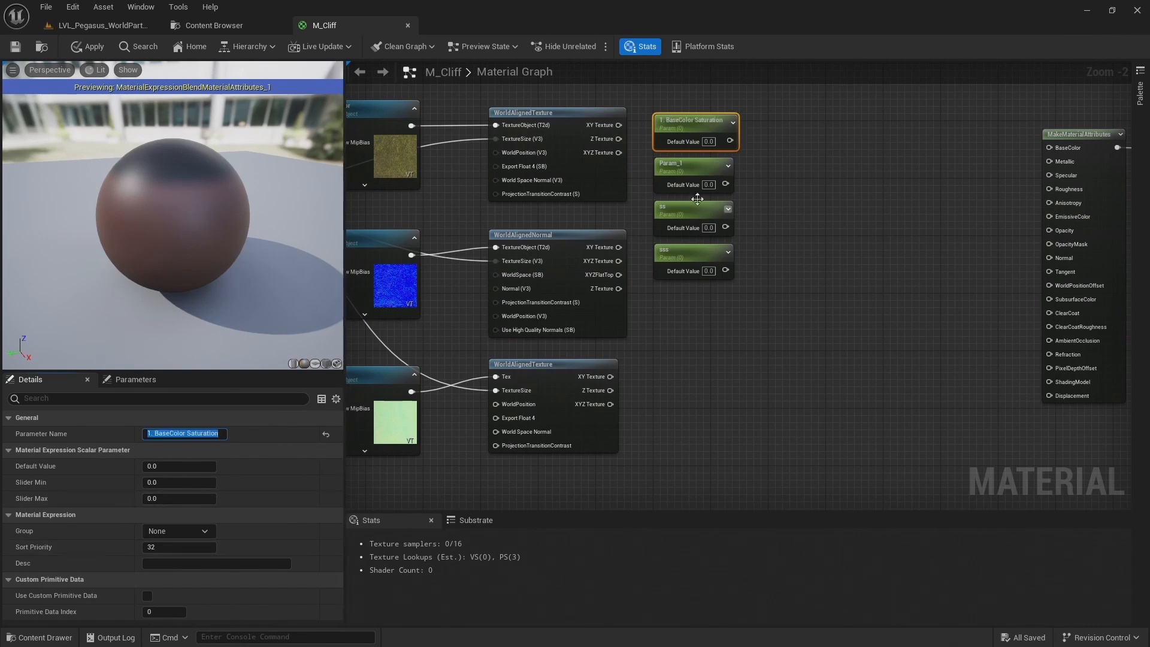
# Rename the second scalar parameter, Param_1, to "1. BaseColor Contrast"
pyautogui.click(682, 164)
pyautogui.click(174, 434)
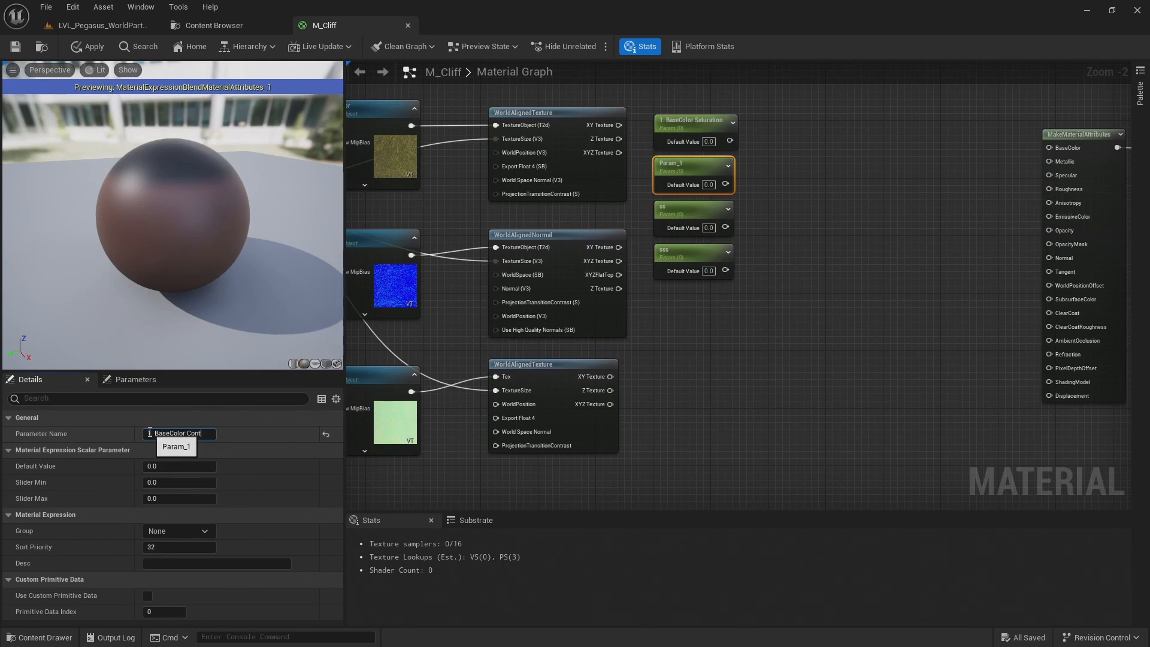
pyautogui.write('1. BaseColor Contrast')
pyautogui.press('Return')
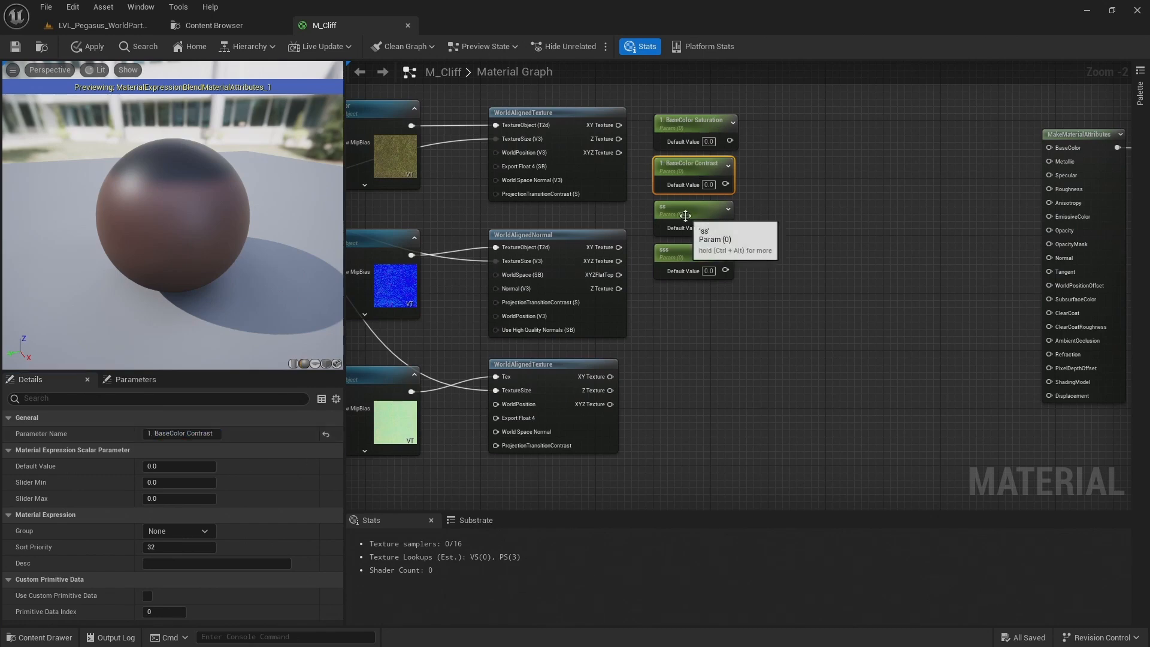
# Rename the third scalar parameter, ss, to "1. BaseColor Hue"
pyautogui.click(689, 212)
pyautogui.click(201, 434)
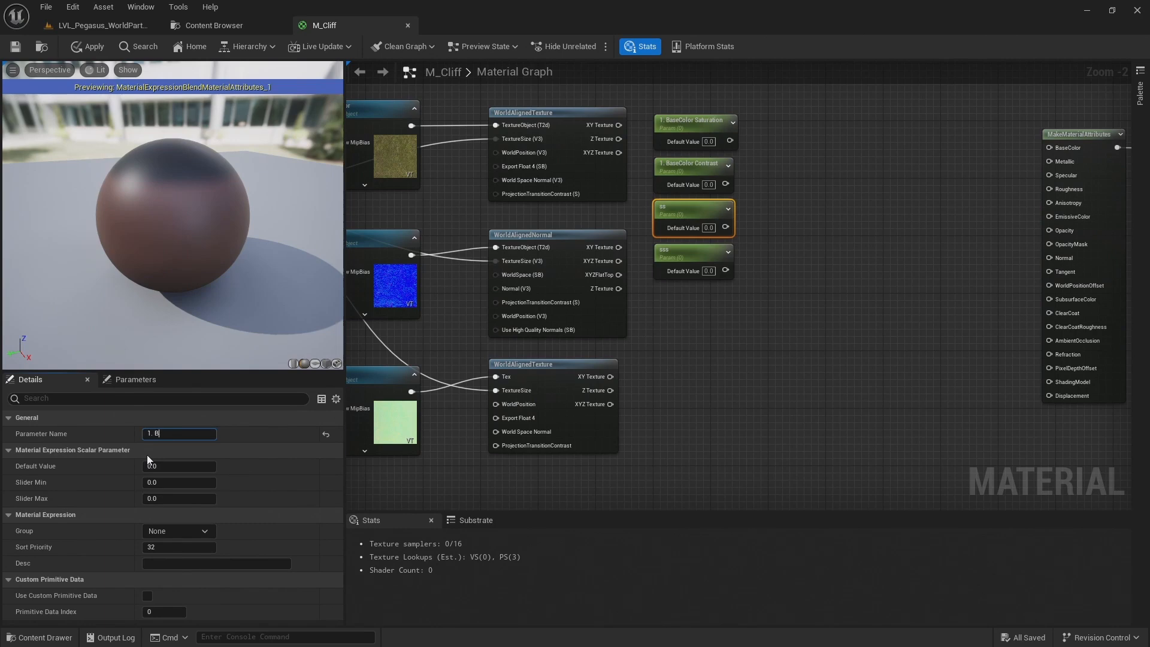
pyautogui.write('lor Hue')
pyautogui.press('Return')
# Rename the fourth scalar parameter, sss, to "1. BaseColor Brightness"
pyautogui.click(674, 258)
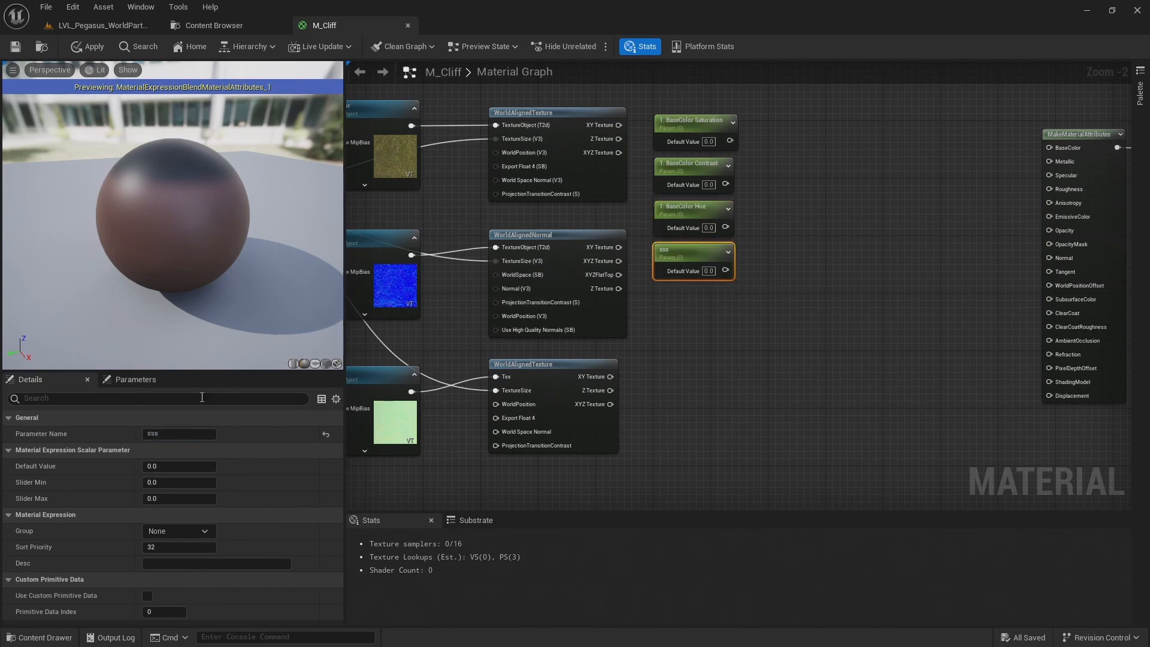
pyautogui.click(185, 432)
pyautogui.write('1.')
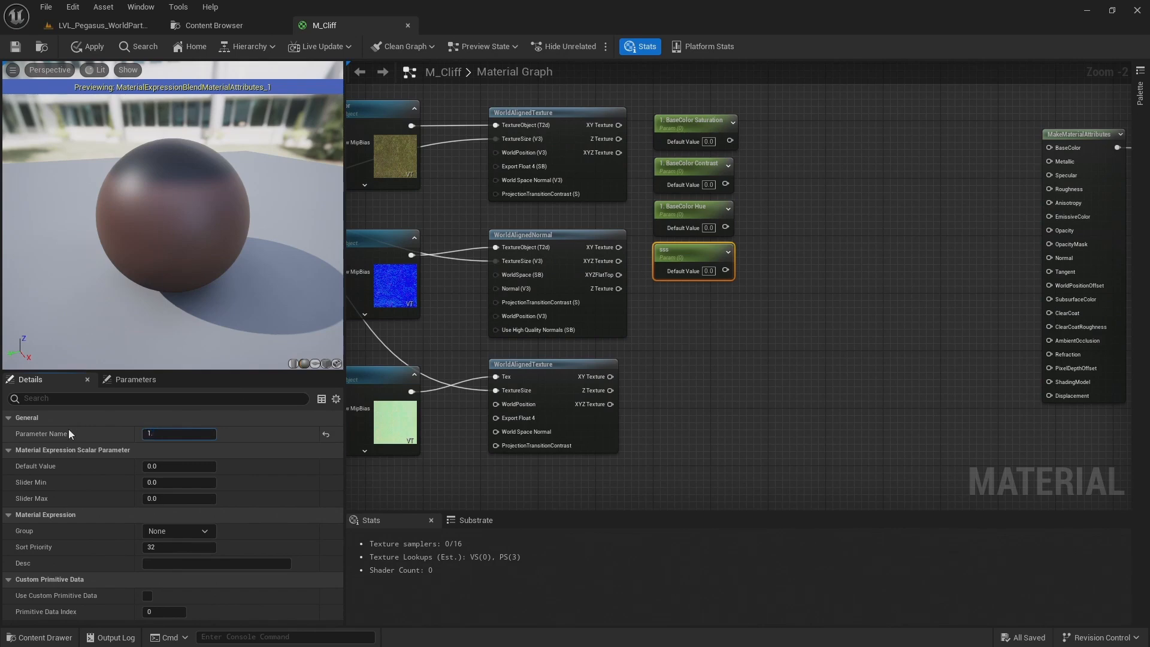
pyautogui.write(' BaseColor Brightness')
pyautogui.press('Return')
pyautogui.click(683, 364)
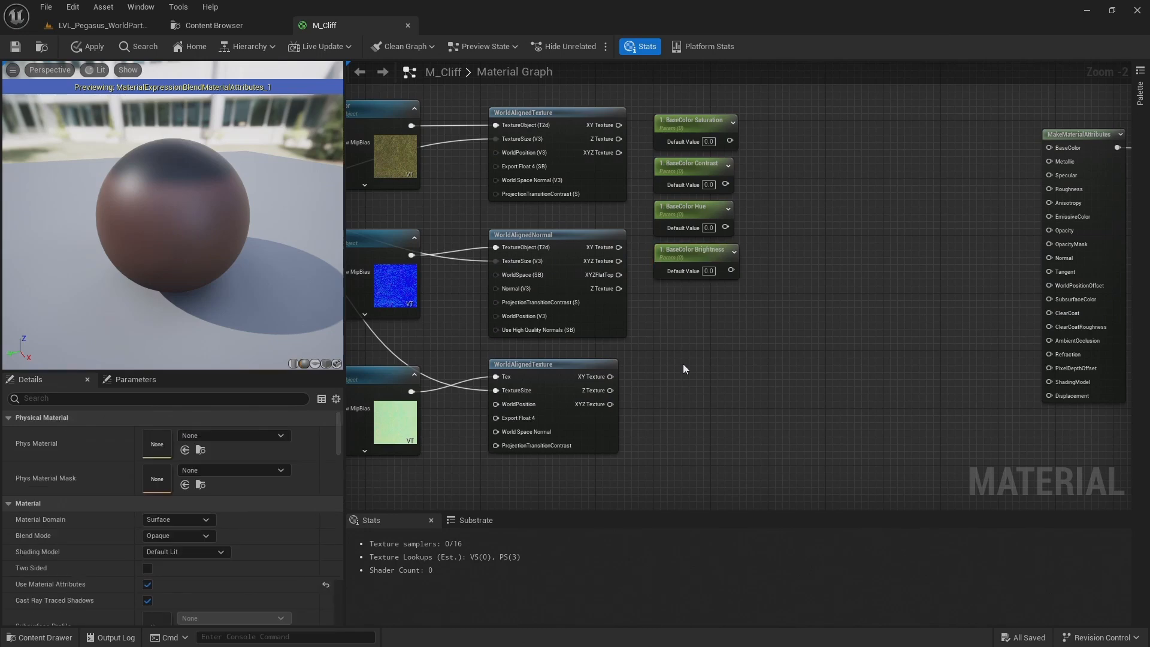
# Add a OneMinus node fed by the BaseColor Saturation parameter's output
pyautogui.scroll(1, 741, 291)
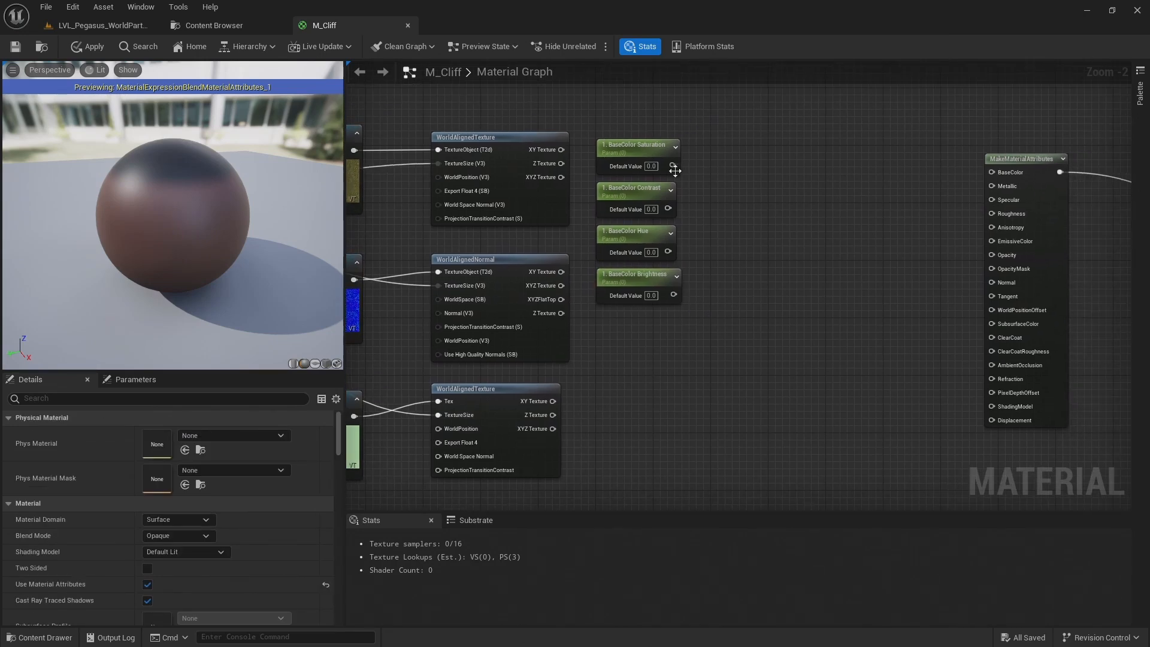
pyautogui.scroll(1, 675, 161)
pyautogui.moveTo(669, 163); pyautogui.dragTo(775, 152)
pyautogui.write('onem')
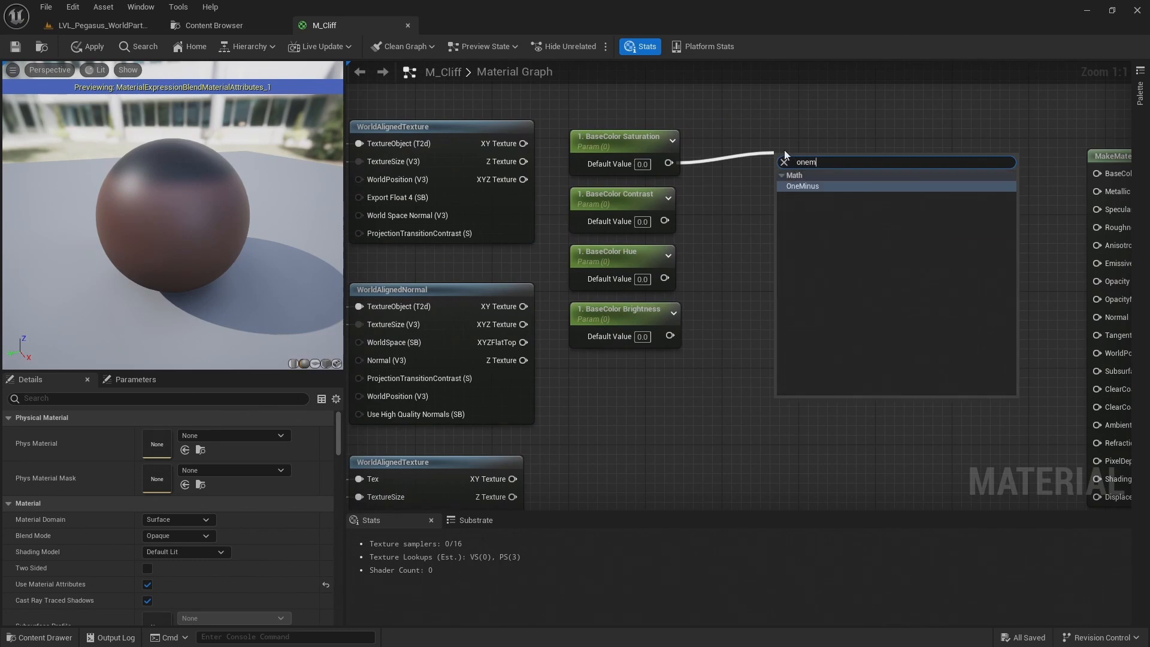
pyautogui.press('Return')
# Feed the OneMinus output into the Fraction input of a new Desaturation node and set BaseColor Saturation's default value to 1
pyautogui.moveTo(785, 150)
pyautogui.mouseDown()
pyautogui.moveTo(721, 151)
pyautogui.moveTo(800, 157)
pyautogui.mouseUp()
pyautogui.write('desat')
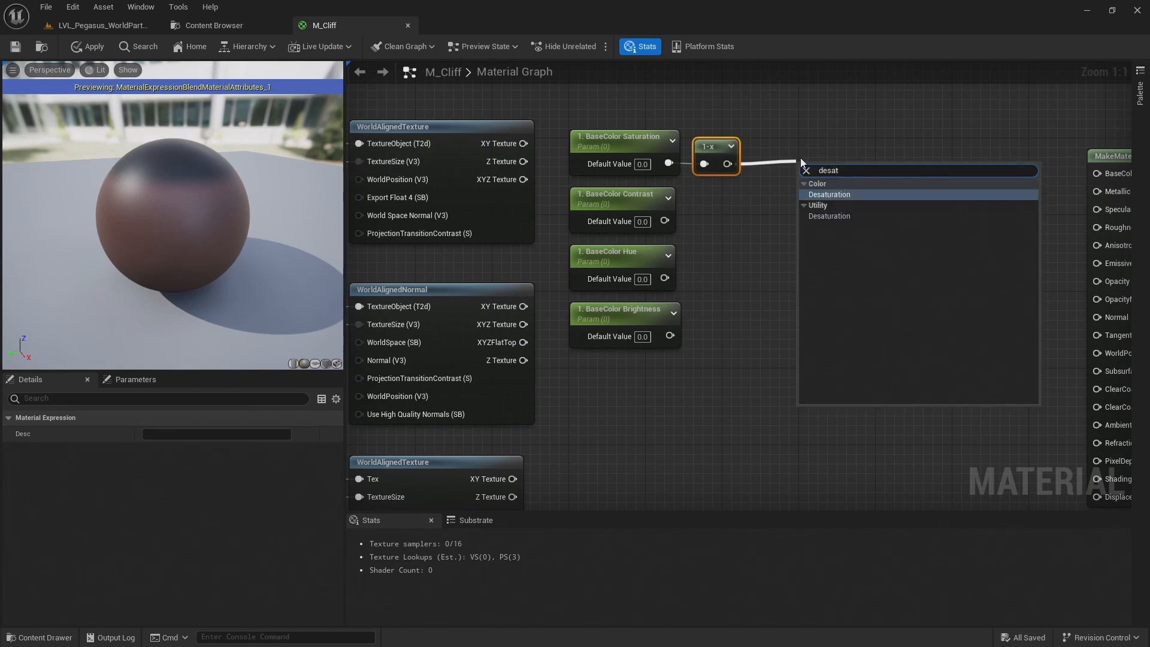
pyautogui.press('Return')
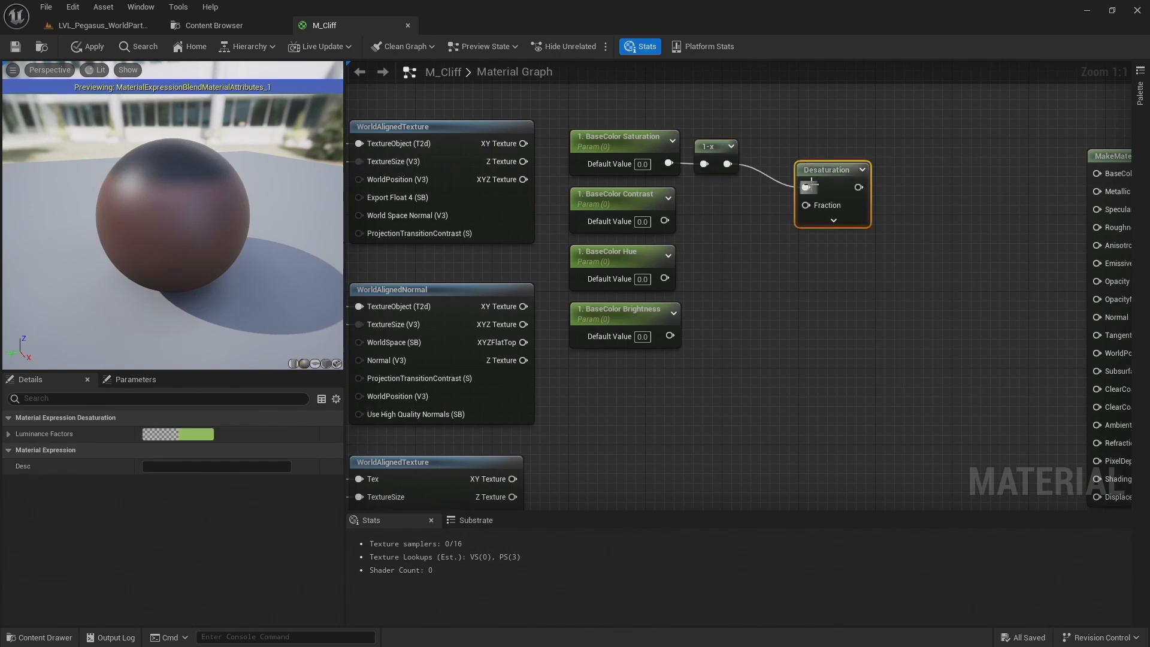
pyautogui.moveTo(836, 170); pyautogui.dragTo(797, 131)
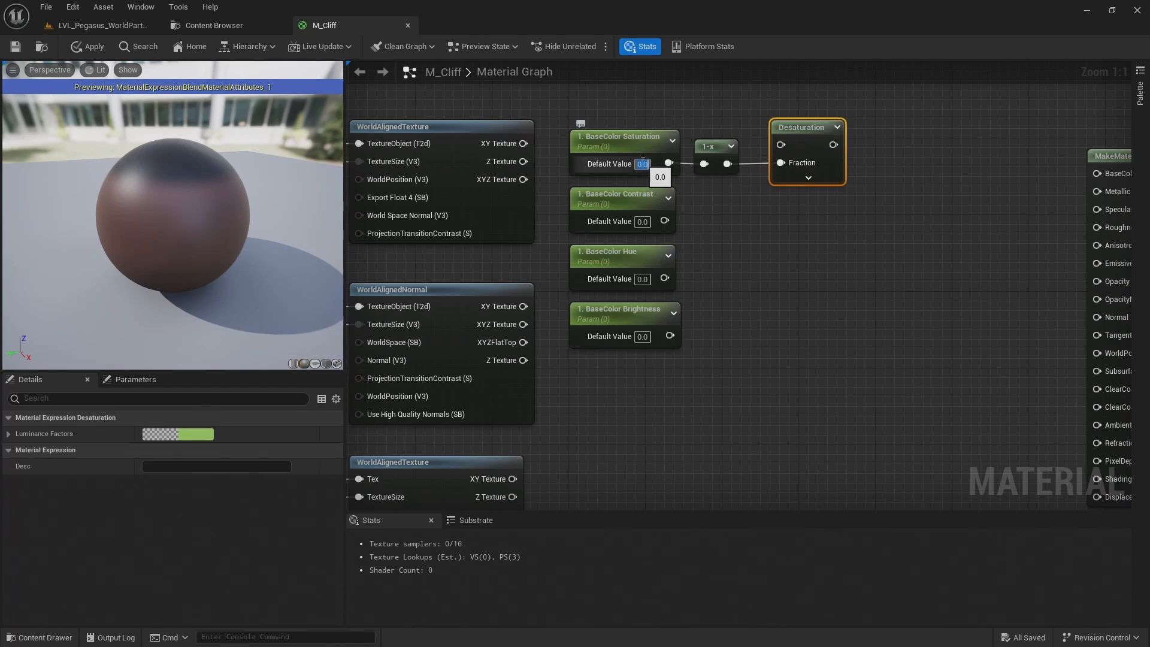
pyautogui.press('Return')
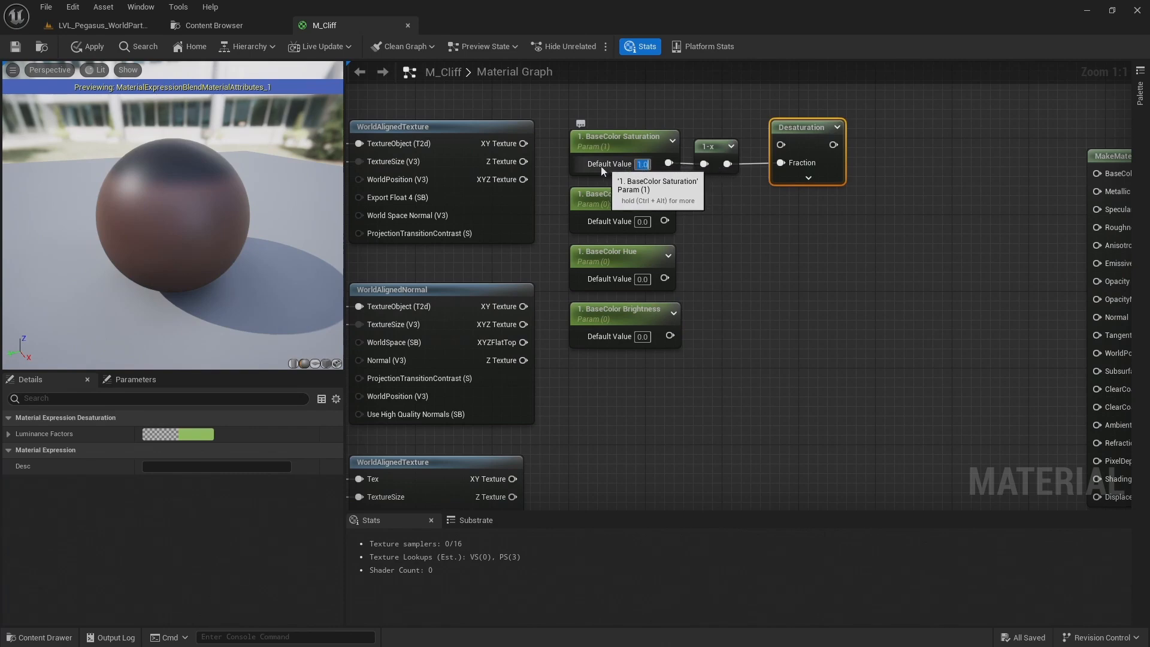
# Add CheapContrast and HueShift nodes, staggered diagonally below the Desaturation node
pyautogui.rightClick(791, 203)
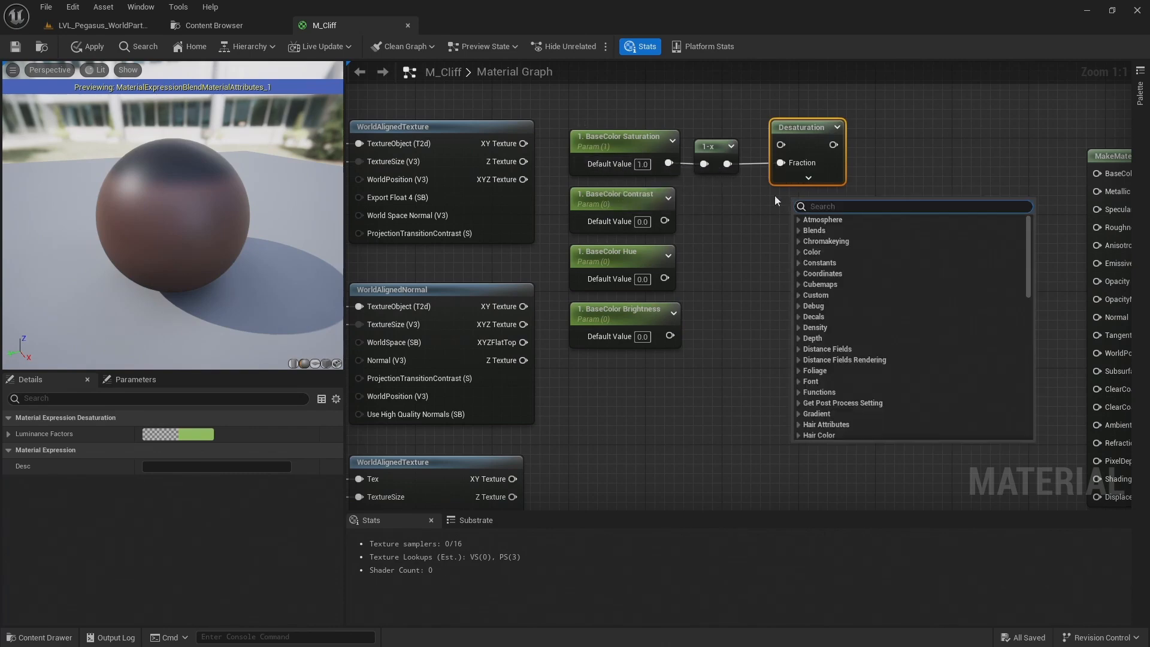
pyautogui.write('cheap')
pyautogui.press('Return')
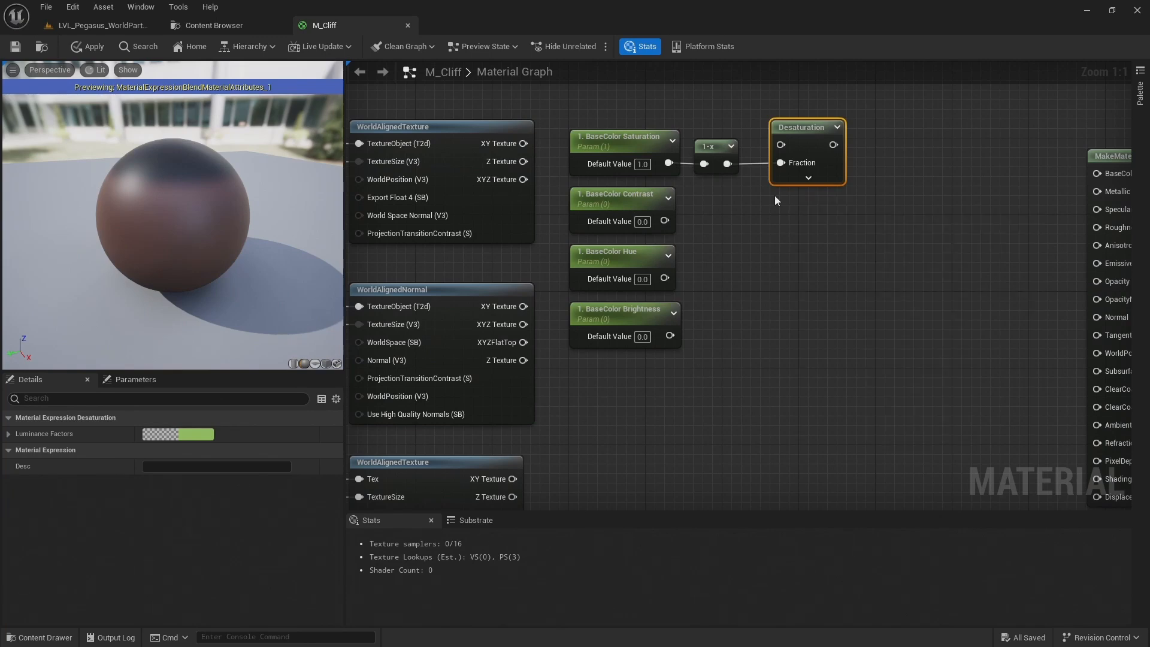
pyautogui.click(878, 282)
pyautogui.rightClick(879, 268)
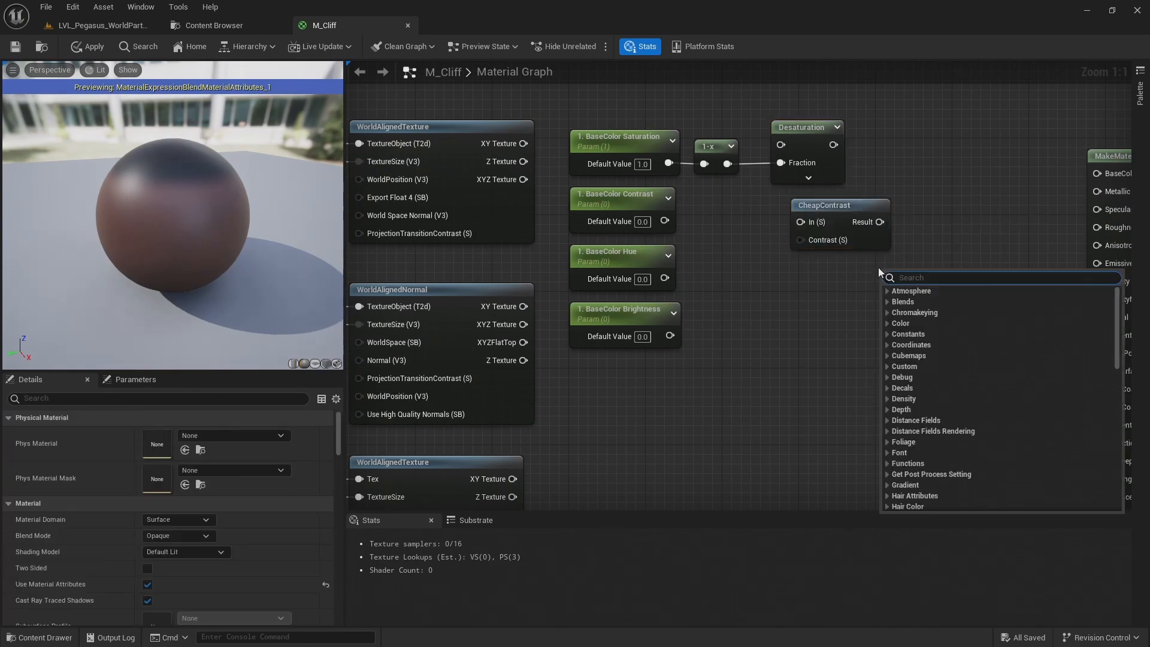
pyautogui.write('hue')
pyautogui.press('Return')
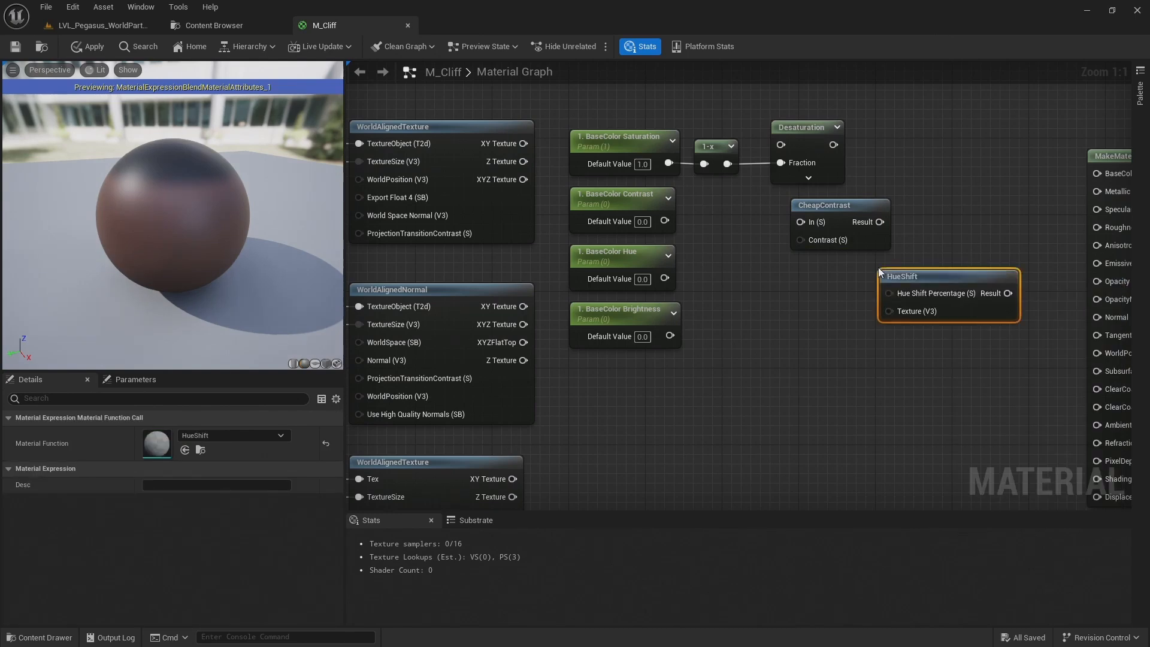
# Add a Multiply node below HueShift and move the MakeMaterialAttributes node slightly farther from it
pyautogui.moveTo(979, 370); pyautogui.dragTo(845, 358, button='right')
pyautogui.click(853, 327)
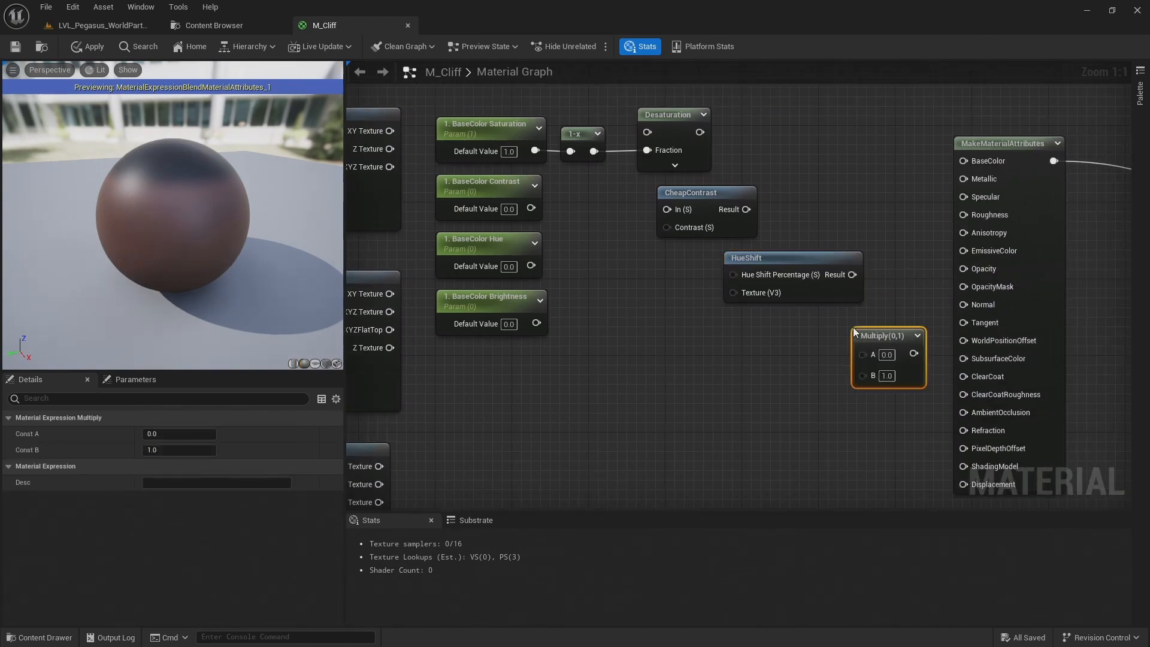
pyautogui.click(835, 192)
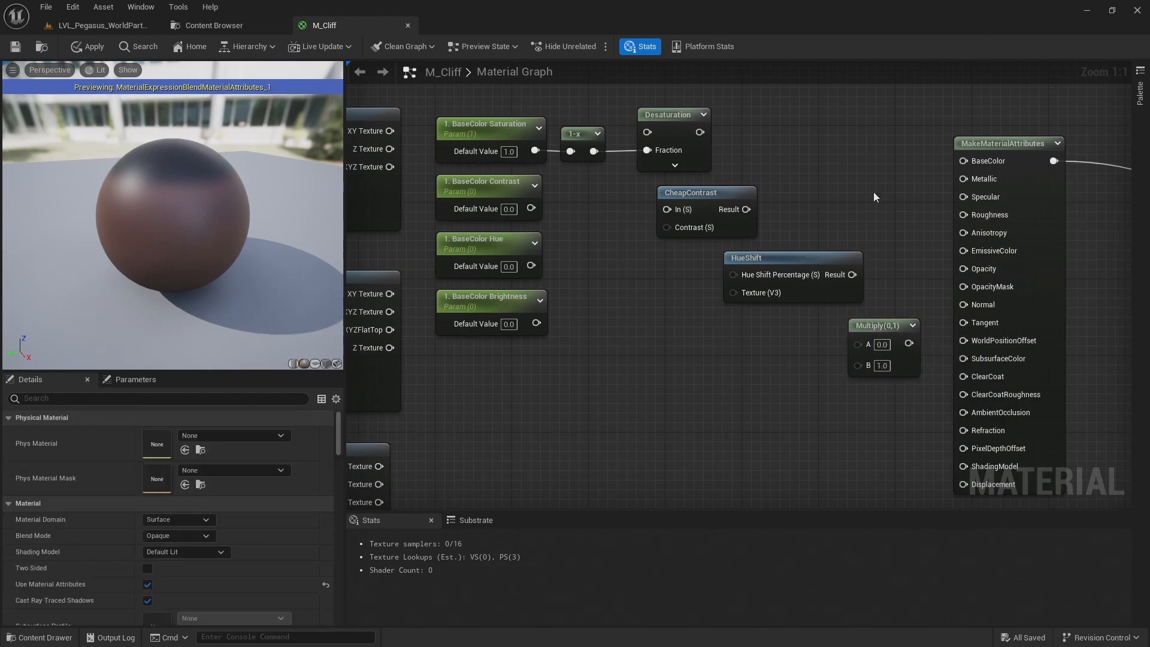
pyautogui.moveTo(999, 144); pyautogui.dragTo(1028, 142)
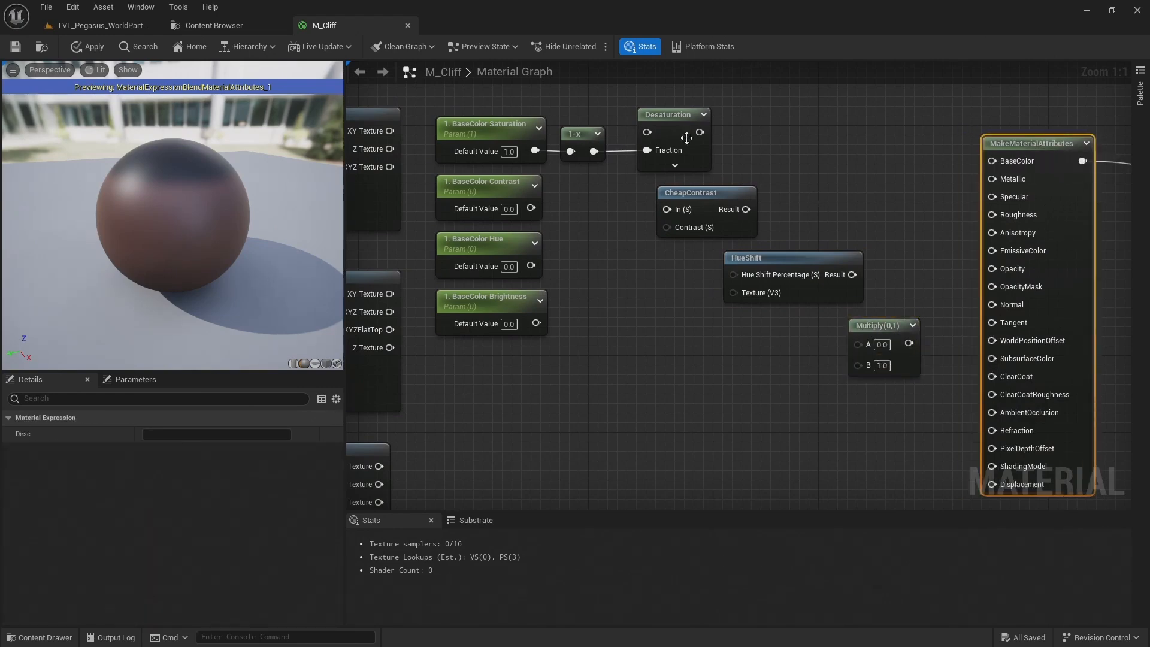
# Route the base colour WorldAlignedTexture's XYZ Texture through Desaturation into CheapContrast's In, with BaseColor Contrast driving its Contrast input
pyautogui.click(645, 99)
pyautogui.moveTo(547, 102); pyautogui.dragTo(650, 113, button='right')
pyautogui.moveTo(581, 114); pyautogui.dragTo(623, 112, button='right')
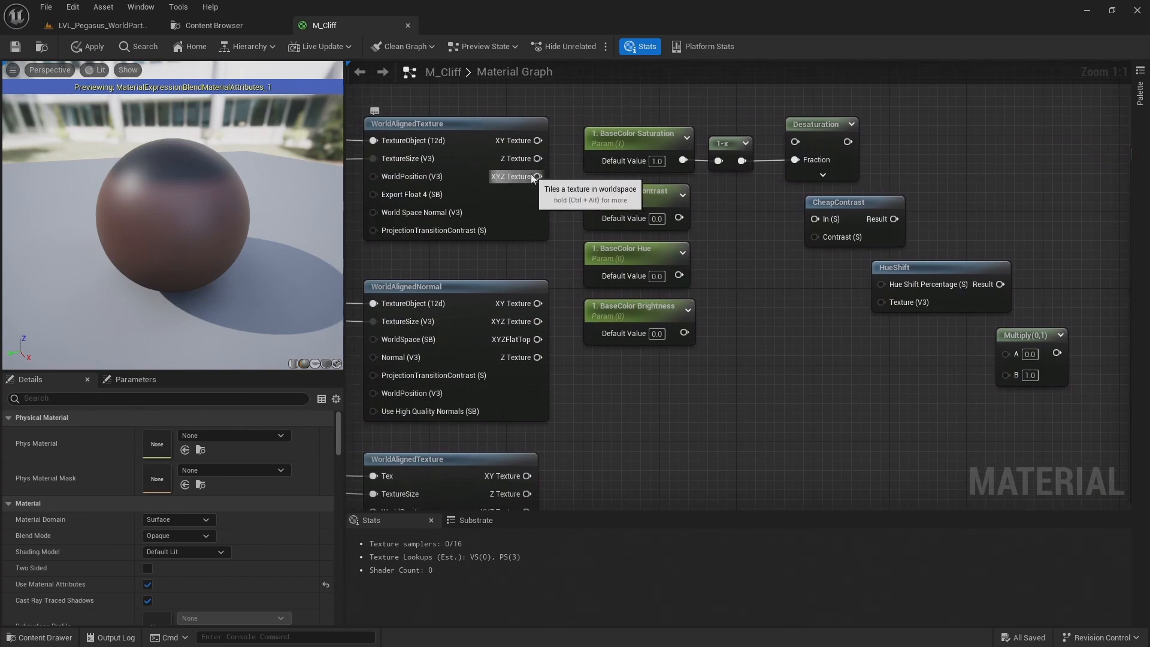
pyautogui.moveTo(537, 176); pyautogui.dragTo(815, 218)
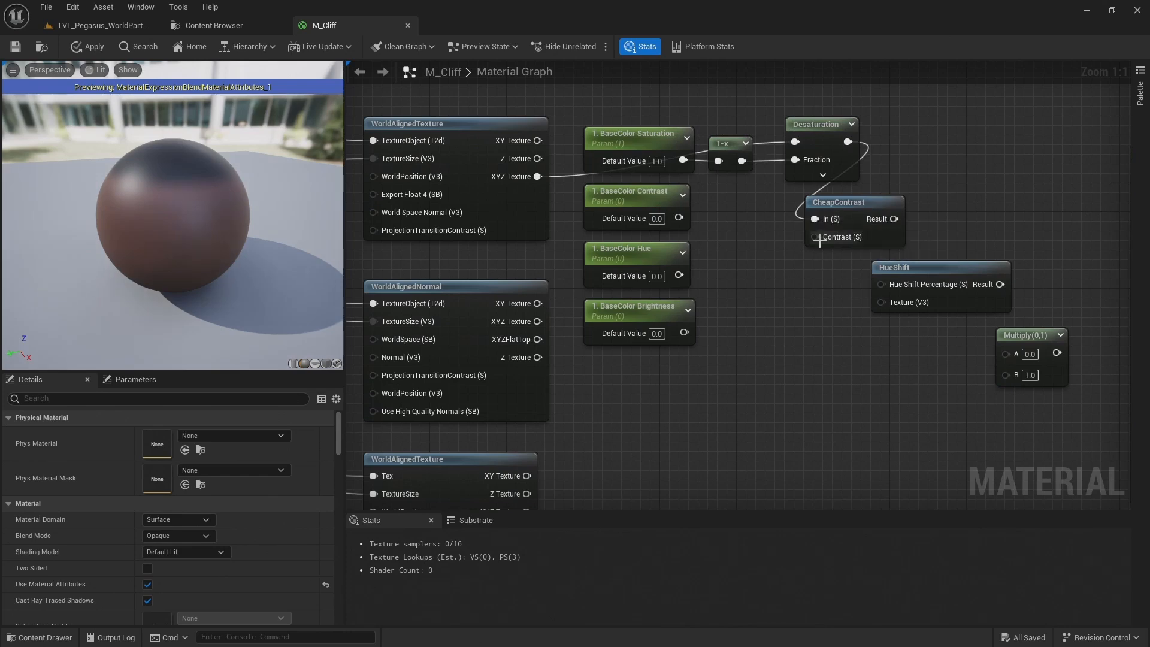
pyautogui.moveTo(679, 218); pyautogui.dragTo(815, 235)
# Connect CheapContrast to Hue Shift Percentage, BaseColor Hue to HueShift's Texture, HueShift's Result to Multiply A, and BaseColor Brightness to Multiply B
pyautogui.moveTo(894, 219); pyautogui.dragTo(883, 285)
pyautogui.moveTo(679, 275); pyautogui.dragTo(895, 304)
pyautogui.moveTo(995, 286); pyautogui.dragTo(1003, 353)
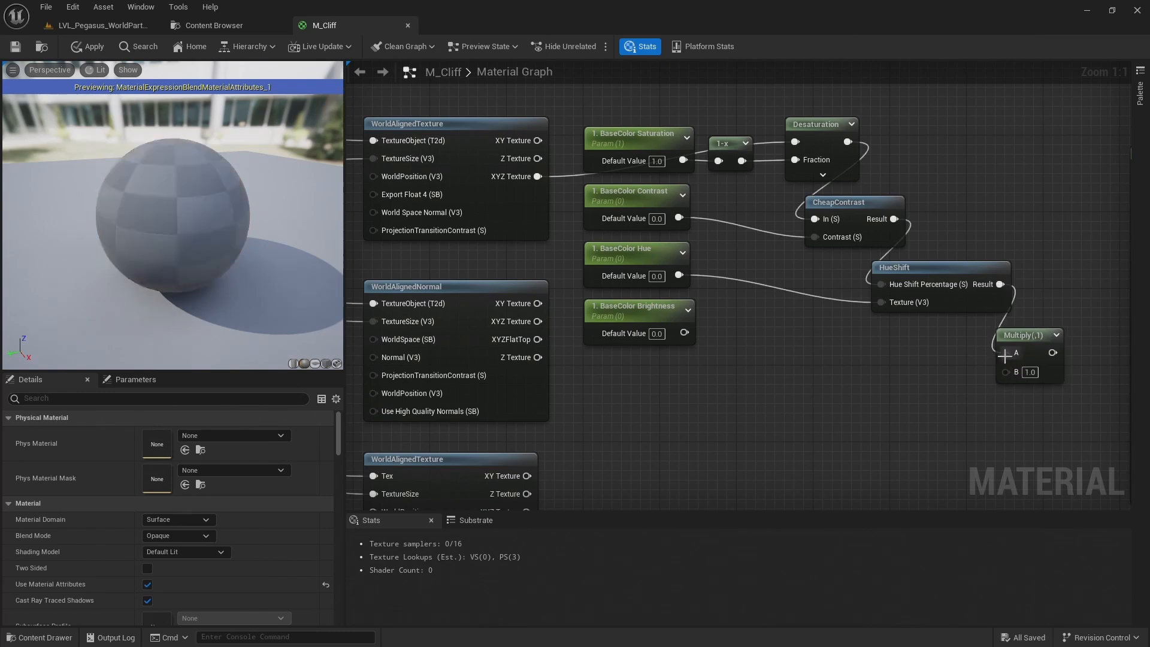
pyautogui.moveTo(684, 333); pyautogui.dragTo(1048, 320)
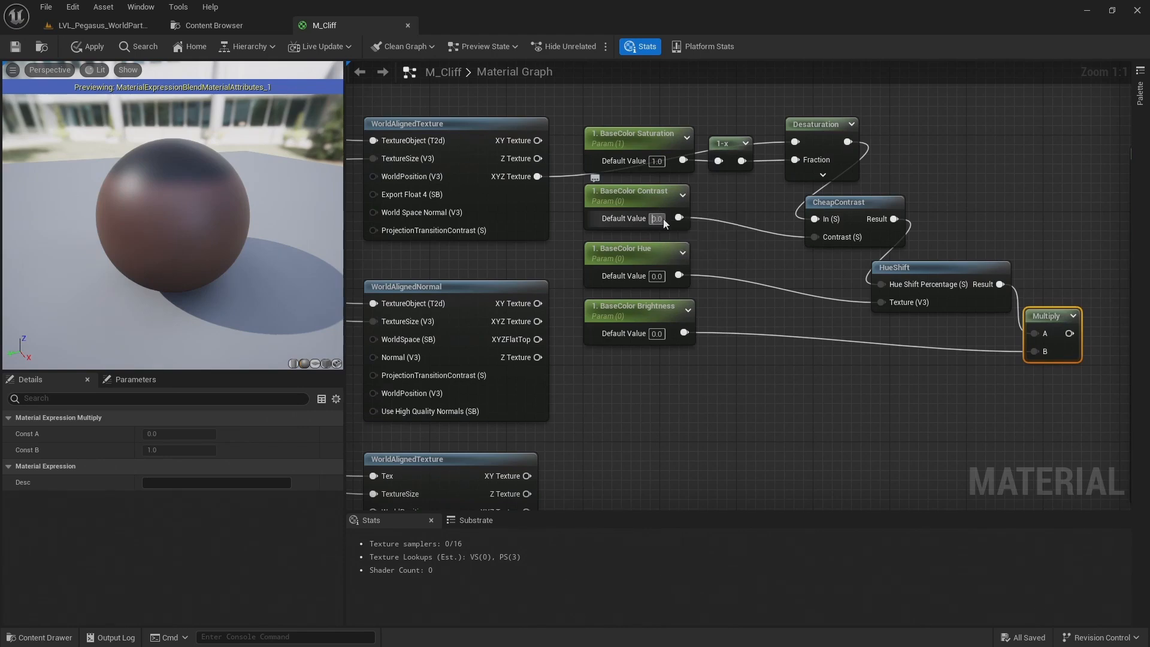
pyautogui.write('1')
pyautogui.press('Return')
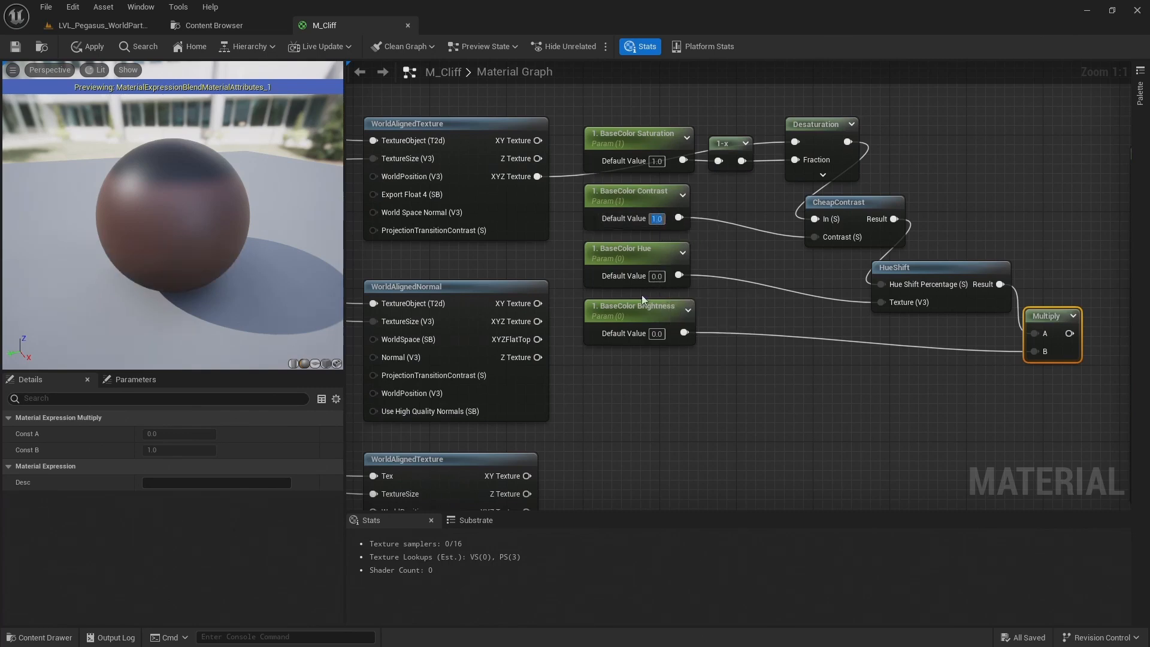
pyautogui.hotkey('ctrl', 'z')
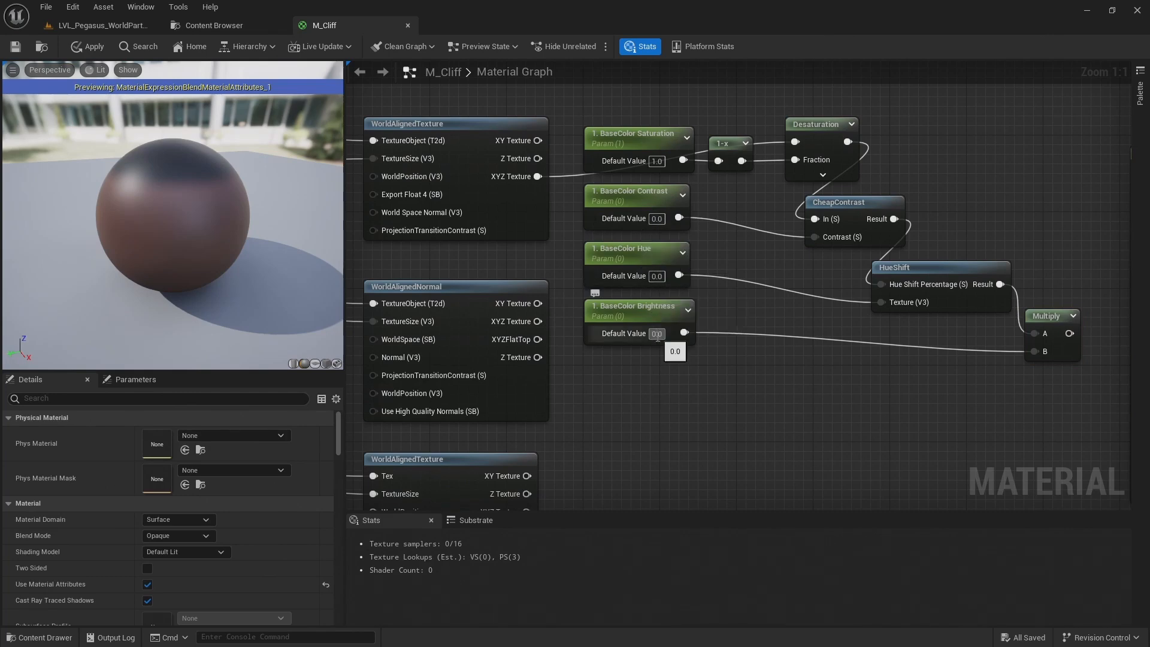
# Set BaseColor Brightness's default value to 1 and connect the Multiply output to BaseColor on MakeMaterialAttributes
pyautogui.write('1')
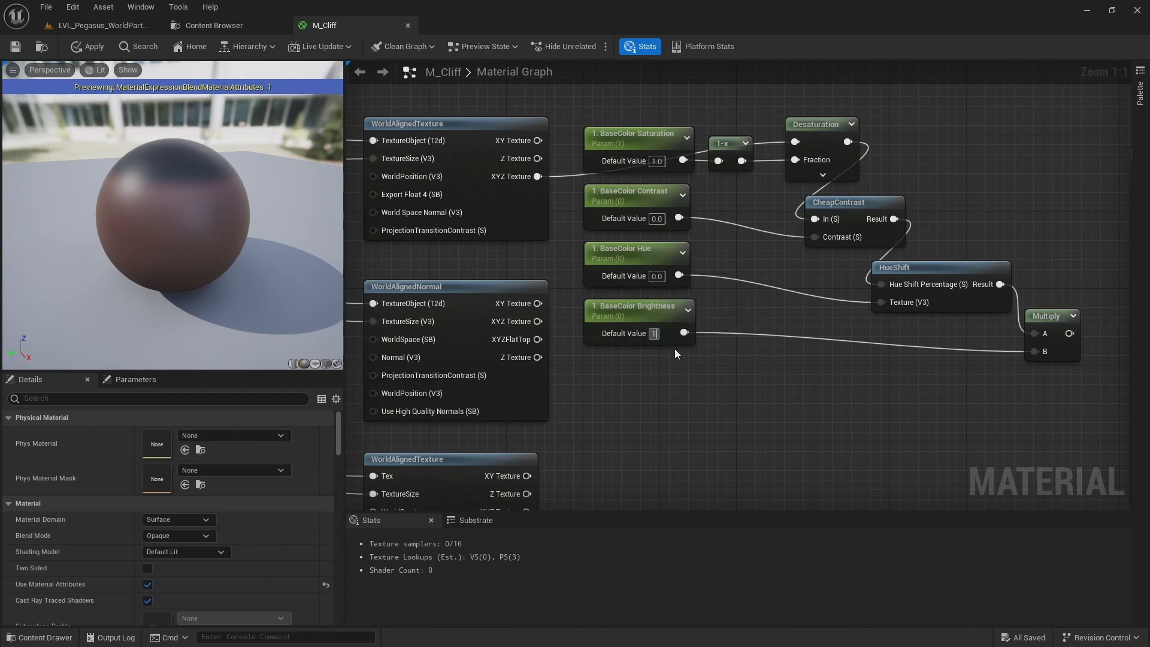
pyautogui.moveTo(856, 364); pyautogui.dragTo(604, 338, button='right')
pyautogui.scroll(-1, 624, 337)
pyautogui.moveTo(795, 312); pyautogui.dragTo(856, 169)
pyautogui.click(640, 106)
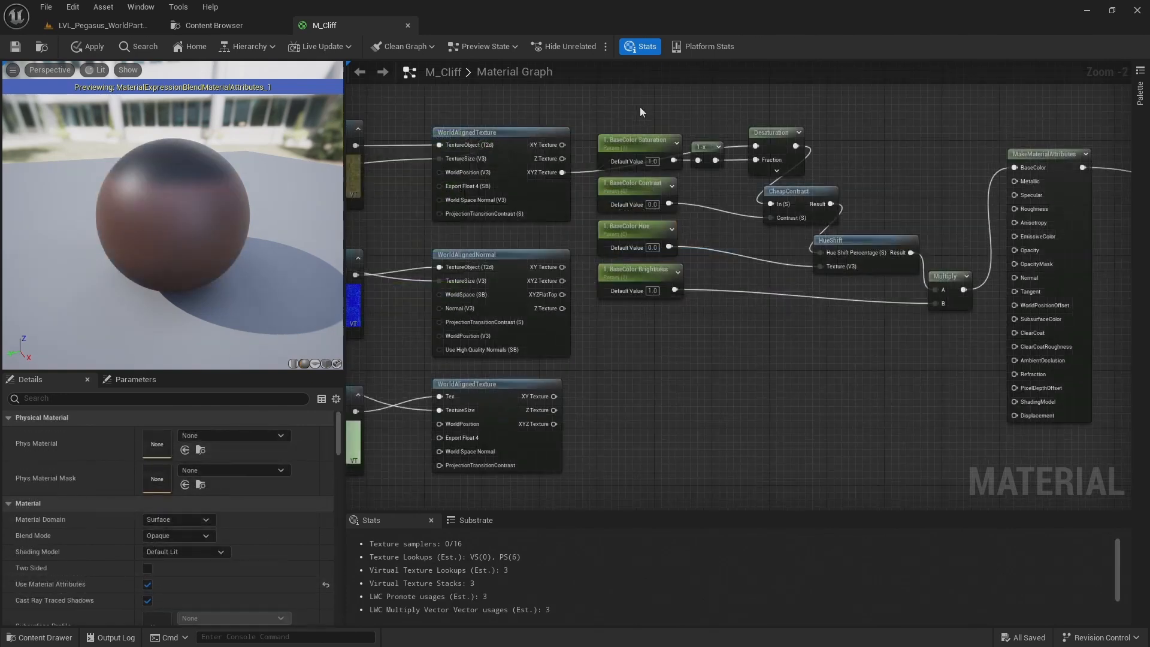
# Set the Slider Max to 2 for BaseColor Brightness and to 1 for BaseColor Hue
pyautogui.click(634, 278)
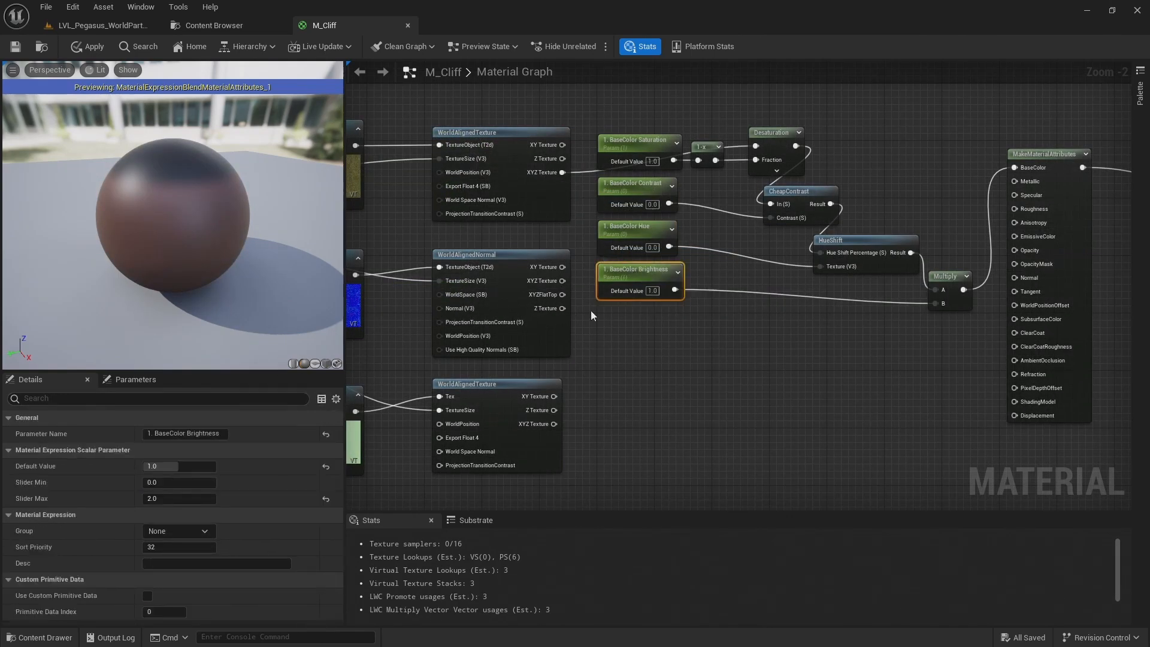
pyautogui.click(180, 500)
pyautogui.click(620, 239)
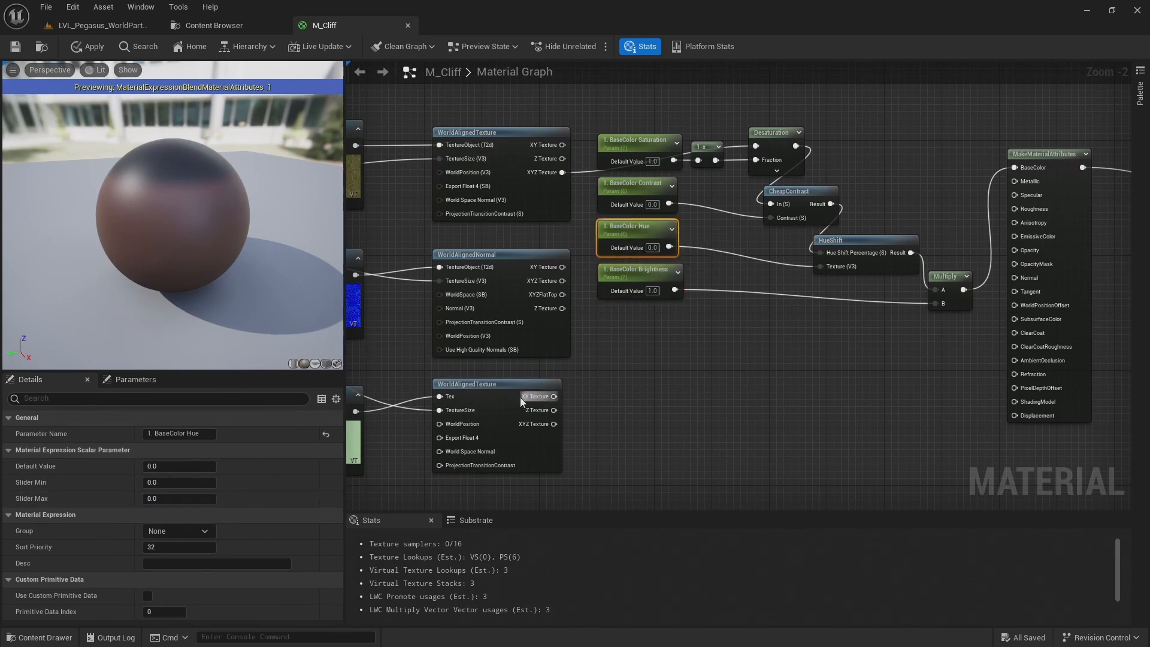
pyautogui.click(163, 498)
pyautogui.write('1')
pyautogui.press('Return')
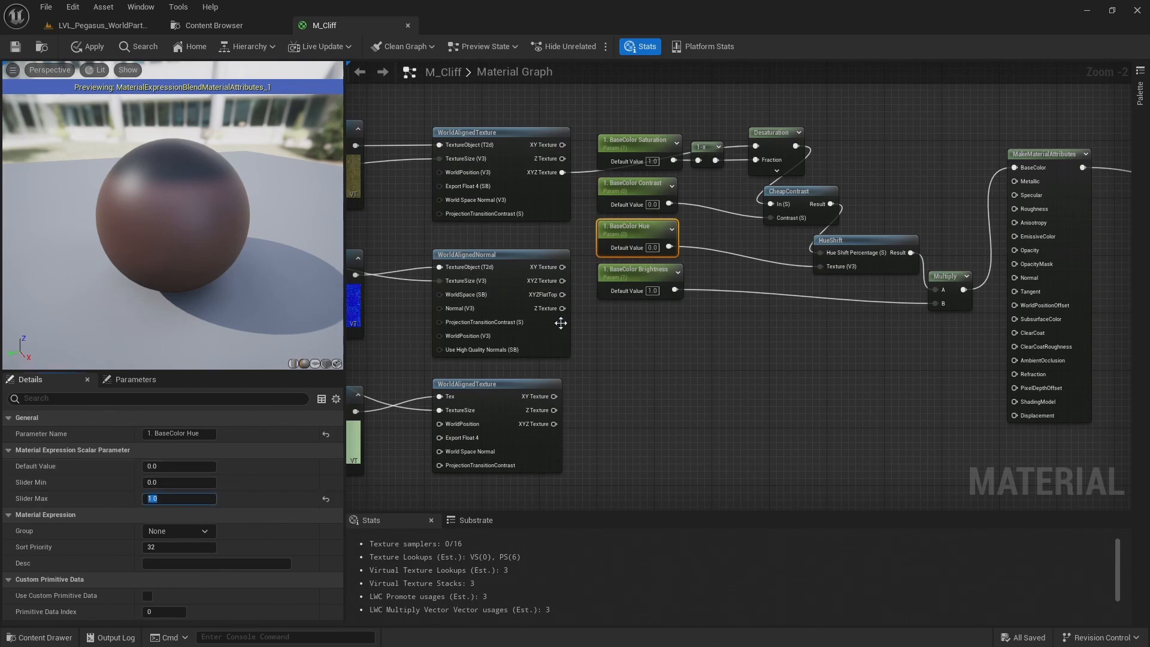
# Set the BaseColor Contrast parameter's Slider Min to -1 and Slider Max to 1
pyautogui.click(638, 199)
pyautogui.click(636, 194)
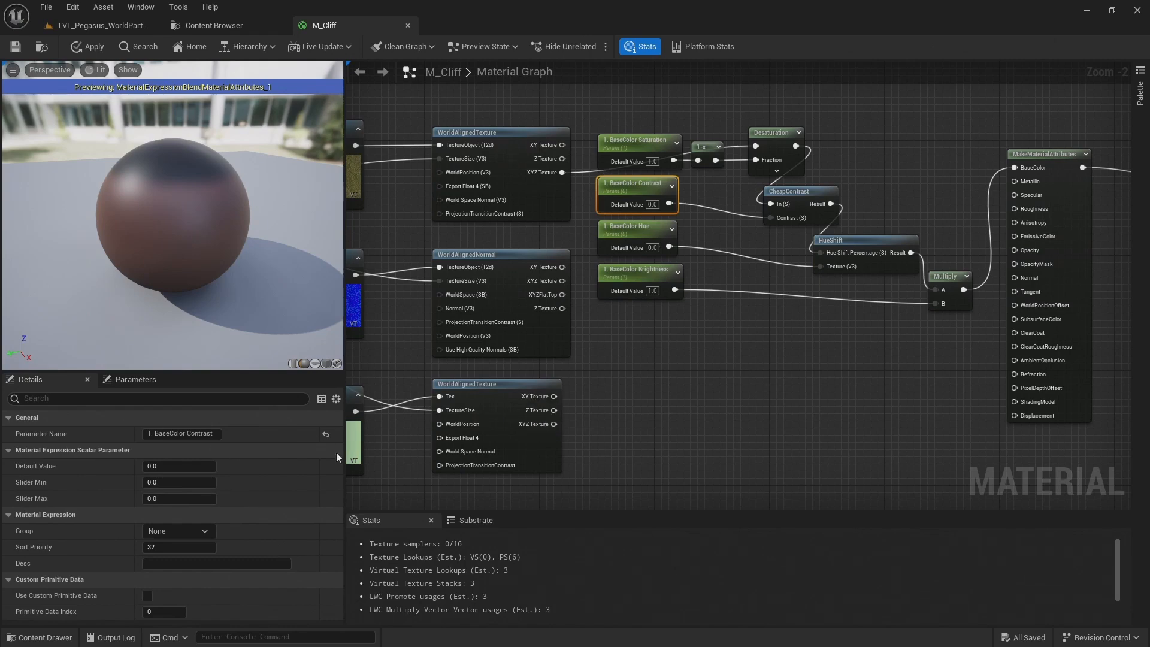
pyautogui.click(165, 483)
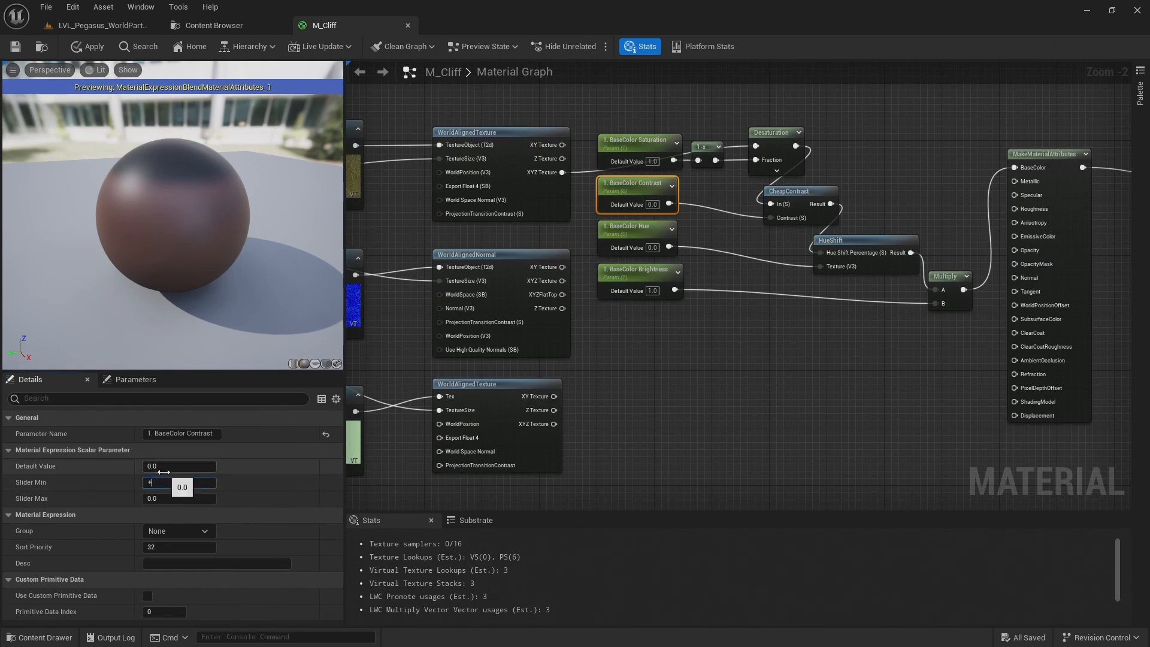
pyautogui.click(163, 487)
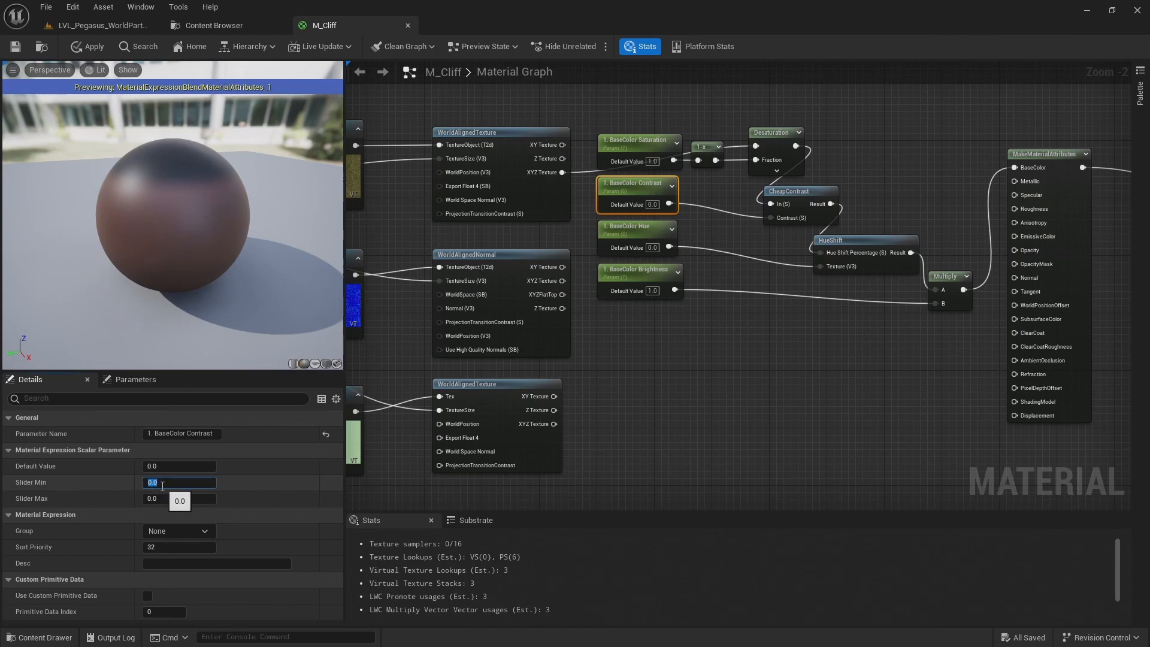
pyautogui.press('Tab')
pyautogui.write('1')
pyautogui.press('Return')
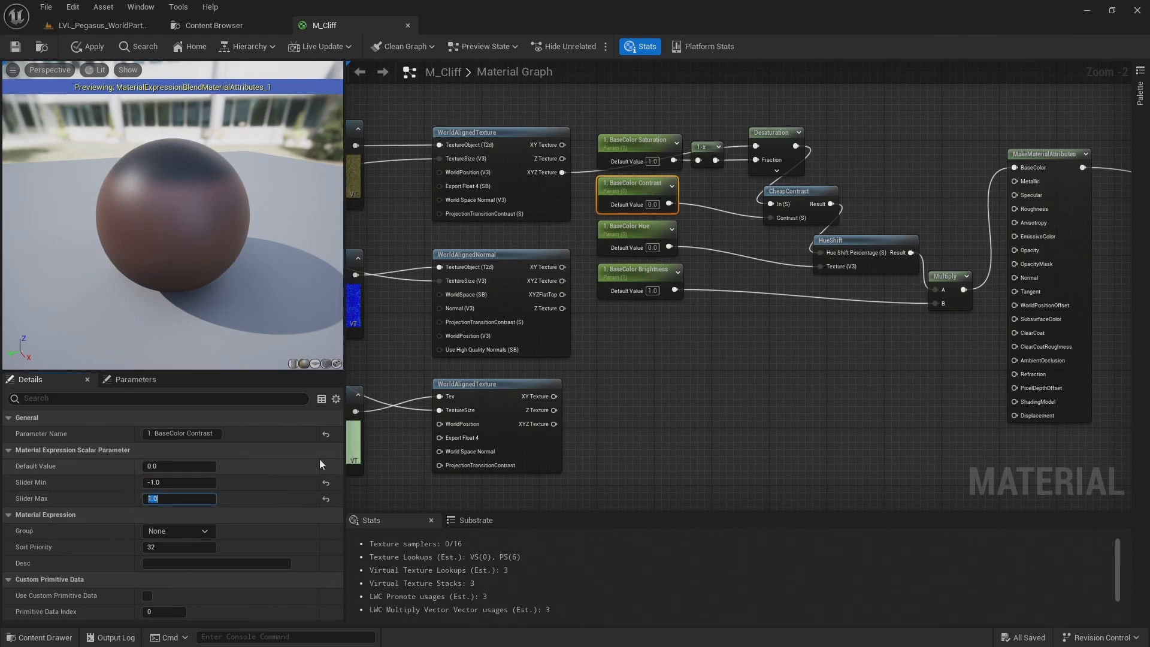
# Set the BaseColor Saturation parameter's Slider Max to 2
pyautogui.click(670, 150)
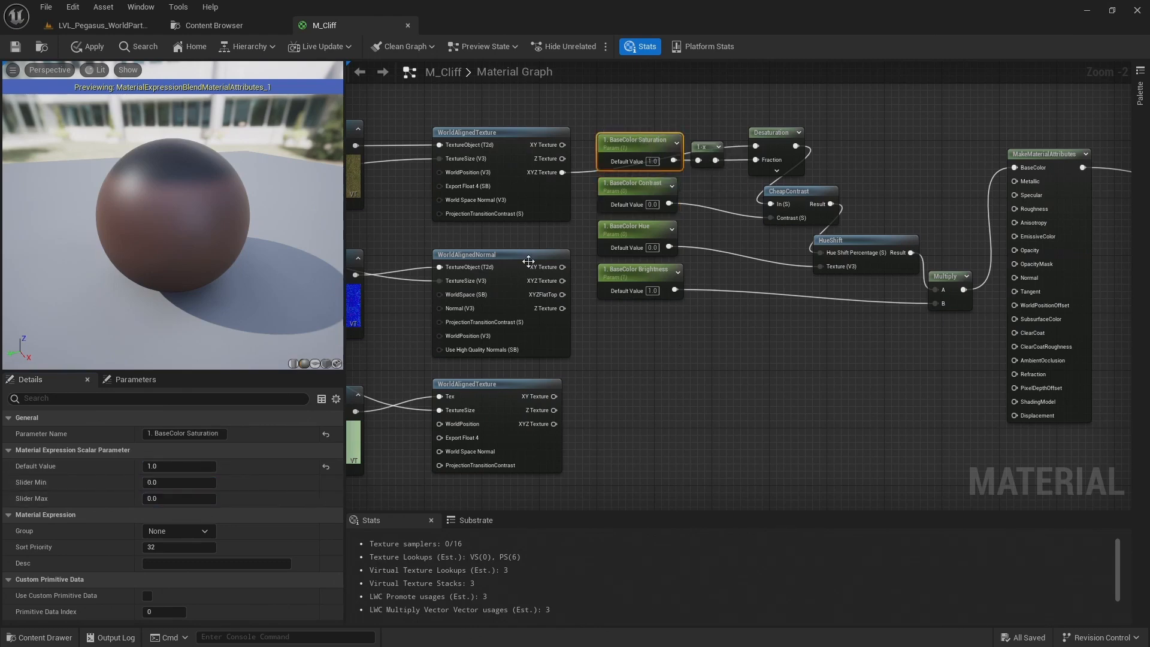
pyautogui.click(204, 499)
pyautogui.write('2')
pyautogui.press('Return')
pyautogui.click(745, 414)
# Assign the 01 BaseColor, 01 Normal and 01 ORDp texture objects together to a parameter group named "1. Maps"
pyautogui.moveTo(630, 397); pyautogui.dragTo(749, 390, button='right')
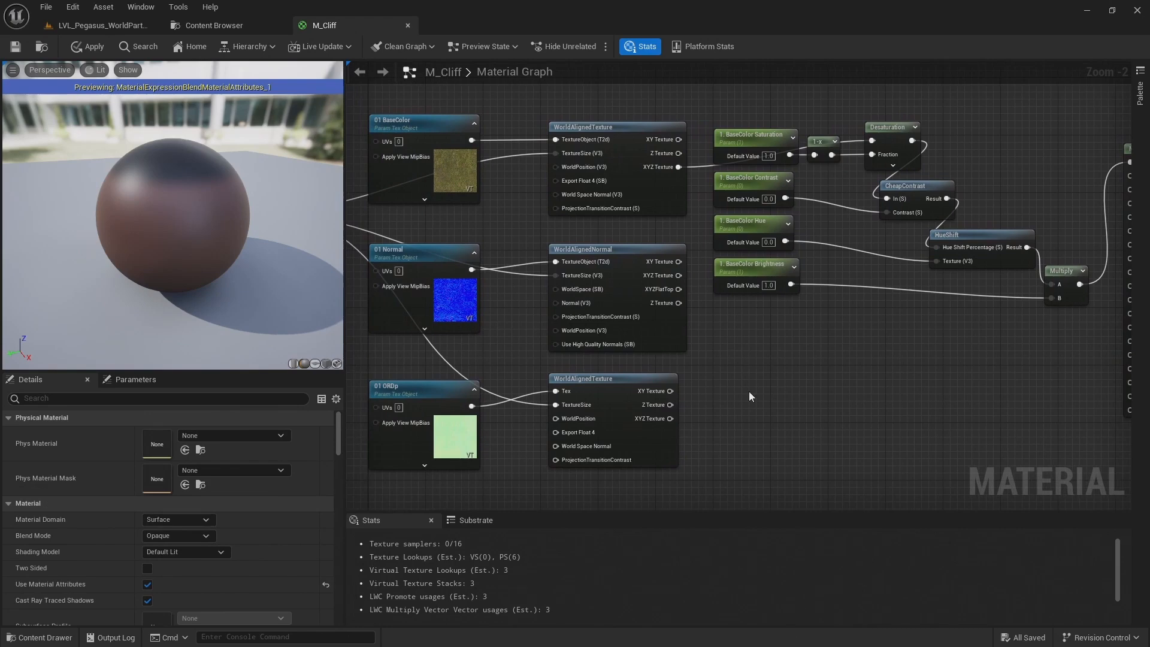
pyautogui.click(145, 384)
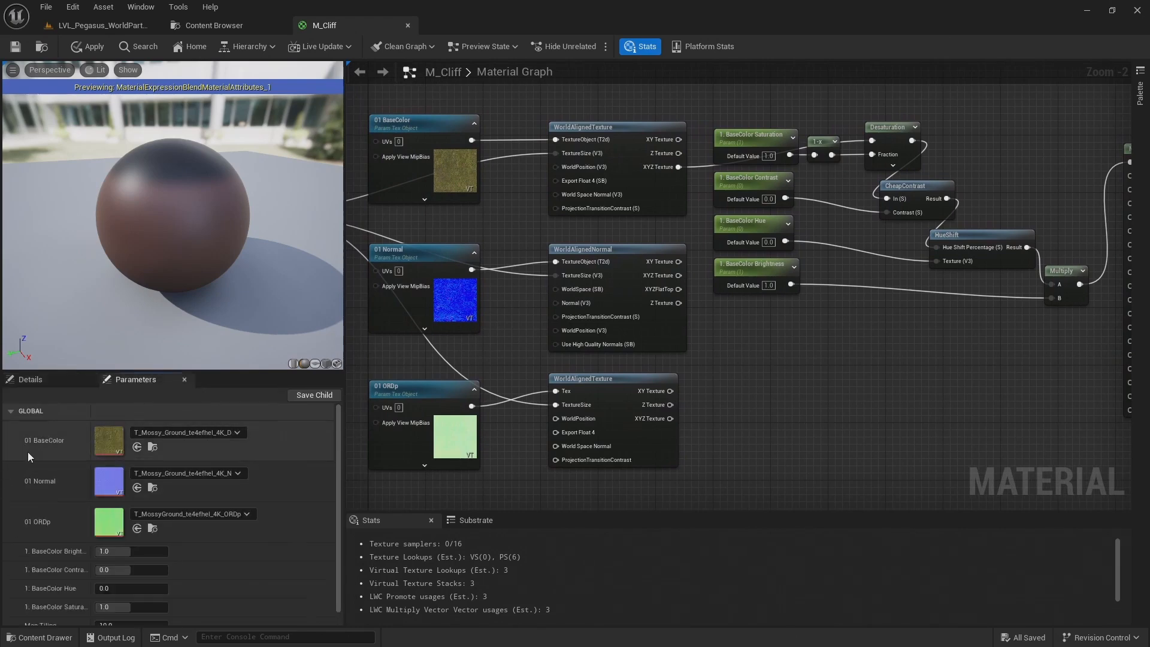
pyautogui.scroll(-1, 27, 447)
pyautogui.scroll(1, 46, 562)
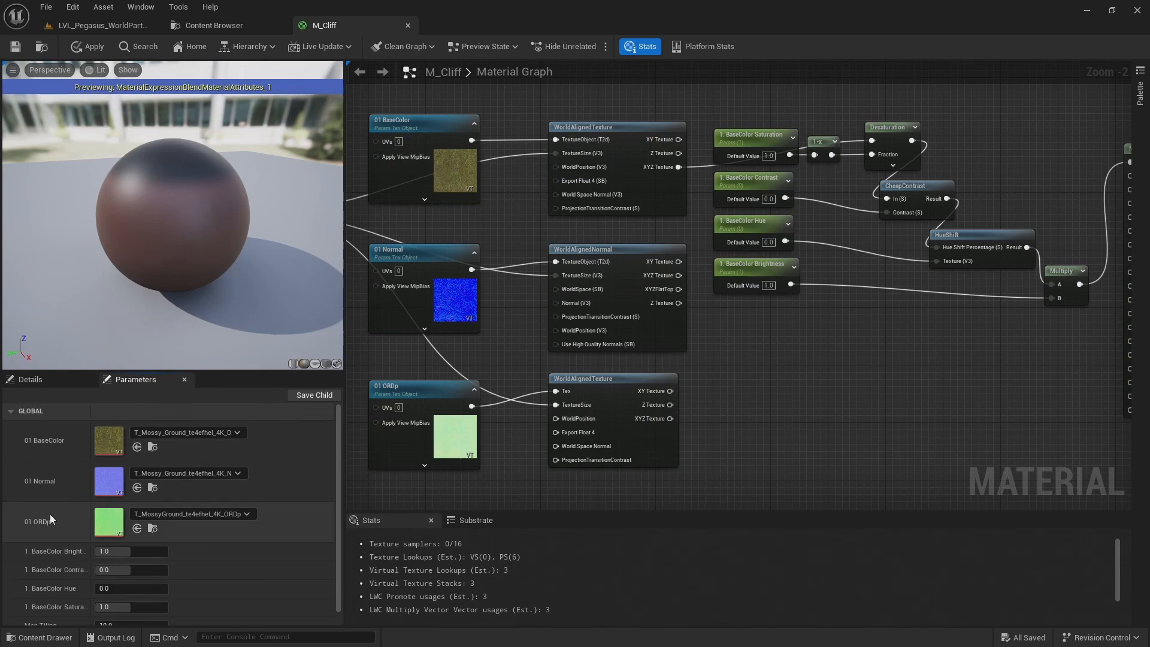
pyautogui.moveTo(472, 318); pyautogui.dragTo(652, 269, button='right')
pyautogui.moveTo(488, 292); pyautogui.dragTo(480, 309, button='right')
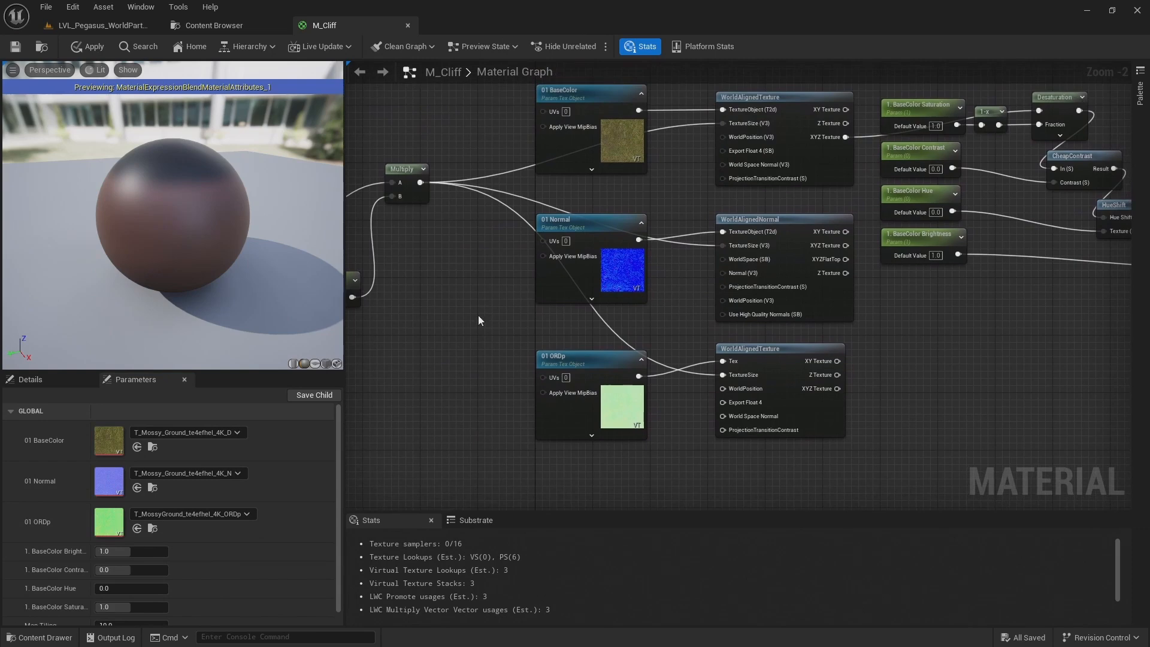
pyautogui.moveTo(544, 506); pyautogui.dragTo(539, 443)
pyautogui.moveTo(523, 413); pyautogui.dragTo(506, 465, button='right')
pyautogui.moveTo(508, 463); pyautogui.dragTo(622, 142)
pyautogui.click(174, 467)
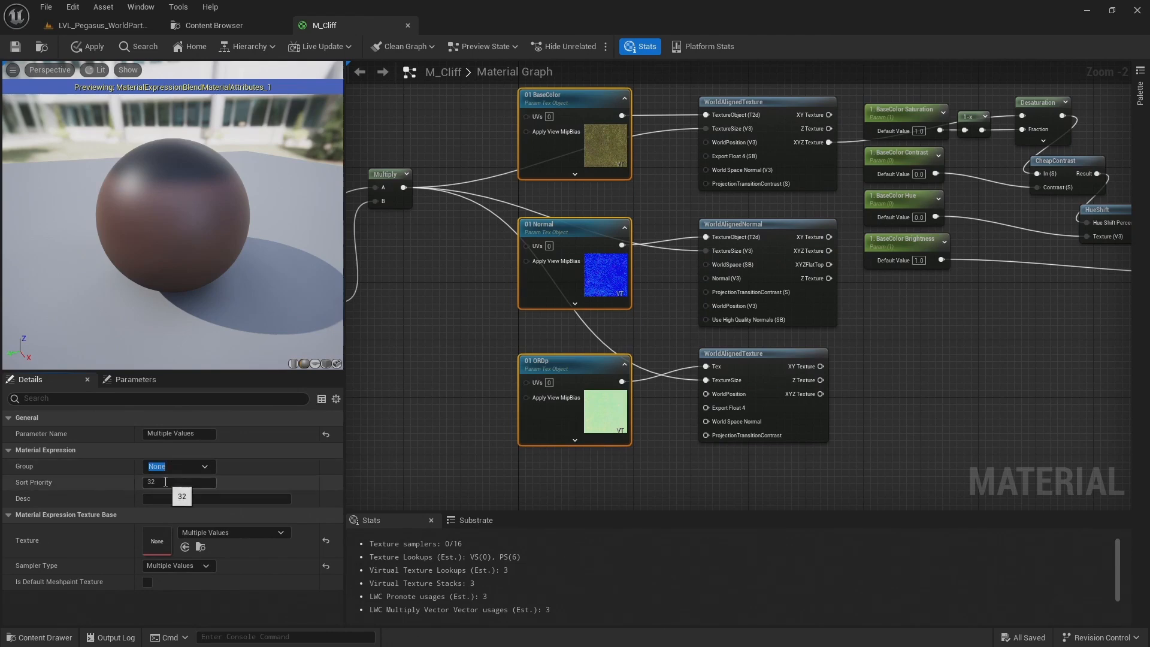
pyautogui.write('1. Maps')
# Assign the BaseColor Saturation, Contrast, Hue and Brightness parameters together to a group named "1. Paramaters"
pyautogui.moveTo(1015, 326); pyautogui.dragTo(678, 344, button='right')
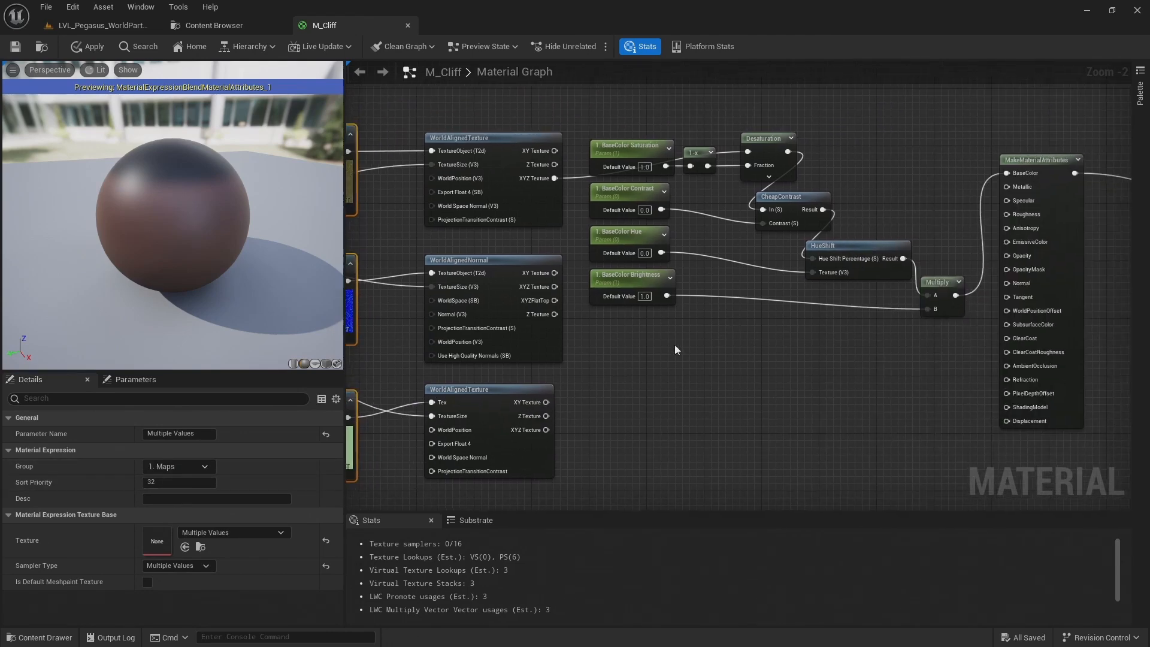
pyautogui.moveTo(621, 346); pyautogui.dragTo(629, 143)
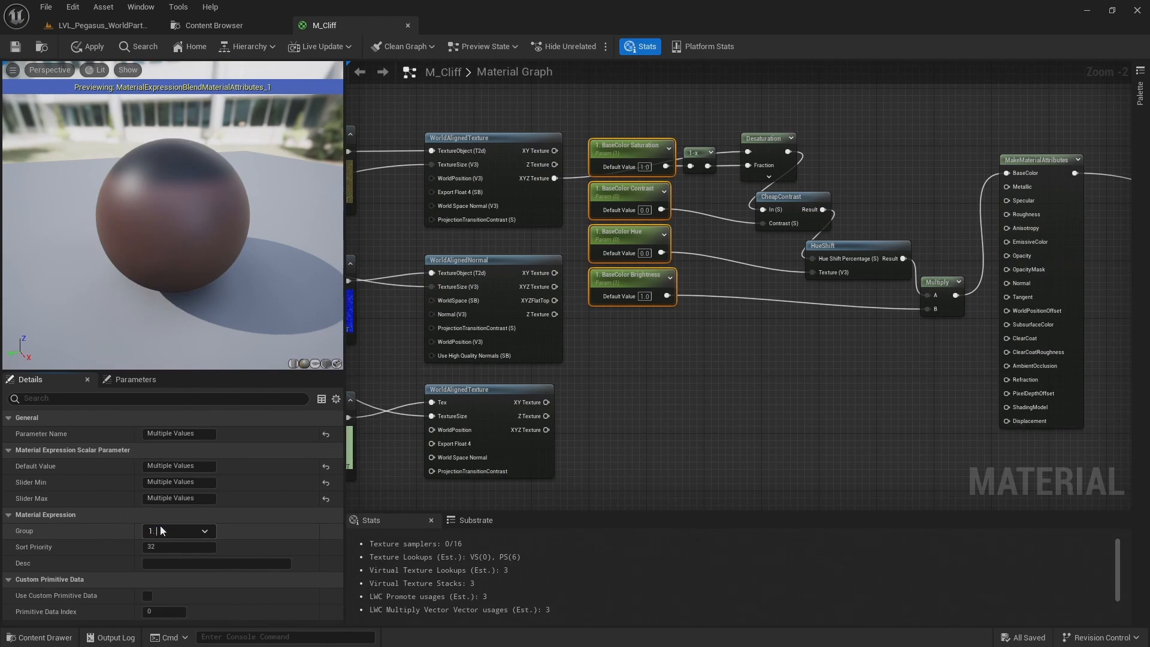
pyautogui.write('aters')
pyautogui.press('Return')
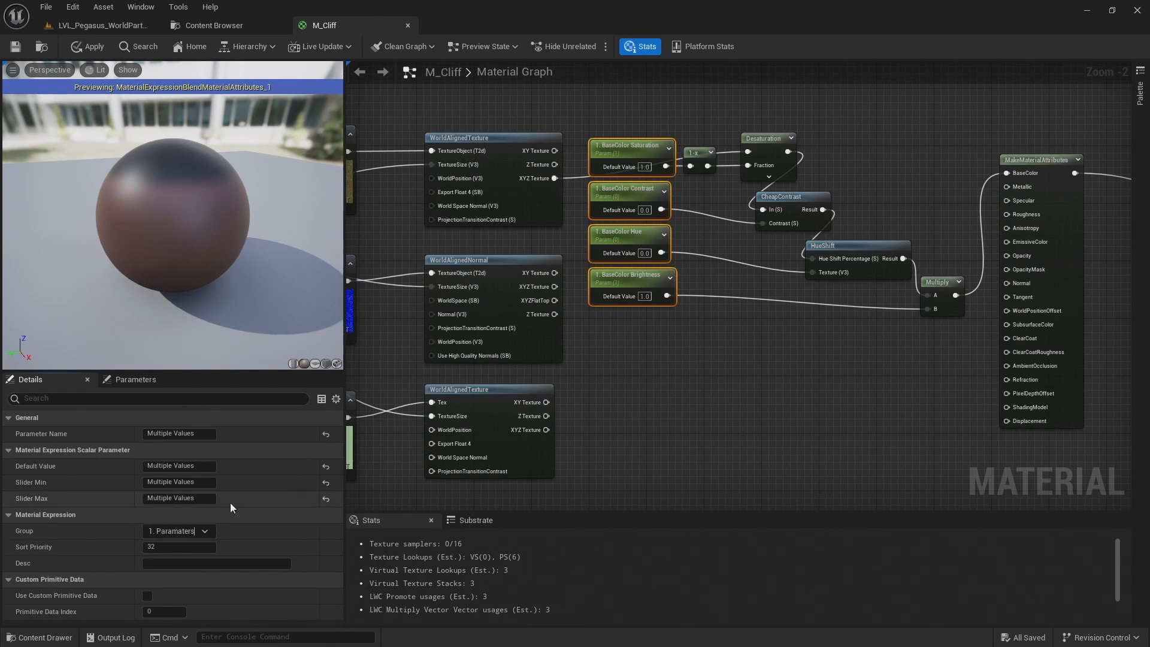
# Review how the maps and base colour parameters are grouped in the parameter overview, and save the material
pyautogui.click(140, 381)
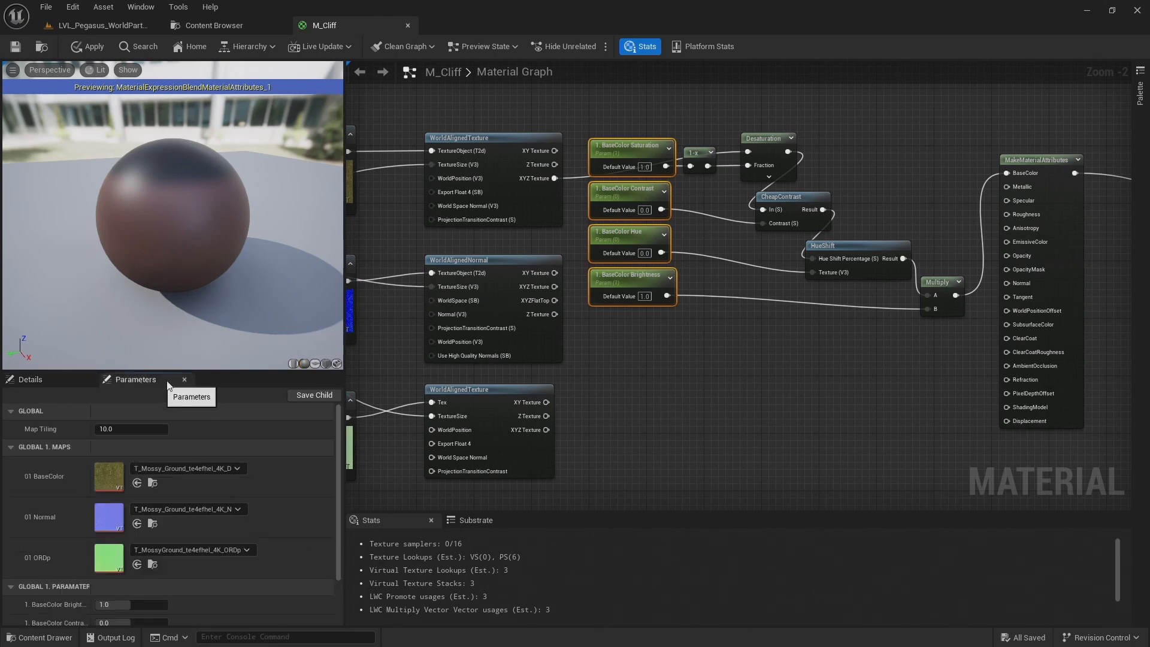
pyautogui.scroll(-2, 48, 479)
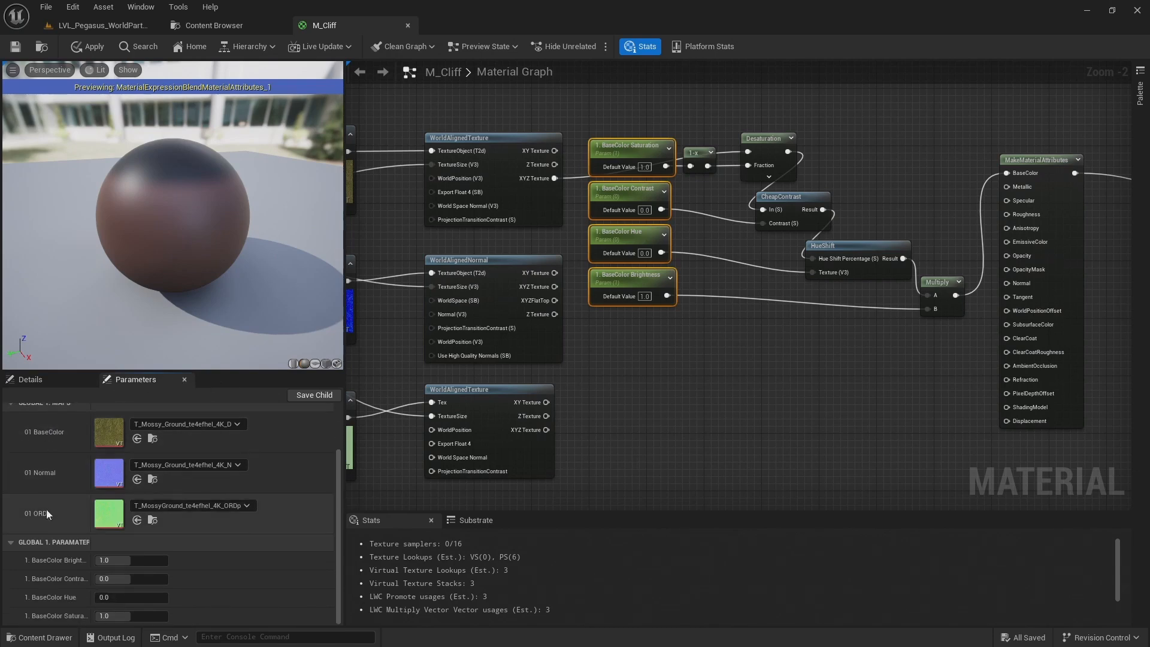
pyautogui.scroll(2, 46, 547)
pyautogui.click(10, 448)
pyautogui.click(11, 448)
pyautogui.scroll(-1, 37, 479)
pyautogui.scroll(1, 33, 520)
pyautogui.click(730, 395)
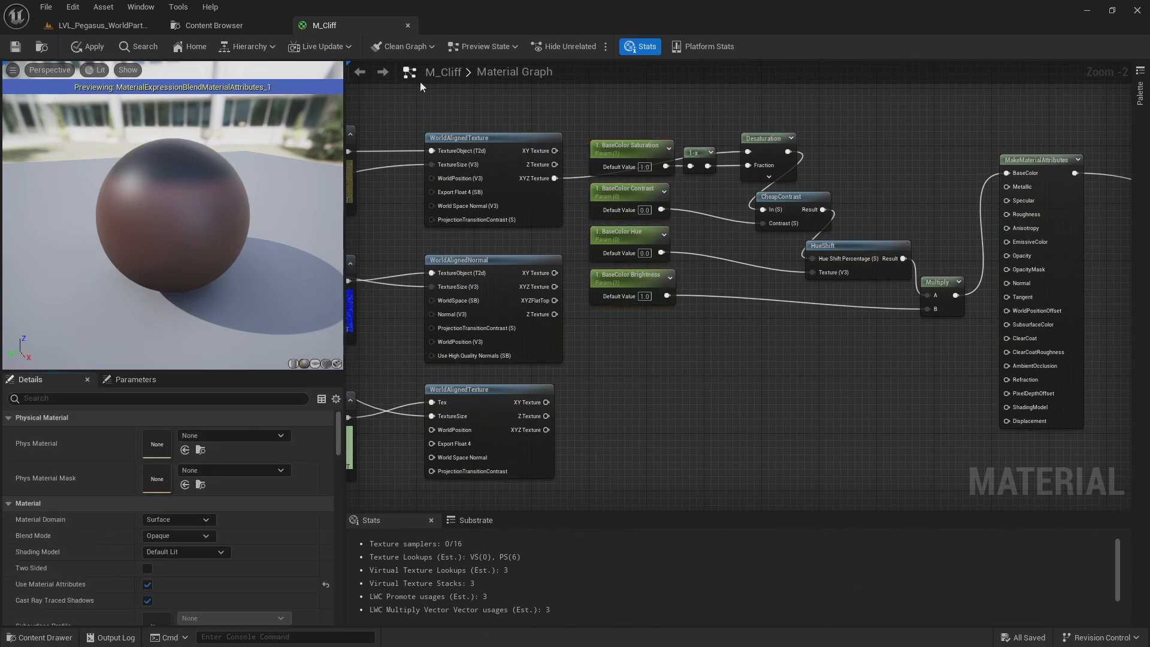
pyautogui.click(17, 48)
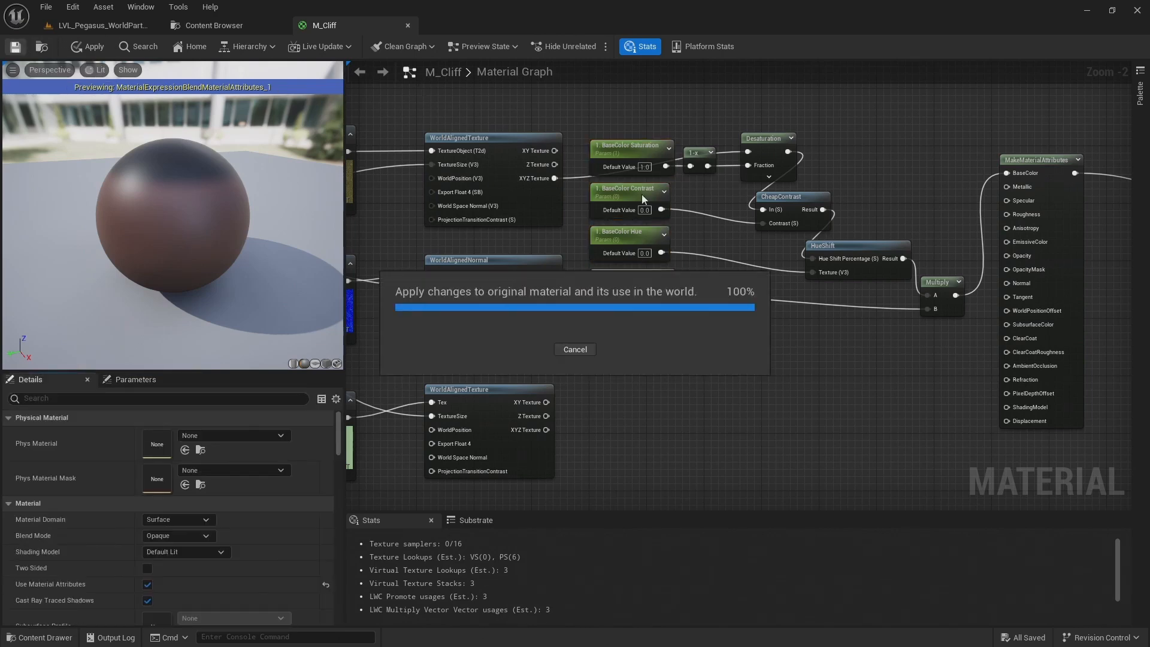
# Add a FlattenNormal node fed by WorldAlignedNormal's XYZ Texture output and place it below the HueShift node
pyautogui.moveTo(602, 392); pyautogui.dragTo(615, 296, button='right')
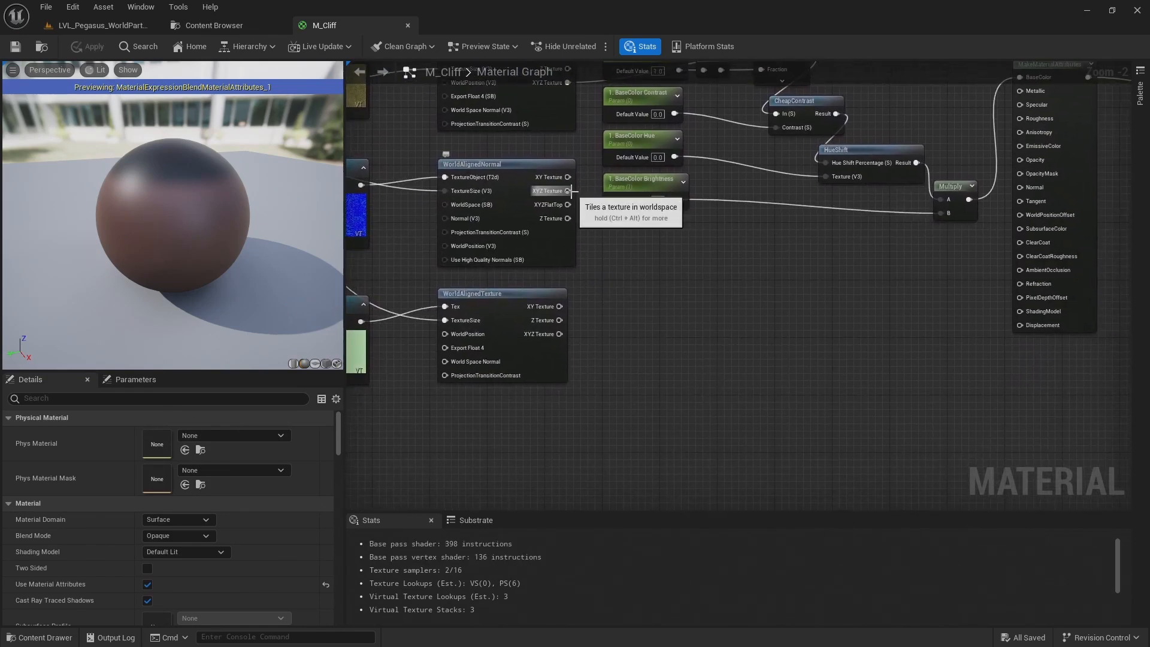
pyautogui.scroll(2, 569, 191)
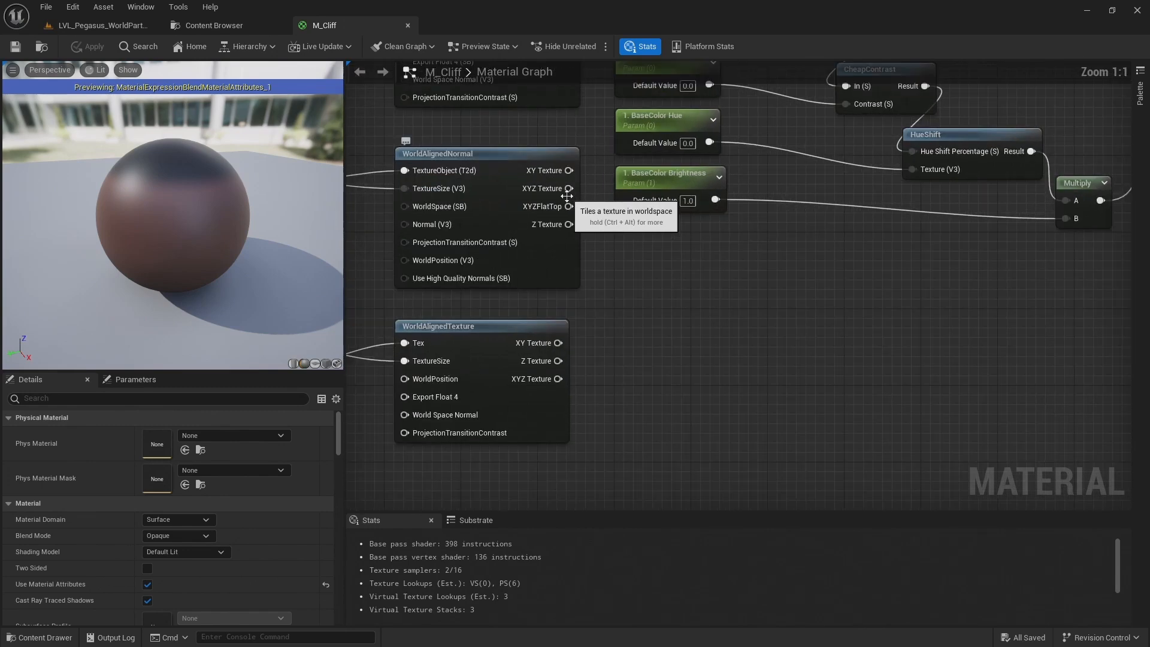
pyautogui.moveTo(743, 339); pyautogui.dragTo(747, 340)
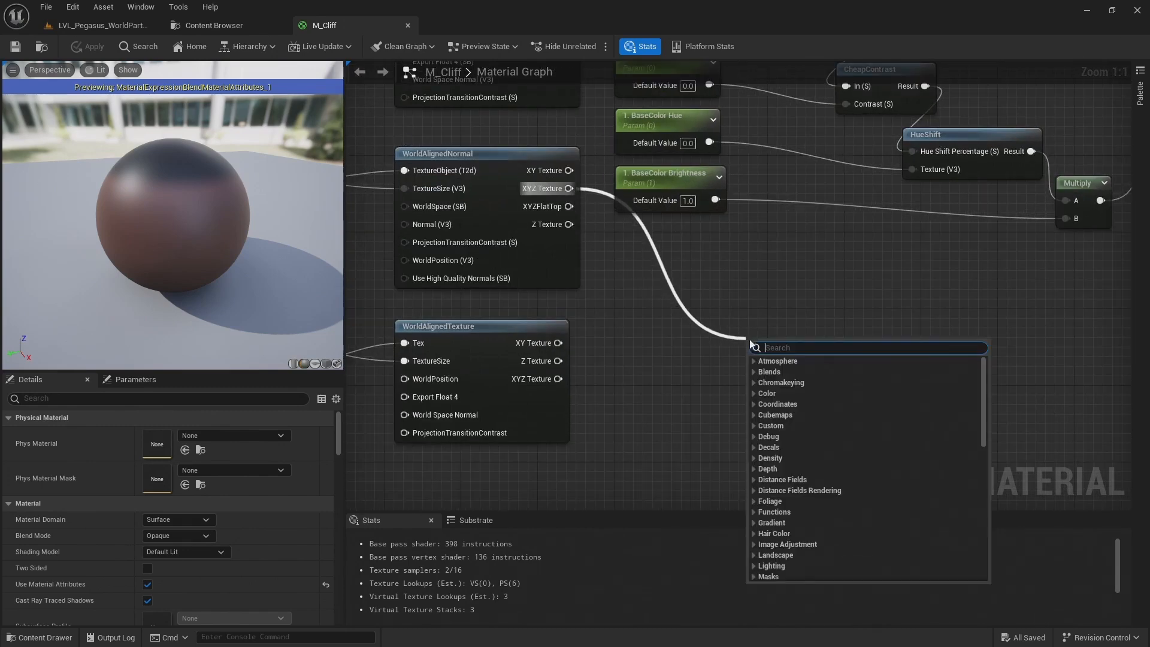
pyautogui.write('flatten')
pyautogui.press('Return')
pyautogui.moveTo(791, 346); pyautogui.dragTo(865, 308)
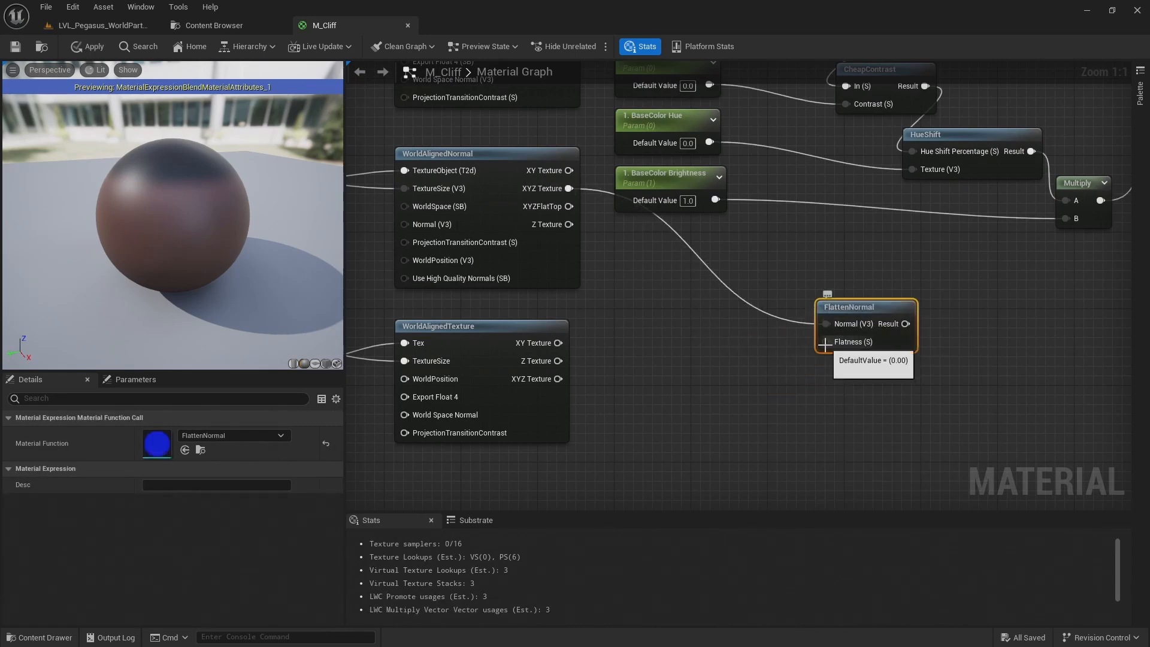
# Add an unnamed scalar parameter and place it between the ORDp WorldAlignedTexture and the FlattenNormal node
pyautogui.press('s')
pyautogui.click(720, 365)
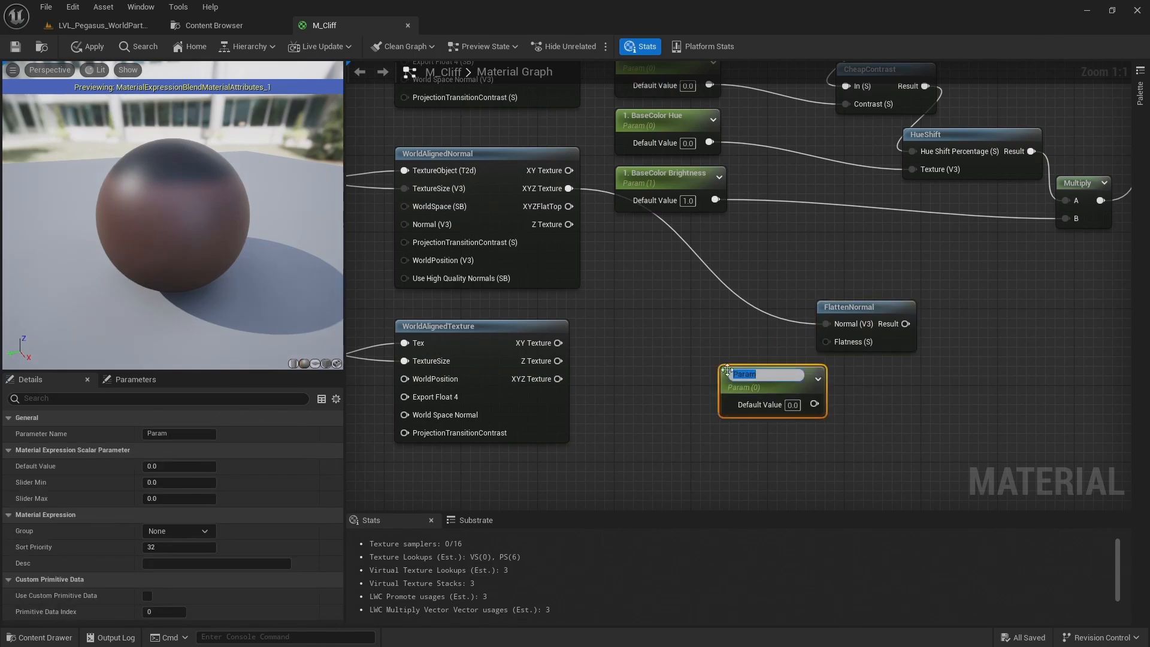
pyautogui.moveTo(773, 386); pyautogui.dragTo(674, 356)
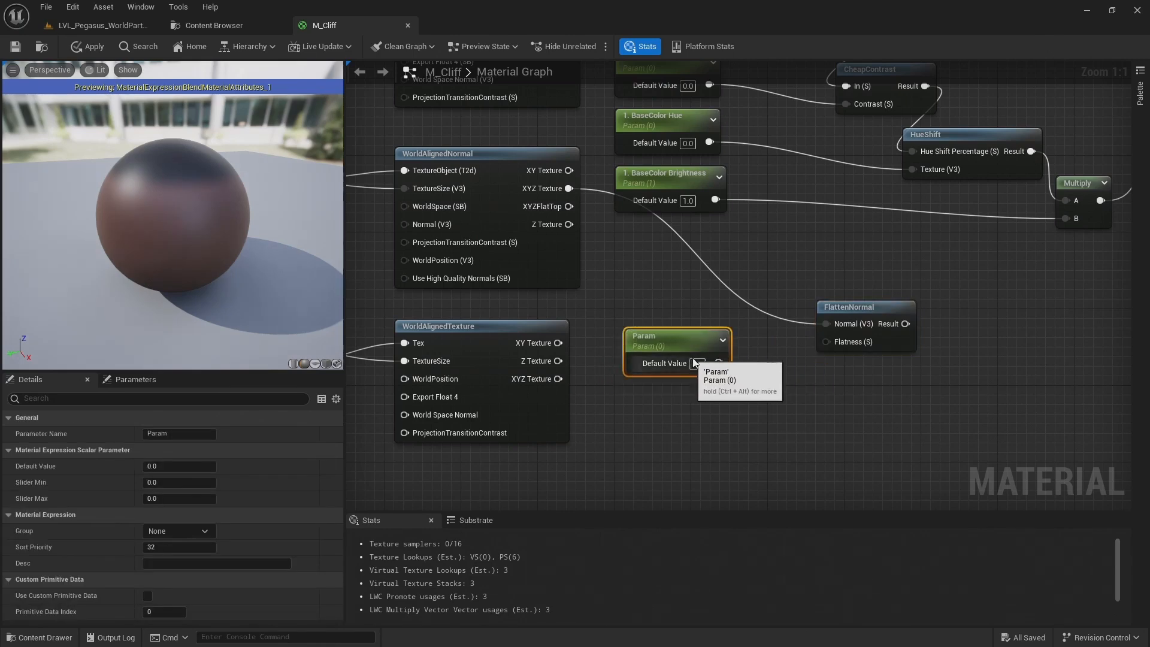
pyautogui.moveTo(795, 379); pyautogui.dragTo(726, 374, button='right')
pyautogui.click(786, 302)
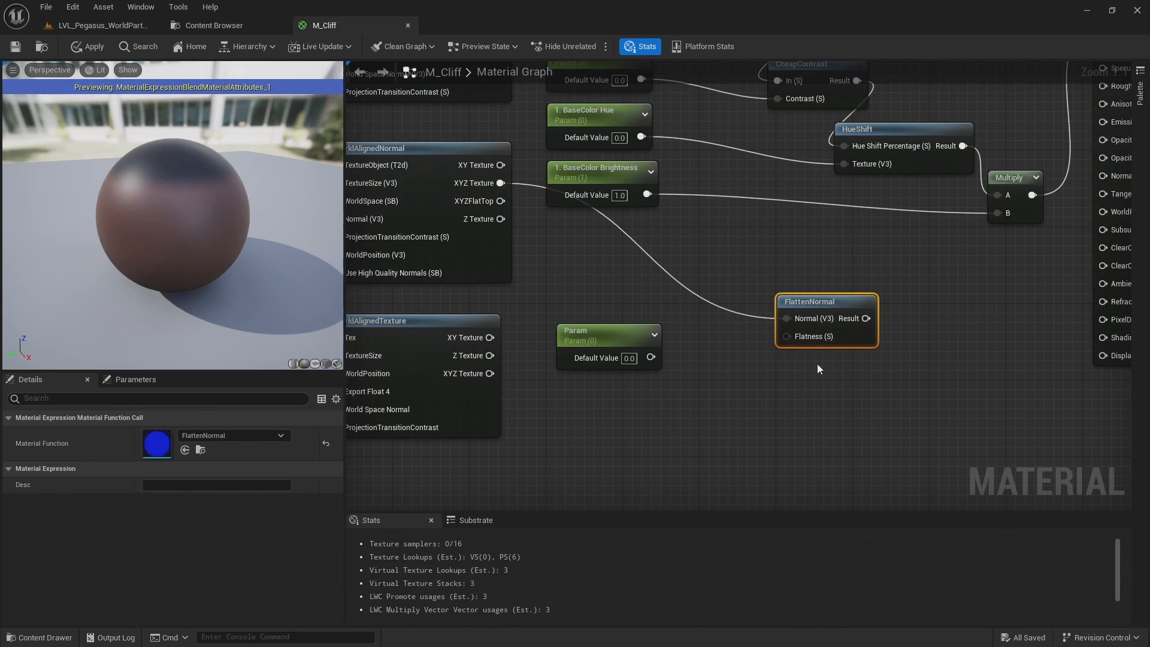
# Route the new scalar parameter through a OneMinus node into FlattenNormal's Flatness input
pyautogui.moveTo(652, 358); pyautogui.dragTo(712, 350)
pyautogui.write('onemi')
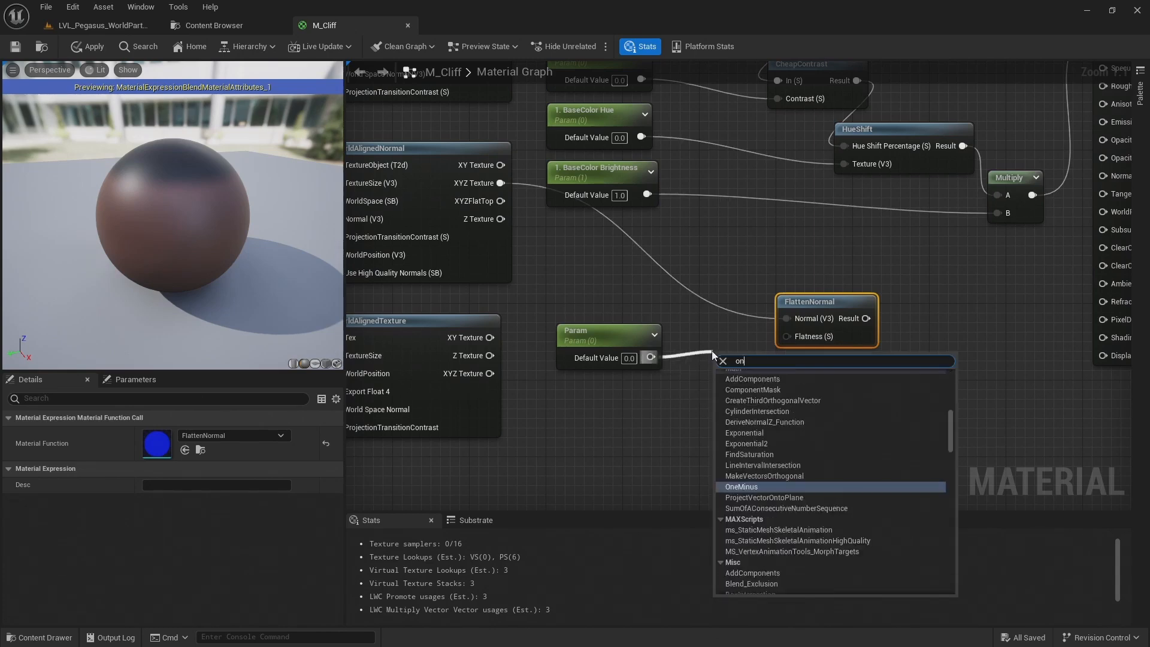
pyautogui.press('Return')
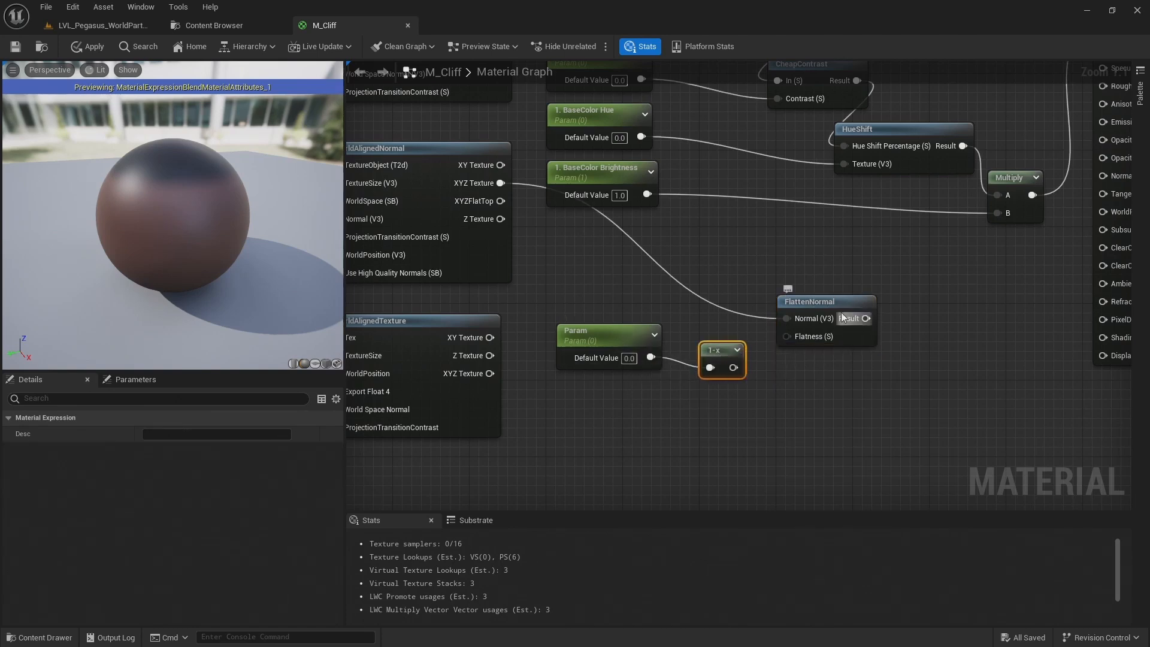
pyautogui.moveTo(739, 369); pyautogui.dragTo(711, 339)
pyautogui.click(749, 386)
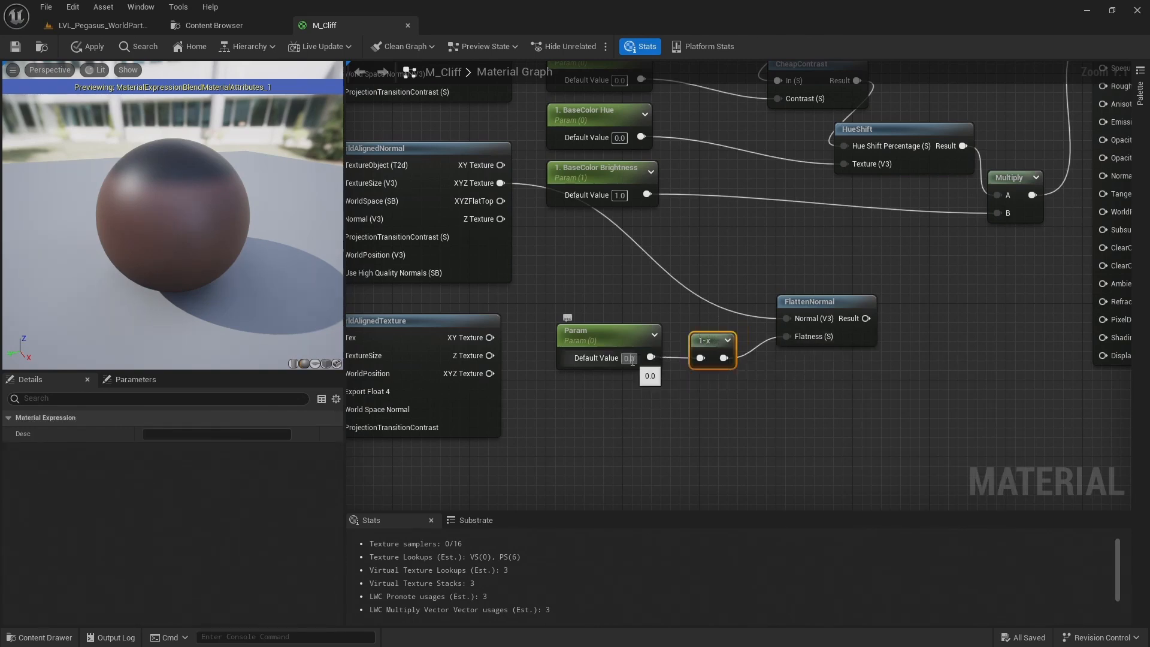
# Set the flatness parameter's default value to 1 and Slider Max to 5, and connect FlattenNormal's Result to Normal on MakeMaterialAttributes
pyautogui.press('Return')
pyautogui.moveTo(660, 431); pyautogui.dragTo(587, 346)
pyautogui.click(155, 497)
pyautogui.write('5')
pyautogui.press('Return')
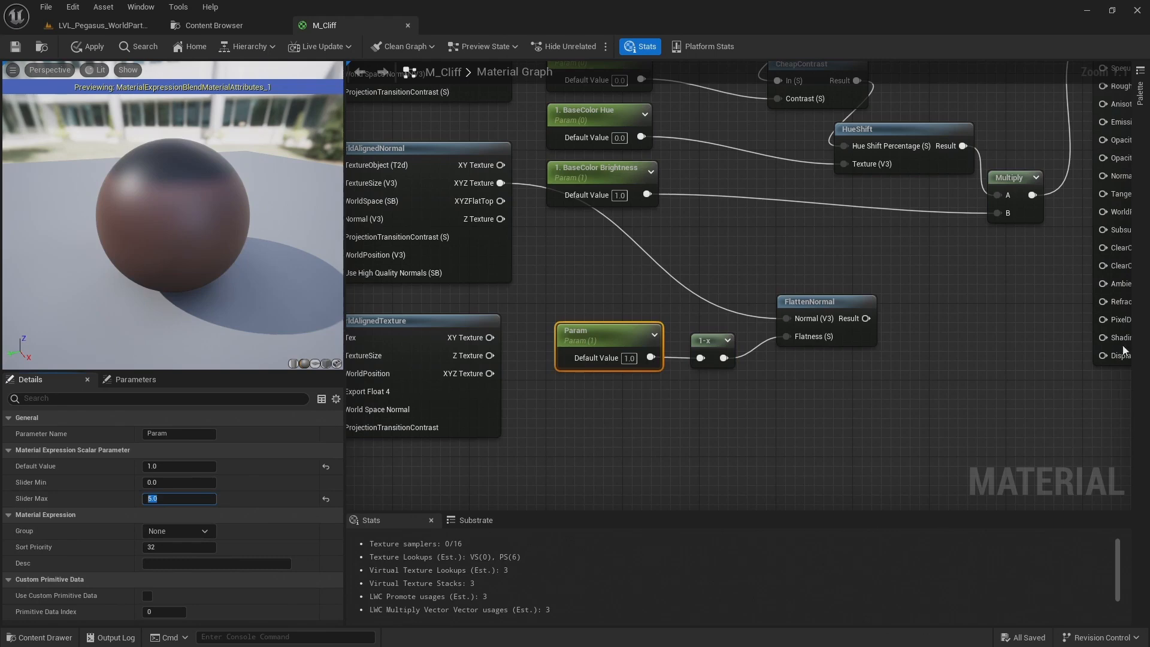
pyautogui.moveTo(878, 298); pyautogui.dragTo(661, 354, button='right')
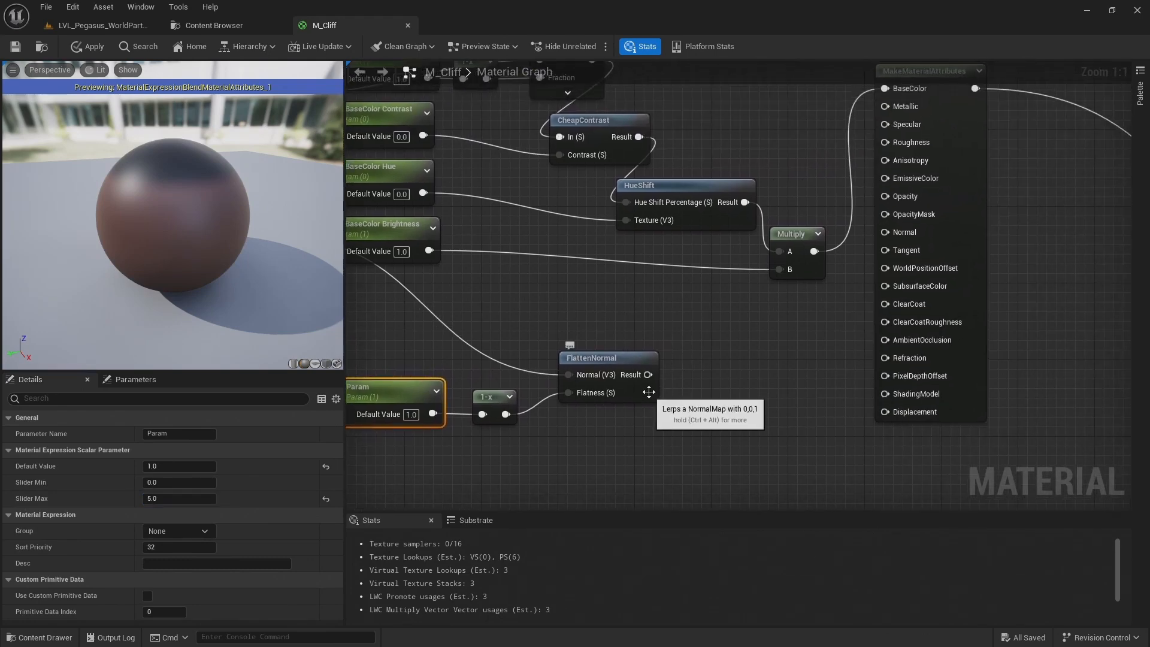
pyautogui.moveTo(648, 375); pyautogui.dragTo(913, 230)
# Add a ComponentMask fed by the XYZ Texture output of the ORDp WorldAlignedTexture and expose its channel options
pyautogui.moveTo(741, 355); pyautogui.dragTo(1022, 240, button='right')
pyautogui.moveTo(573, 335); pyautogui.dragTo(835, 303, button='right')
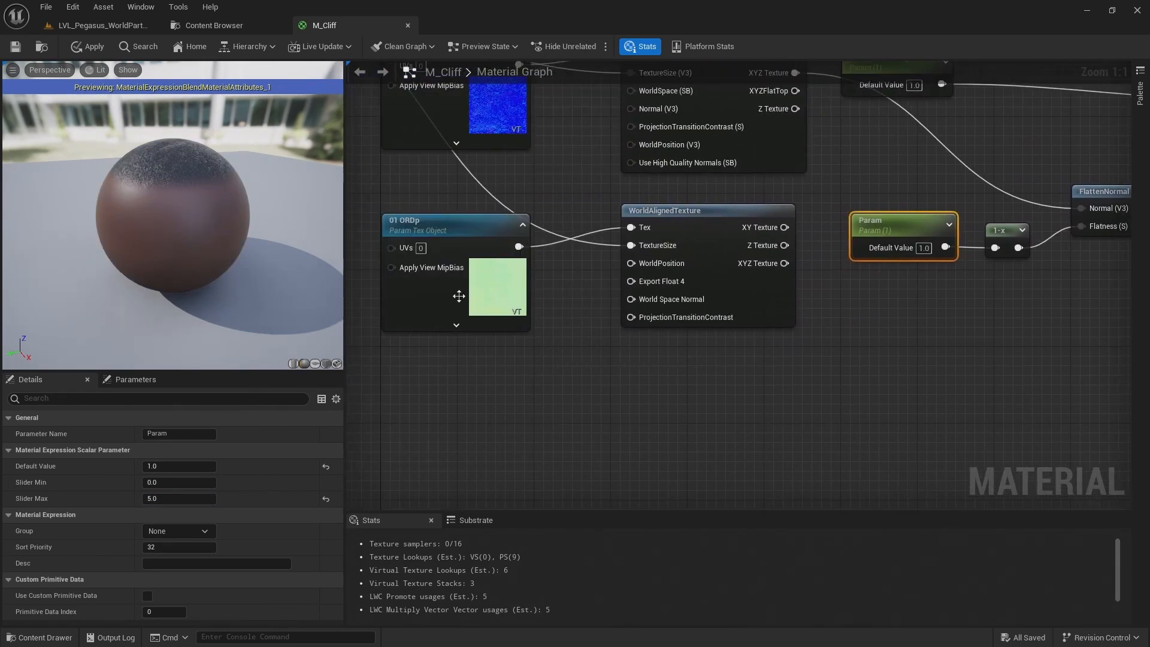
pyautogui.moveTo(780, 261); pyautogui.dragTo(552, 276, button='right')
pyautogui.moveTo(554, 278); pyautogui.dragTo(706, 361)
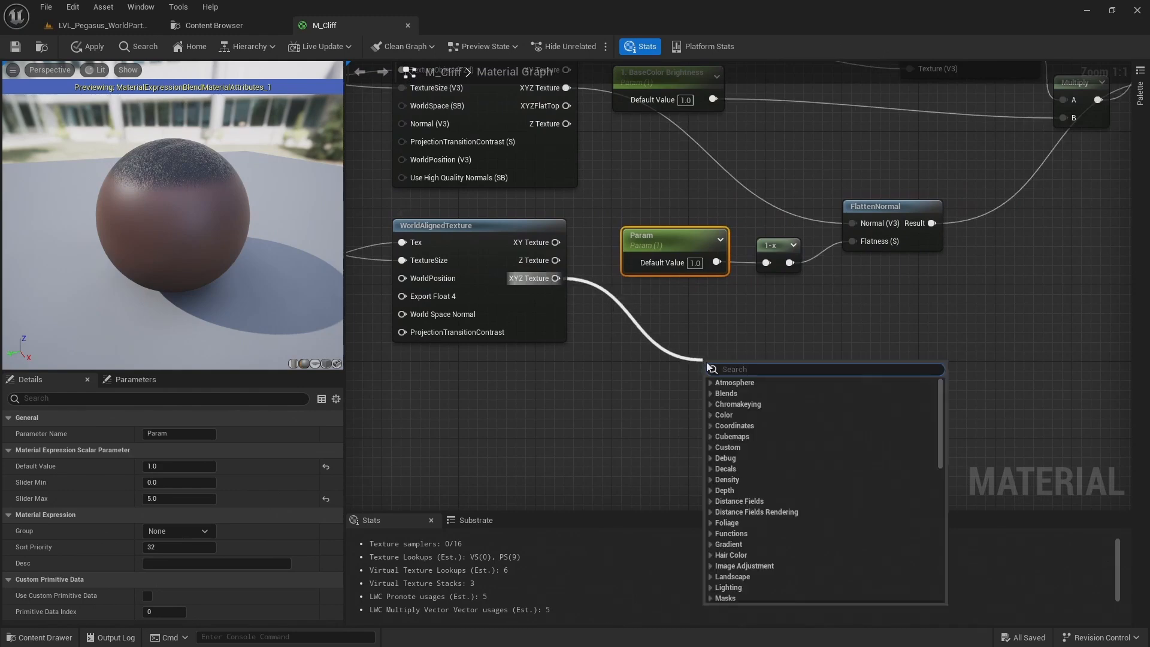
pyautogui.write('mask')
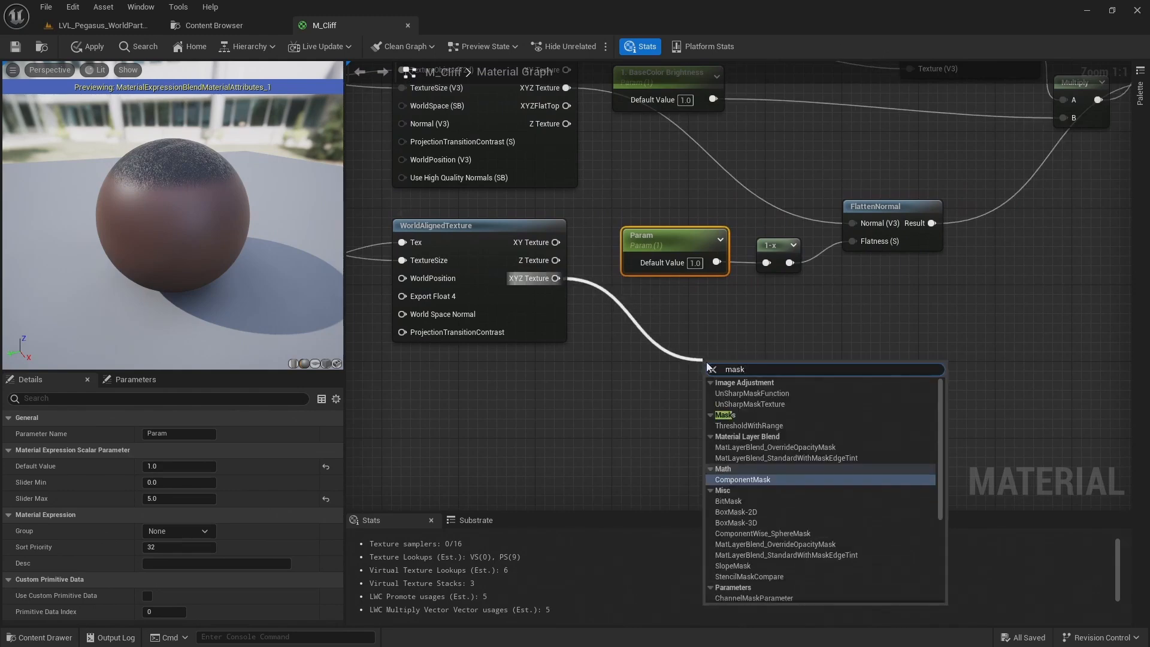
pyautogui.press('Return')
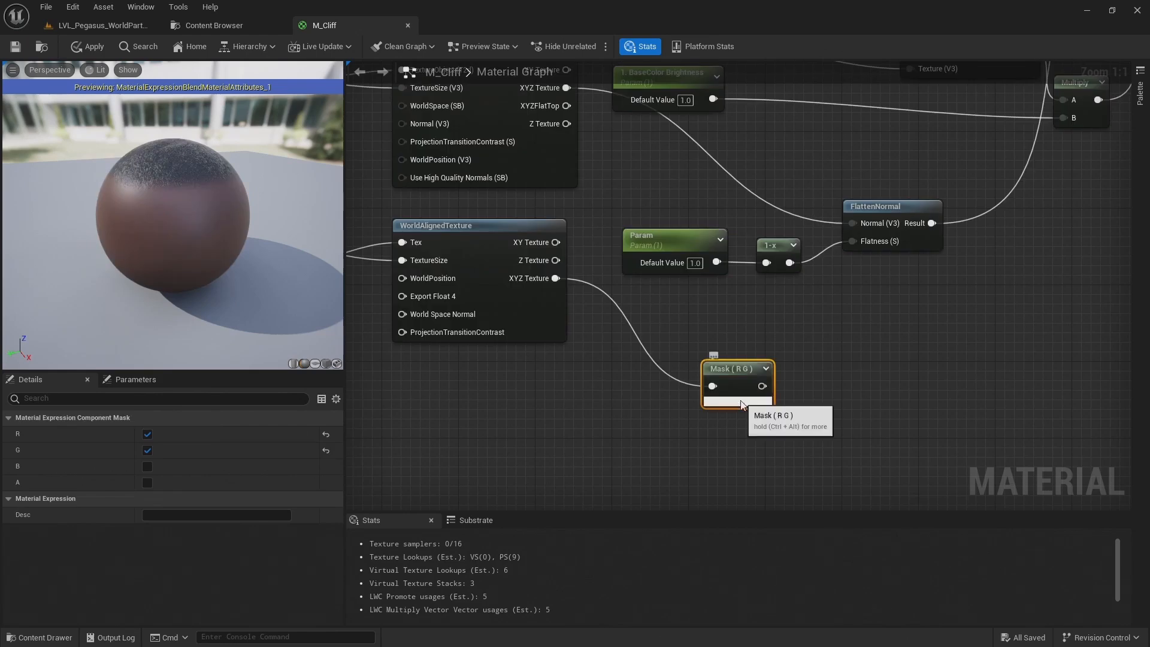
pyautogui.moveTo(624, 421); pyautogui.dragTo(836, 395, button='right')
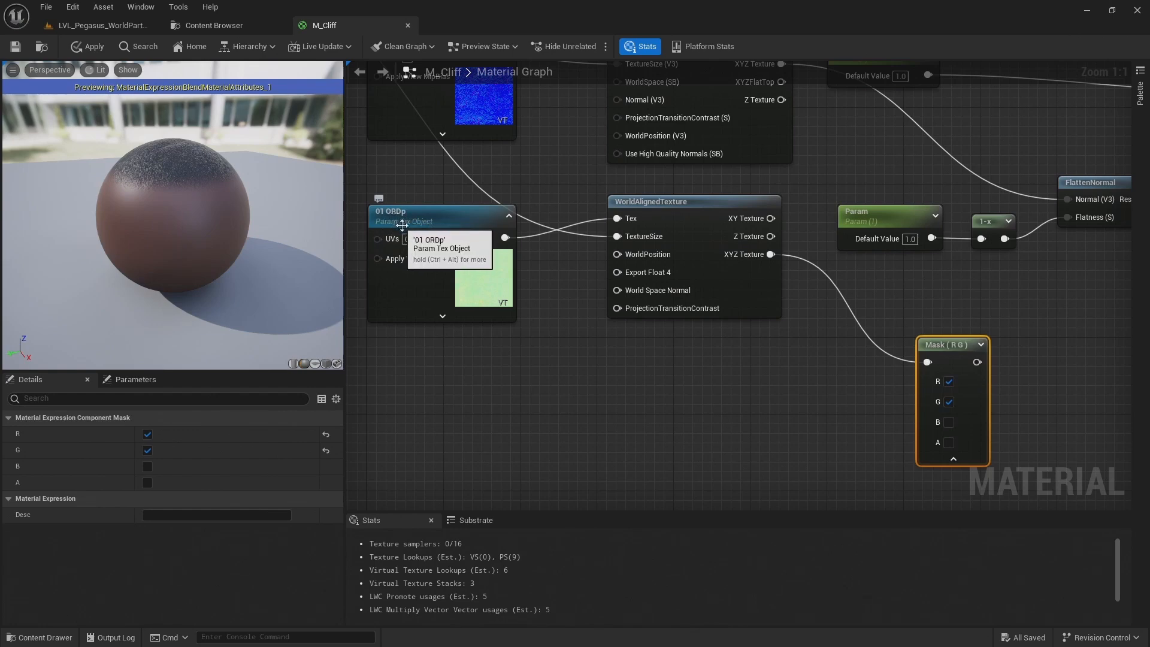
# Limit the ORDp component mask to the G channel and feed it into input A of a new Multiply node
pyautogui.click(950, 383)
pyautogui.moveTo(1038, 391); pyautogui.dragTo(693, 358, button='right')
pyautogui.moveTo(623, 328); pyautogui.dragTo(760, 309)
pyautogui.write('mult')
pyautogui.press('Return')
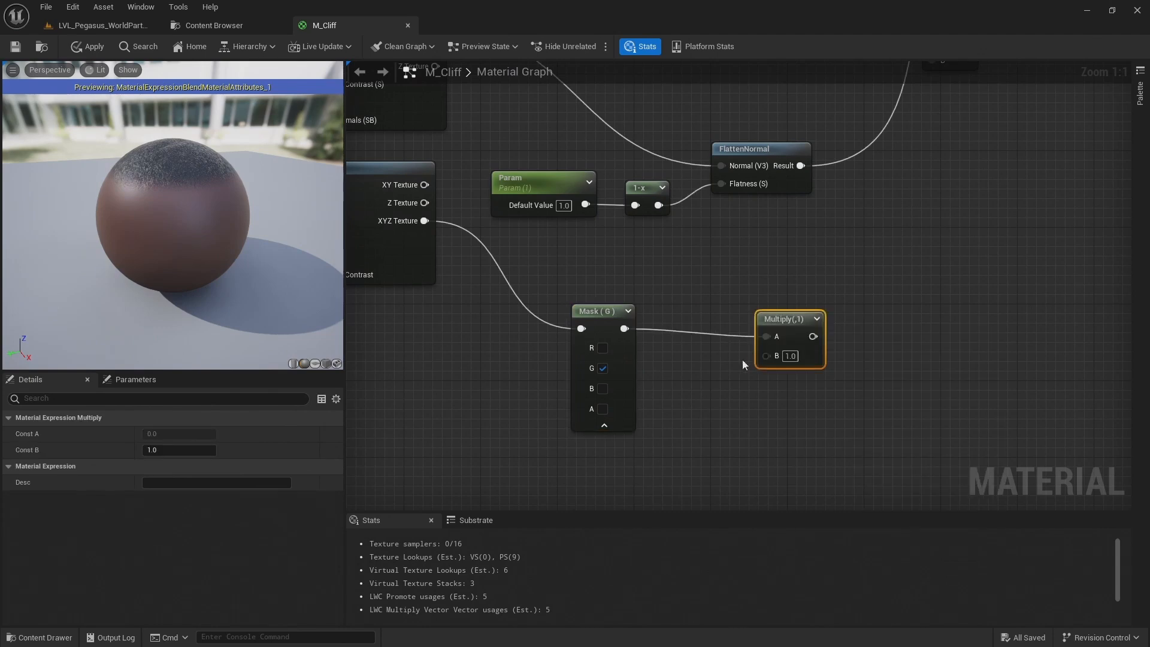
pyautogui.moveTo(803, 317); pyautogui.dragTo(834, 311)
pyautogui.click(677, 387)
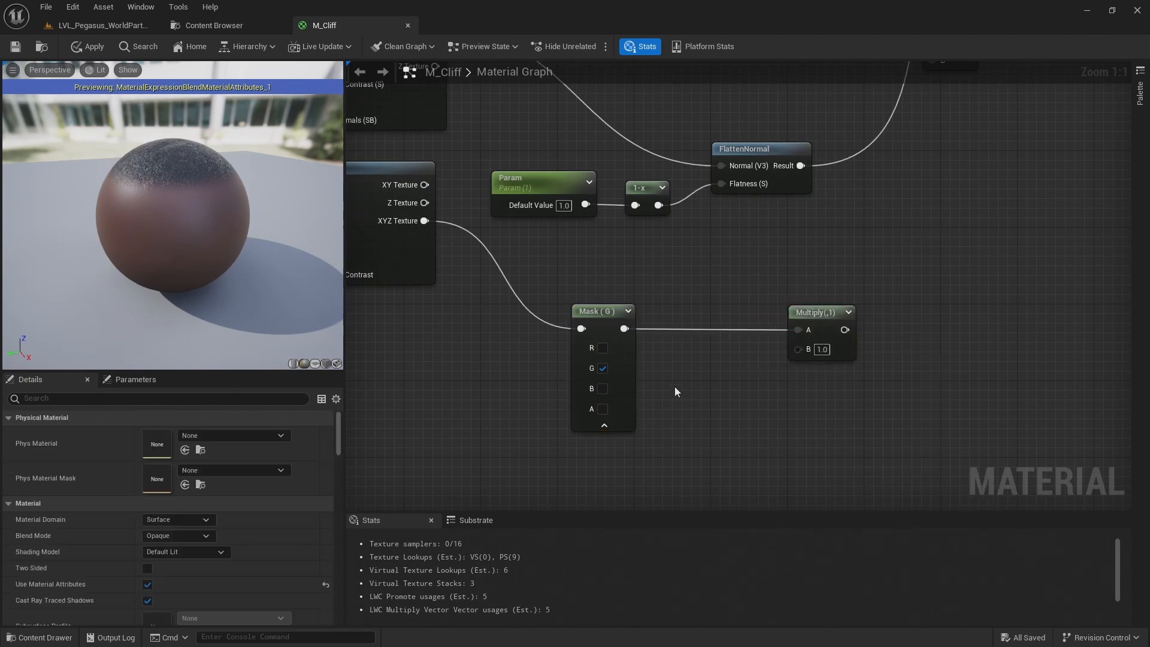
# Add a scalar parameter named "1. Roughness Itensity" between the G mask and the Multiply node
pyautogui.press('s')
pyautogui.click(685, 378)
pyautogui.write('ssssss')
pyautogui.doubleClick(713, 386)
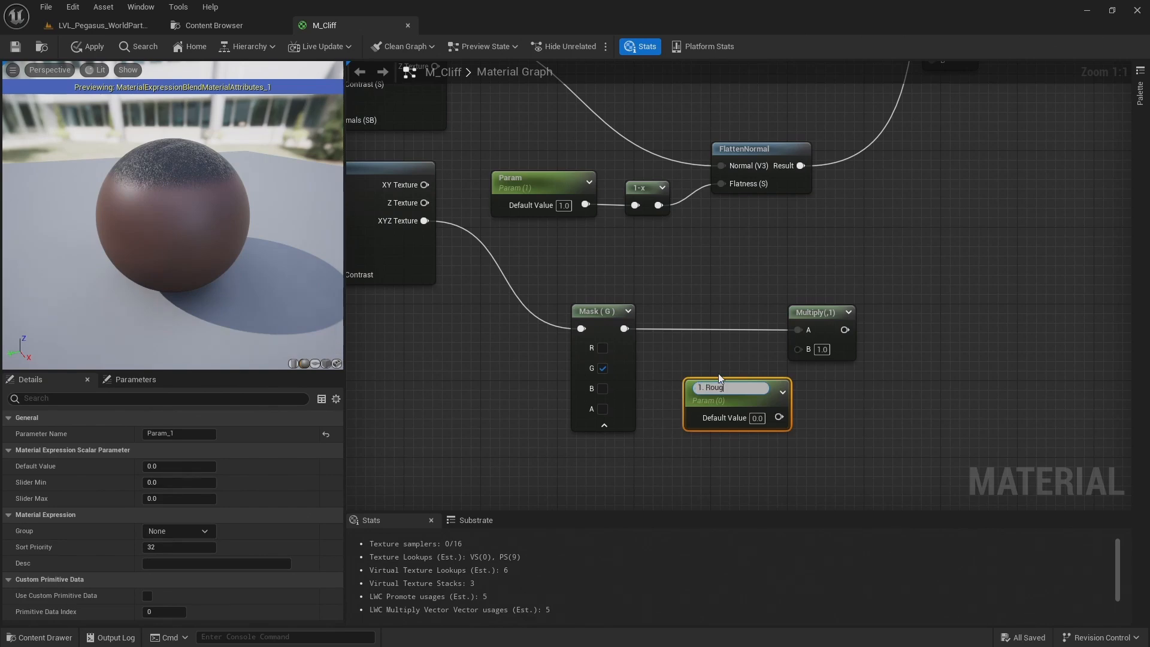
pyautogui.write('1. Roughness Itensity')
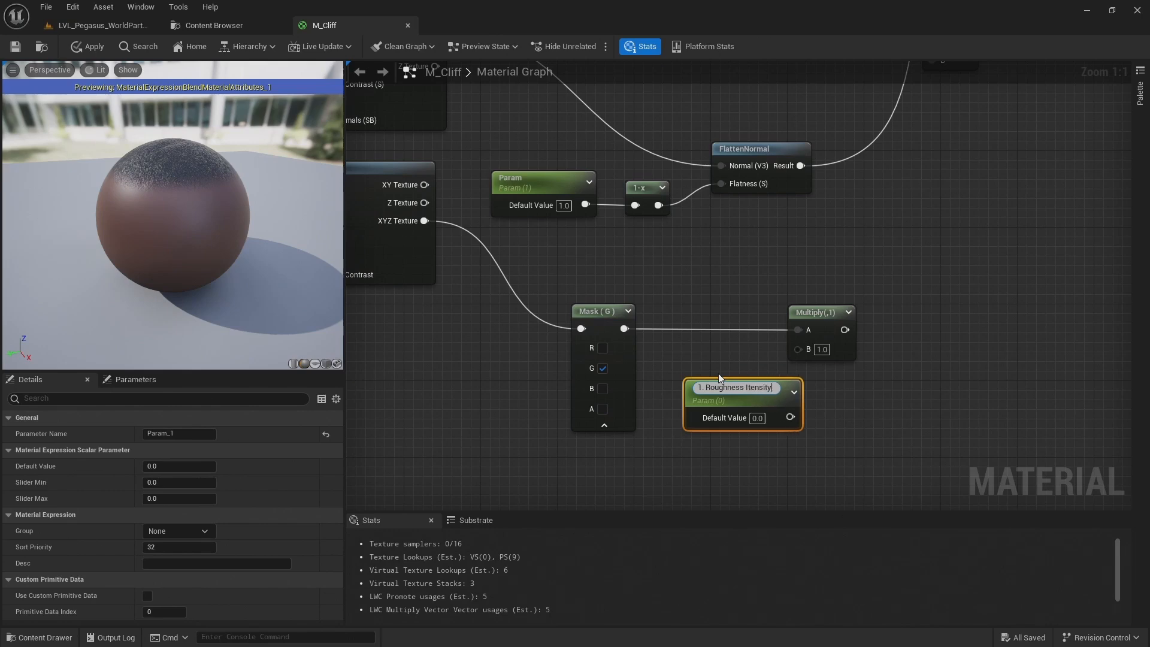
pyautogui.press('Return')
# Set the roughness parameter's default value to 1 and Slider Max to 2, and connect it to input B of Multiply
pyautogui.moveTo(823, 316); pyautogui.dragTo(842, 316)
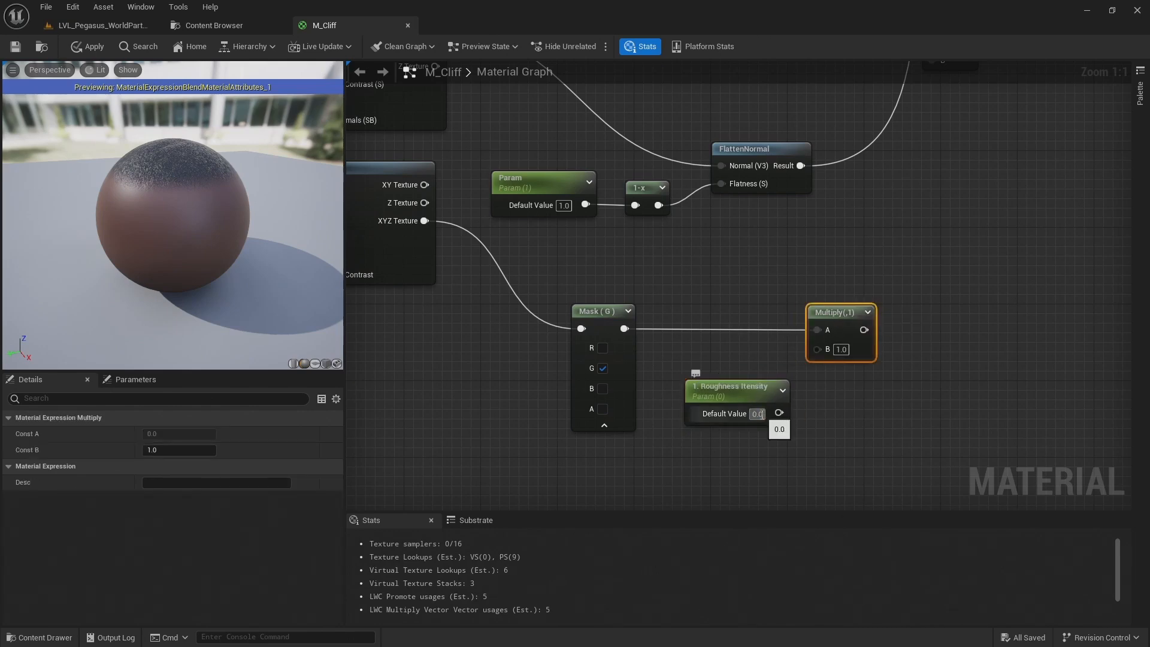
pyautogui.write('1')
pyautogui.moveTo(779, 412); pyautogui.dragTo(816, 353)
pyautogui.click(706, 415)
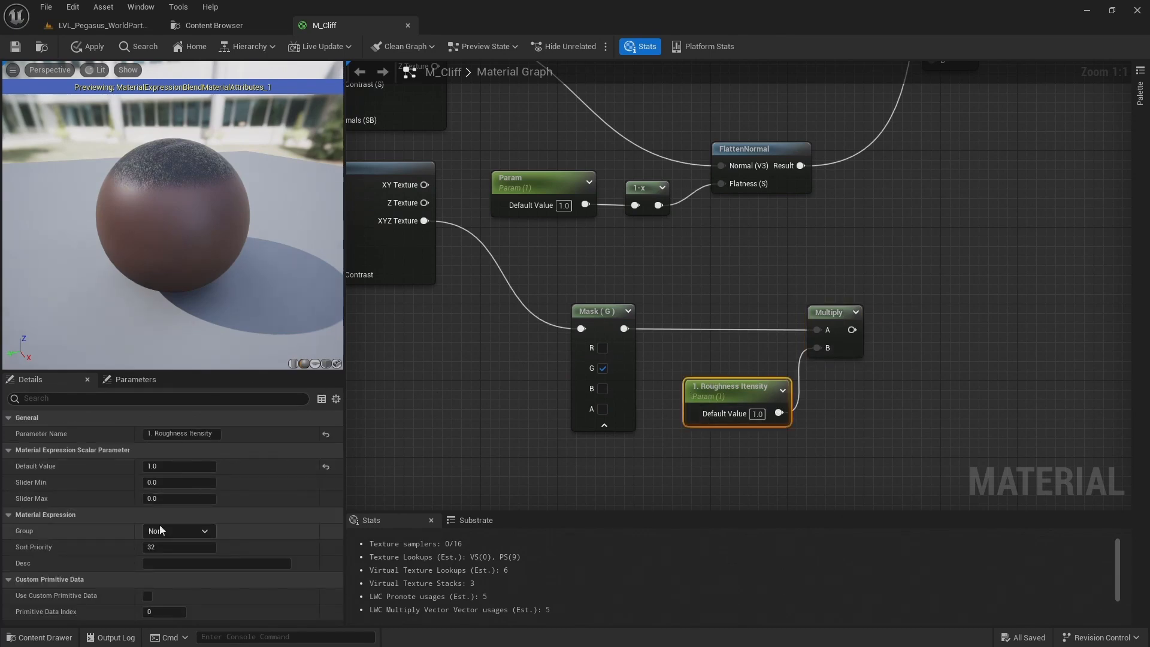
pyautogui.click(162, 501)
pyautogui.write('2')
pyautogui.press('Return')
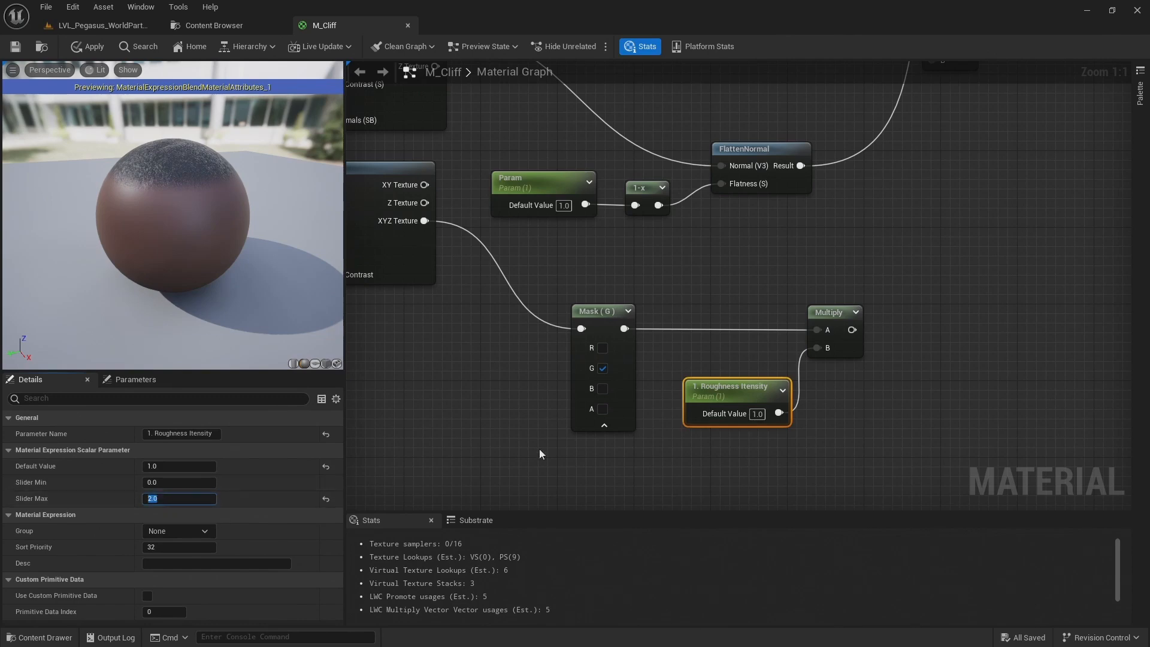
# Rename the flatness parameter "1. Normal Intesnity", put it and the roughness parameter in the base colour parameters' group, and check the parameter list
pyautogui.click(542, 183)
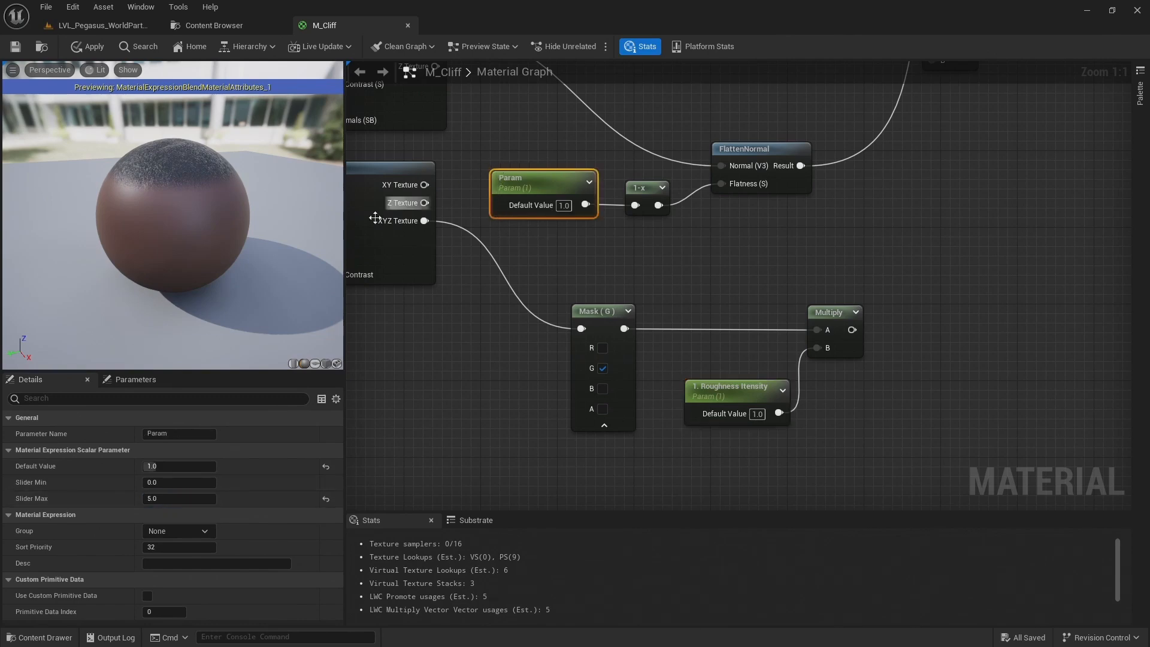
pyautogui.click(185, 431)
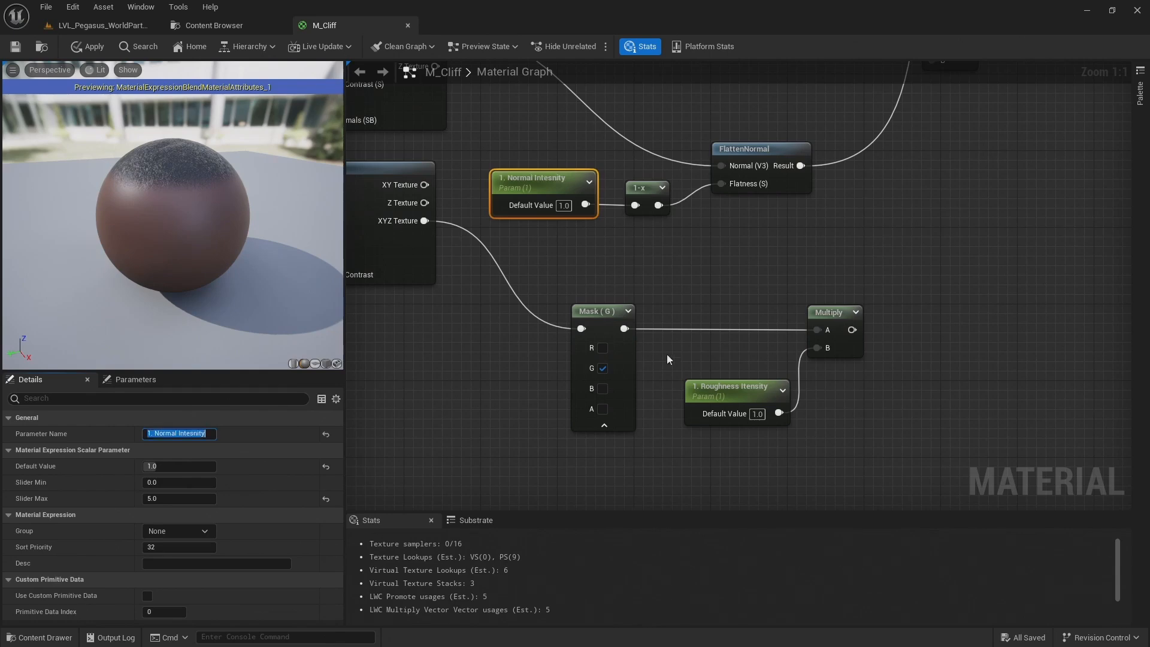
pyautogui.keyDown('shift'); pyautogui.click(737, 400); pyautogui.keyUp('shift')
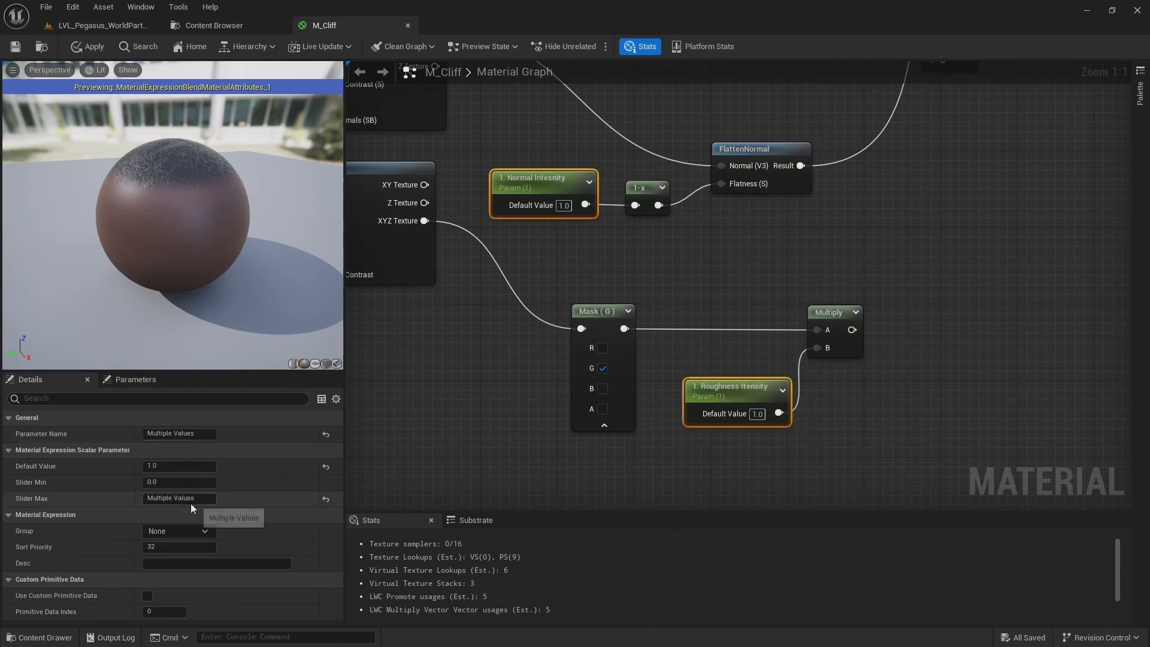
pyautogui.click(197, 528)
pyautogui.click(183, 552)
pyautogui.click(457, 347)
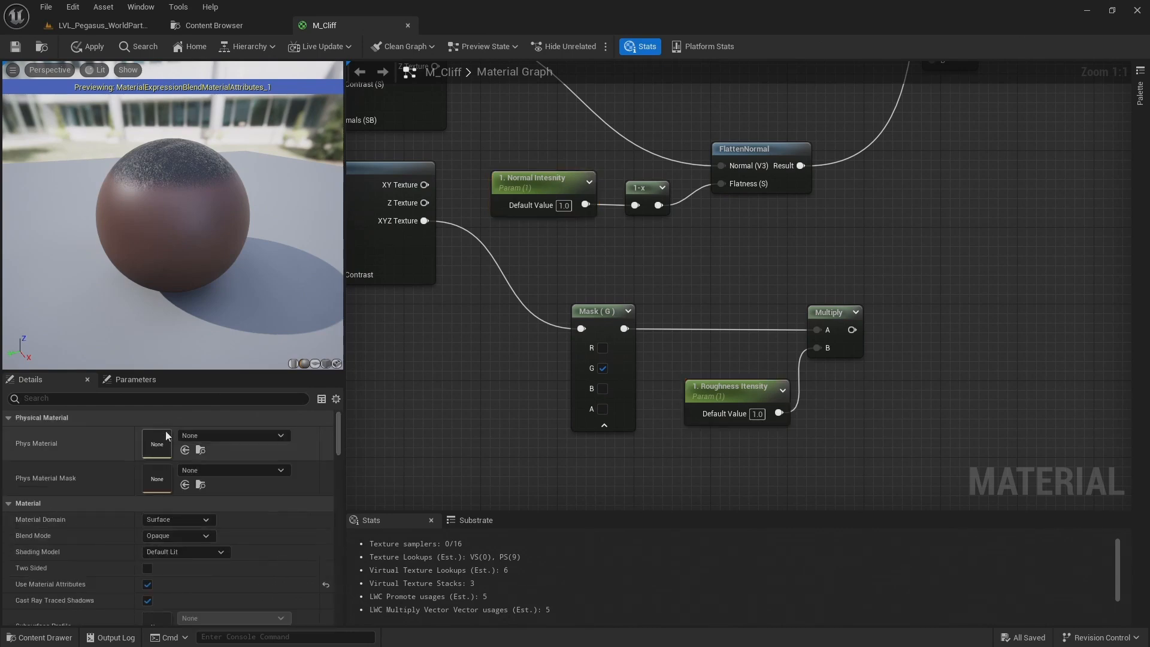
pyautogui.click(150, 380)
pyautogui.moveTo(182, 369); pyautogui.dragTo(194, 213)
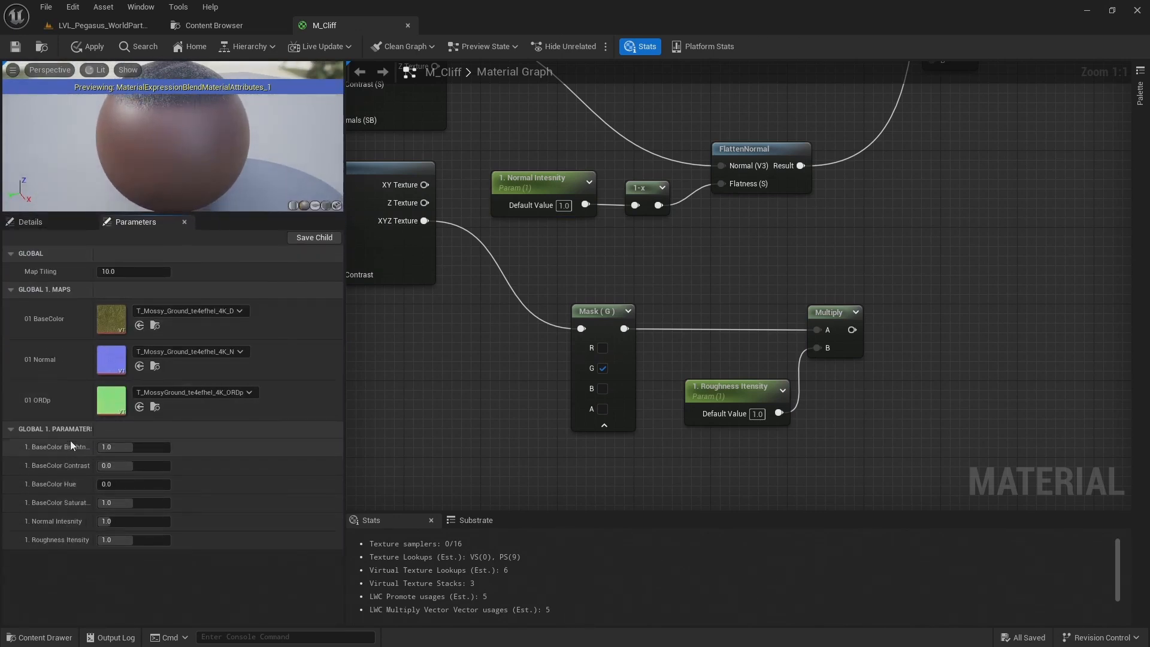
pyautogui.click(80, 219)
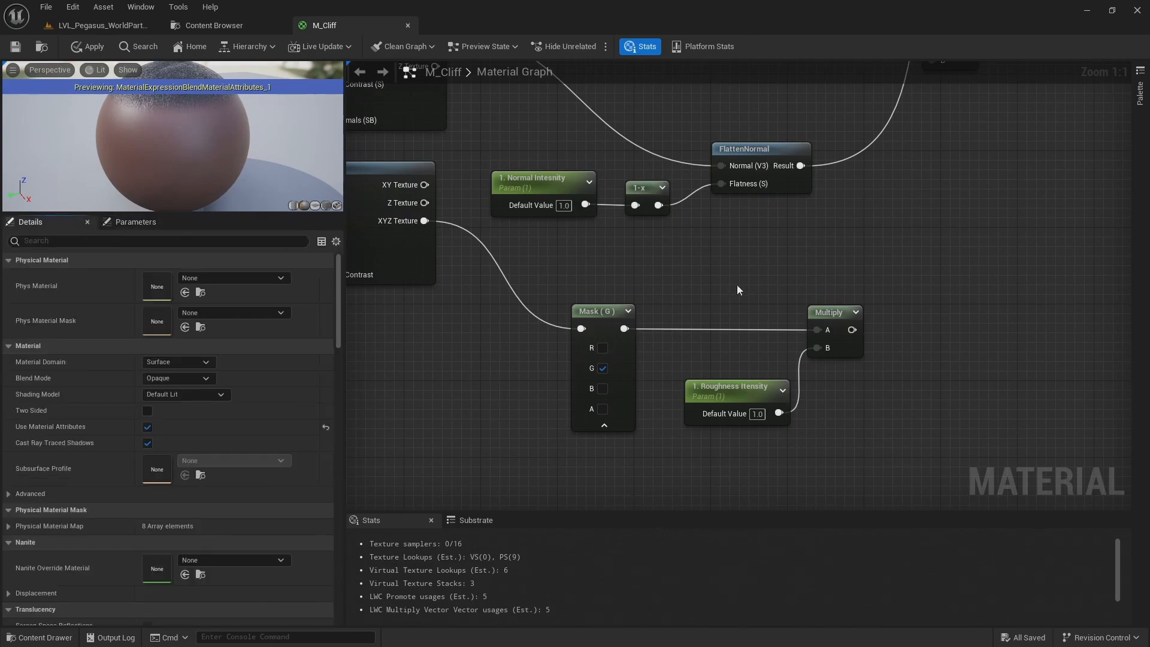
# Connect the roughness Multiply output to Roughness on MakeMaterialAttributes and move that node farther from the base colour chain
pyautogui.scroll(-4, 688, 286)
pyautogui.moveTo(869, 285); pyautogui.dragTo(691, 362, button='right')
pyautogui.moveTo(678, 393); pyautogui.dragTo(804, 124)
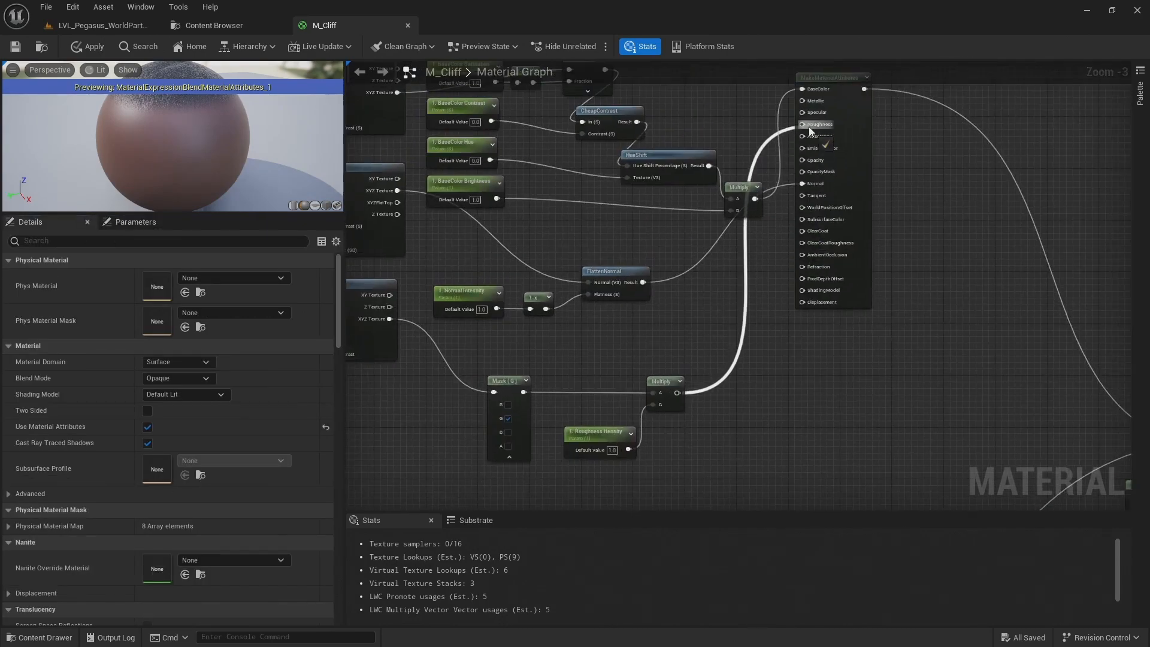
pyautogui.scroll(3, 806, 126)
pyautogui.moveTo(855, 175); pyautogui.dragTo(985, 182)
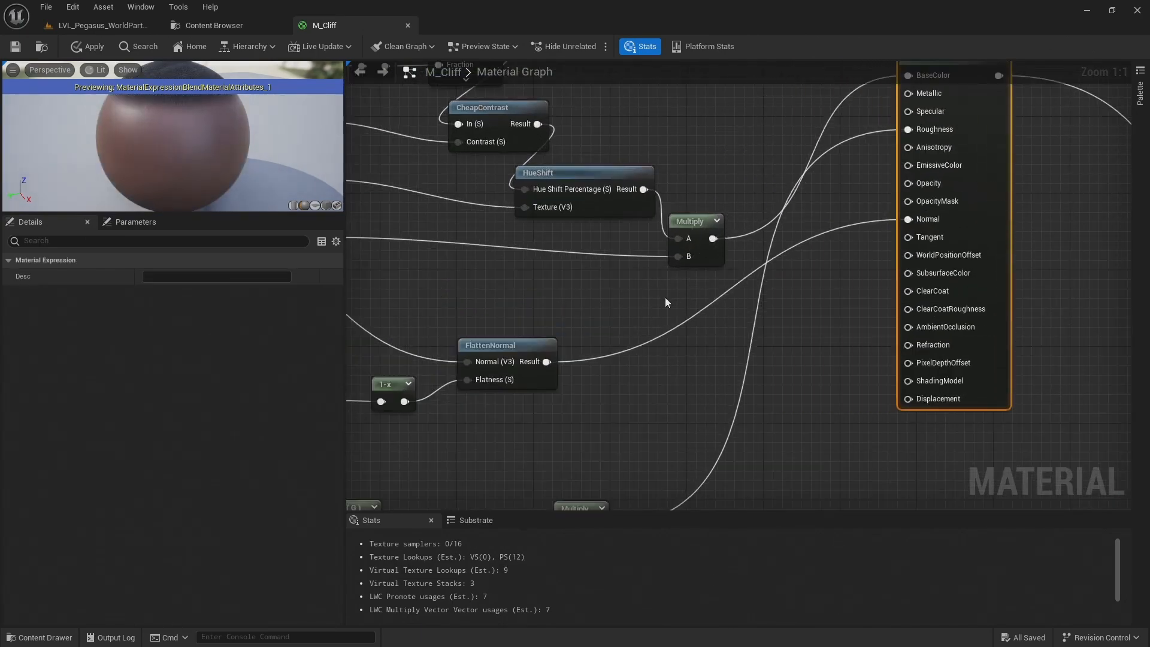
# Space out the BaseColor, Normal and ORDp texture rows vertically so each lines up with its parameter chain
pyautogui.scroll(-5, 693, 285)
pyautogui.scroll(-1, 829, 289)
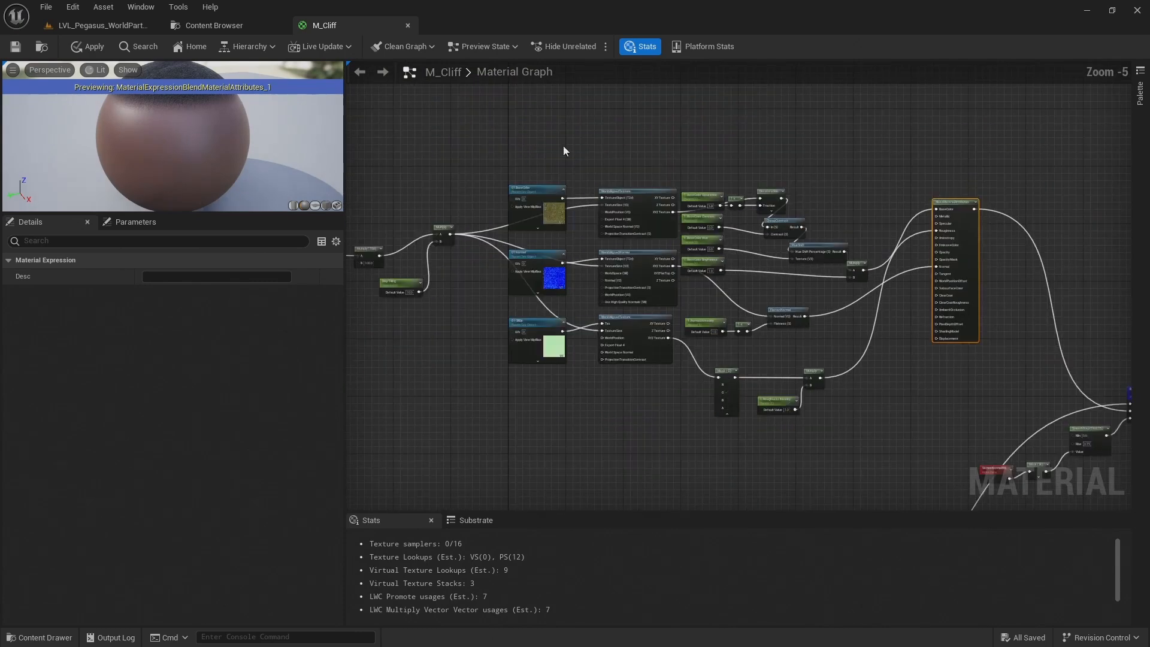
pyautogui.scroll(1, 598, 199)
pyautogui.moveTo(759, 283); pyautogui.dragTo(757, 258, button='right')
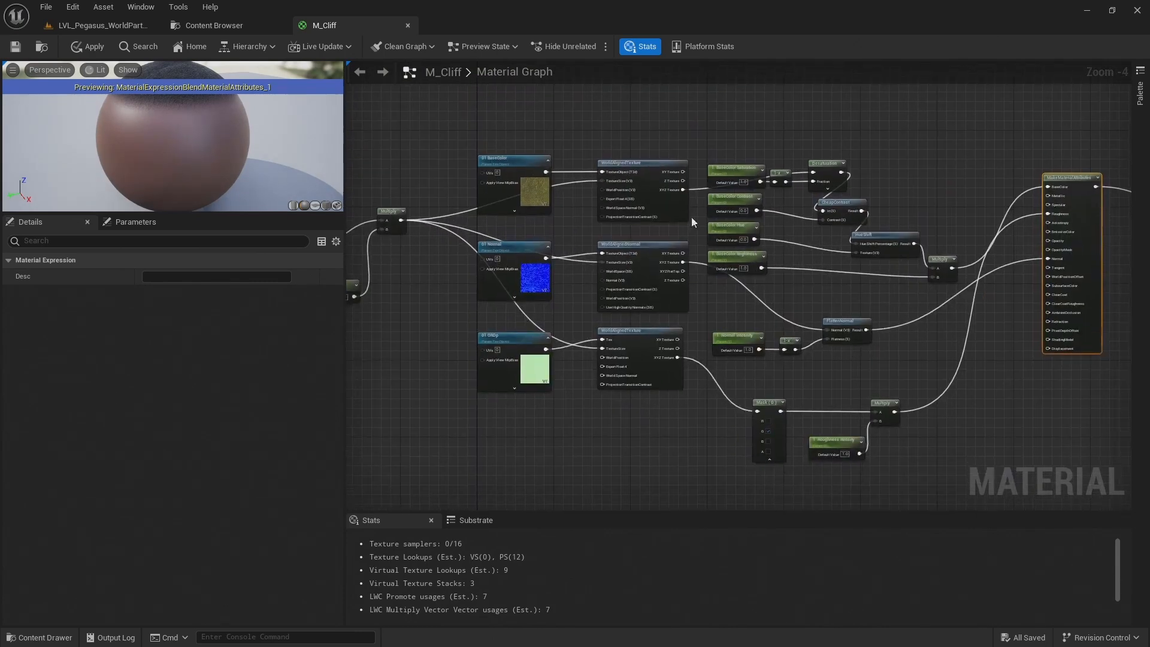
pyautogui.moveTo(497, 126); pyautogui.dragTo(642, 134)
pyautogui.moveTo(601, 207); pyautogui.dragTo(497, 363)
pyautogui.moveTo(638, 333); pyautogui.dragTo(634, 363)
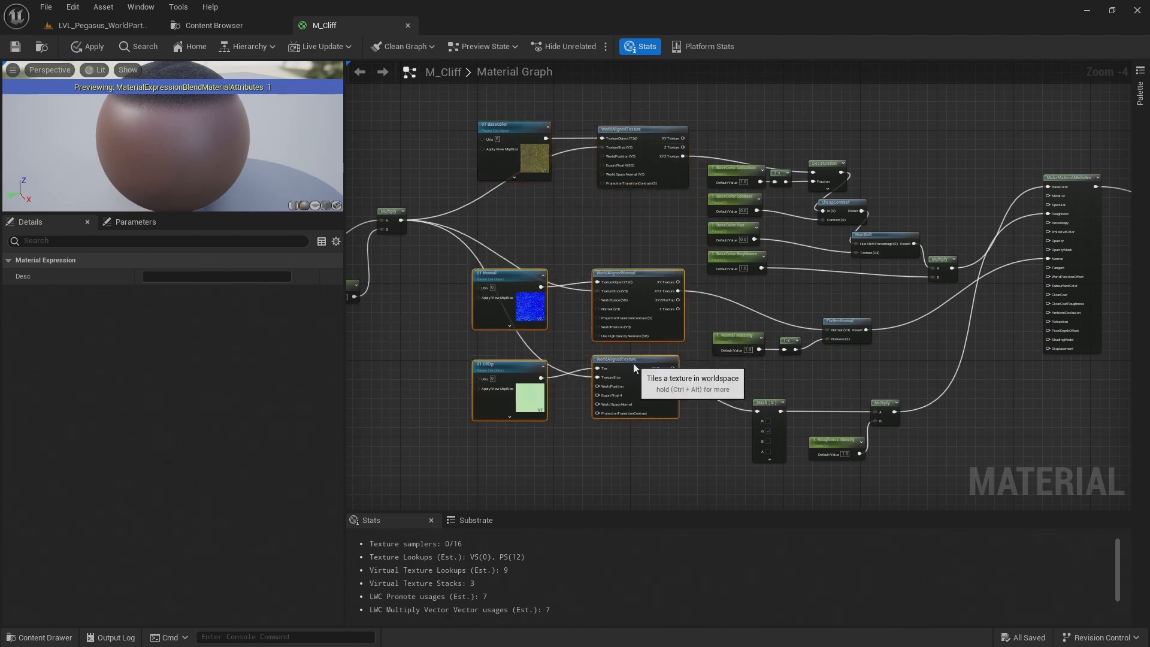
pyautogui.moveTo(399, 362); pyautogui.dragTo(648, 433)
pyautogui.moveTo(656, 367); pyautogui.dragTo(656, 386)
pyautogui.click(817, 359)
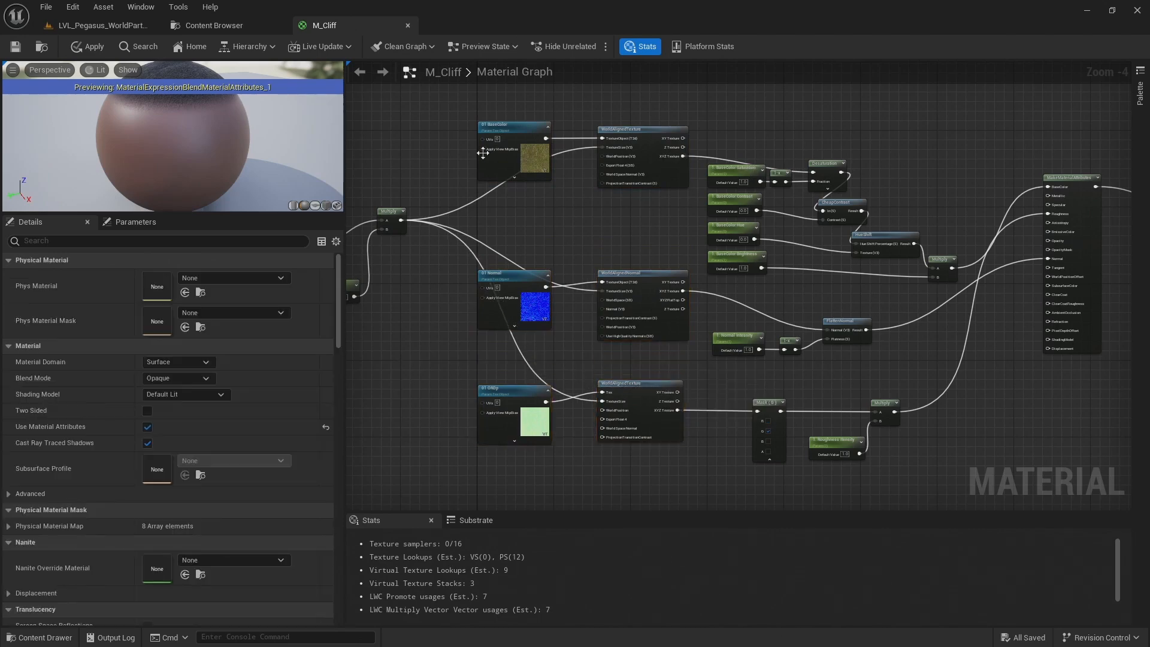
# Save the M_Cliff material and check the cliff's appearance in the LVL_Pegasus_WorldPartition level
pyautogui.click(15, 47)
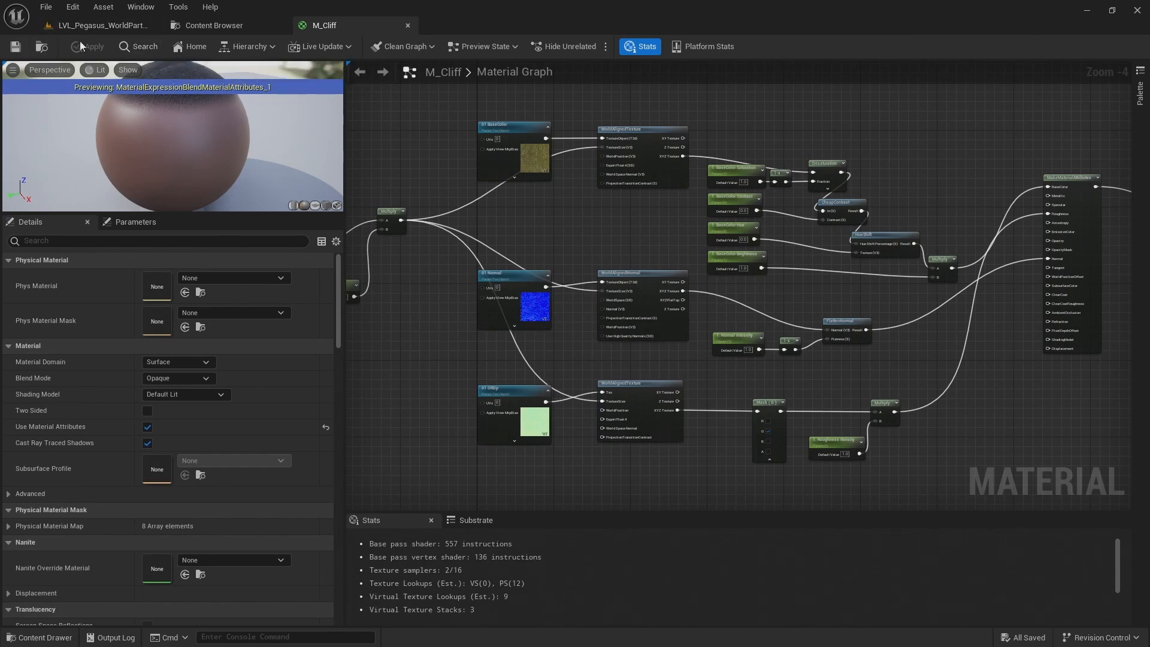
pyautogui.click(120, 24)
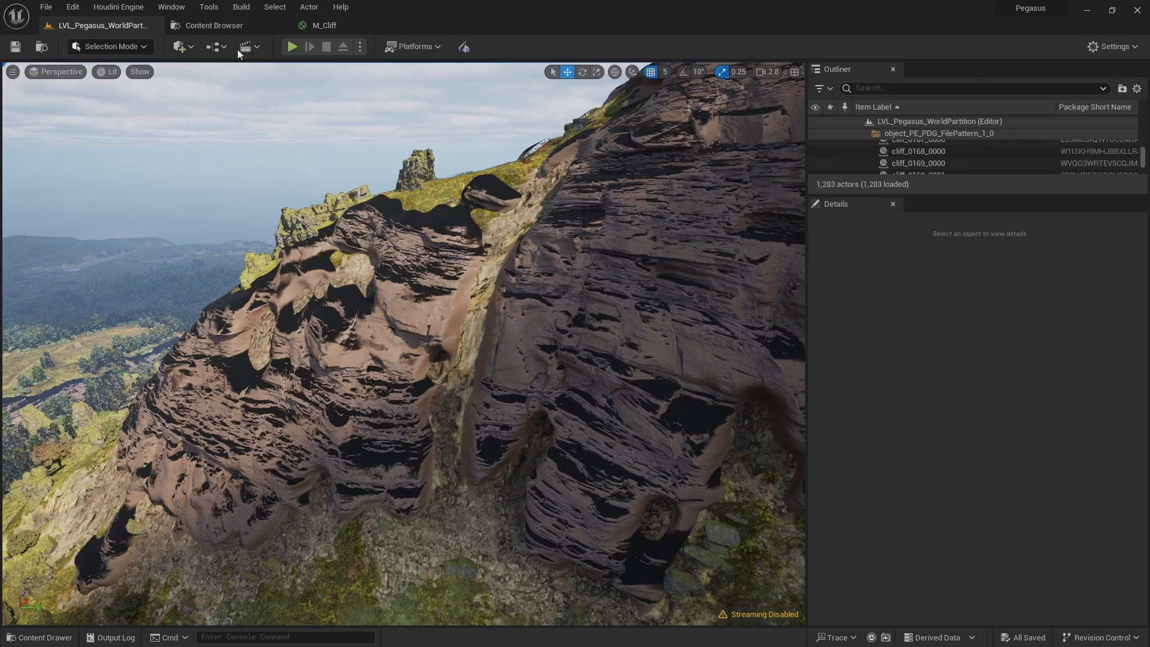
pyautogui.click(309, 27)
# Delete the CheapContrast node and add a CheapContrast_RGB node fed by the Desaturation output
pyautogui.click(794, 192)
pyautogui.scroll(3, 795, 193)
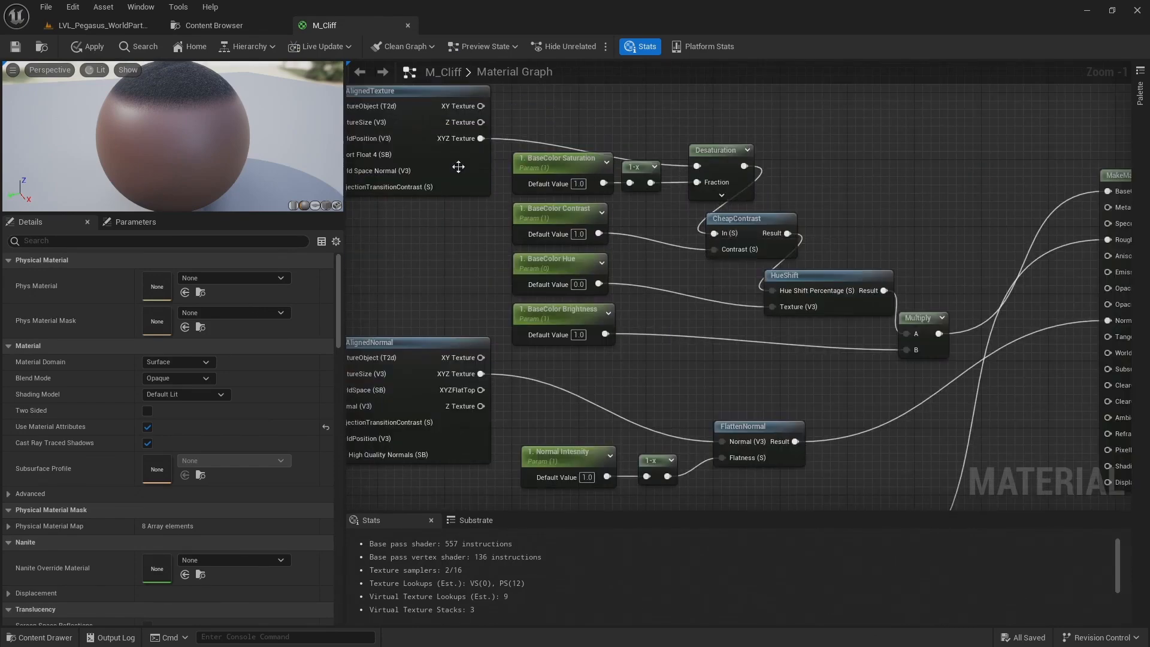
pyautogui.moveTo(436, 150); pyautogui.dragTo(402, 157, button='right')
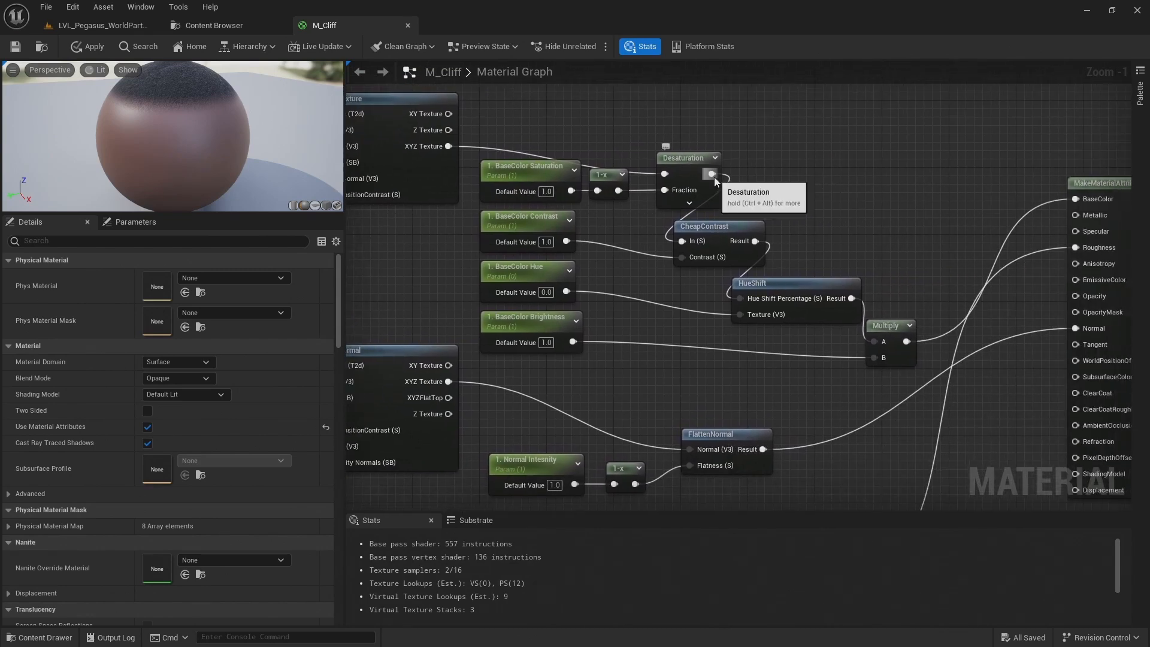
pyautogui.click(736, 229)
pyautogui.press('Delete')
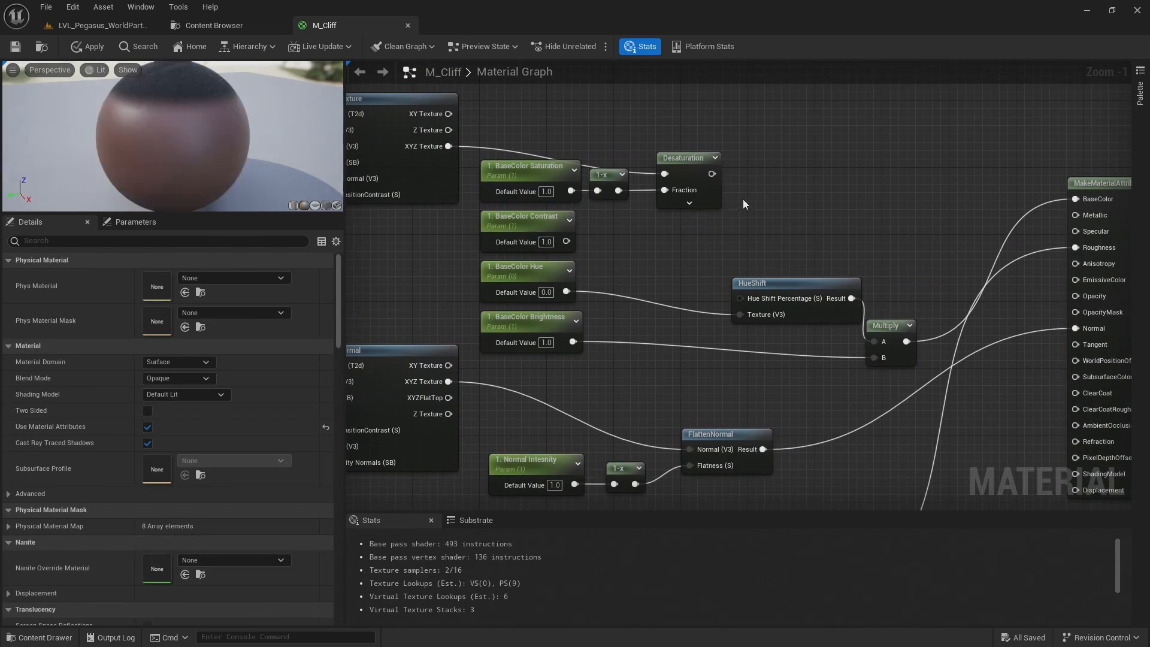
pyautogui.moveTo(712, 173); pyautogui.dragTo(822, 178)
pyautogui.write('rgb con')
pyautogui.press('Return')
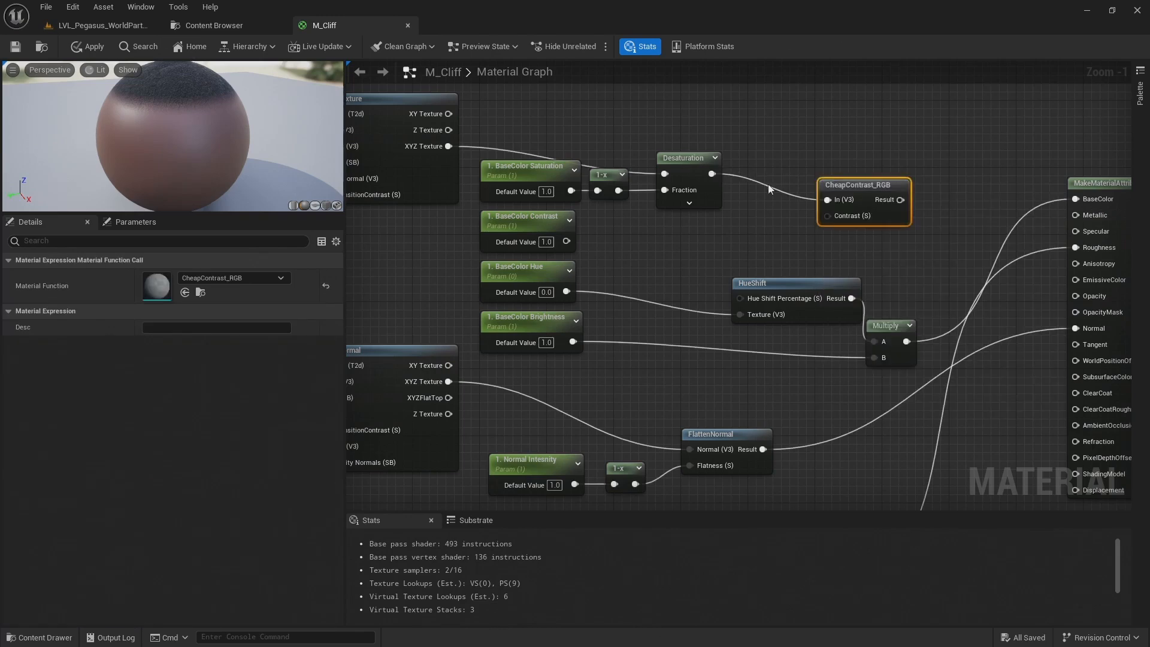
# Place CheapContrast_RGB beneath Desaturation, wiring BaseColor Contrast into Contrast and its Result into HueShift's Hue Shift Percentage
pyautogui.moveTo(825, 180); pyautogui.dragTo(671, 219)
pyautogui.moveTo(566, 241); pyautogui.dragTo(673, 256)
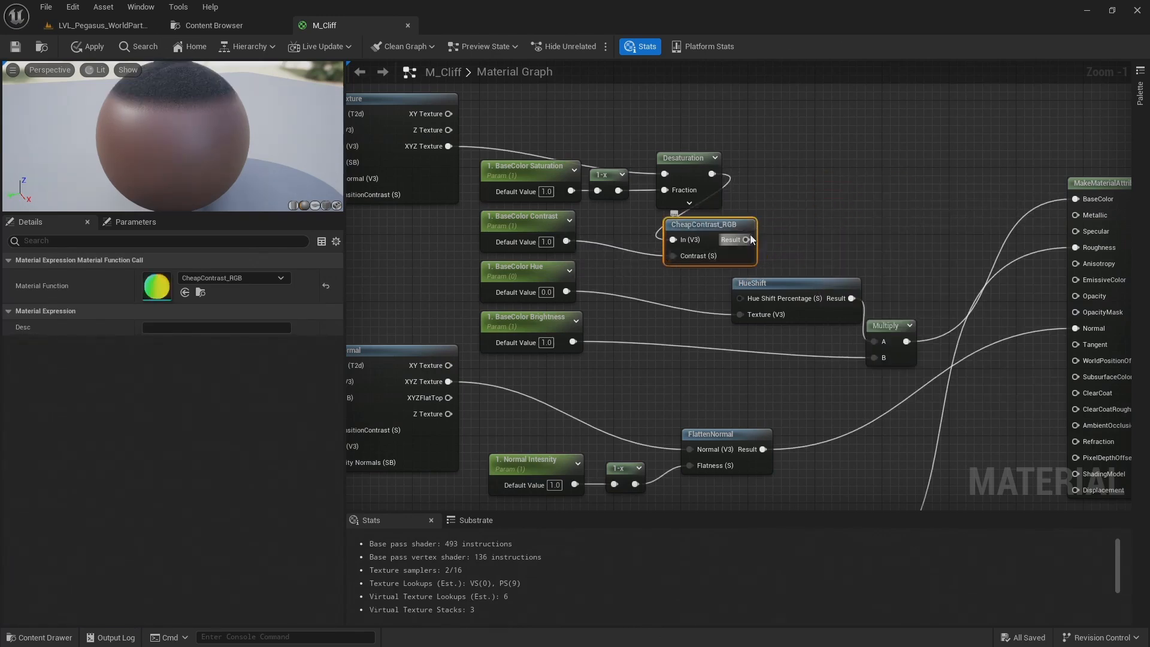
pyautogui.moveTo(746, 239); pyautogui.dragTo(739, 298)
pyautogui.hotkey('ctrl', 'z')
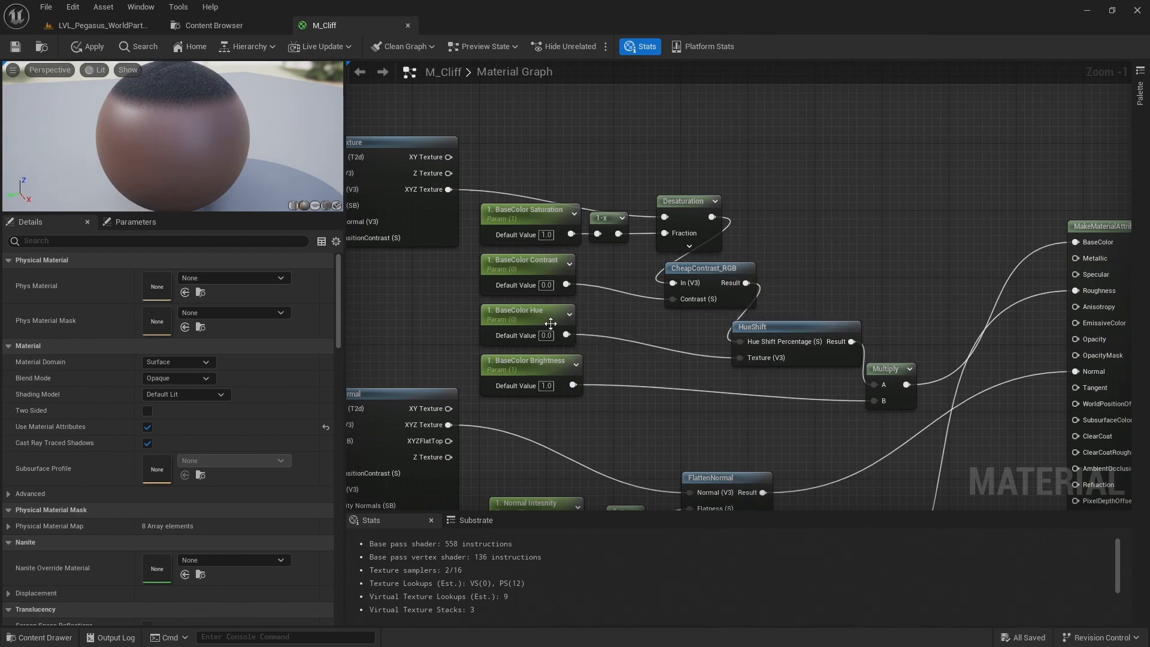
# Rewire CheapContrast_RGB's Result to HueShift's Texture and BaseColor Hue to Hue Shift Percentage, and save the material to check it in the level
pyautogui.moveTo(750, 292); pyautogui.dragTo(739, 358)
pyautogui.moveTo(567, 335); pyautogui.dragTo(740, 342)
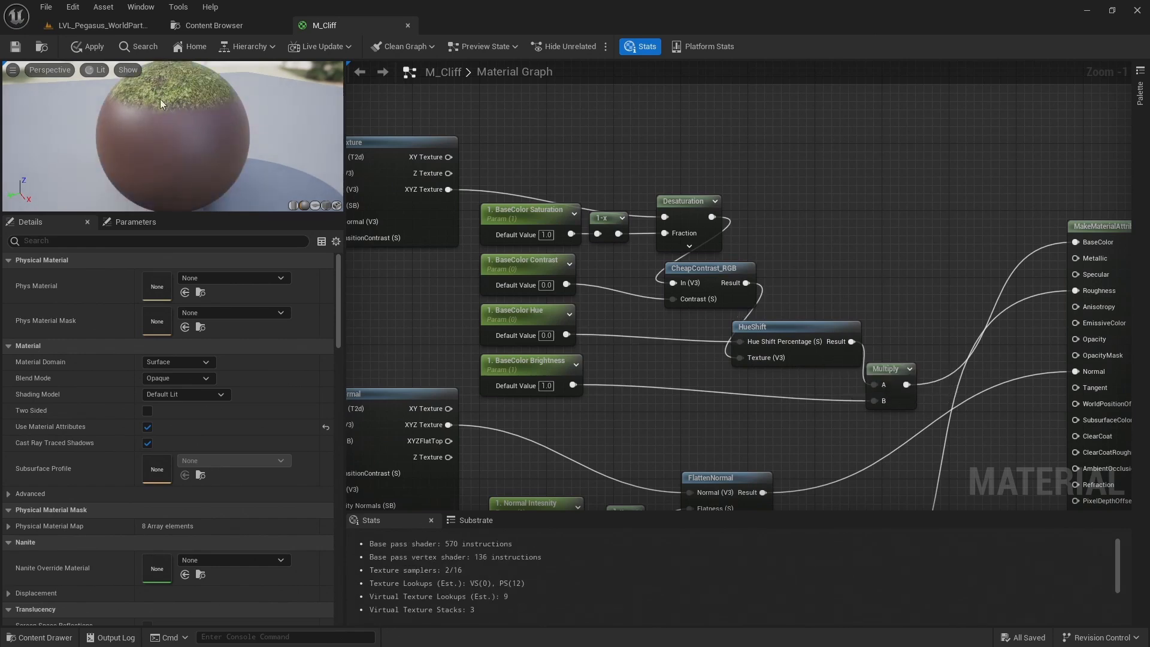
pyautogui.click(16, 48)
pyautogui.click(111, 23)
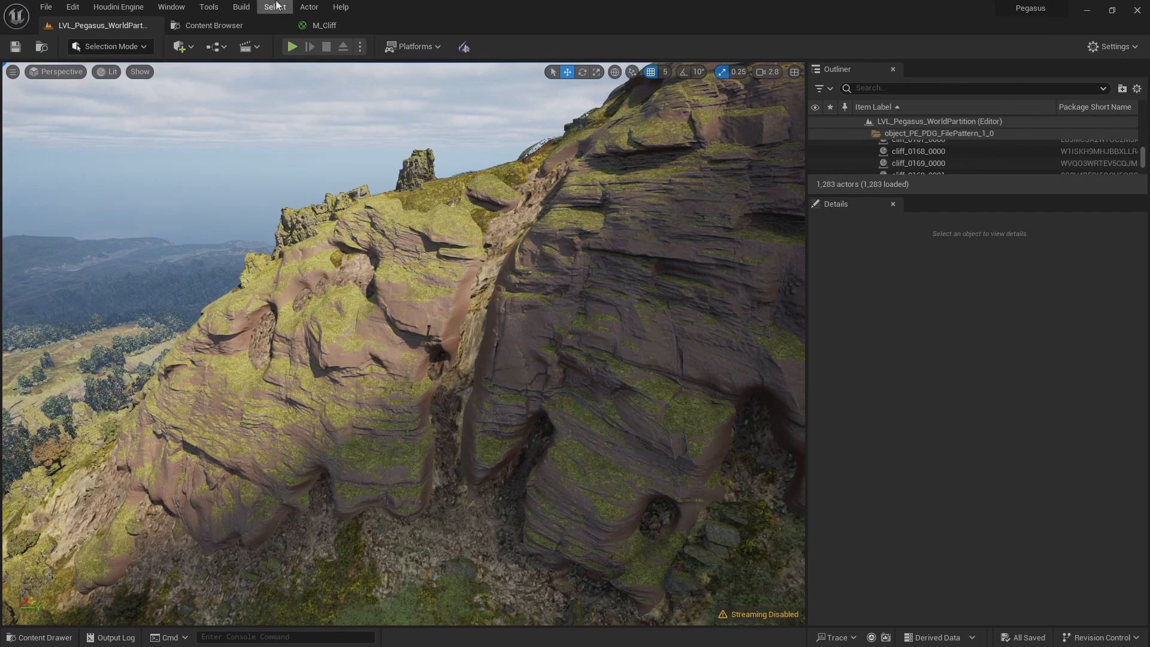
# In the M_Cliff graph, select and copy the mossy layer's nodes from the texture objects through MakeMaterialAttributes
pyautogui.click(316, 25)
pyautogui.scroll(-6, 667, 155)
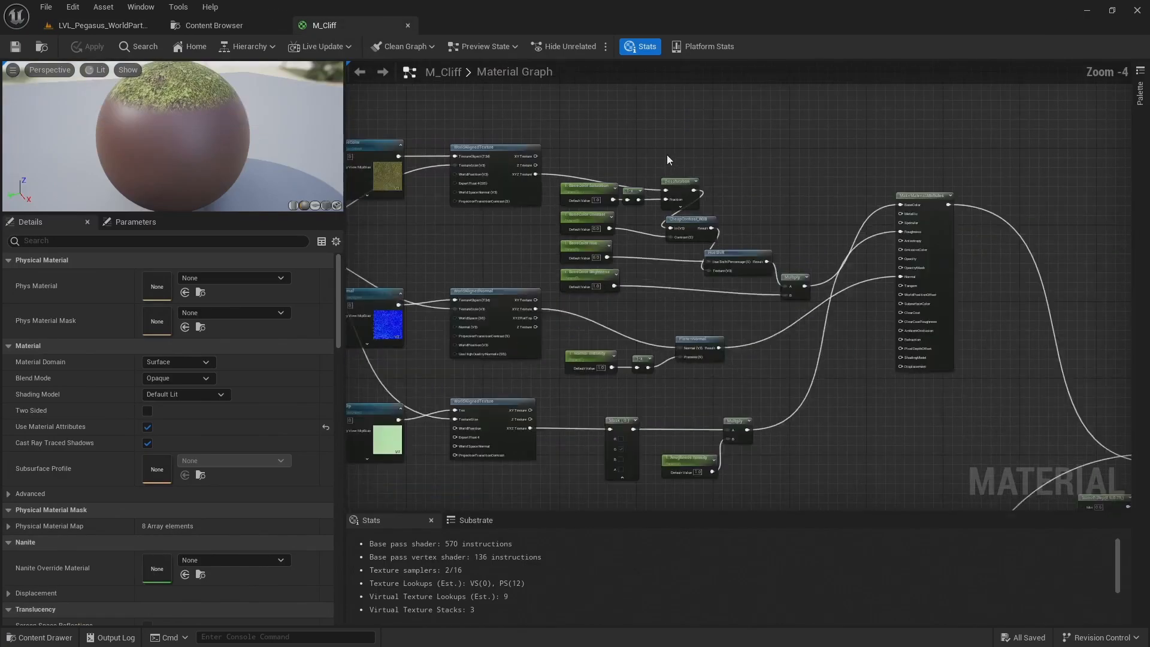
pyautogui.scroll(2, 667, 155)
pyautogui.scroll(-2, 627, 130)
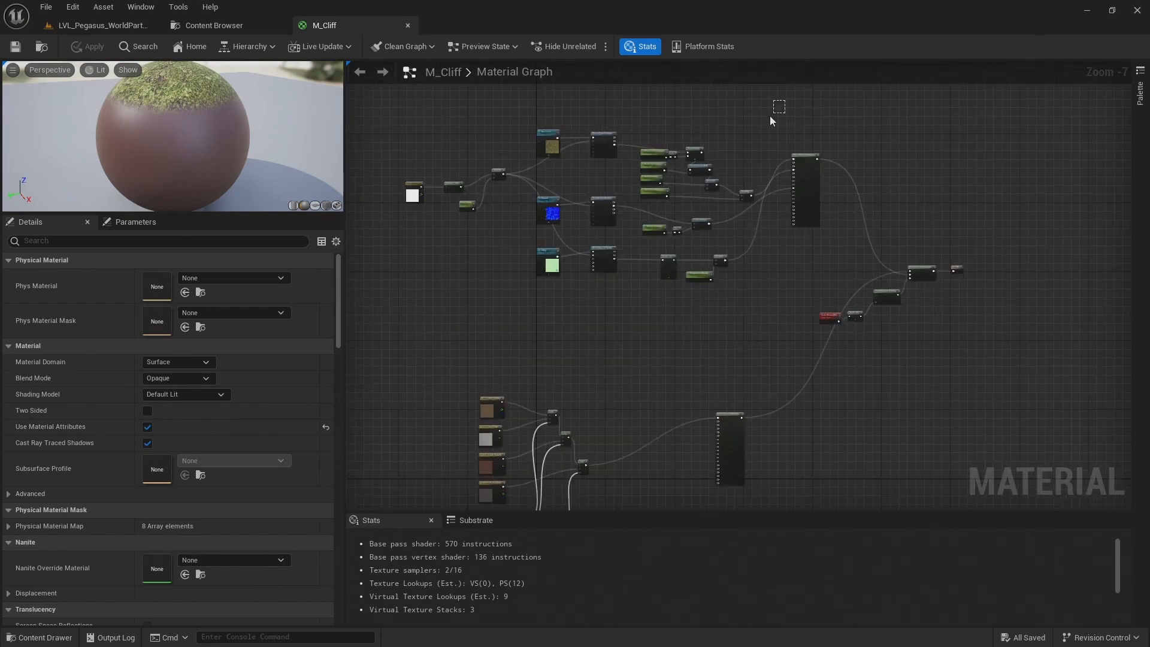
pyautogui.moveTo(618, 253); pyautogui.dragTo(526, 293)
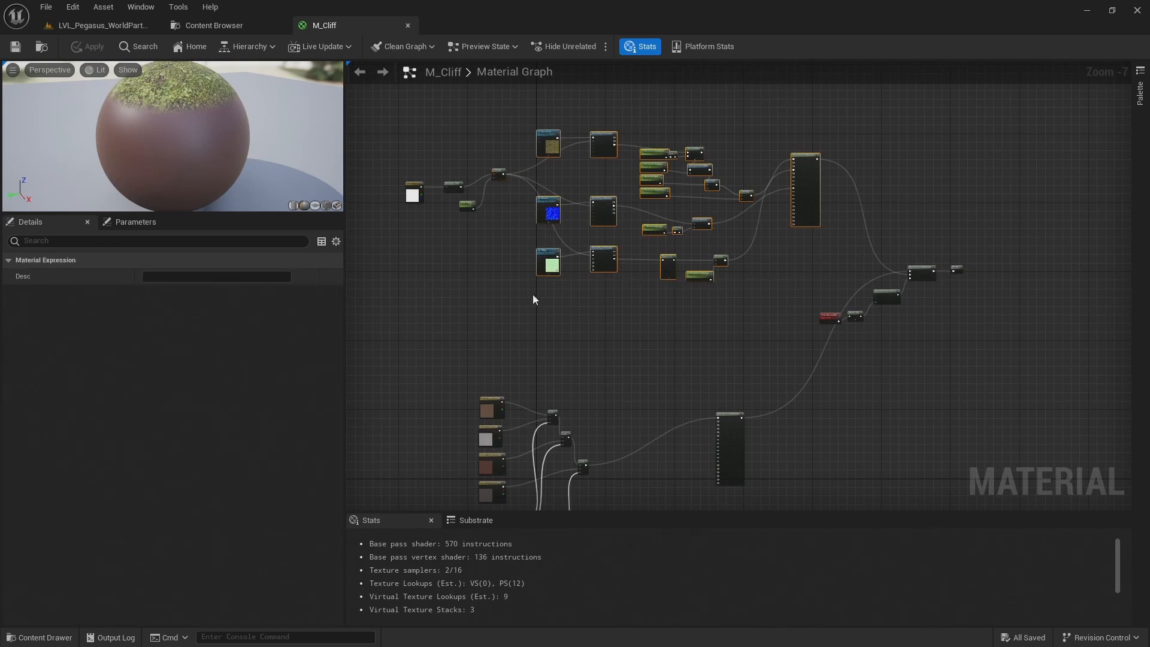
# Move the lower rock colour layer, including its MakeMaterialAttributes node, down to free space beneath the mossy layer
pyautogui.moveTo(703, 347); pyautogui.dragTo(735, 240, button='right')
pyautogui.moveTo(492, 274); pyautogui.dragTo(530, 372)
pyautogui.moveTo(767, 349); pyautogui.dragTo(807, 464)
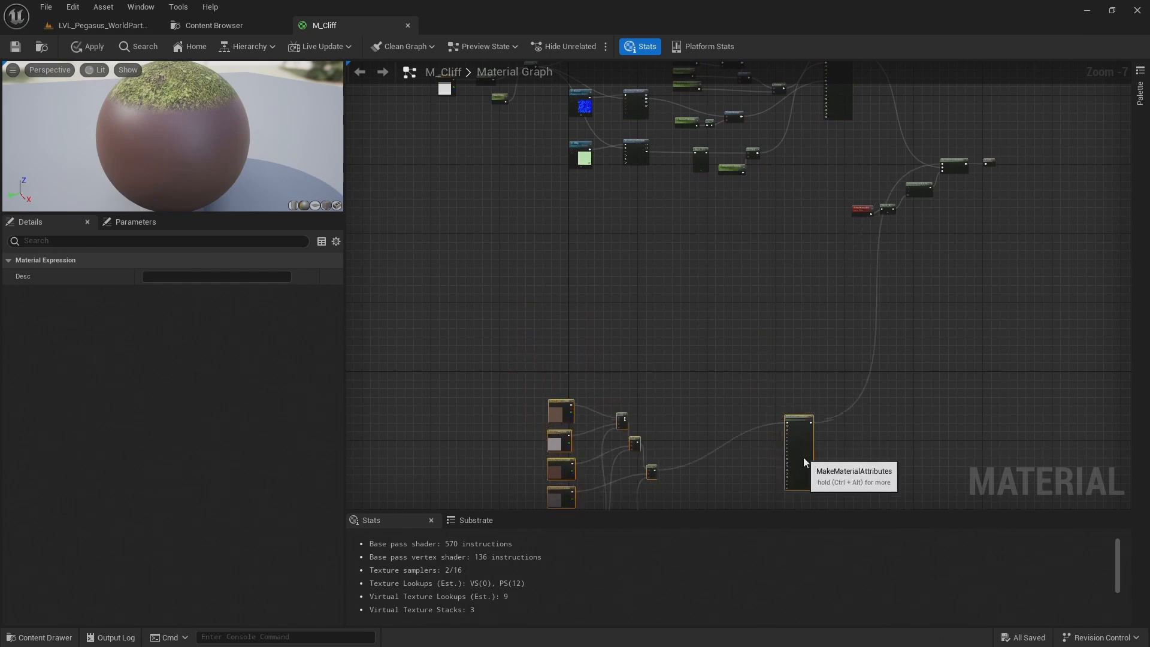
# Paste the copied mossy layer and place it between the original mossy layer and the lower colour layer
pyautogui.click(756, 295)
pyautogui.hotkey('ctrl', 'v')
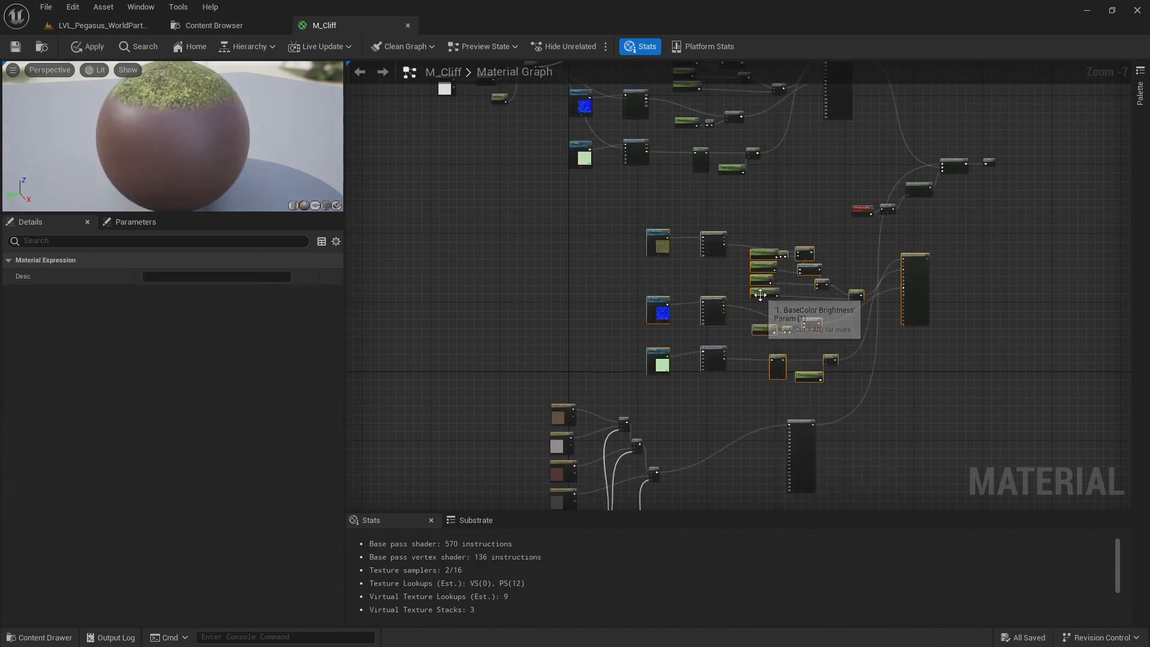
pyautogui.moveTo(926, 293); pyautogui.dragTo(810, 287)
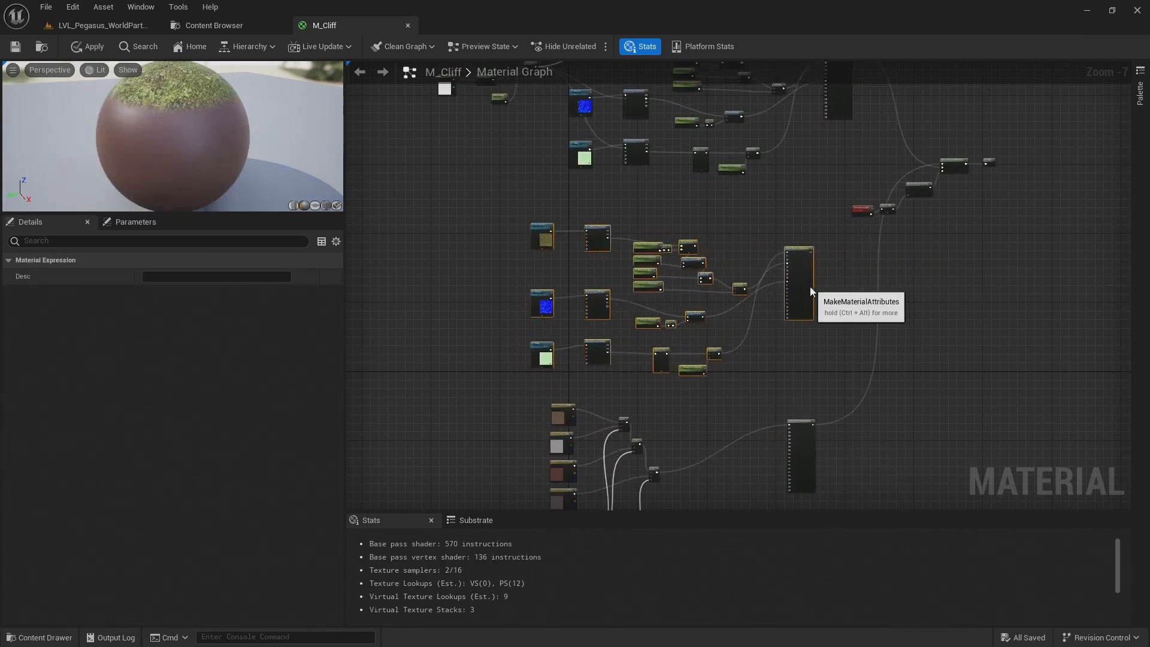
# Connect the pasted mossy layer's MakeMaterialAttributes output to the material blend in place of the lower colour layer
pyautogui.moveTo(753, 217); pyautogui.dragTo(659, 350)
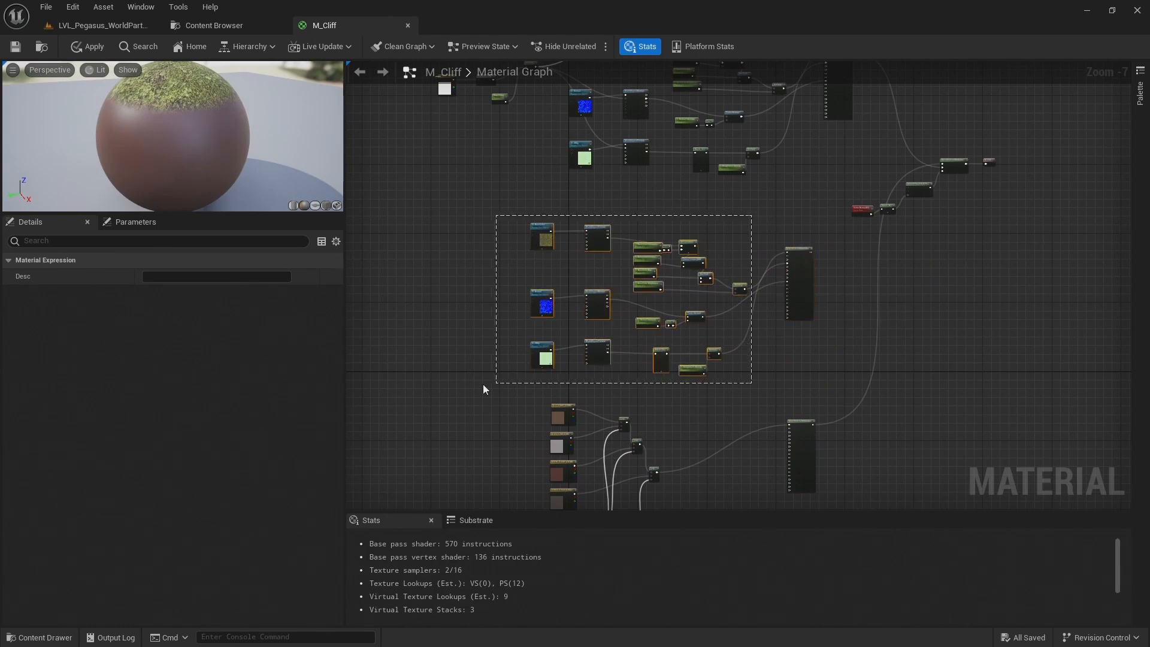
pyautogui.scroll(4, 868, 253)
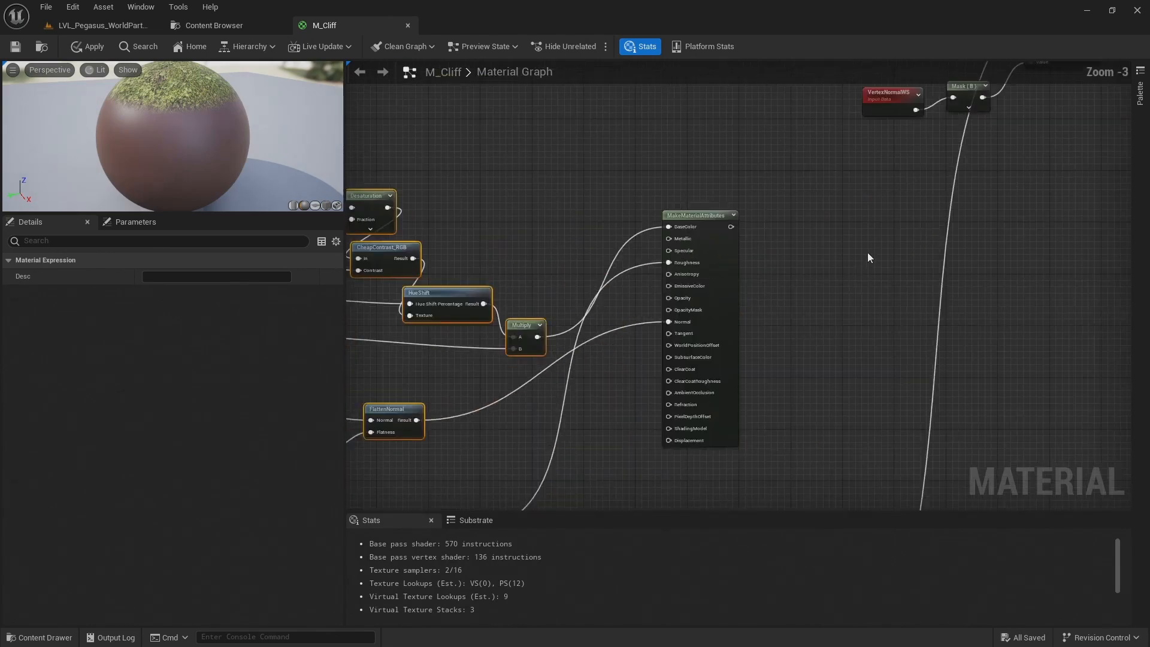
pyautogui.moveTo(868, 253); pyautogui.dragTo(717, 355, button='right')
pyautogui.moveTo(596, 363); pyautogui.dragTo(1000, 97)
pyautogui.moveTo(1054, 190); pyautogui.dragTo(1040, 254, button='right')
pyautogui.moveTo(791, 385); pyautogui.dragTo(1018, 102, button='right')
pyautogui.scroll(-2, 923, 293)
pyautogui.scroll(-1, 923, 292)
# Delete the lower colour layer's old MakeMaterialAttributes node and select its remaining colour nodes
pyautogui.moveTo(883, 402); pyautogui.dragTo(932, 298, button='right')
pyautogui.moveTo(972, 309); pyautogui.dragTo(944, 365)
pyautogui.moveTo(871, 422); pyautogui.dragTo(821, 416)
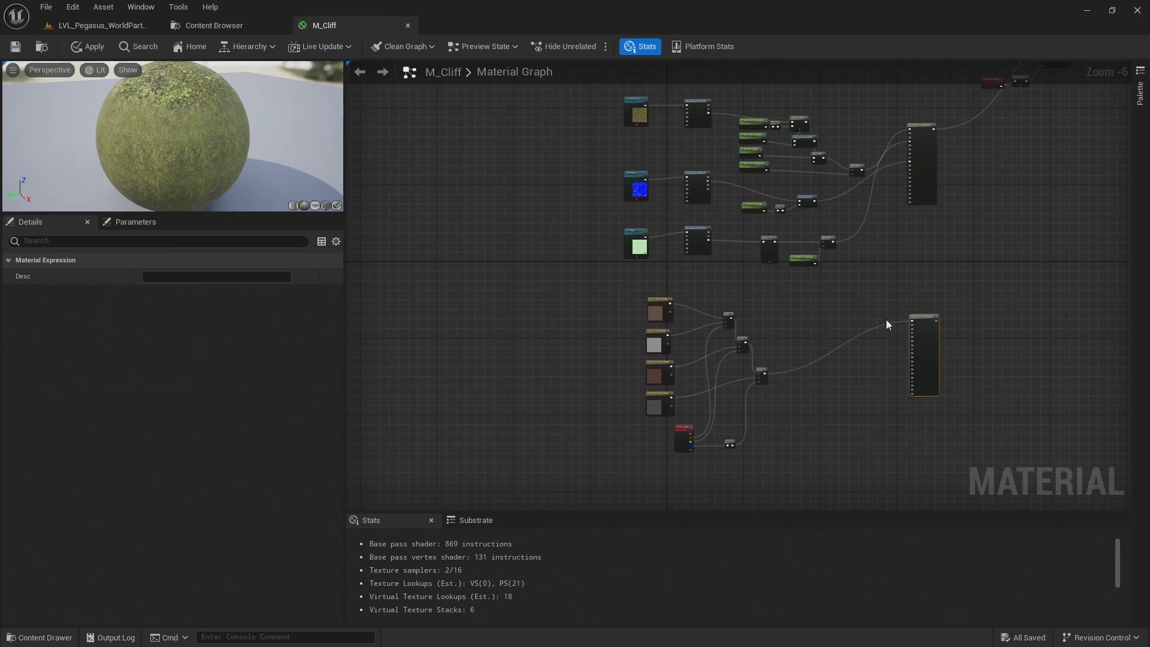
pyautogui.press('Delete')
pyautogui.moveTo(612, 491); pyautogui.dragTo(610, 494)
pyautogui.moveTo(588, 255); pyautogui.dragTo(573, 332, button='right')
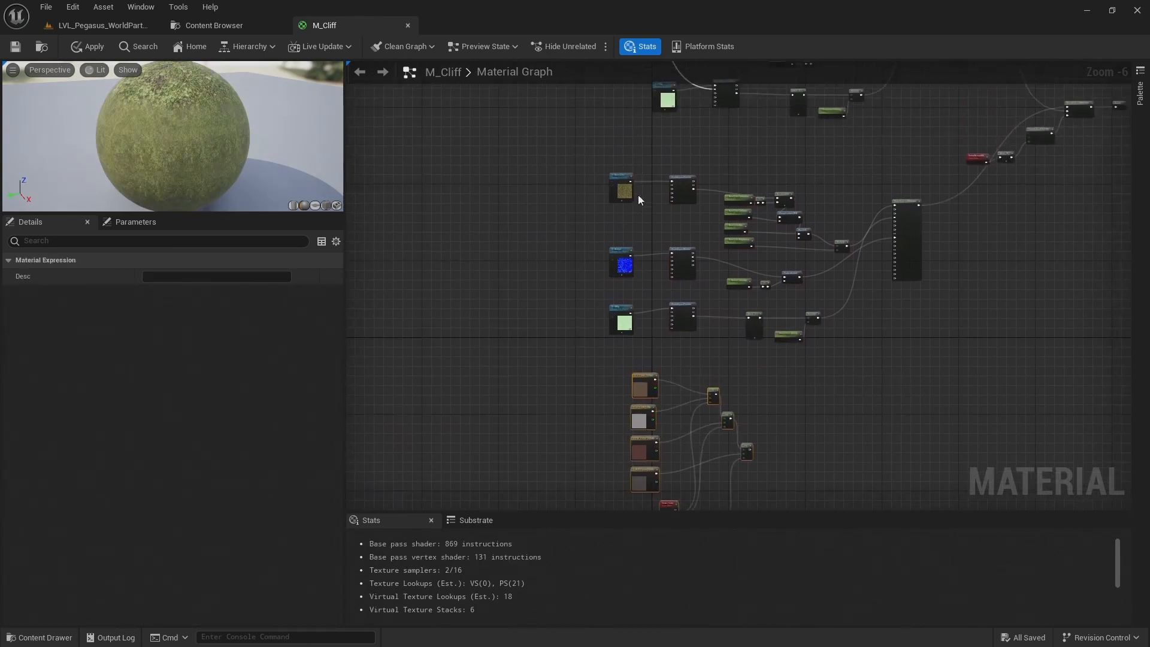
# Rename the pasted layer's three texture parameters to 02 BaseColor, 02 Normal and 02 ORDp
pyautogui.scroll(5, 638, 200)
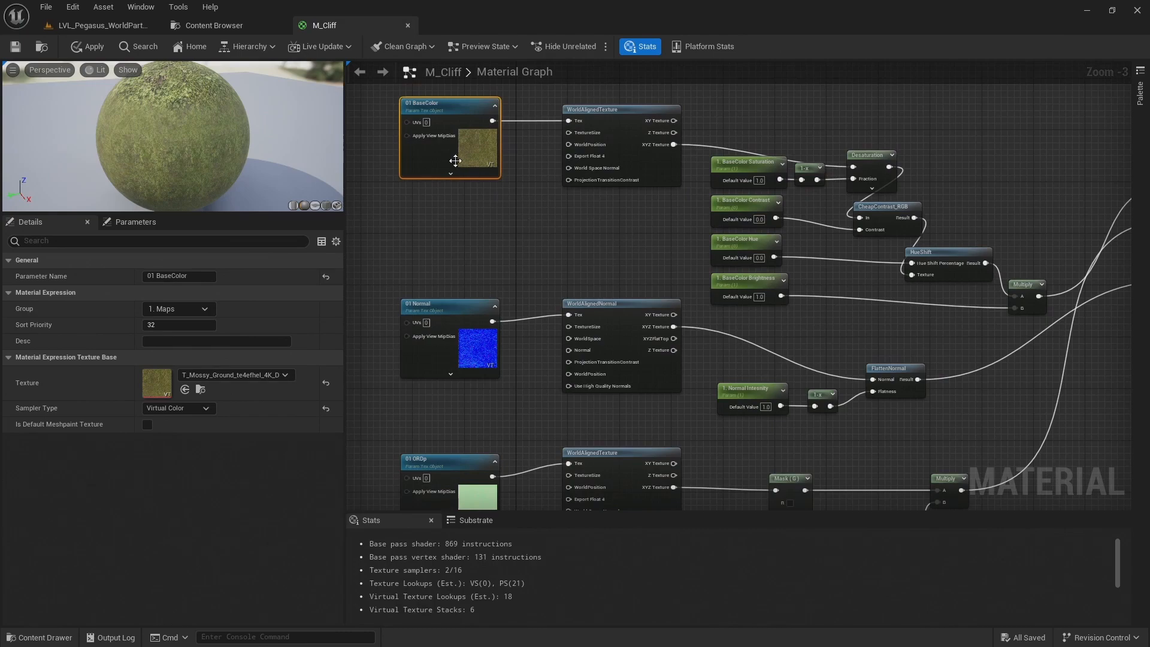
pyautogui.scroll(-1, 462, 209)
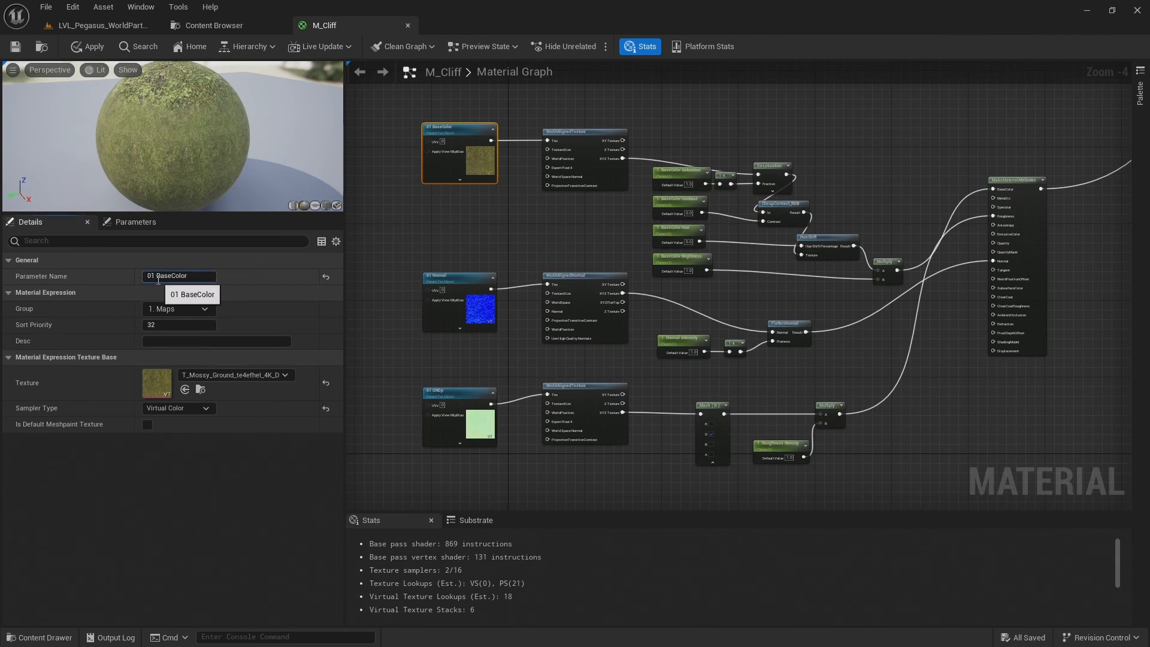
pyautogui.write('2')
pyautogui.press('Return')
pyautogui.click(447, 281)
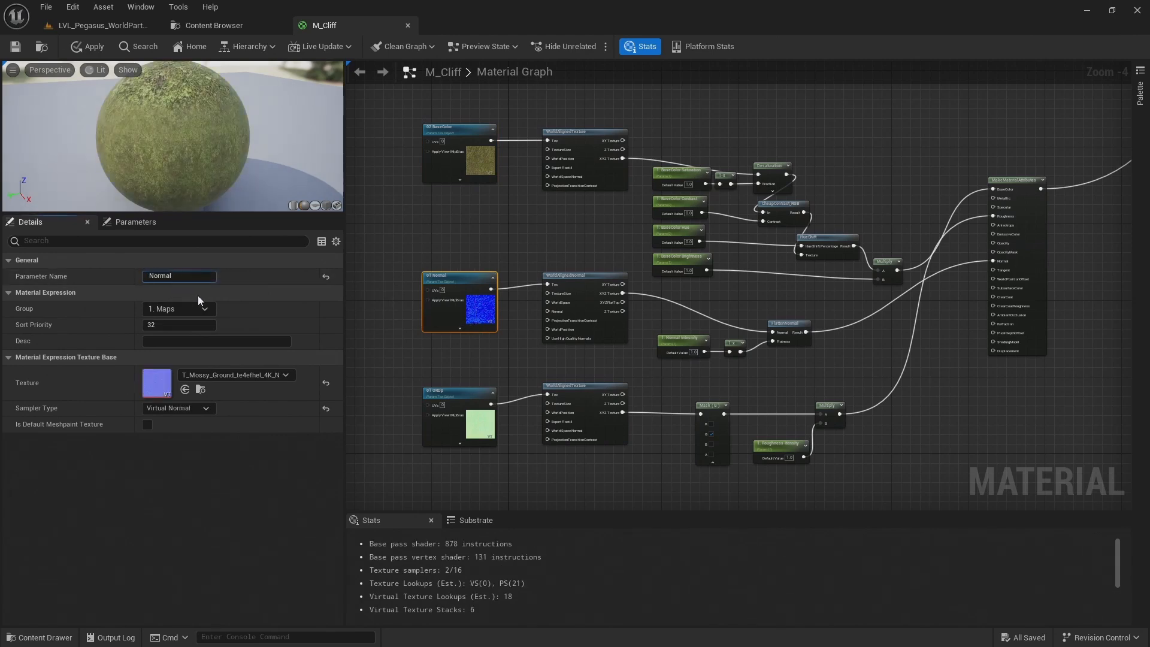
pyautogui.write('2')
pyautogui.press('Return')
pyautogui.click(431, 398)
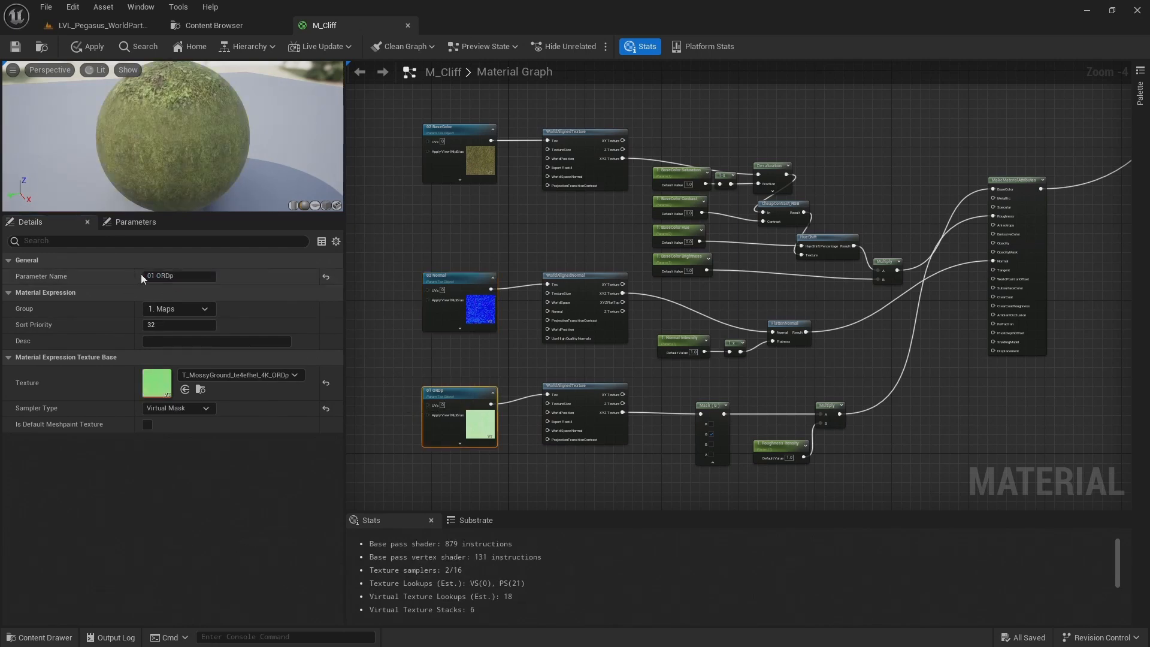
pyautogui.write('2')
pyautogui.press('Return')
# Rename the pasted layer's saturation and contrast parameters to 2. BaseColor Saturation and 2. BaseColor Contrast
pyautogui.scroll(2, 725, 245)
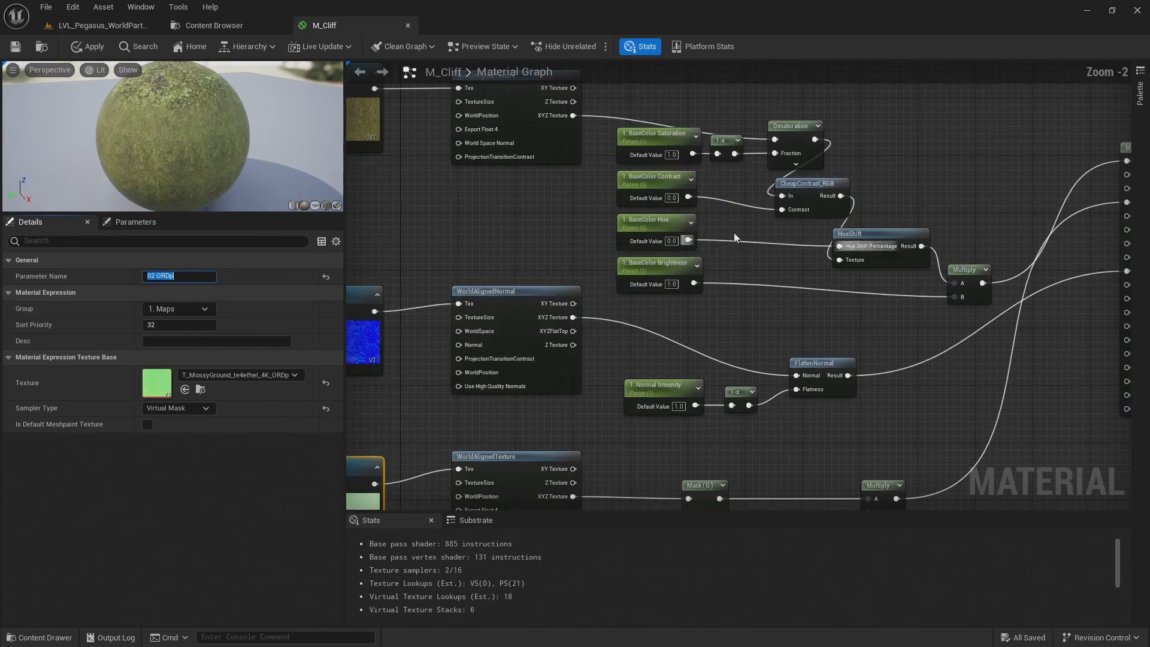
pyautogui.click(650, 147)
pyautogui.moveTo(151, 277)
pyautogui.mouseDown()
pyautogui.moveTo(134, 283)
pyautogui.moveTo(143, 276)
pyautogui.mouseUp()
pyautogui.write('2')
pyautogui.press('Return')
pyautogui.click(649, 187)
pyautogui.write('2')
pyautogui.press('Return')
# Rename the pasted layer's hue and brightness parameters to 2. BaseColor Hue and 2. BaseColor Brightness
pyautogui.click(663, 223)
pyautogui.click(157, 276)
pyautogui.press('Home')
pyautogui.press('Delete')
pyautogui.write('2')
pyautogui.press('Return')
pyautogui.click(640, 264)
pyautogui.click(157, 276)
pyautogui.press('Home')
pyautogui.press('Delete')
pyautogui.write('2')
pyautogui.press('Return')
# Change the number prefix of the pasted layer's normal and roughness intensity parameter names to 2
pyautogui.moveTo(735, 297); pyautogui.dragTo(745, 133, button='right')
pyautogui.click(676, 221)
pyautogui.click(199, 279)
pyautogui.press('Home')
pyautogui.press('Delete')
pyautogui.write('2')
pyautogui.press('Return')
pyautogui.click(816, 379)
pyautogui.click(213, 277)
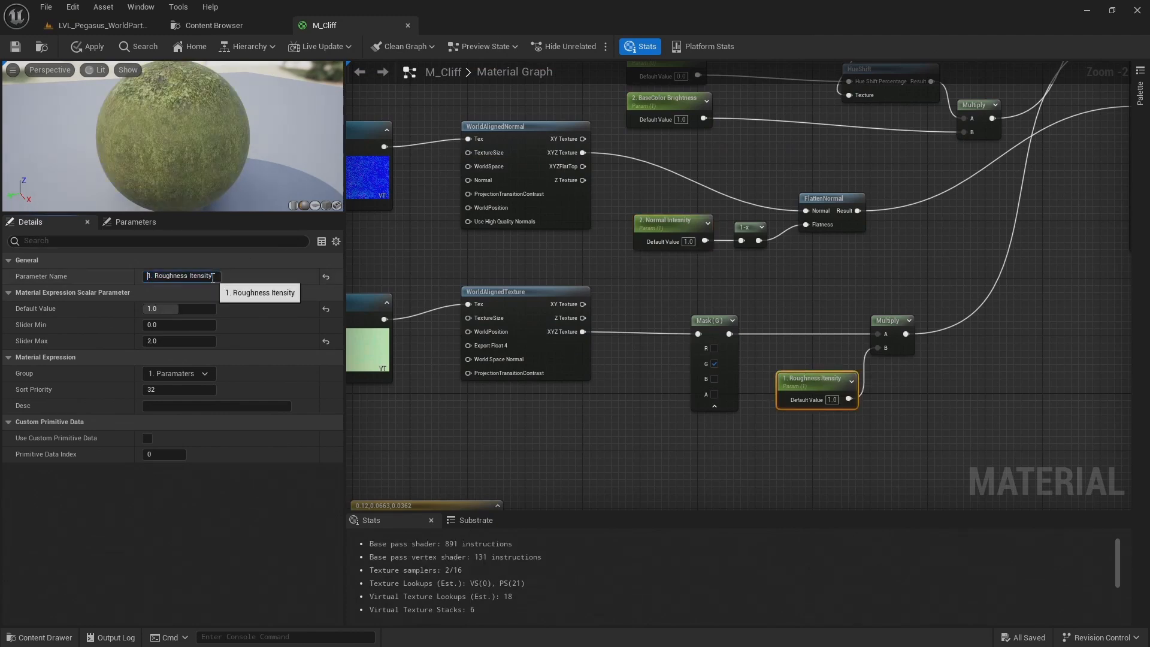
pyautogui.write('2')
pyautogui.press('Return')
# Check how both layers' maps and scalar parameters are grouped in the material's parameter list
pyautogui.scroll(-1, 714, 289)
pyautogui.moveTo(714, 289); pyautogui.dragTo(860, 340, button='right')
pyautogui.moveTo(866, 270); pyautogui.dragTo(707, 204, button='right')
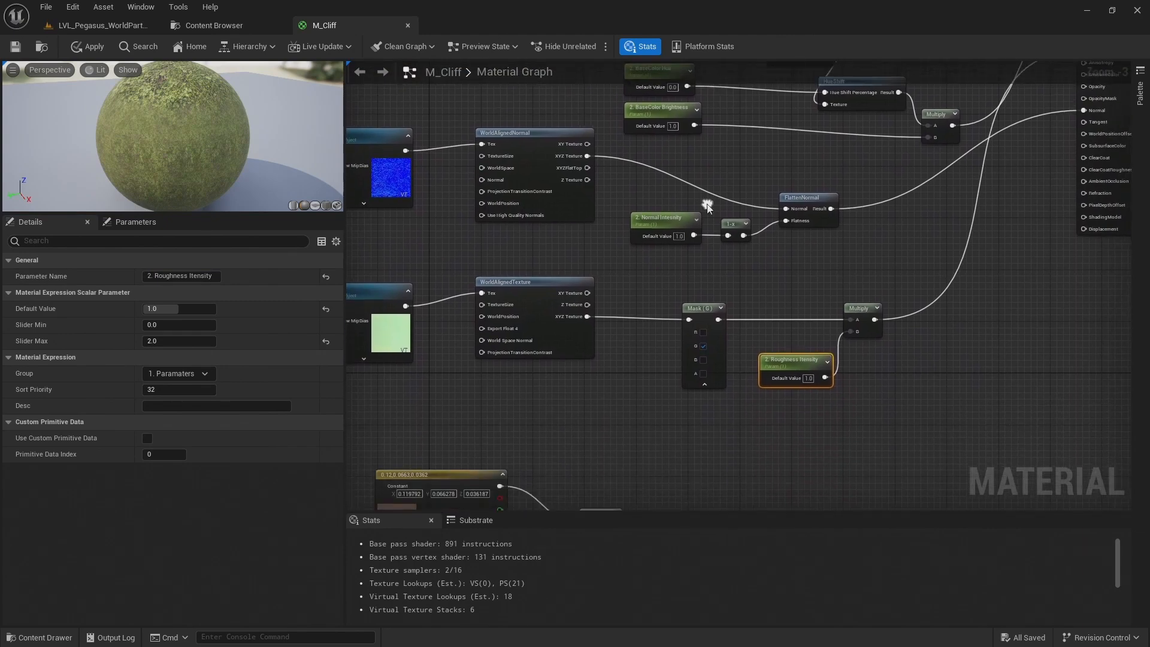
pyautogui.moveTo(753, 340); pyautogui.dragTo(910, 355, button='right')
pyautogui.moveTo(572, 222); pyautogui.dragTo(573, 368, button='right')
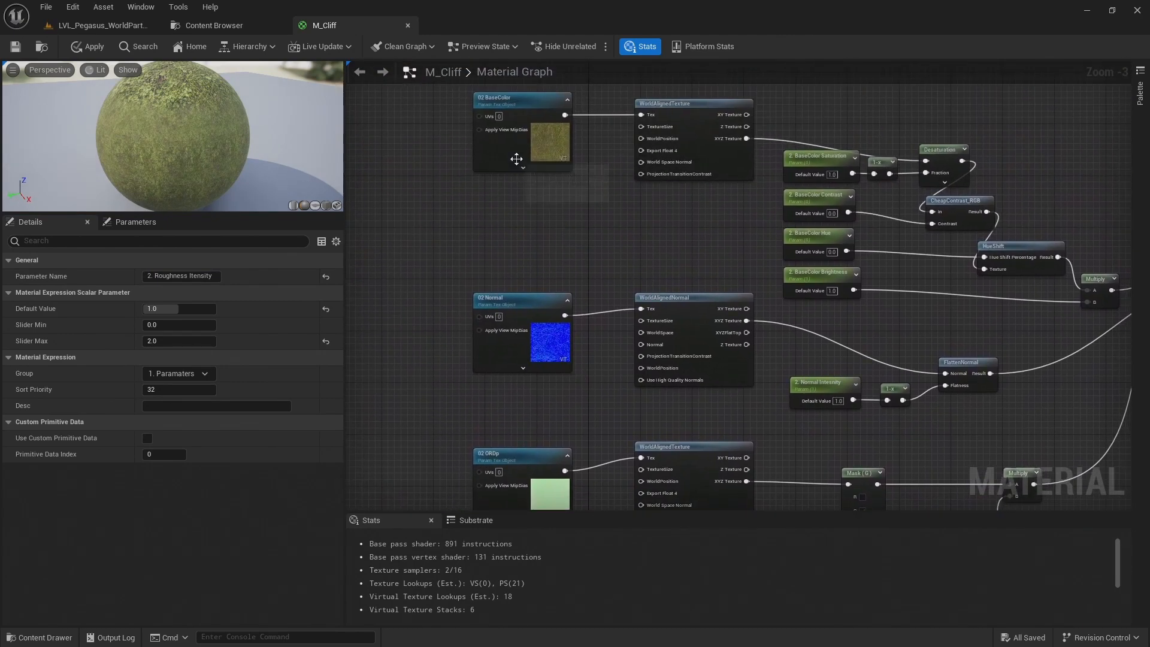
pyautogui.click(153, 224)
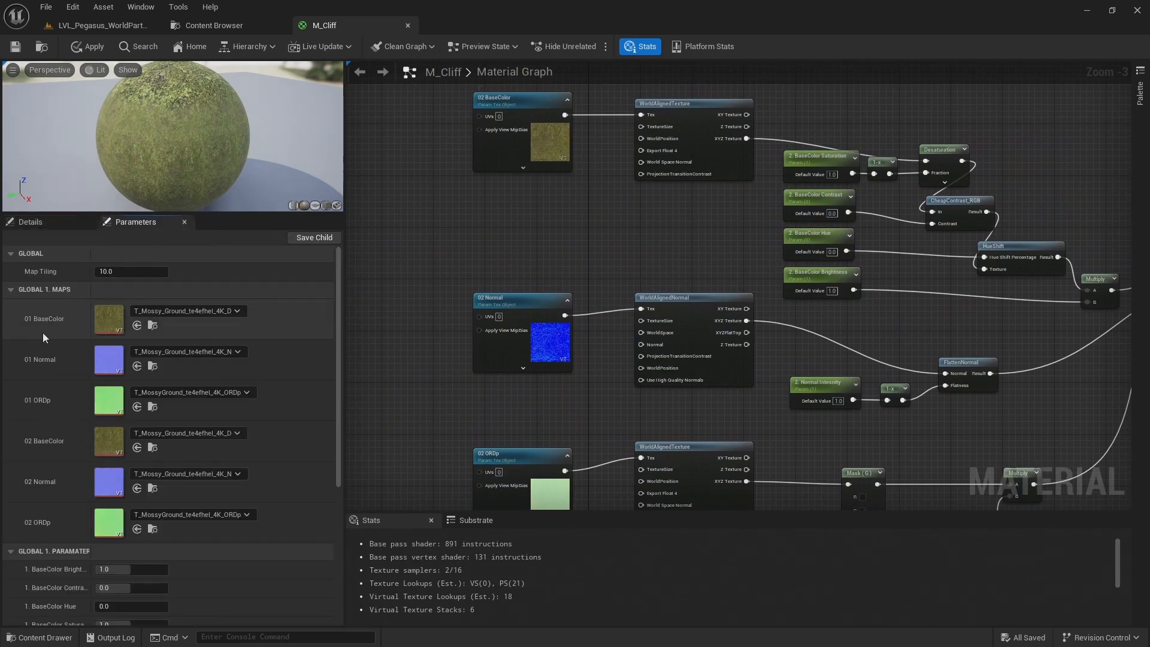
pyautogui.scroll(-5, 48, 342)
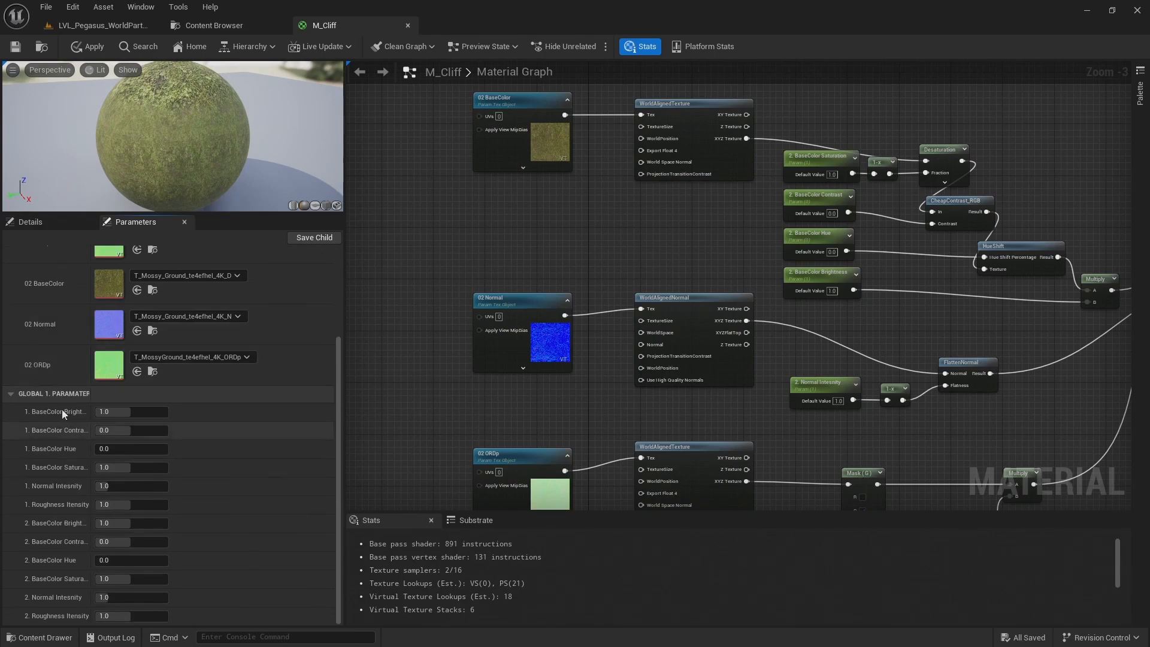
pyautogui.scroll(5, 24, 560)
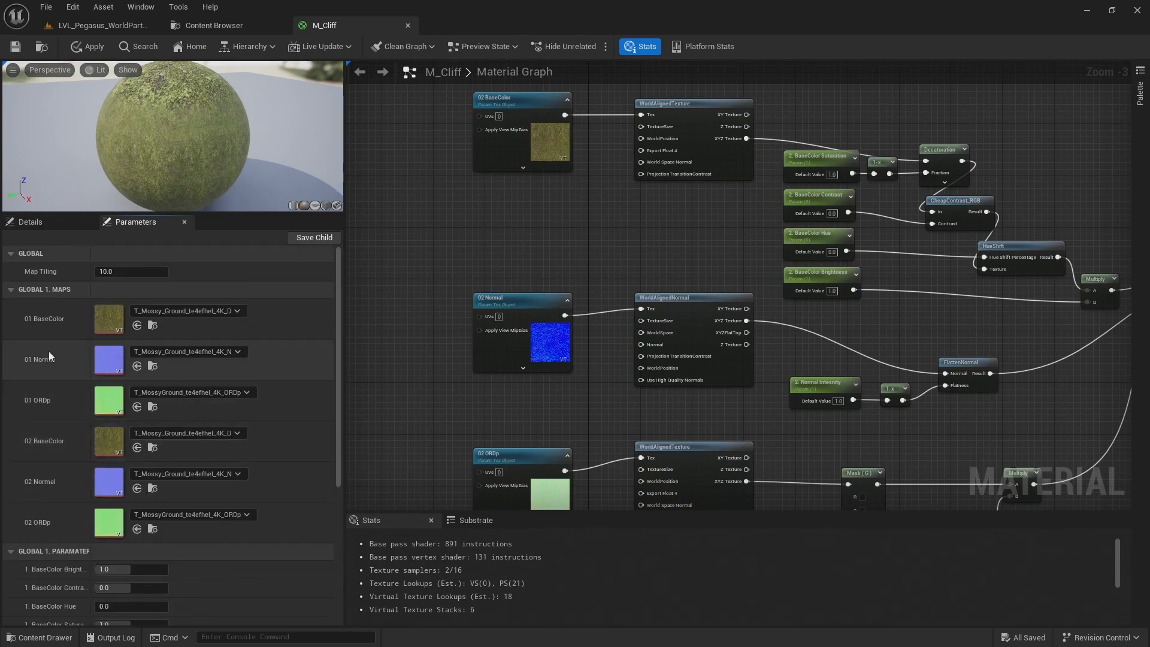
# Assign the 02 BaseColor, 02 Normal and 02 ORDp texture parameters to the group 2. Maps
pyautogui.scroll(-1, 445, 193)
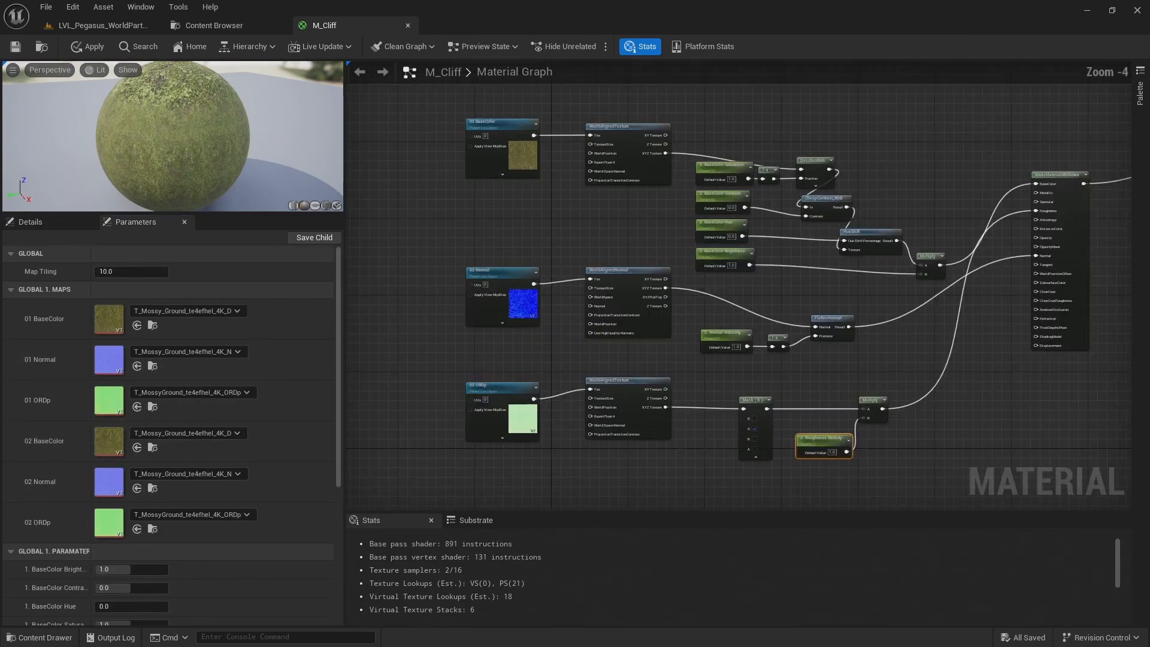
pyautogui.moveTo(475, 116); pyautogui.dragTo(508, 433)
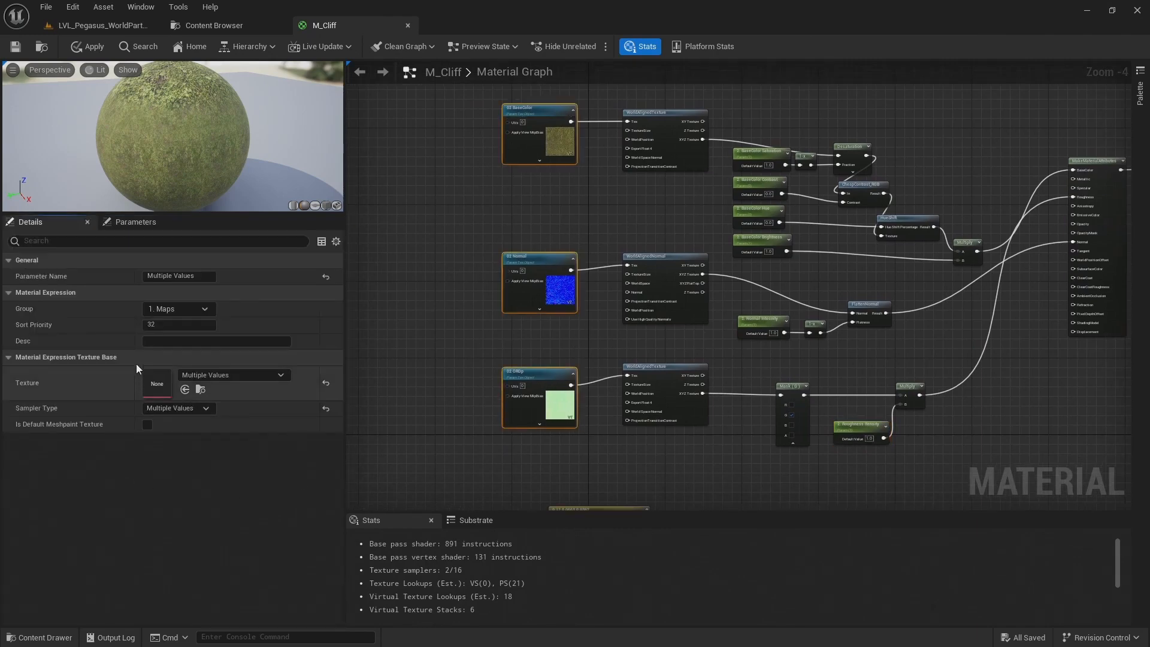
pyautogui.click(151, 312)
pyautogui.click(153, 320)
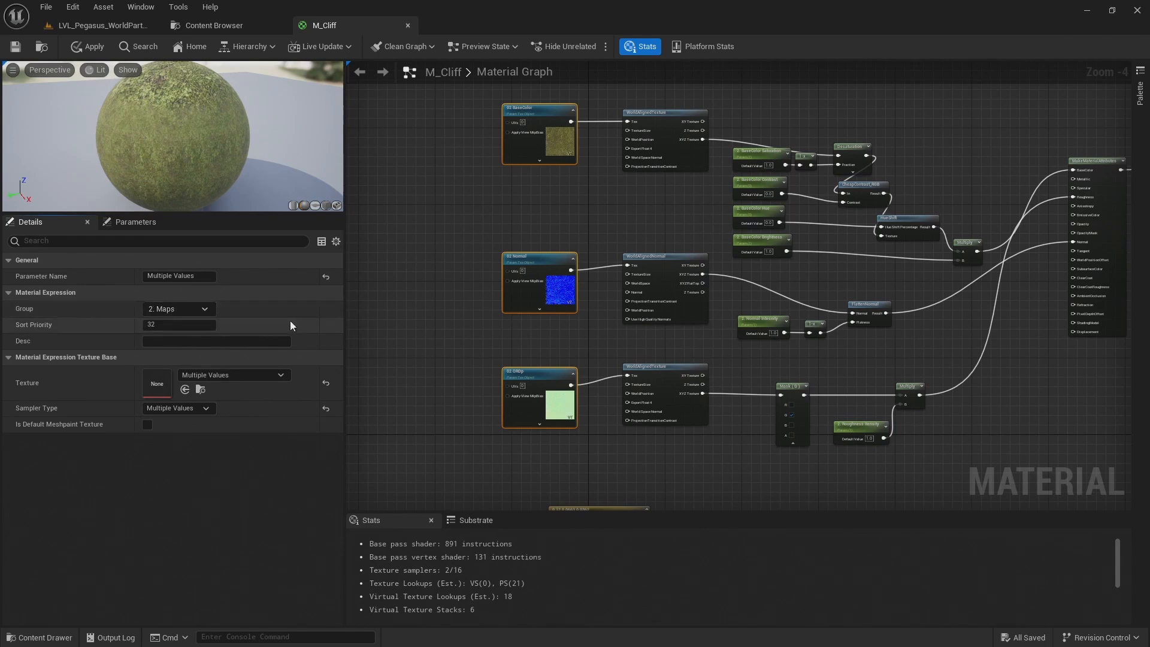
pyautogui.click(434, 255)
# Assign all six scalar parameters of the second layer to the group 2. Paramaters
pyautogui.moveTo(466, 258); pyautogui.dragTo(345, 232, button='right')
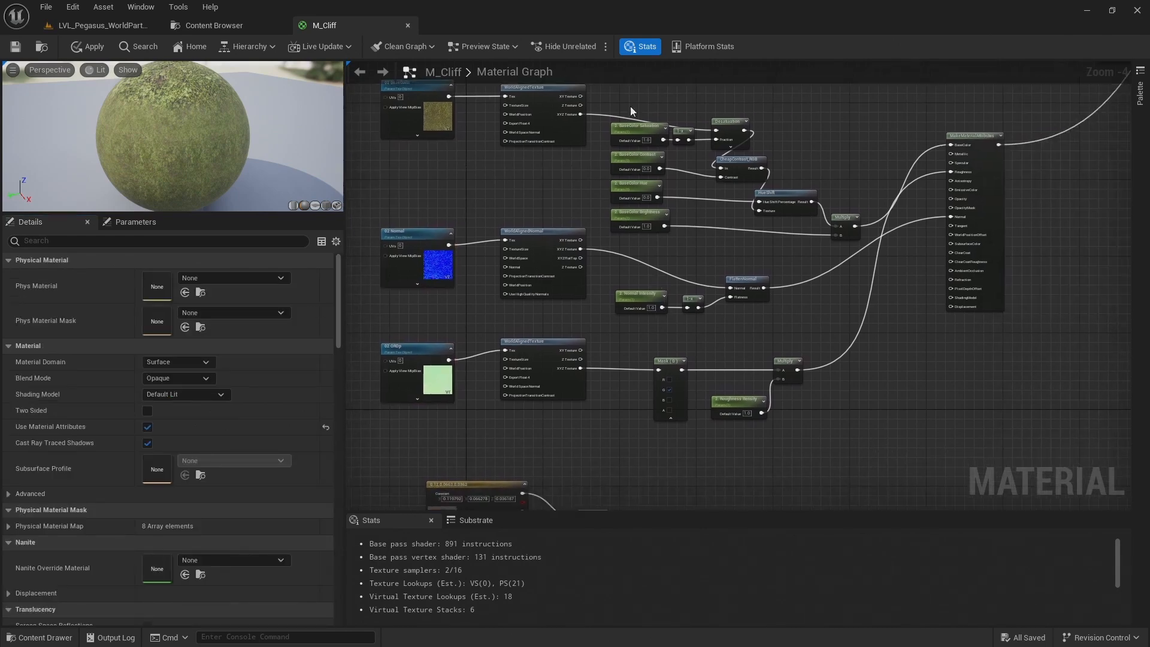
pyautogui.moveTo(631, 116); pyautogui.dragTo(657, 308)
pyautogui.keyDown('shift'); pyautogui.click(736, 401); pyautogui.keyUp('shift')
pyautogui.scroll(1, 652, 283)
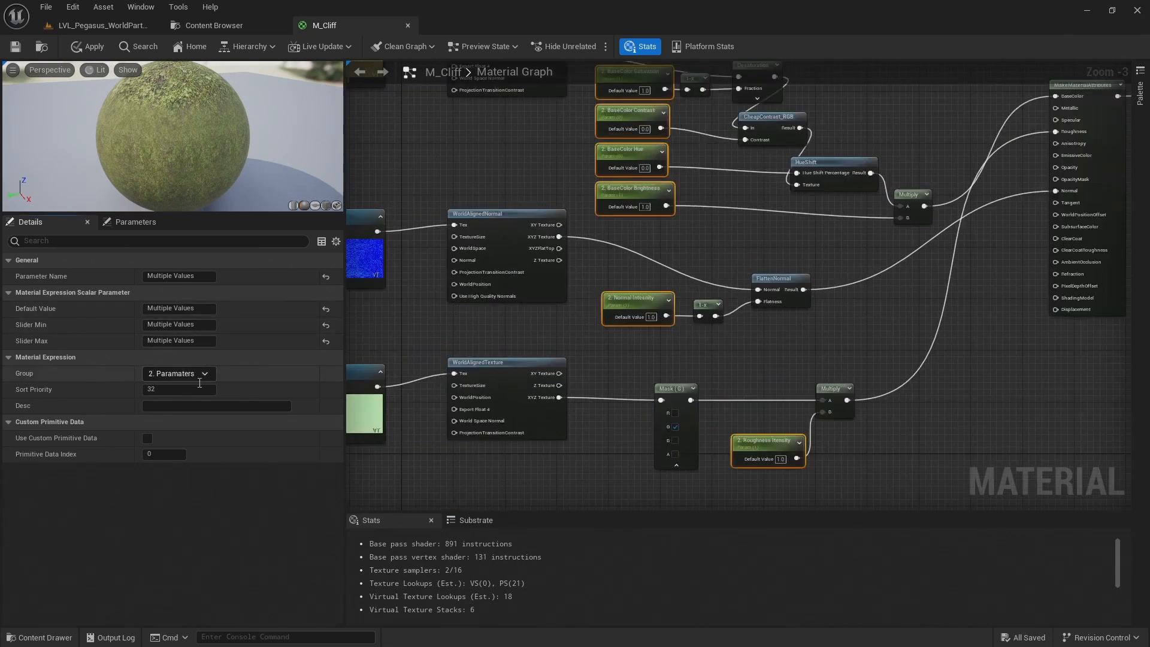
# Review the separate map and parameter groups of both layers by collapsing and expanding them in the parameter list
pyautogui.click(109, 222)
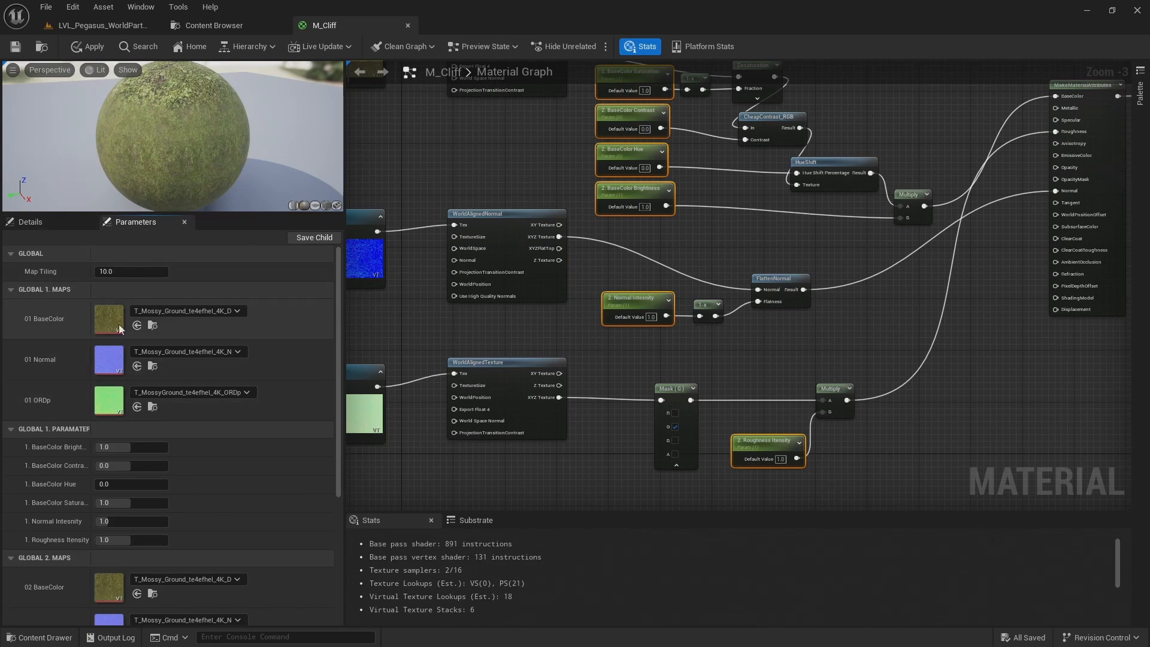
pyautogui.click(9, 292)
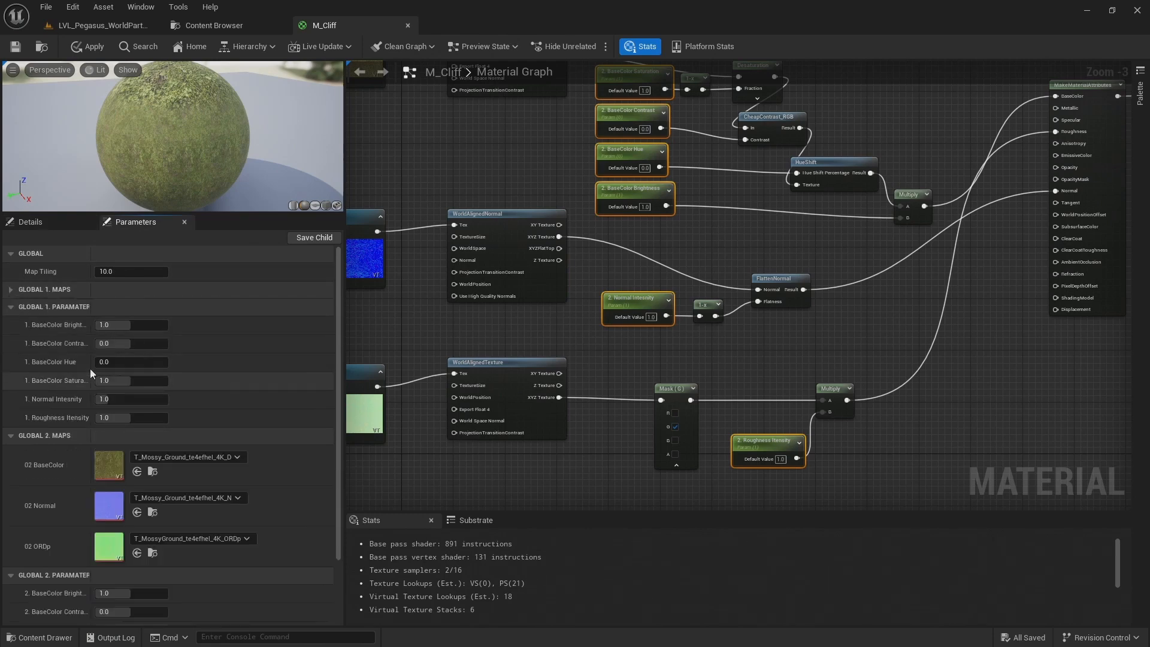
pyautogui.click(16, 306)
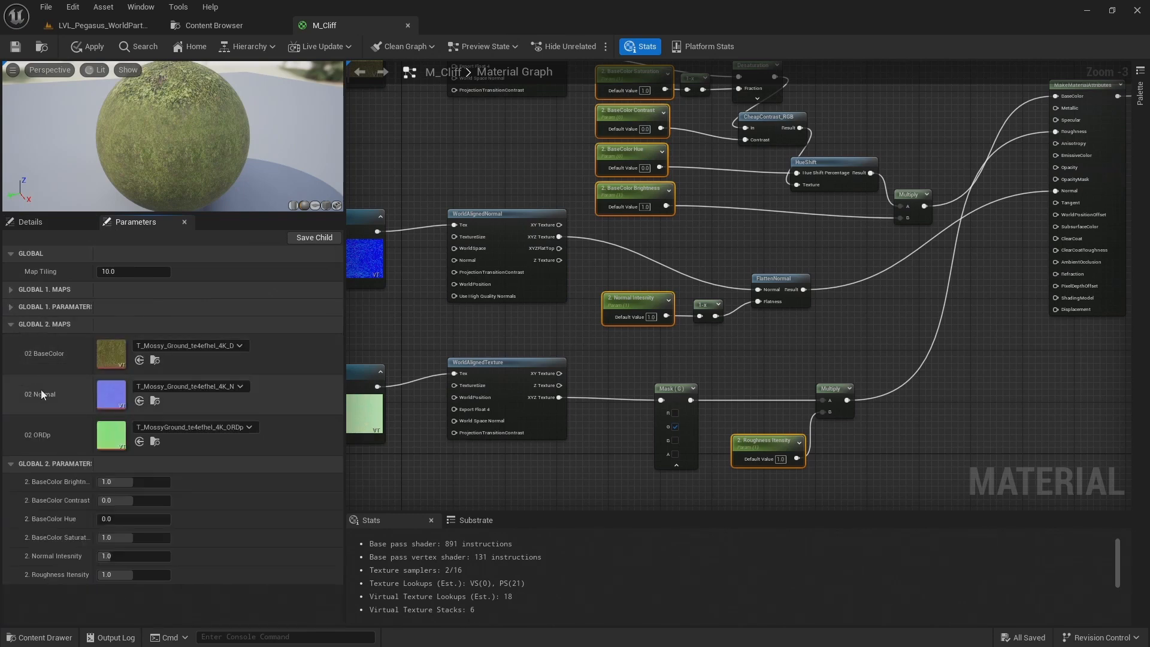
pyautogui.click(11, 324)
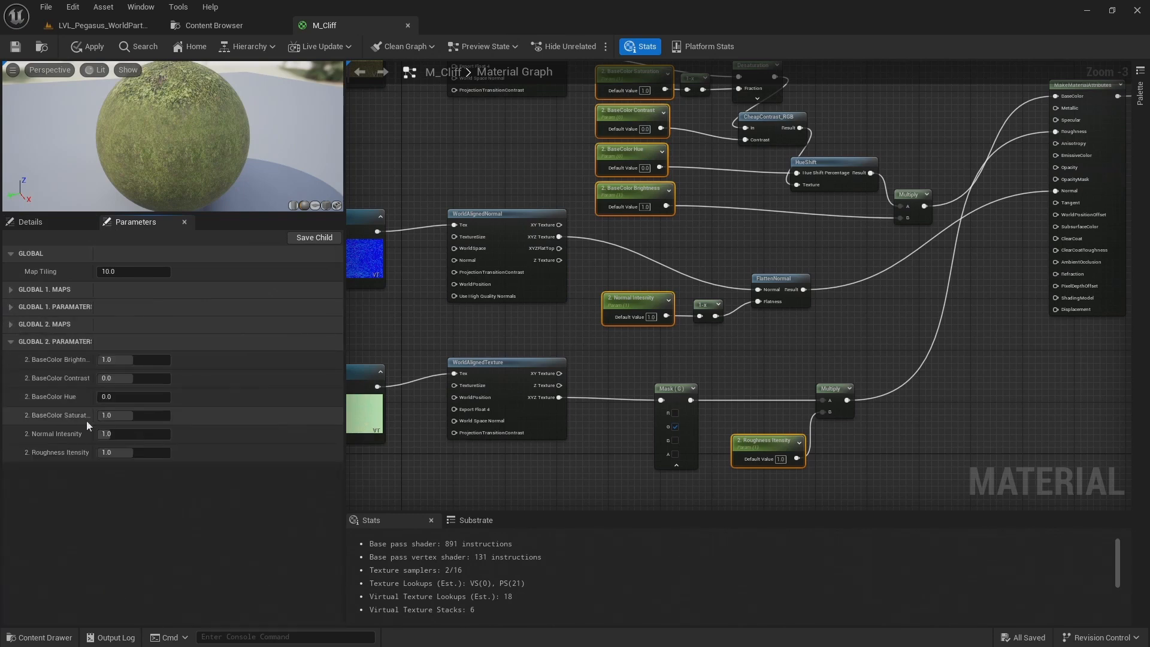
pyautogui.click(11, 324)
pyautogui.click(11, 307)
pyautogui.click(11, 289)
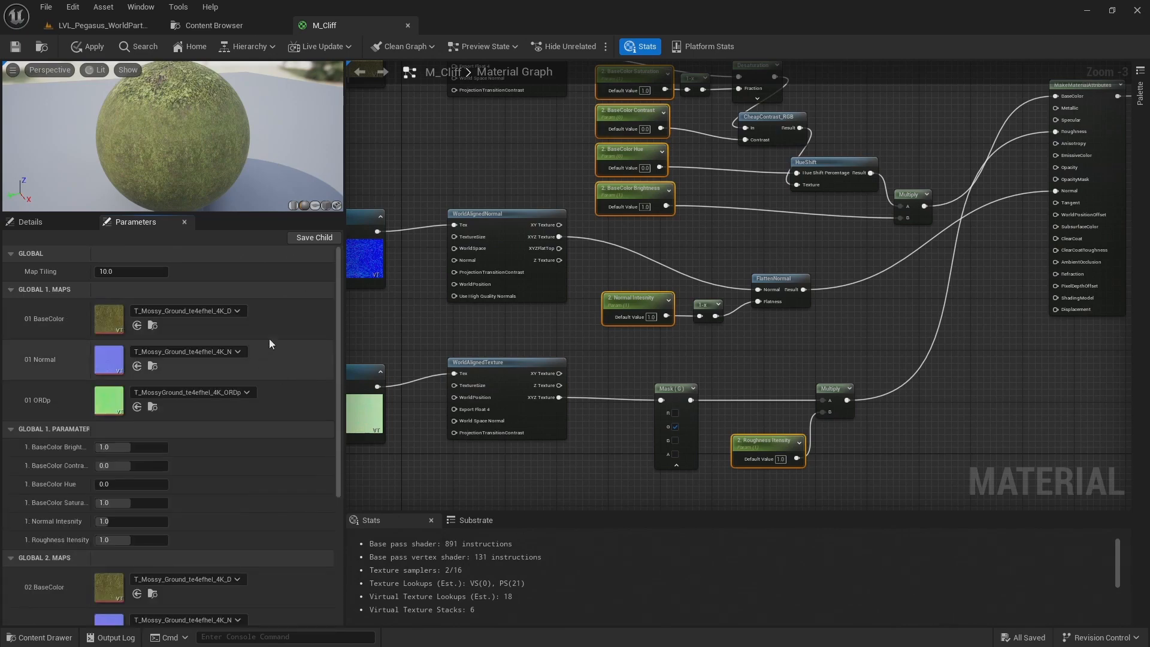
# Select the 02 BaseColor texture node and open the Megascans surface folder Rock_Cliff_vlzmberlw in the Content Browser
pyautogui.click(447, 141)
pyautogui.moveTo(365, 140); pyautogui.dragTo(661, 264, button='right')
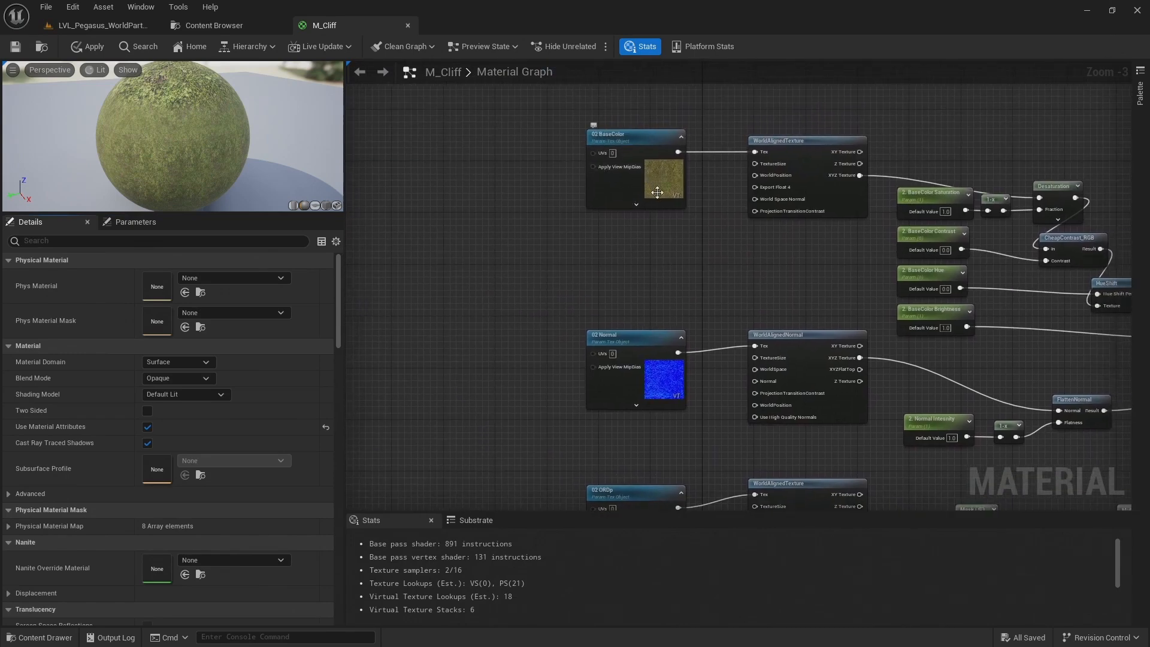
pyautogui.click(657, 191)
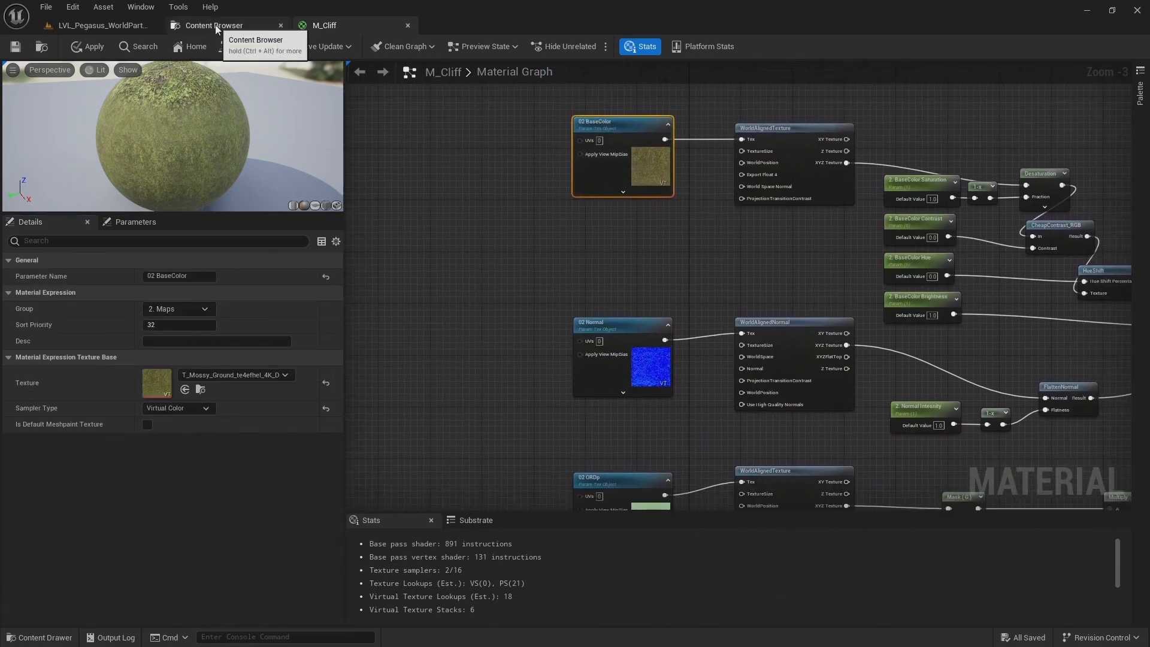
pyautogui.click(215, 24)
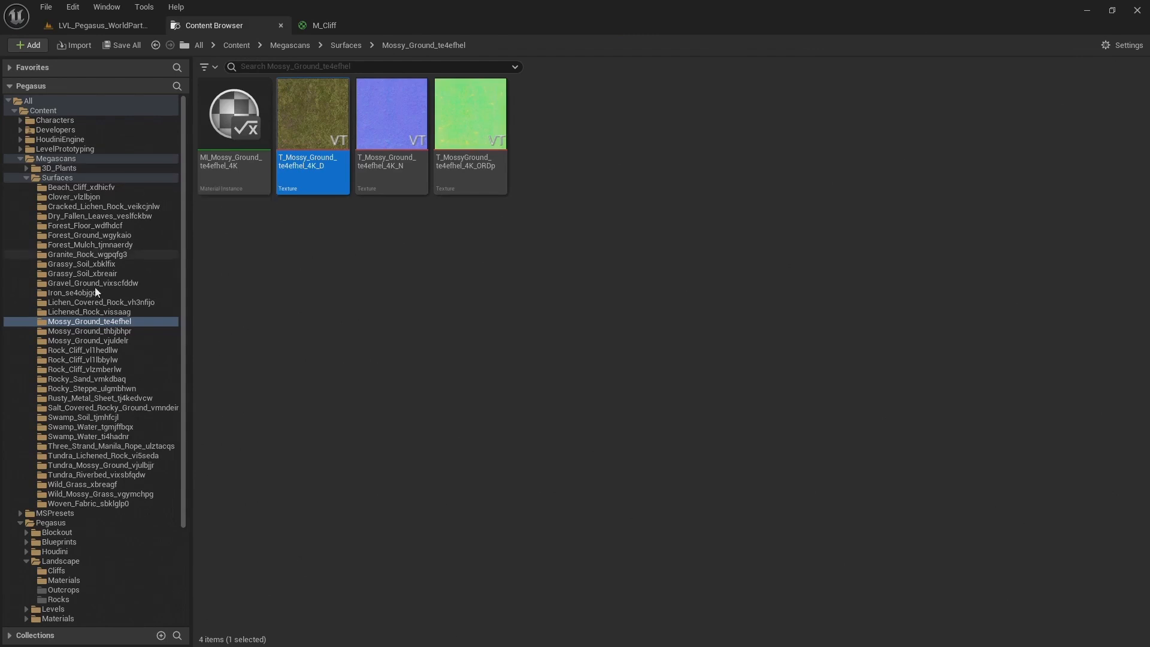
pyautogui.click(73, 372)
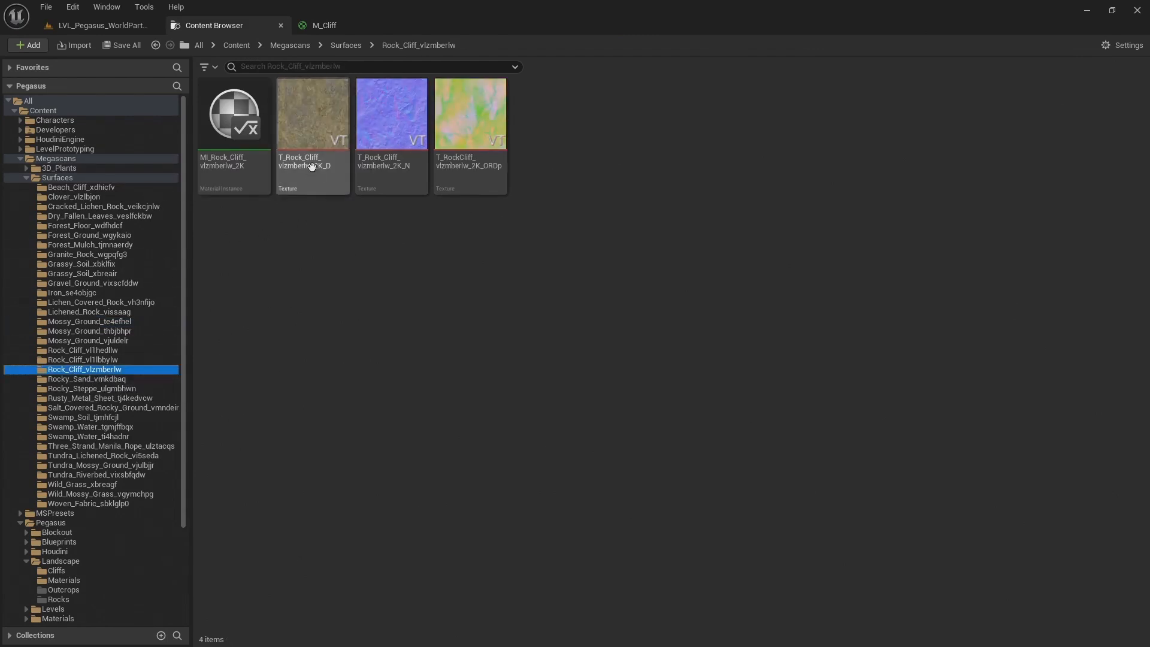
# Undock the M_Cliff editor into a taller floating window beside the rock textures, with the 02 BaseColor node in view
pyautogui.moveTo(326, 24); pyautogui.dragTo(639, 118)
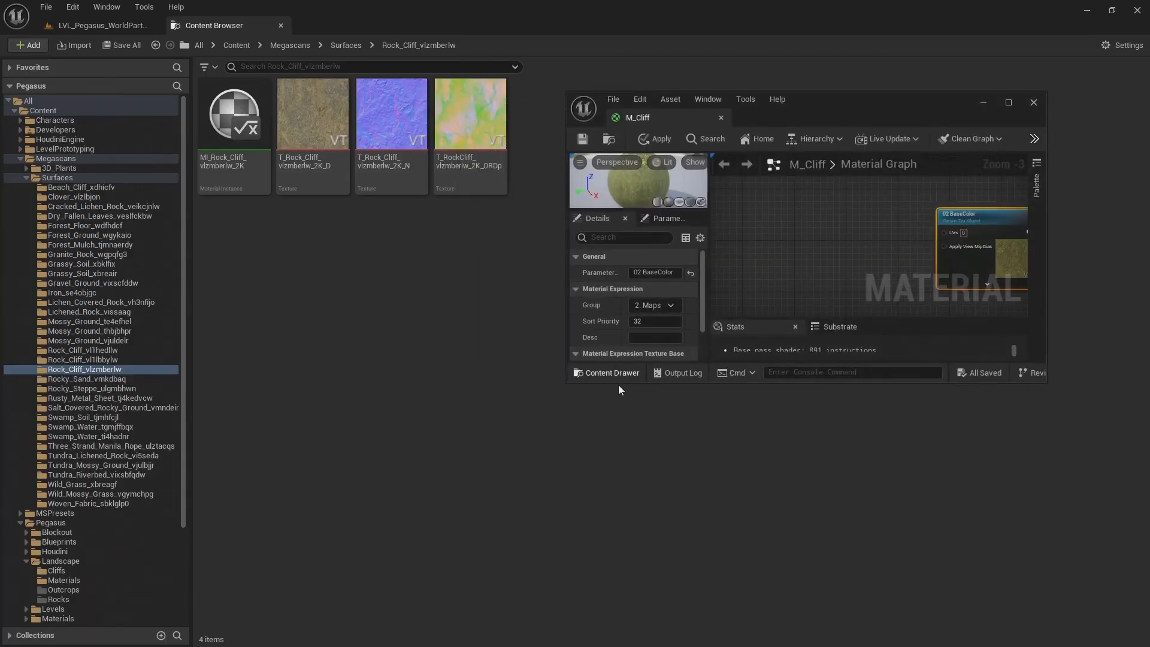
pyautogui.moveTo(619, 384); pyautogui.dragTo(621, 608)
pyautogui.scroll(-2, 777, 370)
pyautogui.moveTo(810, 348); pyautogui.dragTo(753, 338, button='right')
pyautogui.scroll(3, 827, 316)
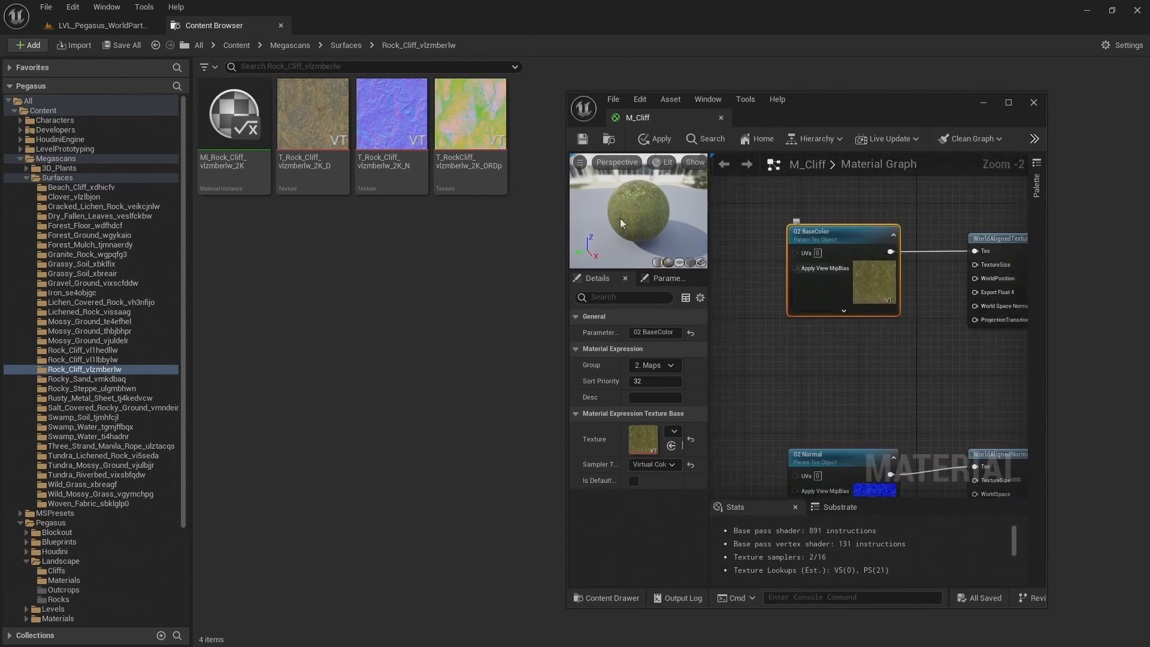
# Assign the T_Rock_Cliff_vlzmberlw_2K_D, _N and T_RockCliff_vlzmberlw_2K_ORDp textures to the 02 BaseColor, 02 Normal and 02 ORDp parameters
pyautogui.moveTo(312, 114); pyautogui.dragTo(644, 441)
pyautogui.moveTo(823, 391); pyautogui.dragTo(780, 203, button='right')
pyautogui.moveTo(391, 114); pyautogui.dragTo(654, 441)
pyautogui.moveTo(809, 406); pyautogui.dragTo(807, 265, button='right')
pyautogui.click(815, 293)
pyautogui.moveTo(471, 117); pyautogui.dragTo(653, 438)
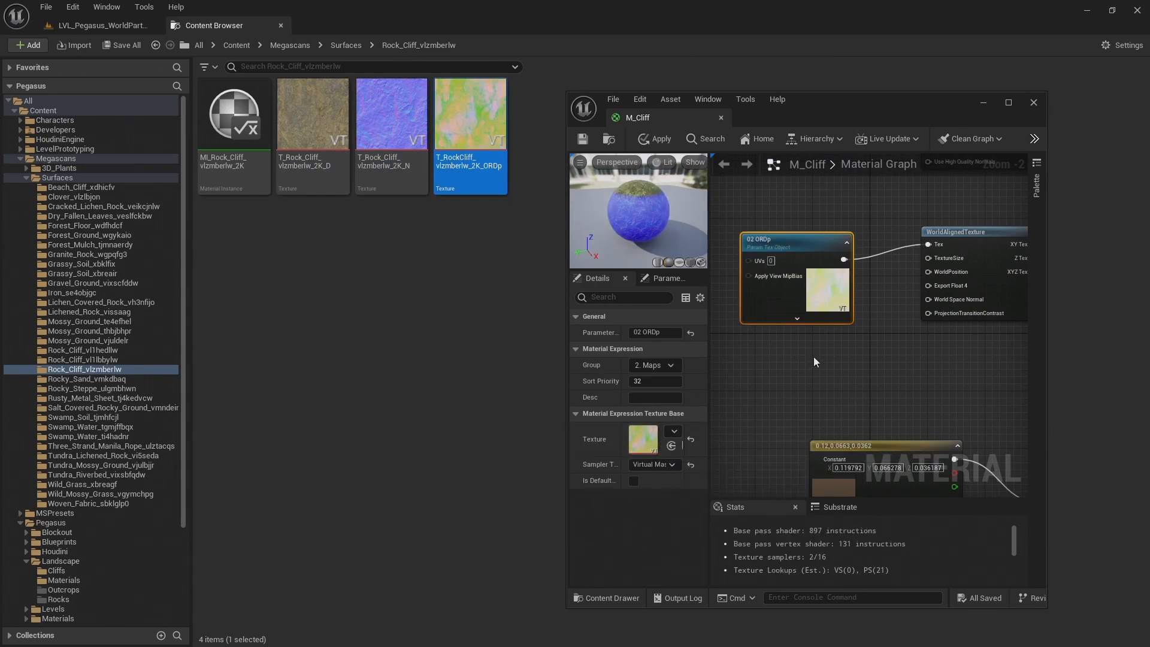
# Dock the M_Cliff editor back into the main window and select the 02 BaseColor node to check its texture
pyautogui.moveTo(828, 371); pyautogui.dragTo(826, 353, button='right')
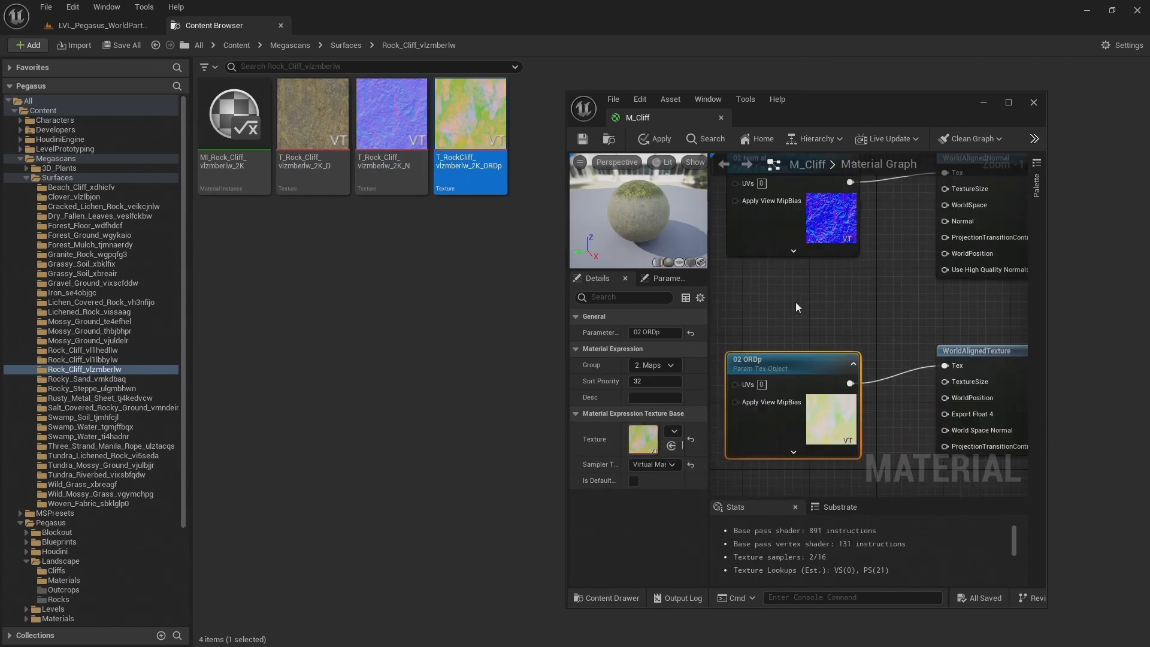
pyautogui.click(796, 302)
pyautogui.moveTo(660, 116); pyautogui.dragTo(443, 20)
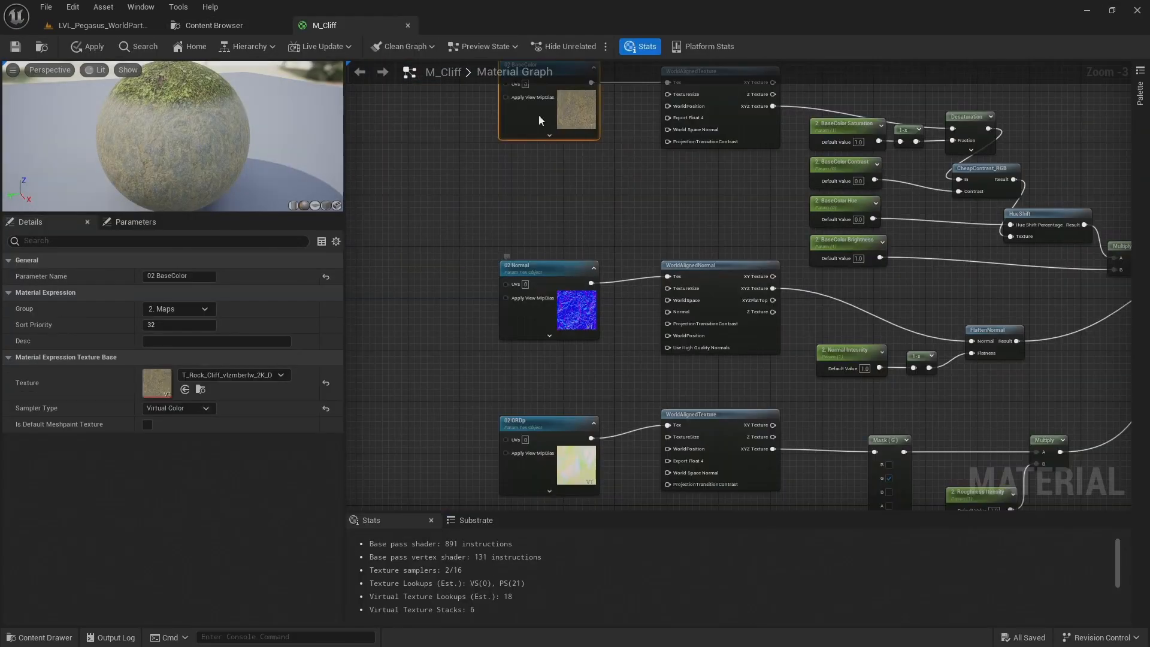
pyautogui.click(549, 180)
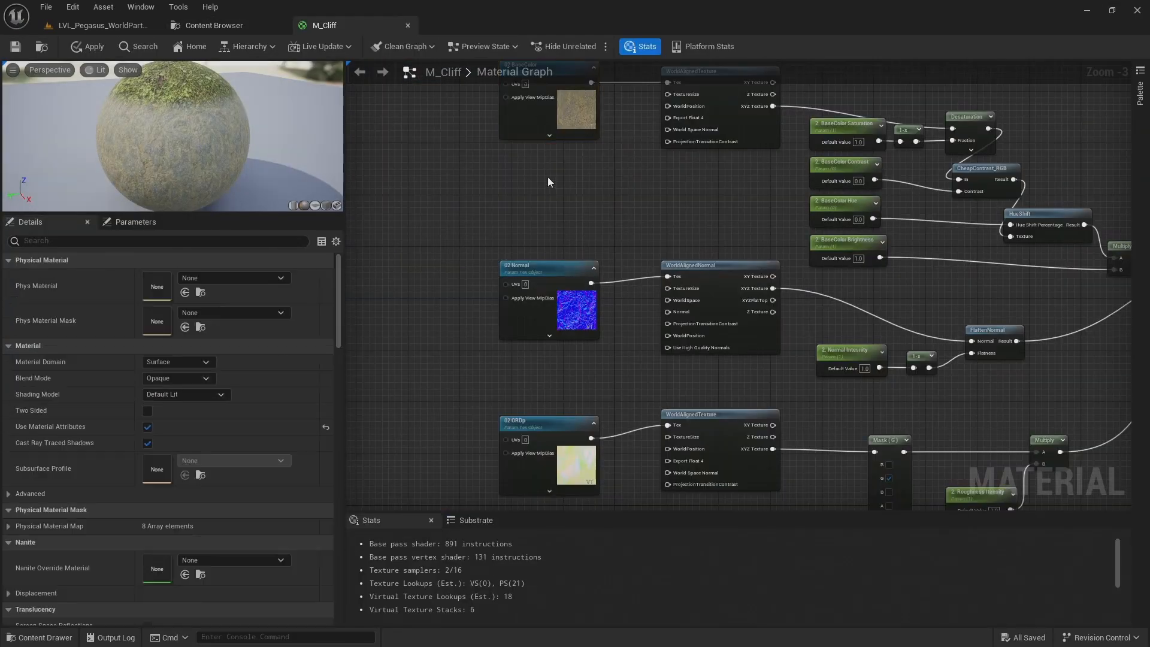
pyautogui.moveTo(548, 179); pyautogui.dragTo(548, 197, button='right')
pyautogui.click(546, 123)
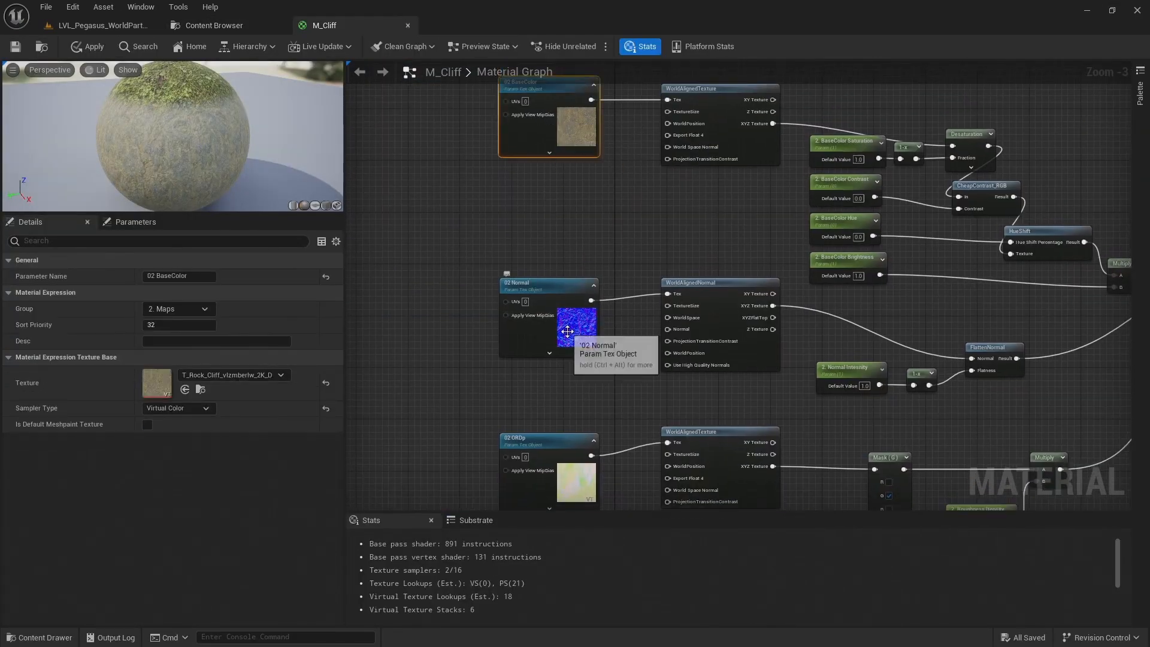
# Check the textures of the 02 Normal and 02 ORDp nodes and save the M_Cliff material
pyautogui.click(557, 320)
pyautogui.click(565, 480)
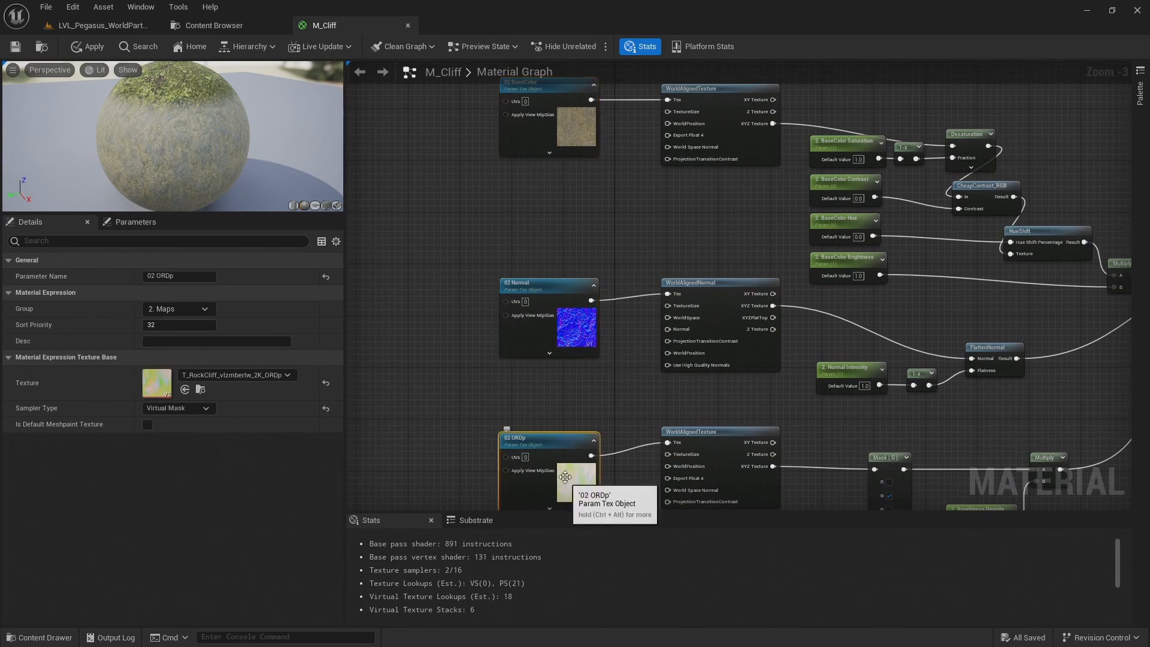
pyautogui.moveTo(626, 253); pyautogui.dragTo(570, 252, button='right')
pyautogui.moveTo(728, 202); pyautogui.dragTo(565, 205, button='right')
pyautogui.moveTo(715, 353); pyautogui.dragTo(669, 301, button='right')
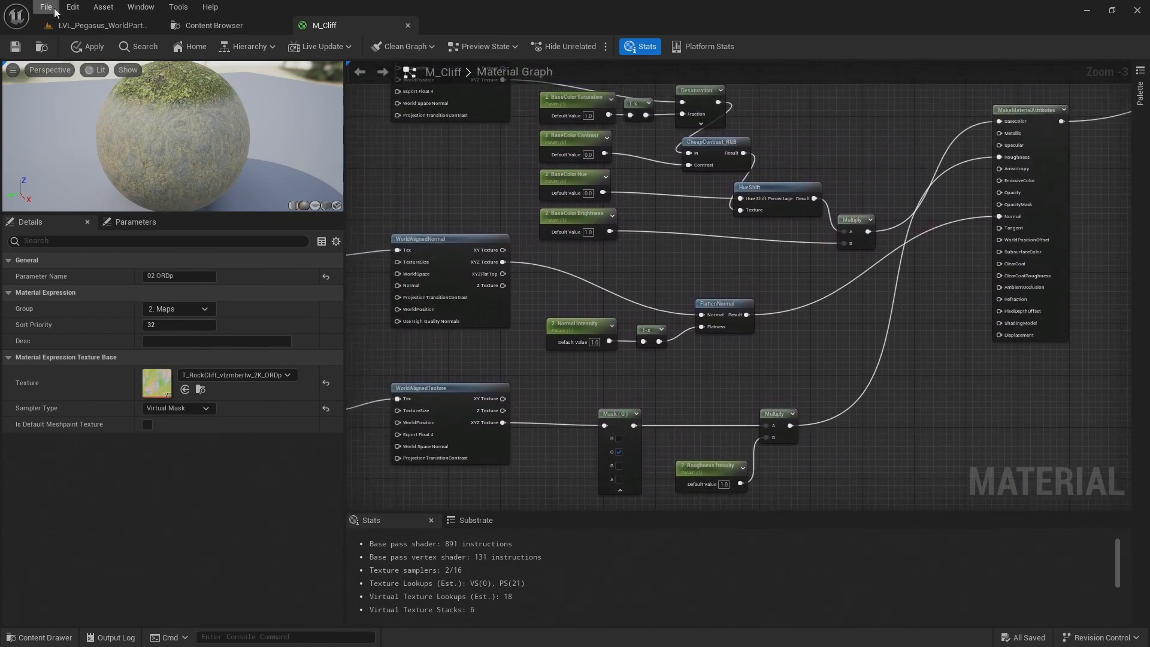
pyautogui.moveTo(134, 135)
pyautogui.mouseDown()
pyautogui.moveTo(186, 117)
pyautogui.moveTo(150, 122)
pyautogui.mouseUp()
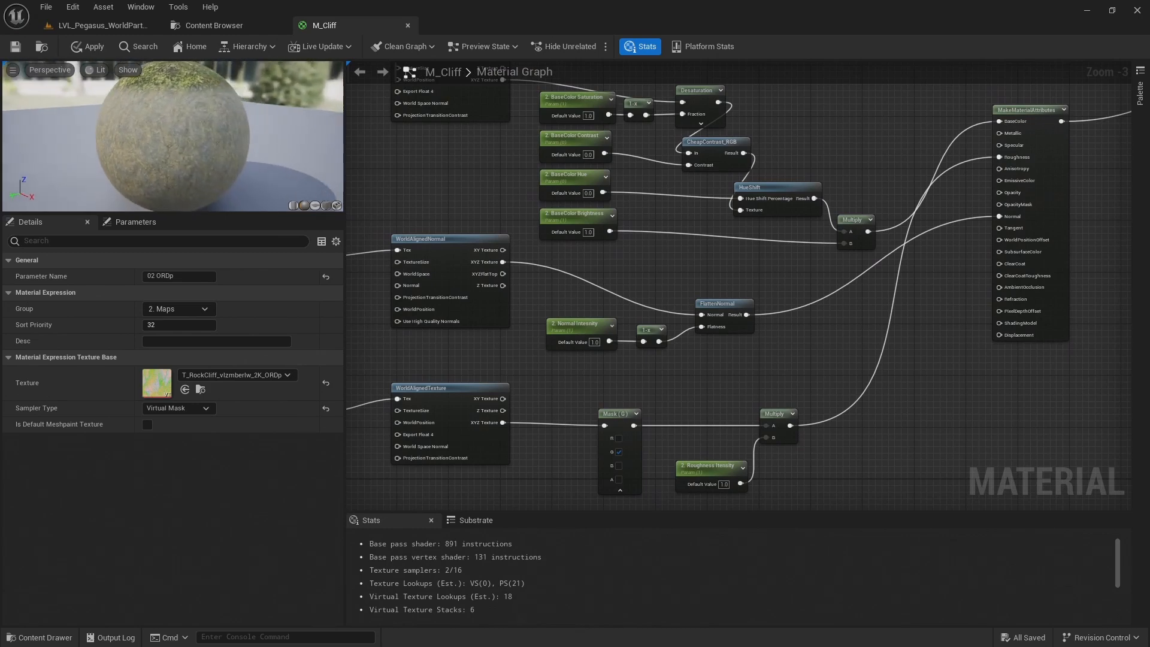
pyautogui.click(15, 46)
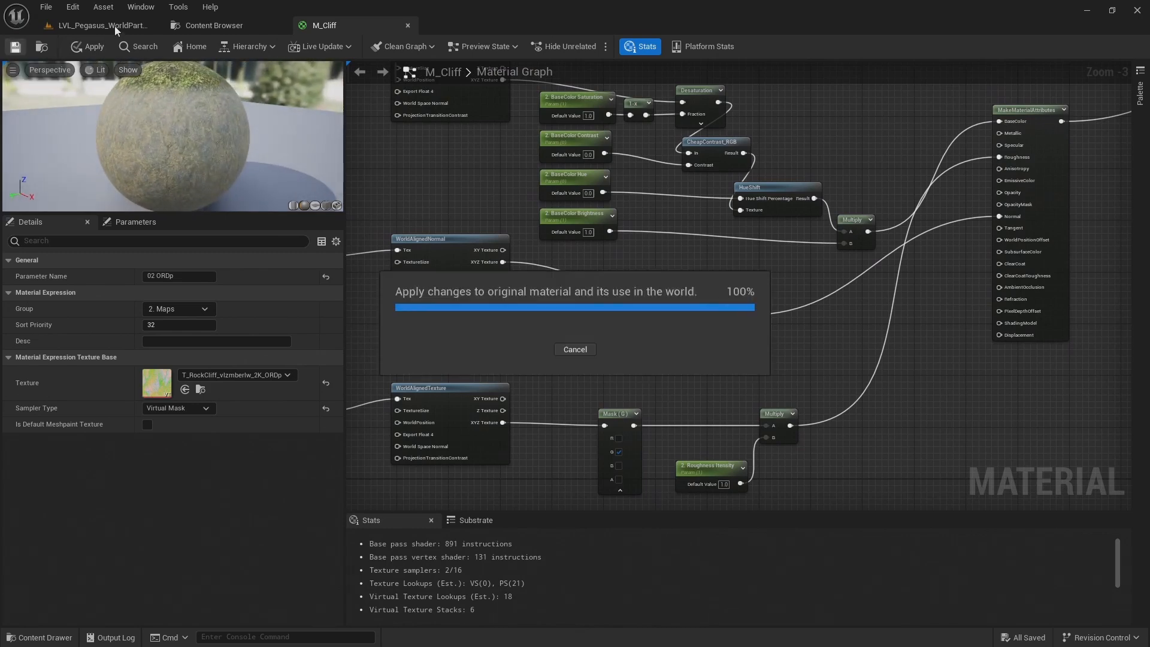
# Switch to the LVL_Pegasus level and examine the rock texture's tiling on the cliff faces up close
pyautogui.click(113, 27)
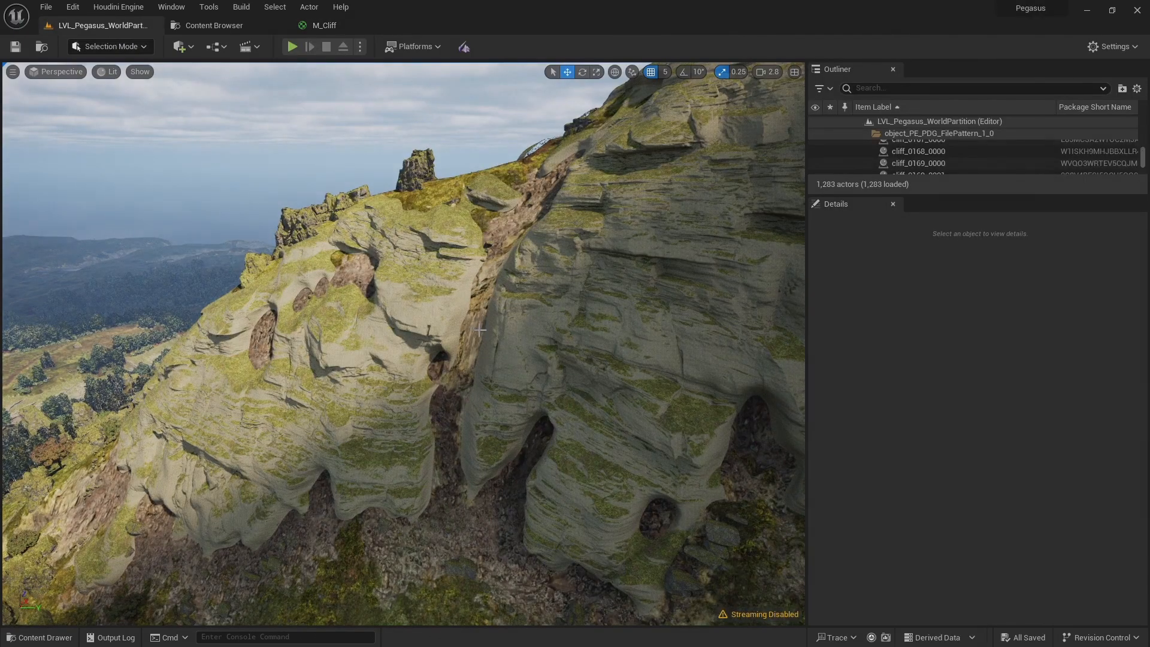
pyautogui.moveTo(522, 328); pyautogui.dragTo(484, 299, button='right')
pyautogui.press('w')
pyautogui.press('s')
pyautogui.scroll(-3, 522, 327)
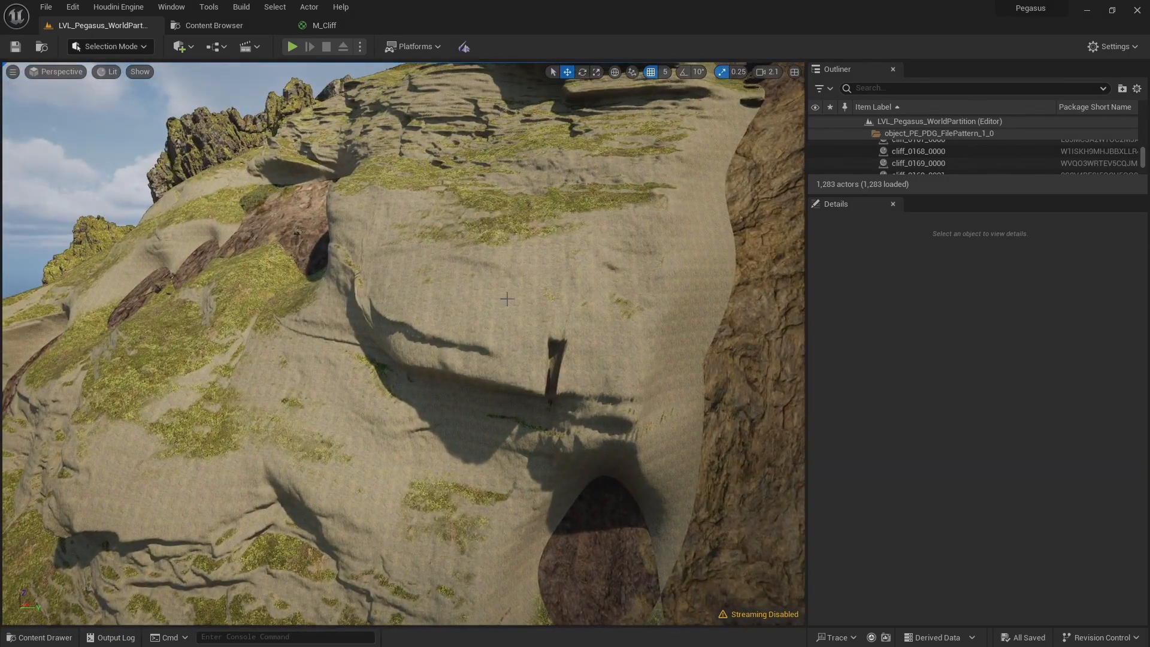
# In M_Cliff, move the shared Map Tiling and Multiply node group down beside the rock layer's texture nodes
pyautogui.click(324, 25)
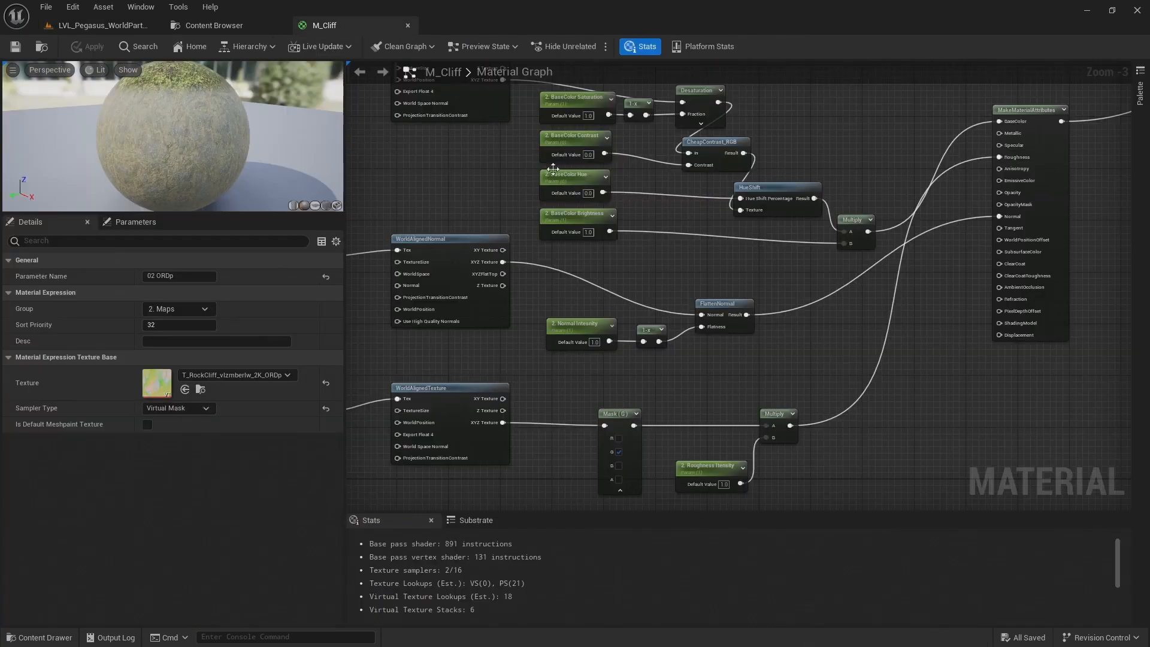
pyautogui.scroll(-4, 779, 252)
pyautogui.moveTo(767, 224); pyautogui.dragTo(784, 428, button='right')
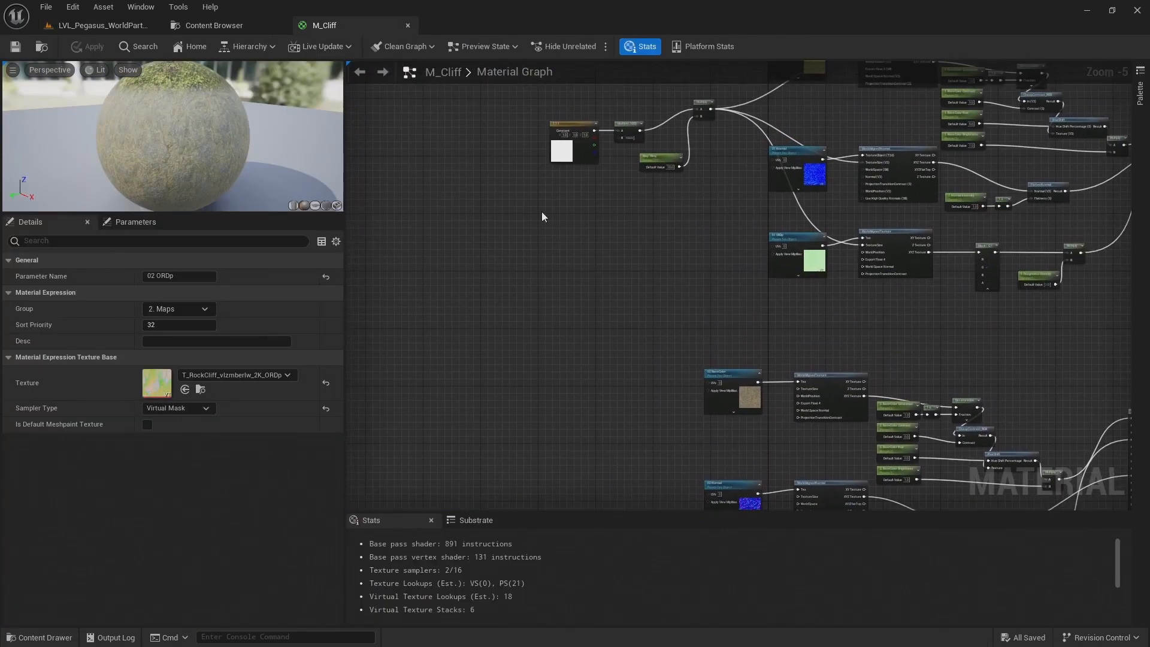
pyautogui.moveTo(494, 99); pyautogui.dragTo(706, 177)
pyautogui.moveTo(703, 109); pyautogui.dragTo(615, 370)
# Connect the tiling Multiply output to the TextureSize inputs of the rock layer's BaseColor, Normal and ORDp world-aligned nodes
pyautogui.scroll(4, 709, 342)
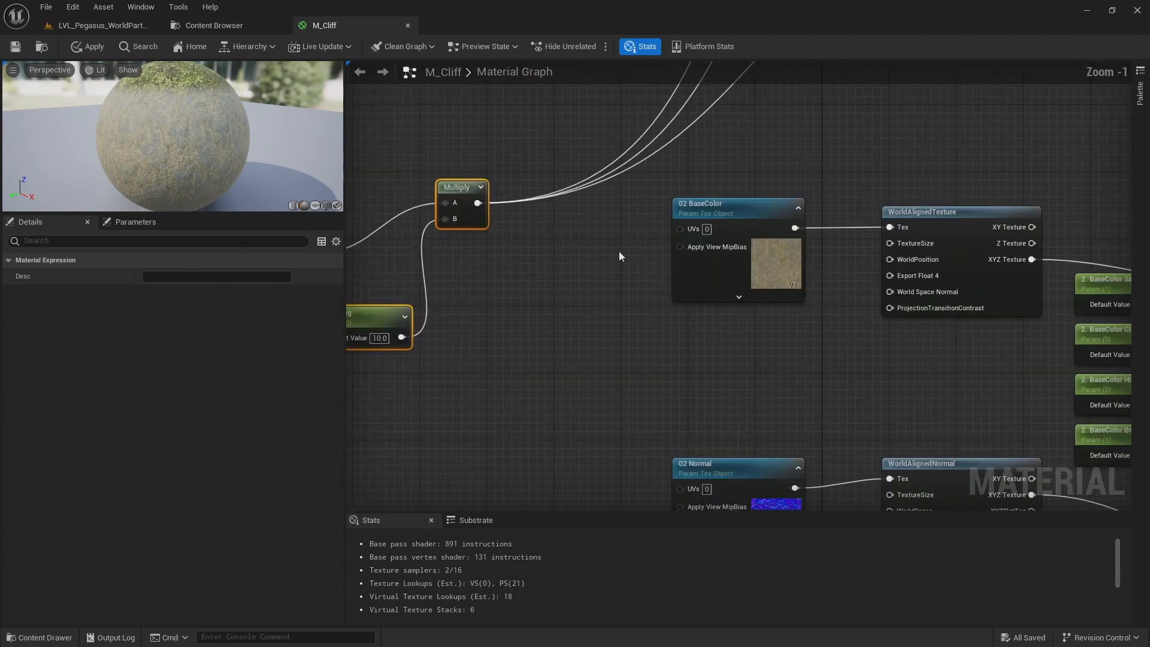
pyautogui.moveTo(478, 203); pyautogui.dragTo(890, 244)
pyautogui.moveTo(830, 314); pyautogui.dragTo(740, 213, button='right')
pyautogui.moveTo(388, 103); pyautogui.dragTo(800, 395)
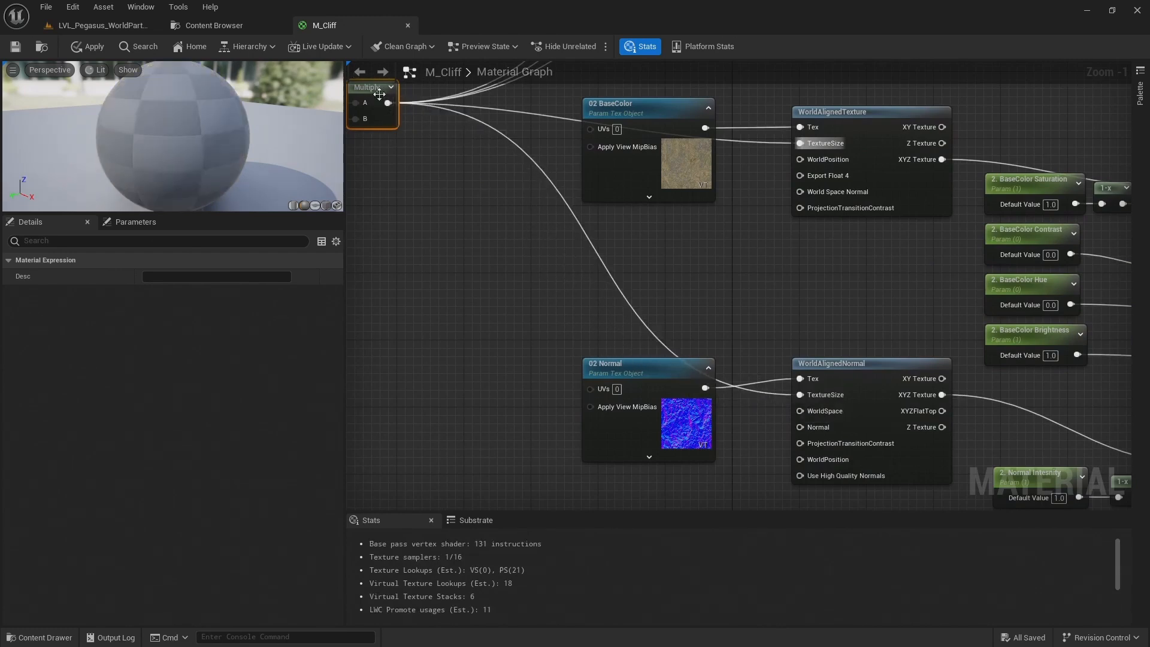
pyautogui.moveTo(388, 103); pyautogui.dragTo(803, 486)
pyautogui.scroll(-5, 781, 397)
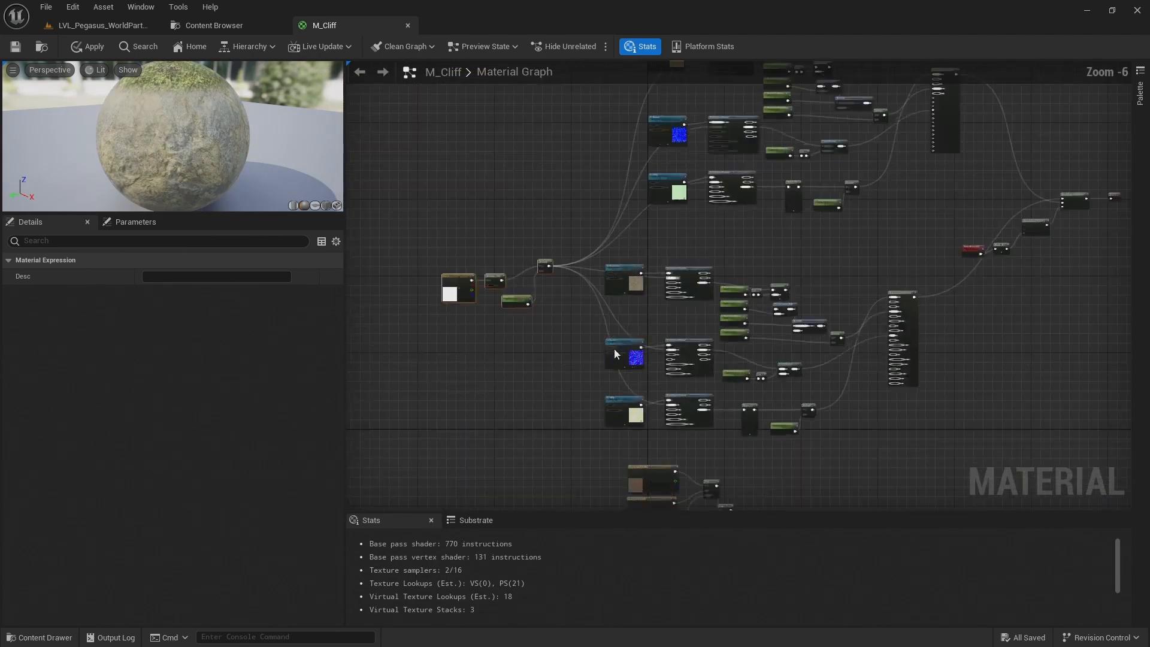
# Examine the VertexNormalWS, Mask and SmoothStep blend nodes and how the moss blends over the rock on the preview sphere
pyautogui.moveTo(628, 375); pyautogui.dragTo(571, 215, button='right')
pyautogui.scroll(2, 605, 214)
pyautogui.moveTo(74, 141); pyautogui.dragTo(74, 141)
pyautogui.moveTo(895, 111); pyautogui.dragTo(754, 298, button='right')
pyautogui.moveTo(1070, 238); pyautogui.dragTo(786, 256, button='right')
pyautogui.scroll(3, 968, 235)
pyautogui.moveTo(586, 292); pyautogui.dragTo(552, 291)
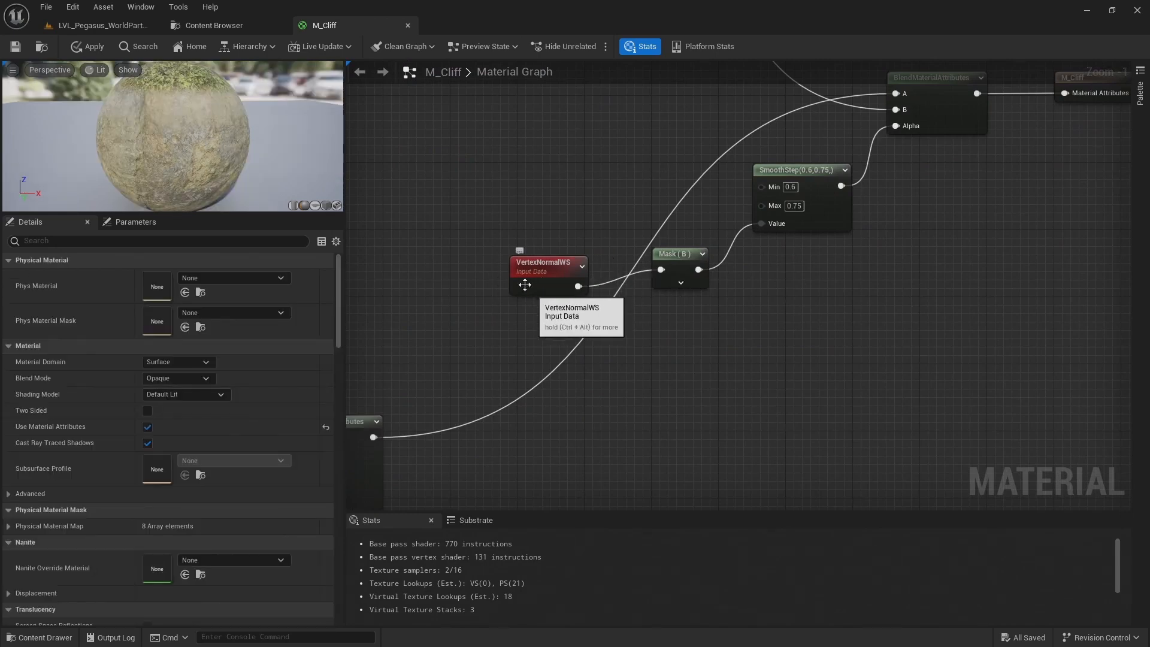
pyautogui.moveTo(133, 143); pyautogui.dragTo(130, 133)
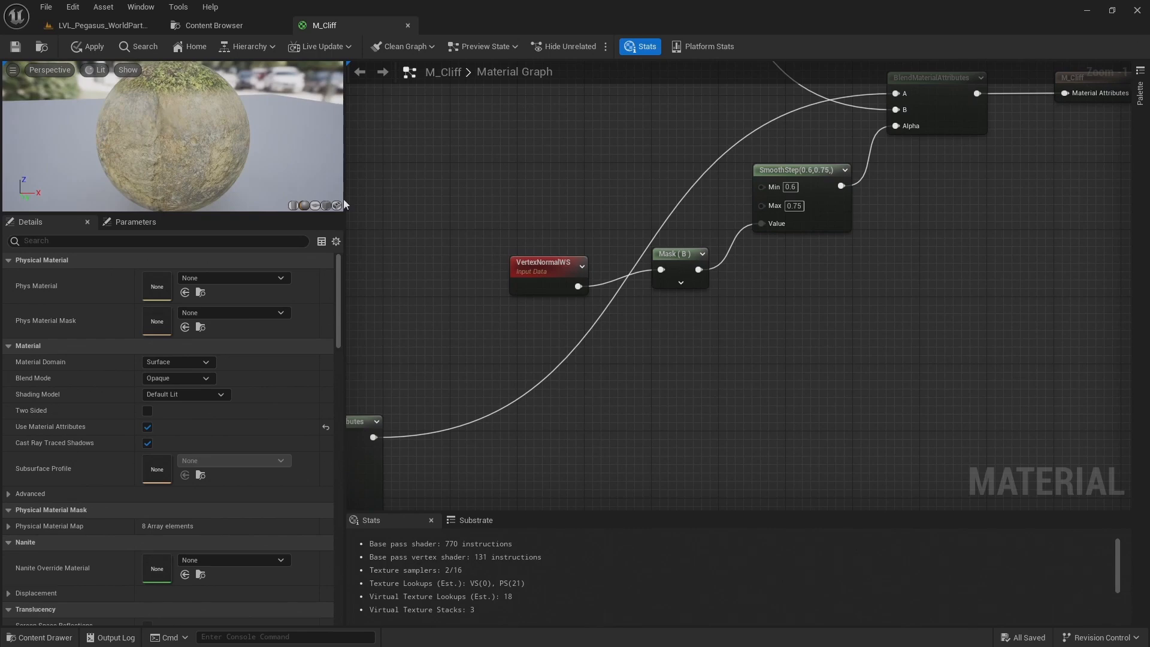
# Add a TransformVector node fed by the XYZ Texture output of the rock layer's WorldAlignedNormal
pyautogui.moveTo(443, 284); pyautogui.dragTo(725, 251, button='right')
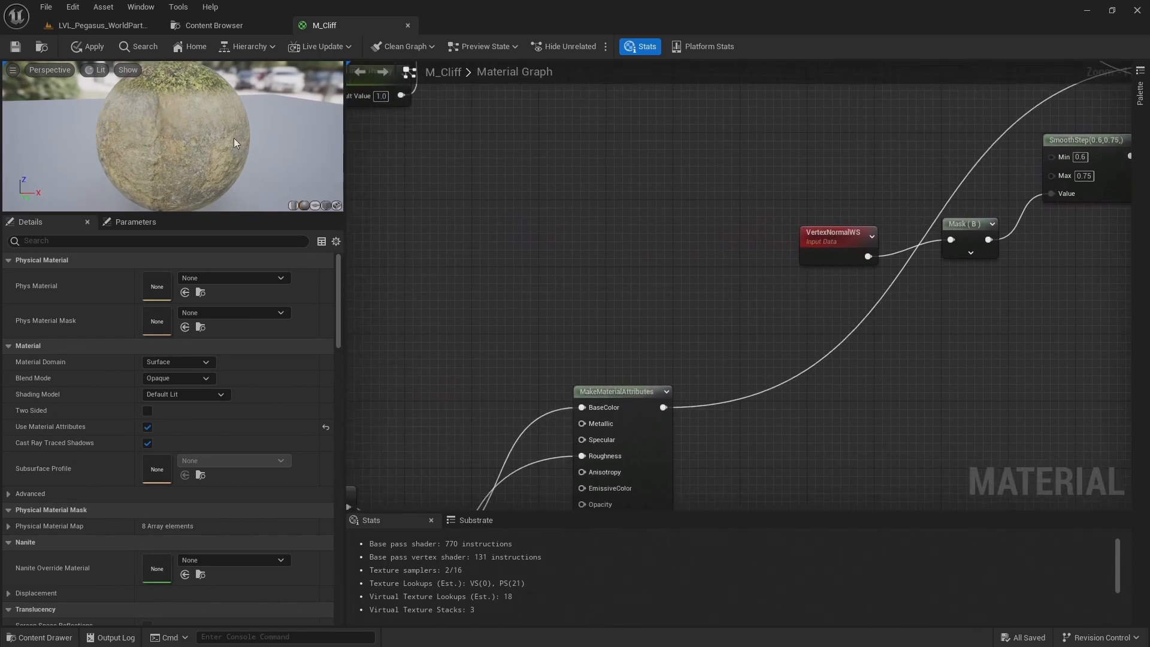
pyautogui.scroll(-2, 419, 207)
pyautogui.moveTo(472, 221); pyautogui.dragTo(648, 187, button='right')
pyautogui.moveTo(695, 232); pyautogui.dragTo(915, 146, button='right')
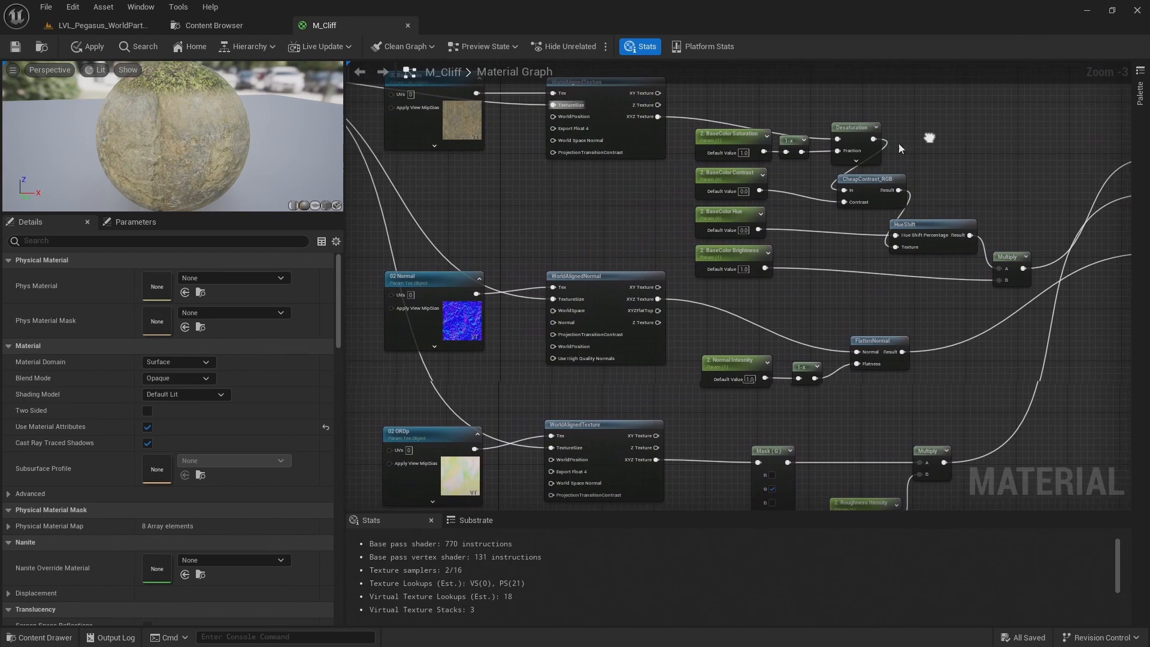
pyautogui.moveTo(660, 302); pyautogui.dragTo(565, 350, button='right')
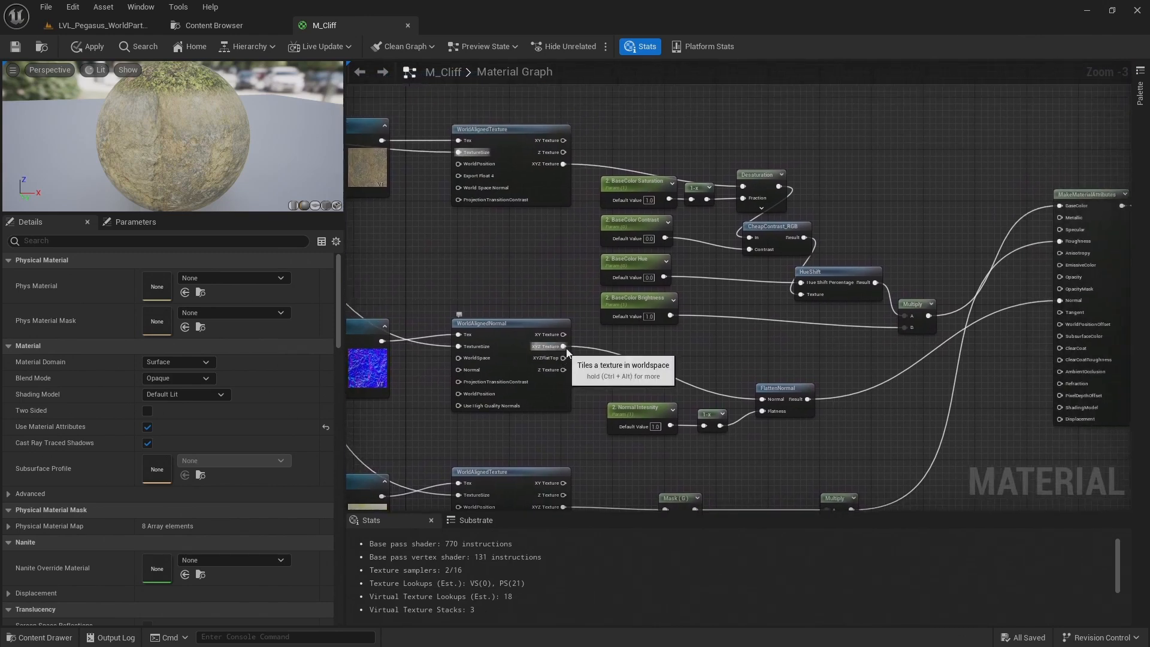
pyautogui.moveTo(568, 347); pyautogui.dragTo(623, 362)
pyautogui.scroll(2, 586, 361)
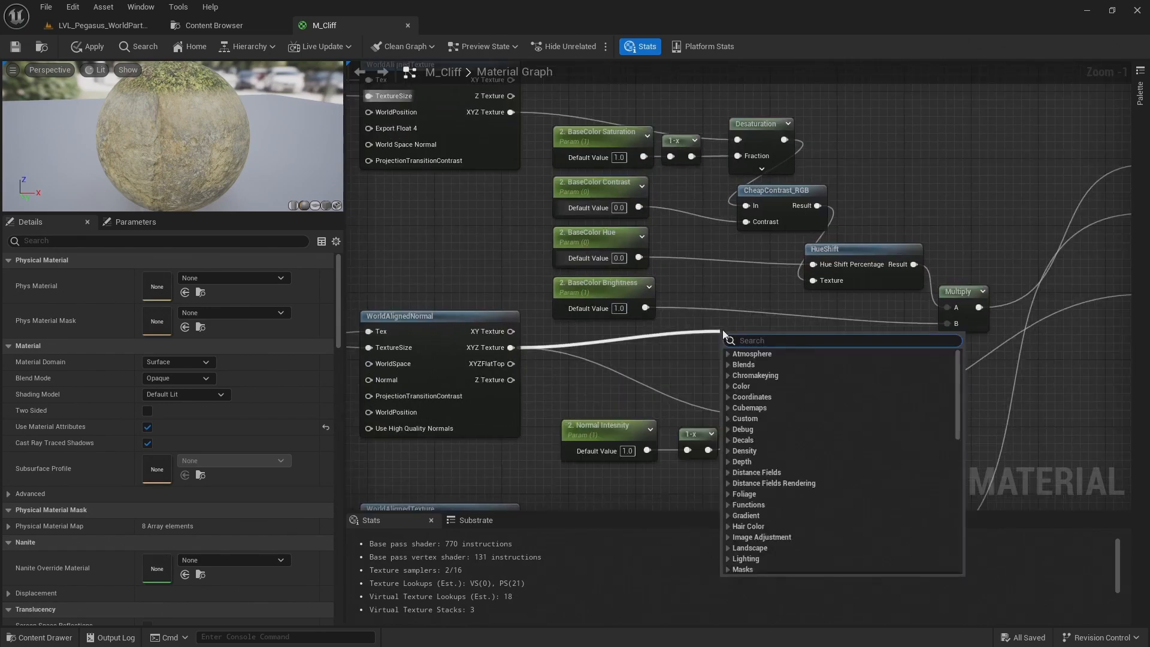
pyautogui.write('transfo')
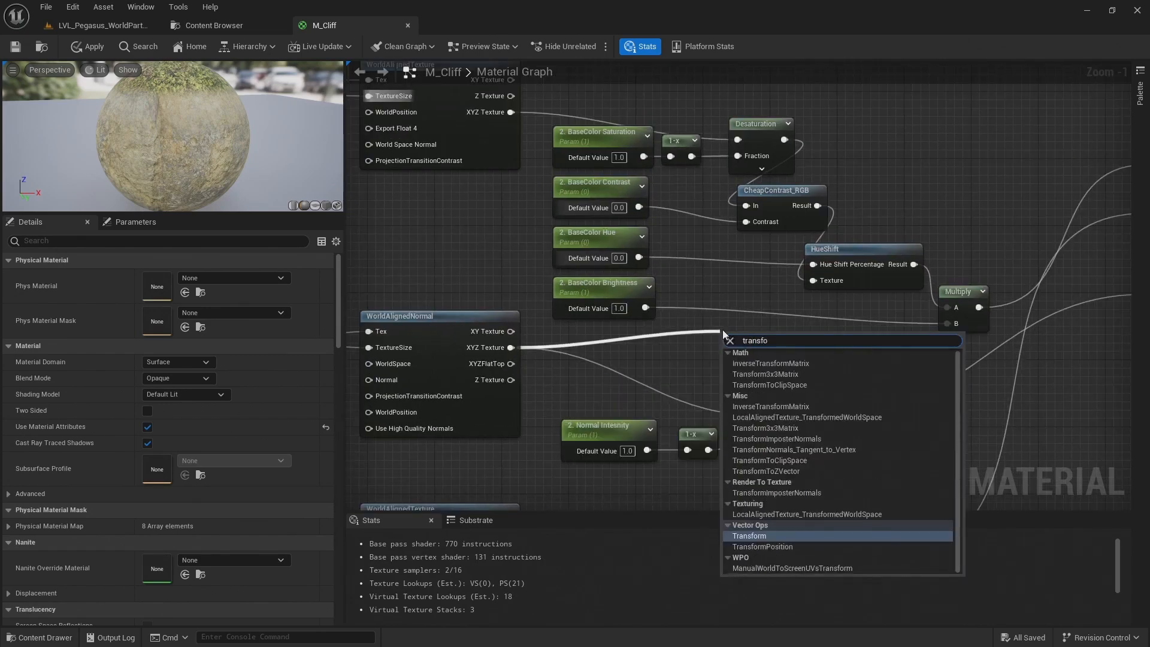
pyautogui.press('Return')
# Preview the TransformVector node on the sphere and enlarge the preview viewport
pyautogui.scroll(-2, 809, 322)
pyautogui.scroll(3, 791, 339)
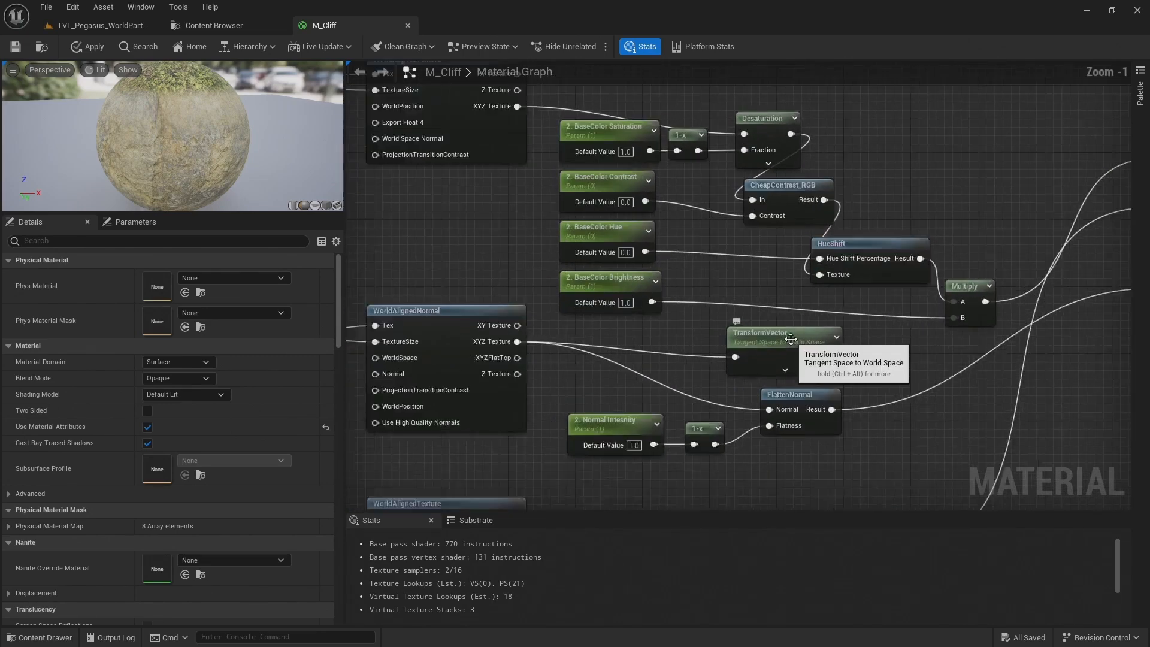
pyautogui.rightClick(788, 357)
pyautogui.click(821, 364)
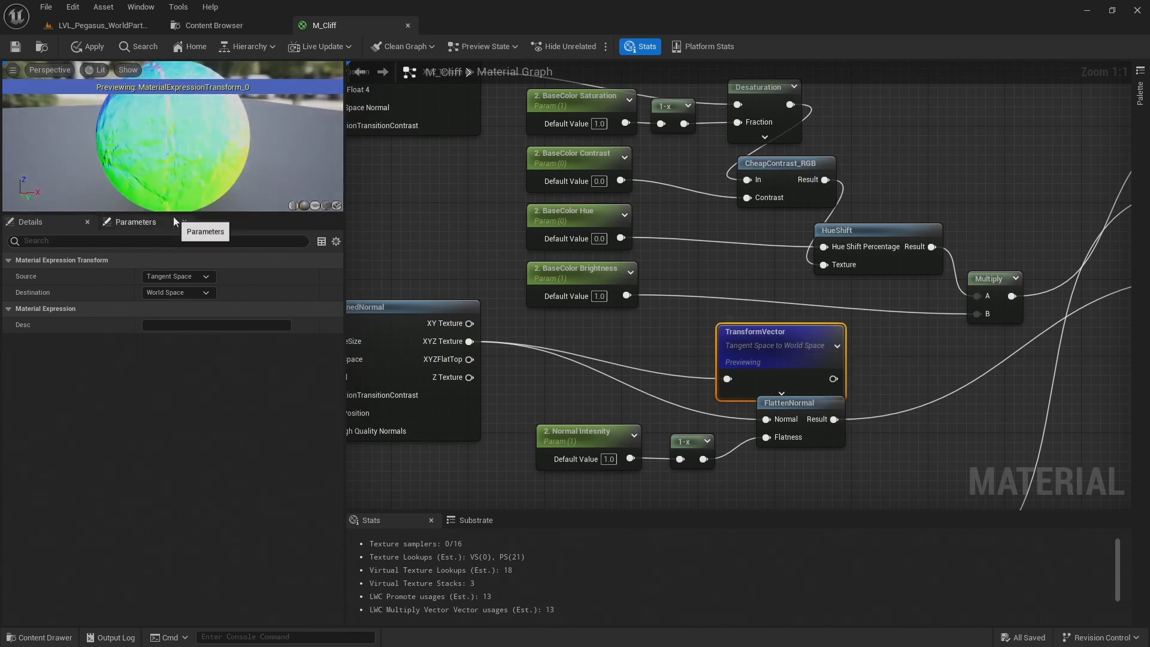
pyautogui.moveTo(174, 214); pyautogui.dragTo(174, 310)
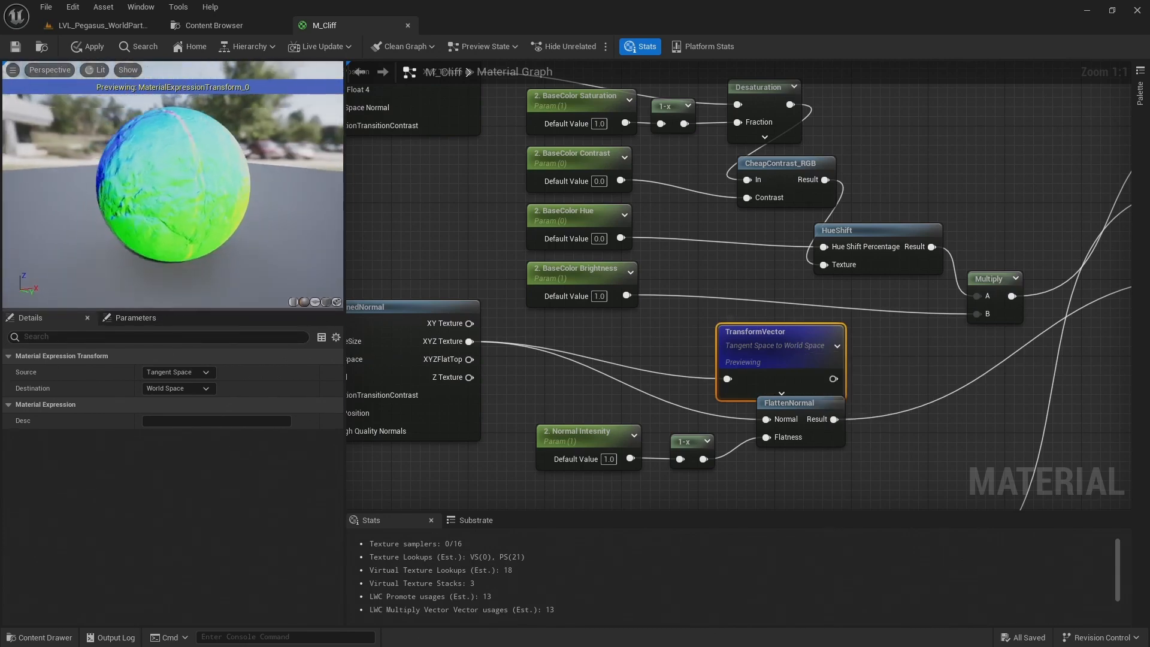
# Move the TransformVector node across the graph to the area beside the VertexNormalWS node
pyautogui.moveTo(760, 358); pyautogui.dragTo(713, 333)
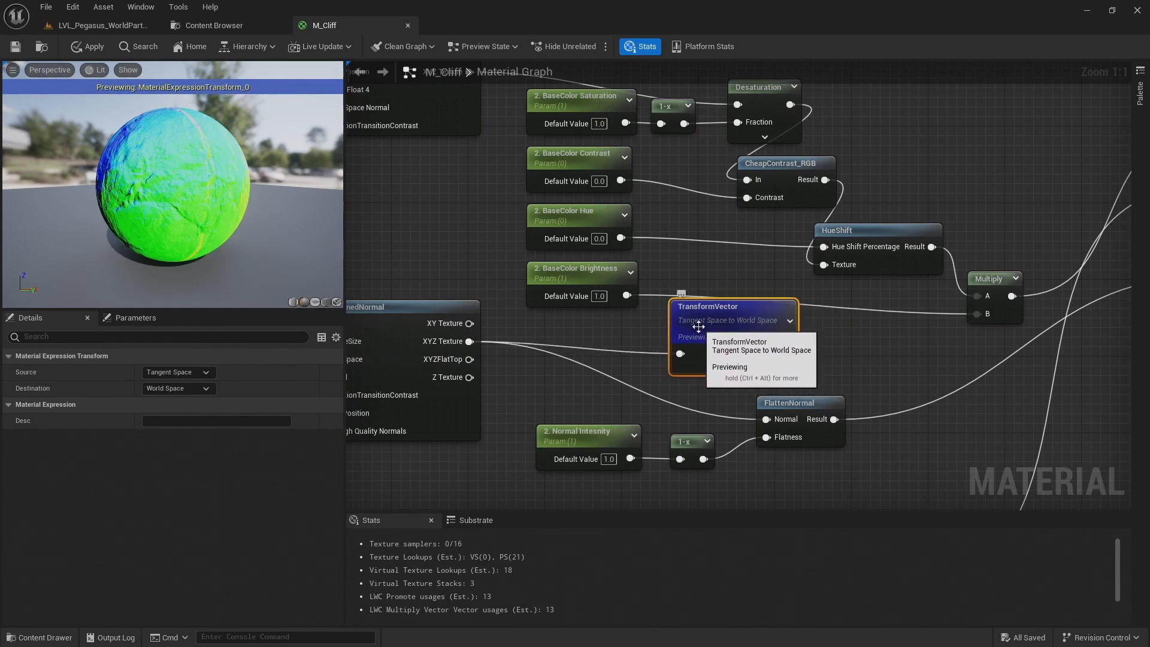
pyautogui.scroll(-3, 773, 346)
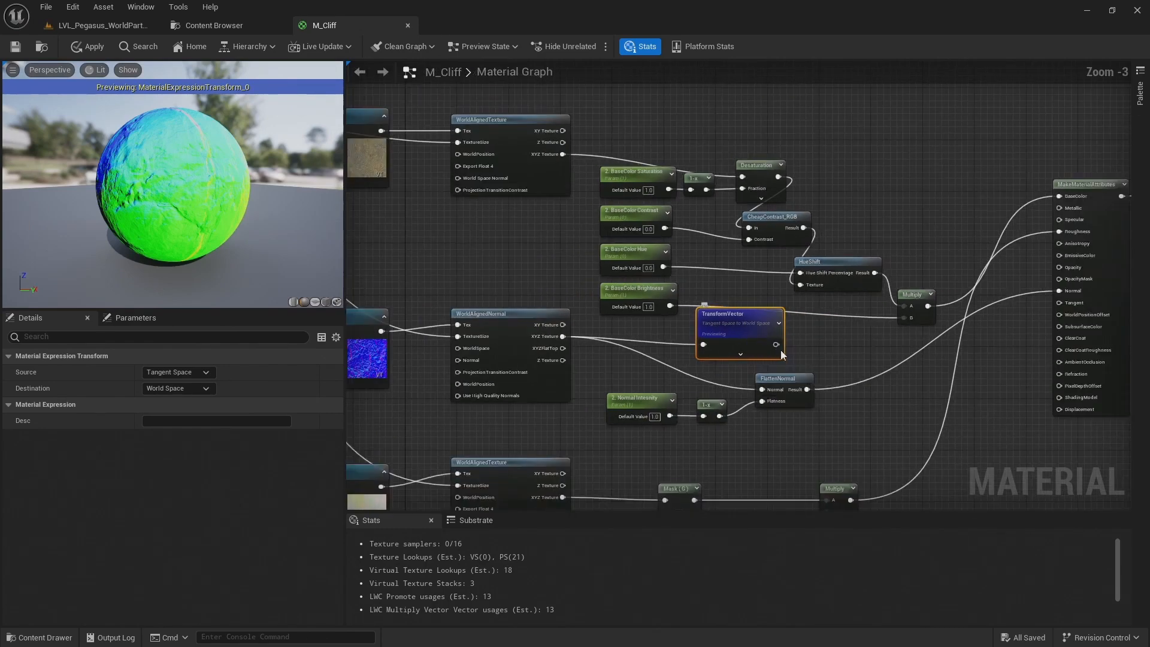
pyautogui.moveTo(781, 351); pyautogui.dragTo(680, 429, button='right')
pyautogui.scroll(-1, 613, 413)
pyautogui.scroll(-1, 614, 413)
pyautogui.moveTo(629, 413); pyautogui.dragTo(807, 248)
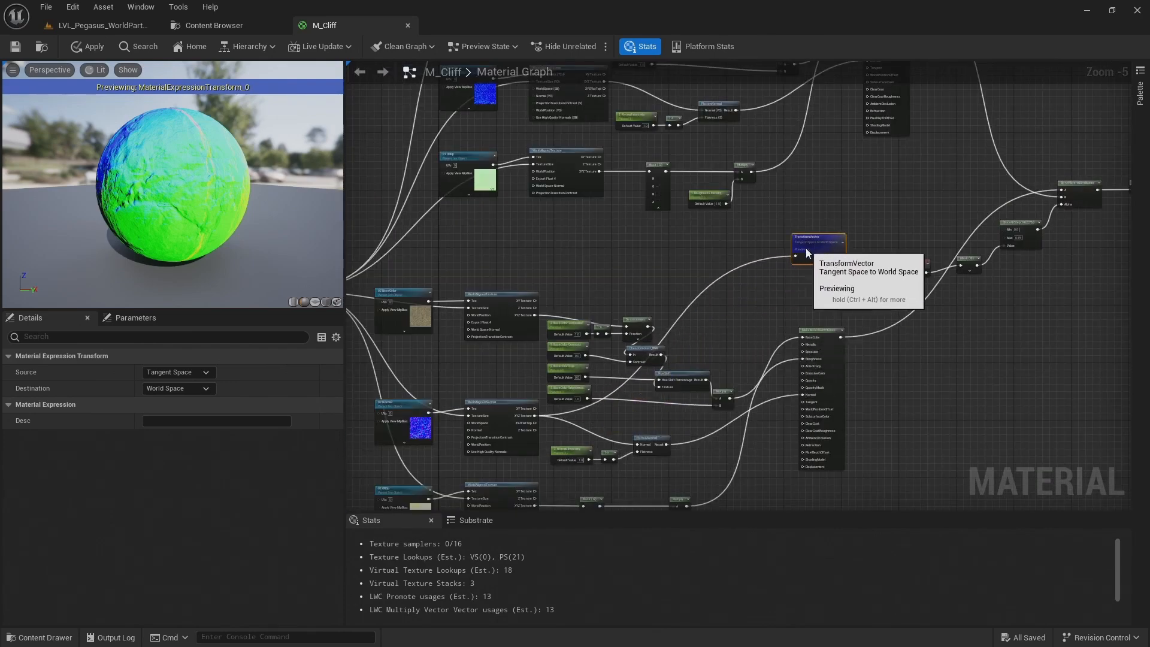
pyautogui.scroll(4, 807, 248)
pyautogui.moveTo(836, 255); pyautogui.dragTo(636, 242, button='right')
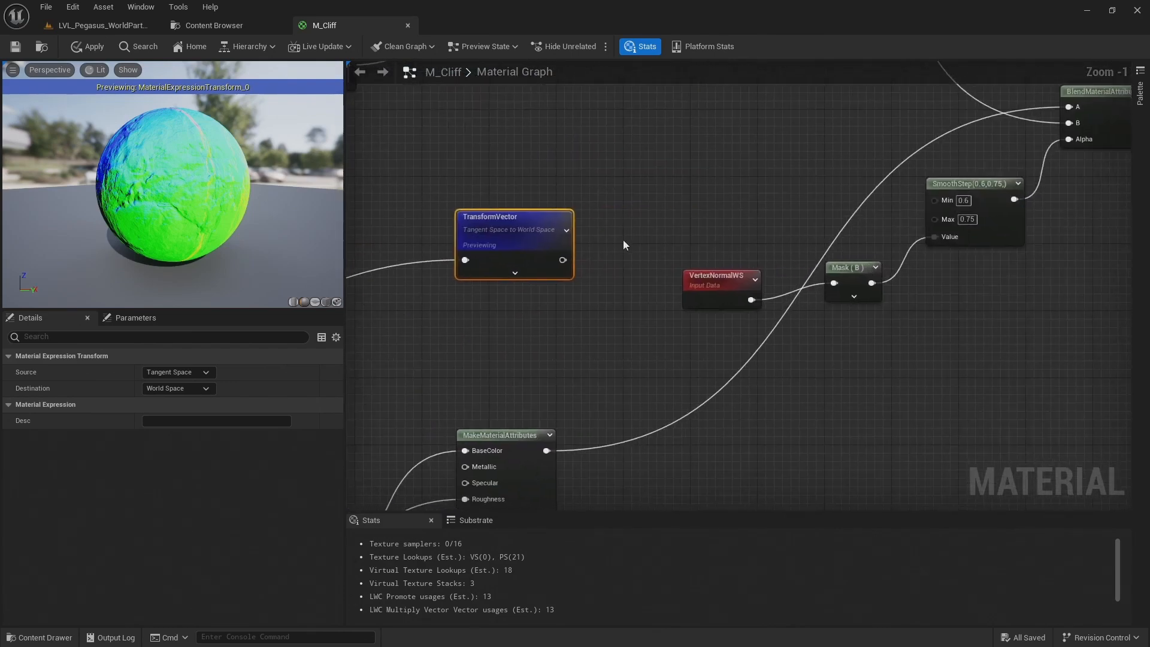
# Stop previewing TransformVector and connect its output to the Mask (B) input in place of VertexNormalWS
pyautogui.scroll(1, 637, 243)
pyautogui.rightClick(507, 232)
pyautogui.click(526, 250)
pyautogui.moveTo(514, 234); pyautogui.dragTo(865, 292)
# Preview the Mask (B) node and view its black-and-white result around the sphere
pyautogui.rightClick(890, 273)
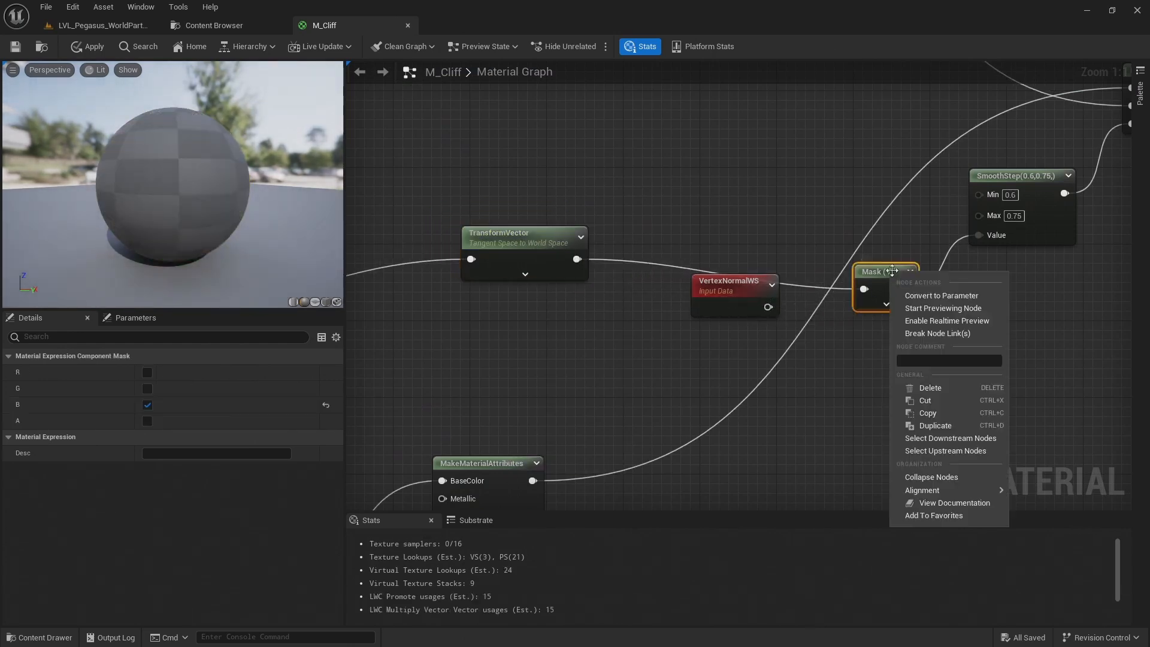
pyautogui.click(915, 309)
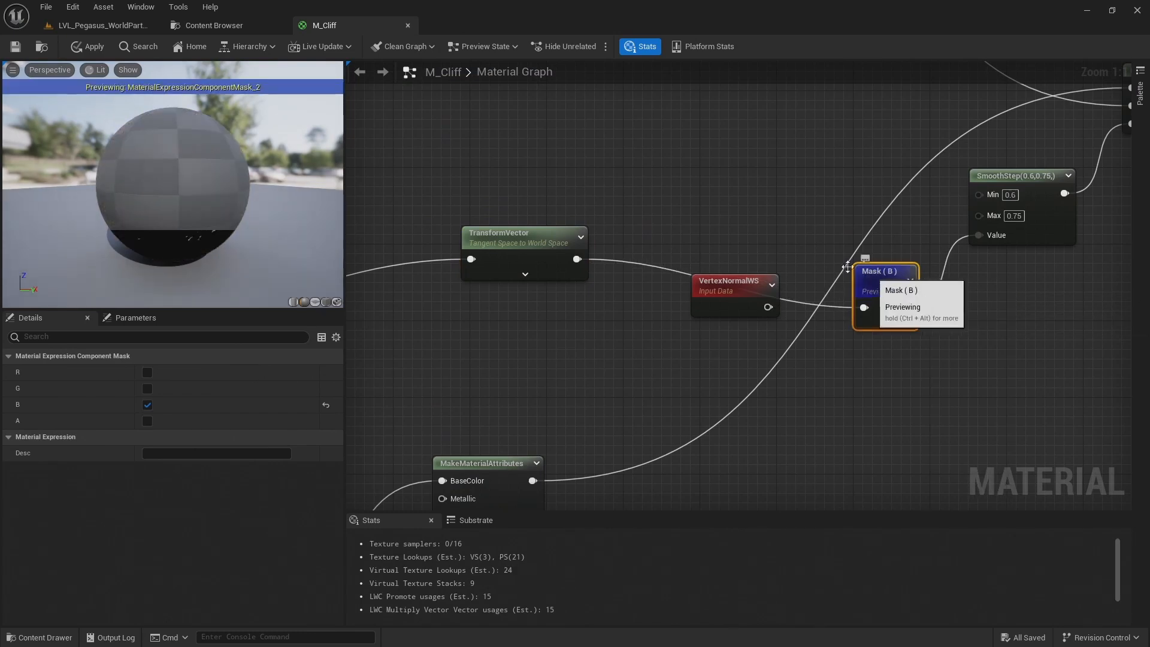
pyautogui.moveTo(173, 186); pyautogui.dragTo(258, 220)
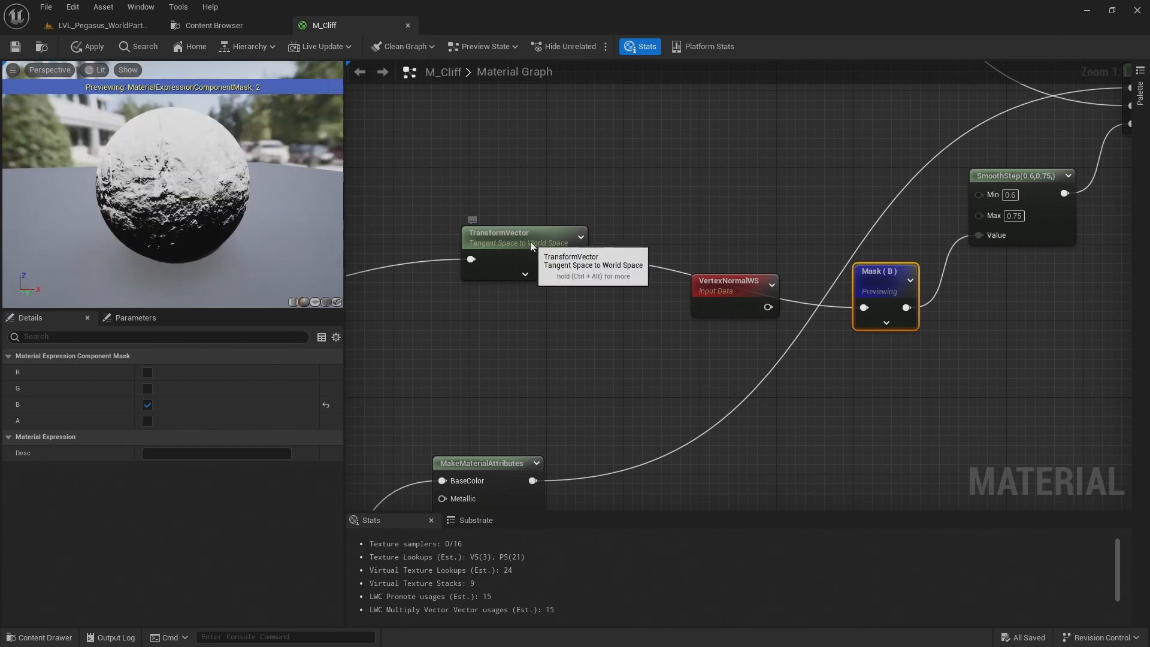
# Delete the VertexNormalWS node and place the TransformVector node in front of Mask (B)
pyautogui.moveTo(530, 242); pyautogui.dragTo(632, 304)
pyautogui.click(720, 289)
pyautogui.press('Delete')
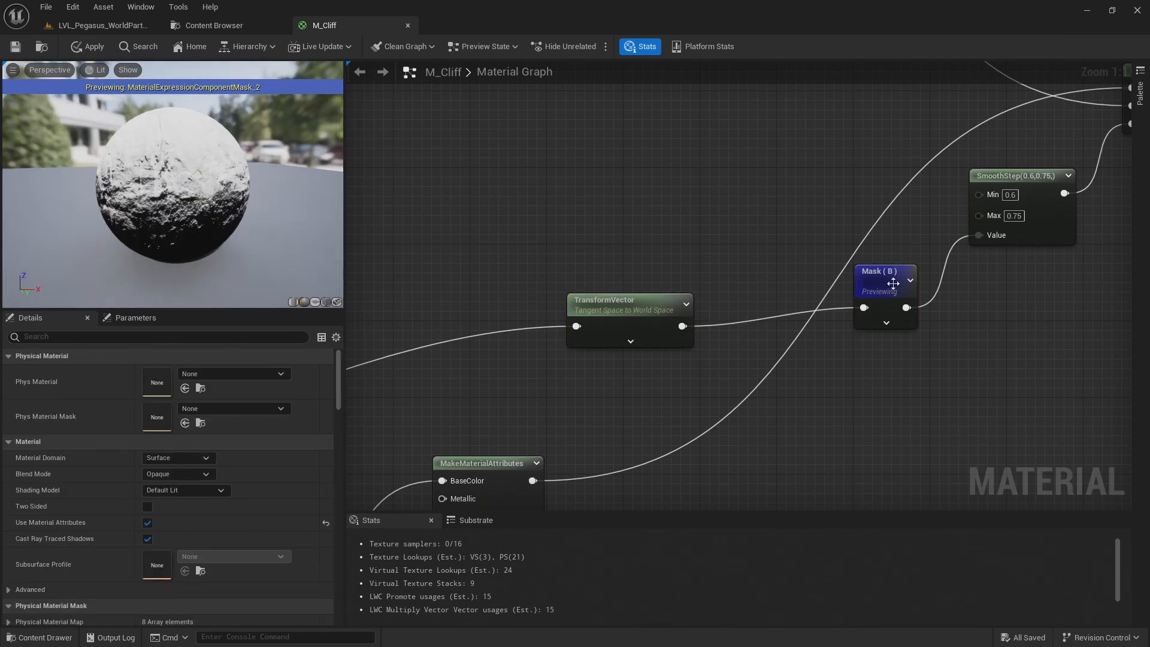
pyautogui.moveTo(656, 306); pyautogui.dragTo(665, 297)
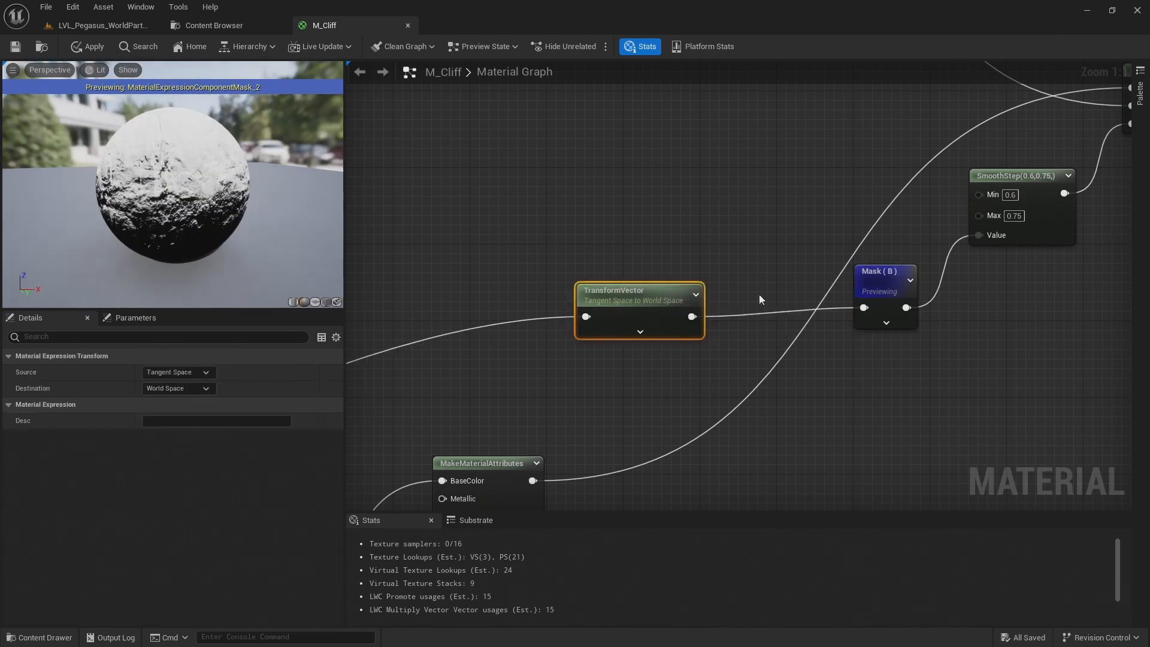
# Stop previewing Mask (B) and examine the moss and rock blend on the preview sphere
pyautogui.rightClick(893, 279)
pyautogui.click(920, 312)
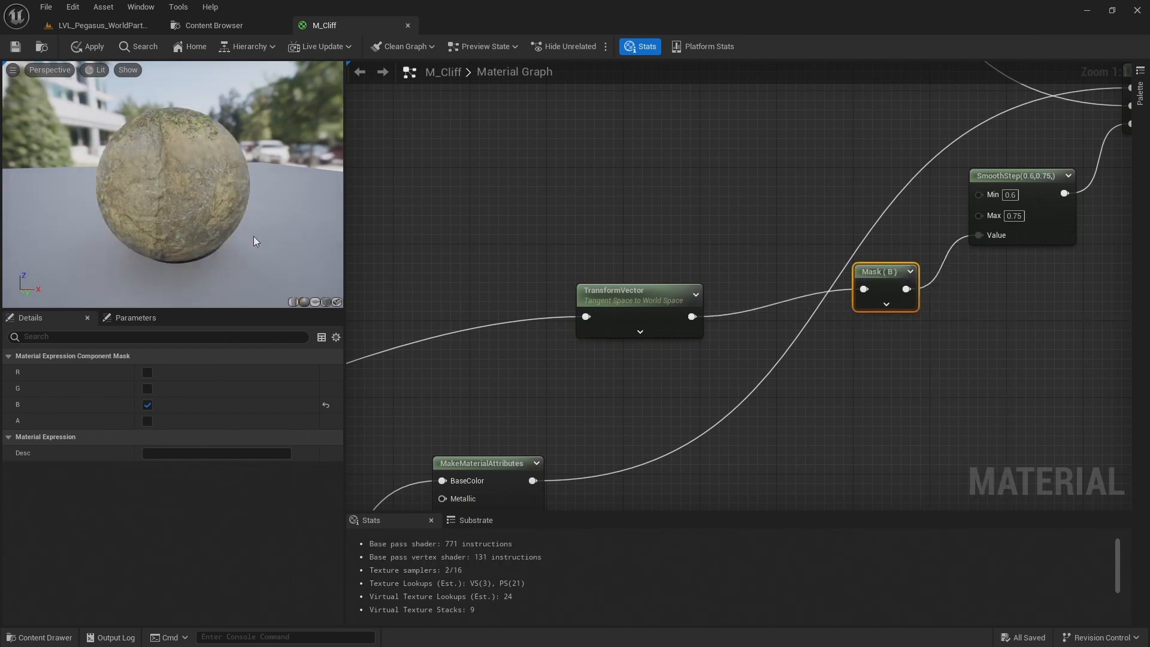
pyautogui.scroll(6, 133, 149)
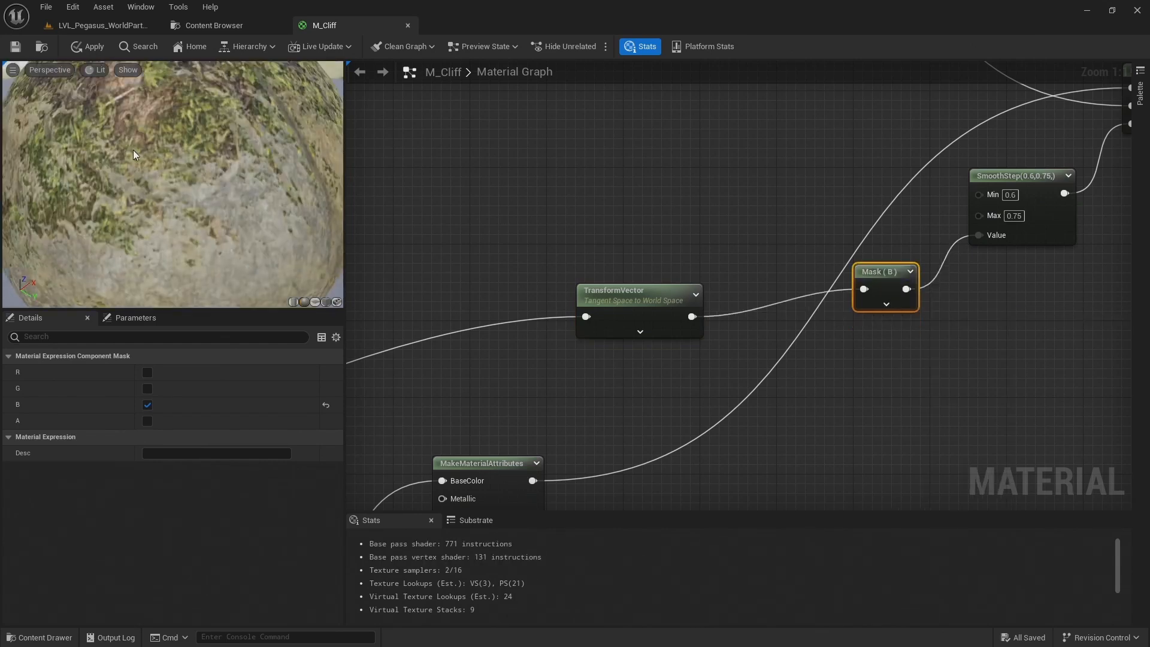
pyautogui.moveTo(152, 150); pyautogui.dragTo(122, 150, button='right')
pyautogui.moveTo(152, 150); pyautogui.dragTo(123, 155)
# Promote the SmoothStep node's Min and Max inputs to parameters and stack the two nodes beside it
pyautogui.moveTo(834, 197); pyautogui.dragTo(496, 213, button='right')
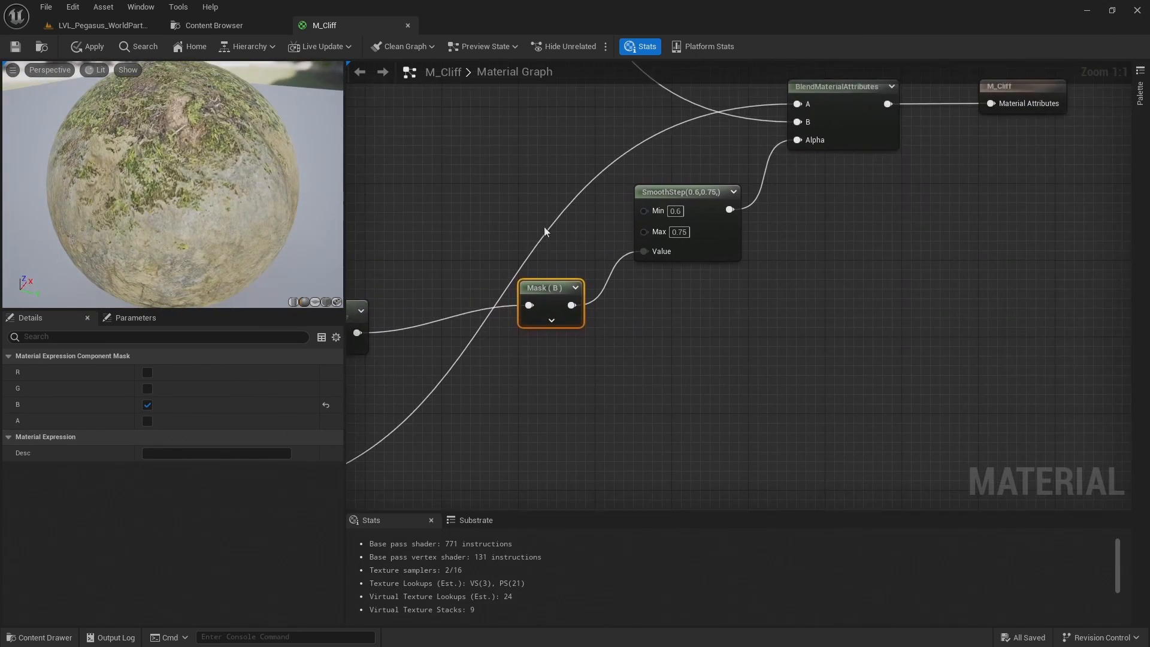
pyautogui.rightClick(644, 210)
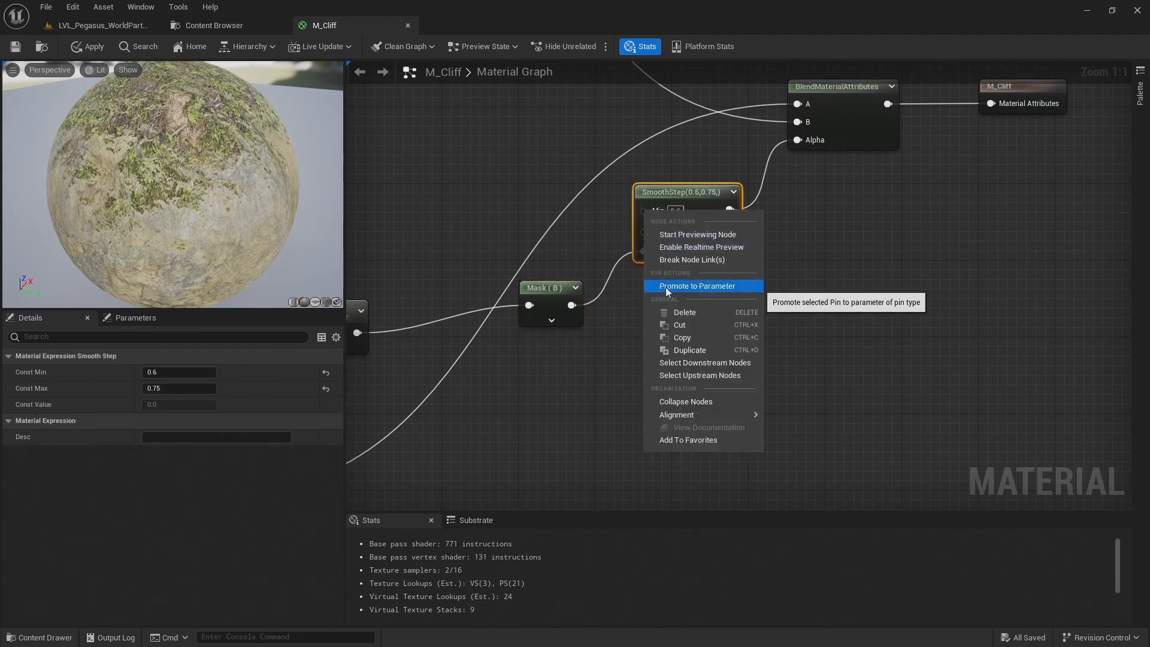
pyautogui.click(666, 286)
pyautogui.moveTo(586, 185); pyautogui.dragTo(490, 166)
pyautogui.rightClick(645, 225)
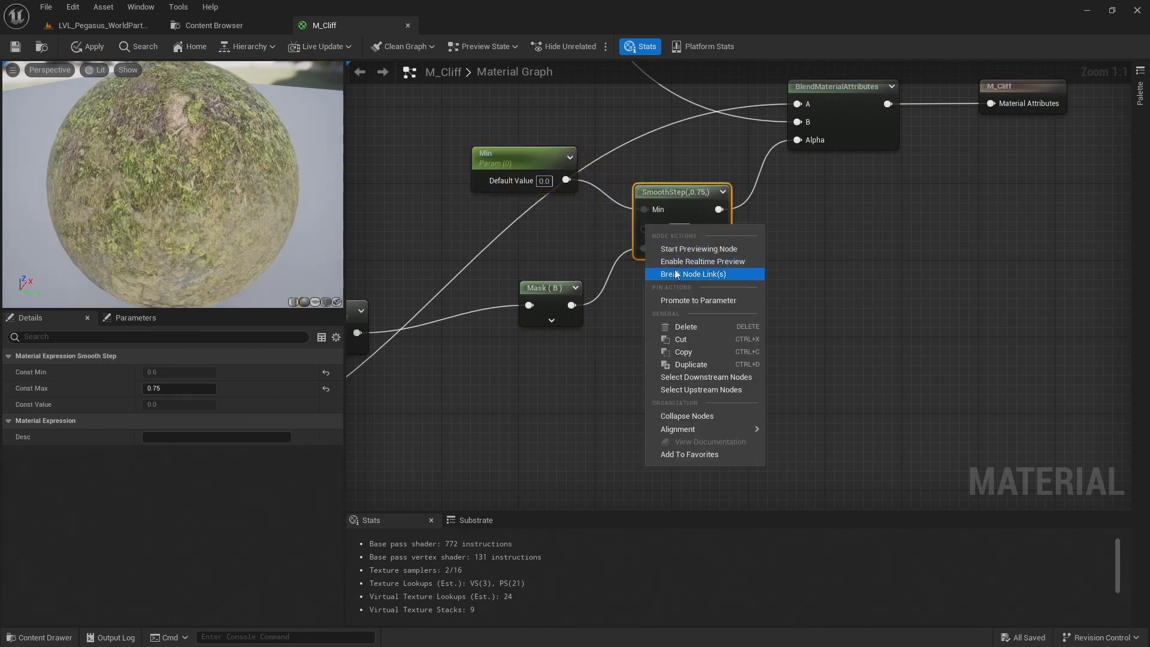
pyautogui.click(686, 300)
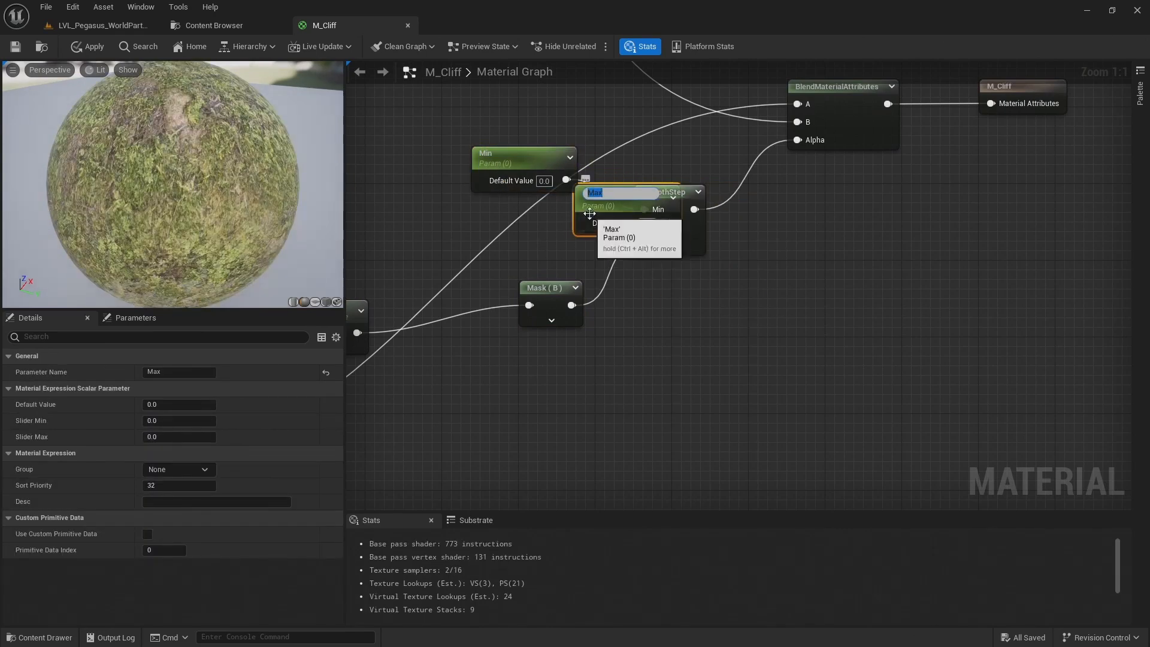
pyautogui.moveTo(590, 214); pyautogui.dragTo(482, 232)
# Rename the promoted Min and Max parameters to Blend Min and Blend Max
pyautogui.click(522, 157)
pyautogui.click(165, 371)
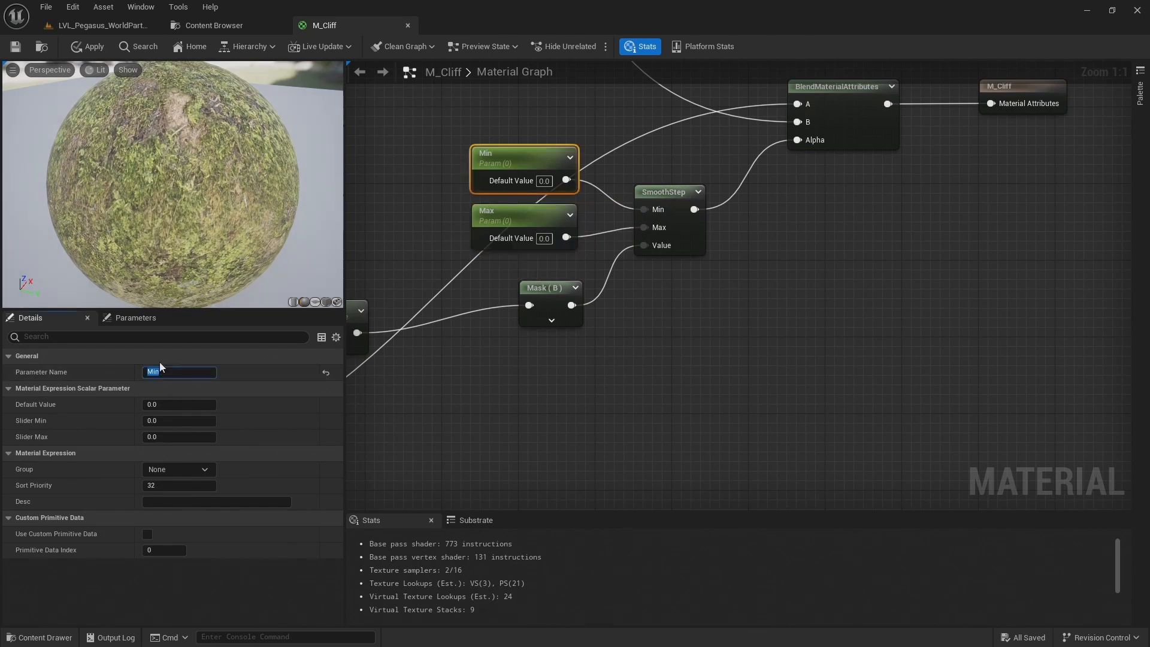
pyautogui.write('Blend')
pyautogui.press('Return')
pyautogui.click(528, 222)
pyautogui.click(170, 372)
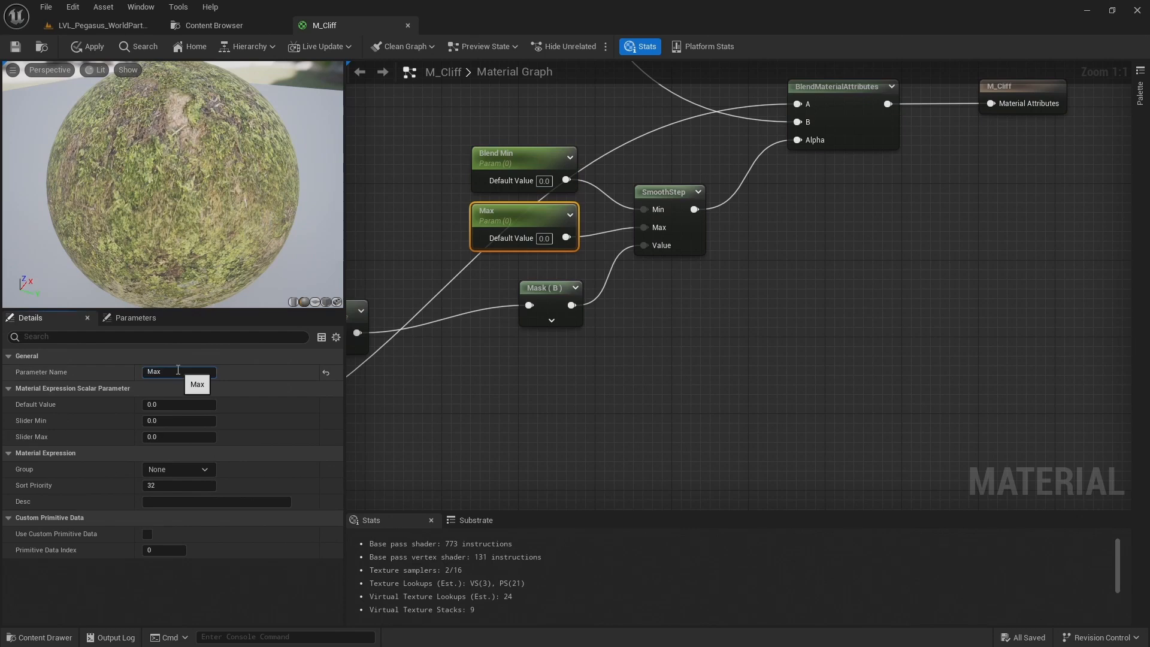
# Assign both the Blend Min and Blend Max parameters to the group 0. Common Paramaters
pyautogui.moveTo(468, 150); pyautogui.dragTo(479, 227)
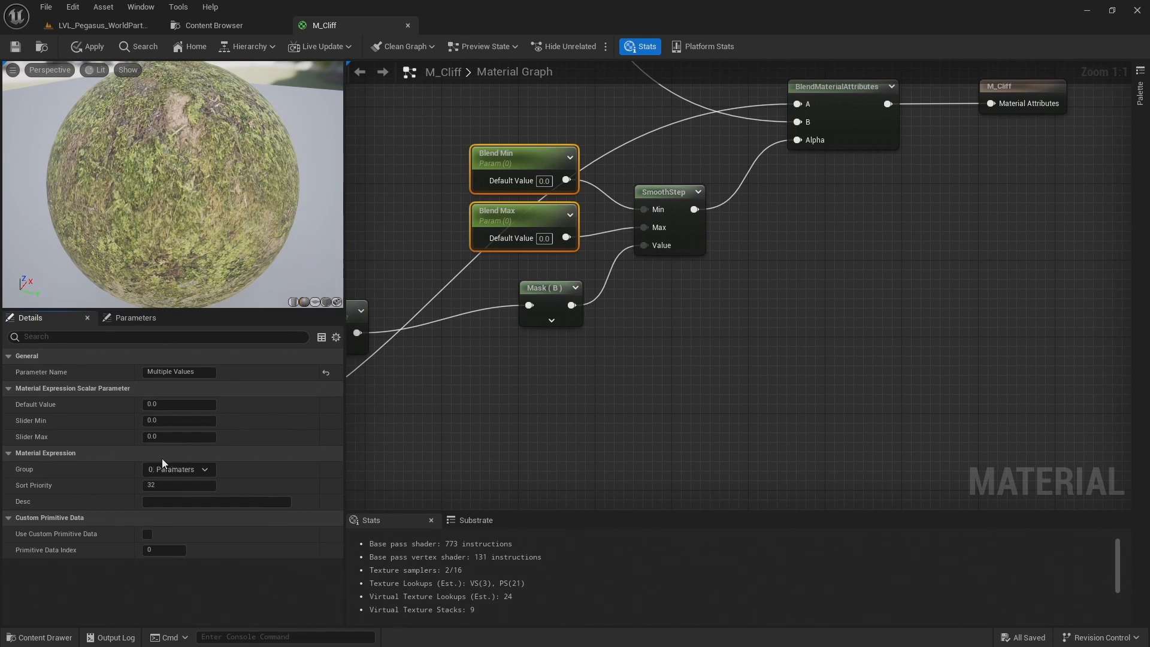
pyautogui.write('ommon')
pyautogui.press('Return')
# Save the M_Cliff material and open its parameter overview
pyautogui.click(23, 52)
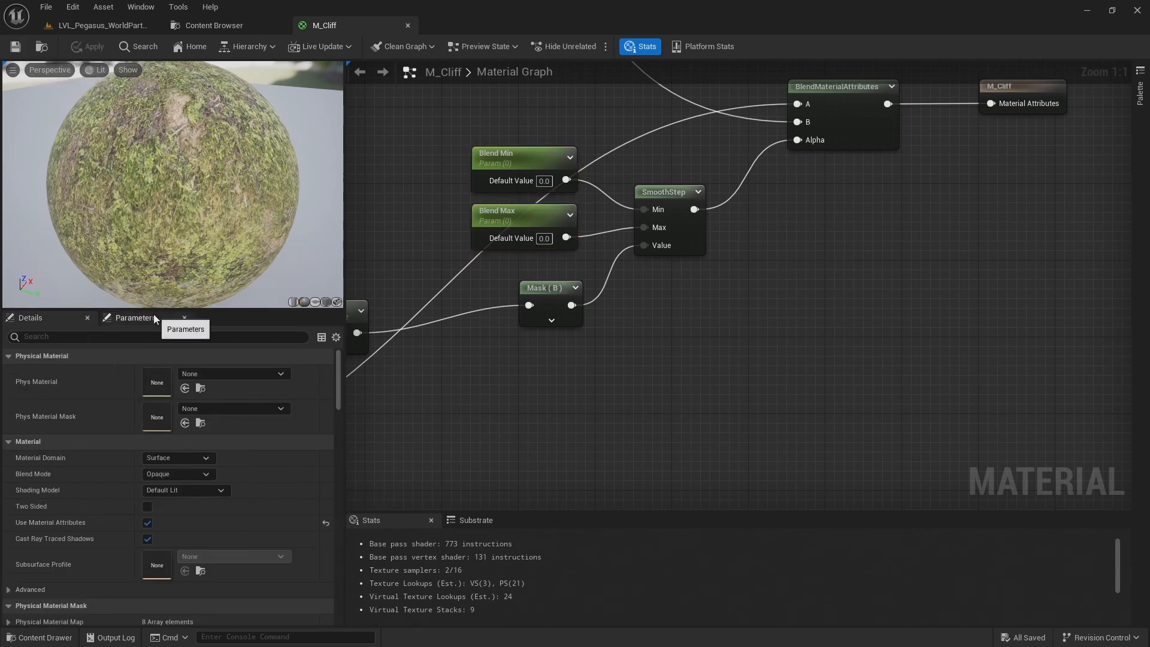
pyautogui.click(154, 315)
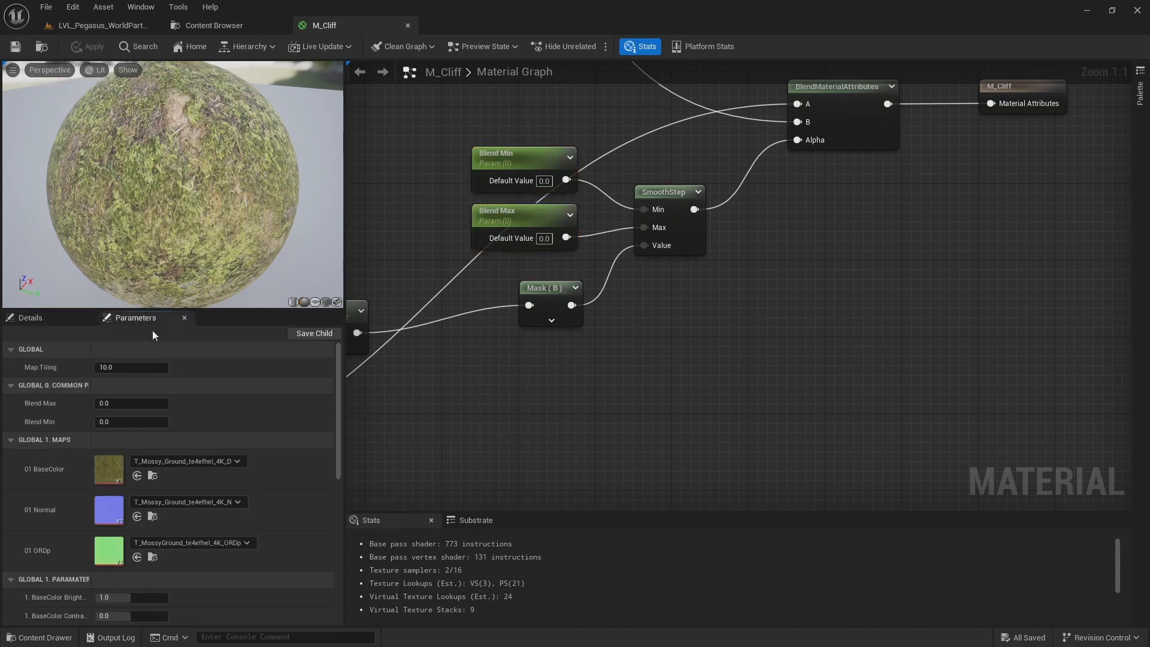
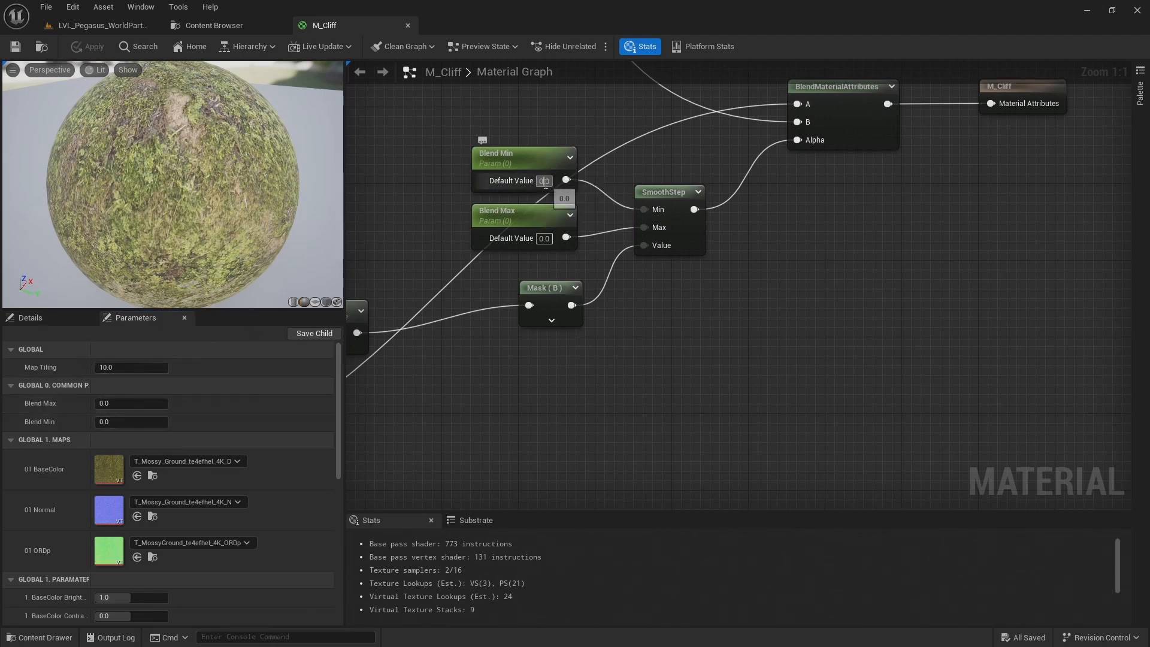
# Set the default value of Blend Min to 0.6 and of Blend Max to 0.8
pyautogui.write('.6')
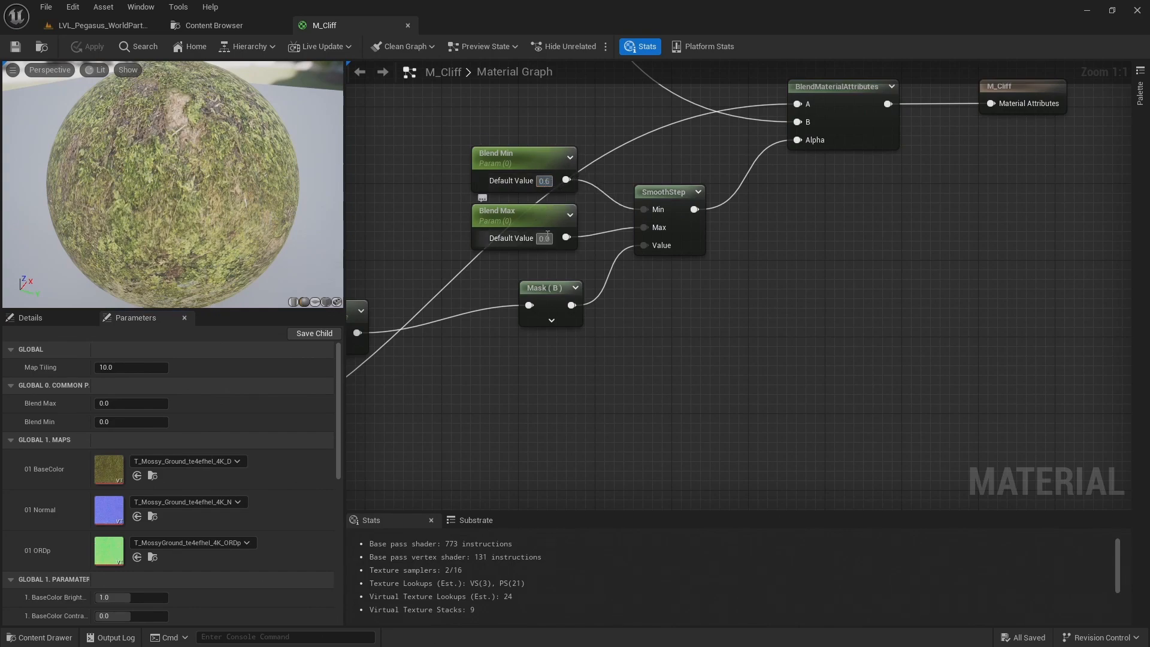
pyautogui.click(547, 238)
pyautogui.write('0.8')
pyautogui.press('Return')
# Assign the Map Tiling parameter to the group 0. Common Paramaters and reopen the parameter overview
pyautogui.scroll(-1, 424, 176)
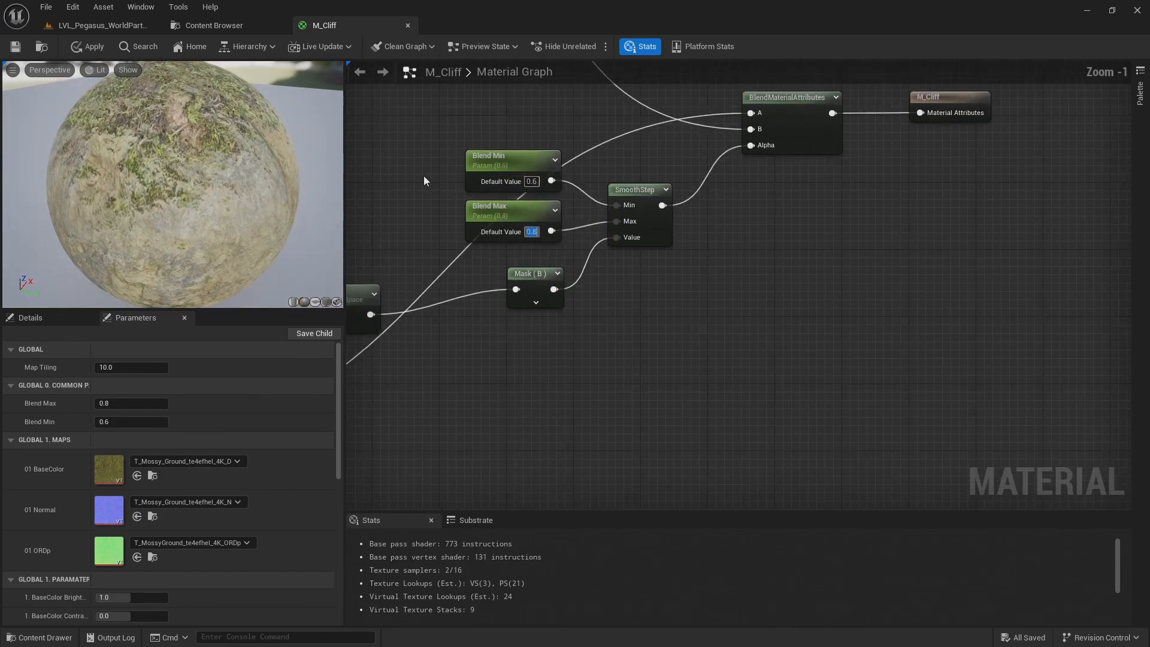
pyautogui.scroll(-5, 424, 180)
pyautogui.scroll(7, 611, 305)
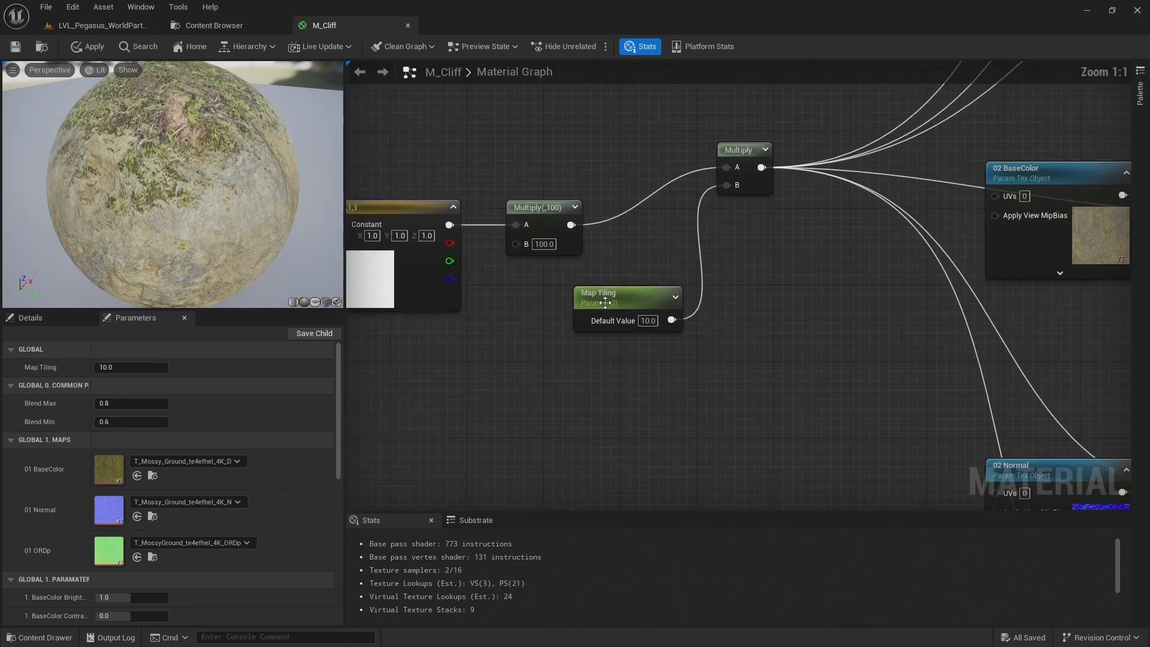
pyautogui.click(604, 301)
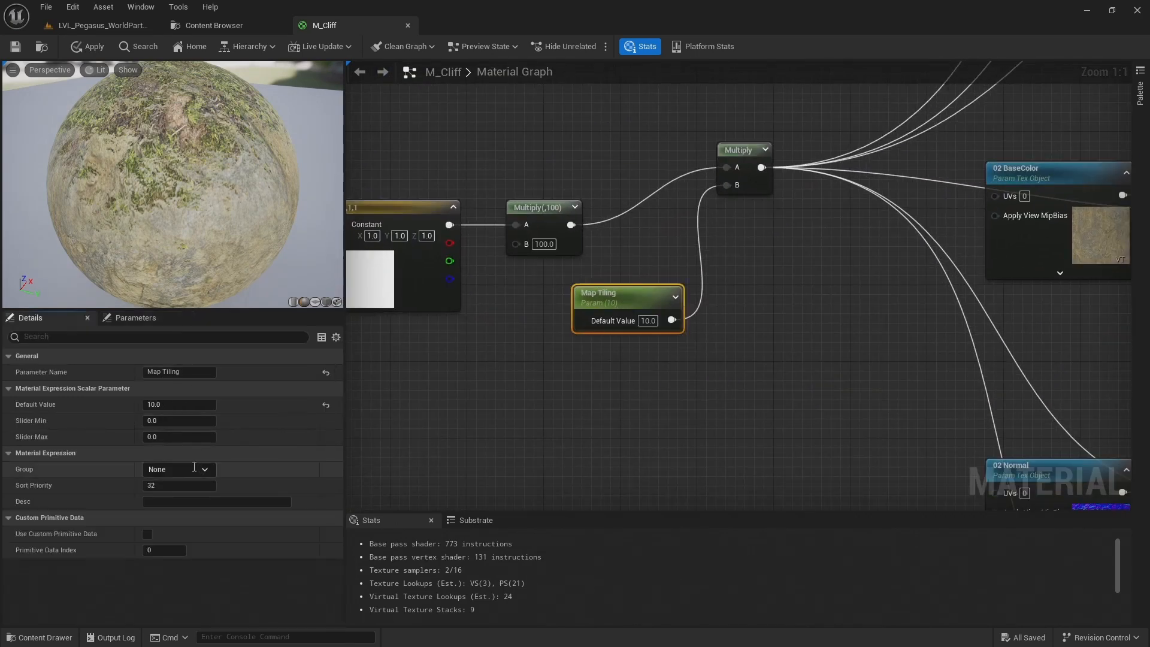
pyautogui.click(174, 482)
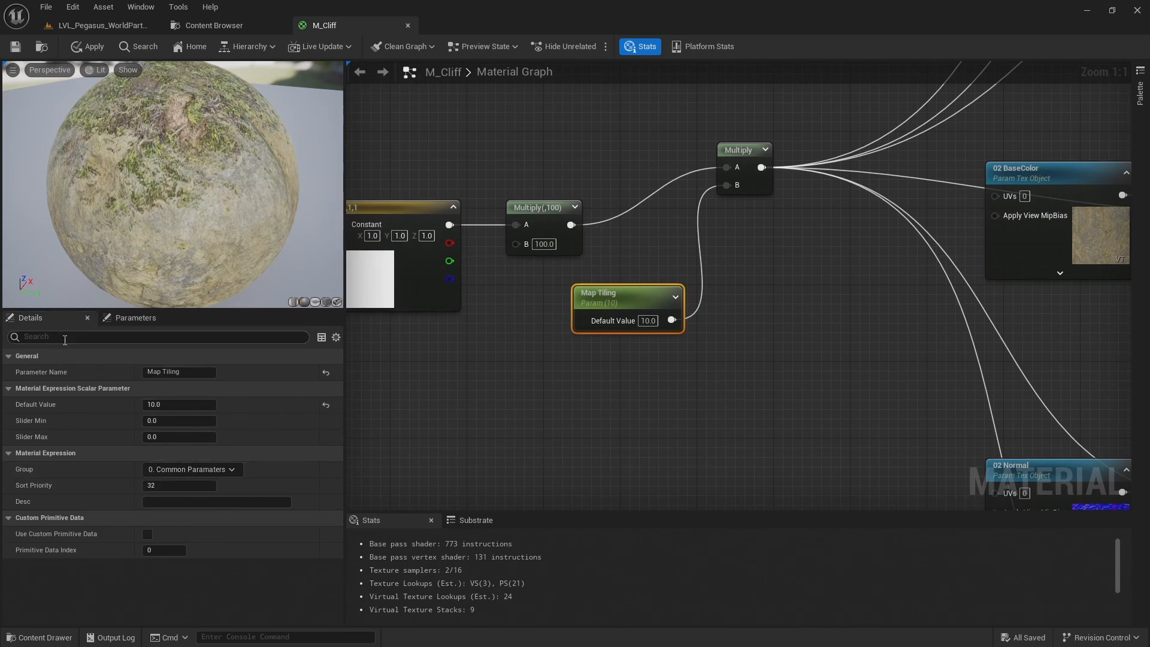
pyautogui.click(131, 318)
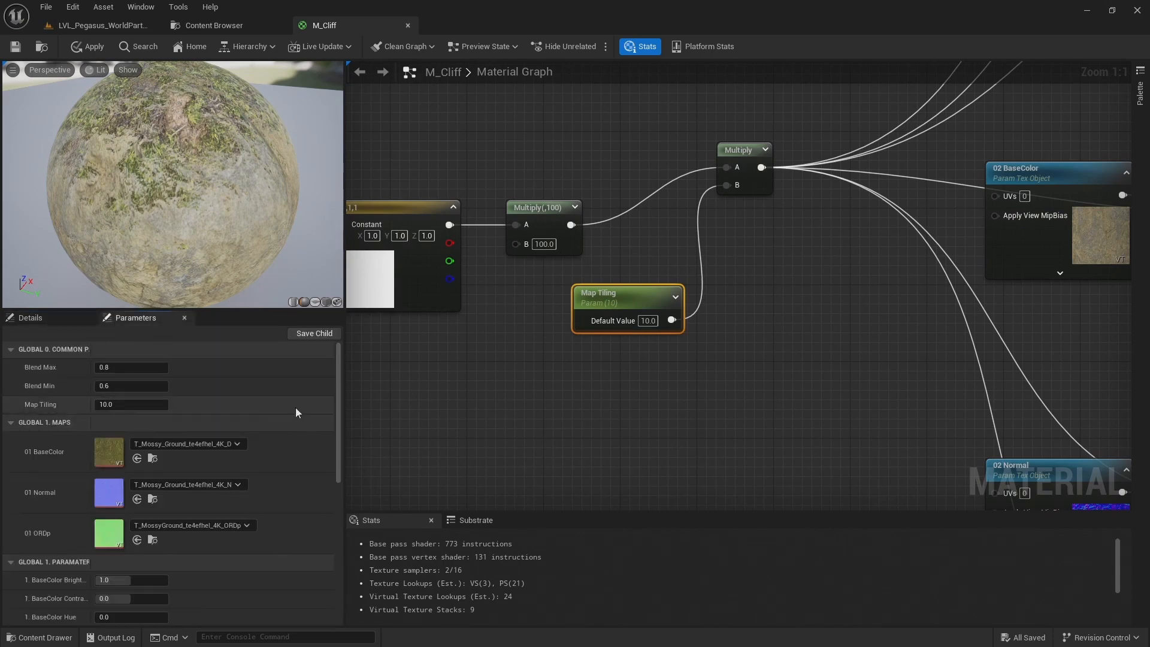
# Rename the rock layer's texture parameters to 2. BaseColor, 2. Normal and 2. ORDp, and check them in the parameter overview
pyautogui.scroll(-3, 521, 364)
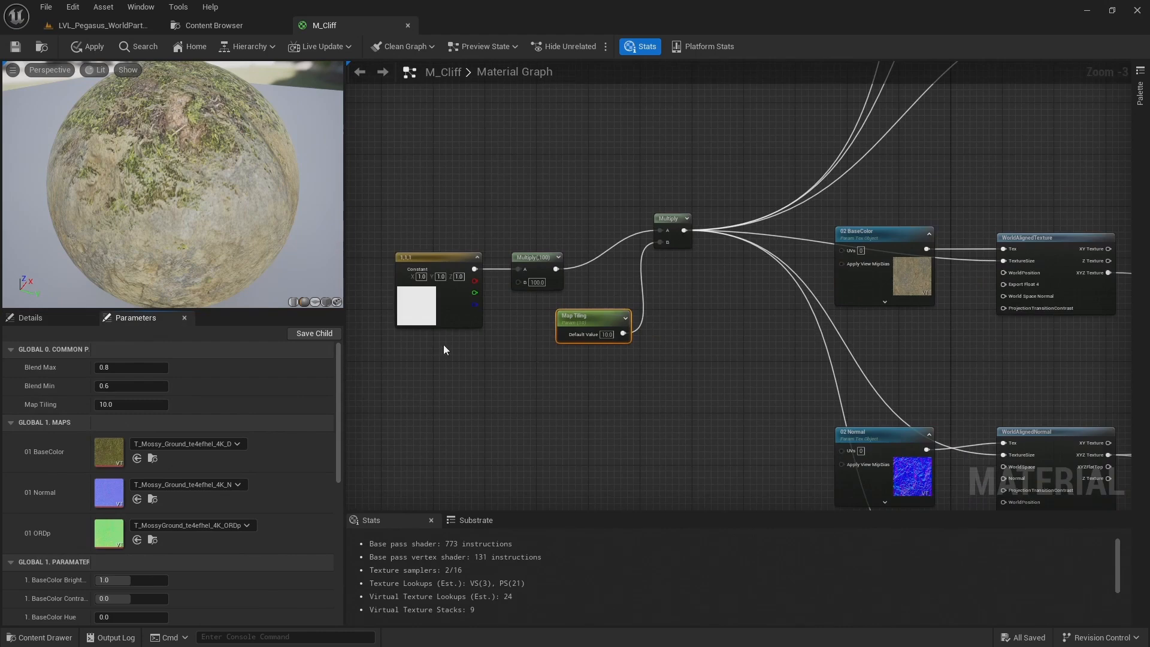
pyautogui.moveTo(544, 341); pyautogui.dragTo(541, 222, button='right')
pyautogui.scroll(-3, 52, 495)
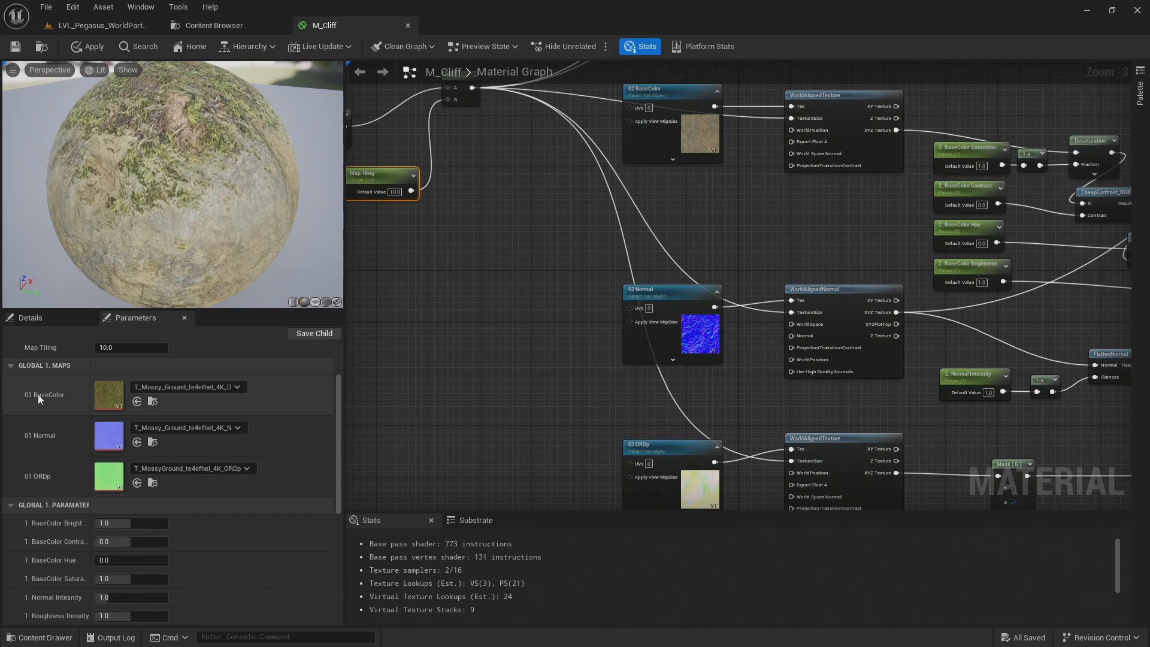
pyautogui.click(662, 133)
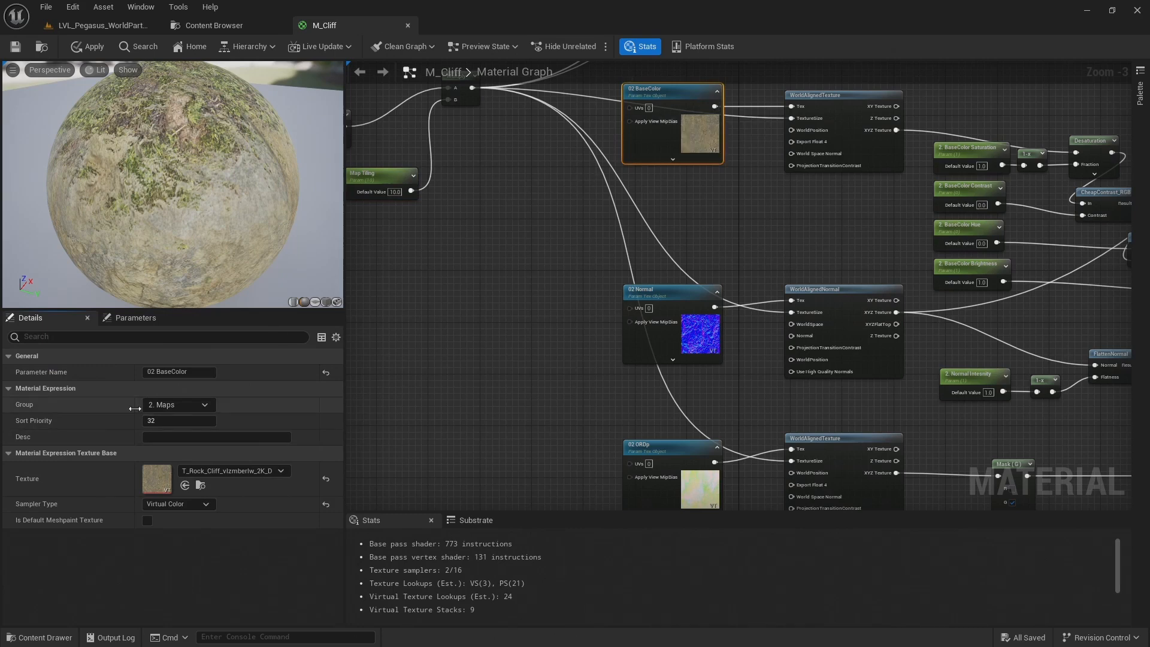
pyautogui.click(162, 374)
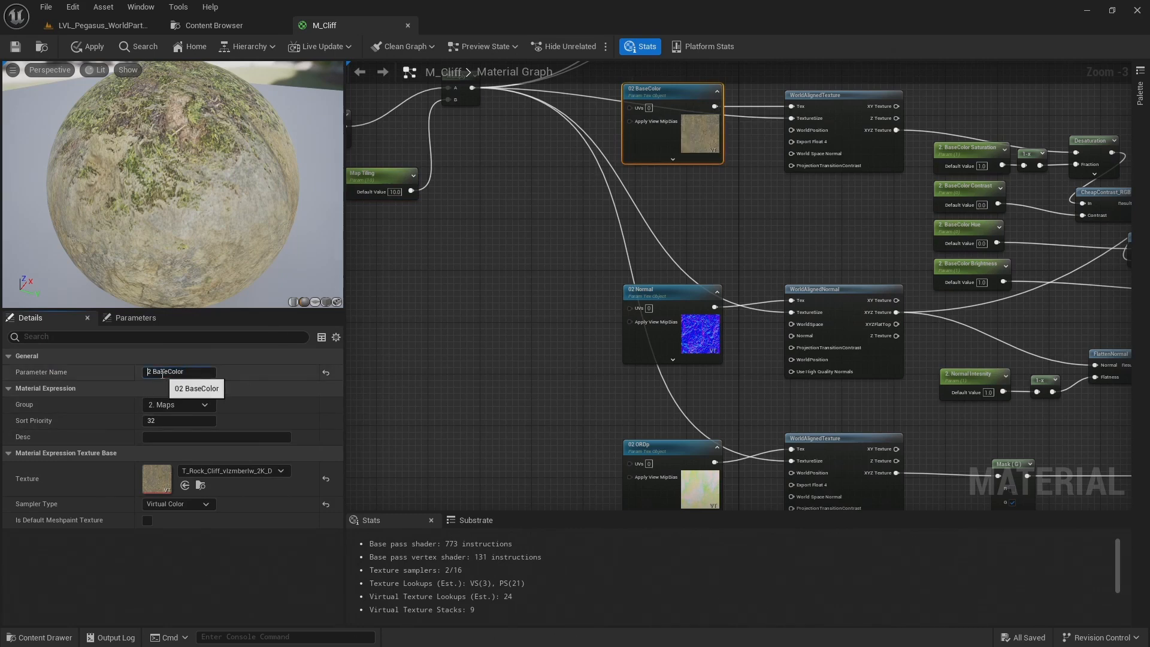
pyautogui.write('2.')
pyautogui.click(682, 346)
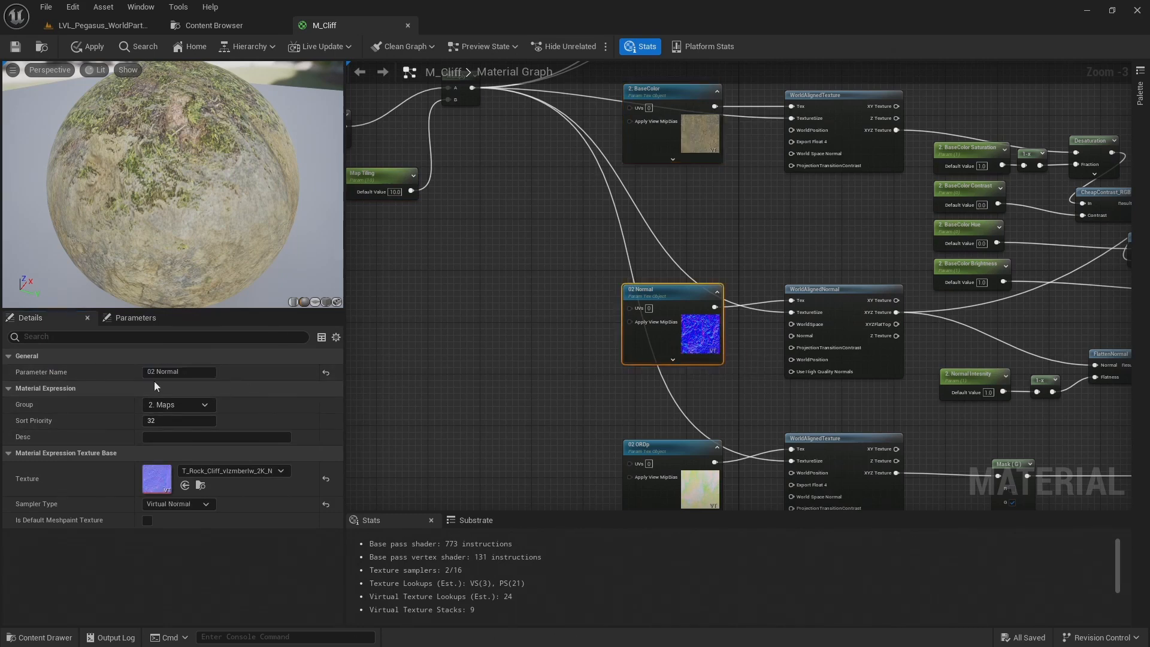
pyautogui.write('.')
pyautogui.click(671, 458)
pyautogui.write('.')
pyautogui.click(117, 318)
pyautogui.scroll(-3, 70, 455)
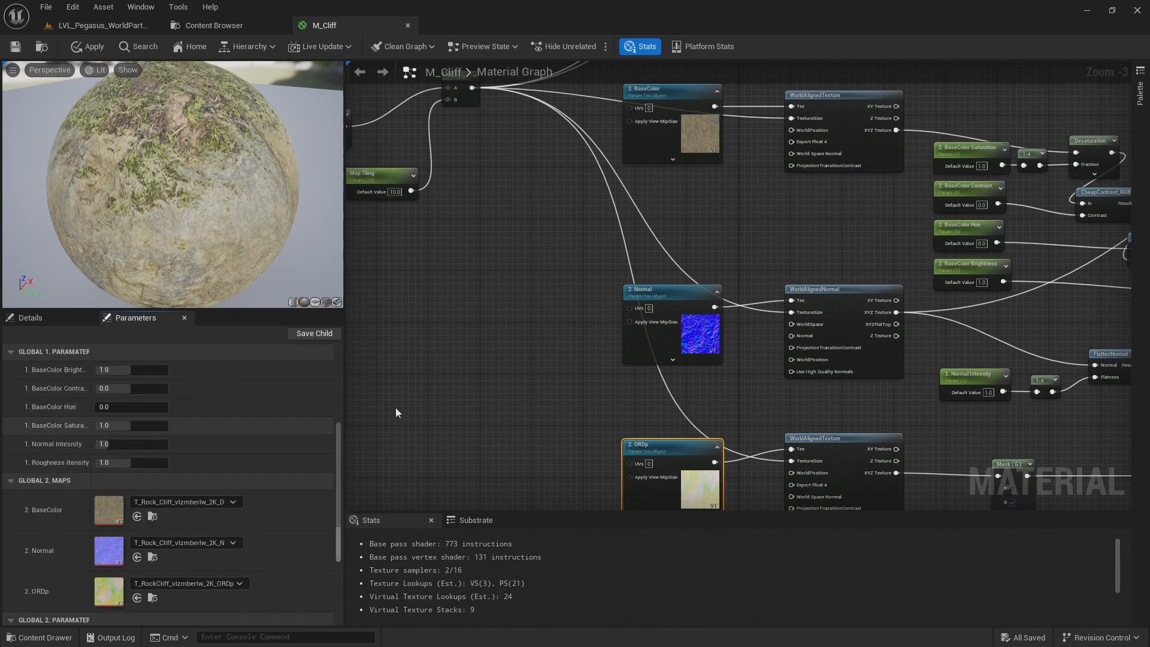
# Rename the moss layer's texture parameters to 1. BaseColor, 1. Normal and 1. ORDp
pyautogui.moveTo(554, 166); pyautogui.dragTo(551, 458, button='right')
pyautogui.moveTo(623, 78); pyautogui.dragTo(463, 356, button='right')
pyautogui.click(598, 124)
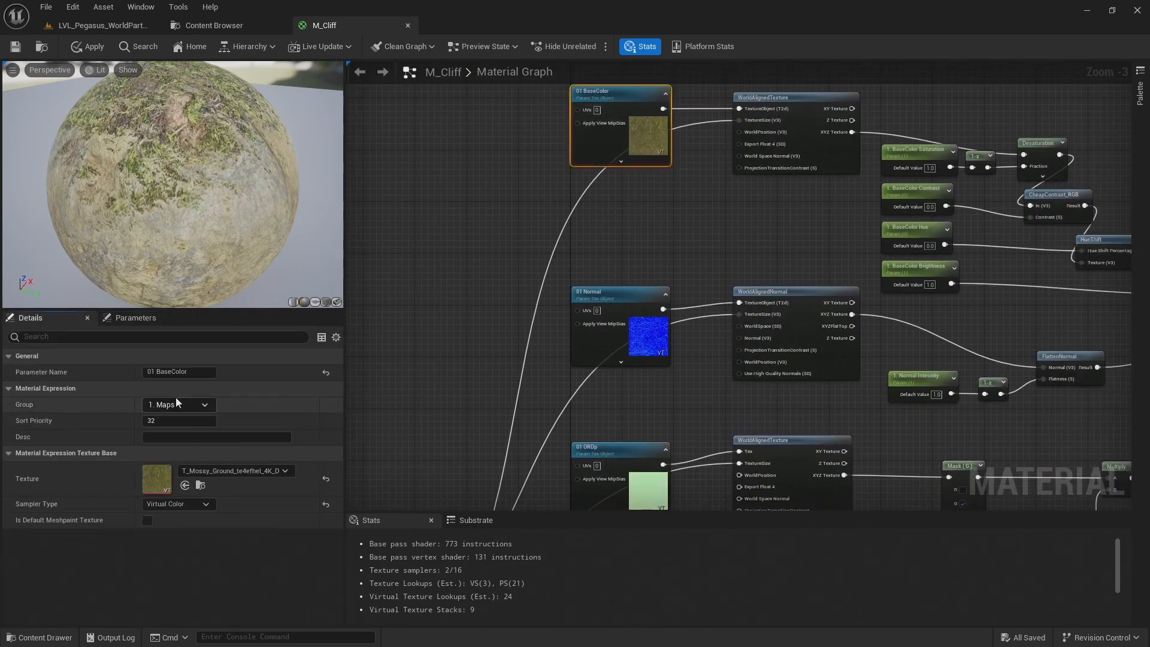
pyautogui.write('1.')
pyautogui.click(589, 335)
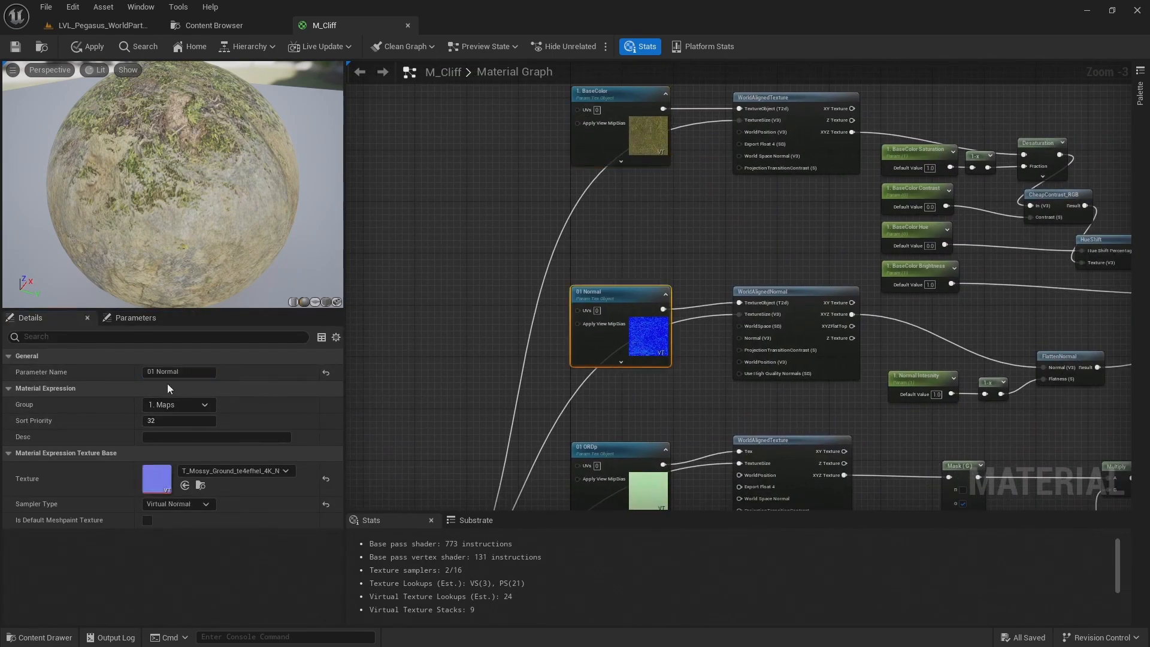
pyautogui.click(166, 371)
pyautogui.press('Home')
pyautogui.write('.')
pyautogui.click(636, 455)
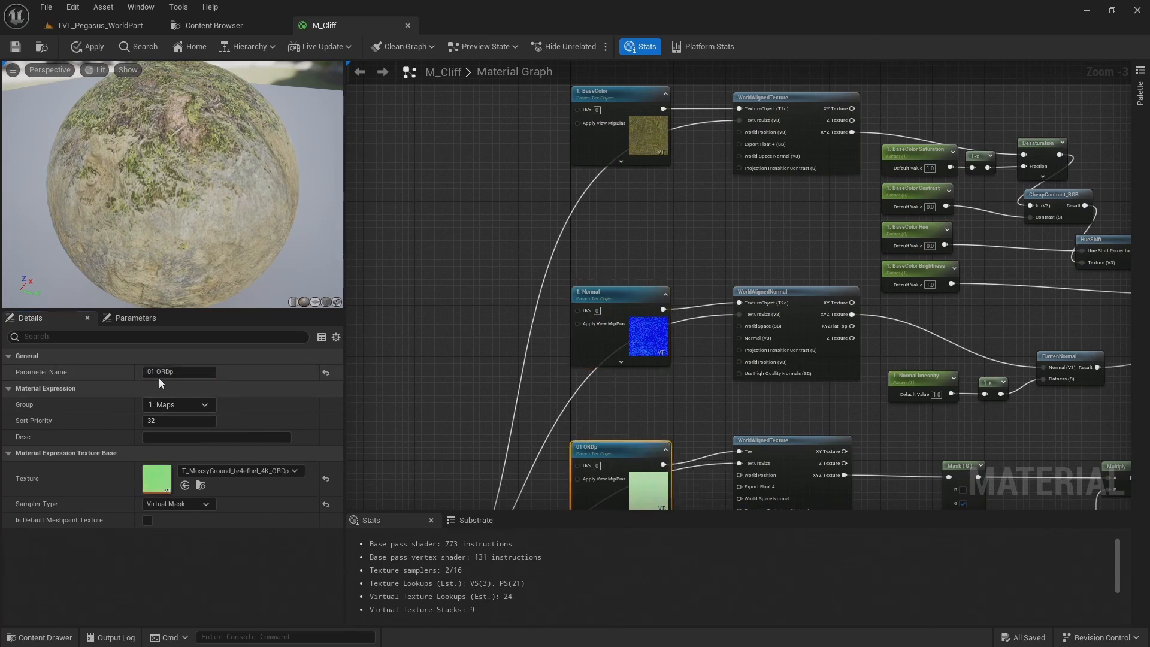
pyautogui.write('.')
pyautogui.press('Return')
pyautogui.scroll(-1, 463, 300)
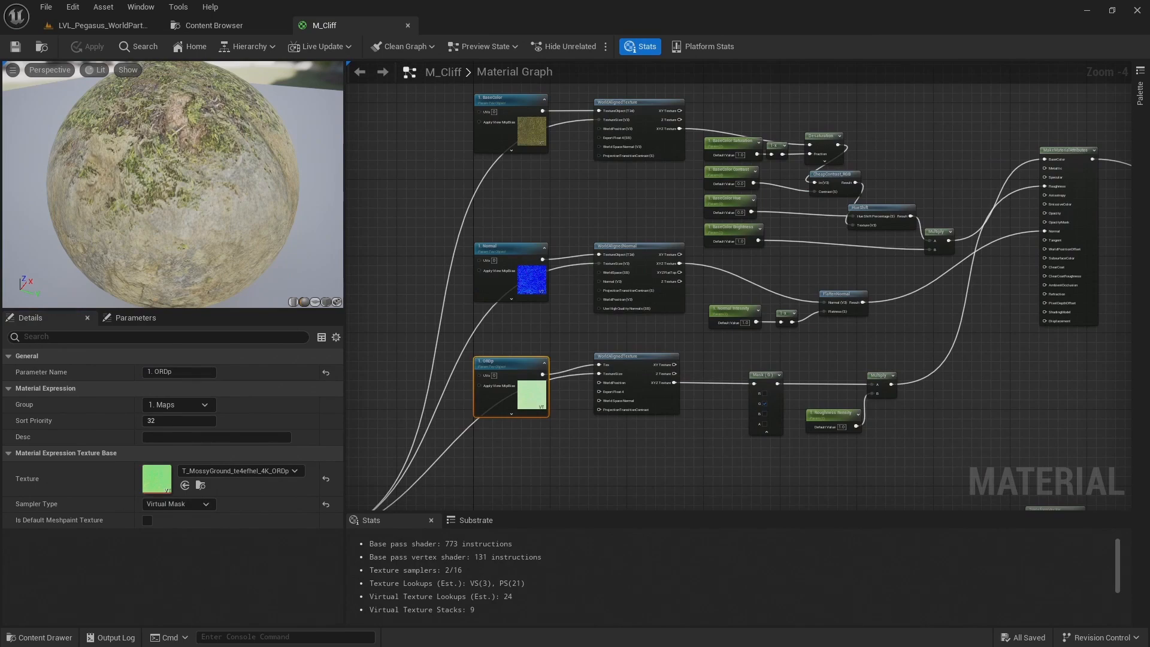
# Move the three chained Lerp nodes well to the right of the colour constants and the Vertex Color node
pyautogui.moveTo(555, 383); pyautogui.dragTo(639, 65, button='right')
pyautogui.moveTo(663, 229); pyautogui.dragTo(580, 135, button='right')
pyautogui.scroll(-2, 579, 149)
pyautogui.moveTo(652, 364); pyautogui.dragTo(694, 258, button='right')
pyautogui.scroll(2, 629, 239)
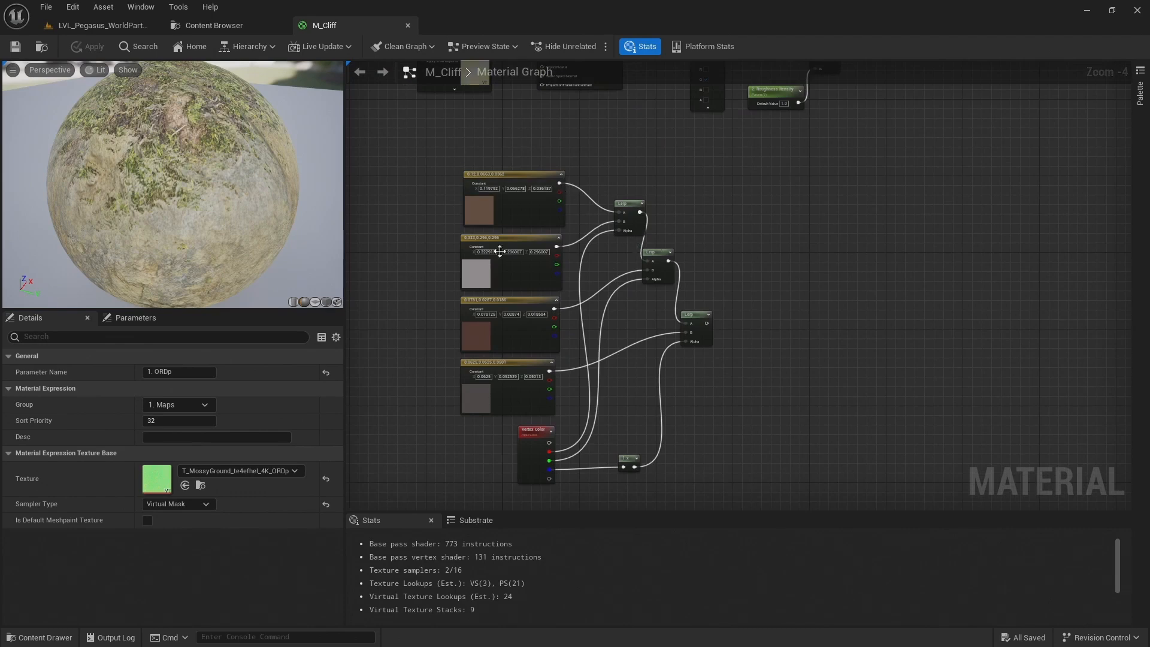
pyautogui.moveTo(289, 224); pyautogui.dragTo(227, 217)
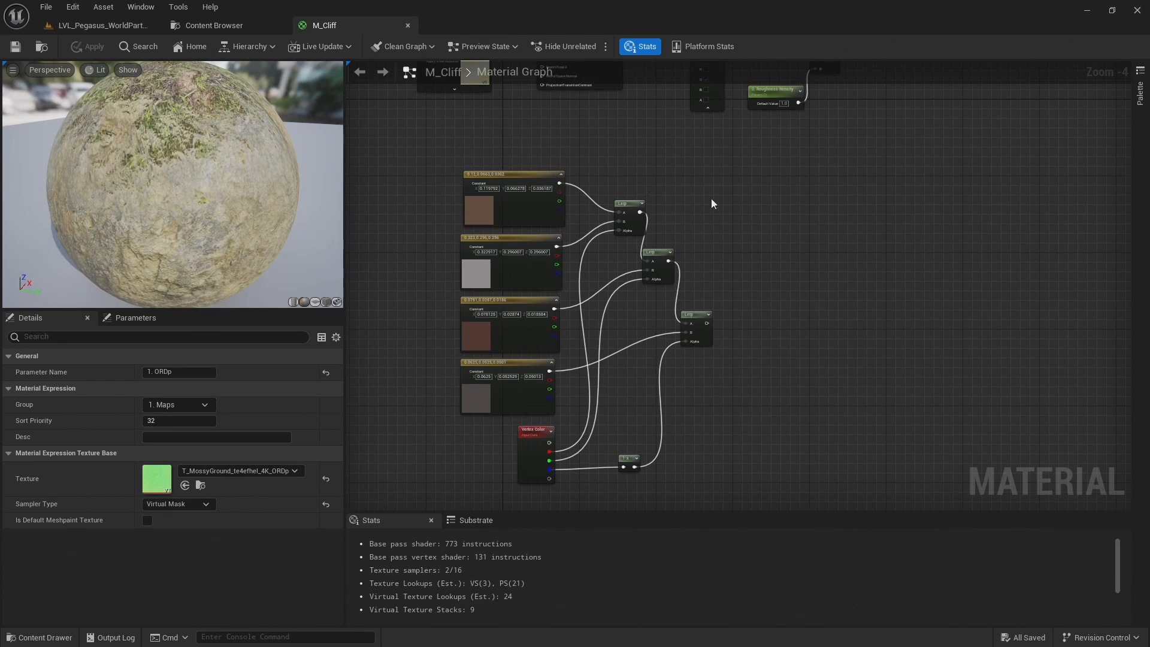
pyautogui.moveTo(672, 368); pyautogui.dragTo(642, 383)
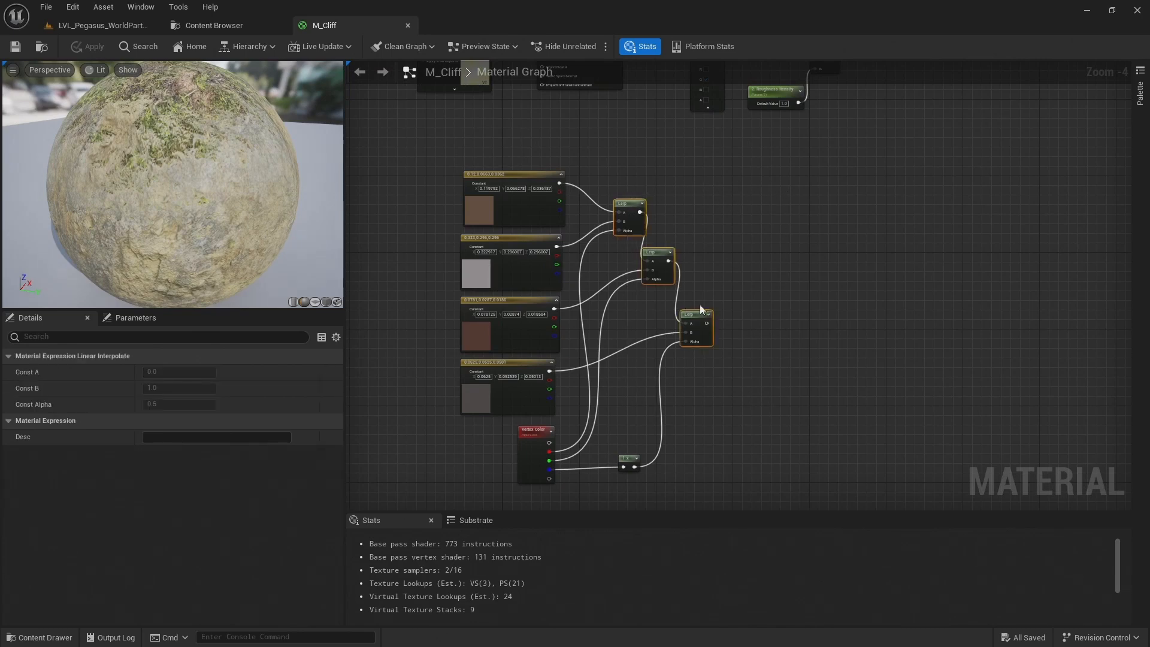
pyautogui.moveTo(693, 316); pyautogui.dragTo(1073, 334)
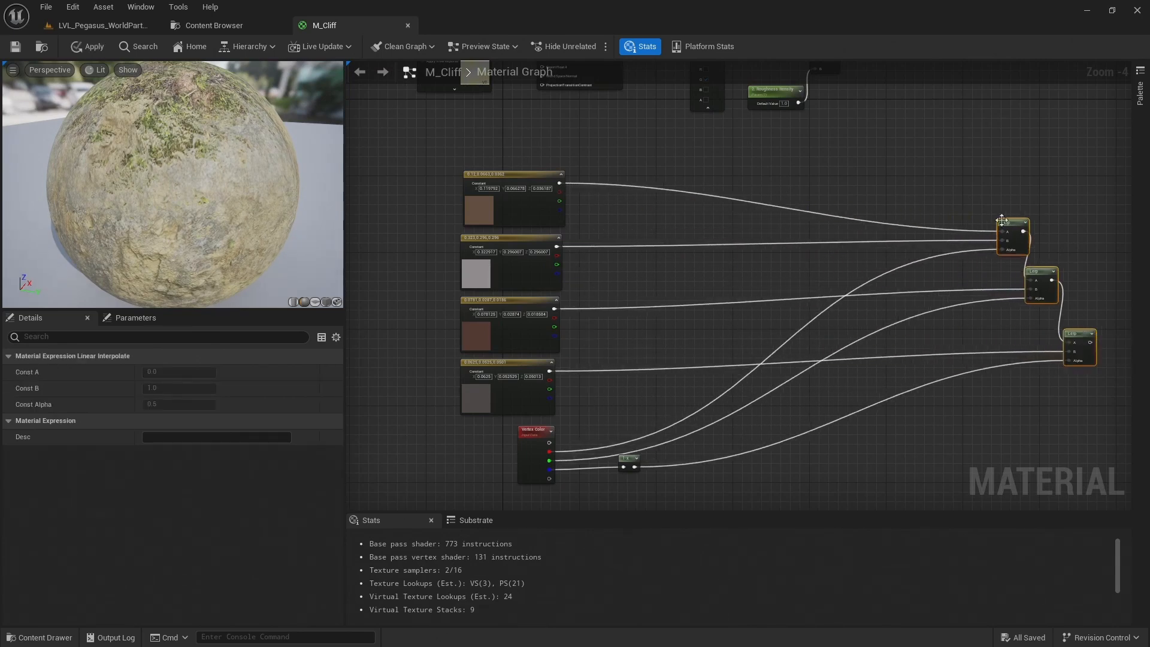
# Shift the colour constants, Vertex Color and Lerp nodes as one group to line up beneath the rock layer's nodes
pyautogui.scroll(-2, 1004, 206)
pyautogui.moveTo(1005, 210); pyautogui.dragTo(695, 317, button='right')
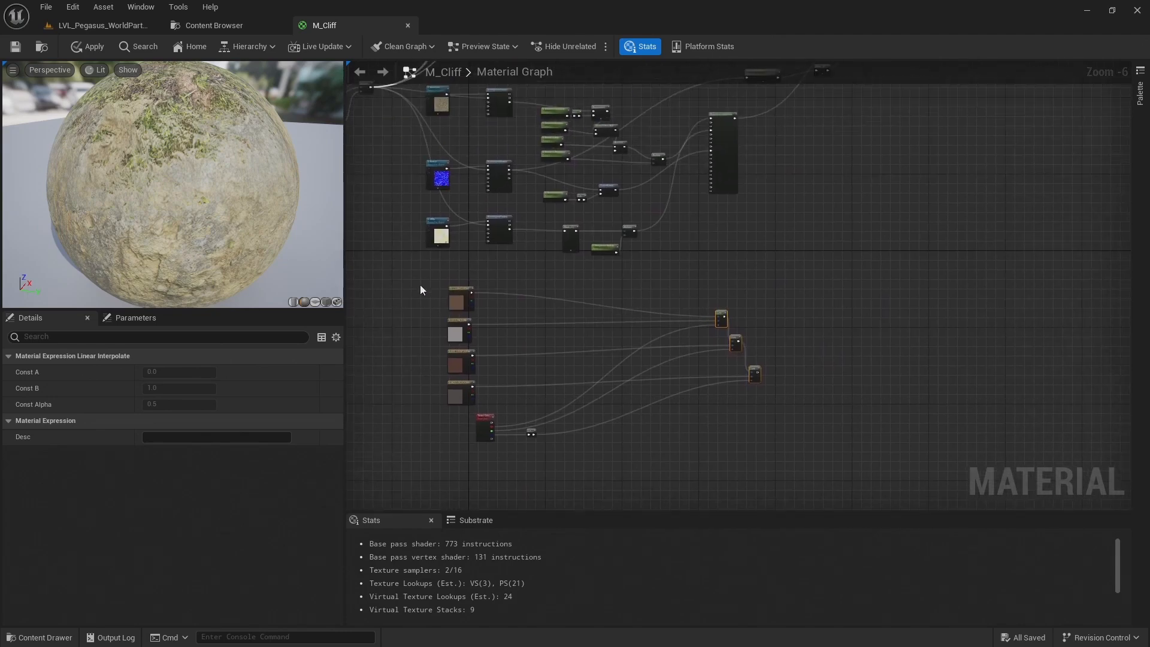
pyautogui.moveTo(791, 460); pyautogui.dragTo(779, 449)
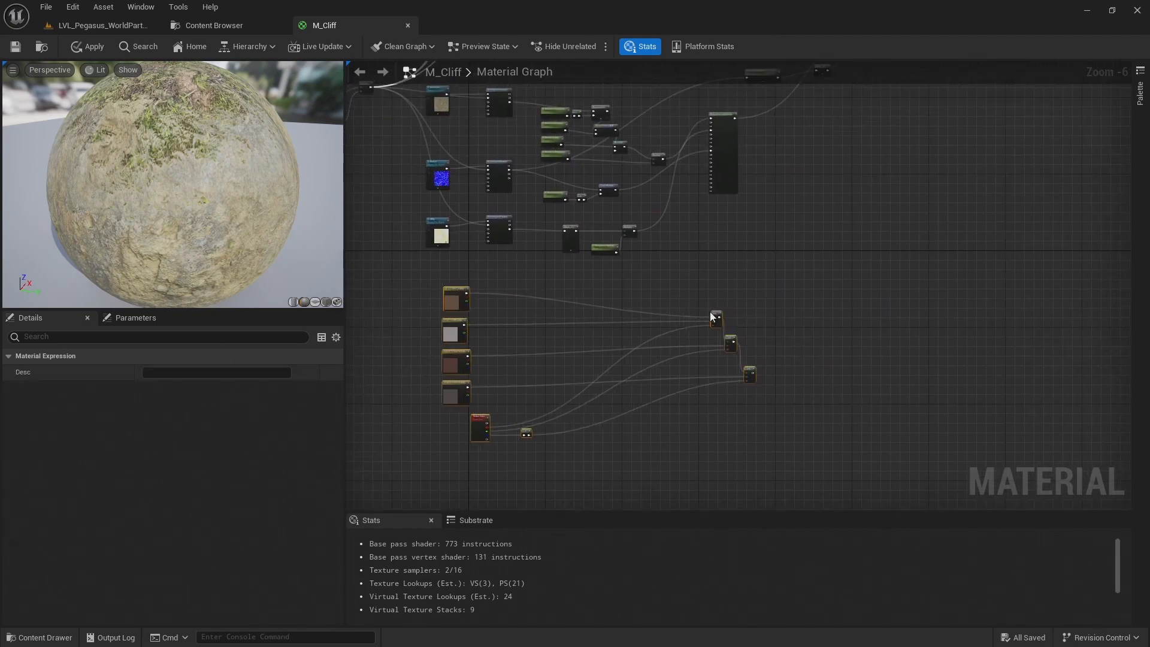
pyautogui.moveTo(719, 316); pyautogui.dragTo(687, 314)
# Connect the rock base colour's final Multiply output to input A of the first Lerp, and place MakeMaterialAttributes near the Lerp chain
pyautogui.click(670, 257)
pyautogui.scroll(3, 567, 116)
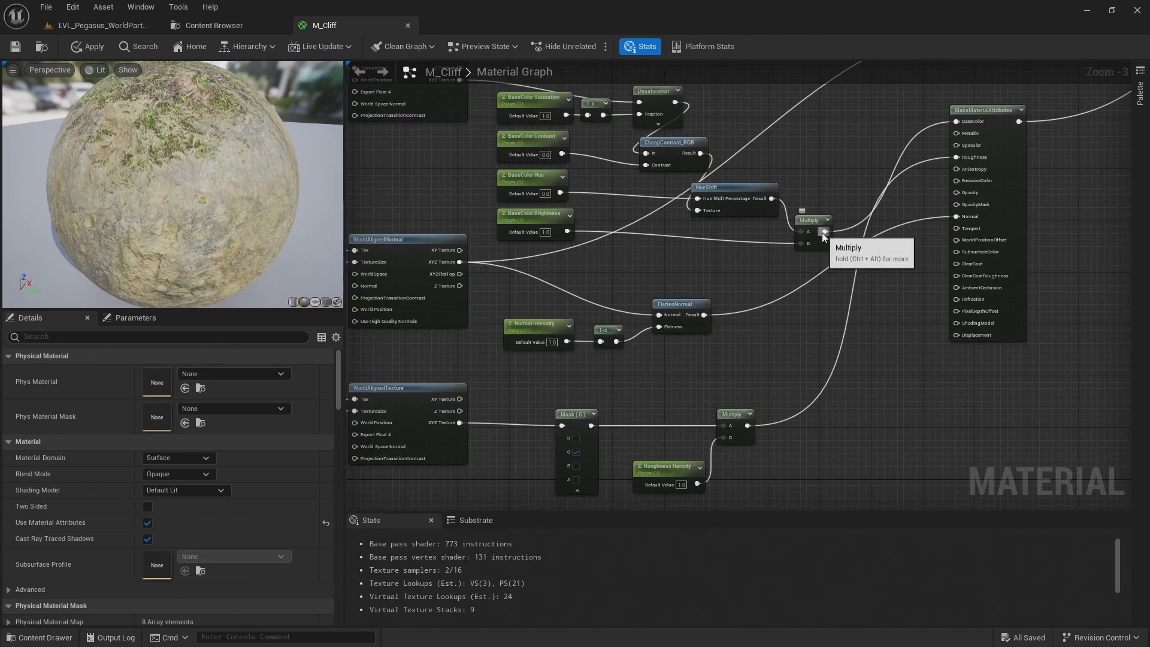
pyautogui.moveTo(495, 70); pyautogui.dragTo(625, 136, button='right')
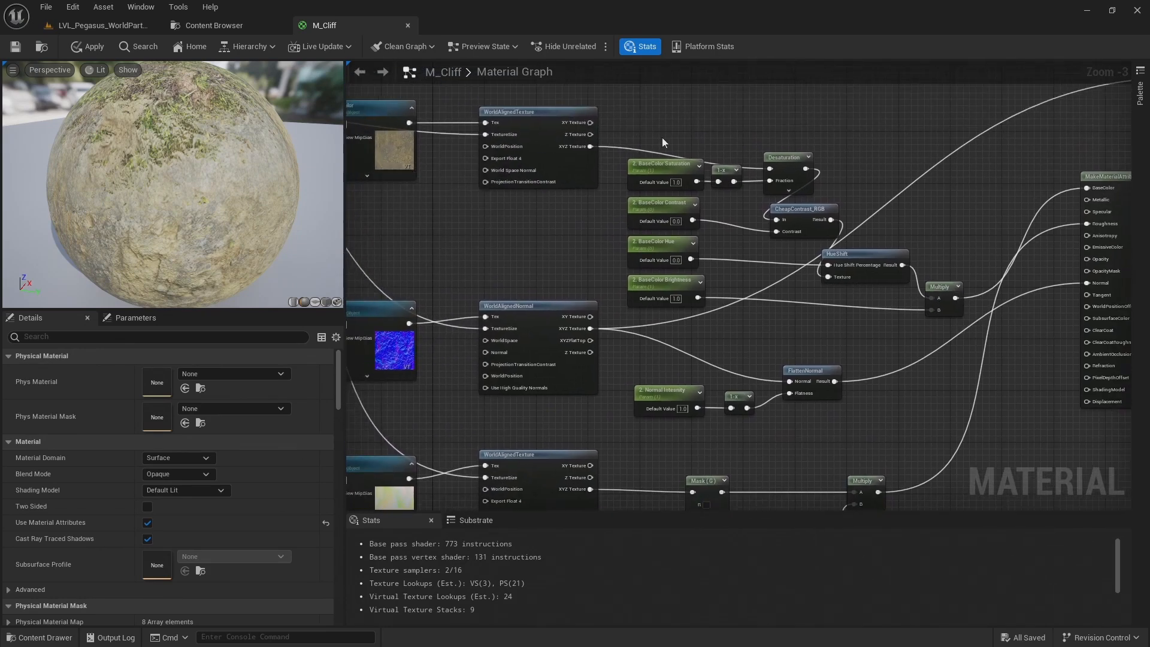
pyautogui.moveTo(955, 297); pyautogui.dragTo(1023, 405)
pyautogui.moveTo(1036, 359); pyautogui.dragTo(749, 217, button='right')
pyautogui.scroll(-2, 846, 298)
pyautogui.moveTo(846, 298); pyautogui.dragTo(668, 377, button='right')
# Connect the last Lerp's output to the BaseColor input of the rock layer's MakeMaterialAttributes node
pyautogui.moveTo(687, 433); pyautogui.dragTo(791, 449)
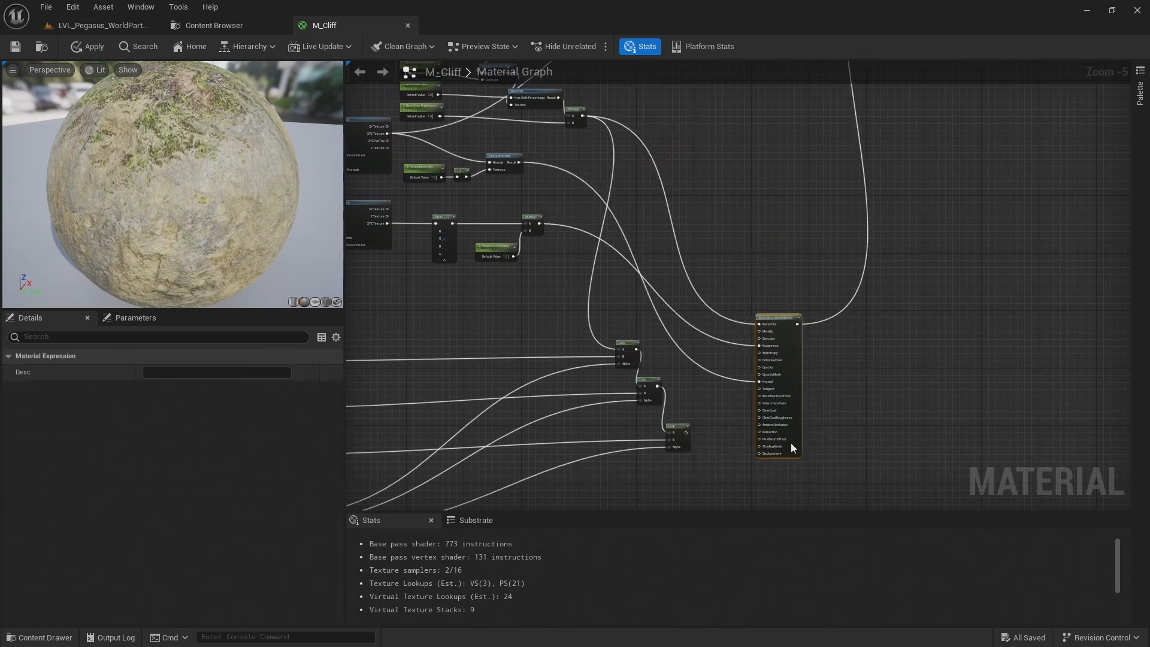
pyautogui.scroll(2, 791, 446)
pyautogui.moveTo(667, 382); pyautogui.dragTo(793, 187)
# Move the rock layer's MakeMaterialAttributes node back up, level with the rock layer's nodes
pyautogui.scroll(-2, 805, 118)
pyautogui.moveTo(804, 117); pyautogui.dragTo(840, 321, button='right')
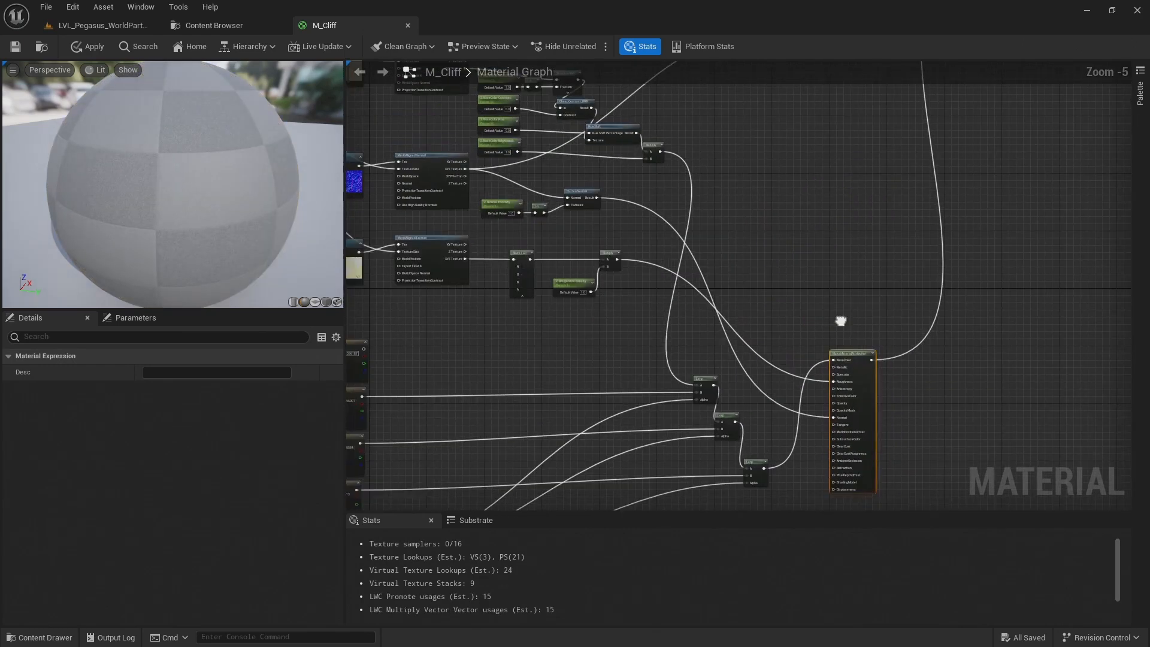
pyautogui.moveTo(845, 358); pyautogui.dragTo(829, 159)
pyautogui.moveTo(637, 264); pyautogui.dragTo(737, 264, button='right')
pyautogui.scroll(-1, 735, 264)
# Inspect the vertex colour blend and the material preview, and save the M_Cliff material
pyautogui.moveTo(498, 233); pyautogui.dragTo(541, 242, button='right')
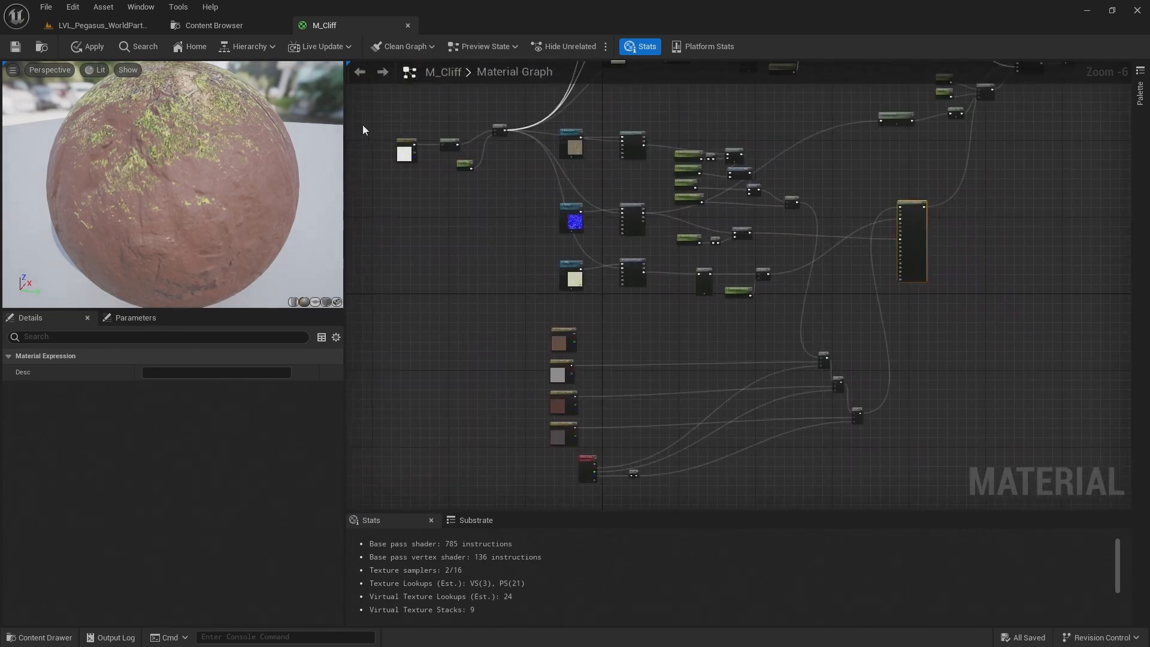
pyautogui.moveTo(497, 128); pyautogui.dragTo(437, 109)
pyautogui.moveTo(438, 110); pyautogui.dragTo(418, 107)
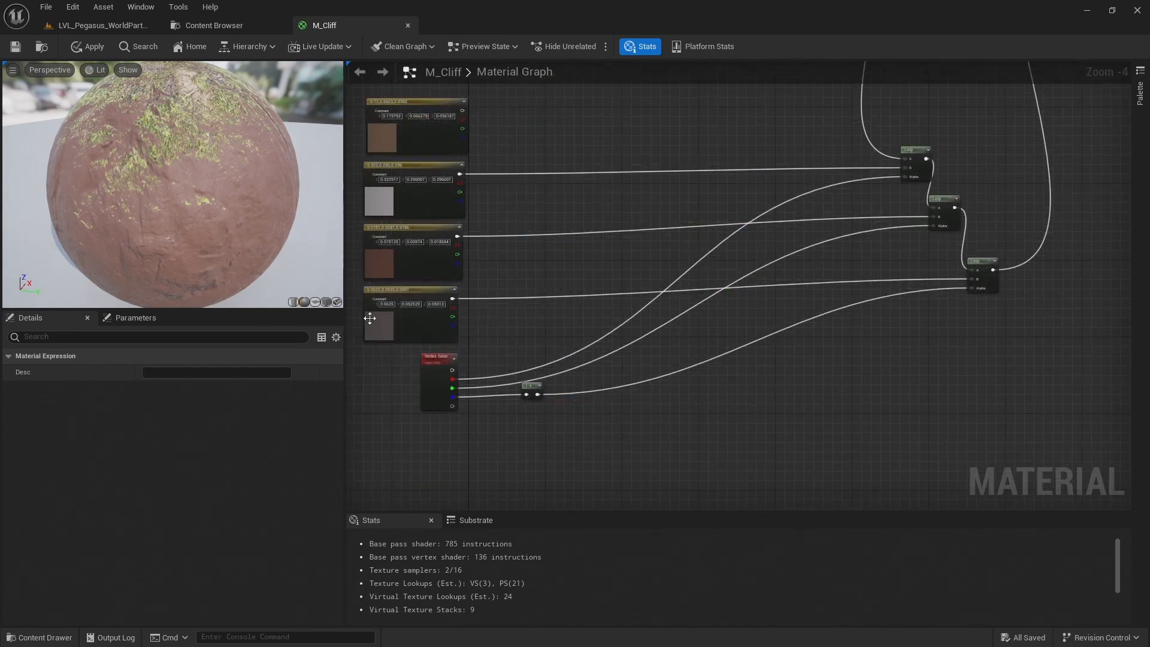
pyautogui.moveTo(172, 185); pyautogui.dragTo(240, 182)
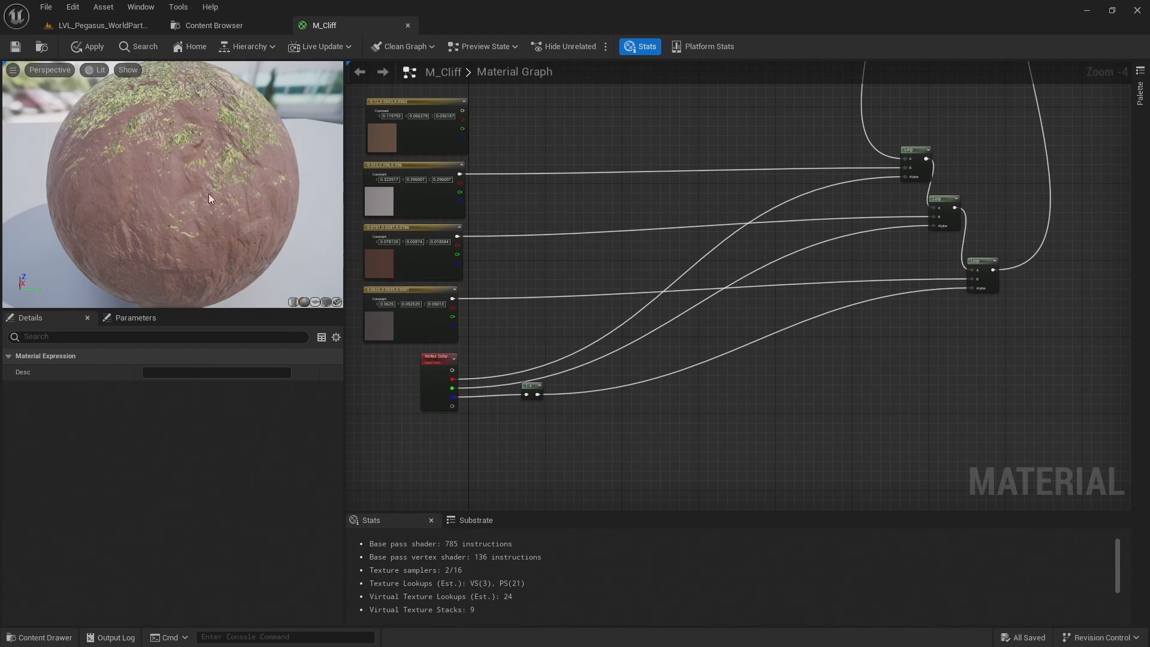
pyautogui.moveTo(192, 139); pyautogui.dragTo(257, 136)
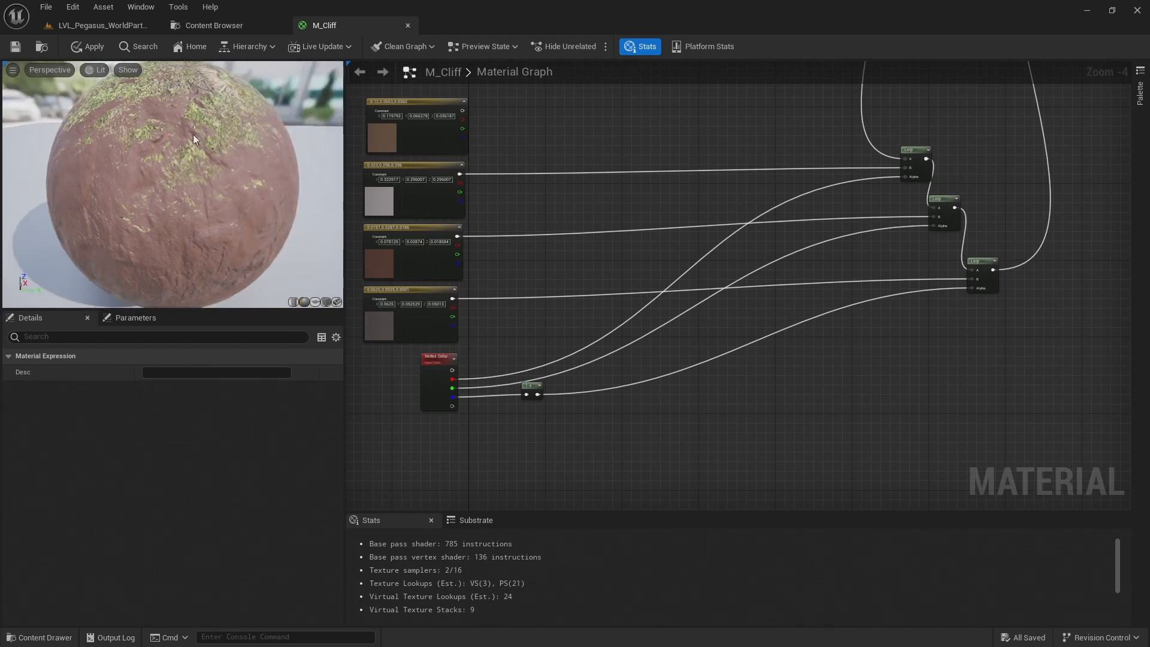
pyautogui.click(14, 47)
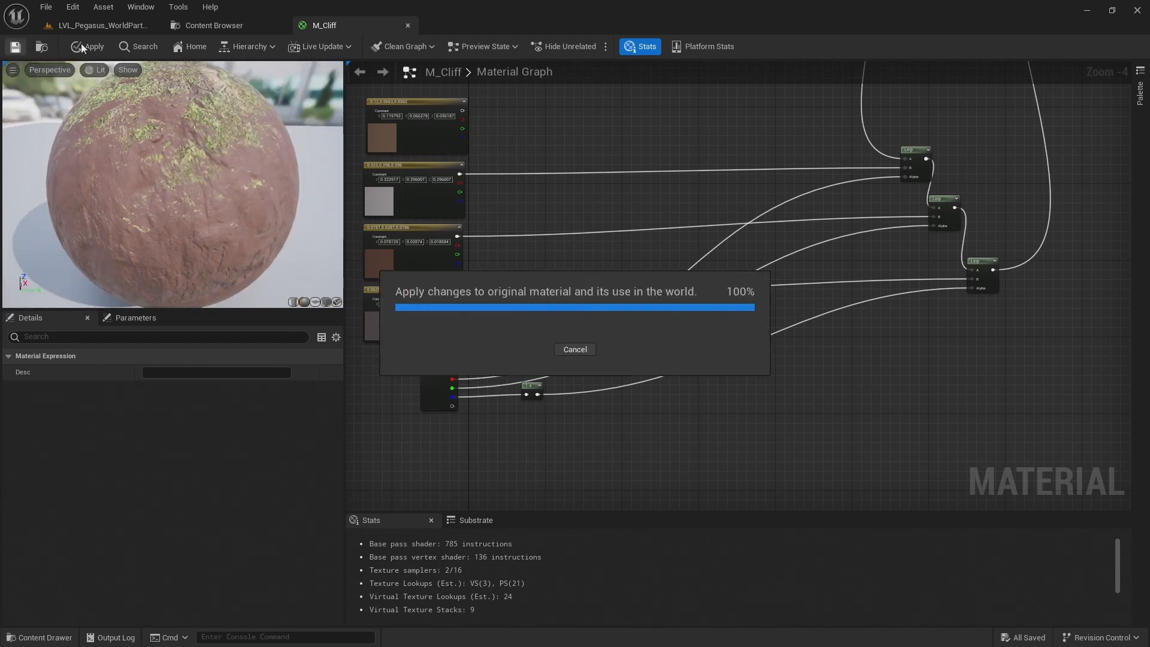
# Switch to the LVL_Pegasus_WorldPartition level and examine the cliff's material colours from farther away
pyautogui.click(113, 26)
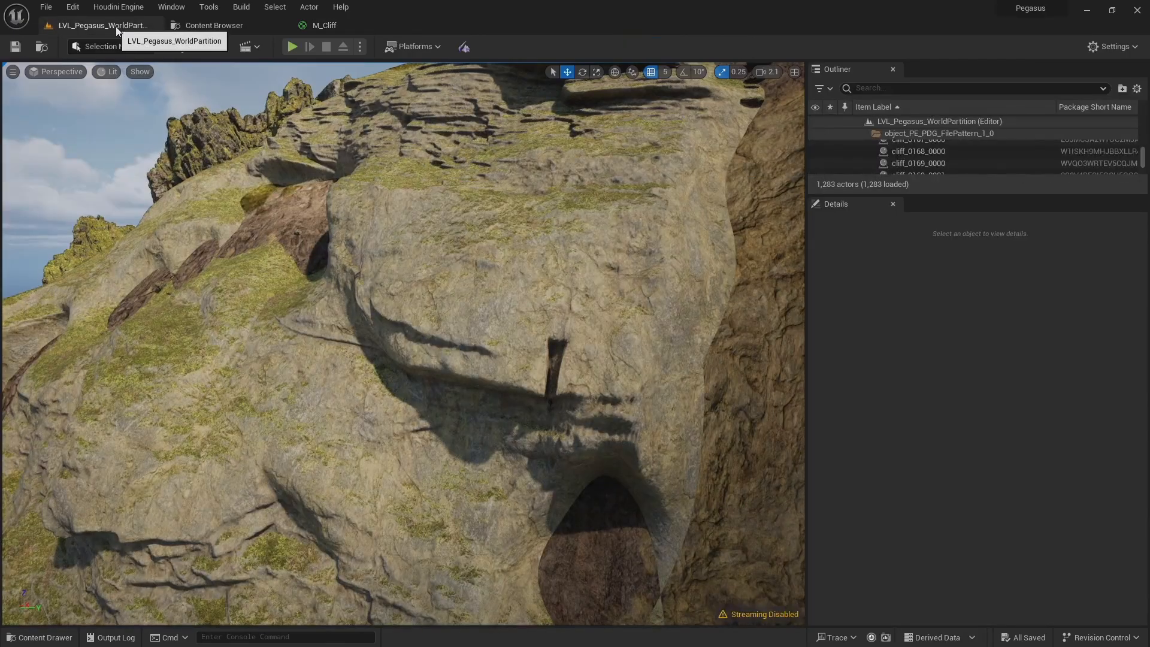
pyautogui.moveTo(408, 313); pyautogui.dragTo(408, 345, button='right')
pyautogui.scroll(-1, 408, 313)
pyautogui.press('a')
pyautogui.press('s')
pyautogui.scroll(-3, 401, 335)
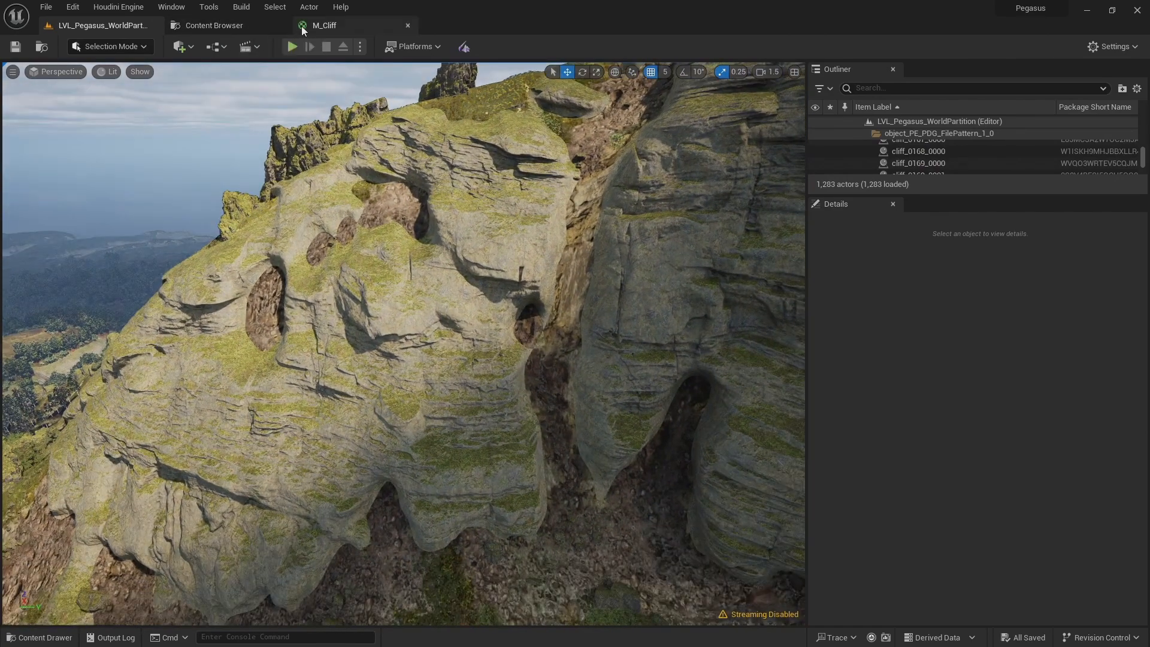
# Return to M_Cliff and connect the Vertex Color node's RGB output directly to the rock layer's MakeMaterialAttributes BaseColor
pyautogui.click(314, 25)
pyautogui.moveTo(551, 309); pyautogui.dragTo(432, 416, button='right')
pyautogui.scroll(-1, 447, 368)
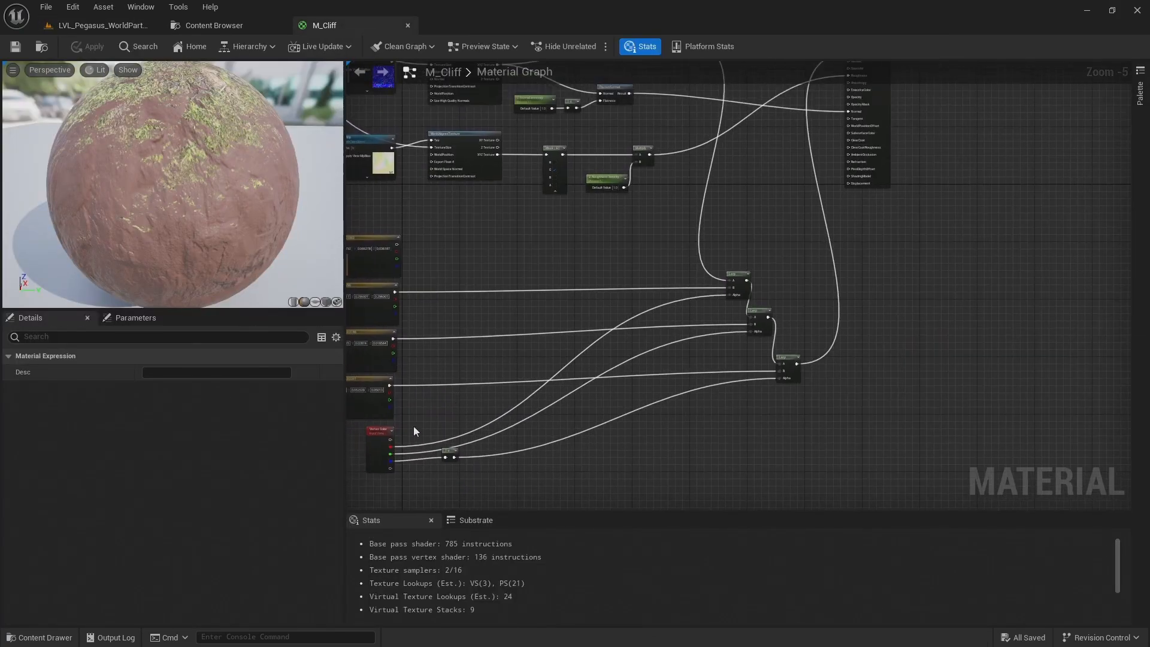
pyautogui.moveTo(390, 439); pyautogui.dragTo(858, 155)
pyautogui.scroll(4, 866, 146)
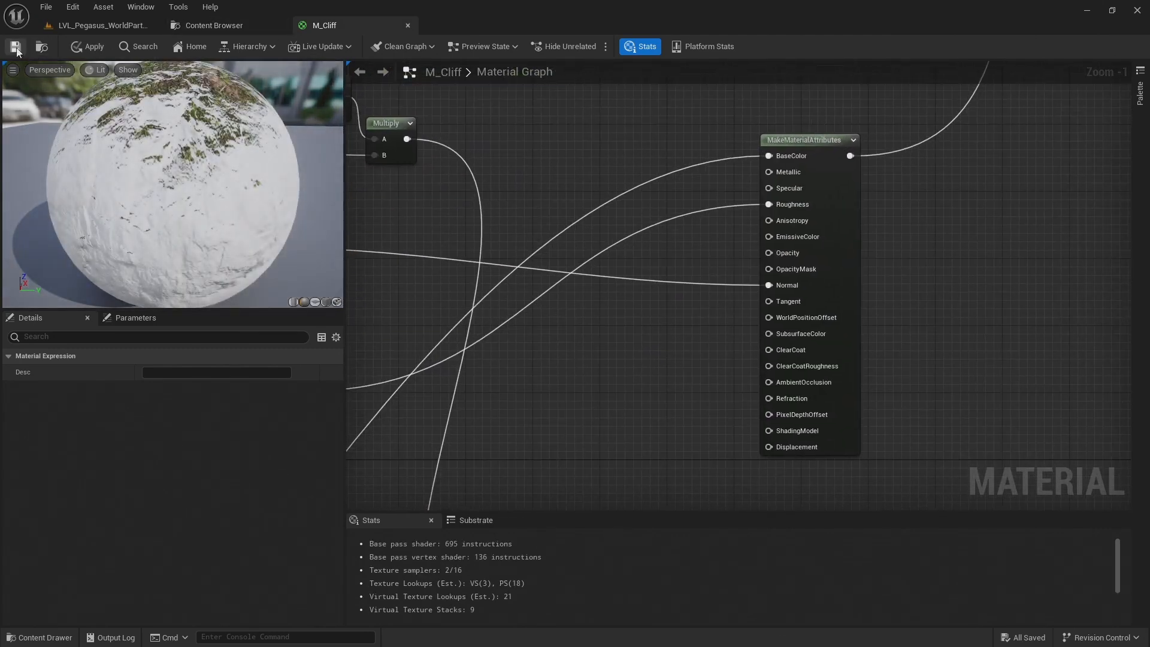
# Save M_Cliff and examine the raw vertex colours on the cliffs in the LVL_Pegasus_WorldPartition level
pyautogui.click(19, 46)
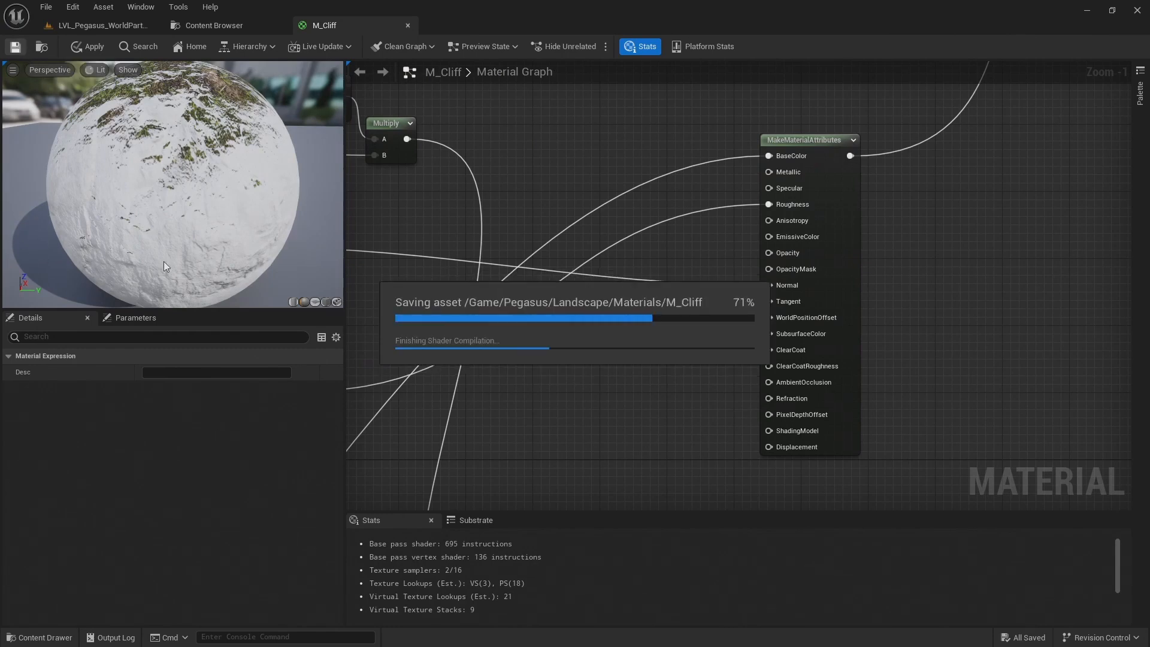
pyautogui.click(102, 25)
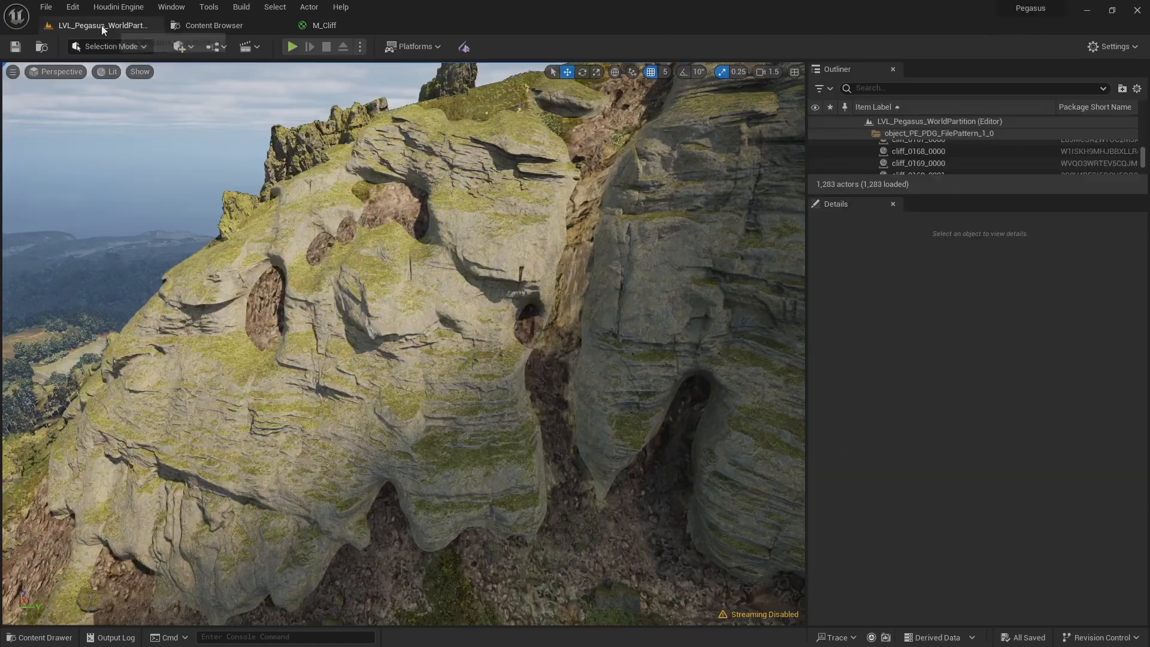
pyautogui.moveTo(403, 343); pyautogui.dragTo(590, 273, button='right')
pyautogui.press('w')
pyautogui.press('w')
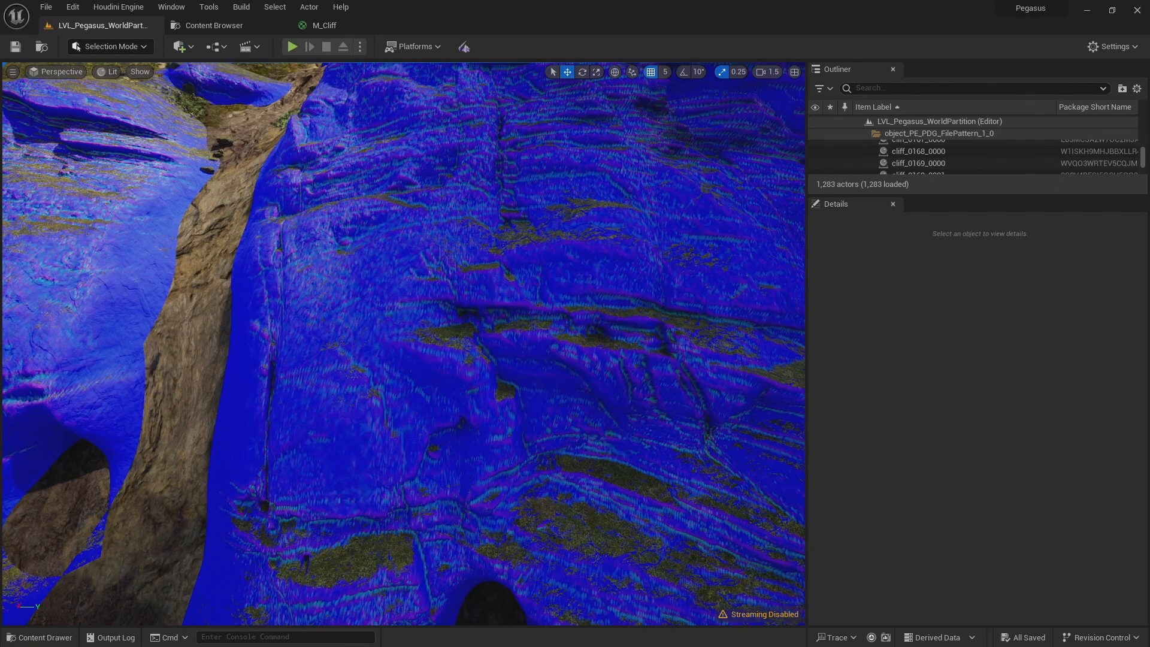
pyautogui.moveTo(590, 272); pyautogui.dragTo(553, 304, button='right')
pyautogui.press('s')
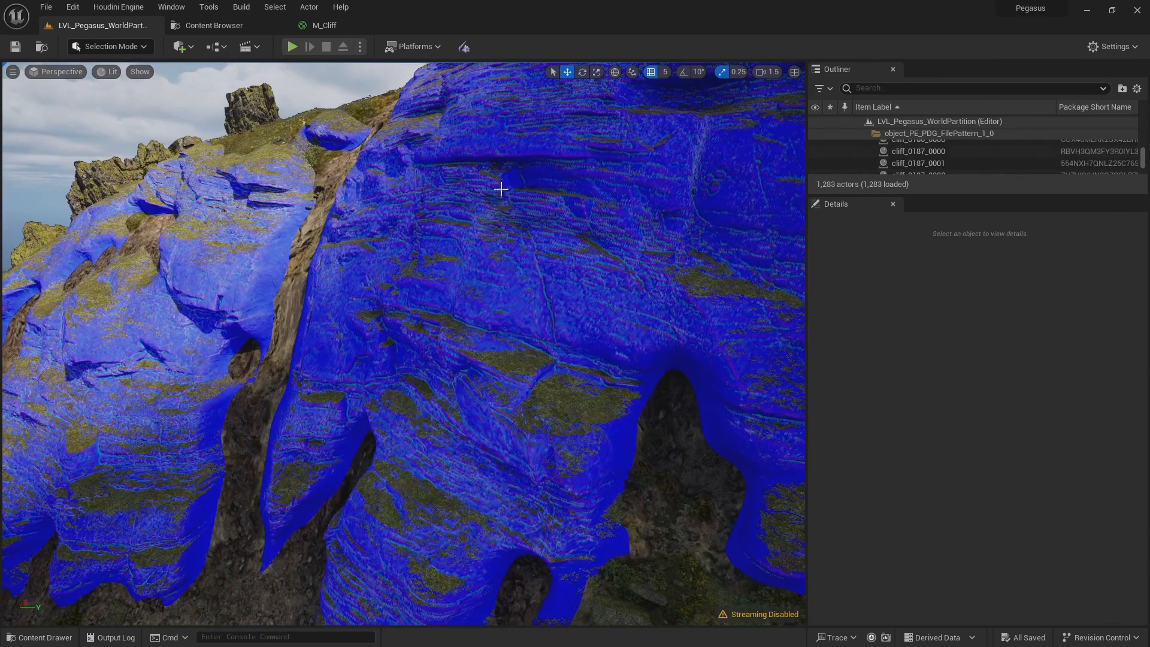
# Locate the cliff_0187_0000 static mesh from its level actor and assign it as M_Cliff's preview mesh
pyautogui.click(581, 296)
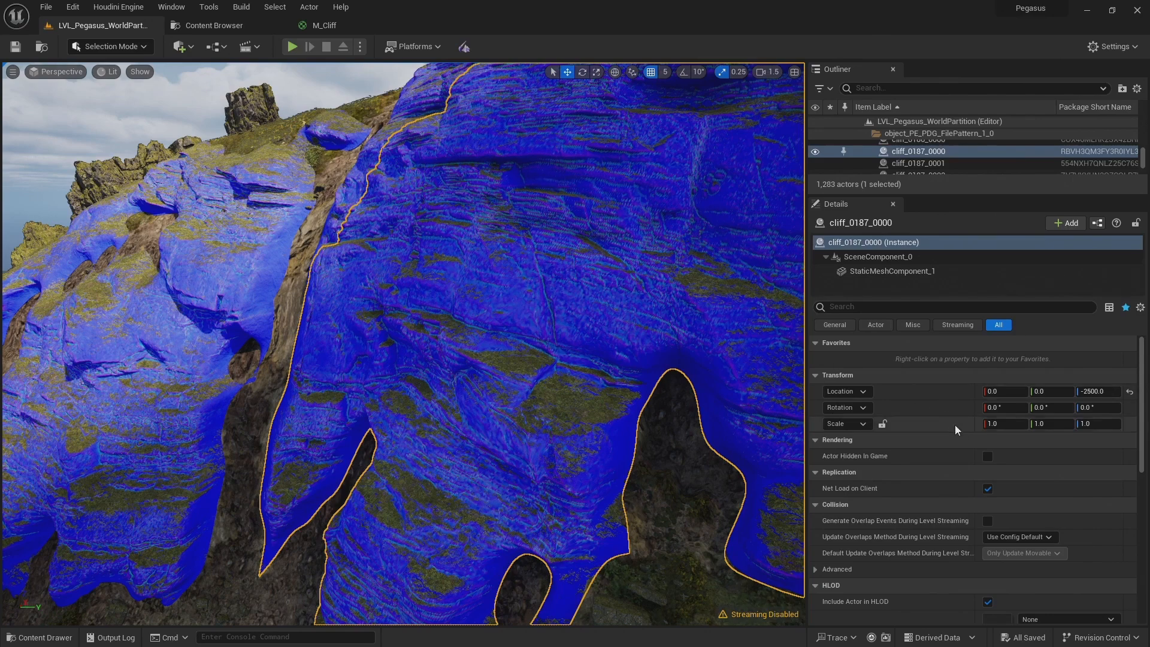
pyautogui.click(918, 270)
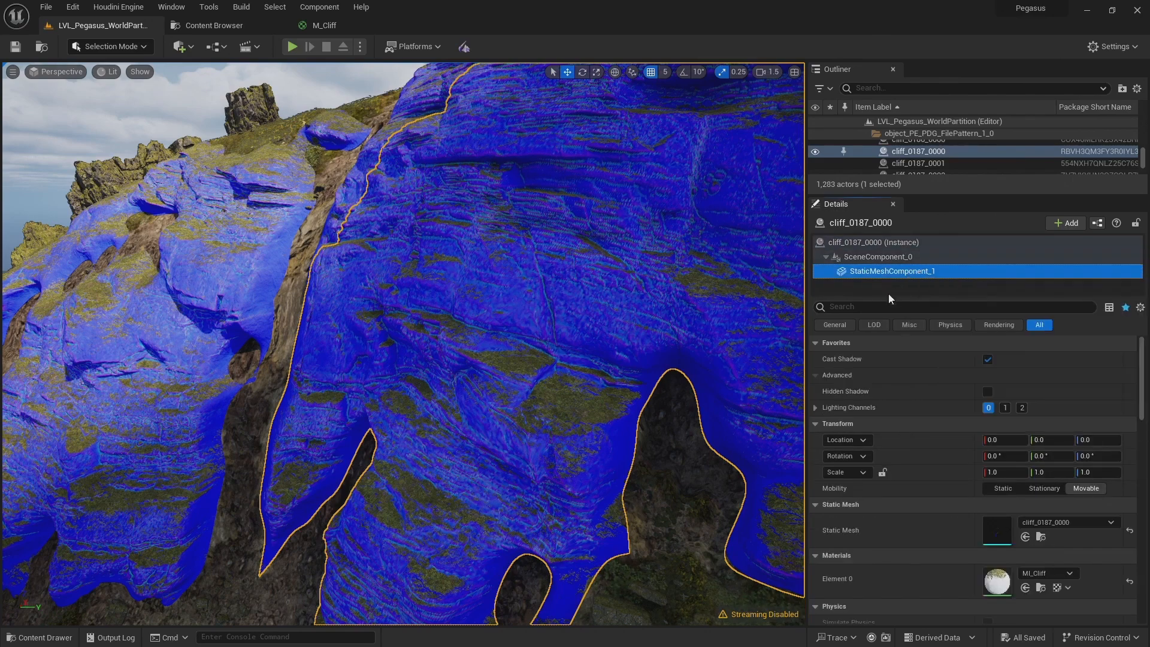
pyautogui.click(1041, 538)
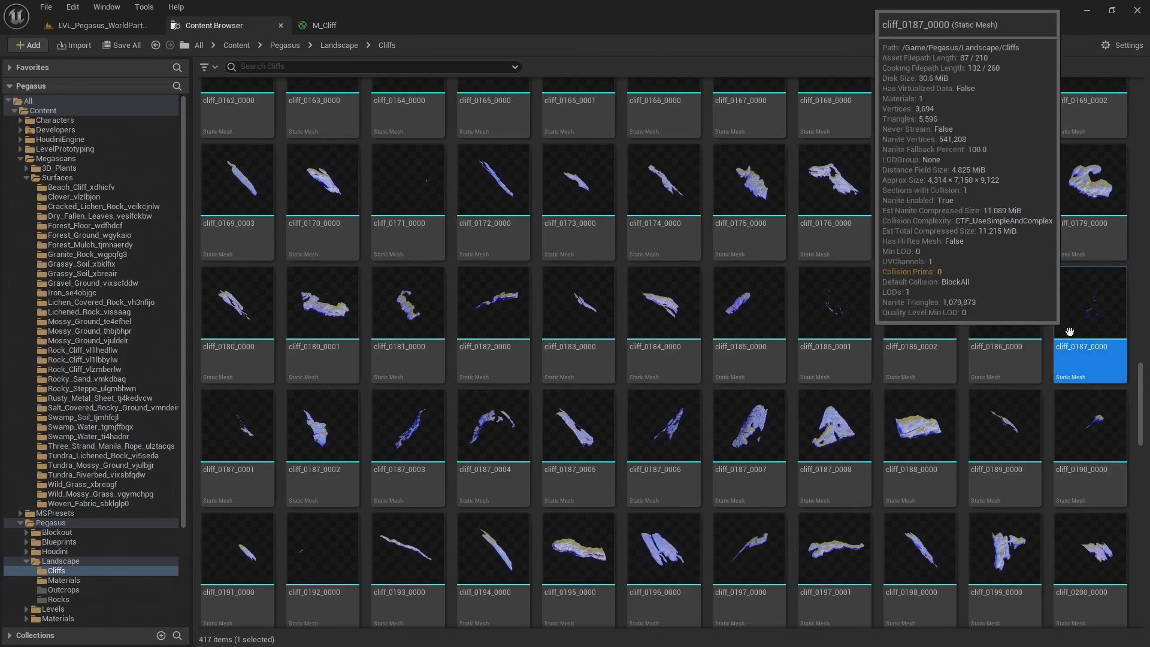
pyautogui.click(318, 30)
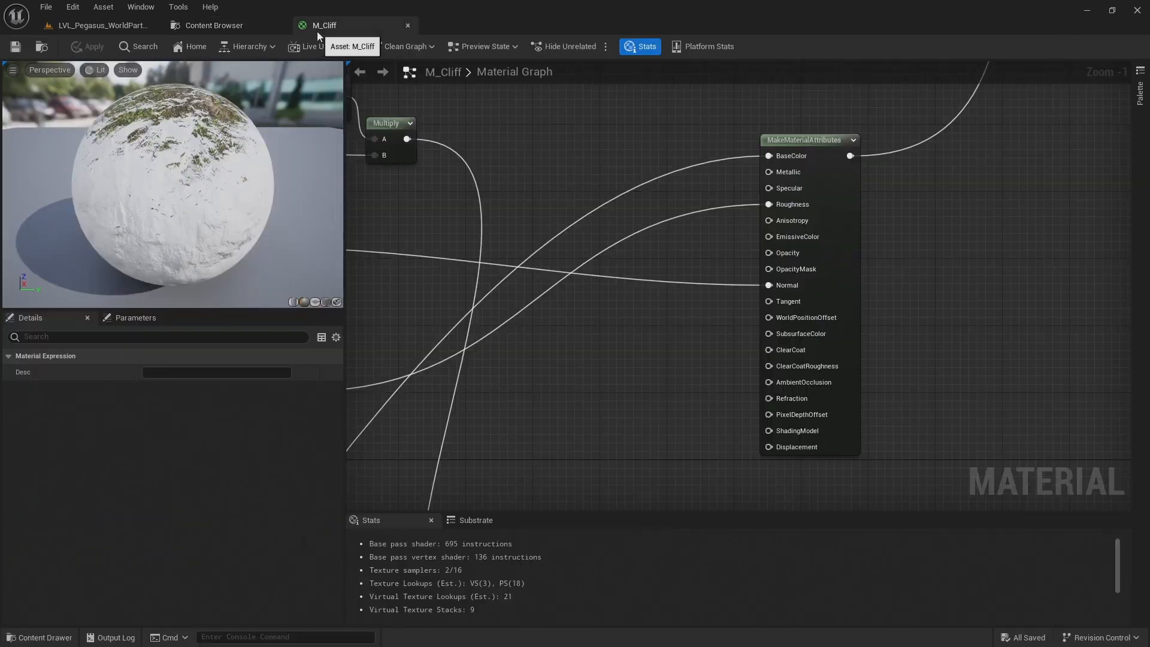
pyautogui.click(336, 303)
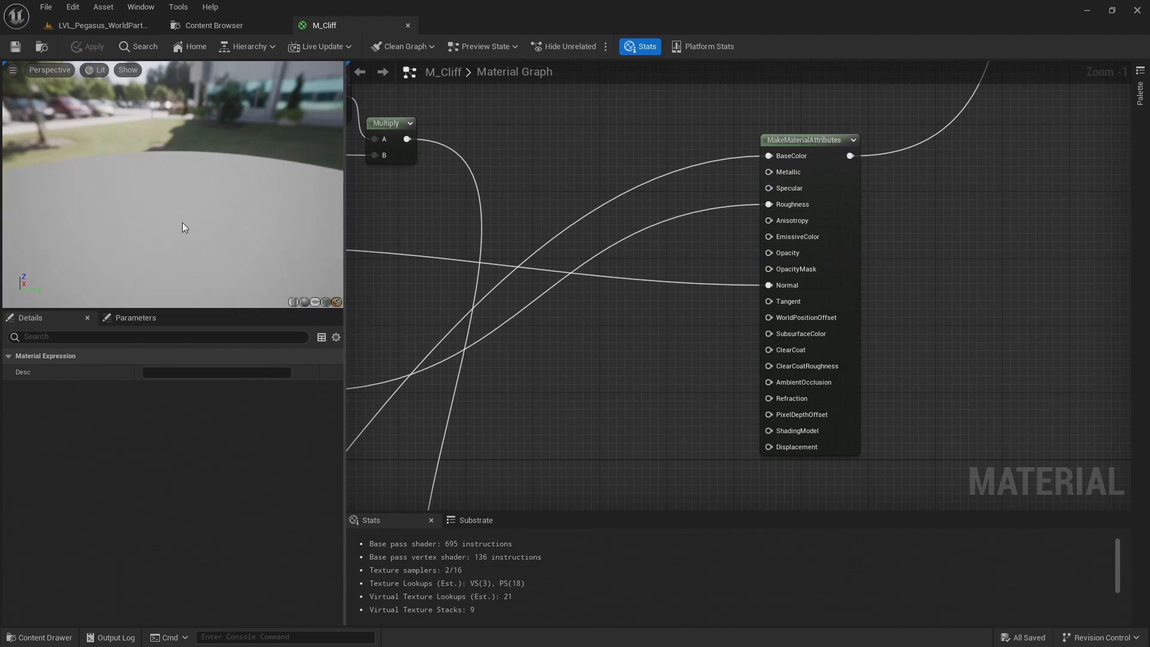
# Examine the vertex colours on the cliff mesh close up in the material preview
pyautogui.moveTo(182, 221); pyautogui.dragTo(181, 205)
pyautogui.moveTo(181, 205); pyautogui.dragTo(196, 221, button='right')
pyautogui.scroll(7, 159, 146)
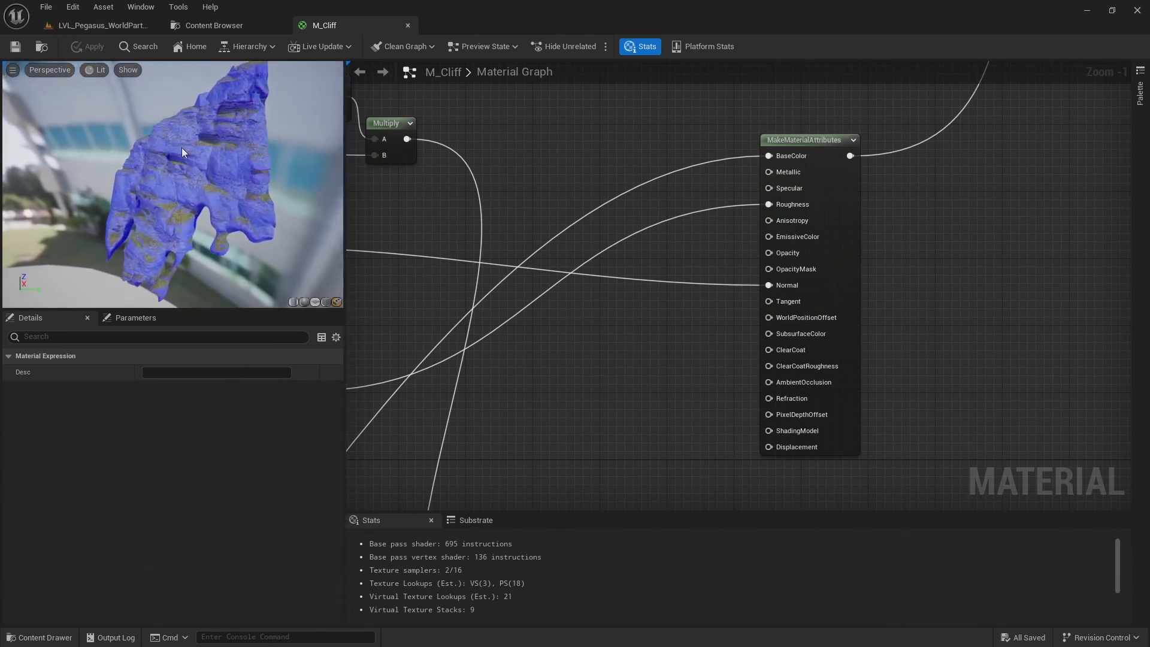
pyautogui.scroll(5, 191, 161)
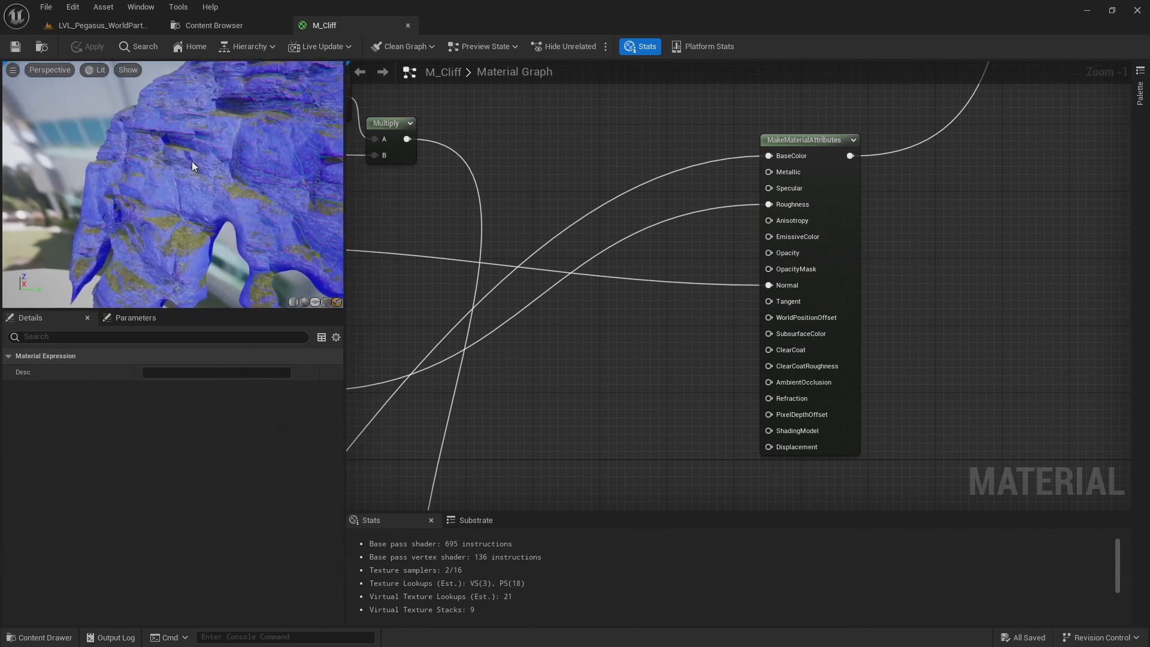
pyautogui.moveTo(192, 160); pyautogui.dragTo(174, 108, button='right')
pyautogui.moveTo(173, 108); pyautogui.dragTo(278, 150)
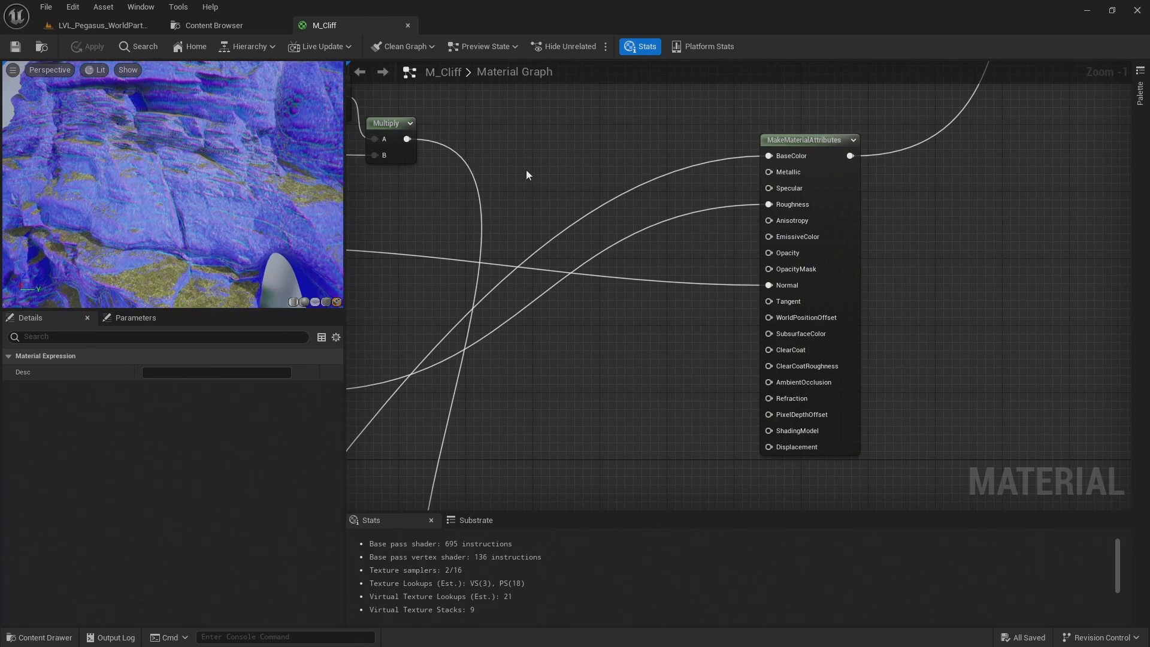
# Move the rock layer's MakeMaterialAttributes node down beside the tint Lerps and connect the last Lerp's output to its BaseColor
pyautogui.moveTo(568, 321); pyautogui.dragTo(579, 252, button='right')
pyautogui.scroll(-4, 581, 258)
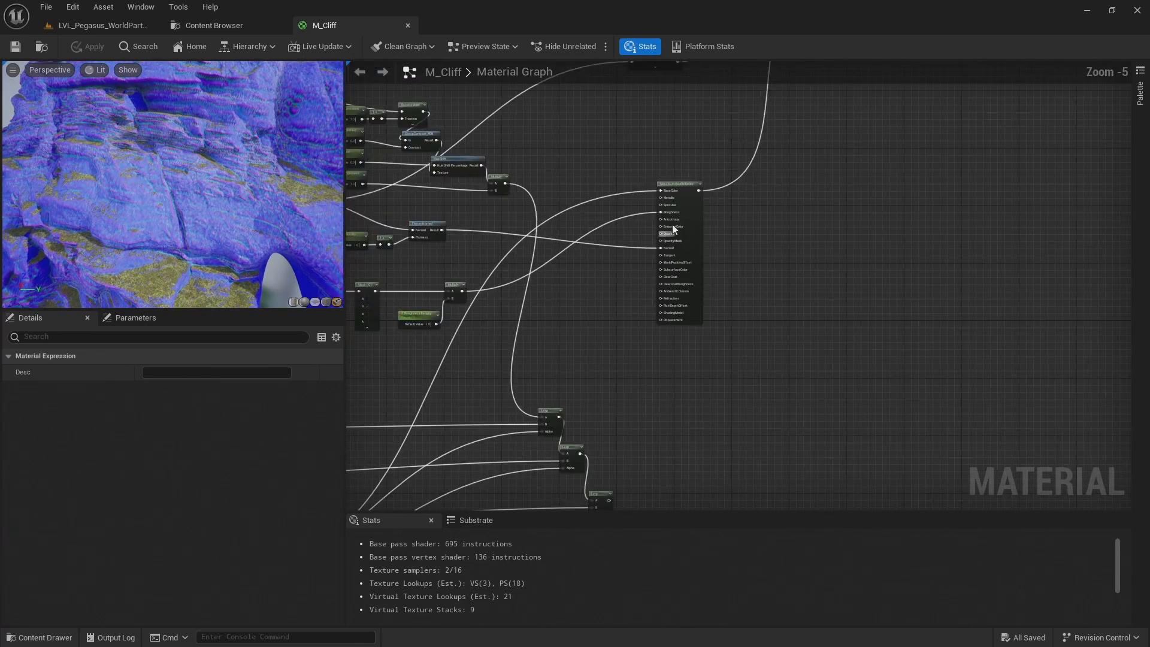
pyautogui.moveTo(678, 184); pyautogui.dragTo(683, 425)
pyautogui.moveTo(638, 471); pyautogui.dragTo(652, 248, button='right')
pyautogui.scroll(4, 652, 248)
pyautogui.moveTo(590, 309); pyautogui.dragTo(737, 165)
# Add four scalar parameter nodes in the empty area between the Vertex Color node and the last Lerp
pyautogui.moveTo(458, 263); pyautogui.dragTo(804, 278, button='right')
pyautogui.moveTo(534, 280); pyautogui.dragTo(630, 272, button='right')
pyautogui.scroll(-2, 764, 229)
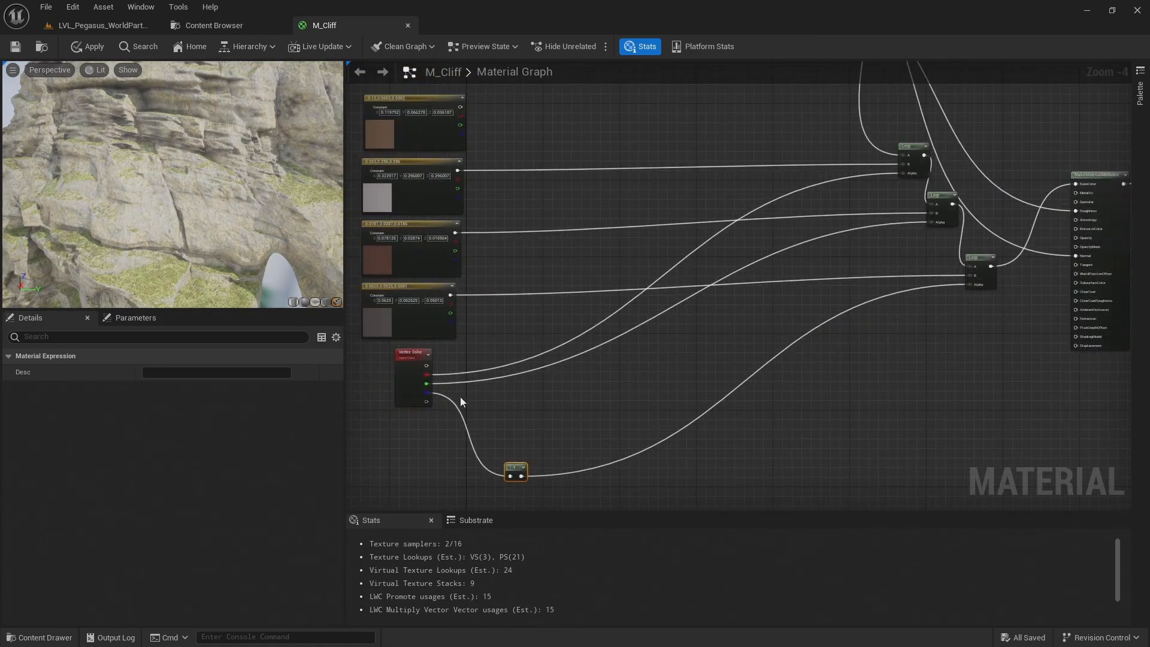
pyautogui.scroll(1, 456, 395)
pyautogui.moveTo(494, 405); pyautogui.dragTo(478, 356, button='right')
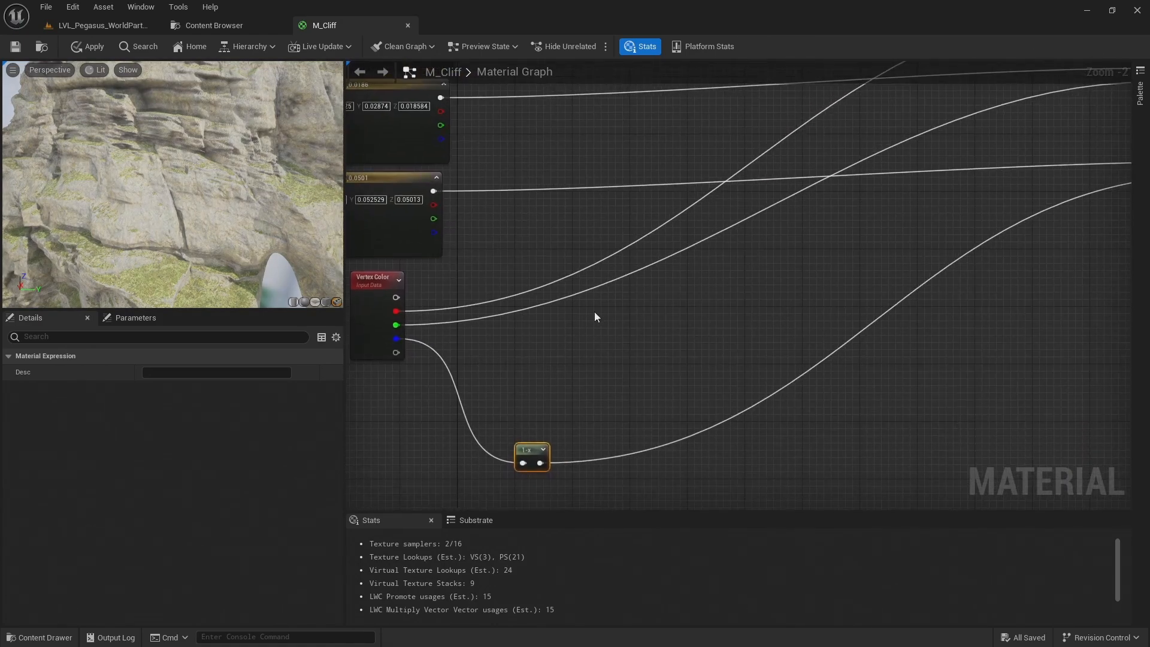
pyautogui.moveTo(594, 312); pyautogui.dragTo(583, 234, button='right')
pyautogui.press('s')
pyautogui.click(655, 255)
pyautogui.write('s')
pyautogui.click(801, 249)
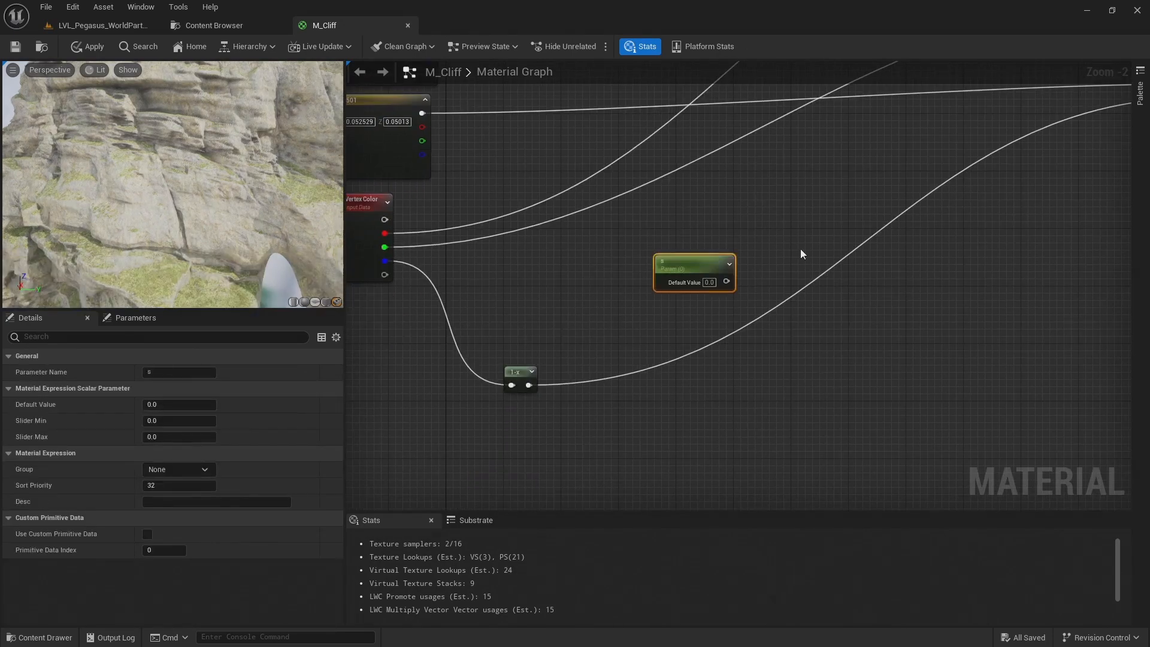
pyautogui.click(822, 274)
pyautogui.moveTo(940, 300); pyautogui.dragTo(833, 338, button='right')
pyautogui.click(758, 280)
pyautogui.write('s')
pyautogui.click(886, 291)
pyautogui.press('s')
pyautogui.click(889, 289)
# Arrange the four new scalar parameters in a single horizontal row above the 1-x node
pyautogui.moveTo(606, 272); pyautogui.dragTo(513, 274)
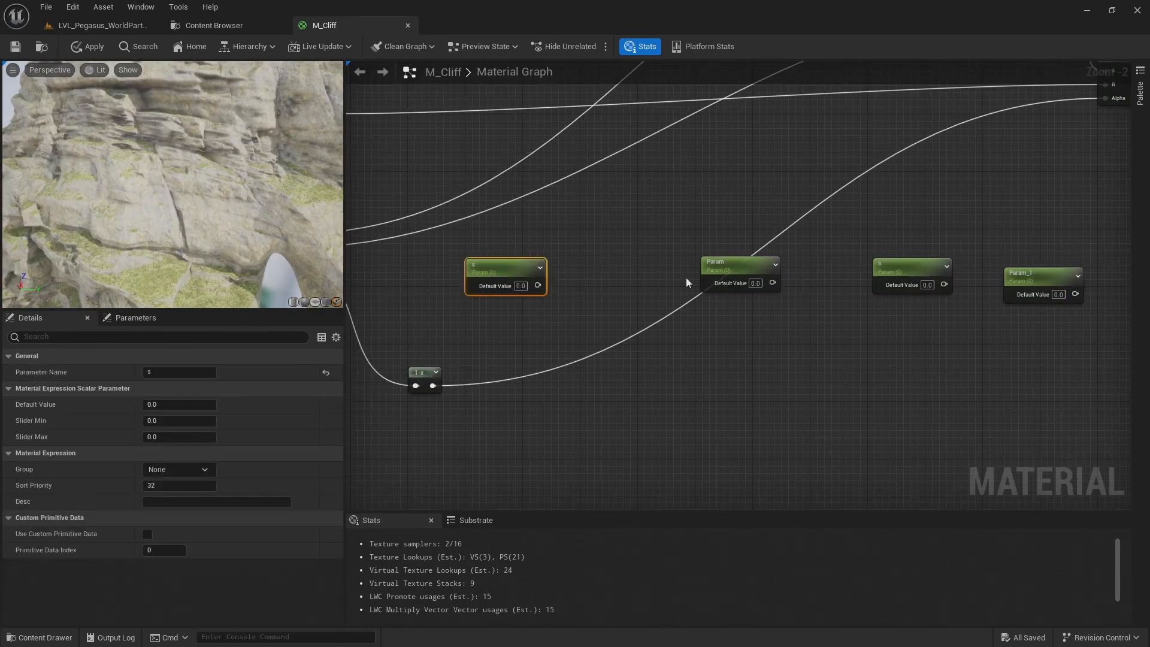
pyautogui.moveTo(737, 263); pyautogui.dragTo(610, 265)
pyautogui.moveTo(924, 265); pyautogui.dragTo(746, 265)
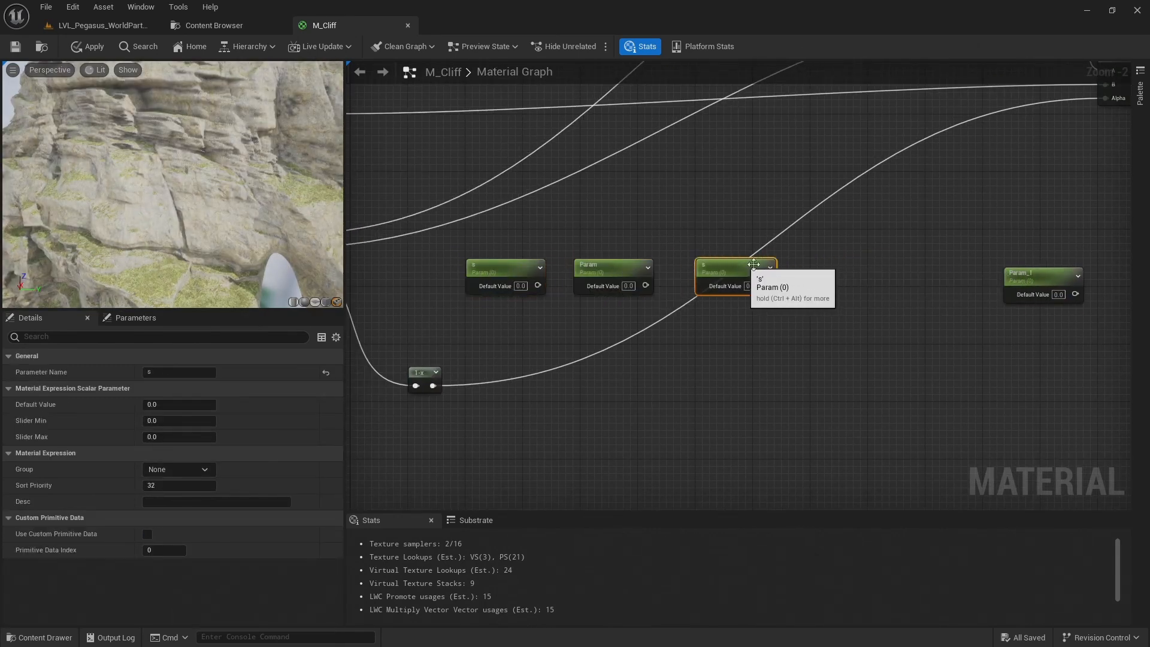
pyautogui.moveTo(1058, 275); pyautogui.dragTo(858, 259)
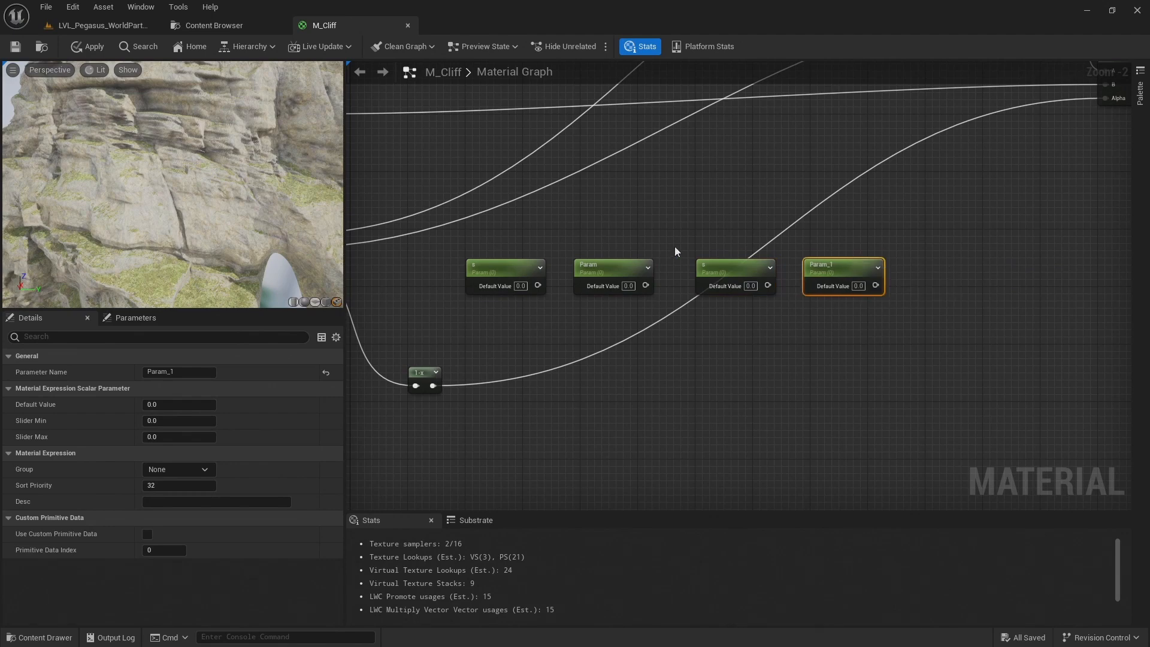
# Rename the first scalar parameter in the row as Convexity Power
pyautogui.moveTo(657, 249); pyautogui.dragTo(796, 236, button='right')
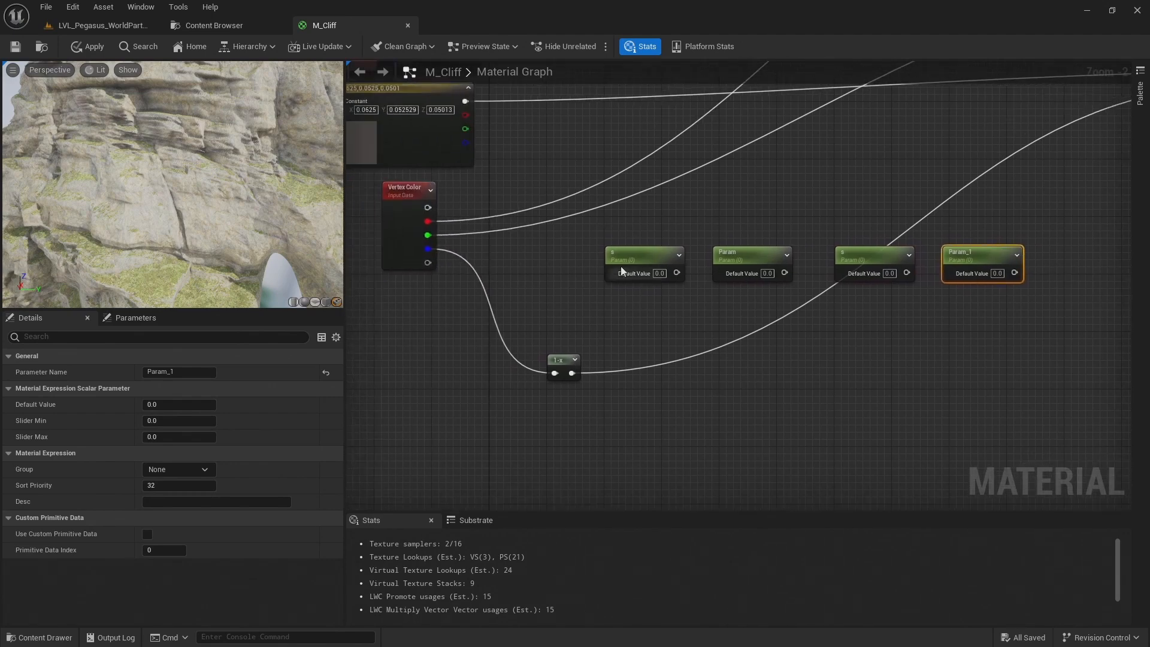
pyautogui.click(638, 254)
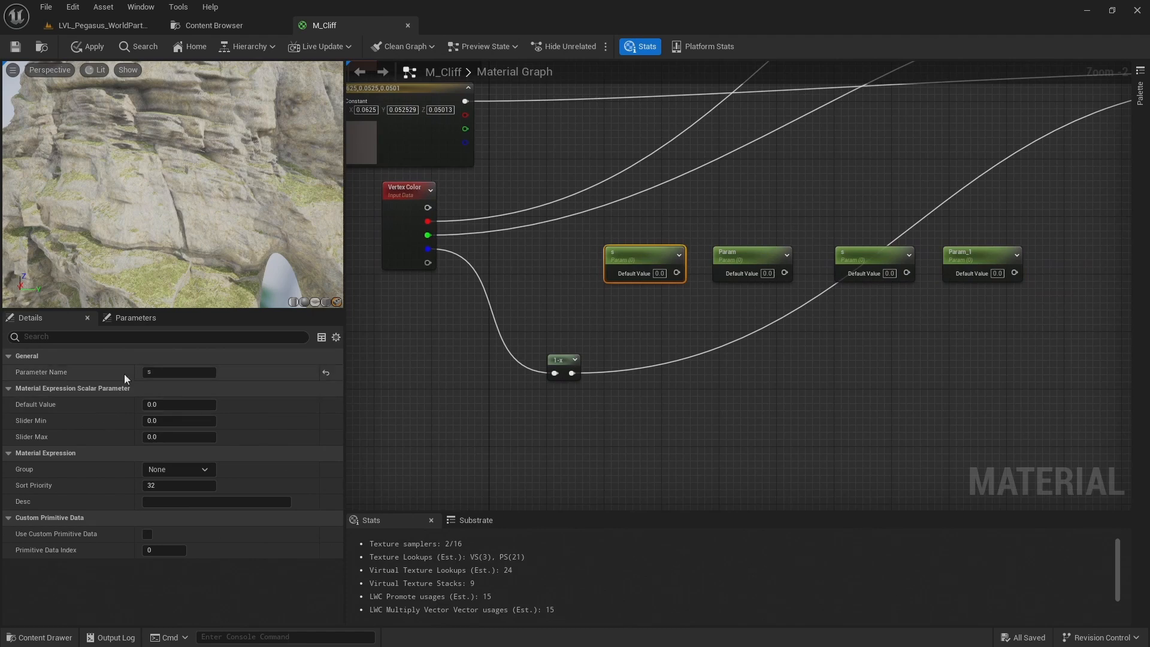
pyautogui.click(157, 372)
pyautogui.write('Convexity Power')
pyautogui.press('Return')
# Rename the second scalar parameter in the row as Convexity Multiply
pyautogui.click(746, 257)
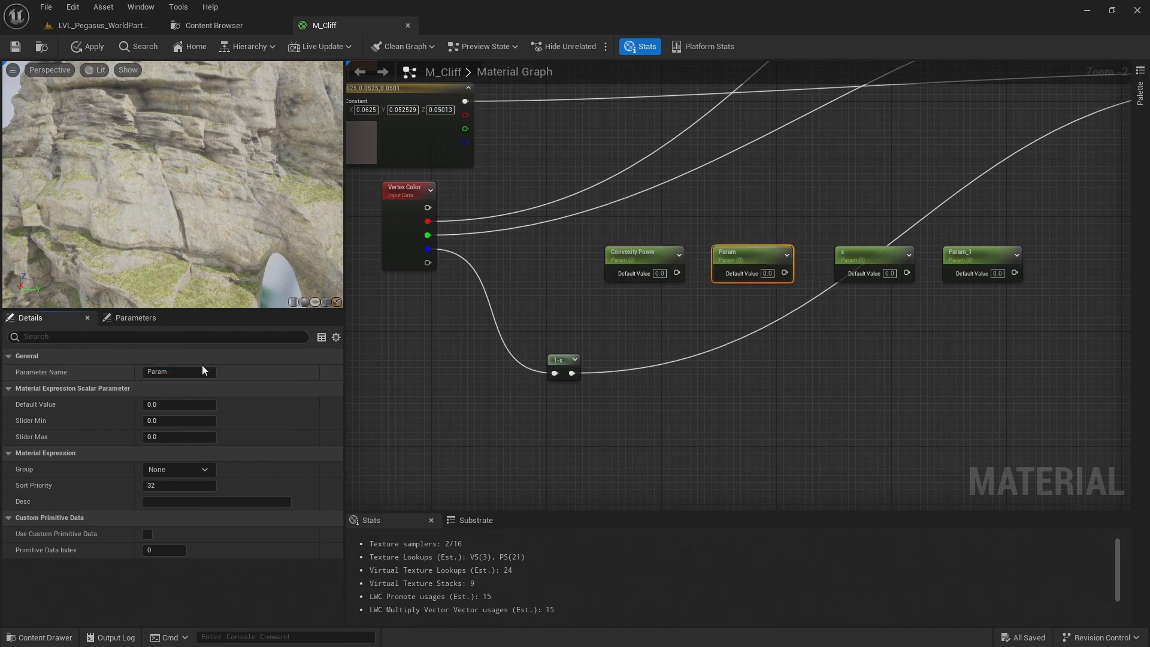
pyautogui.click(211, 369)
pyautogui.write('Convexity Multiply')
pyautogui.press('Return')
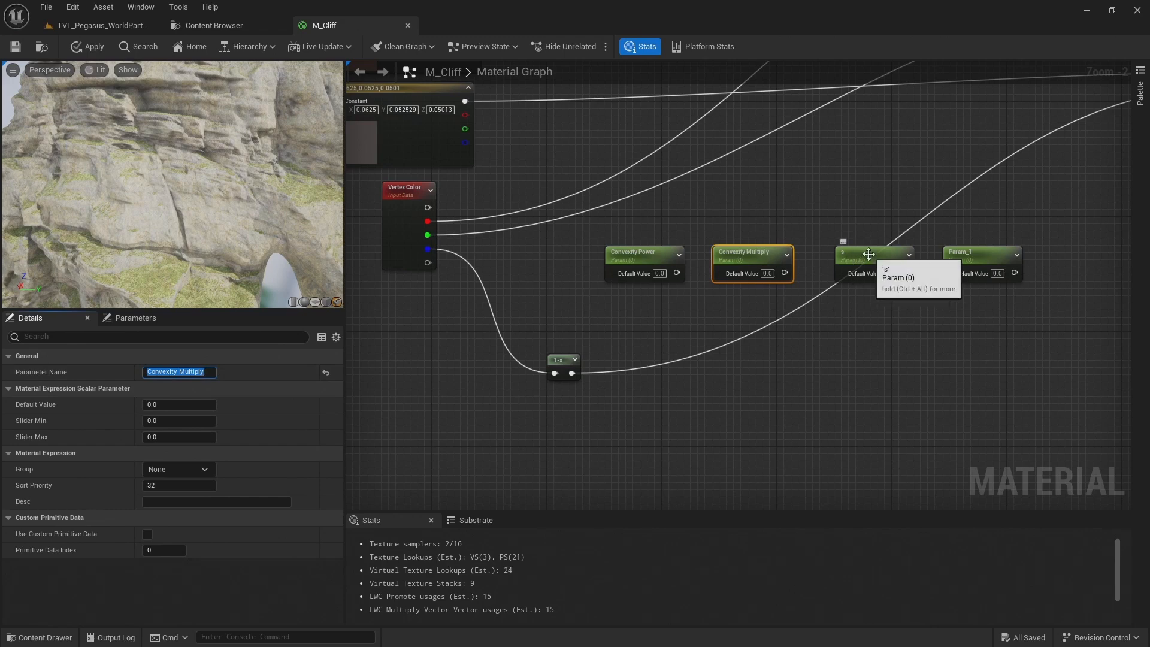
# Rename the third scalar parameter in the row as Convexity Contrast
pyautogui.click(851, 261)
pyautogui.click(168, 372)
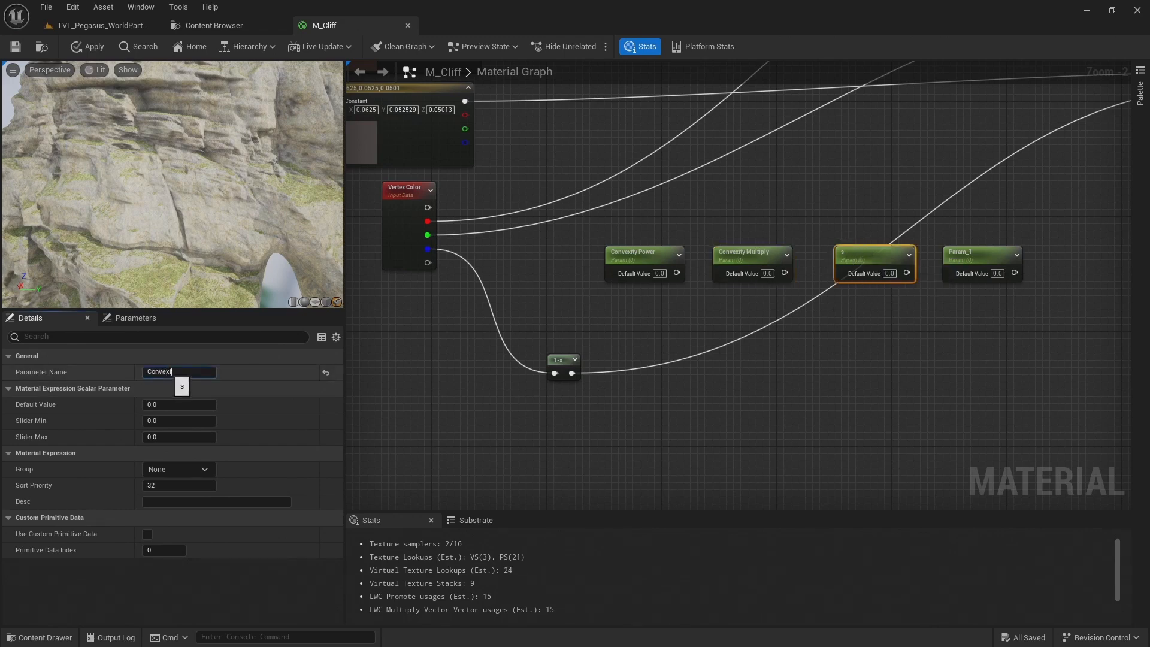
pyautogui.write('Convexity Contrast')
pyautogui.press('Return')
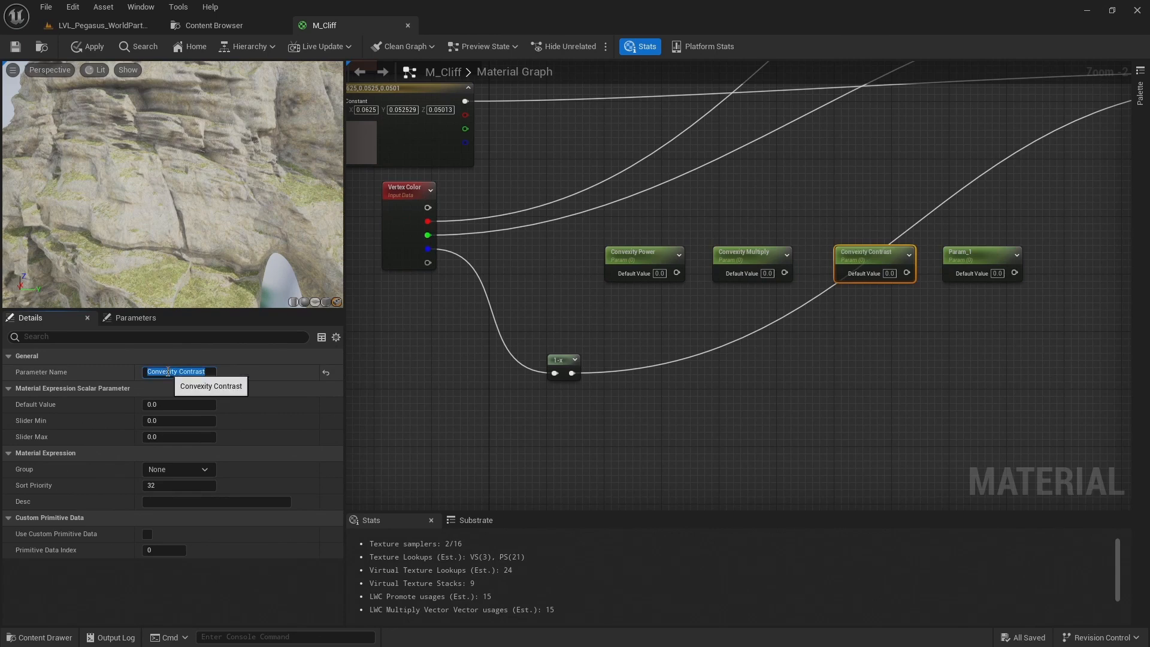
# Rename the fourth scalar parameter in the row as Convexity Opacity
pyautogui.click(964, 253)
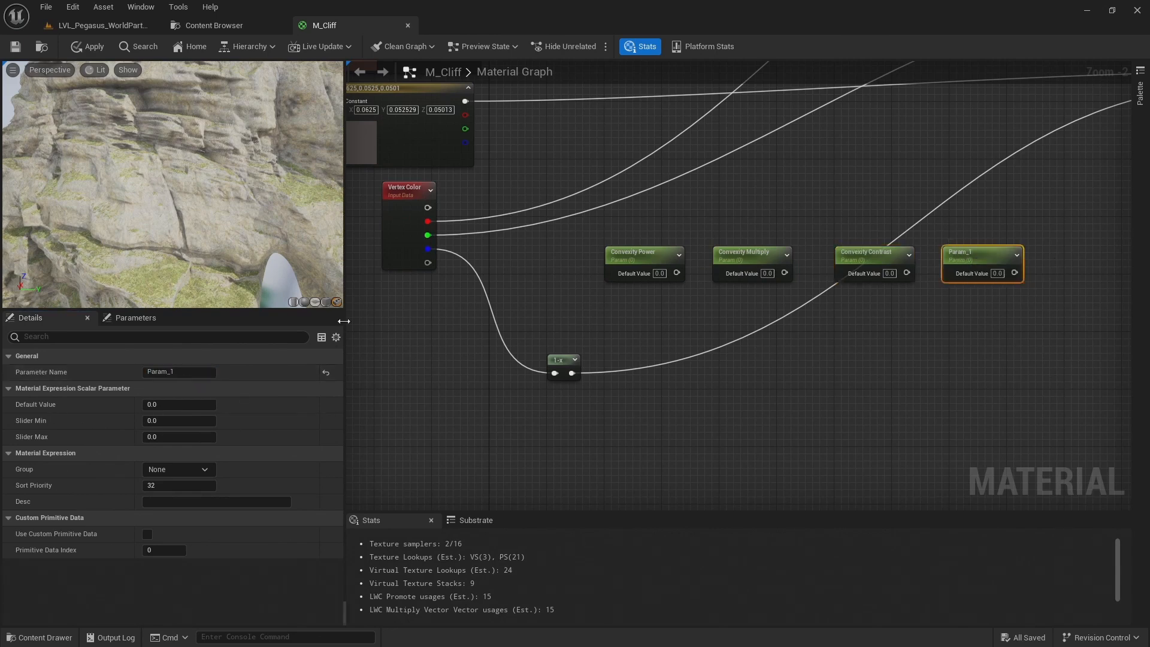
pyautogui.click(178, 371)
pyautogui.write('Convexity O')
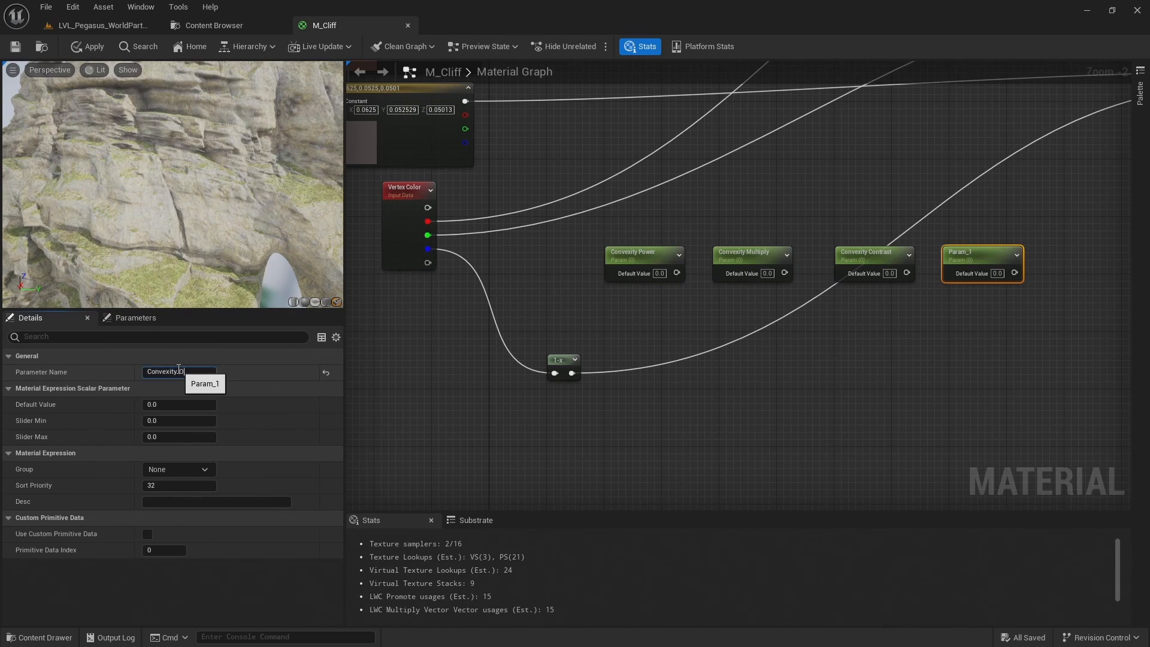
pyautogui.write('pacity')
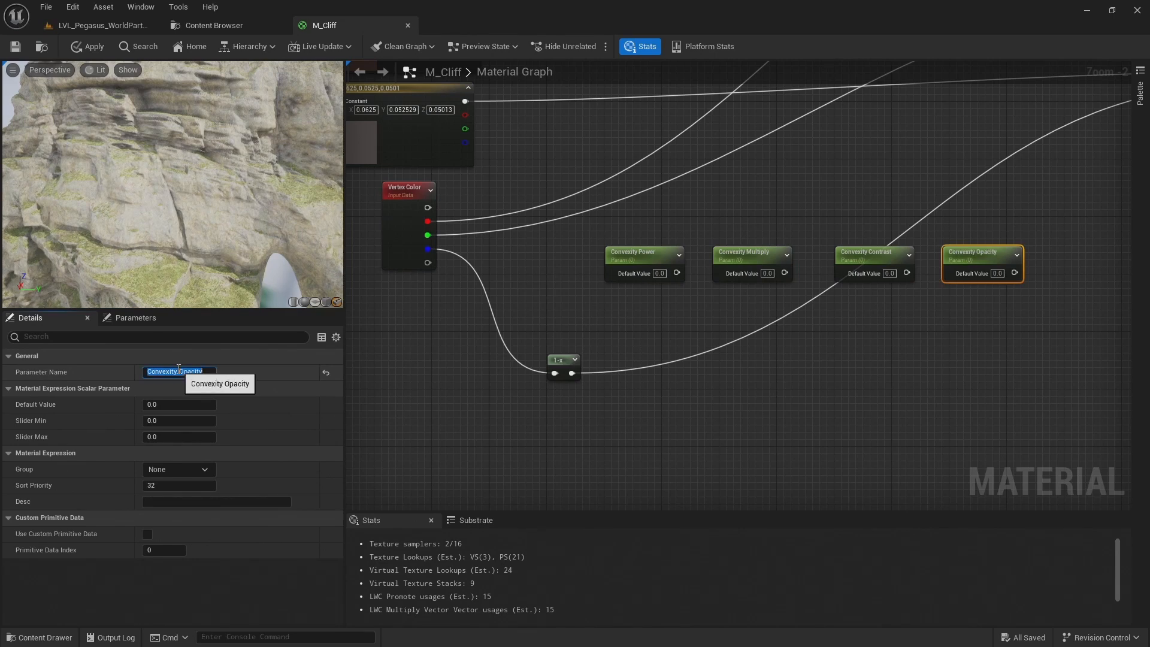
pyautogui.press('Return')
# Move Convexity Power closer to the Vertex Color node and place a new Power node just after it
pyautogui.moveTo(635, 256); pyautogui.dragTo(531, 256)
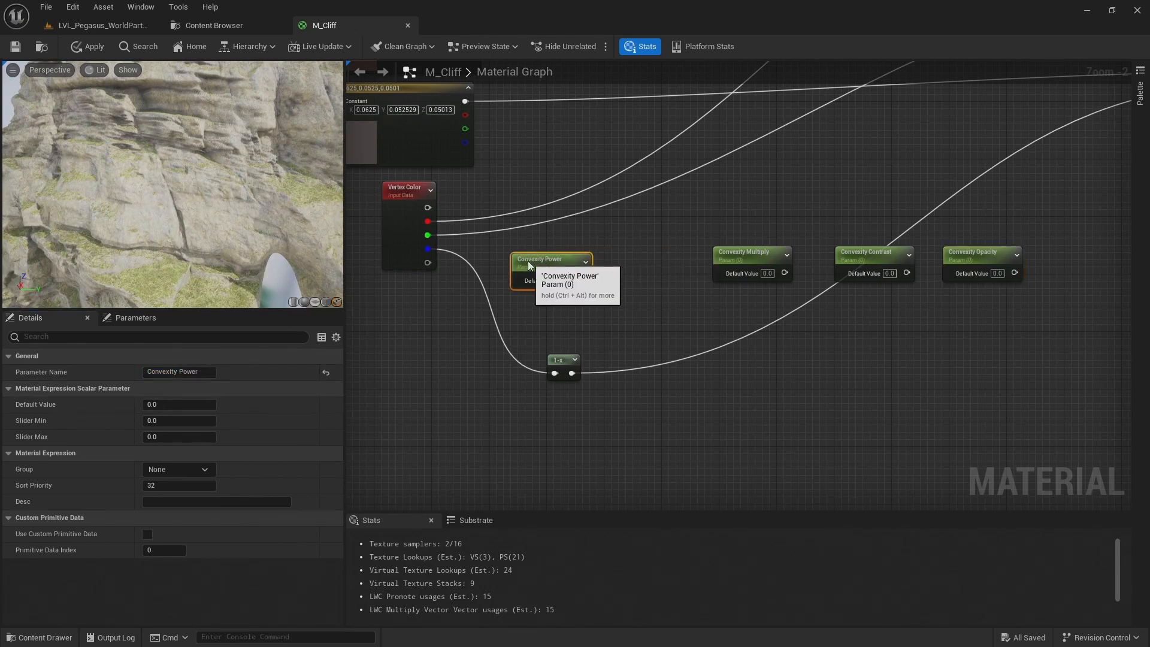
pyautogui.rightClick(652, 247)
pyautogui.write('power')
pyautogui.press('Return')
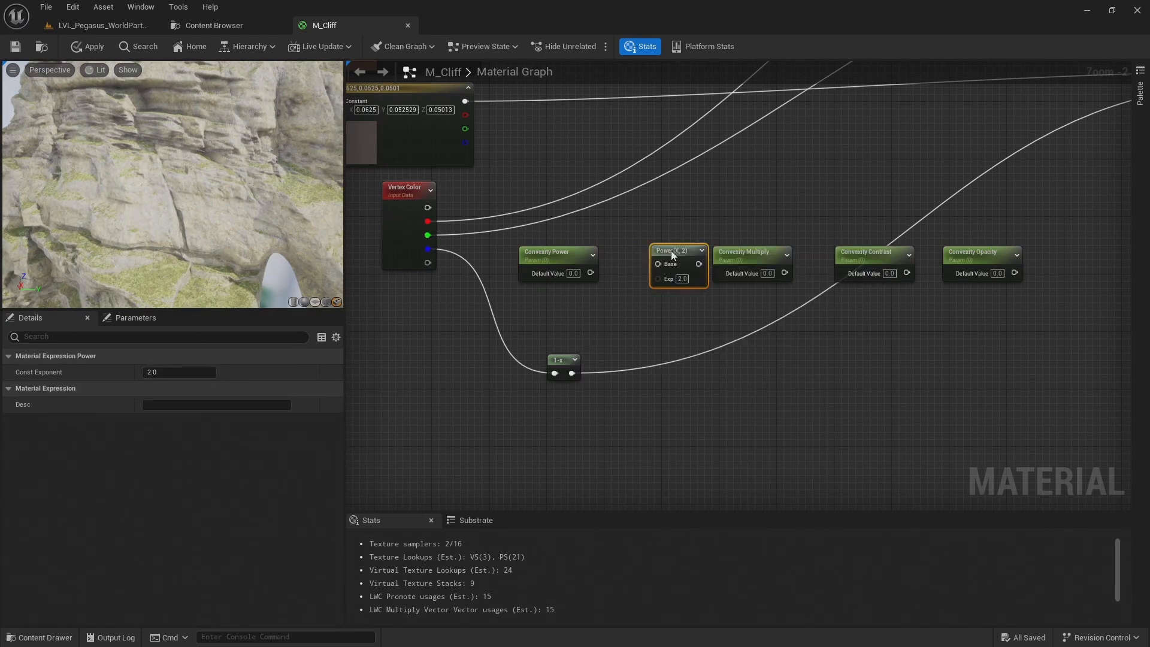
pyautogui.moveTo(673, 250); pyautogui.dragTo(633, 238)
# Shift Convexity Multiply towards the Power node and place a new Multiply node just after it
pyautogui.moveTo(788, 259); pyautogui.dragTo(753, 252)
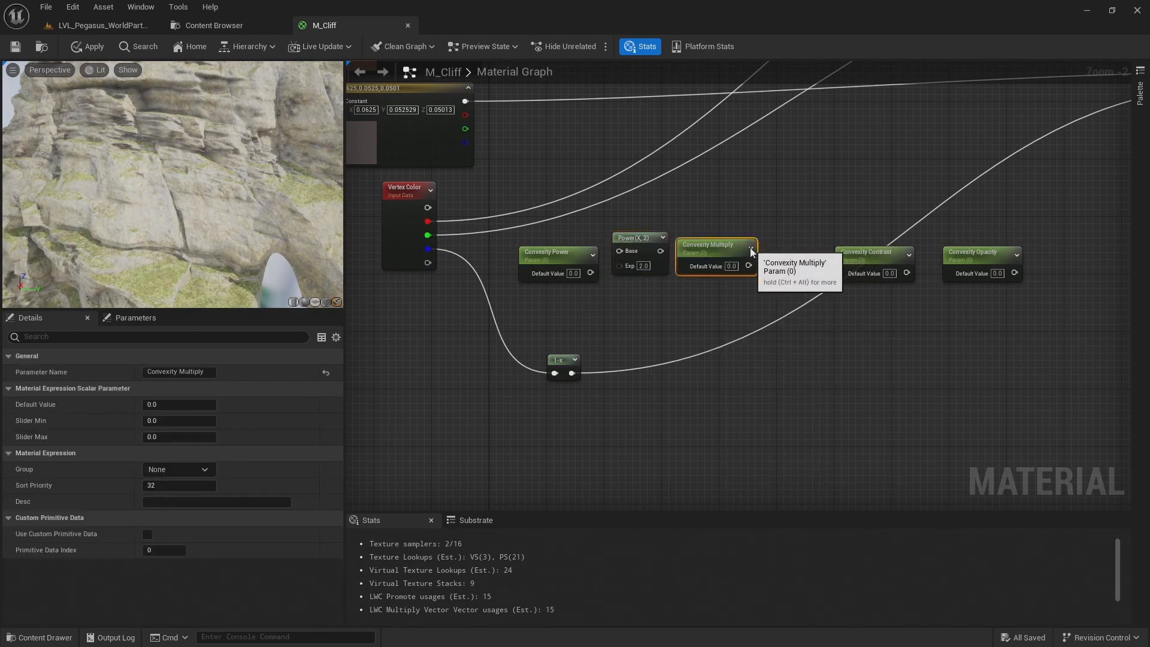
pyautogui.rightClick(753, 188)
pyautogui.write('mul')
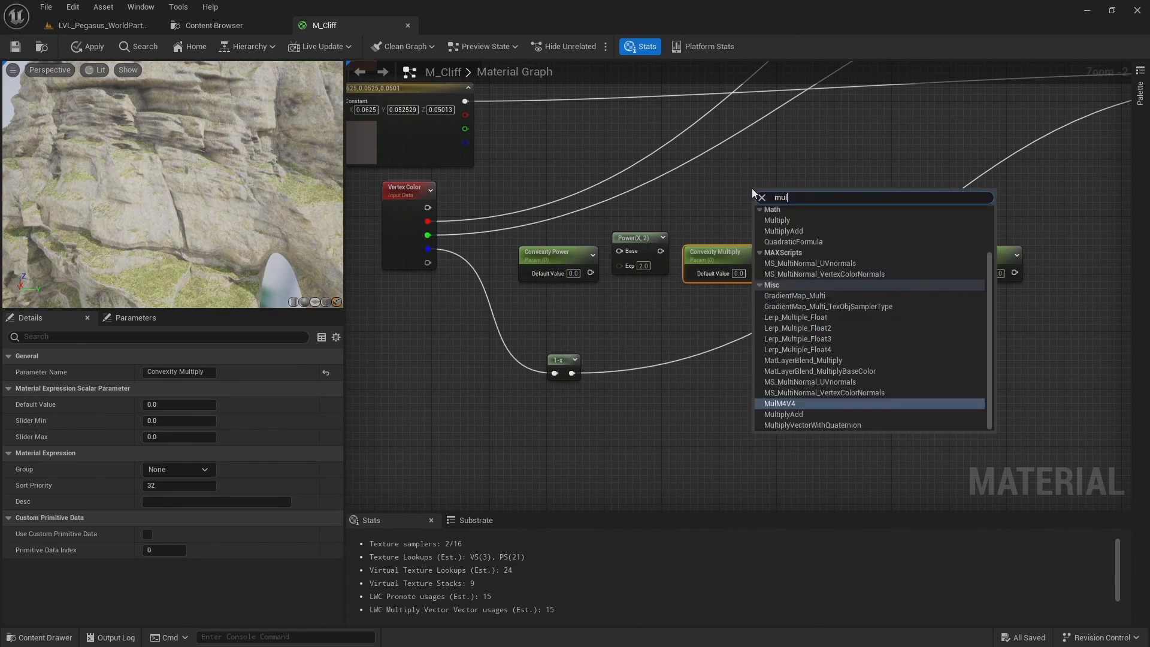
pyautogui.click(777, 220)
pyautogui.moveTo(781, 195); pyautogui.dragTo(800, 232)
# Add a CheapContrast node after Convexity Contrast and move Convexity Opacity just below it
pyautogui.moveTo(890, 225); pyautogui.dragTo(808, 225, button='right')
pyautogui.click(898, 257)
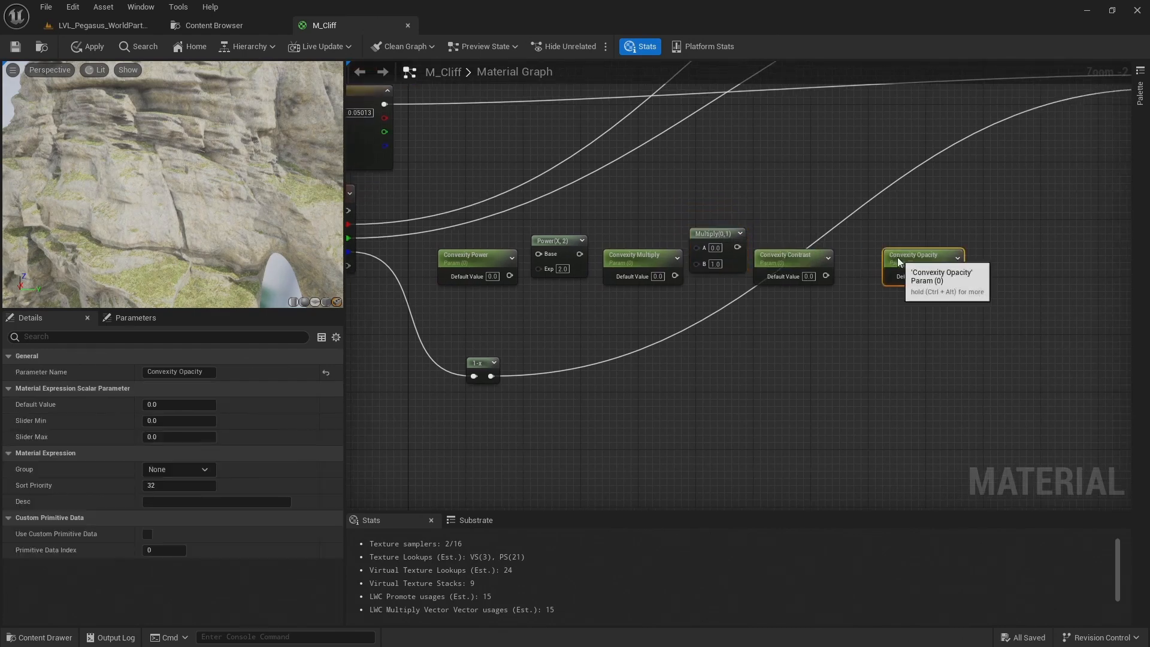
pyautogui.rightClick(861, 242)
pyautogui.write('cheap c')
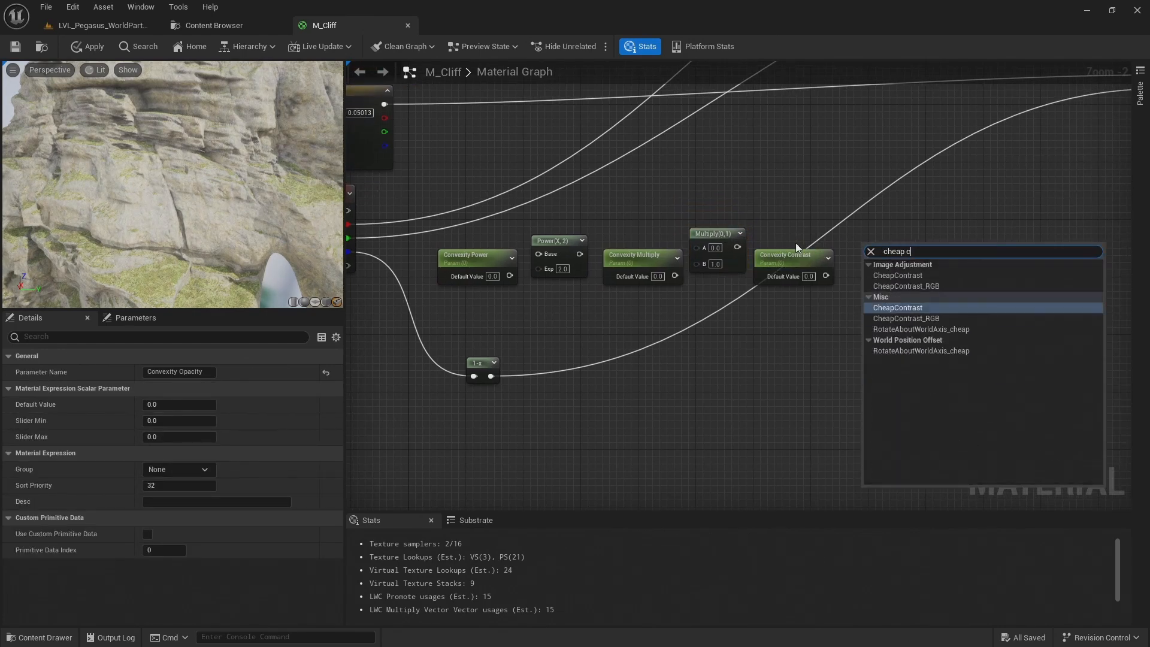
pyautogui.press('Return')
pyautogui.moveTo(889, 247); pyautogui.dragTo(868, 229)
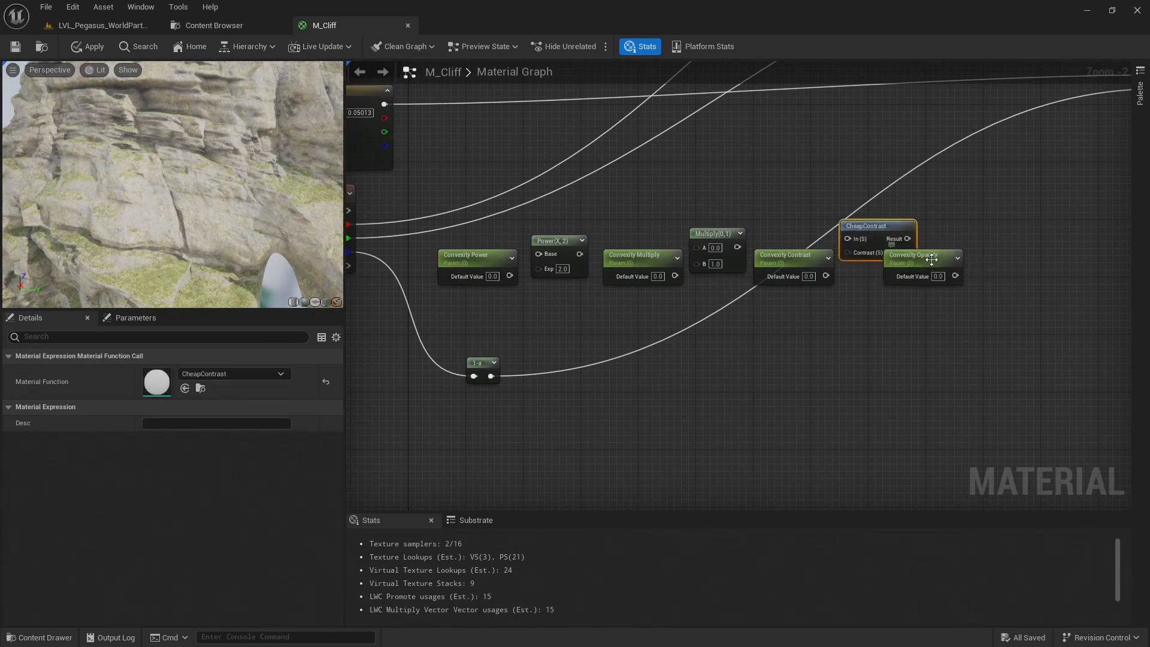
pyautogui.click(915, 279)
pyautogui.moveTo(914, 278); pyautogui.dragTo(908, 278)
pyautogui.click(998, 244)
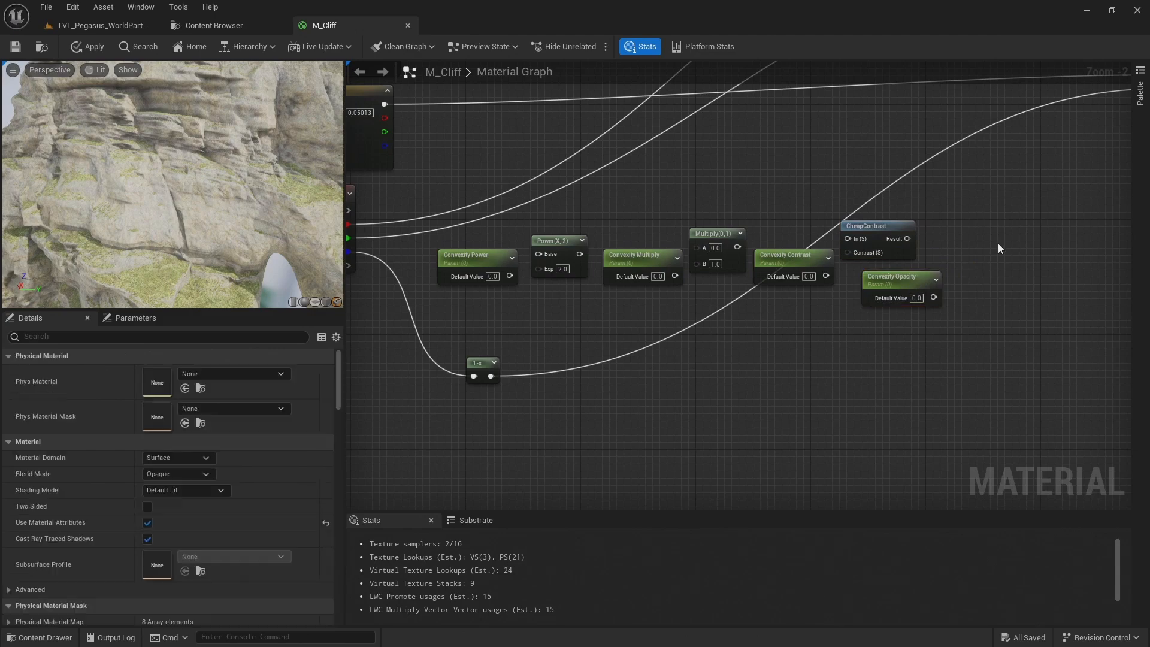
# Add a Multiply node after CheapContrast and connect each convexity parameter to the Exp, B or Contrast input of its operation node
pyautogui.click(998, 246)
pyautogui.moveTo(1018, 254); pyautogui.dragTo(973, 233)
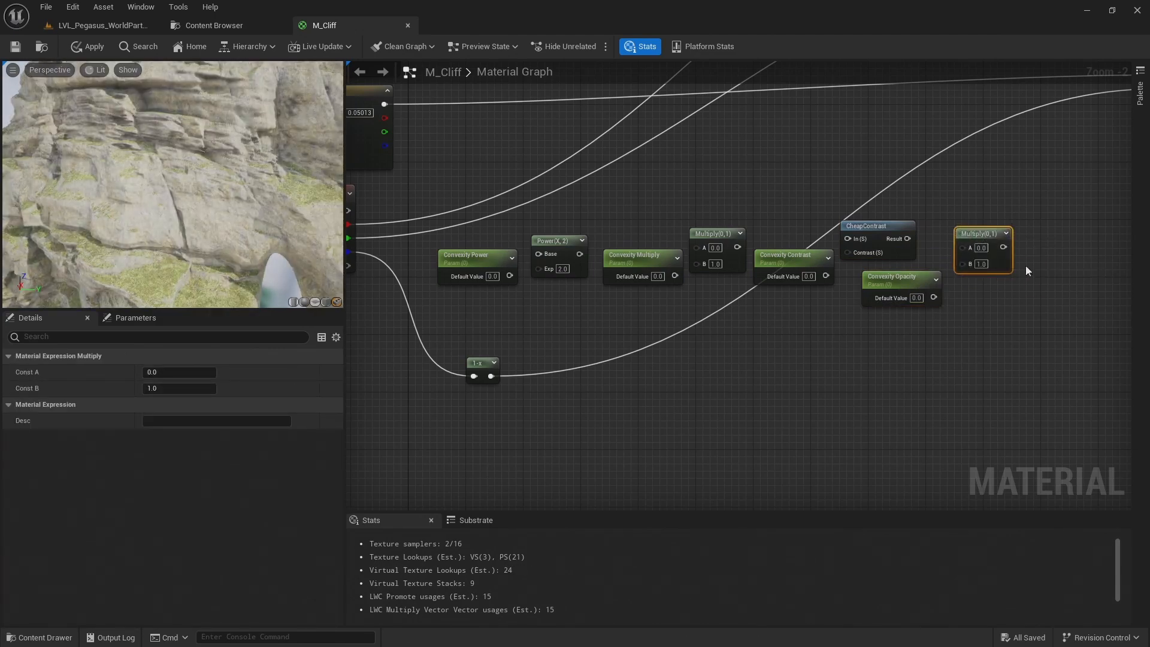
pyautogui.scroll(1, 486, 288)
pyautogui.moveTo(516, 274); pyautogui.dragTo(549, 266)
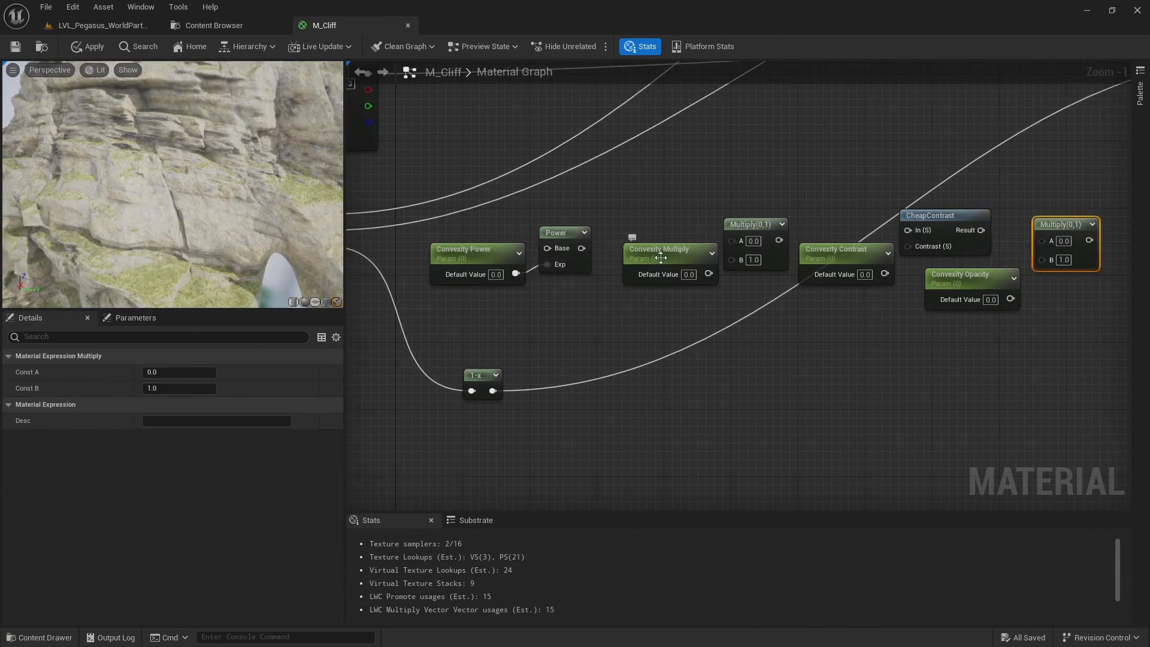
pyautogui.moveTo(709, 274); pyautogui.dragTo(735, 261)
pyautogui.moveTo(774, 277); pyautogui.dragTo(591, 276, button='right')
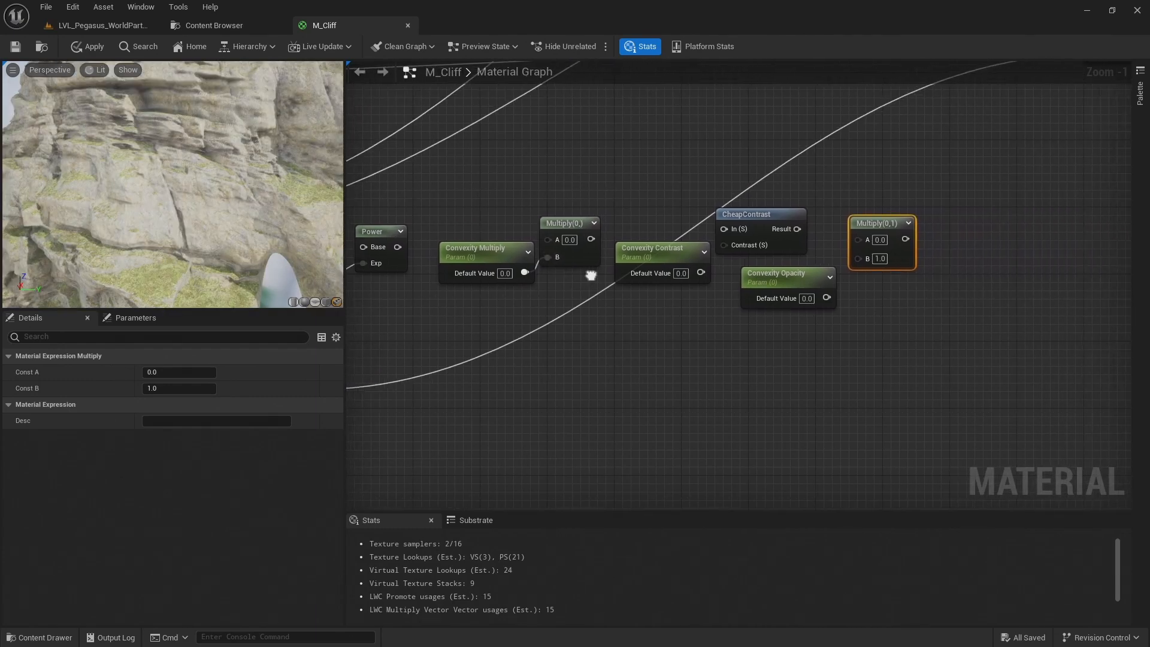
pyautogui.click(653, 252)
pyautogui.moveTo(693, 273); pyautogui.dragTo(725, 246)
pyautogui.moveTo(827, 298); pyautogui.dragTo(863, 260)
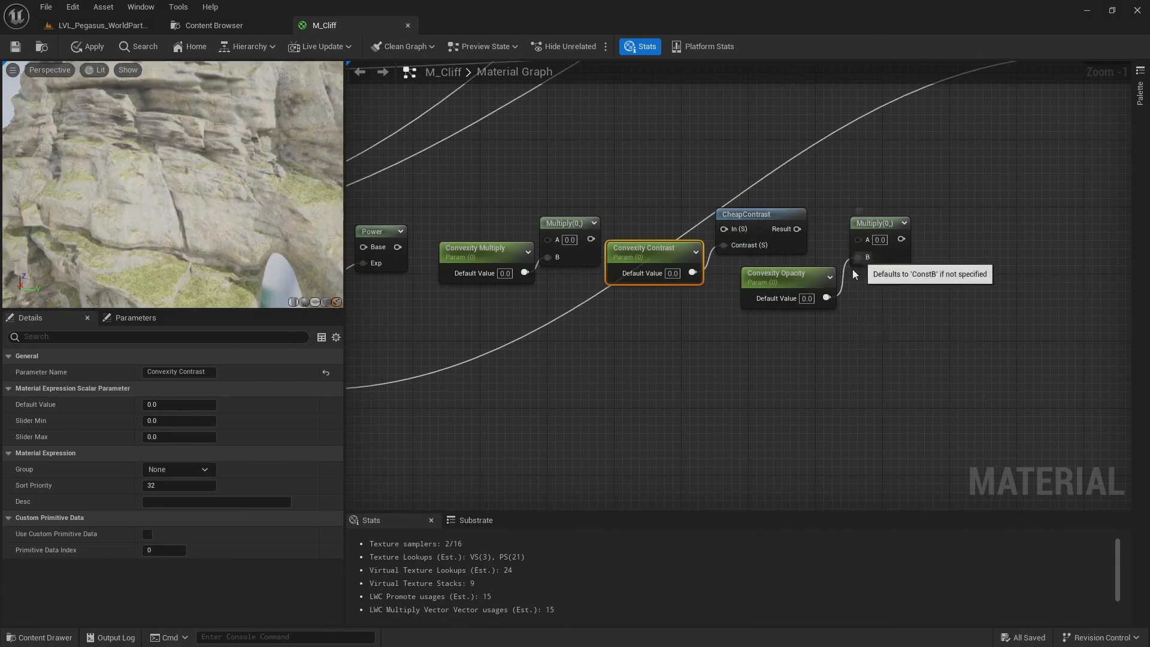
# Chain Vertex Color's red channel through Power, Multiply, CheapContrast and the final Multiply using their Base, A and In inputs
pyautogui.moveTo(360, 201); pyautogui.dragTo(637, 206, button='right')
pyautogui.moveTo(441, 216); pyautogui.dragTo(853, 241)
pyautogui.moveTo(934, 190); pyautogui.dragTo(718, 166, button='right')
pyautogui.moveTo(663, 219); pyautogui.dragTo(810, 211)
pyautogui.moveTo(943, 170); pyautogui.dragTo(822, 163, button='right')
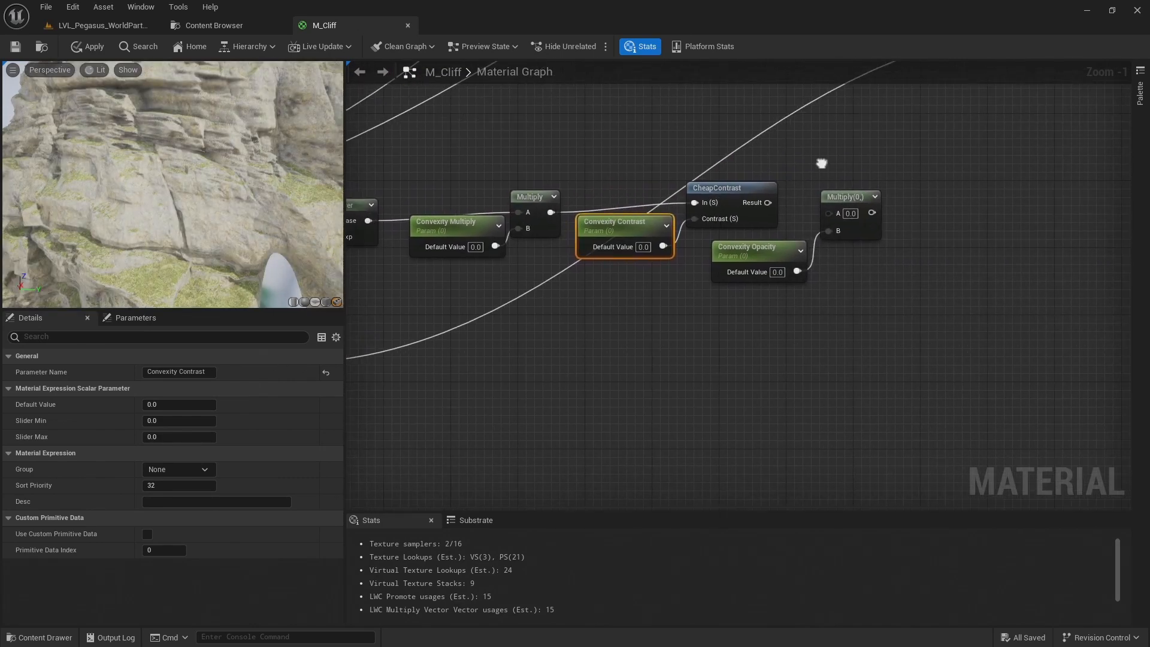
pyautogui.moveTo(767, 203); pyautogui.dragTo(828, 214)
# Delete the unconnected brown constant colour node above the light grey one
pyautogui.moveTo(688, 297); pyautogui.dragTo(753, 297, button='right')
pyautogui.scroll(-1, 768, 301)
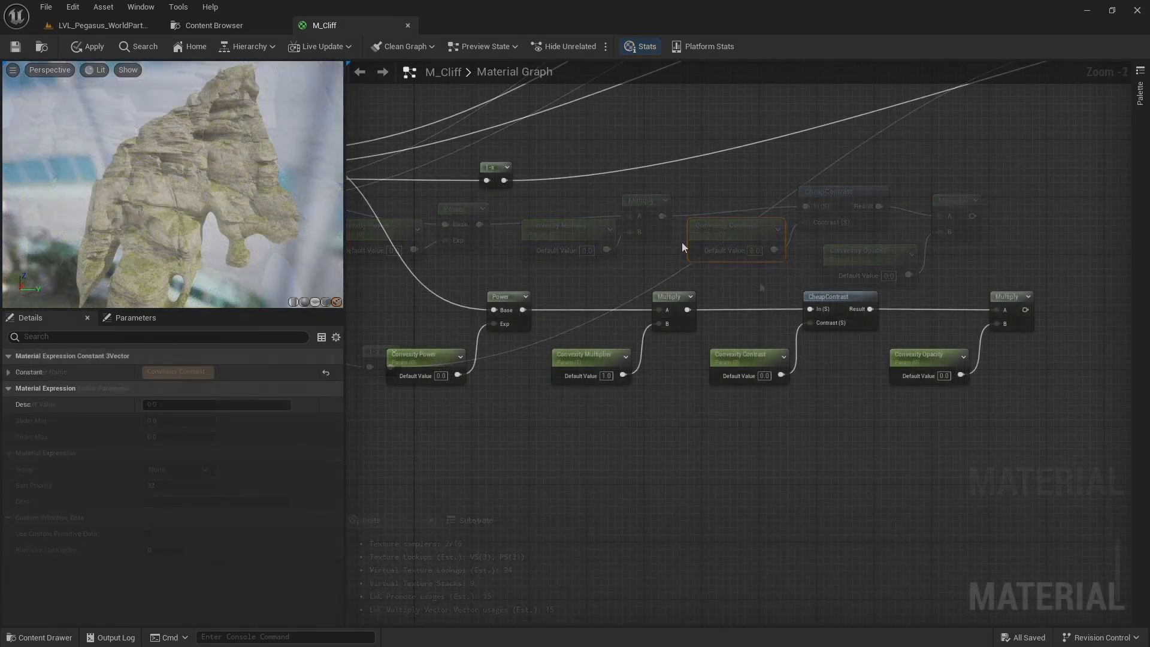
pyautogui.scroll(-2, 682, 246)
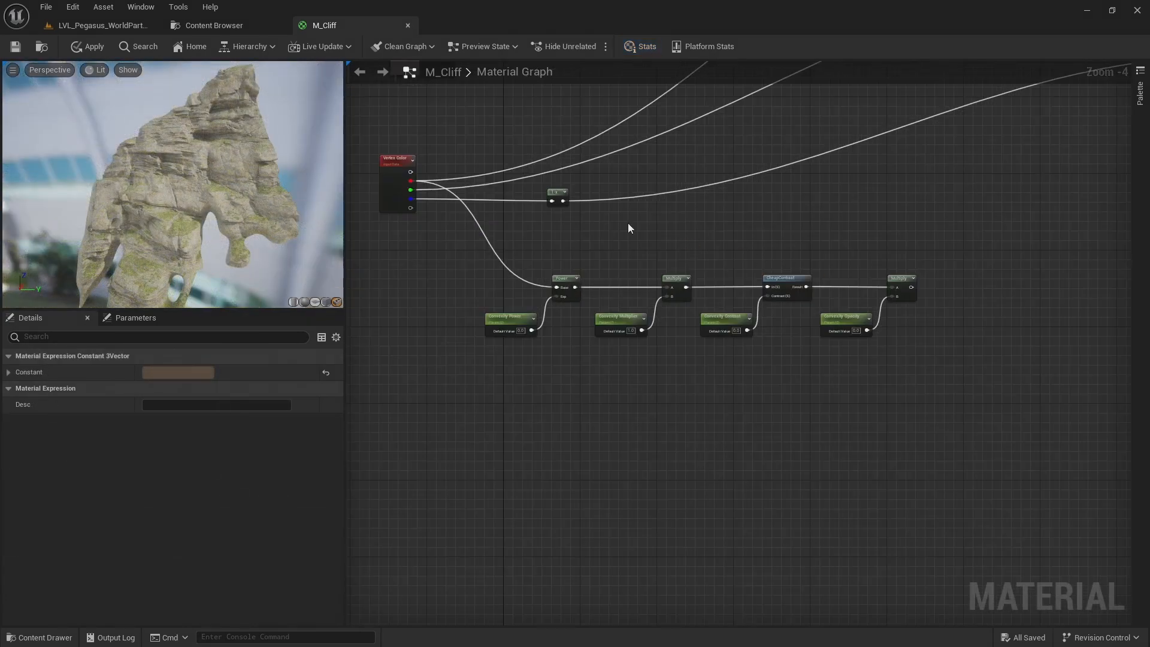
pyautogui.moveTo(628, 224); pyautogui.dragTo(621, 486, button='right')
pyautogui.scroll(-1, 616, 363)
pyautogui.moveTo(605, 352); pyautogui.dragTo(596, 355, button='right')
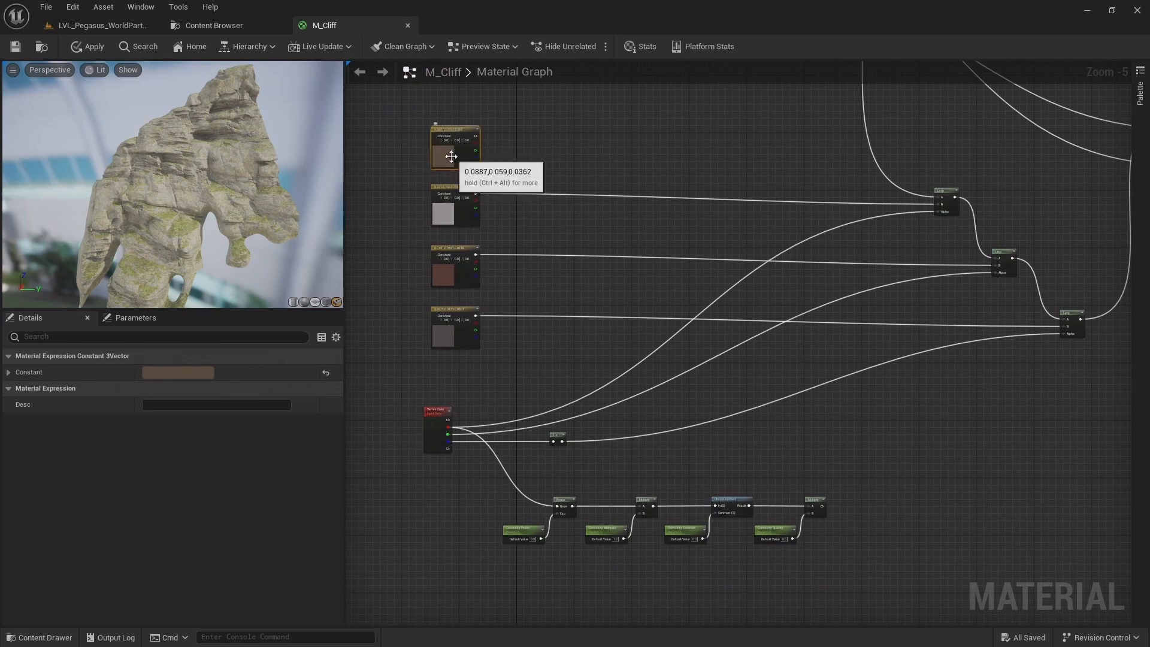
pyautogui.press('Delete')
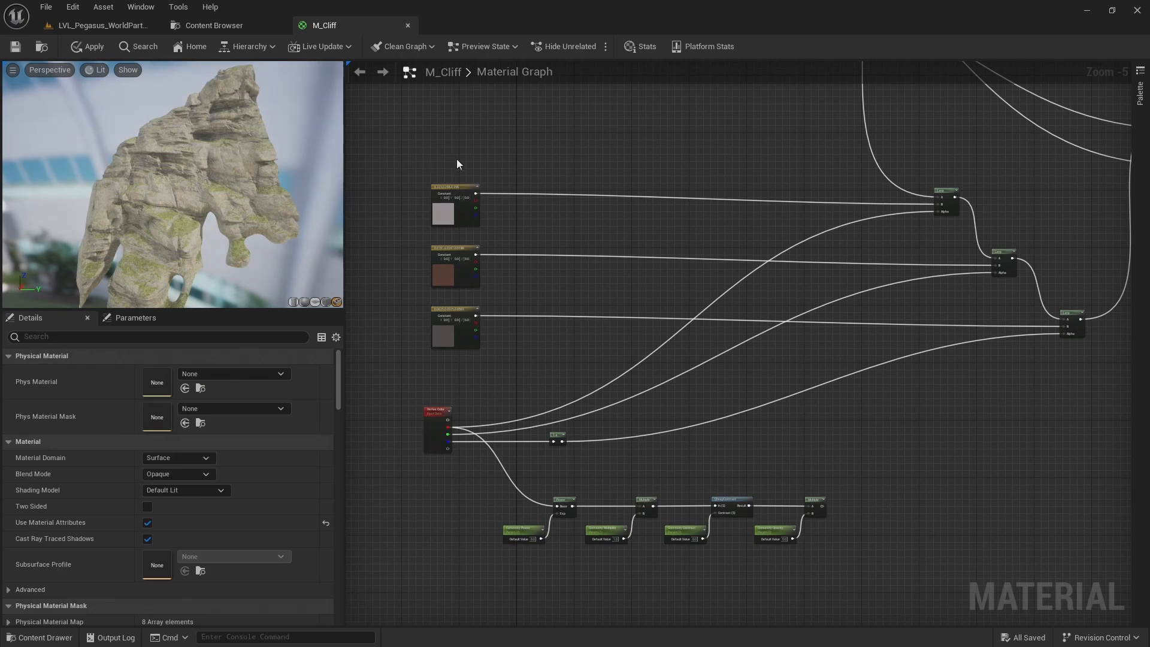
# Detach the dark grey constant's Lerp from the blend chain and feed BaseColor from the reddish-brown constant's Lerp instead
pyautogui.click(453, 215)
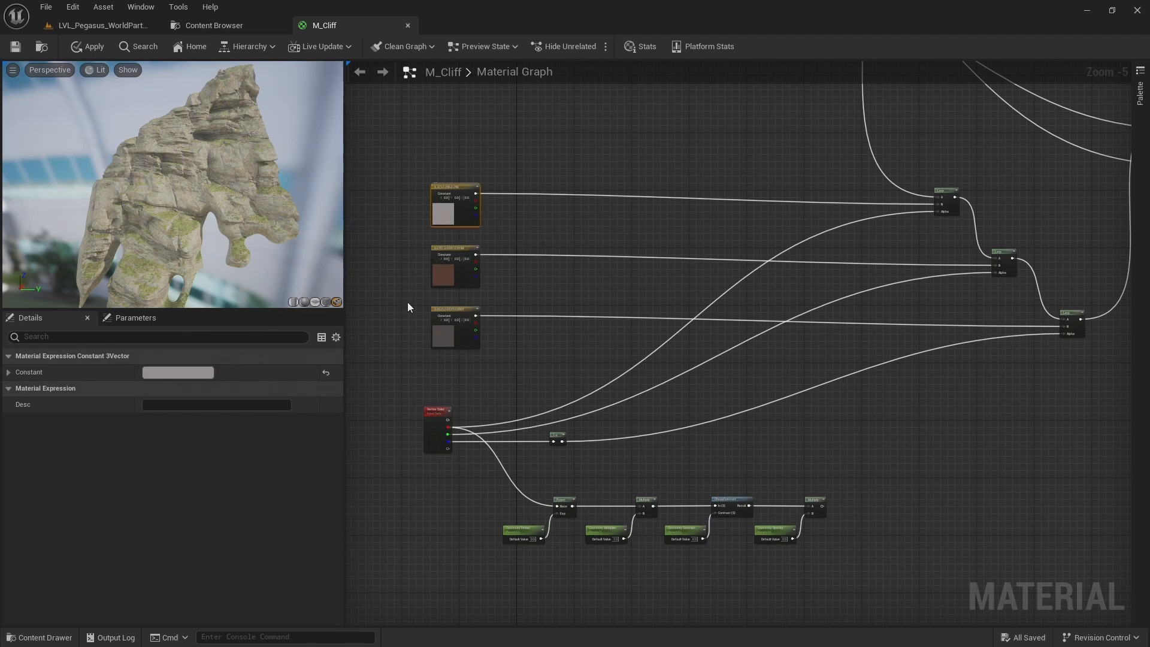
pyautogui.click(463, 331)
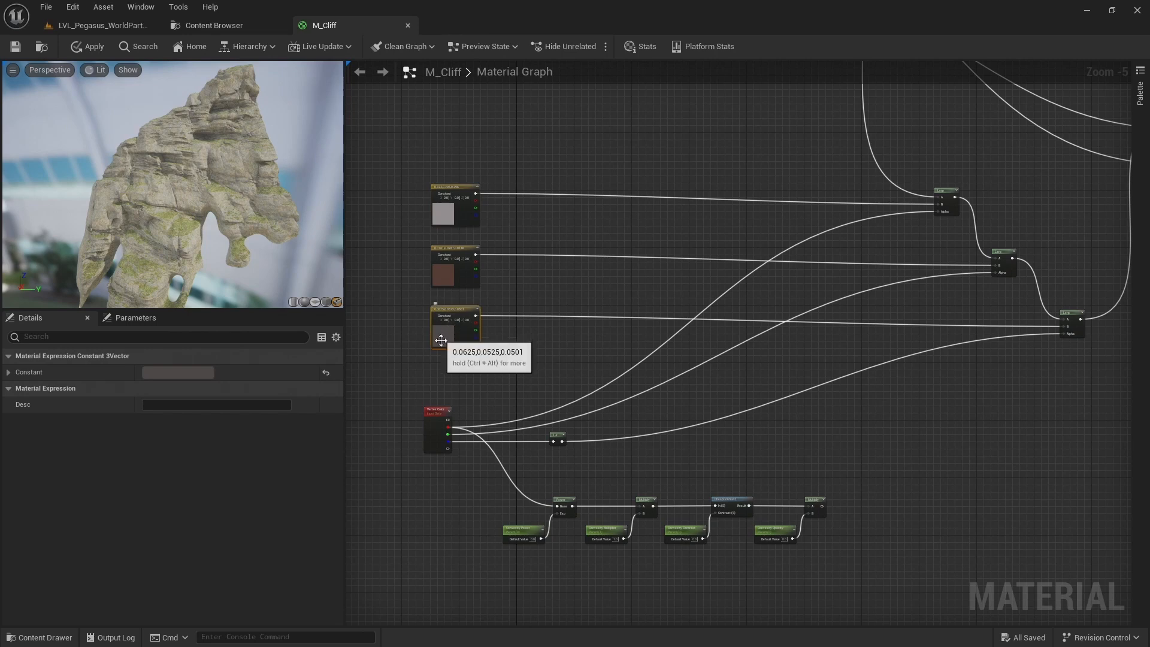
pyautogui.keyDown('alt'); pyautogui.click(1065, 319); pyautogui.keyUp('alt')
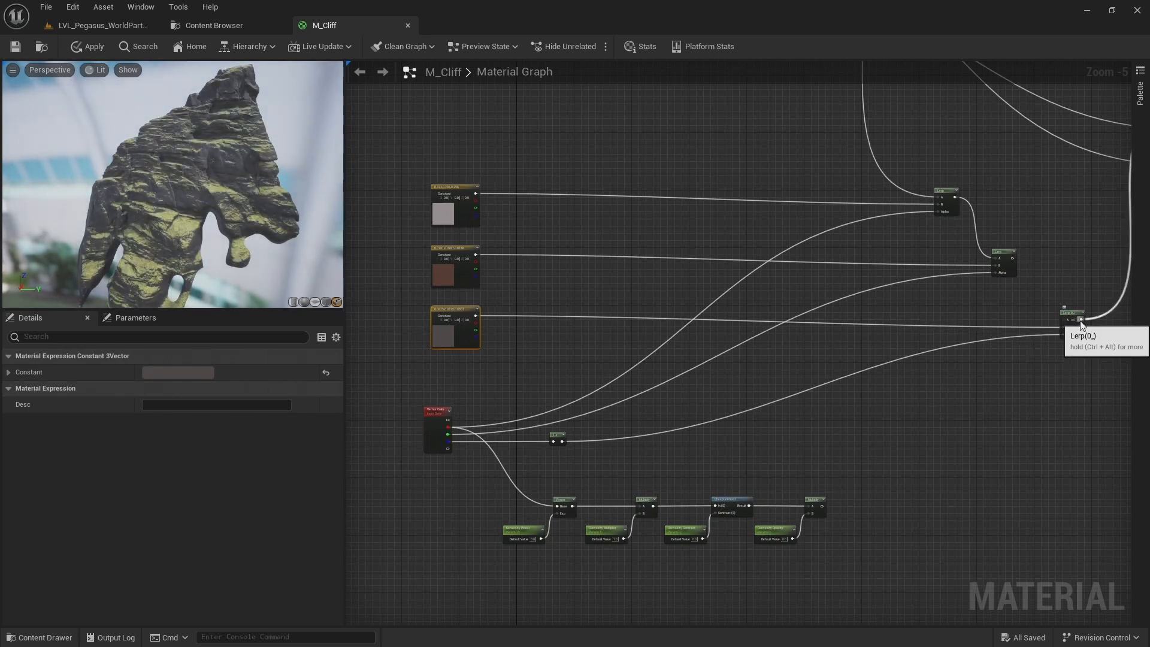
pyautogui.keyDown('ctrl'); pyautogui.moveTo(1081, 322); pyautogui.dragTo(1011, 260); pyautogui.keyUp('ctrl')
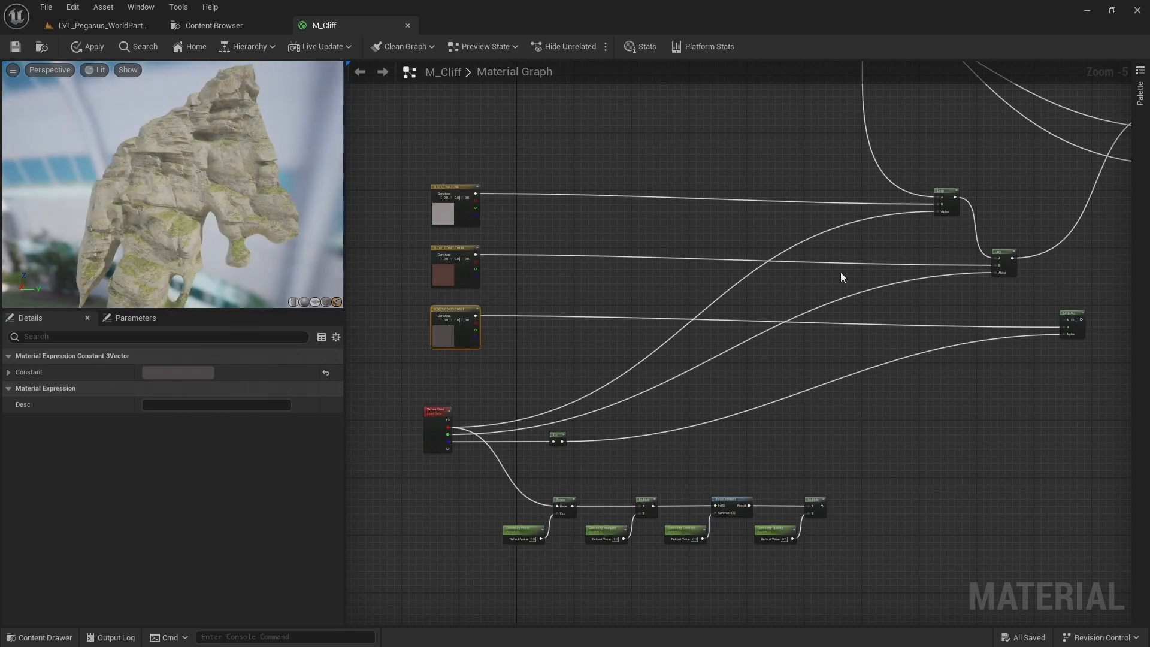
pyautogui.moveTo(1101, 180); pyautogui.dragTo(1114, 133, button='right')
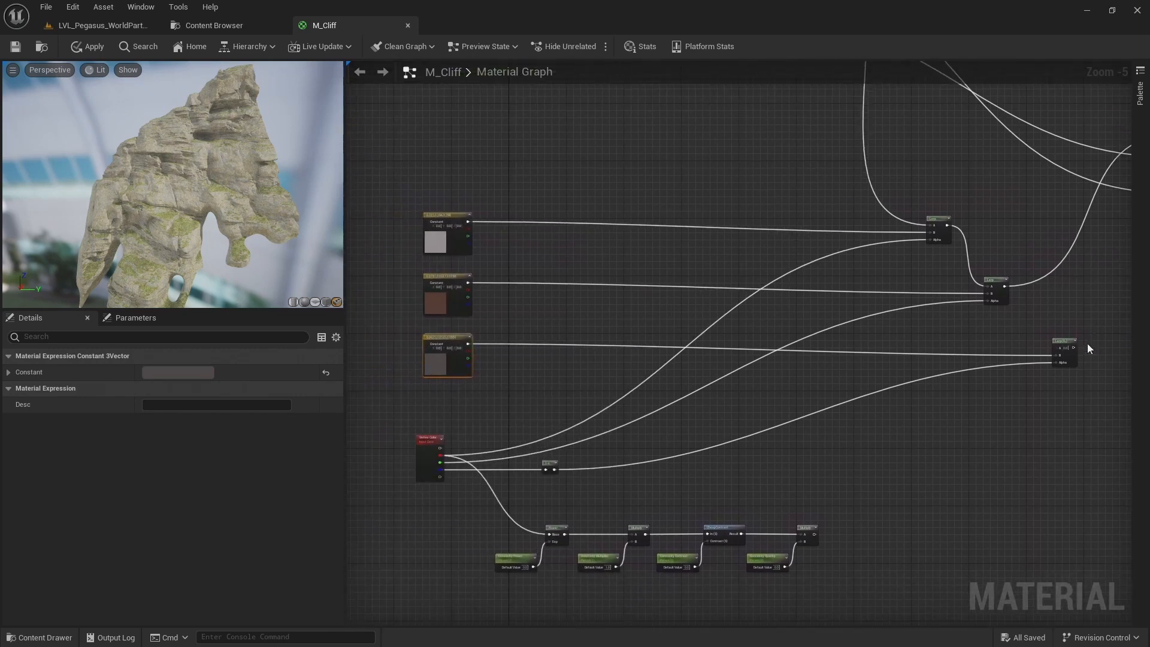
# Move the dark grey constant and its Lerp above the other two constant colour rows
pyautogui.keyDown('ctrl'); pyautogui.click(440, 354); pyautogui.keyUp('ctrl')
pyautogui.moveTo(440, 353); pyautogui.dragTo(440, 159)
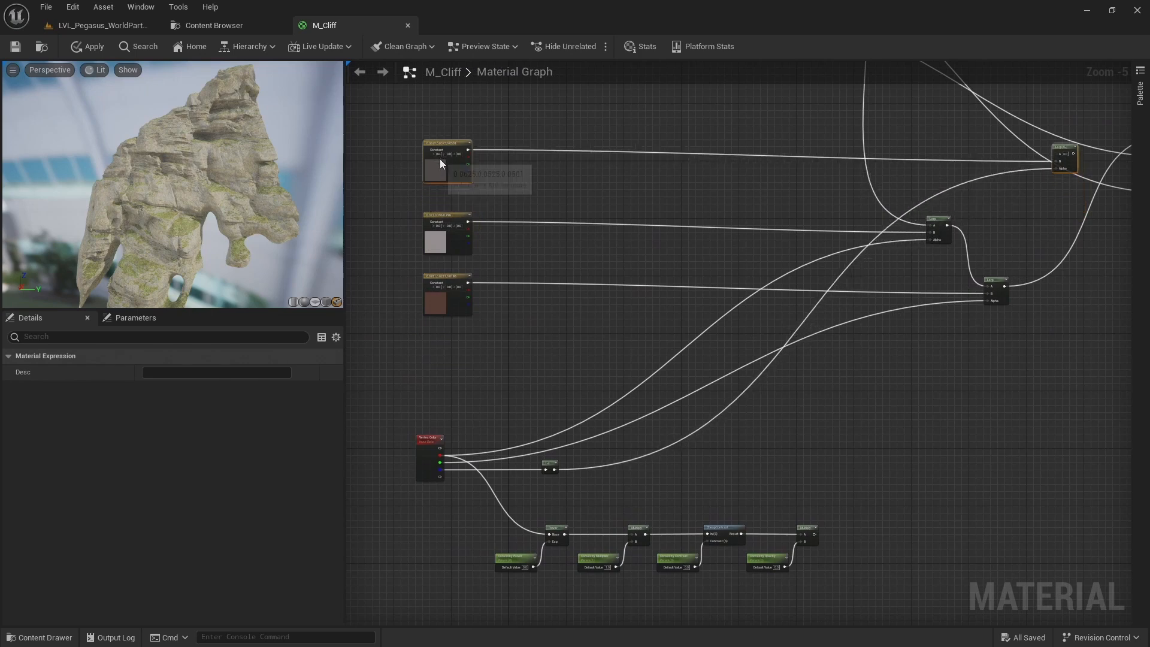
pyautogui.click(978, 193)
# Insert the dark grey constant's Lerp ahead of the other two in the chain and align the constants with their Lerp B inputs
pyautogui.moveTo(1058, 147); pyautogui.dragTo(836, 146)
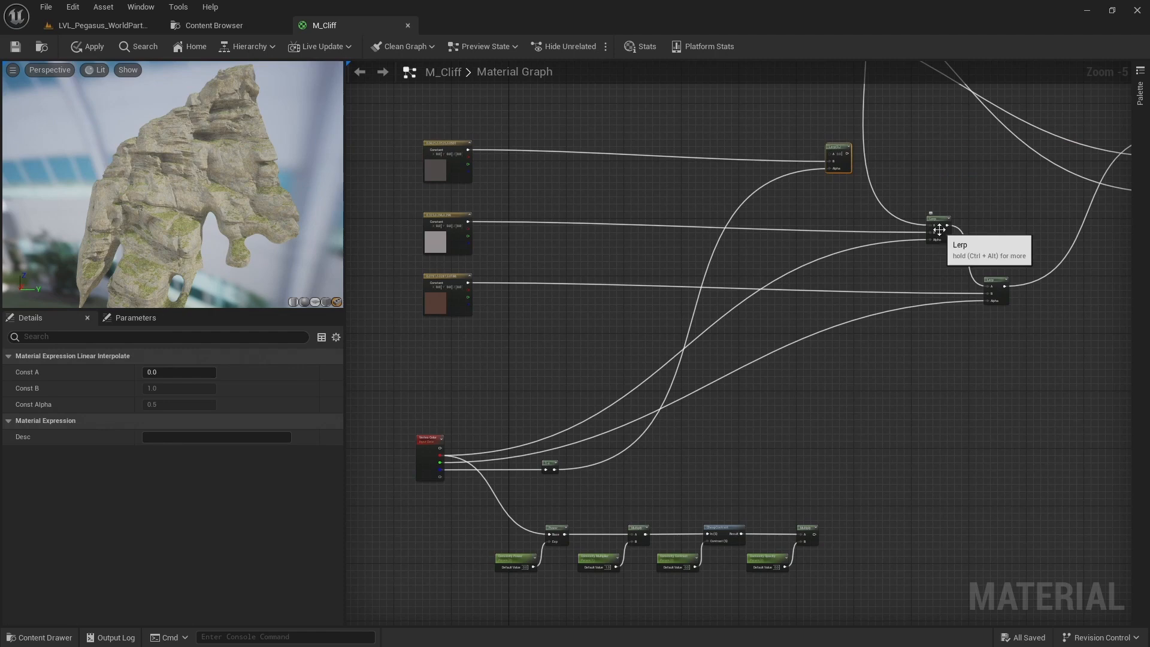
pyautogui.moveTo(930, 227)
pyautogui.keyDown('ctrl'); pyautogui.mouseDown()
pyautogui.moveTo(863, 153)
pyautogui.moveTo(828, 144)
pyautogui.moveTo(830, 155)
pyautogui.moveTo(859, 149)
pyautogui.moveTo(879, 196)
pyautogui.moveTo(934, 229)
pyautogui.mouseUp(); pyautogui.keyUp('ctrl')
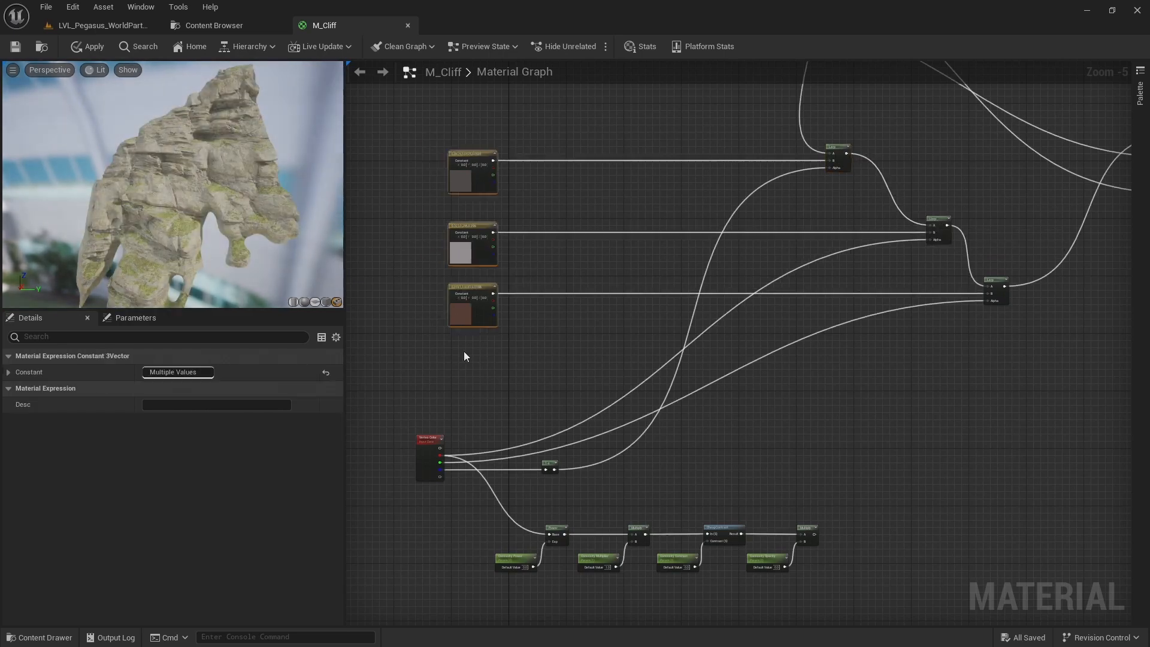
pyautogui.click(464, 351)
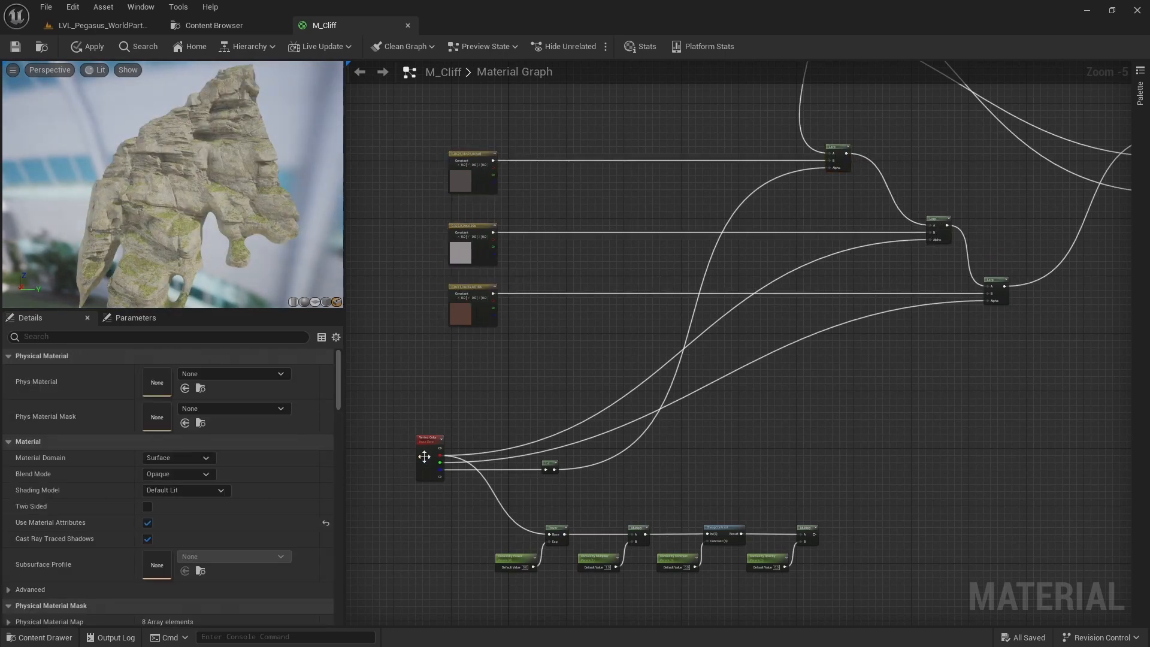
# Examine how the constants, Vertex Color channels and reordered Lerps feed BaseColor on the MakeMaterialAttributes node
pyautogui.scroll(1, 666, 214)
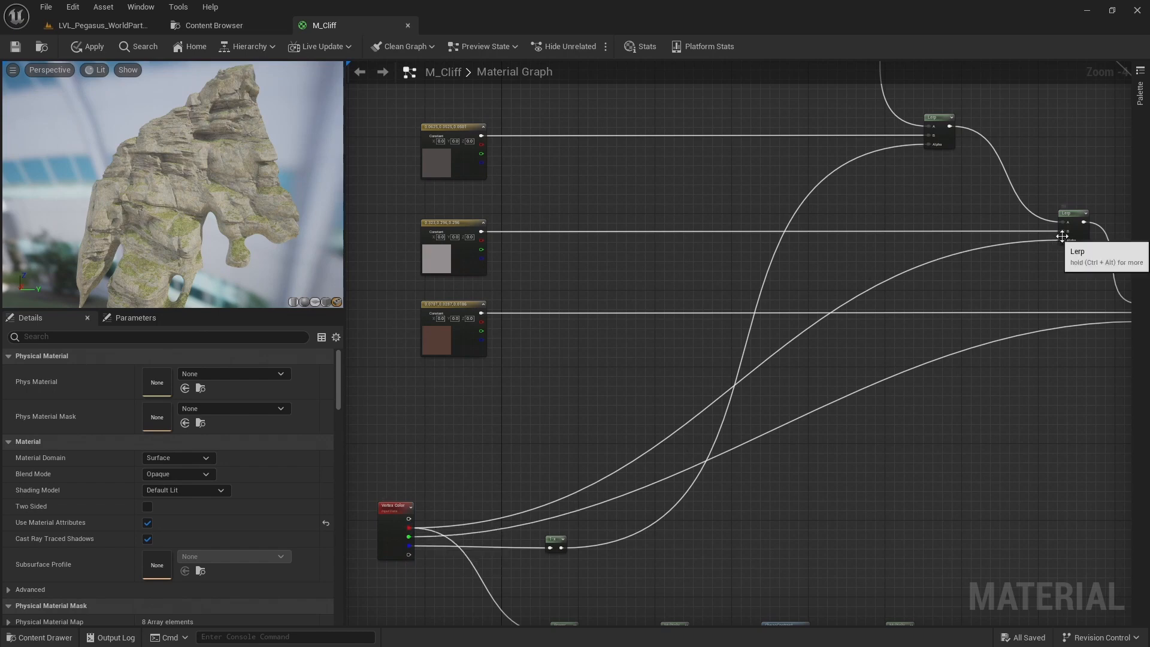
pyautogui.moveTo(1066, 252); pyautogui.dragTo(1000, 241, button='right')
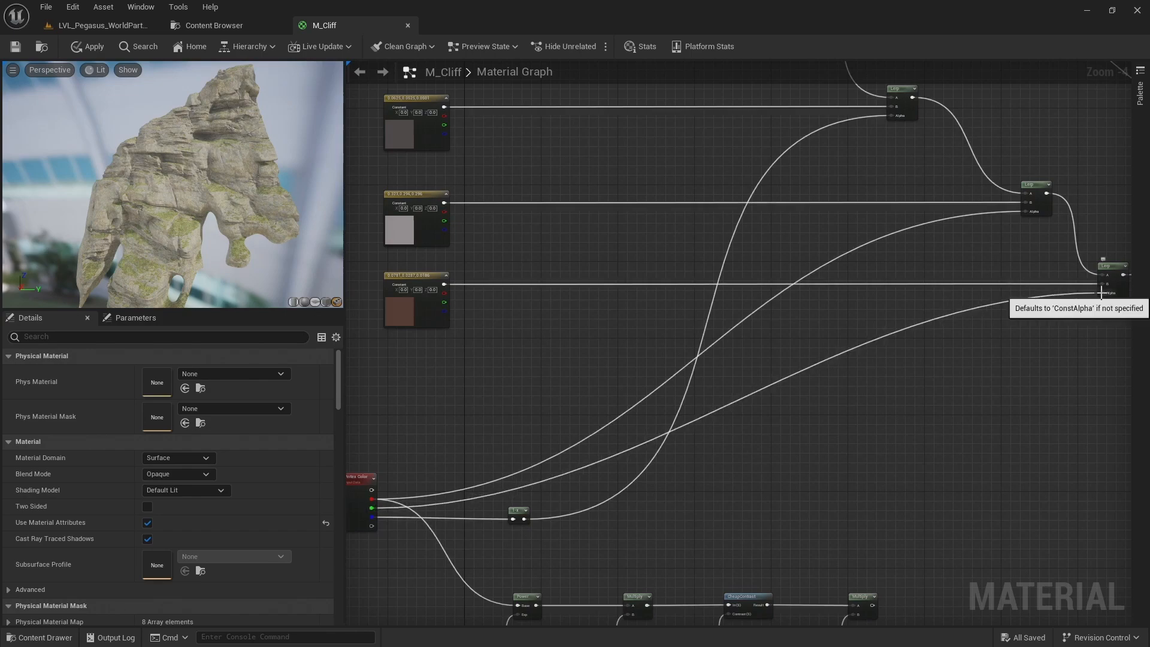
pyautogui.scroll(-1, 1032, 325)
pyautogui.moveTo(955, 326); pyautogui.dragTo(706, 415, button='right')
pyautogui.scroll(3, 938, 336)
pyautogui.moveTo(886, 315); pyautogui.dragTo(865, 343, button='right')
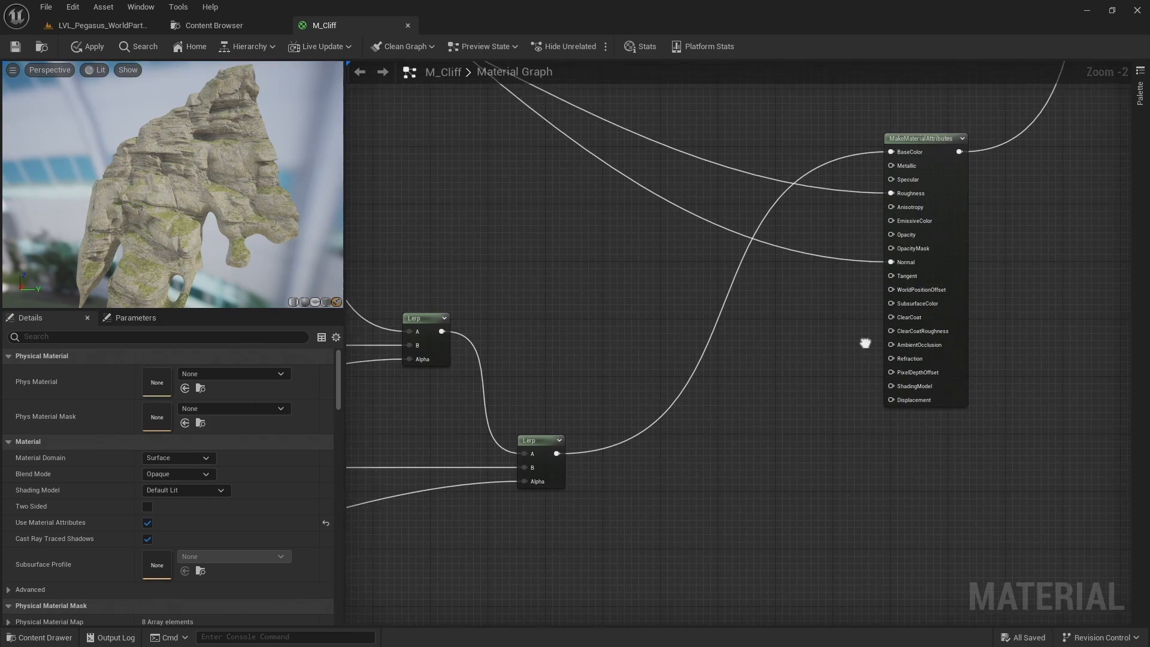
pyautogui.scroll(-1, 705, 451)
pyautogui.moveTo(507, 507); pyautogui.dragTo(1017, 399, button='right')
pyautogui.scroll(-2, 998, 403)
pyautogui.moveTo(827, 422); pyautogui.dragTo(765, 343, button='right')
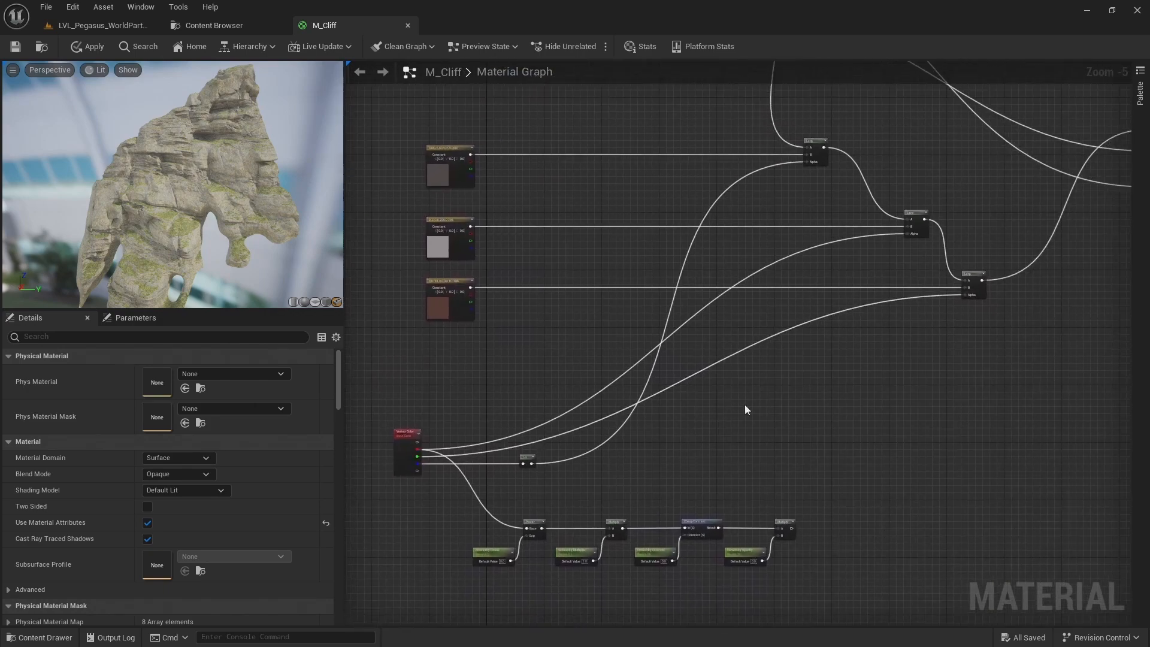
# Move the whole group of convexity nodes up between the light grey and reddish-brown constant rows
pyautogui.moveTo(818, 495); pyautogui.dragTo(433, 601)
pyautogui.scroll(2, 595, 546)
pyautogui.moveTo(667, 523); pyautogui.dragTo(719, 100)
pyautogui.moveTo(719, 230); pyautogui.dragTo(693, 488, button='right')
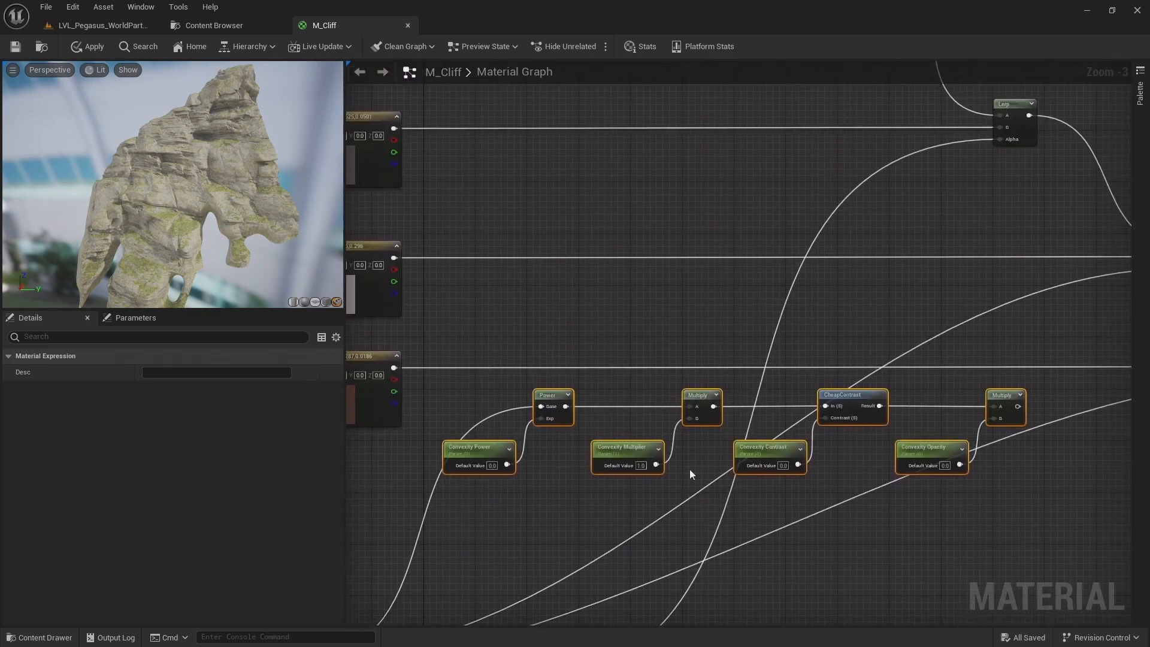
pyautogui.moveTo(696, 400); pyautogui.dragTo(715, 283)
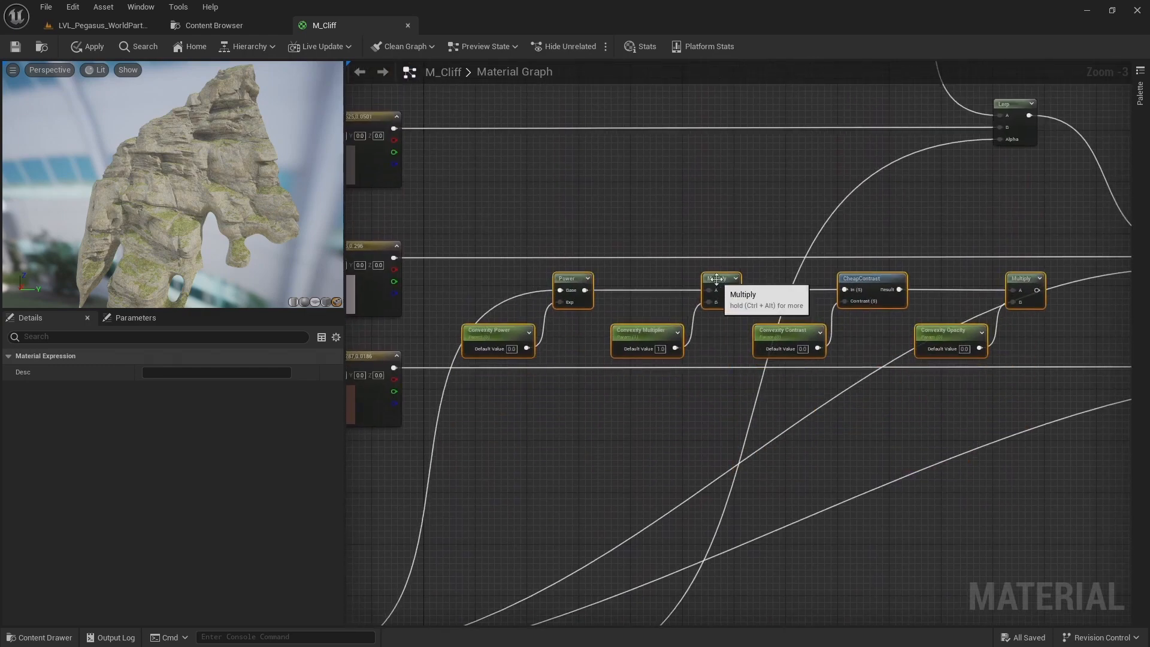
pyautogui.moveTo(662, 338); pyautogui.dragTo(704, 292, button='right')
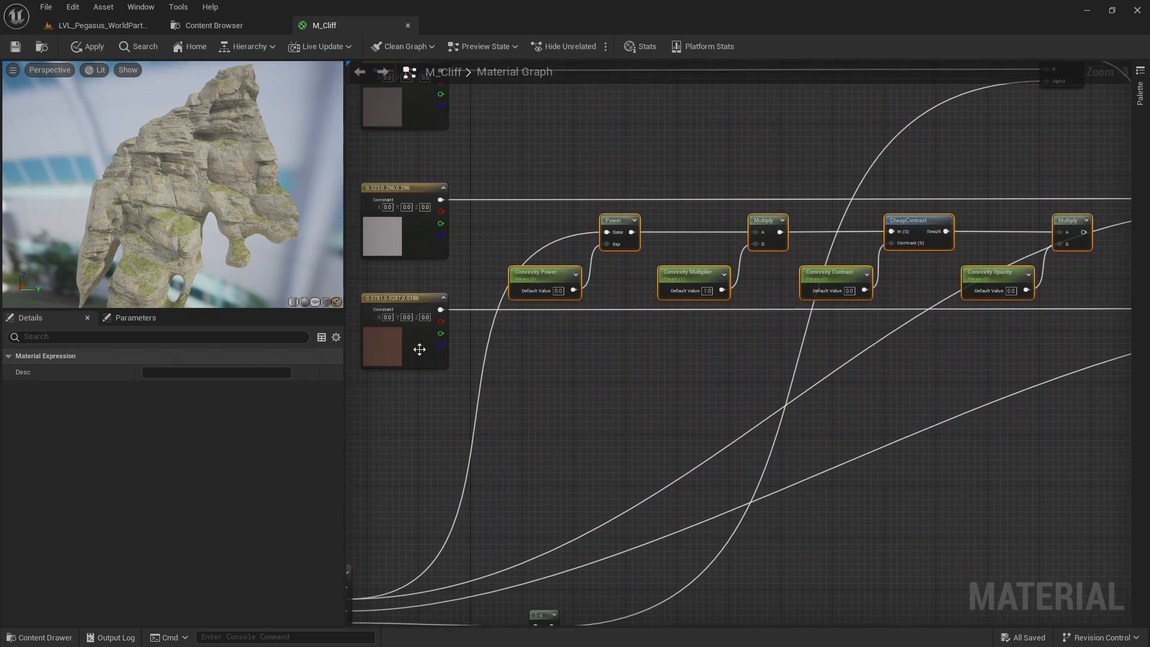
# Spread the three constant and Lerp rows apart vertically to make room for the convexity nodes
pyautogui.scroll(-2, 421, 372)
pyautogui.moveTo(421, 372); pyautogui.dragTo(426, 354, button='right')
pyautogui.moveTo(411, 362); pyautogui.dragTo(976, 318)
pyautogui.press('Down')
pyautogui.press('Down')
pyautogui.press('Down')
pyautogui.press('Down')
pyautogui.press('Down')
pyautogui.press('Down')
pyautogui.press('Down')
pyautogui.press('Down')
pyautogui.press('Down')
pyautogui.press('Down')
pyautogui.press('Down')
pyautogui.moveTo(785, 150); pyautogui.dragTo(425, 225)
pyautogui.press('Up')
pyautogui.press('Up')
pyautogui.press('Up')
pyautogui.press('Up')
pyautogui.press('Up')
pyautogui.press('Up')
pyautogui.press('Up')
pyautogui.press('Up')
pyautogui.click(491, 225)
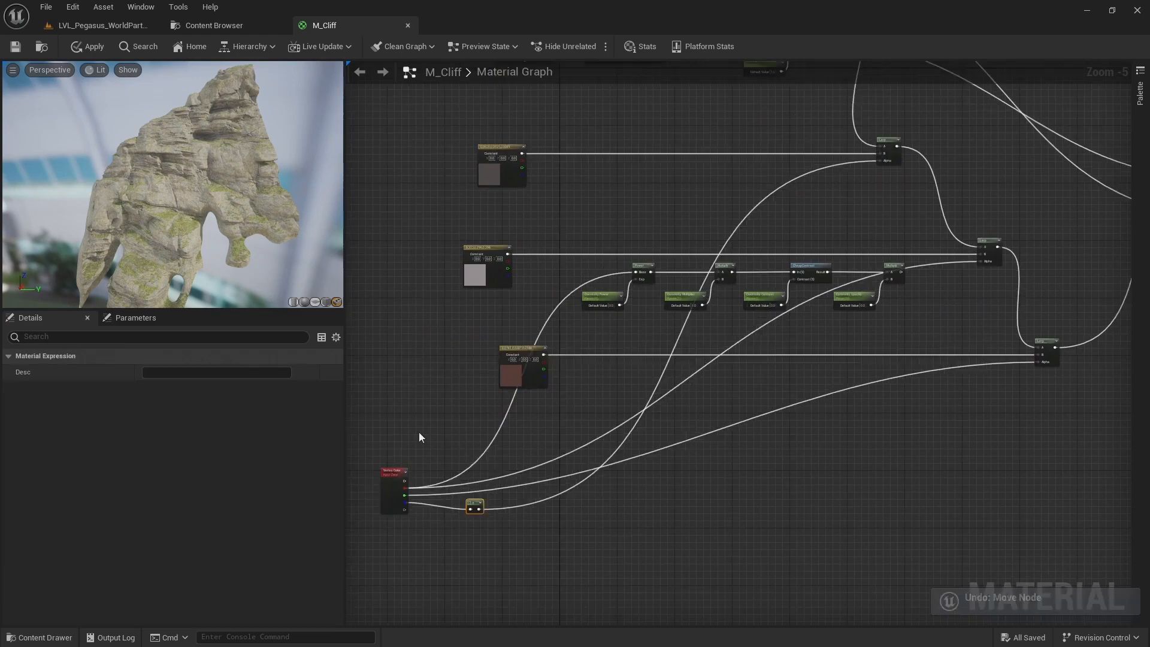
# Move Vertex Color up beside the constant rows and place the 1-x node just below the dark grey constant's wire
pyautogui.scroll(1, 419, 432)
pyautogui.moveTo(432, 368); pyautogui.dragTo(437, 382, button='right')
pyautogui.scroll(-1, 437, 382)
pyautogui.moveTo(395, 426); pyautogui.dragTo(431, 450, button='right')
pyautogui.moveTo(521, 532); pyautogui.dragTo(488, 188)
pyautogui.click(441, 371)
pyautogui.scroll(1, 597, 190)
pyautogui.moveTo(402, 361); pyautogui.dragTo(512, 321, button='right')
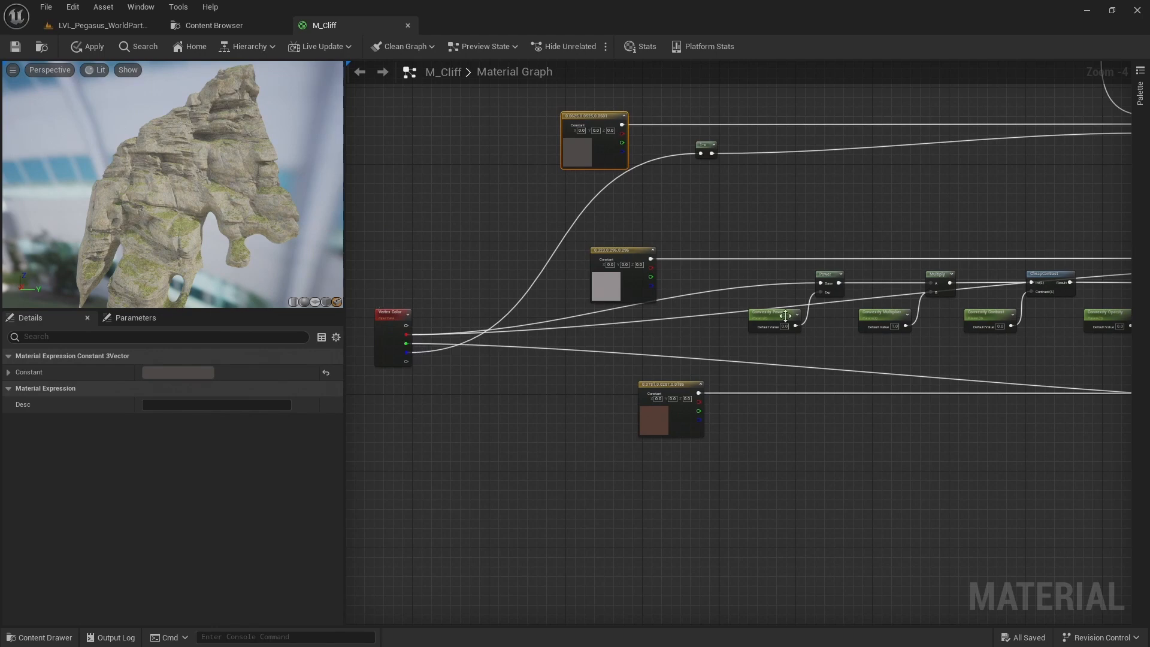
# Connect the final convexity Multiply output to the Alpha of the light grey constant's Lerp, replacing the direct Vertex Color link
pyautogui.moveTo(828, 305); pyautogui.dragTo(538, 301, button='right')
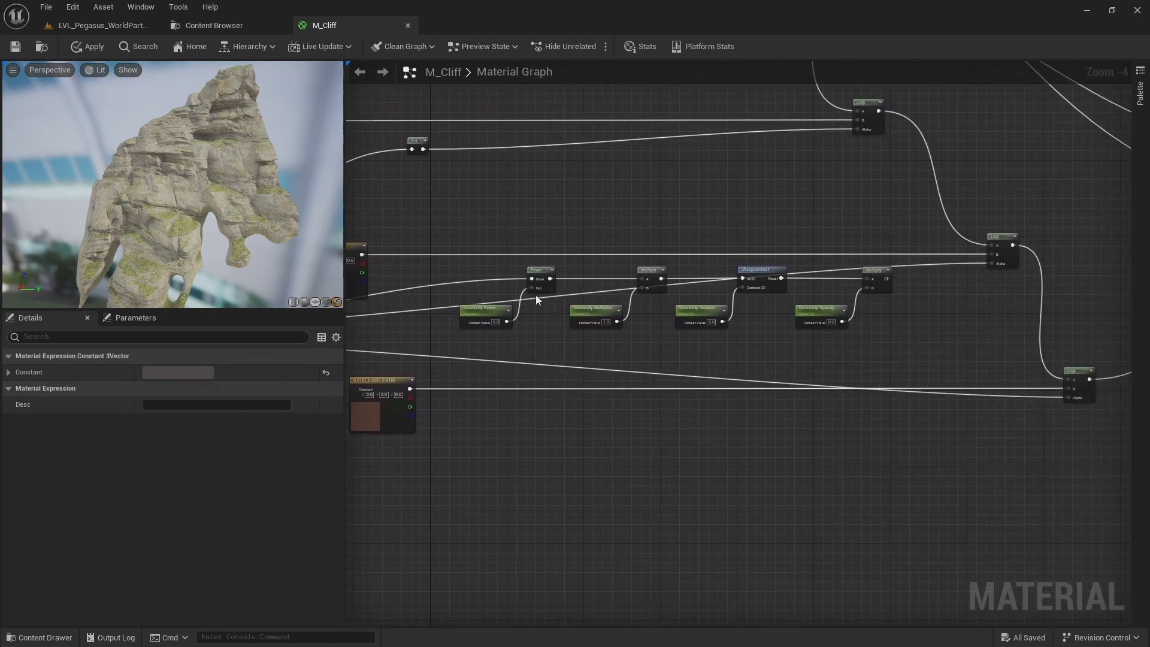
pyautogui.moveTo(917, 290); pyautogui.dragTo(817, 295, button='right')
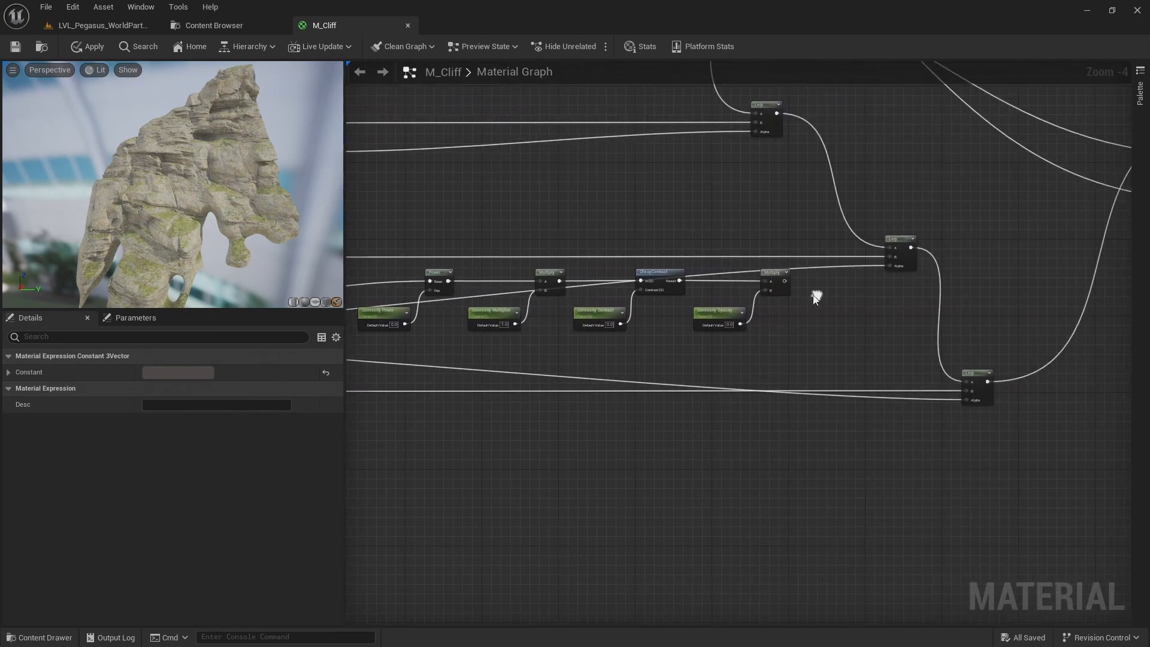
pyautogui.moveTo(782, 281); pyautogui.dragTo(893, 268)
pyautogui.moveTo(479, 307); pyautogui.dragTo(798, 250, button='right')
pyautogui.moveTo(559, 283); pyautogui.dragTo(579, 257, button='right')
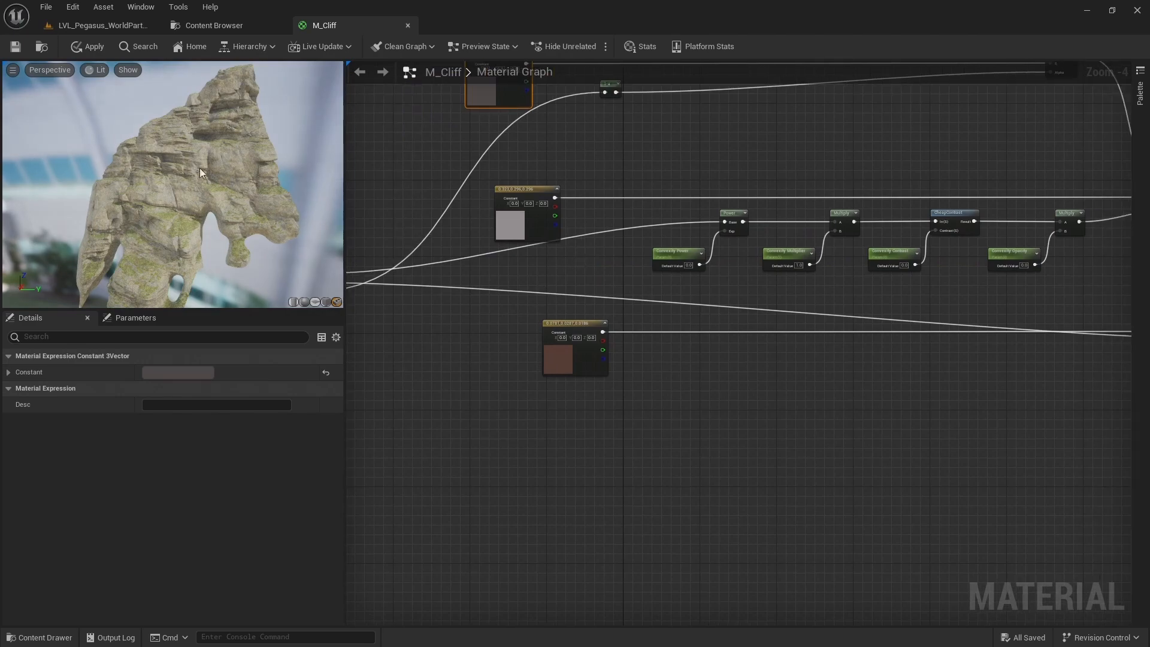
# Get a close view of the cliff in the preview and set the Convexity Power default value to 1
pyautogui.scroll(8, 202, 168)
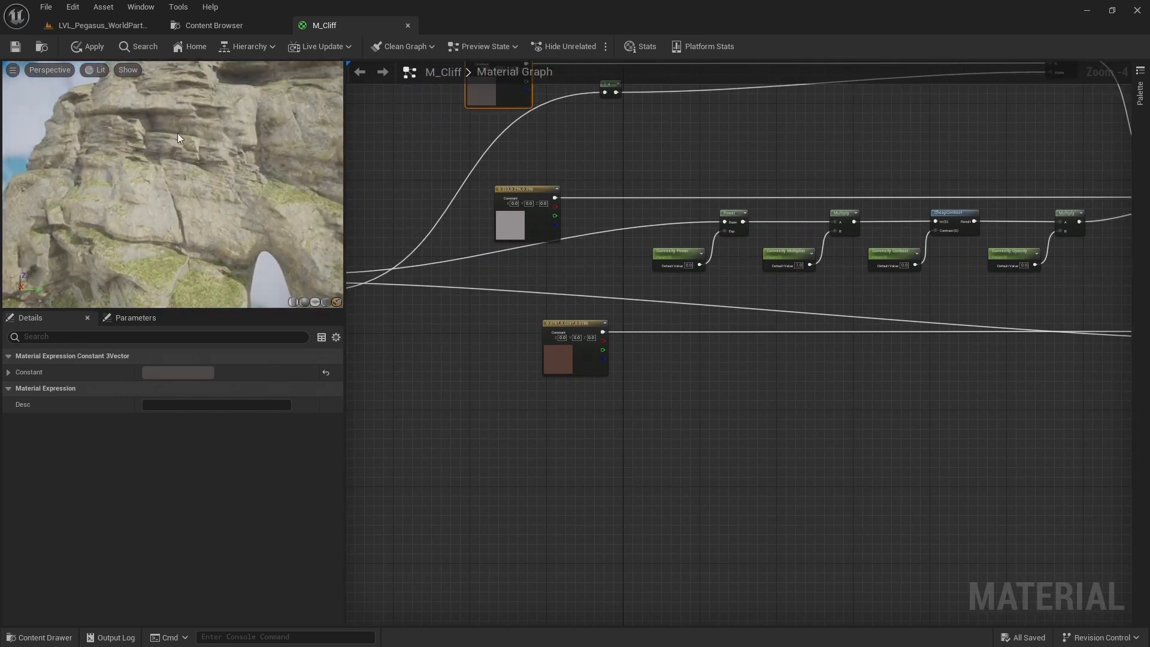
pyautogui.moveTo(173, 133); pyautogui.dragTo(156, 134)
pyautogui.moveTo(1032, 130); pyautogui.dragTo(671, 248, button='right')
pyautogui.scroll(-1, 890, 176)
pyautogui.moveTo(889, 178); pyautogui.dragTo(979, 164, button='right')
pyautogui.scroll(3, 652, 300)
pyautogui.moveTo(652, 301); pyautogui.dragTo(567, 290, button='right')
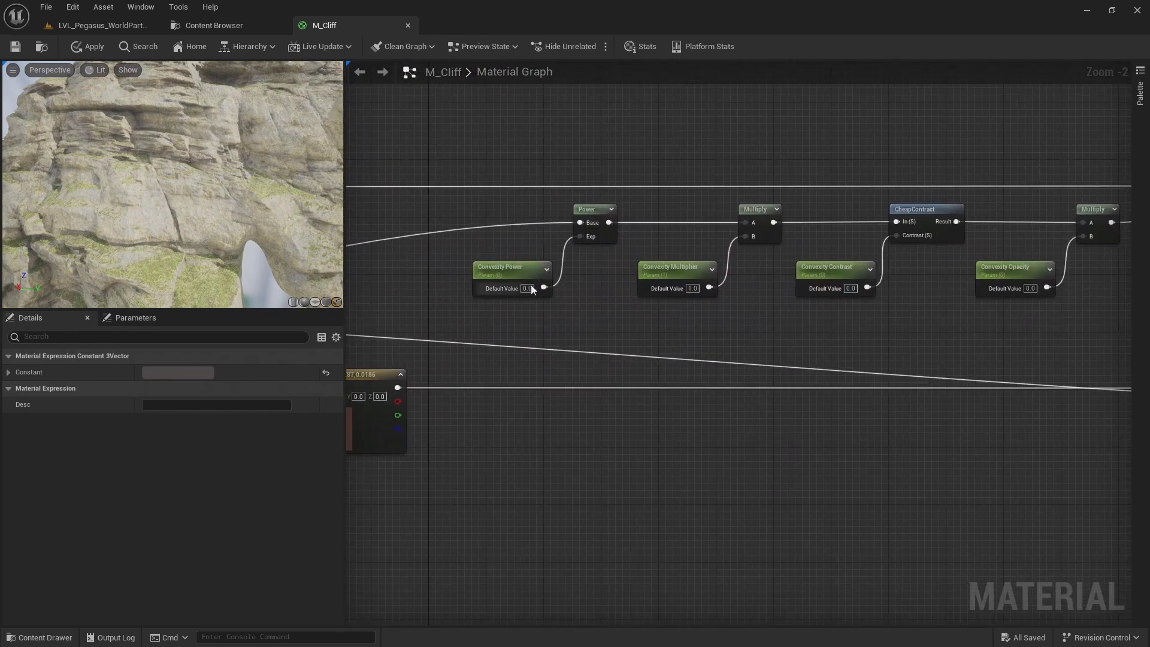
pyautogui.moveTo(605, 343); pyautogui.dragTo(612, 344, button='right')
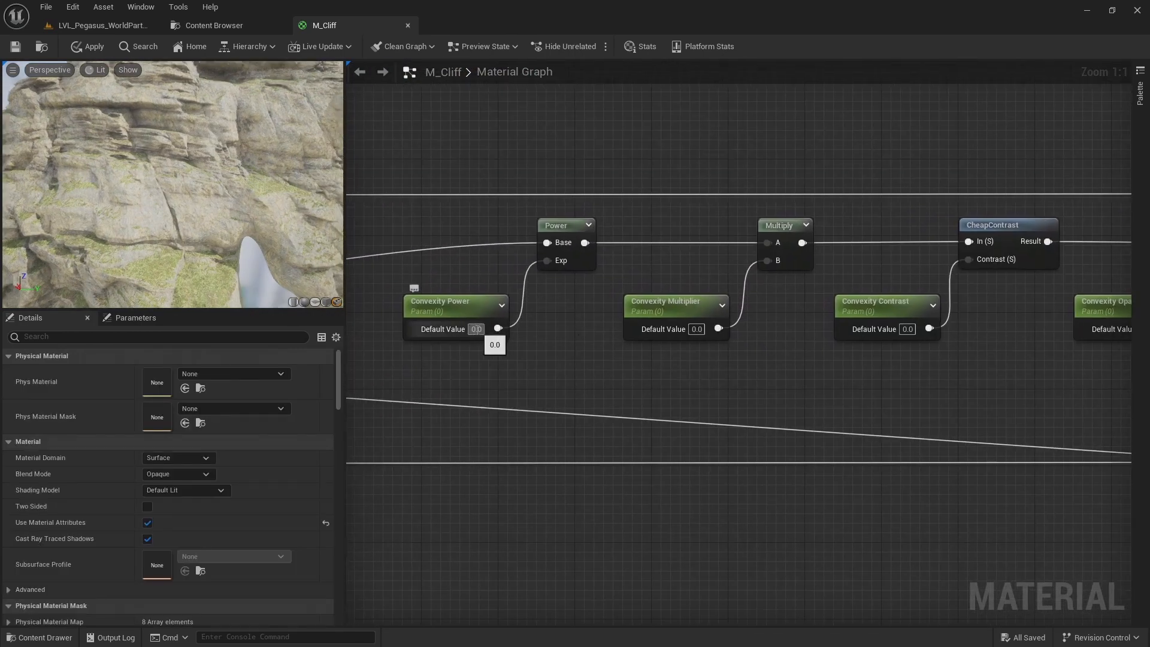
pyautogui.moveTo(182, 144)
pyautogui.mouseDown()
pyautogui.moveTo(163, 145)
pyautogui.moveTo(174, 145)
pyautogui.mouseUp()
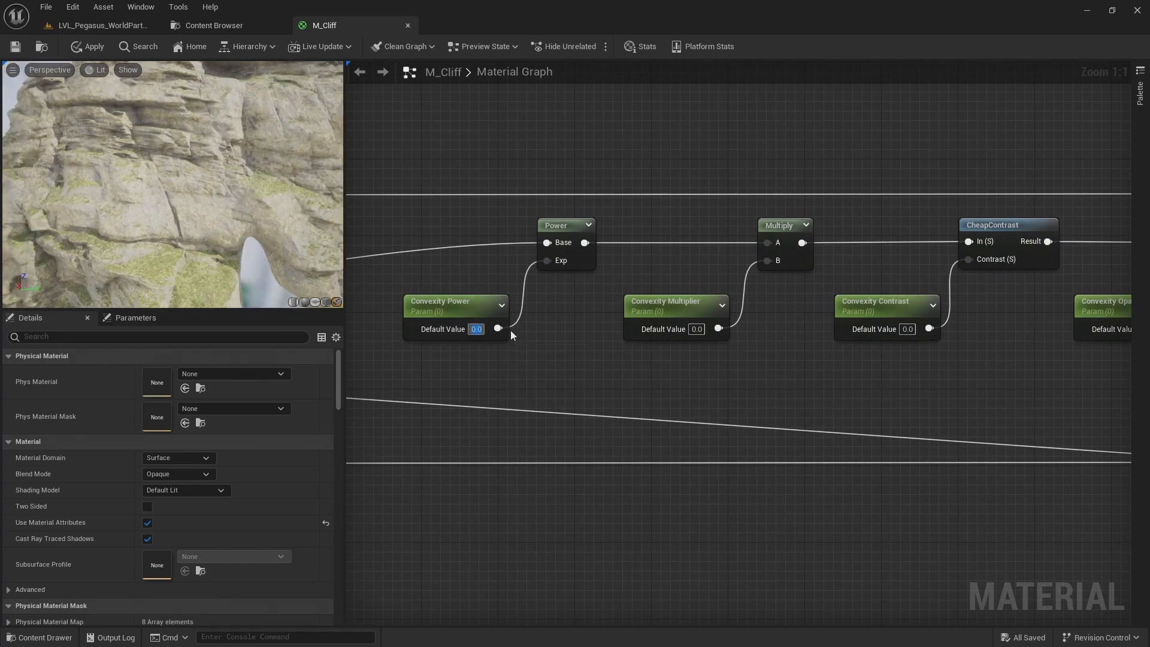
pyautogui.write('1')
pyautogui.press('Return')
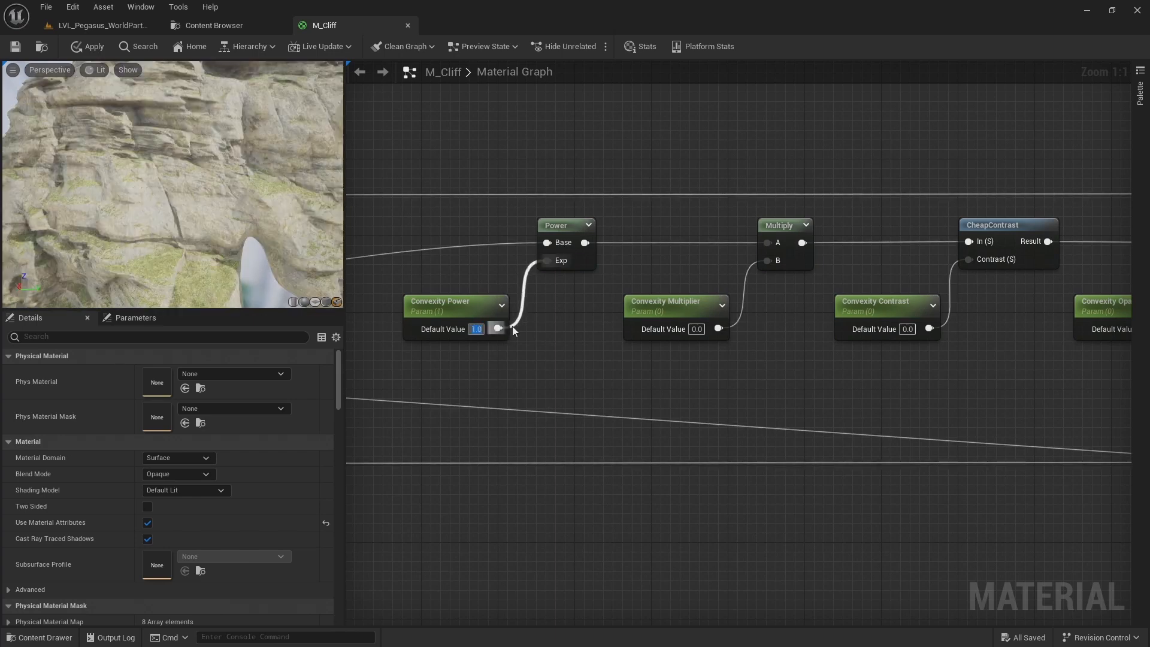
pyautogui.moveTo(712, 367); pyautogui.dragTo(647, 352, button='right')
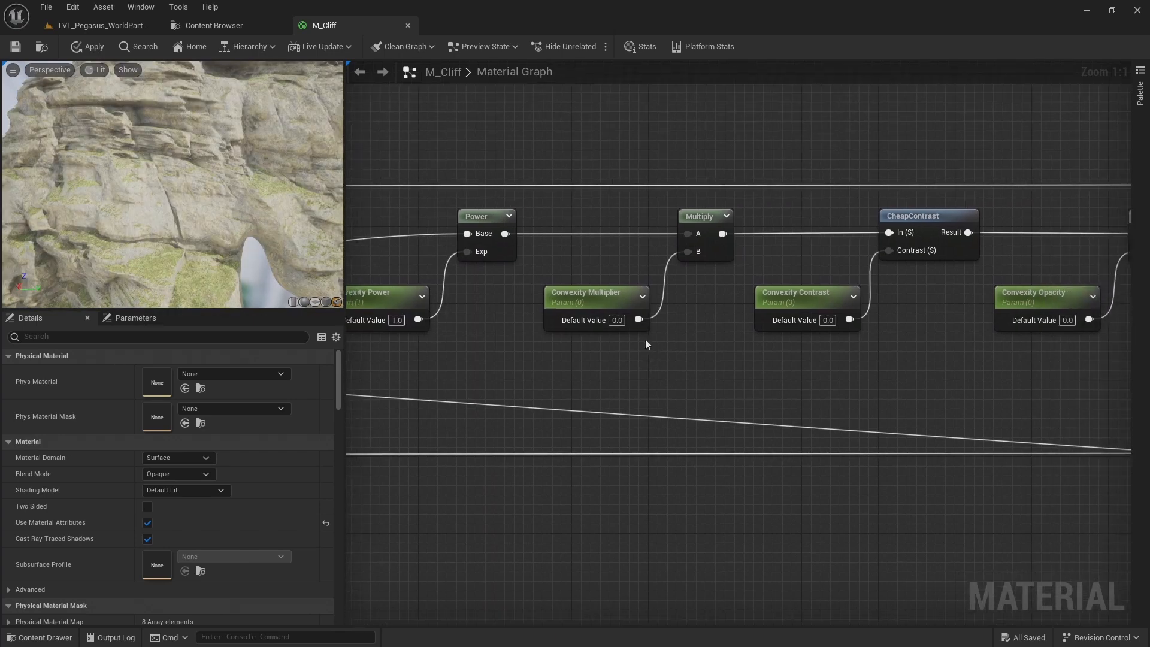
# Set the default values of Convexity Multiplier to 1 and Convexity Contrast to 0.1
pyautogui.write('1')
pyautogui.press('Return')
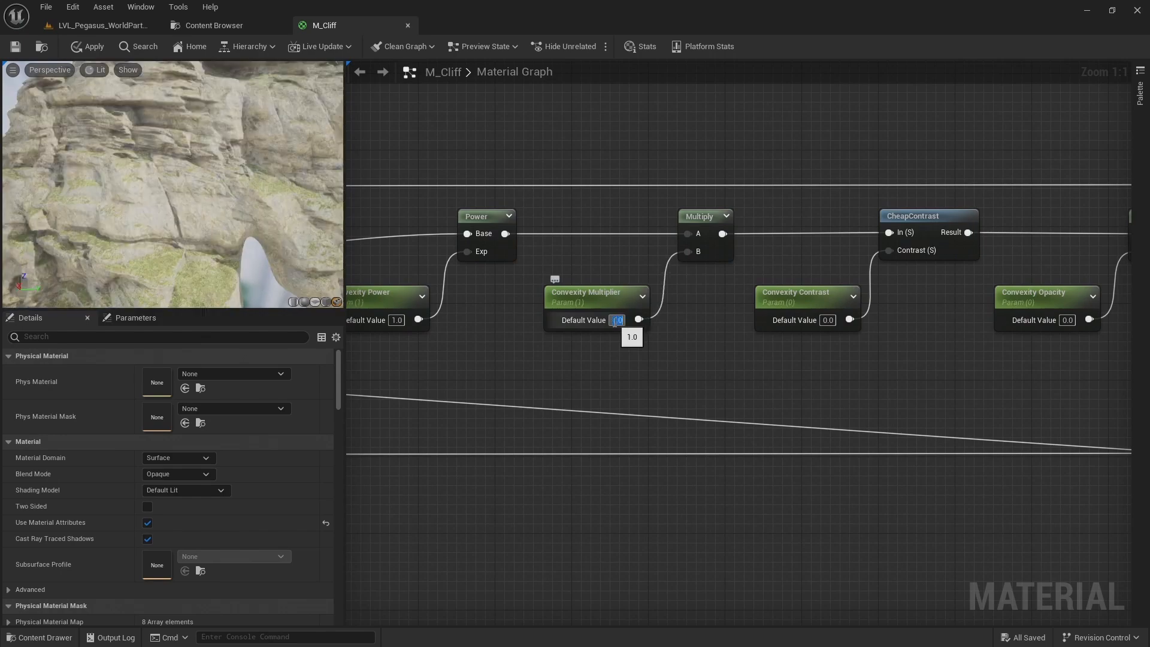
pyautogui.scroll(-1, 719, 344)
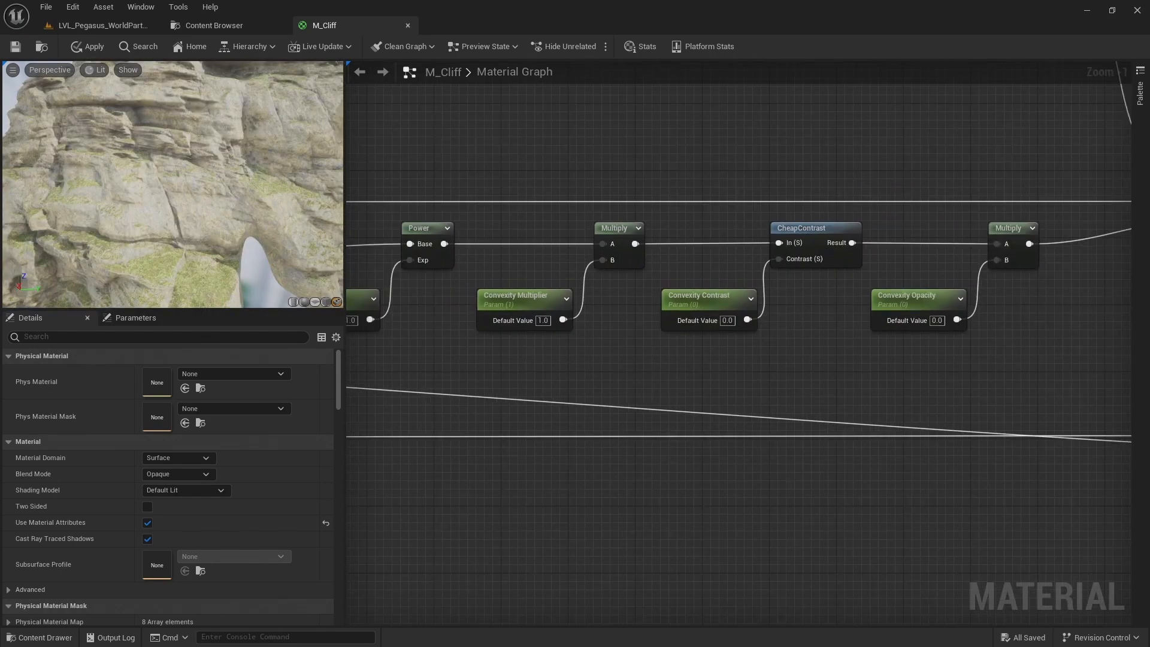
pyautogui.click(728, 320)
pyautogui.write('.1')
pyautogui.press('Return')
# Set the Convexity Opacity default value to 1
pyautogui.click(938, 321)
pyautogui.click(938, 320)
pyautogui.write('1')
pyautogui.press('Return')
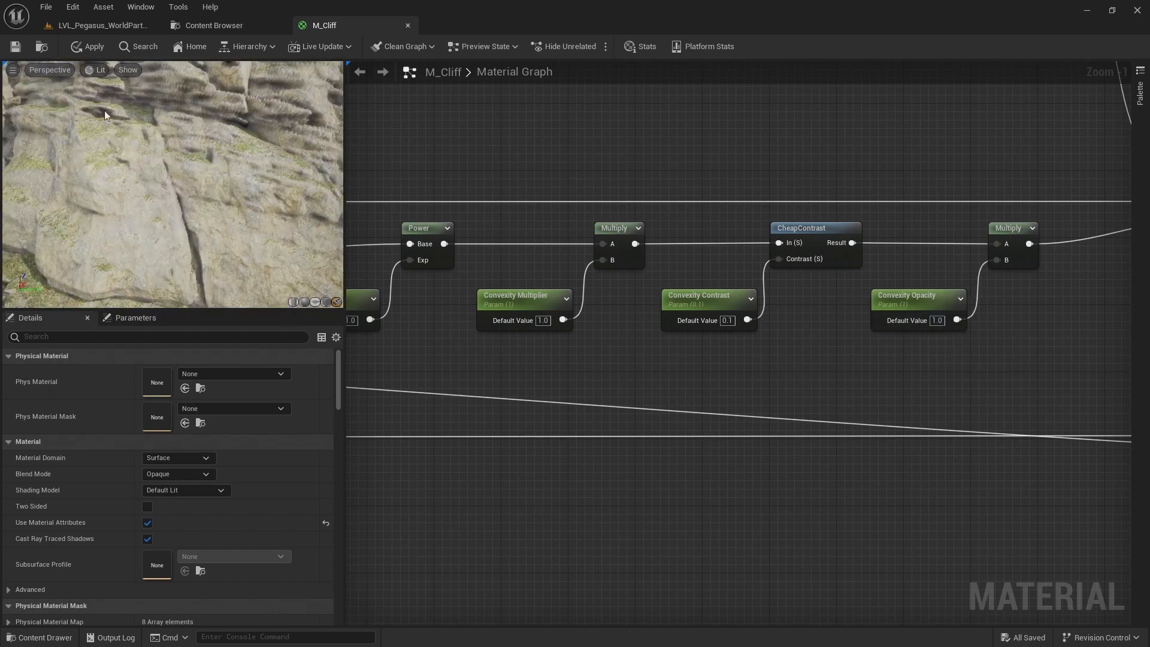
# Switch the preview to Unlit and set the Convexity Power default value to 0.5, judging the effect on the cliff
pyautogui.click(97, 71)
pyautogui.click(103, 114)
pyautogui.moveTo(122, 136); pyautogui.dragTo(96, 109, button='right')
pyautogui.moveTo(114, 184); pyautogui.dragTo(112, 181, button='right')
pyautogui.moveTo(114, 185); pyautogui.dragTo(138, 150)
pyautogui.moveTo(384, 385); pyautogui.dragTo(534, 385, button='right')
pyautogui.click(501, 321)
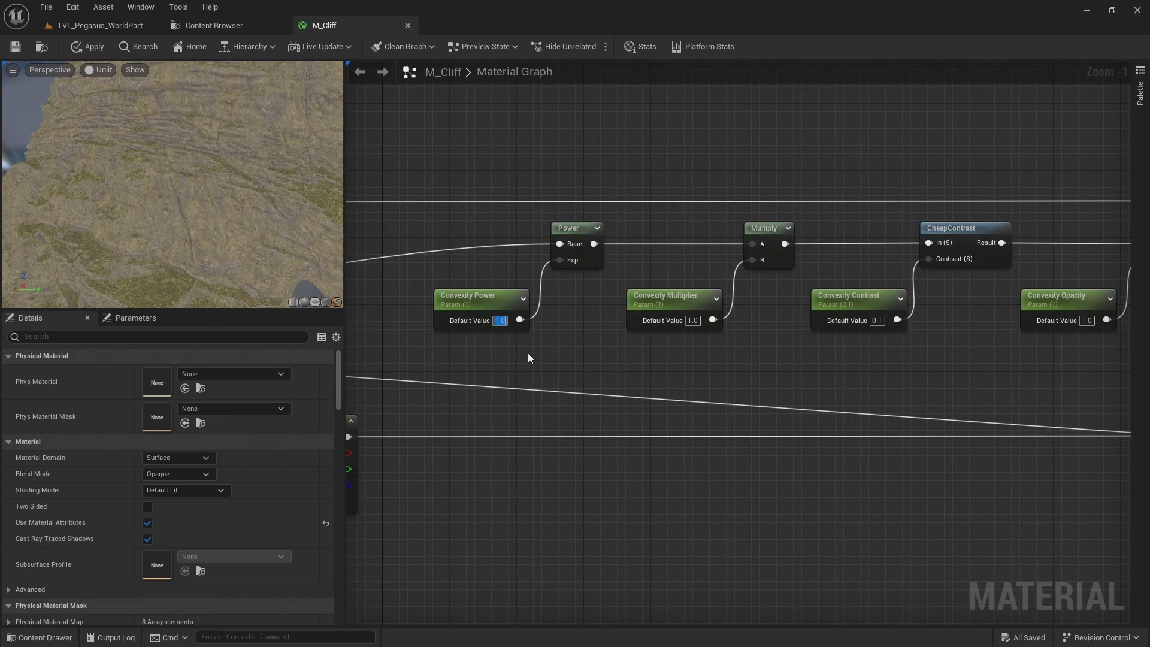
pyautogui.write('0.5')
pyautogui.press('Return')
pyautogui.moveTo(188, 165)
pyautogui.mouseDown()
pyautogui.moveTo(174, 147)
pyautogui.moveTo(181, 112)
pyautogui.moveTo(179, 159)
pyautogui.mouseUp()
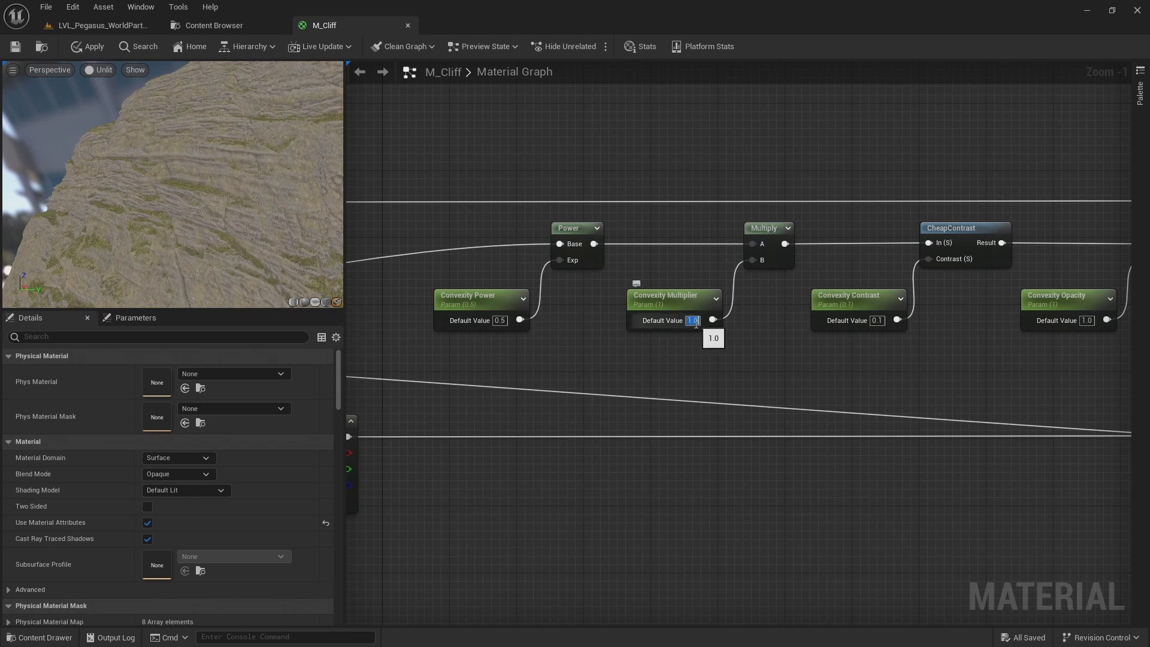
# Try a Convexity Multiplier default value of 2 and inspect the cliff
pyautogui.write('2')
pyautogui.press('Return')
pyautogui.moveTo(63, 98)
pyautogui.mouseDown()
pyautogui.moveTo(107, 105)
pyautogui.moveTo(63, 99)
pyautogui.mouseUp()
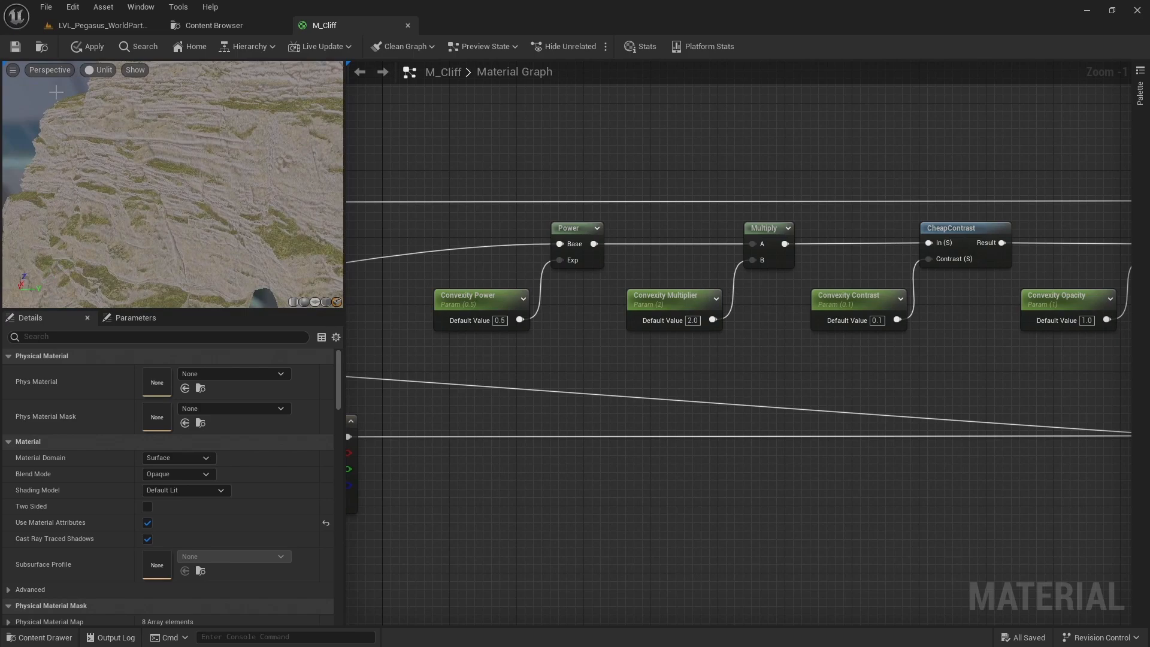
# Switch the preview back to Lit and set the Convexity Multiplier default value to 1
pyautogui.click(100, 70)
pyautogui.click(105, 97)
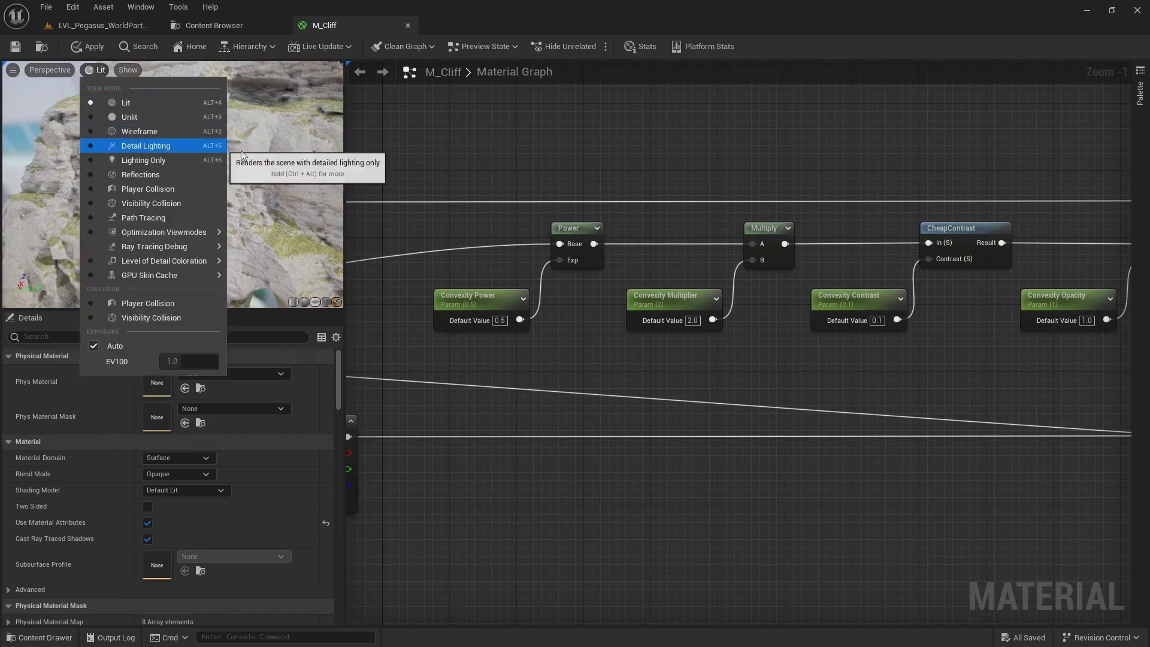
pyautogui.click(241, 129)
pyautogui.moveTo(242, 128); pyautogui.dragTo(275, 130)
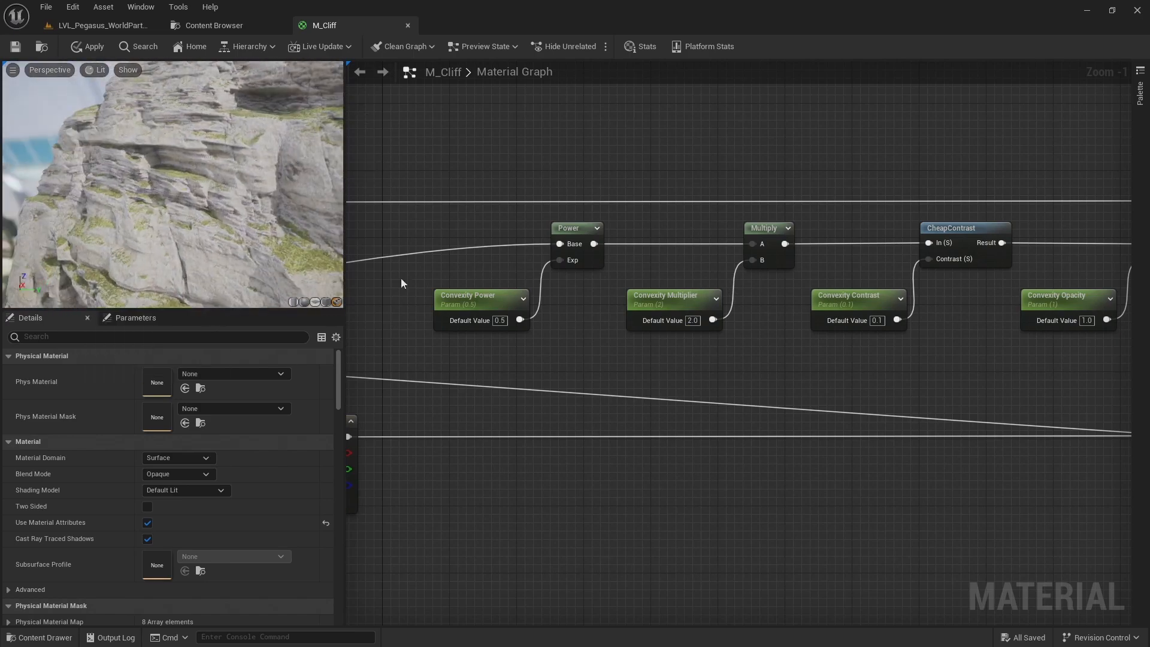
pyautogui.write('1')
pyautogui.press('Return')
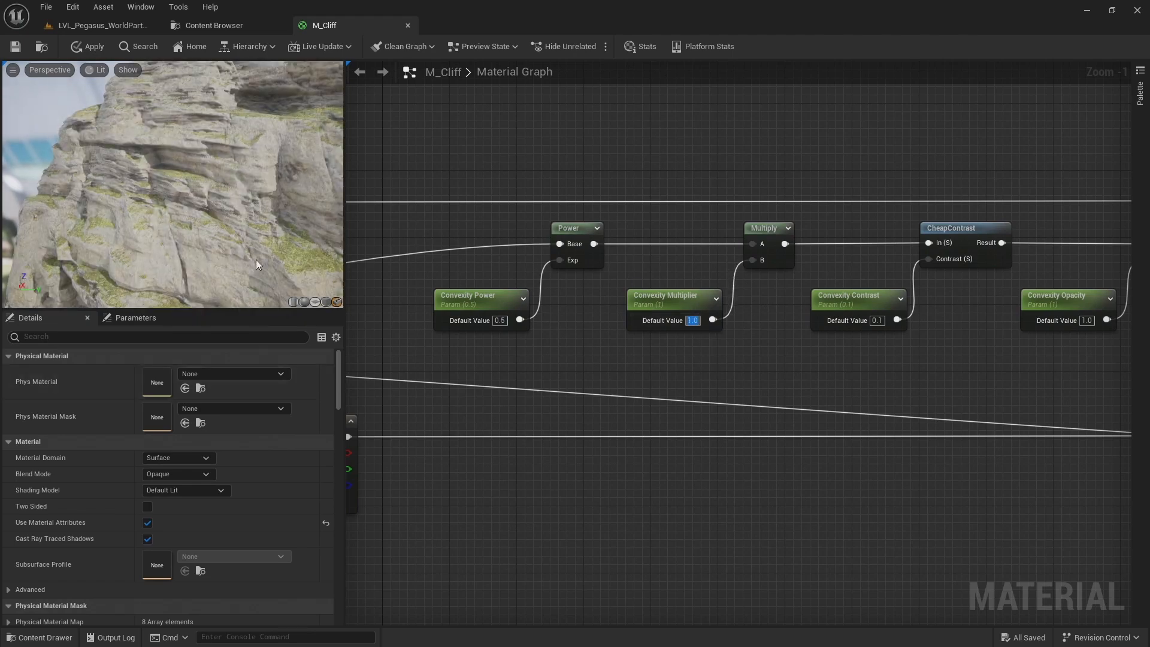
# Duplicate the whole convexity node chain and place the copy beside the 1-x node in the dark grey constant's row
pyautogui.scroll(-2, 534, 322)
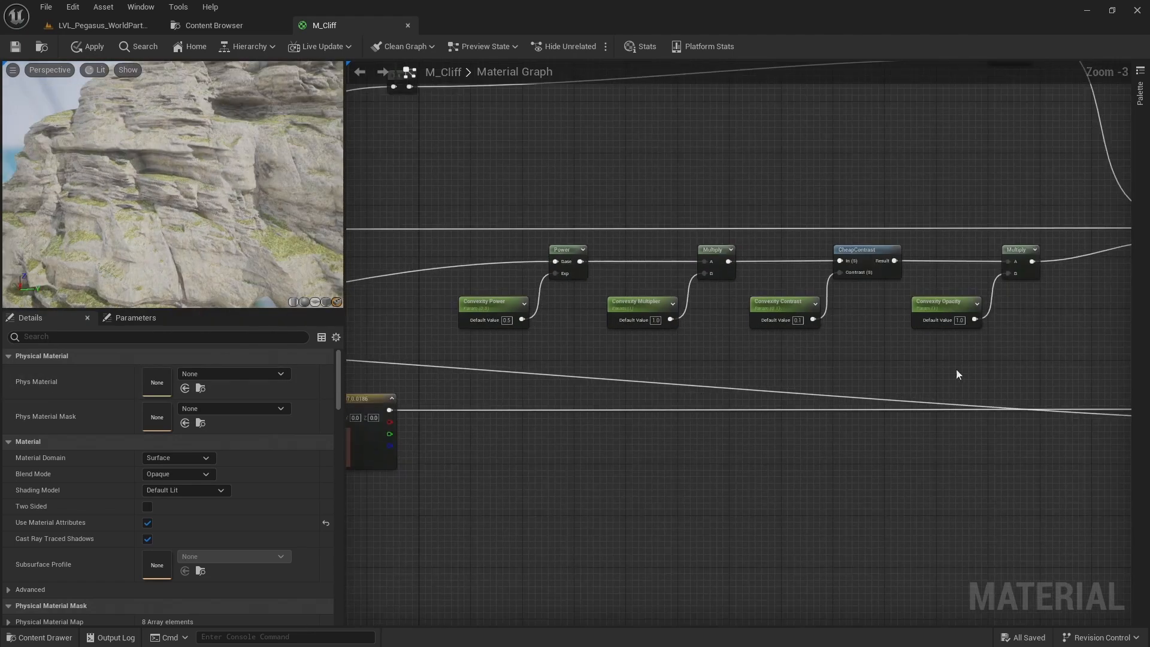
pyautogui.scroll(-2, 1039, 328)
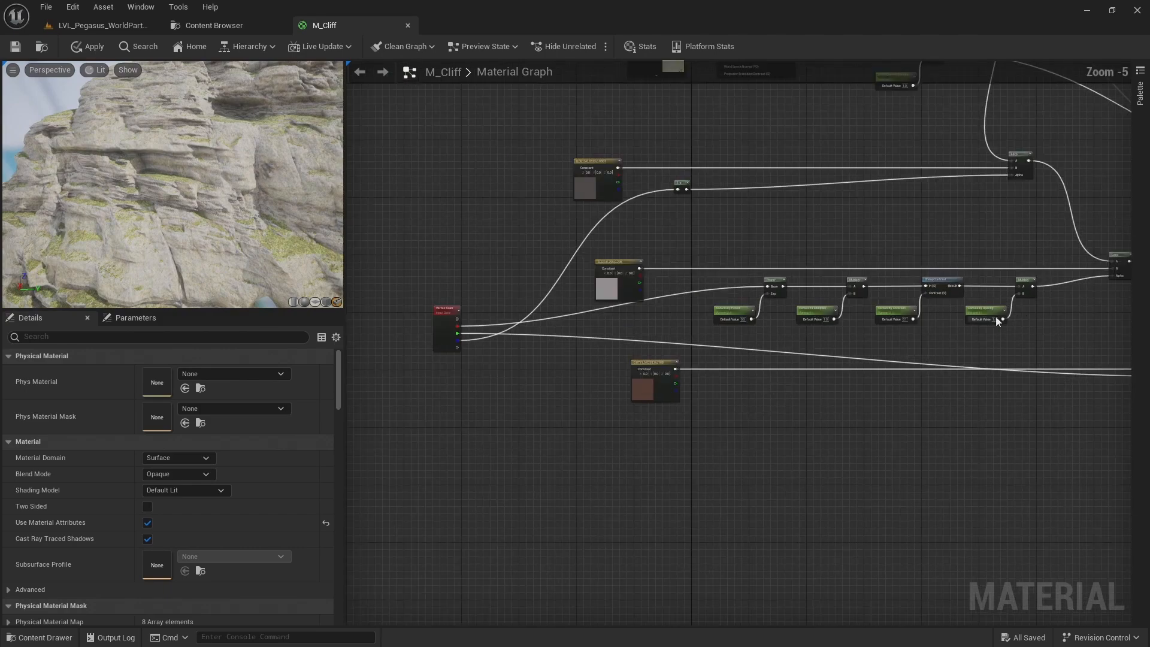
pyautogui.moveTo(996, 316); pyautogui.dragTo(880, 298, button='right')
pyautogui.moveTo(933, 309); pyautogui.dragTo(638, 250)
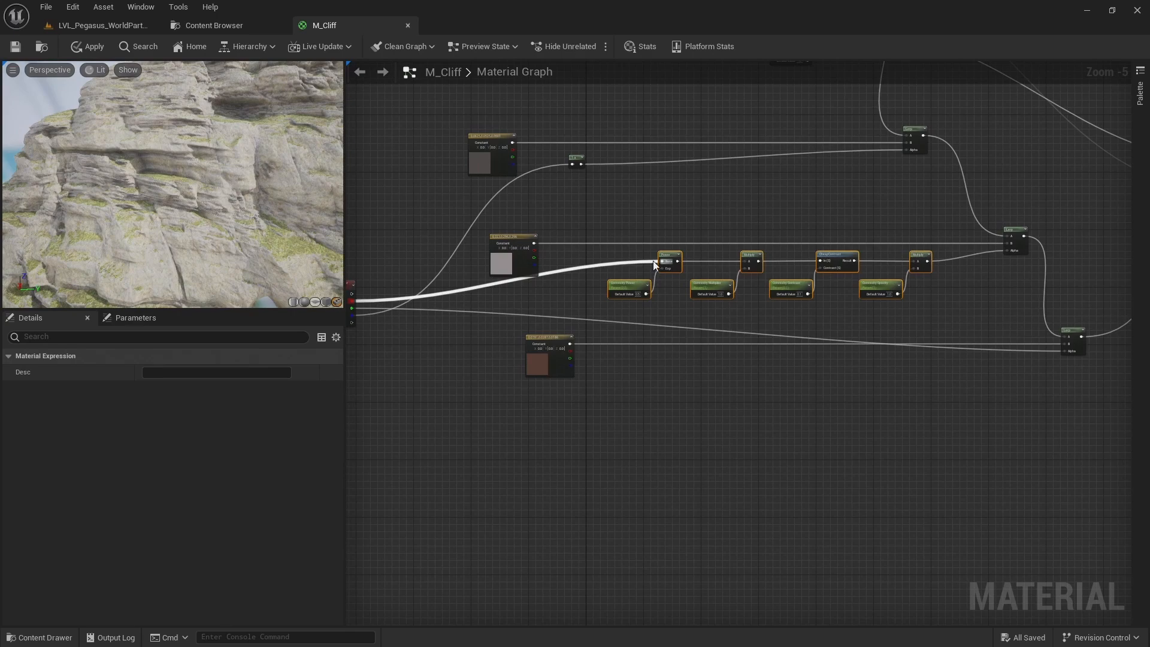
pyautogui.hotkey('ctrl', 'd')
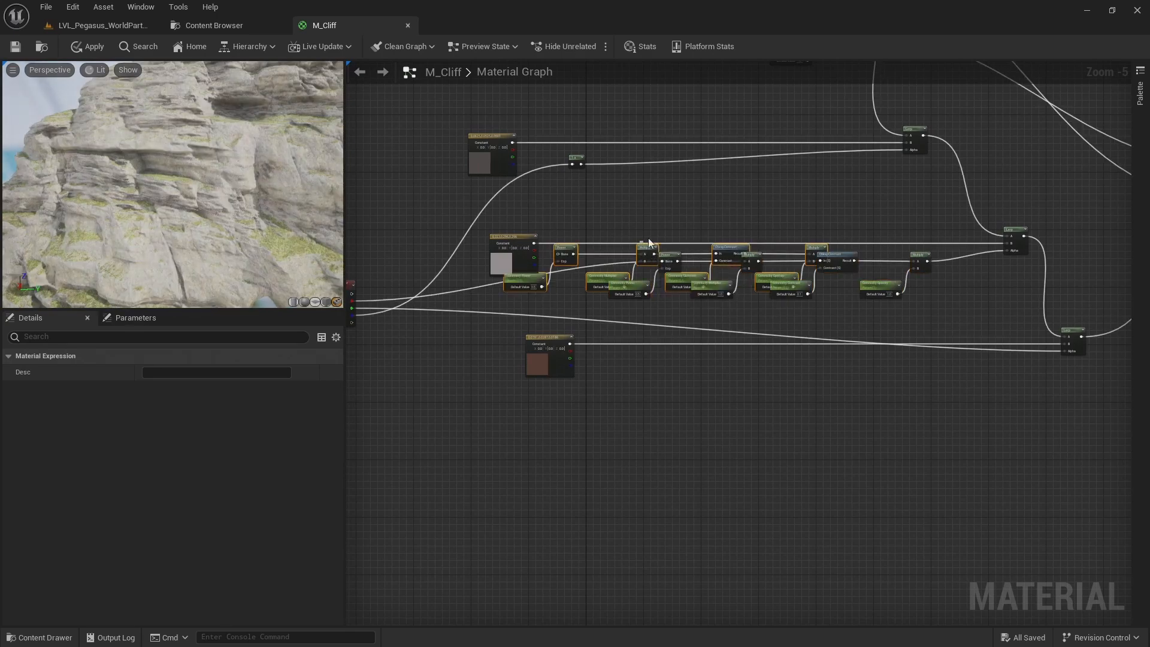
pyautogui.moveTo(643, 246); pyautogui.dragTo(695, 163)
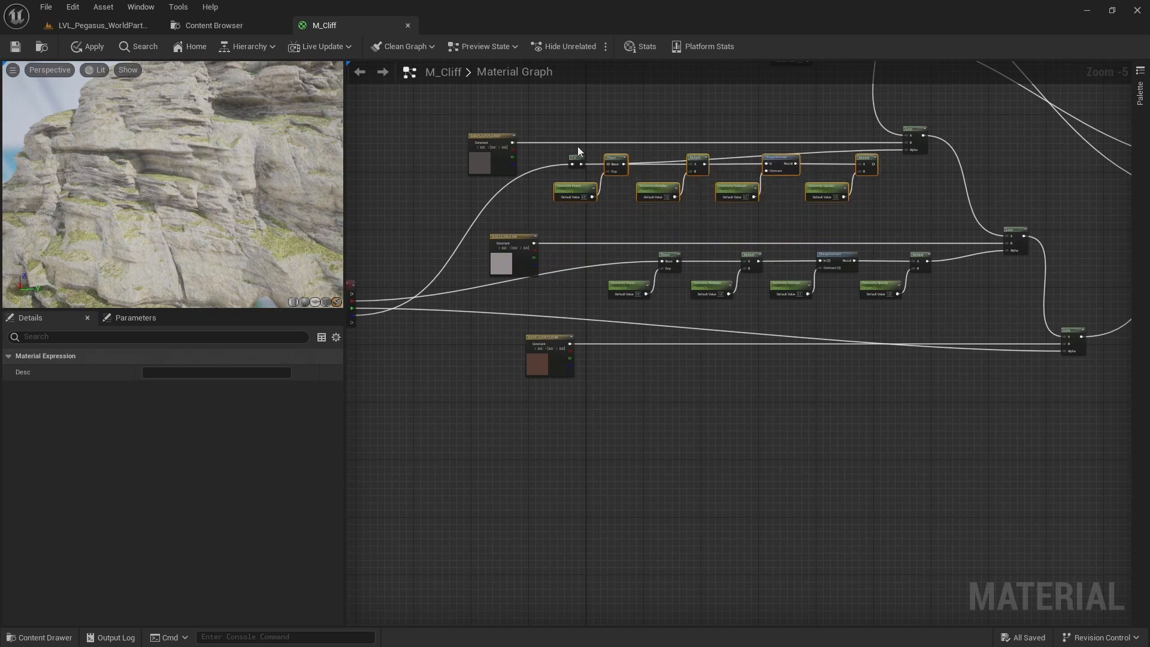
# Connect the 1-x output to the duplicated Power's Base and the duplicated final Multiply to the Alpha of the dark grey constant's Lerp
pyautogui.scroll(4, 580, 149)
pyautogui.click(602, 178)
pyautogui.moveTo(585, 188); pyautogui.dragTo(646, 187)
pyautogui.moveTo(940, 208); pyautogui.dragTo(571, 194, button='right')
pyautogui.moveTo(900, 173); pyautogui.dragTo(974, 140)
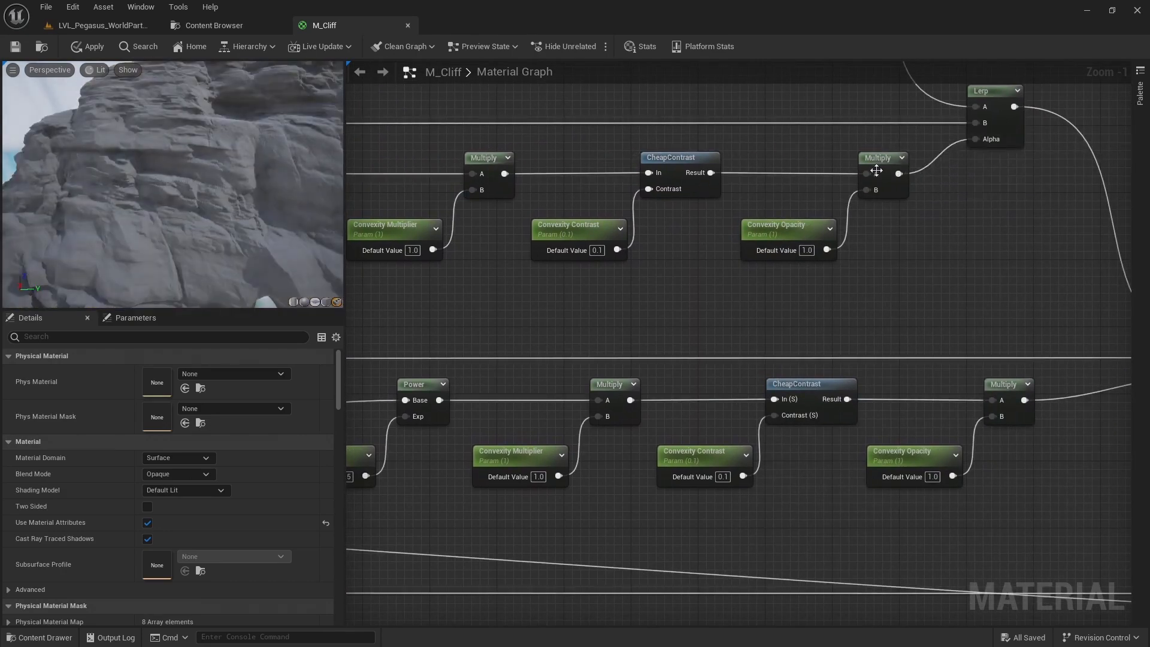
# Rename the duplicated power and multiplier parameters to Occlusion Power and Occlusion Multiplier
pyautogui.scroll(-1, 841, 176)
pyautogui.moveTo(789, 160); pyautogui.dragTo(1035, 166, button='right')
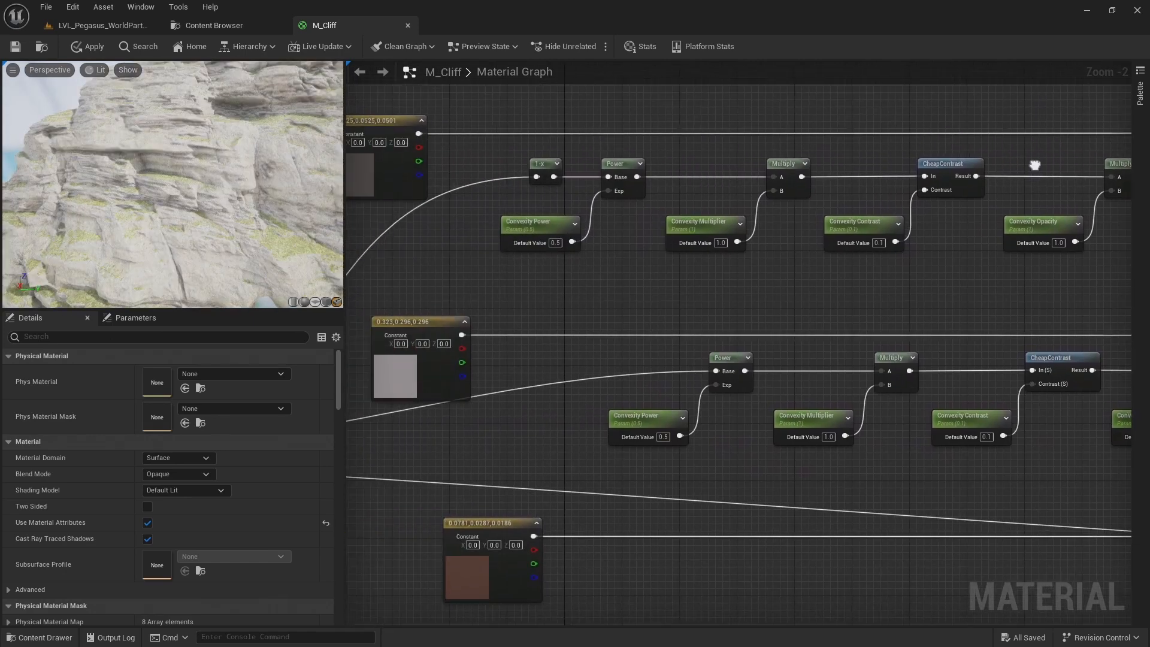
pyautogui.click(523, 224)
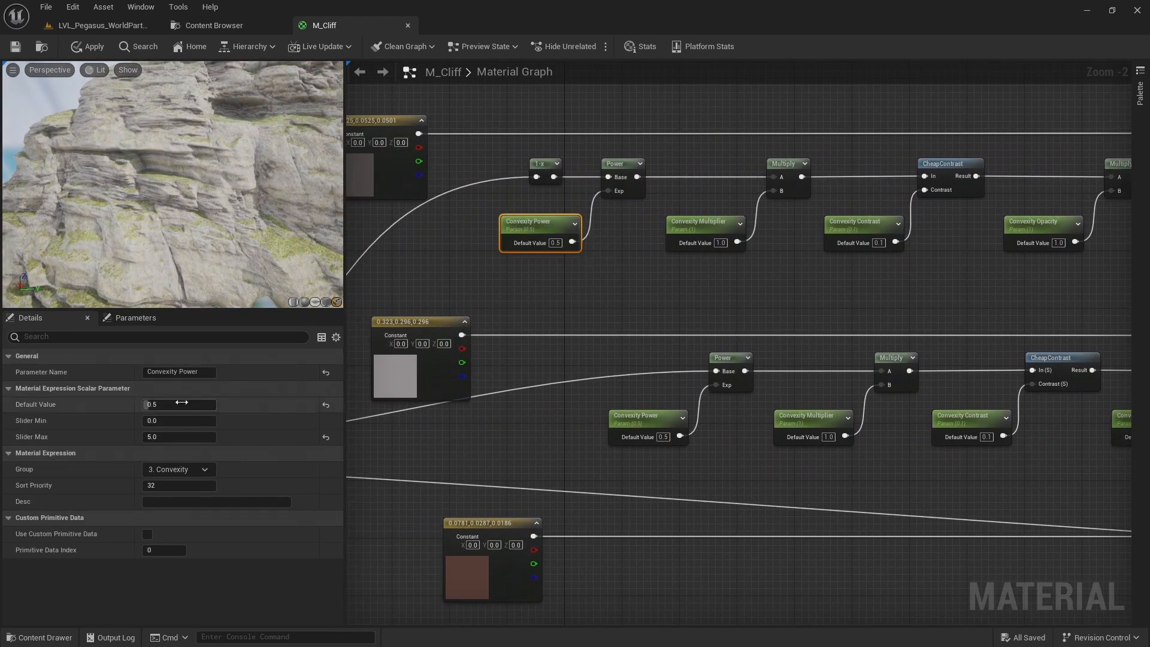
pyautogui.doubleClick(162, 372)
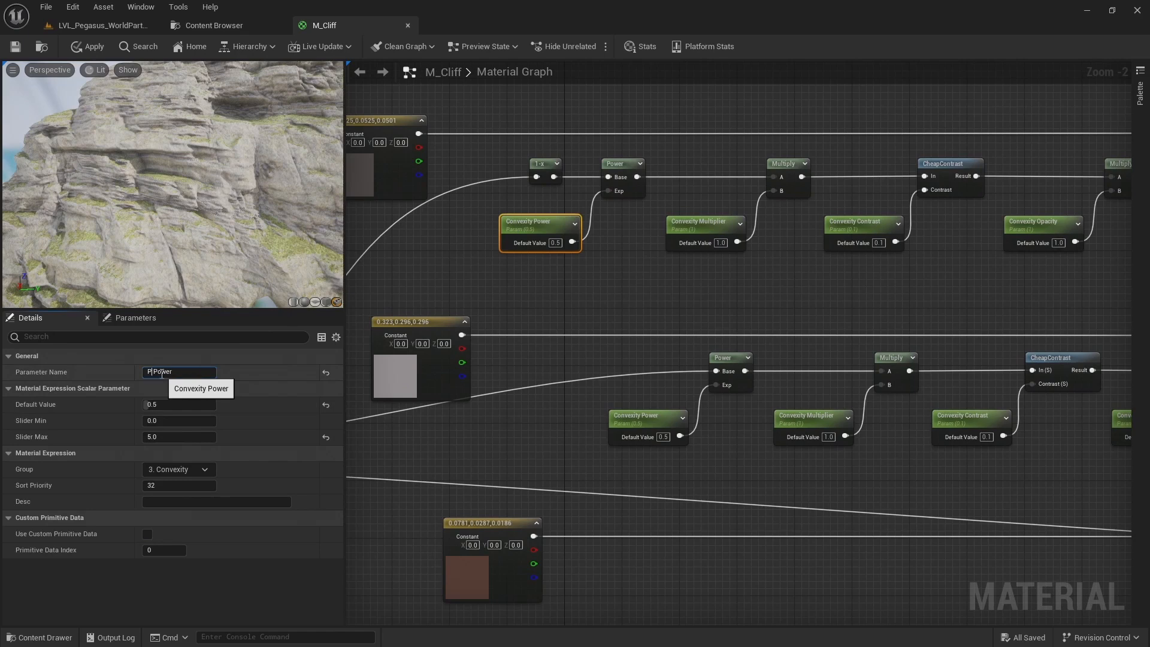
pyautogui.write('Occlusion')
pyautogui.press('Return')
pyautogui.click(704, 223)
pyautogui.doubleClick(161, 372)
pyautogui.write('Occlusion')
pyautogui.press('Return')
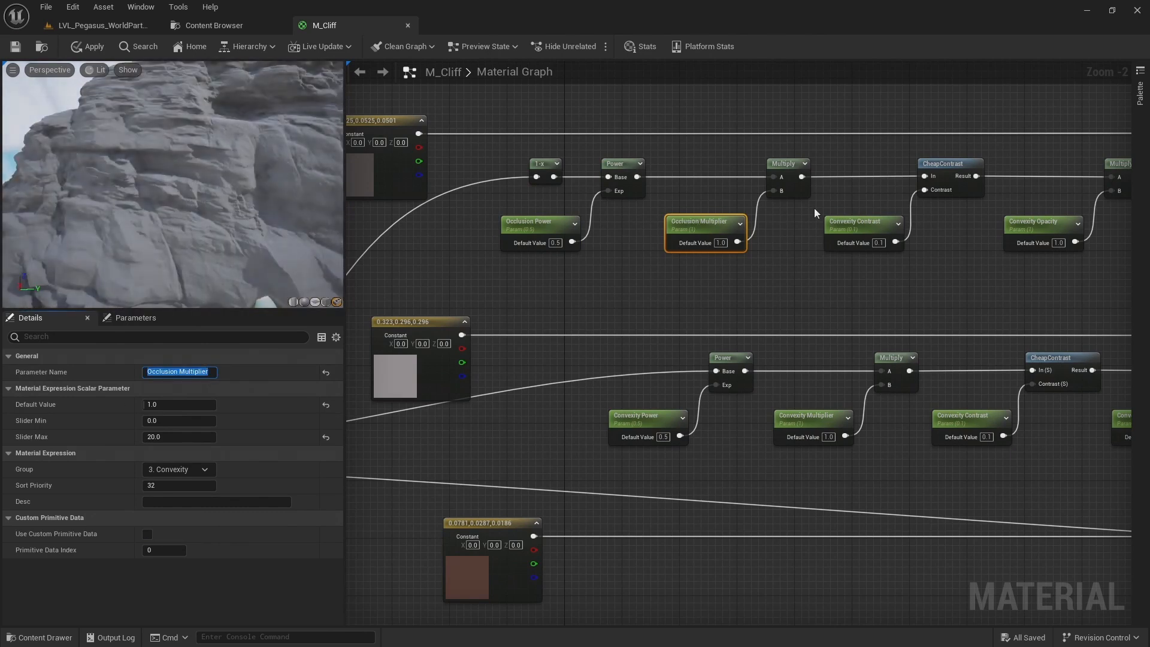
# Rename the duplicated contrast and opacity parameters to Occlusion Contrast and Occlusion Opacity
pyautogui.click(834, 226)
pyautogui.doubleClick(163, 372)
pyautogui.write('Occlusion')
pyautogui.press('Return')
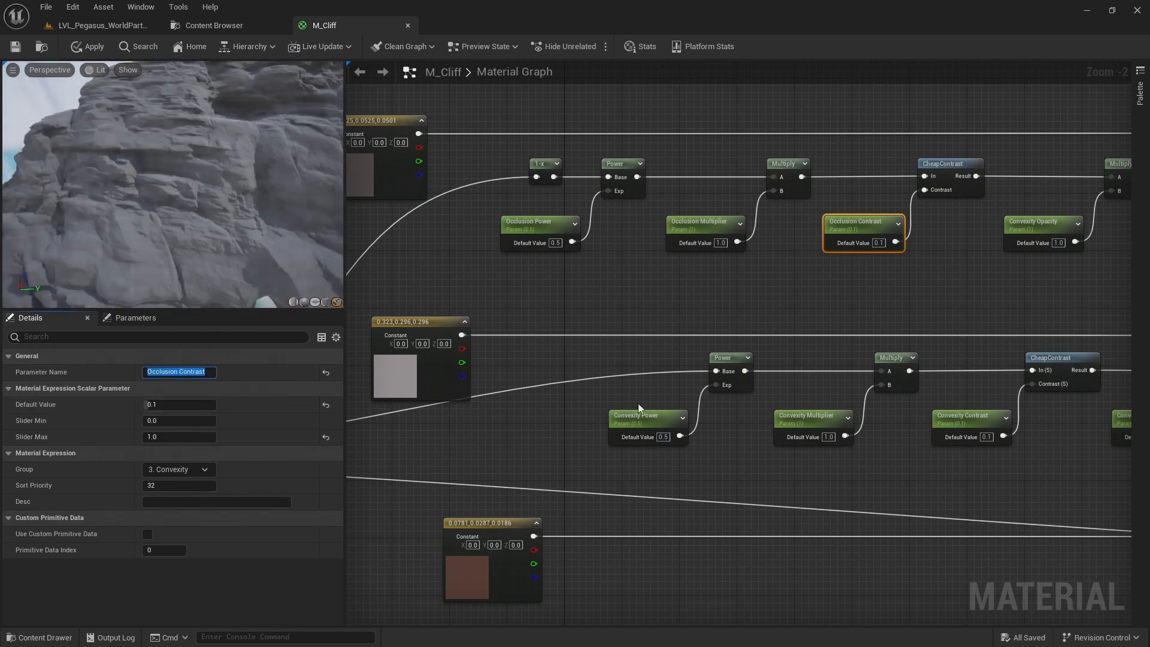
pyautogui.click(1034, 223)
pyautogui.moveTo(177, 372); pyautogui.dragTo(75, 382)
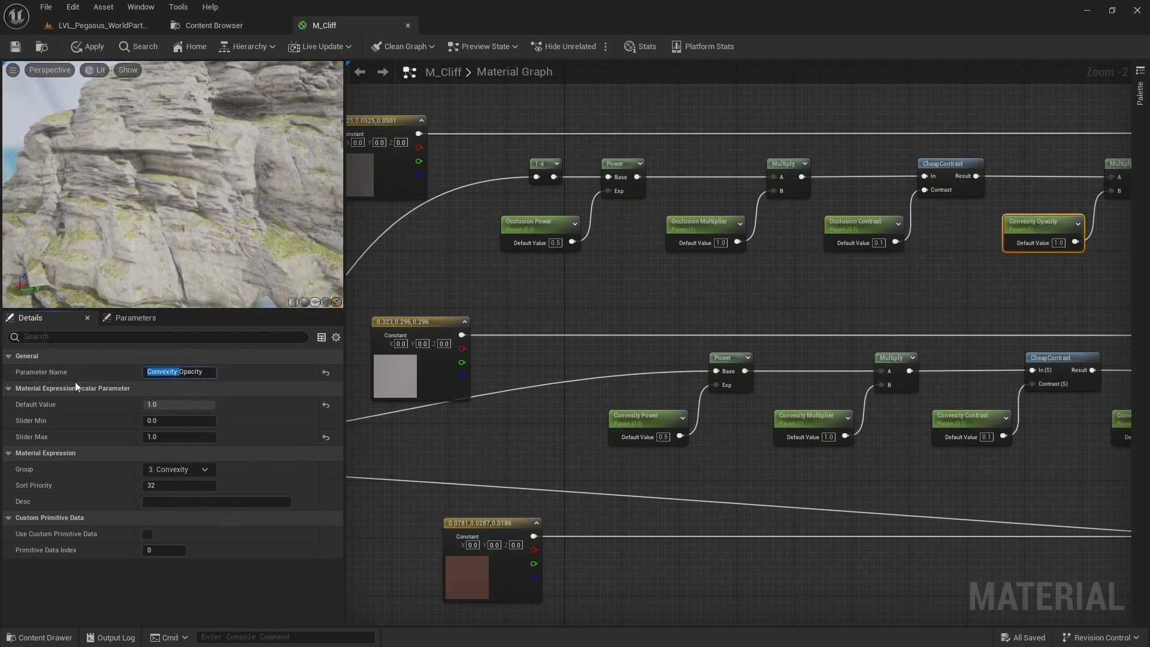
pyautogui.write('Occlusion')
pyautogui.press('Return')
# Switch the preview to Unlit and set the Occlusion Multiplier default value to 2
pyautogui.scroll(-1, 758, 253)
pyautogui.moveTo(758, 252); pyautogui.dragTo(592, 251, button='right')
pyautogui.click(95, 70)
pyautogui.click(150, 110)
pyautogui.moveTo(539, 249); pyautogui.dragTo(683, 232, button='right')
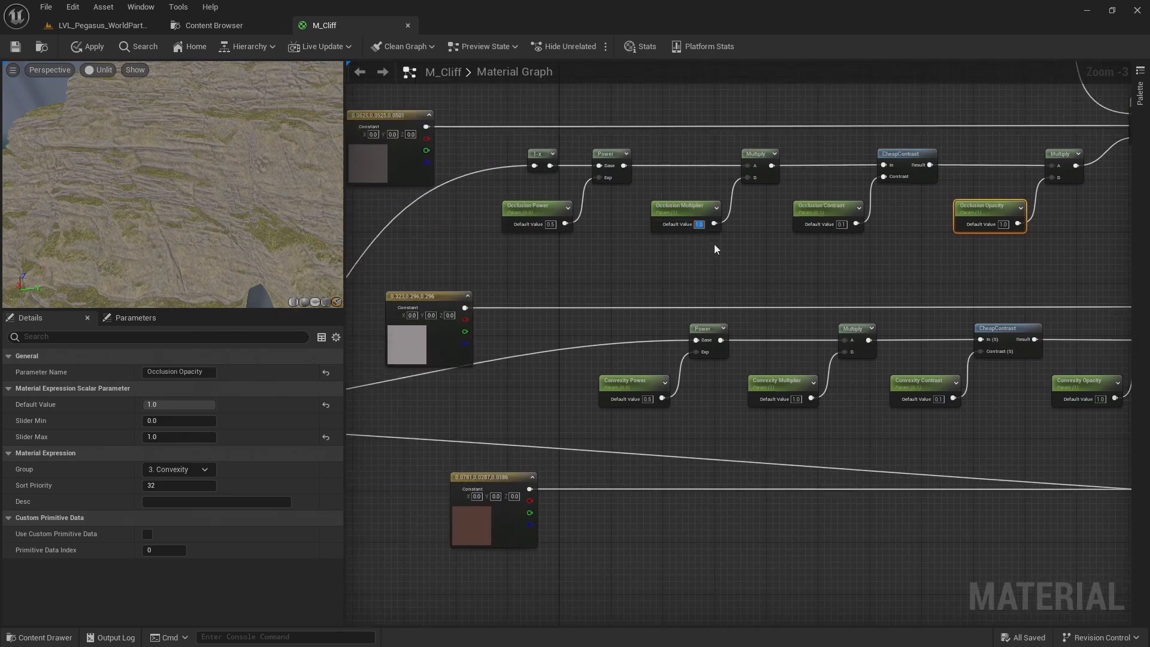
pyautogui.write('2')
pyautogui.press('Return')
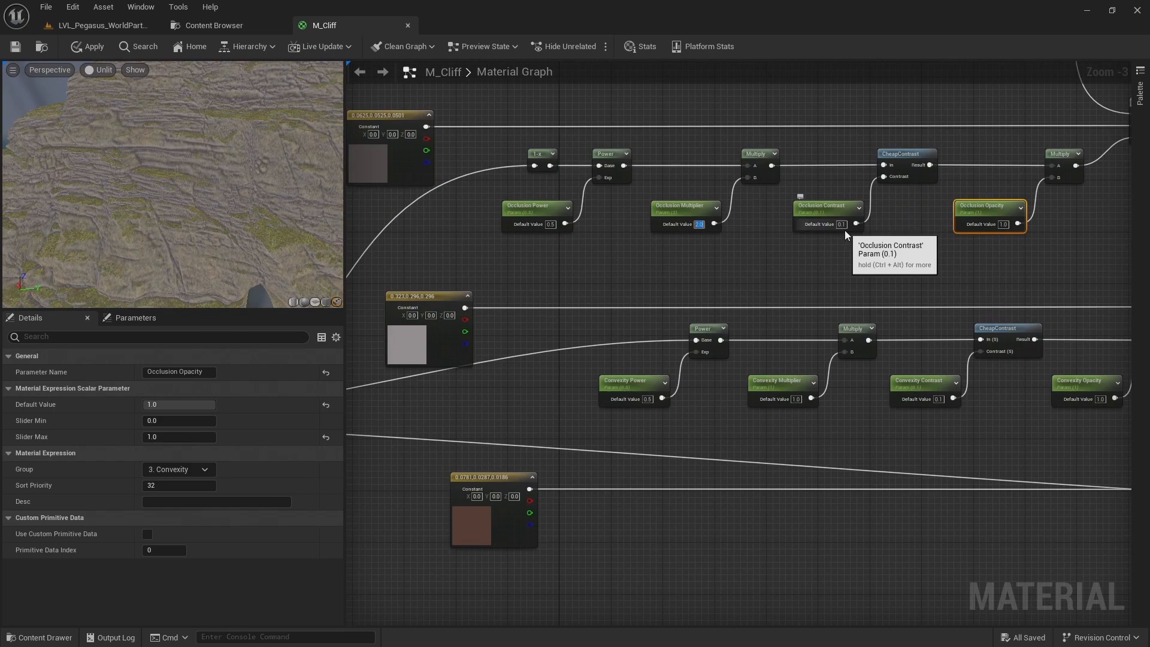
# Try an Occlusion Power default value of 0.2
pyautogui.click(553, 225)
pyautogui.write('0.2')
pyautogui.press('Return')
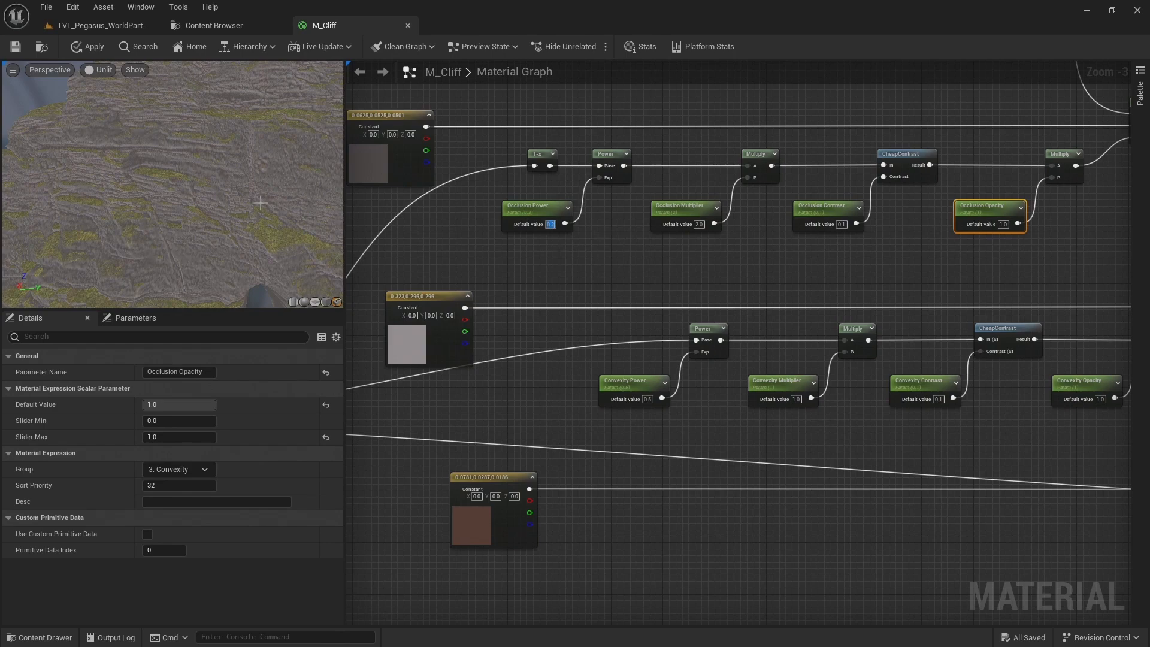
# Set the Occlusion Power default value to 0.4 and return the preview to Lit to view the whole cliff
pyautogui.write('0.4')
pyautogui.press('Return')
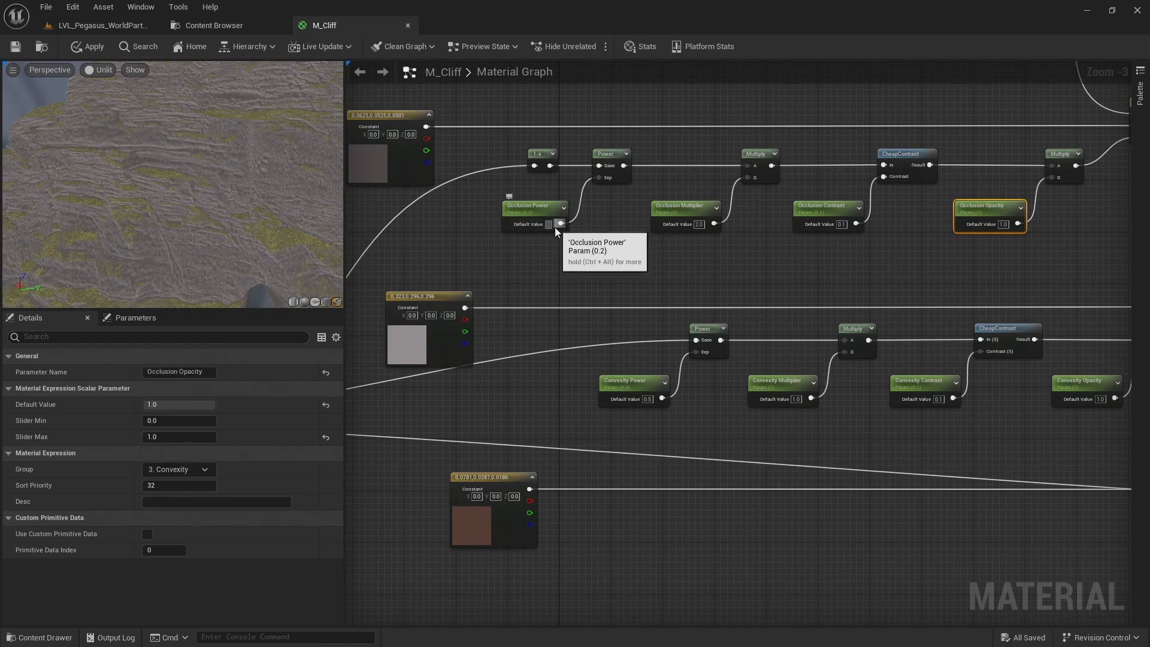
pyautogui.moveTo(251, 174); pyautogui.dragTo(293, 179)
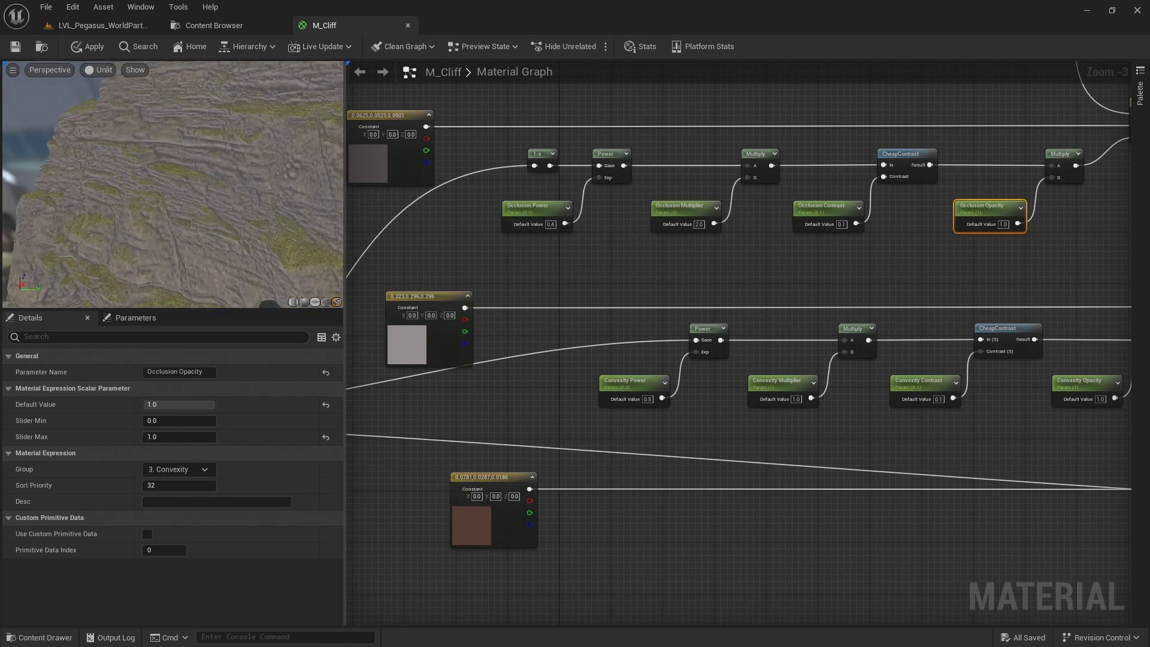
pyautogui.click(97, 69)
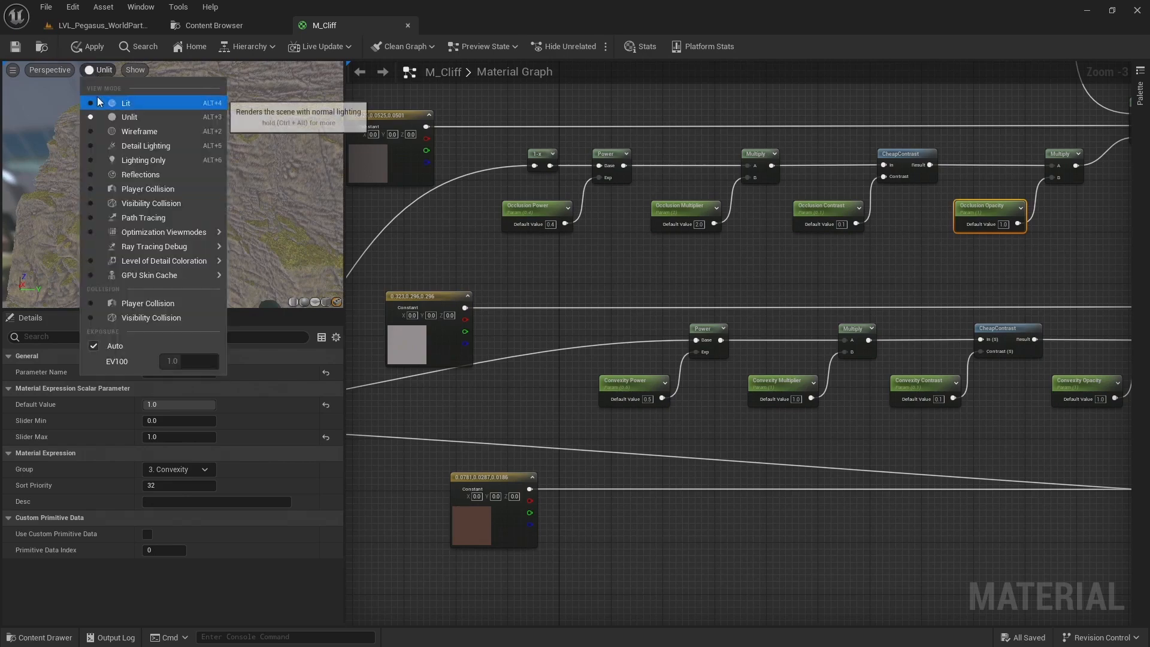
pyautogui.click(99, 96)
pyautogui.moveTo(123, 121); pyautogui.dragTo(214, 157)
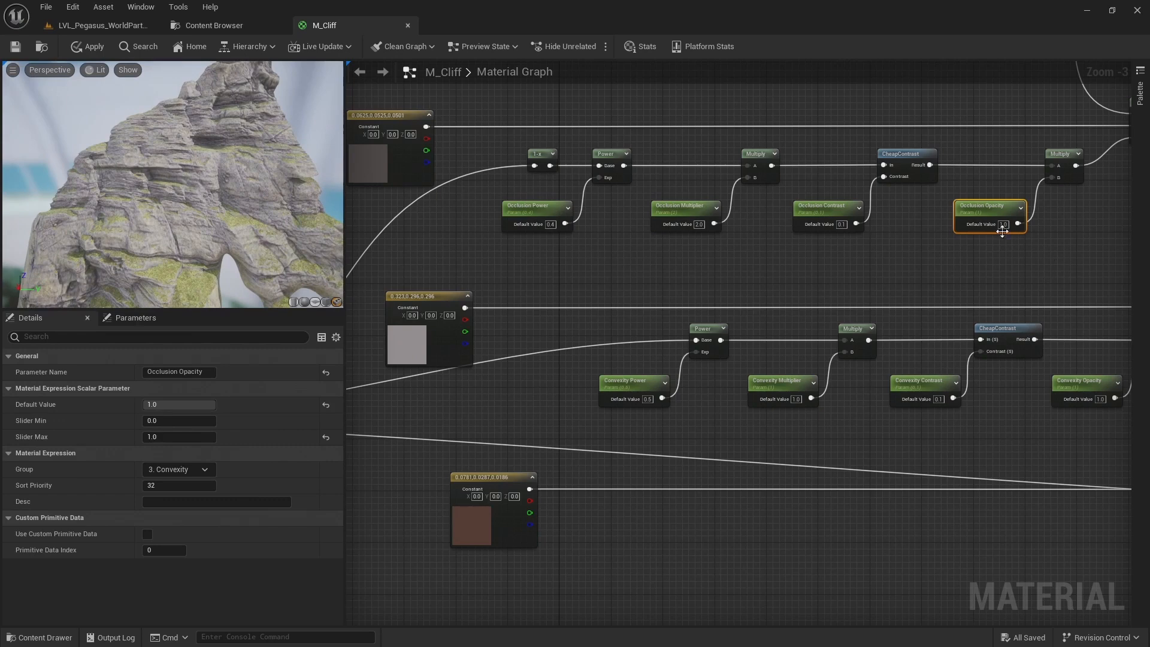
# Compare the cliff with Occlusion Opacity at 0 and at 1, leaving the default value at 1
pyautogui.write('0')
pyautogui.press('Return')
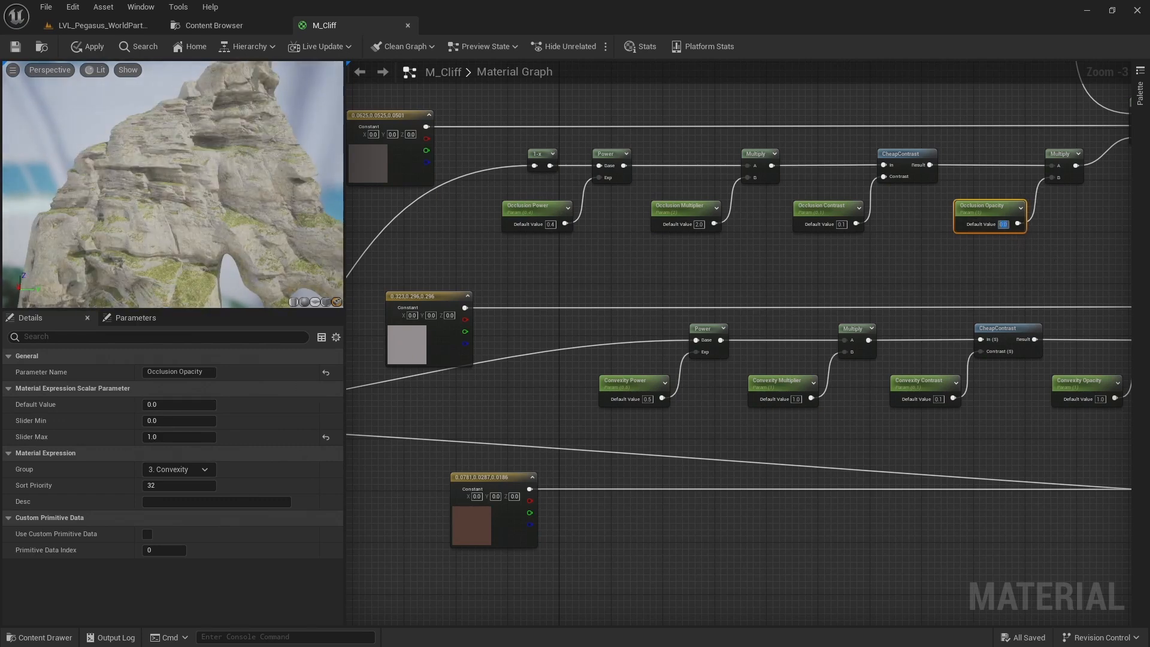
pyautogui.write('1')
pyautogui.press('Return')
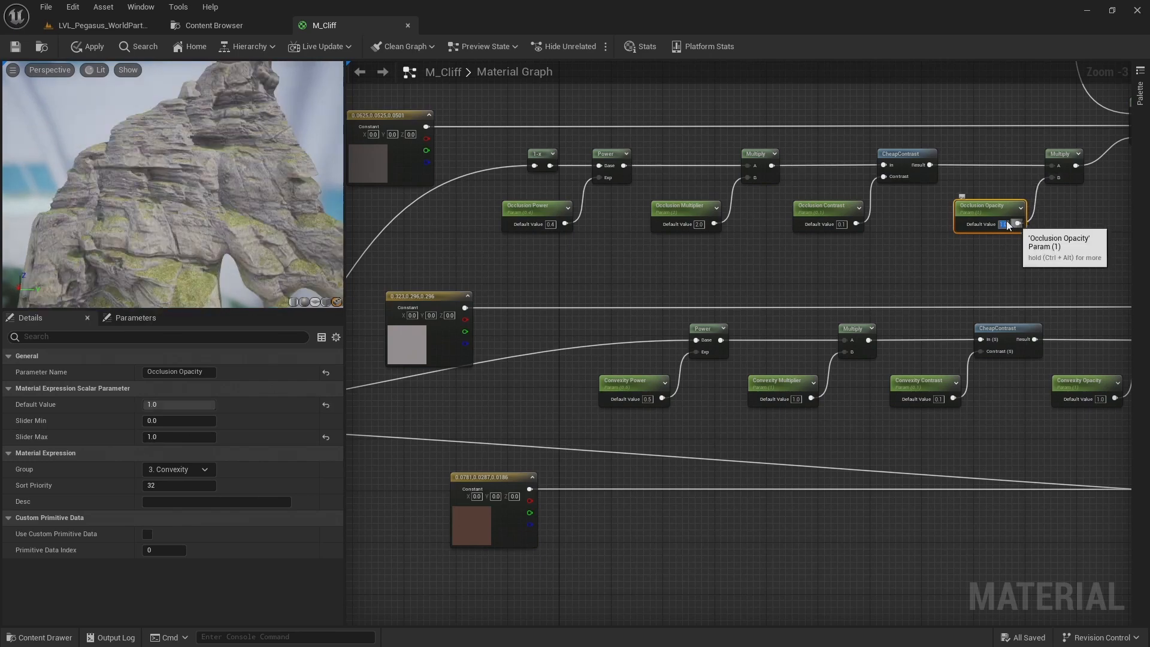
pyautogui.moveTo(156, 207); pyautogui.dragTo(113, 211)
# Move the brown constant so it sits roughly in line beneath the light grey constant
pyautogui.moveTo(459, 280); pyautogui.dragTo(473, 158, button='right')
pyautogui.moveTo(619, 258); pyautogui.dragTo(611, 270, button='right')
pyautogui.scroll(-1, 611, 270)
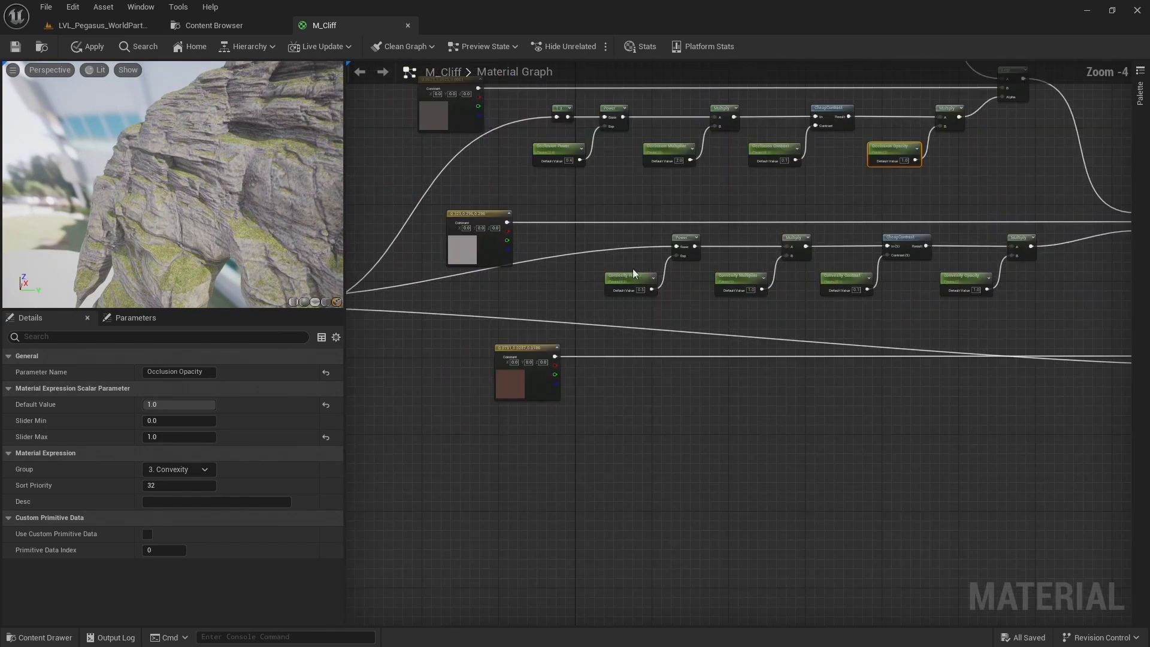
pyautogui.moveTo(512, 323); pyautogui.dragTo(516, 279, button='right')
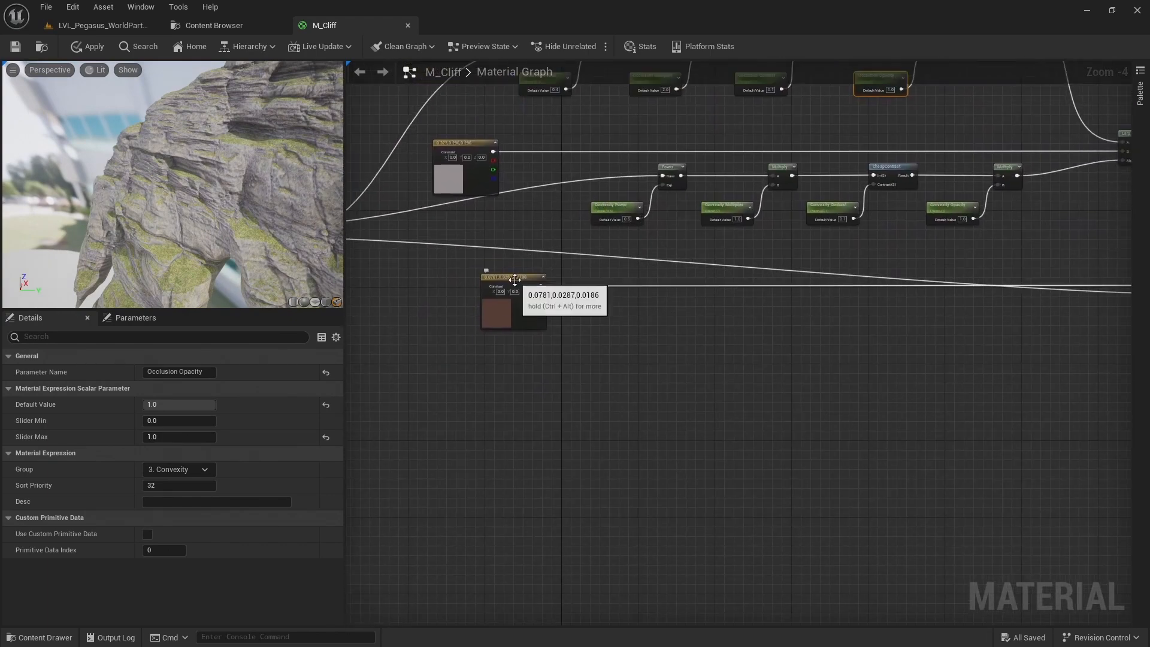
pyautogui.click(515, 279)
pyautogui.moveTo(517, 325); pyautogui.dragTo(466, 325)
# Copy the complete convexity node chain and paste it just below the brown constant's wire
pyautogui.moveTo(586, 159); pyautogui.dragTo(1011, 238)
pyautogui.scroll(2, 1011, 238)
pyautogui.moveTo(1013, 238); pyautogui.dragTo(1045, 234, button='right')
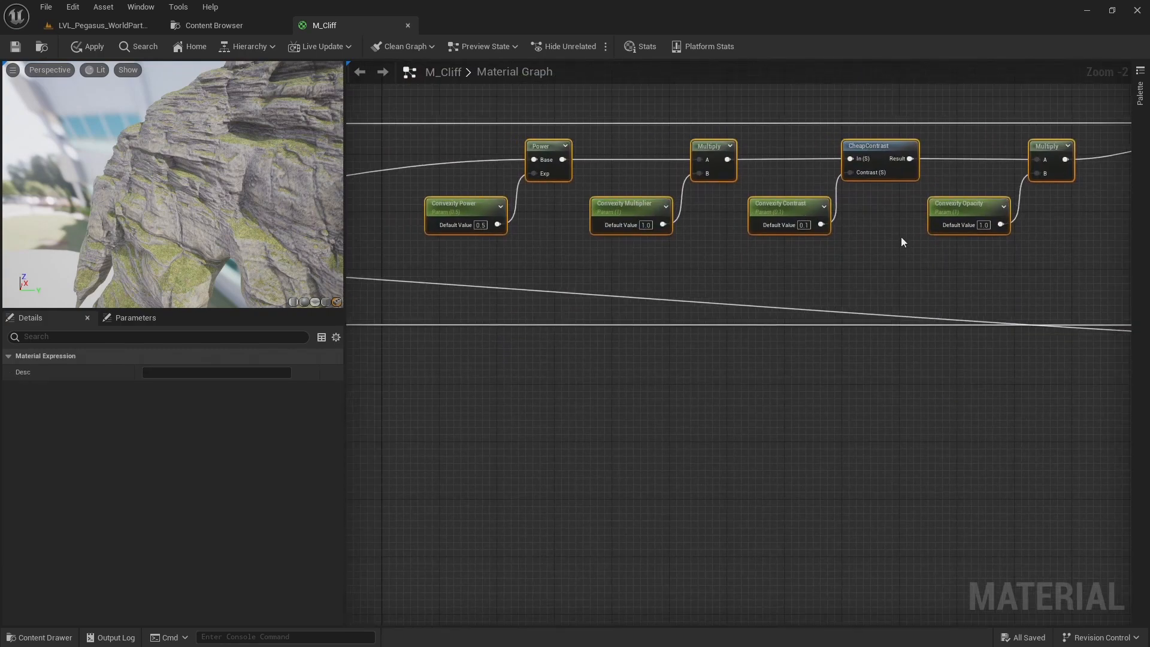
pyautogui.hotkey('ctrl', 'c')
pyautogui.hotkey('ctrl', 'v')
pyautogui.moveTo(687, 212); pyautogui.dragTo(466, 334)
pyautogui.moveTo(432, 319); pyautogui.dragTo(801, 280, button='right')
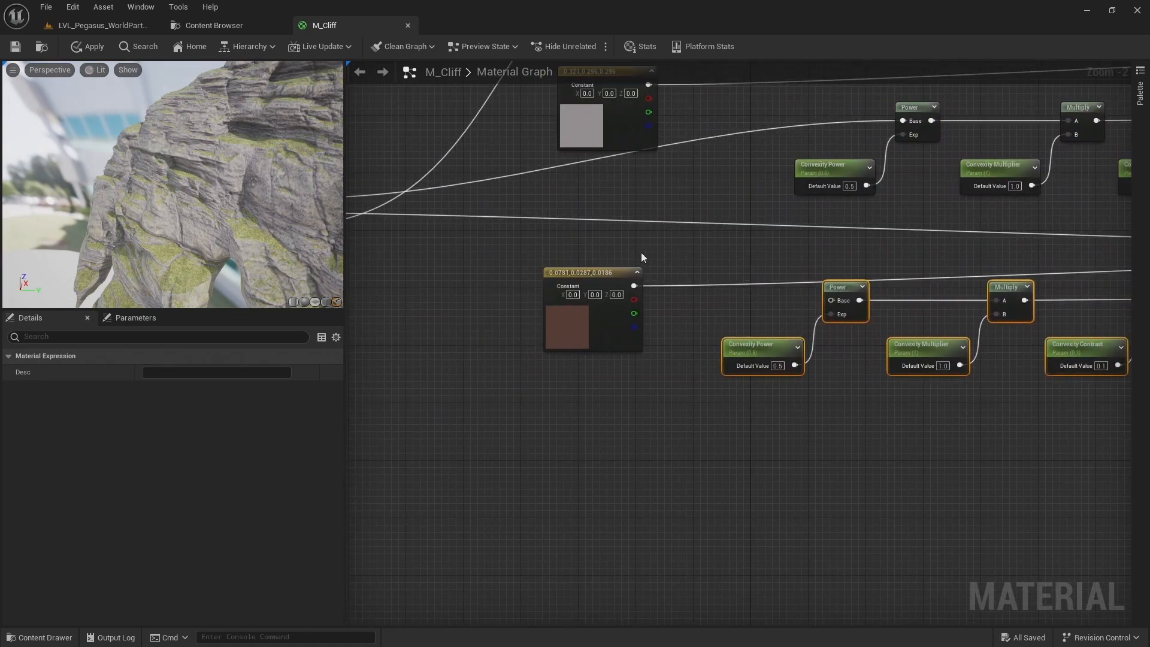
pyautogui.scroll(-1, 641, 252)
pyautogui.moveTo(585, 251); pyautogui.dragTo(722, 259, button='right')
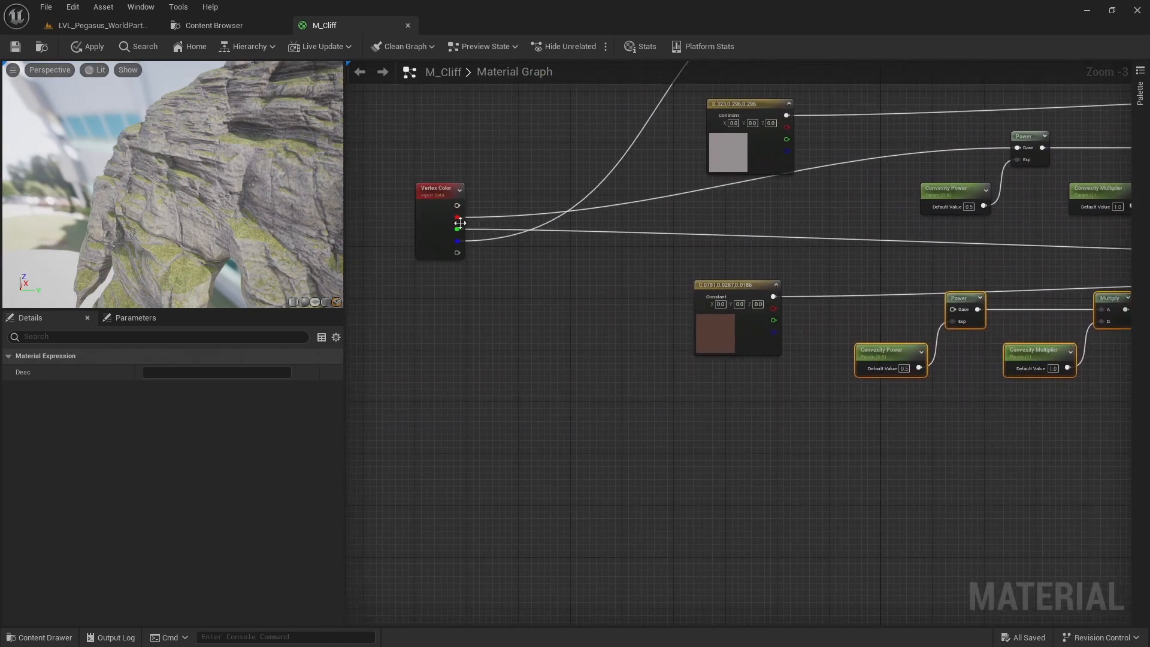
# Wire Vertex Color's green channel into the copied Power base and the copied final Multiply into the last Lerp's alpha
pyautogui.moveTo(458, 229); pyautogui.dragTo(949, 307)
pyautogui.moveTo(973, 285); pyautogui.dragTo(584, 260, button='right')
pyautogui.moveTo(1072, 281); pyautogui.dragTo(663, 296, button='right')
pyautogui.moveTo(621, 280); pyautogui.dragTo(937, 279)
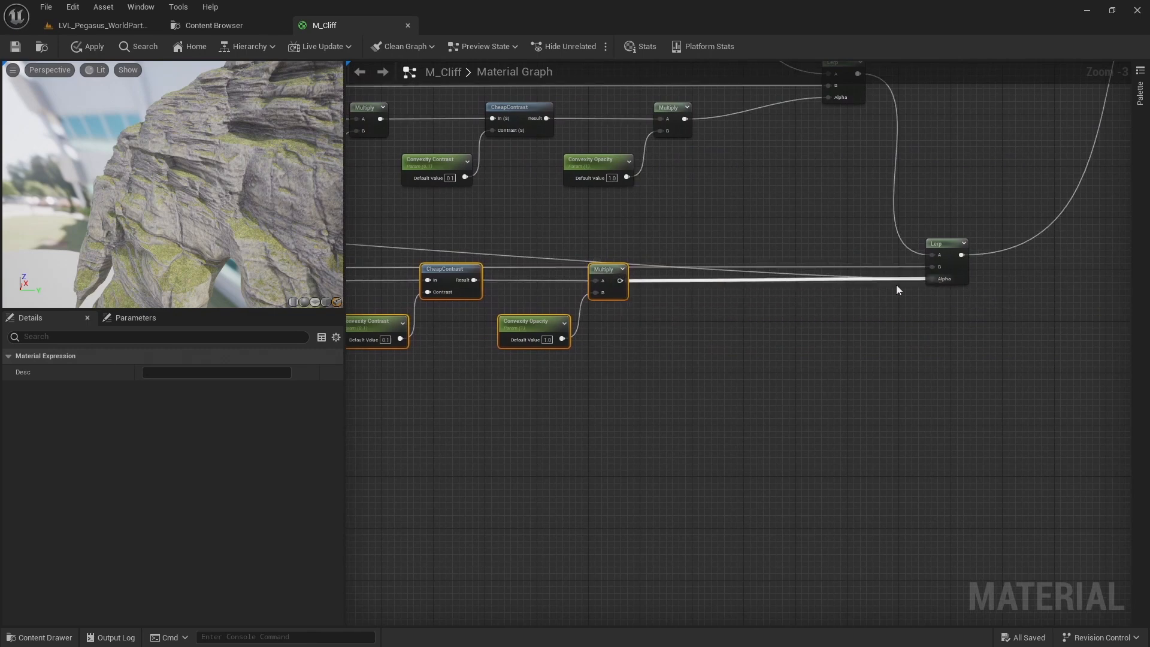
# Nudge the copied node chain slightly down and to the right to straighten its row
pyautogui.moveTo(596, 295); pyautogui.dragTo(961, 268, button='right')
pyautogui.moveTo(1056, 334); pyautogui.dragTo(440, 219)
pyautogui.press('Down')
pyautogui.press('Down')
pyautogui.press('Down')
pyautogui.press('Down')
pyautogui.press('Right')
pyautogui.press('Right')
pyautogui.press('Right')
pyautogui.press('Right')
pyautogui.press('Right')
pyautogui.press('Right')
pyautogui.press('Right')
pyautogui.press('Right')
# Shift the convexity row and the copied row left, with their colour constants, to line up beneath the occlusion row
pyautogui.moveTo(567, 205); pyautogui.dragTo(629, 389, button='right')
pyautogui.scroll(-1, 543, 295)
pyautogui.moveTo(882, 238); pyautogui.dragTo(948, 201, button='right')
pyautogui.moveTo(1066, 224); pyautogui.dragTo(487, 476)
pyautogui.press('Left')
pyautogui.press('Left')
pyautogui.press('Left')
pyautogui.press('Left')
pyautogui.press('Left')
pyautogui.press('Left')
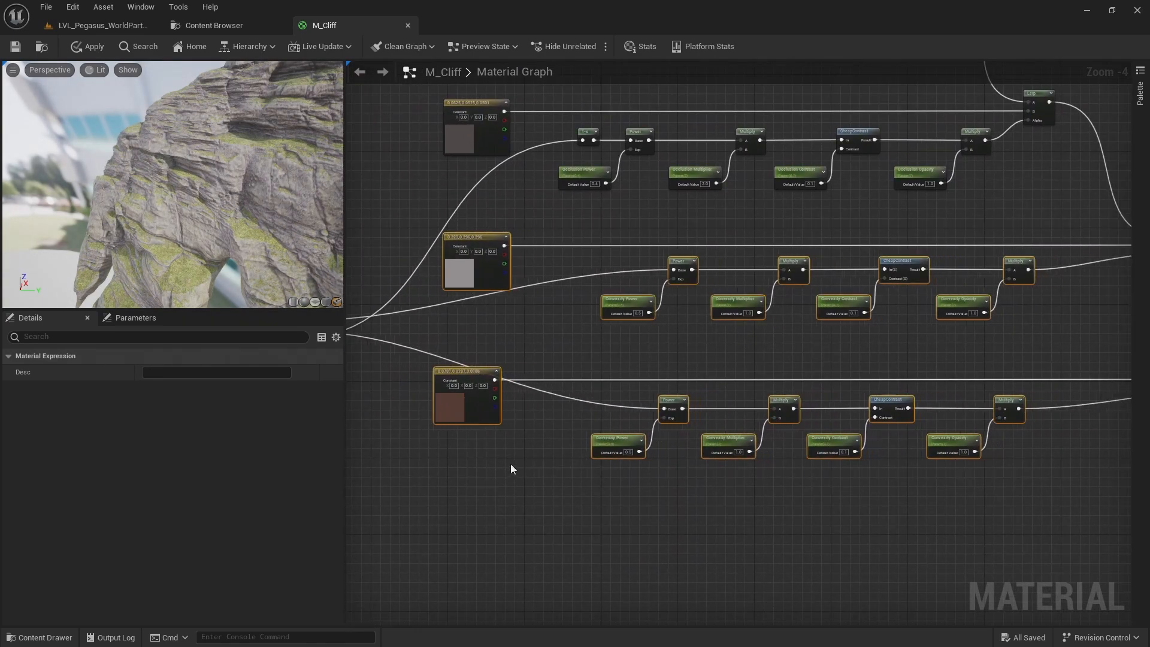
pyautogui.press('Left')
pyautogui.press('Left')
pyautogui.press('Left')
pyautogui.press('Left')
pyautogui.press('Left')
pyautogui.press('Left')
pyautogui.press('Left')
pyautogui.press('Left')
pyautogui.click(549, 455)
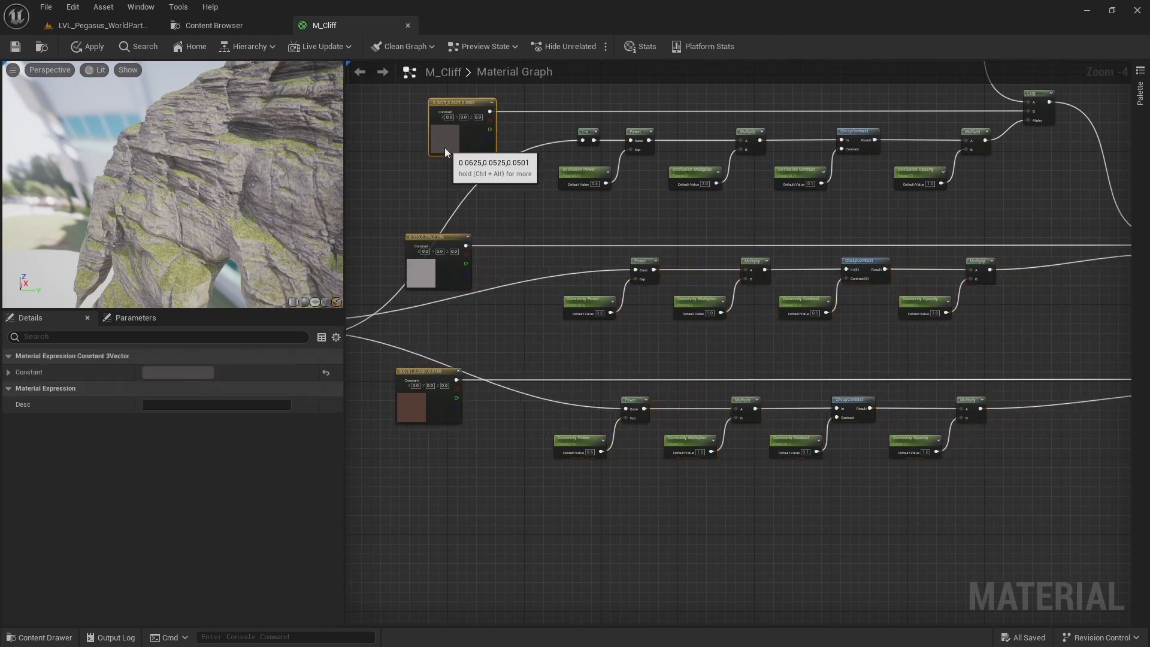
pyautogui.moveTo(434, 422); pyautogui.dragTo(444, 423)
# Rename the copied chain's power and multiplier parameters to Concavity Power and Concavity Multiplier
pyautogui.scroll(1, 776, 466)
pyautogui.scroll(2, 775, 463)
pyautogui.moveTo(641, 450); pyautogui.dragTo(919, 267, button='right')
pyautogui.scroll(1, 858, 250)
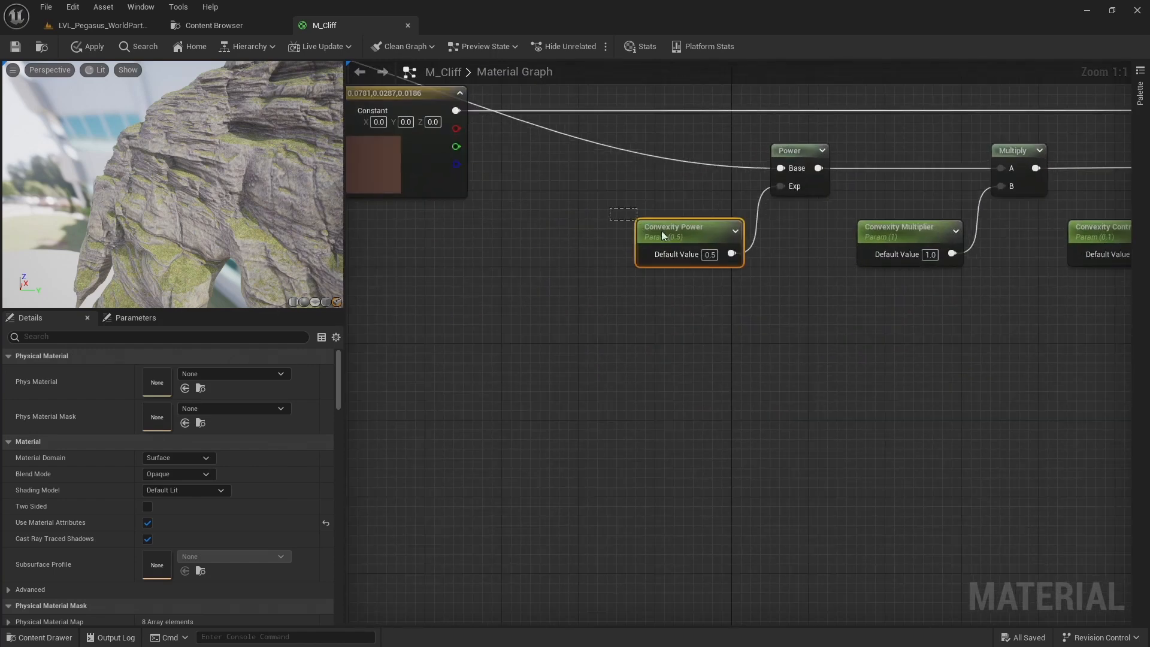
pyautogui.click(648, 229)
pyautogui.moveTo(175, 373); pyautogui.dragTo(97, 384)
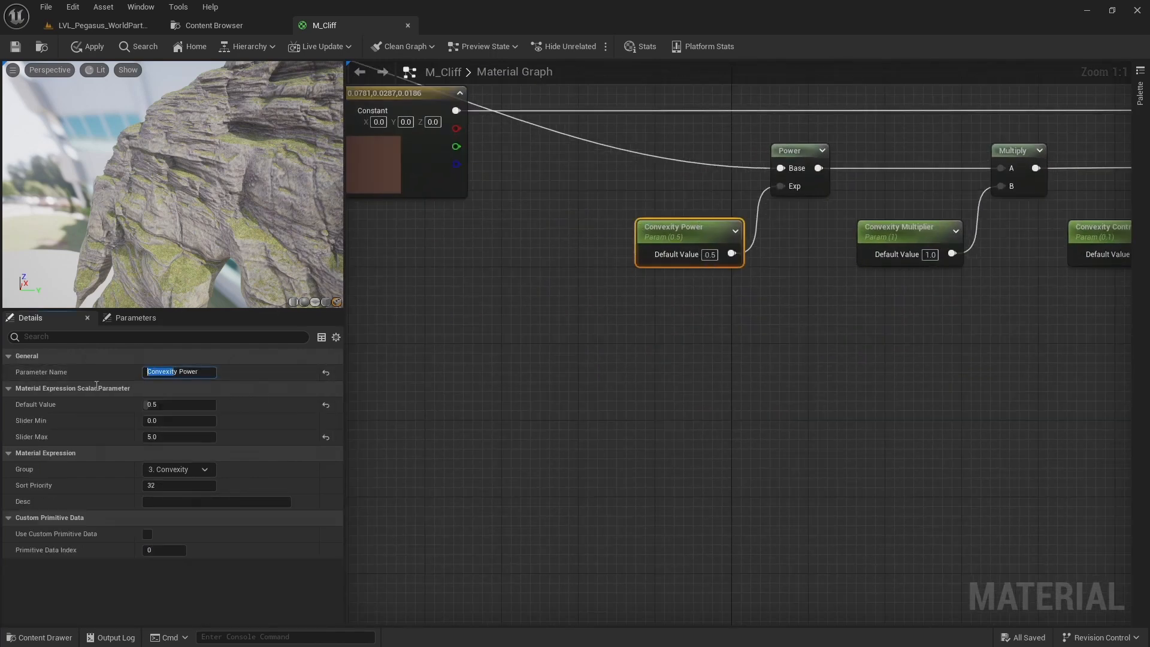
pyautogui.write('Concavity')
pyautogui.press('Return')
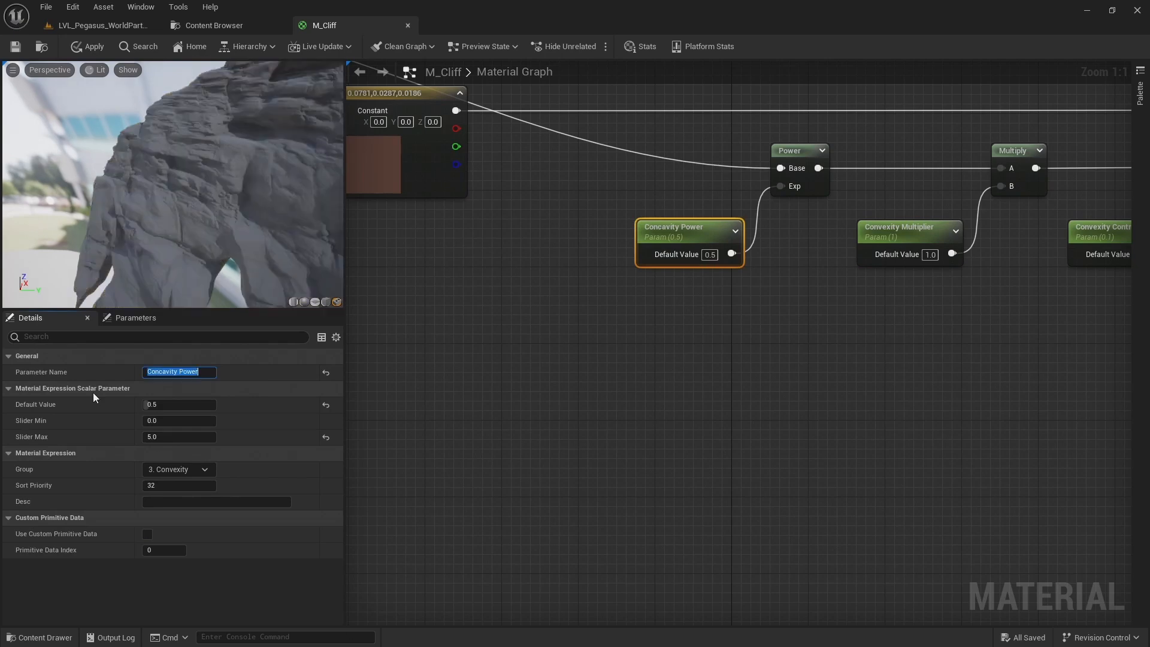
pyautogui.click(892, 226)
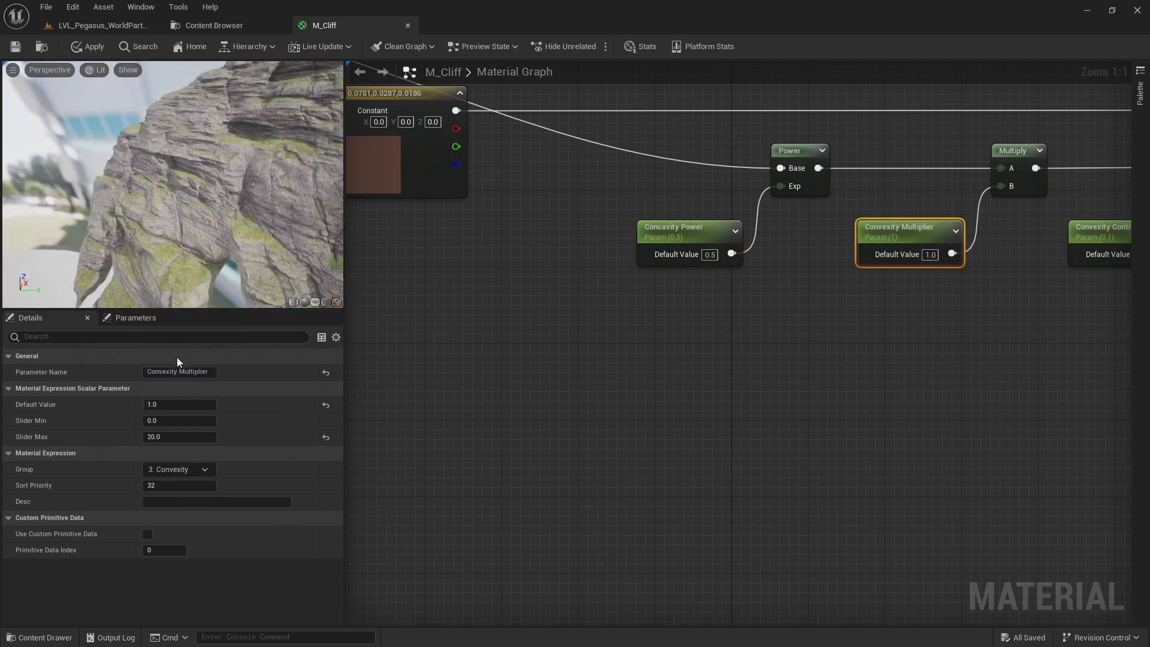
pyautogui.moveTo(176, 372); pyautogui.dragTo(81, 372)
pyautogui.write('Concavity')
pyautogui.press('Return')
# Rename the copied chain's contrast and opacity parameters to Concavity Contrast and Concavity Opacity
pyautogui.moveTo(903, 311); pyautogui.dragTo(684, 335, button='right')
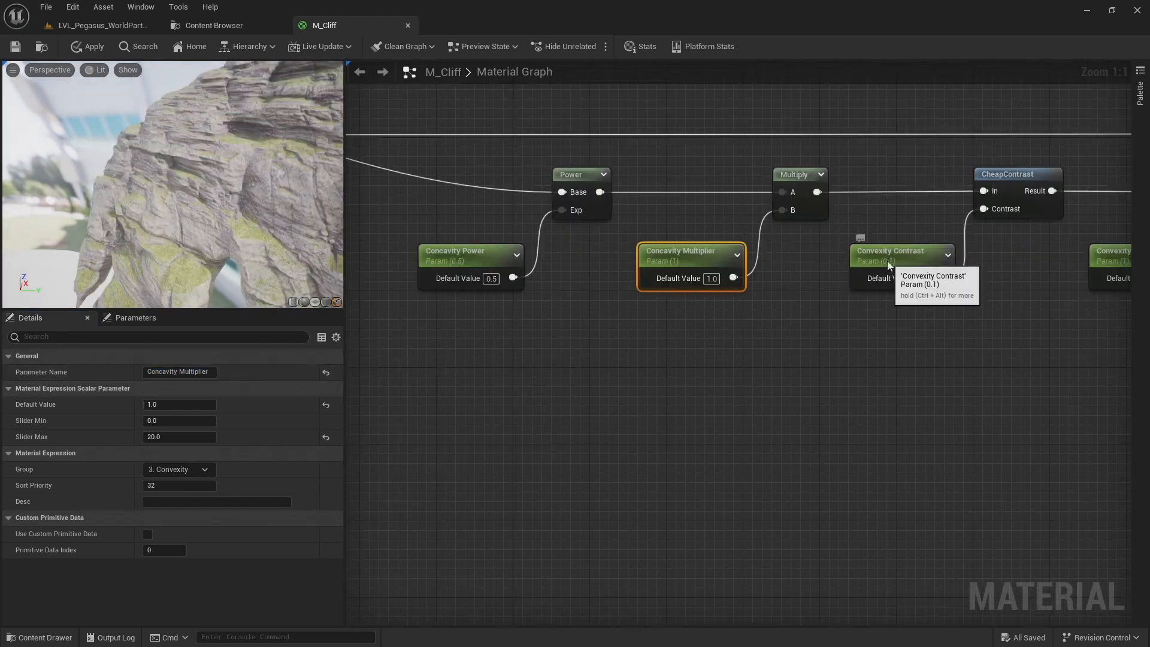
pyautogui.click(888, 266)
pyautogui.moveTo(174, 371); pyautogui.dragTo(80, 385)
pyautogui.write('Concavity')
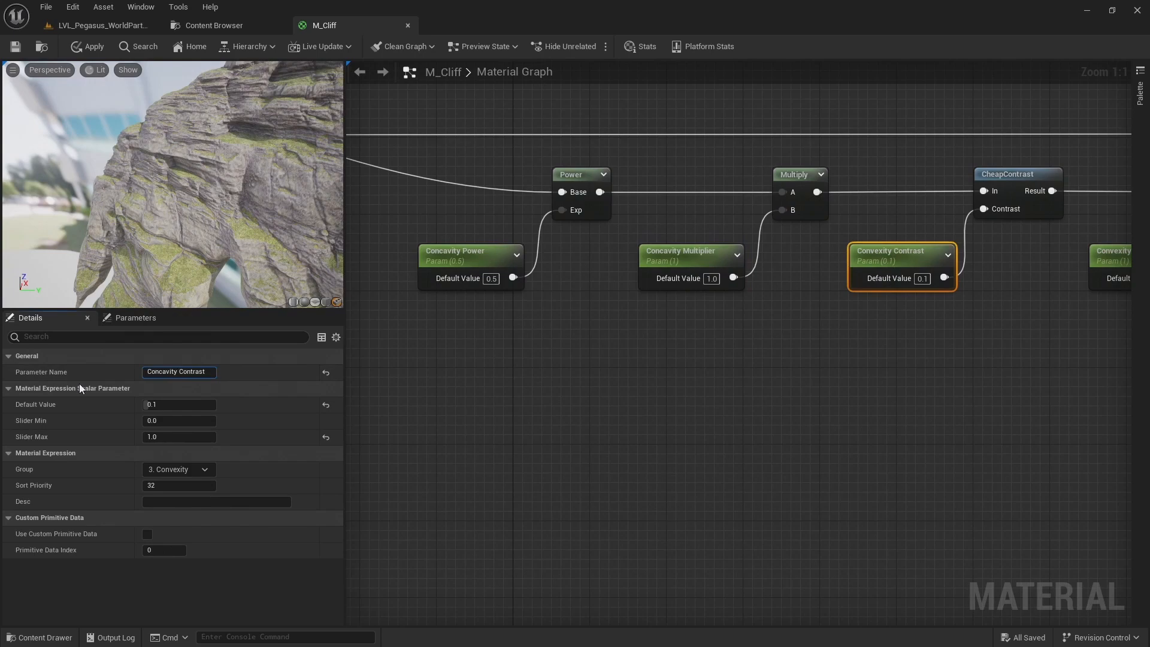
pyautogui.press('Return')
pyautogui.moveTo(914, 333); pyautogui.dragTo(567, 338, button='right')
pyautogui.click(770, 266)
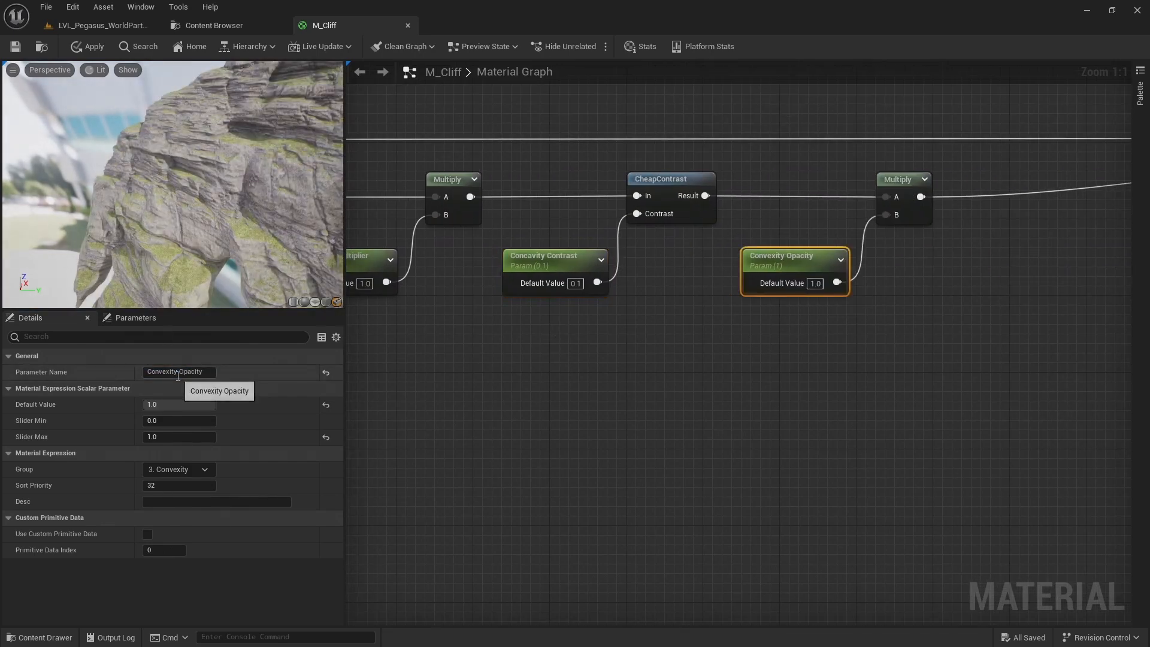
pyautogui.moveTo(176, 372); pyautogui.dragTo(125, 391)
pyautogui.write('Concavity')
pyautogui.press('Return')
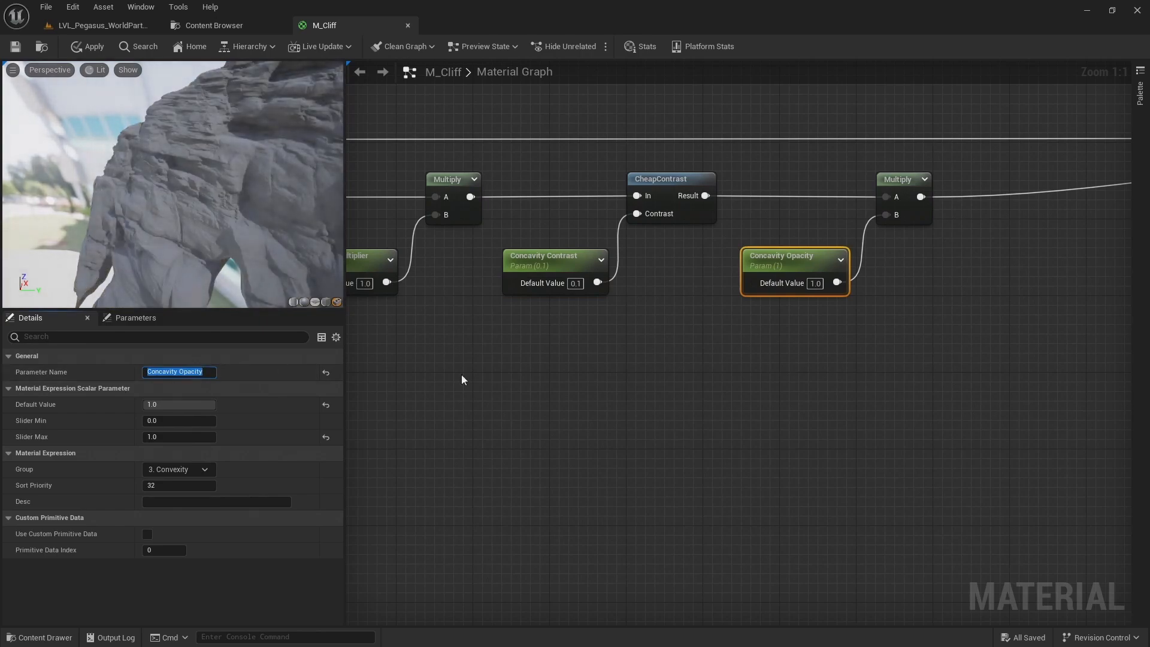
# Set the Occlusion Opacity default value to 0 and switch the preview to Unlit to isolate the concavity tint
pyautogui.moveTo(272, 246); pyautogui.dragTo(305, 243)
pyautogui.moveTo(543, 165); pyautogui.dragTo(557, 274, button='right')
pyautogui.scroll(-1, 558, 273)
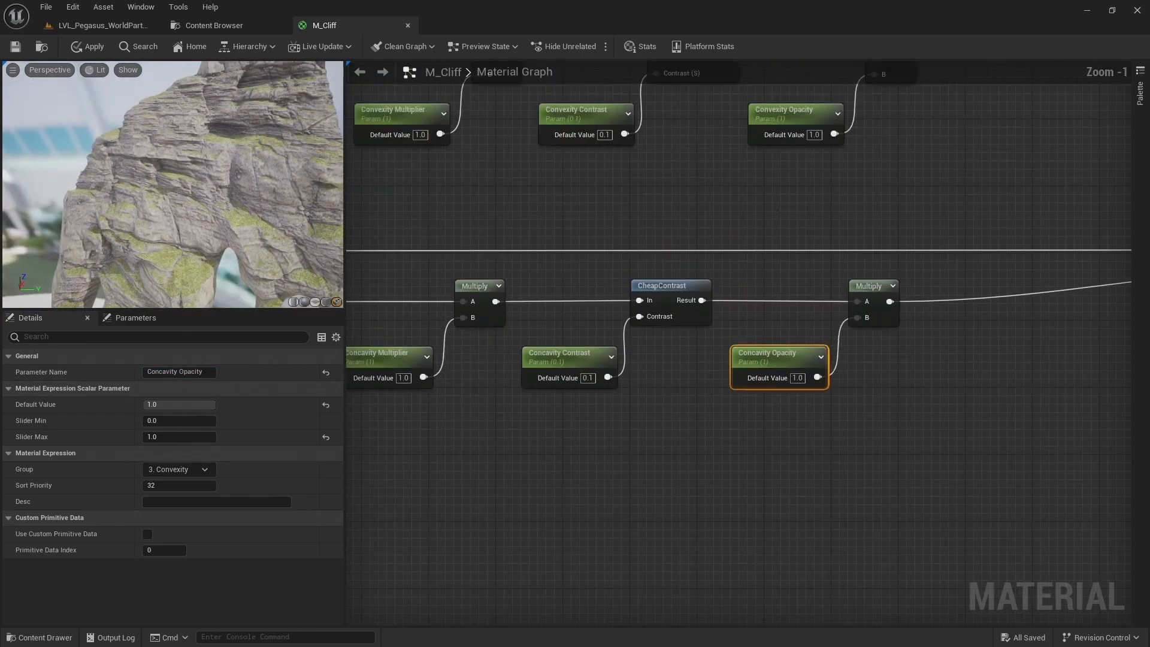
pyautogui.moveTo(778, 210); pyautogui.dragTo(642, 449, button='right')
pyautogui.click(669, 149)
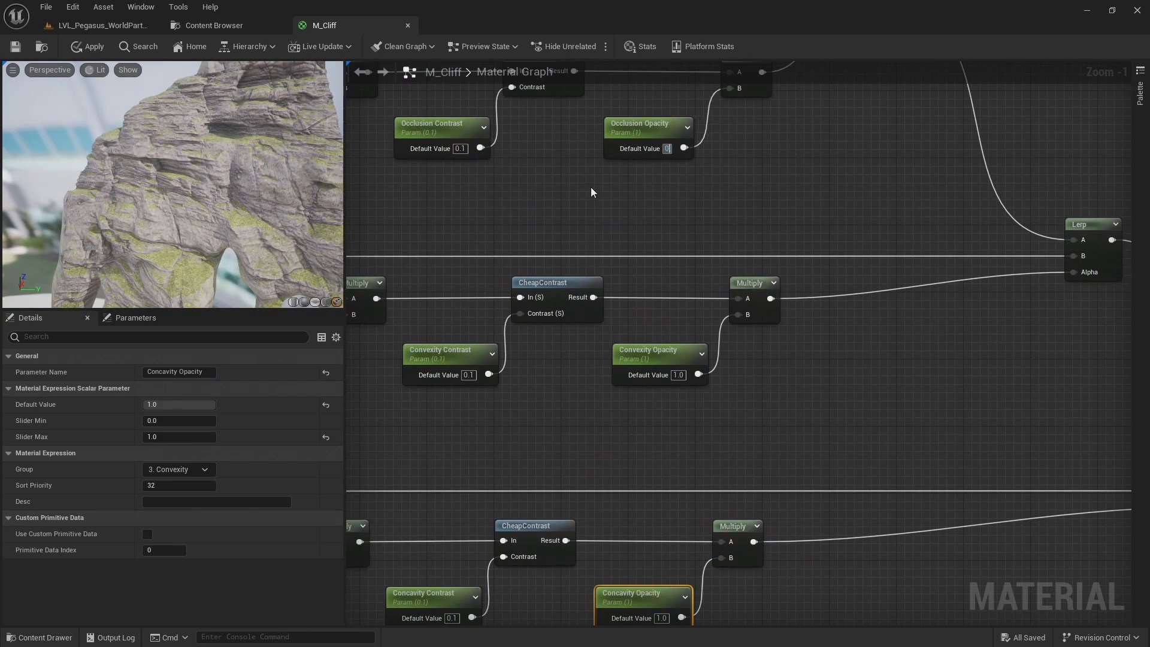
pyautogui.write('0')
pyautogui.press('Return')
pyautogui.click(96, 72)
pyautogui.click(95, 114)
pyautogui.moveTo(267, 204); pyautogui.dragTo(228, 207)
# Set the Concavity Multiplier default value to 2 and inspect the brown tint on the previewed cliff
pyautogui.moveTo(520, 433); pyautogui.dragTo(643, 177, button='right')
pyautogui.moveTo(545, 409); pyautogui.dragTo(743, 368, button='right')
pyautogui.click(439, 307)
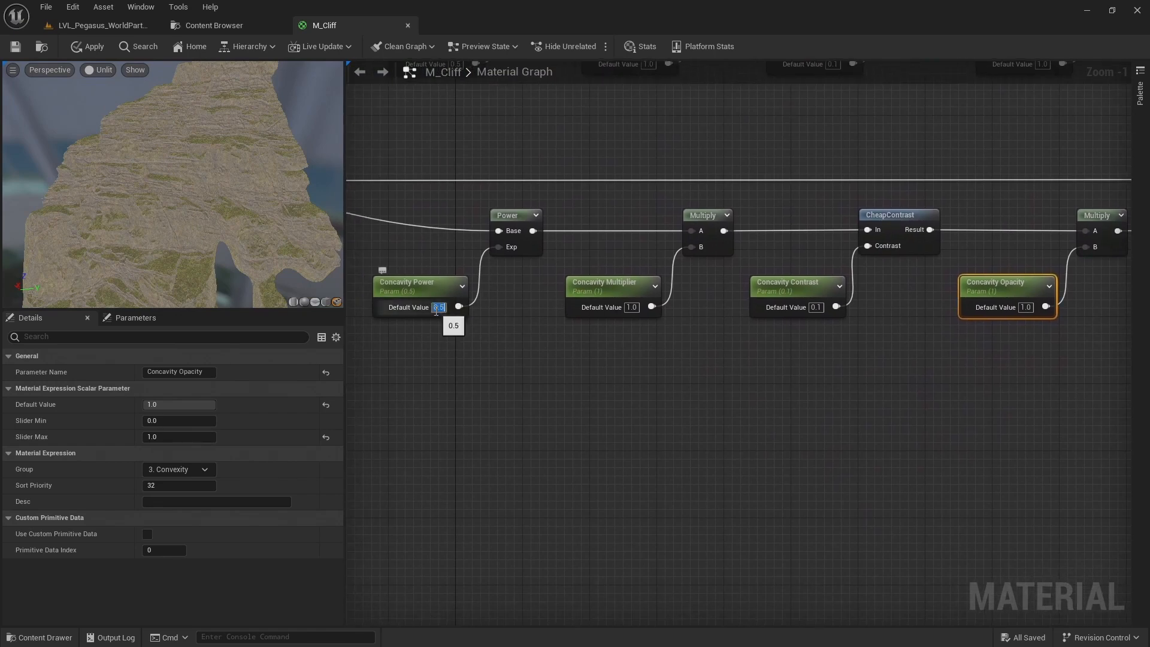
pyautogui.click(633, 308)
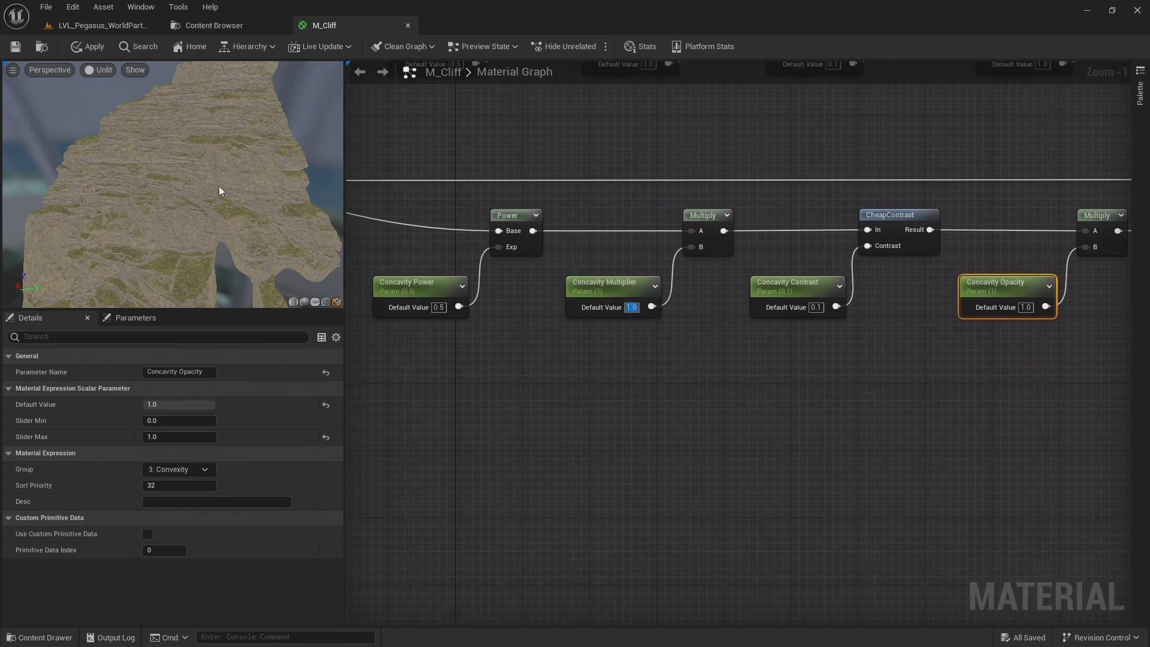
pyautogui.write('2')
pyautogui.press('Return')
pyautogui.moveTo(218, 185); pyautogui.dragTo(204, 153, button='right')
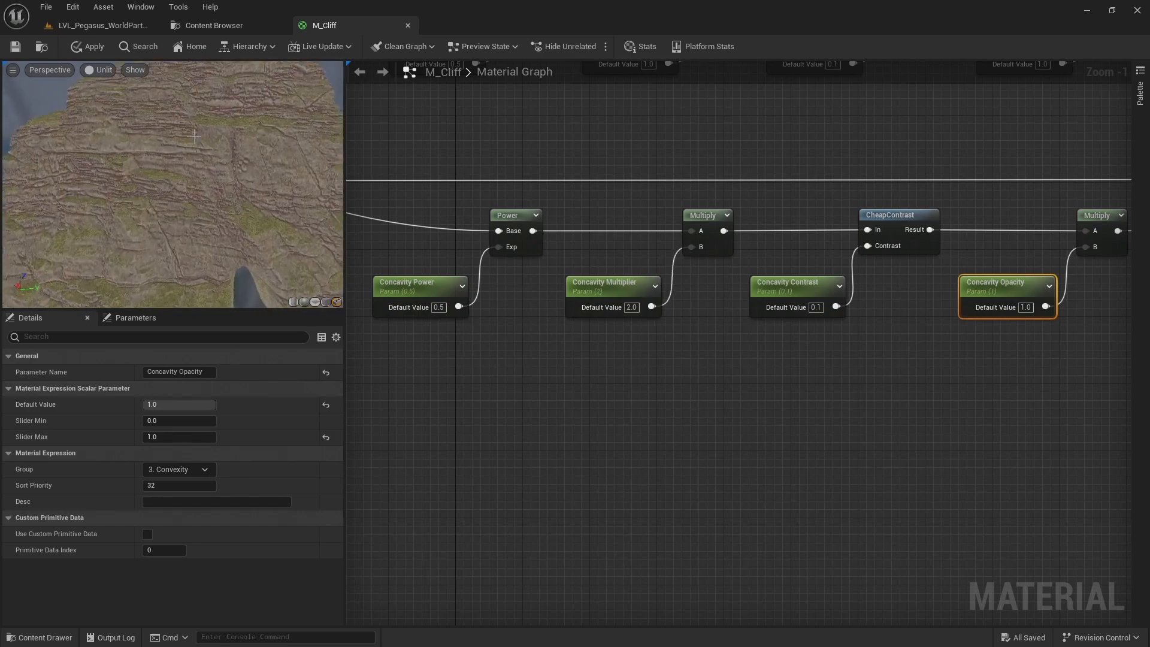
pyautogui.moveTo(216, 160); pyautogui.dragTo(240, 162)
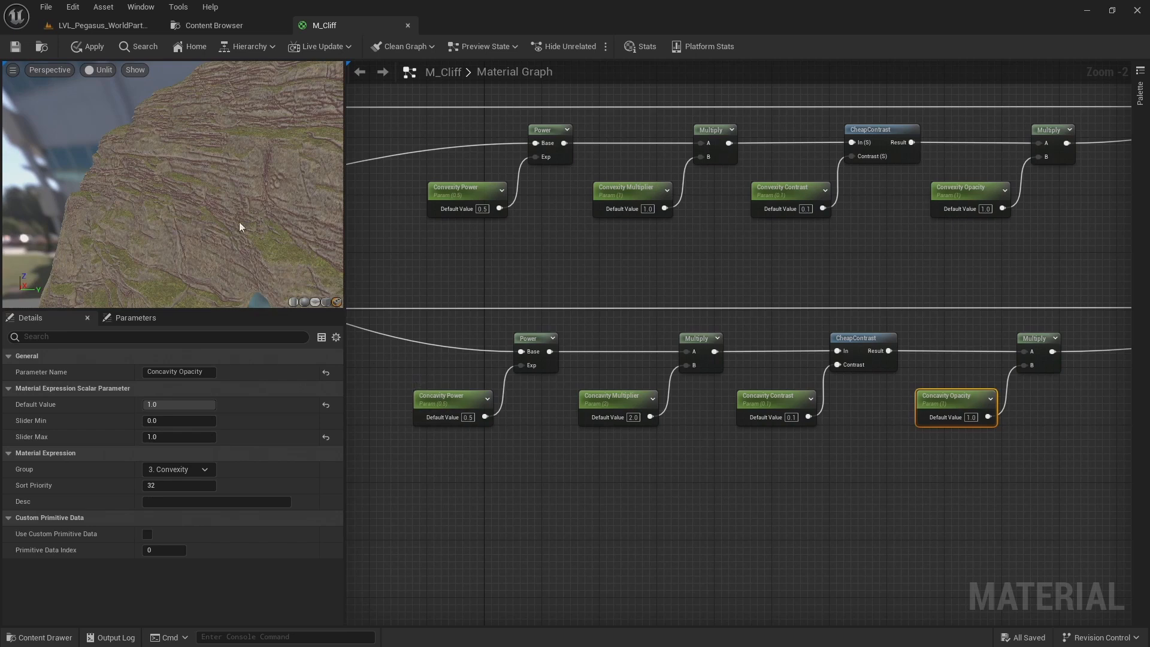
pyautogui.moveTo(240, 227); pyautogui.dragTo(234, 221)
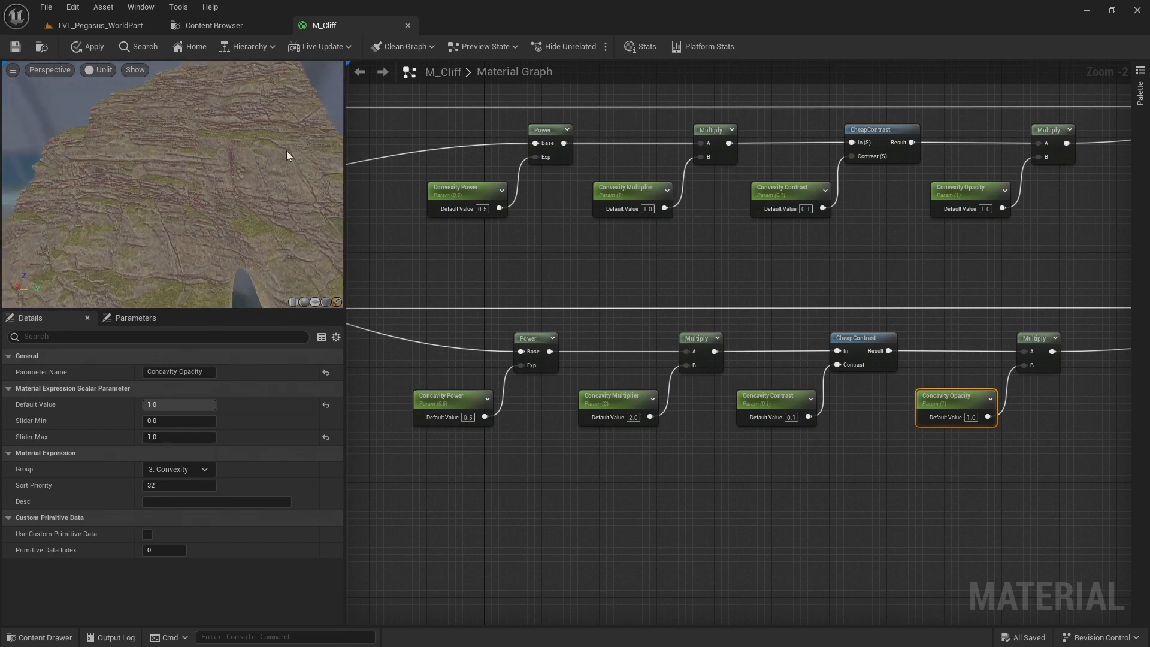
pyautogui.moveTo(221, 189); pyautogui.dragTo(218, 191)
# Set the Occlusion Opacity default value to 1 and check the combined tints around the previewed cliff
pyautogui.moveTo(620, 240); pyautogui.dragTo(608, 430, button='right')
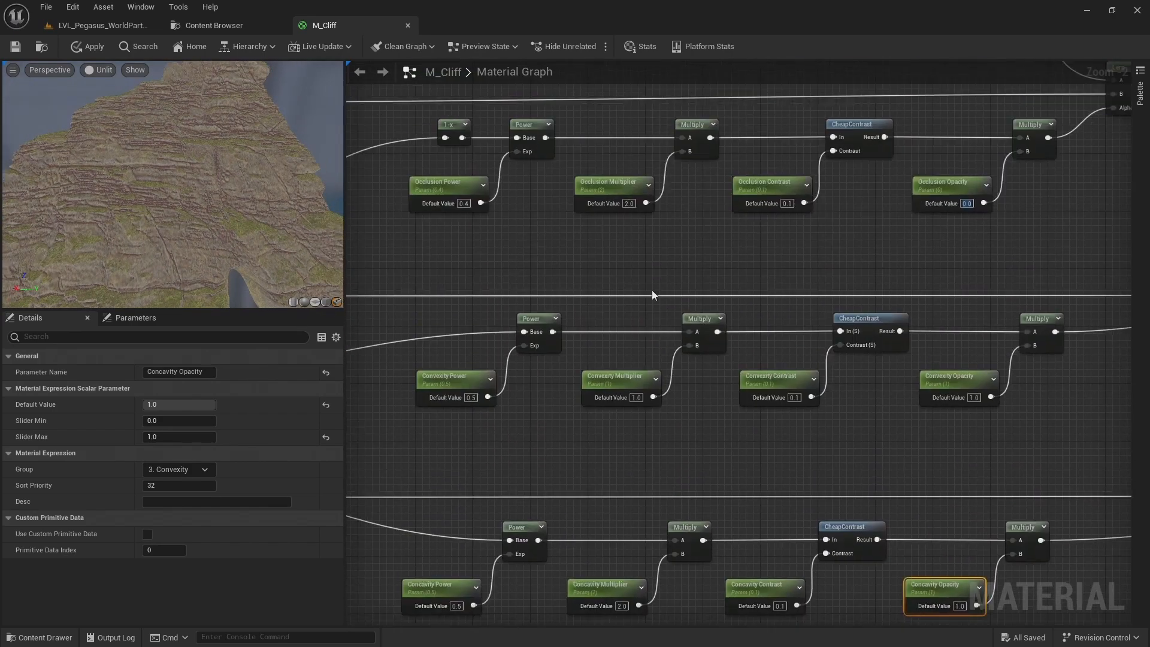
pyautogui.click(971, 253)
pyautogui.click(967, 203)
pyautogui.write('1')
pyautogui.press('Return')
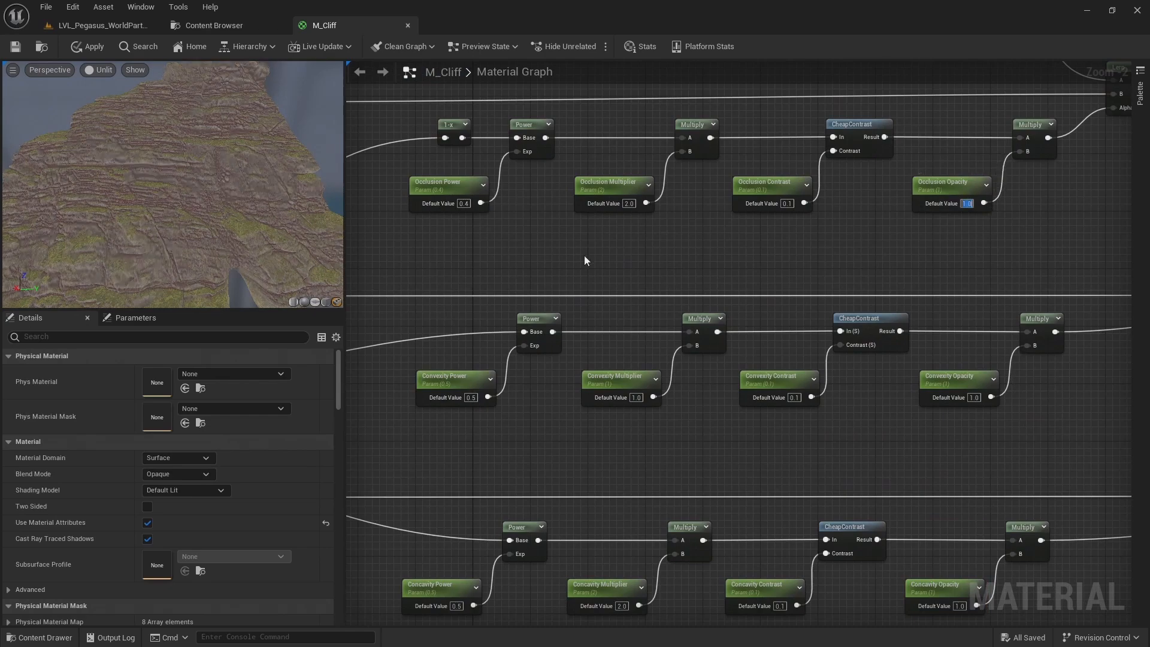
pyautogui.moveTo(305, 185); pyautogui.dragTo(198, 188)
pyautogui.moveTo(281, 192); pyautogui.dragTo(180, 188)
pyautogui.moveTo(236, 153); pyautogui.dragTo(311, 162)
# Set the Occlusion Opacity default value to 0.5
pyautogui.moveTo(819, 300); pyautogui.dragTo(786, 240, button='right')
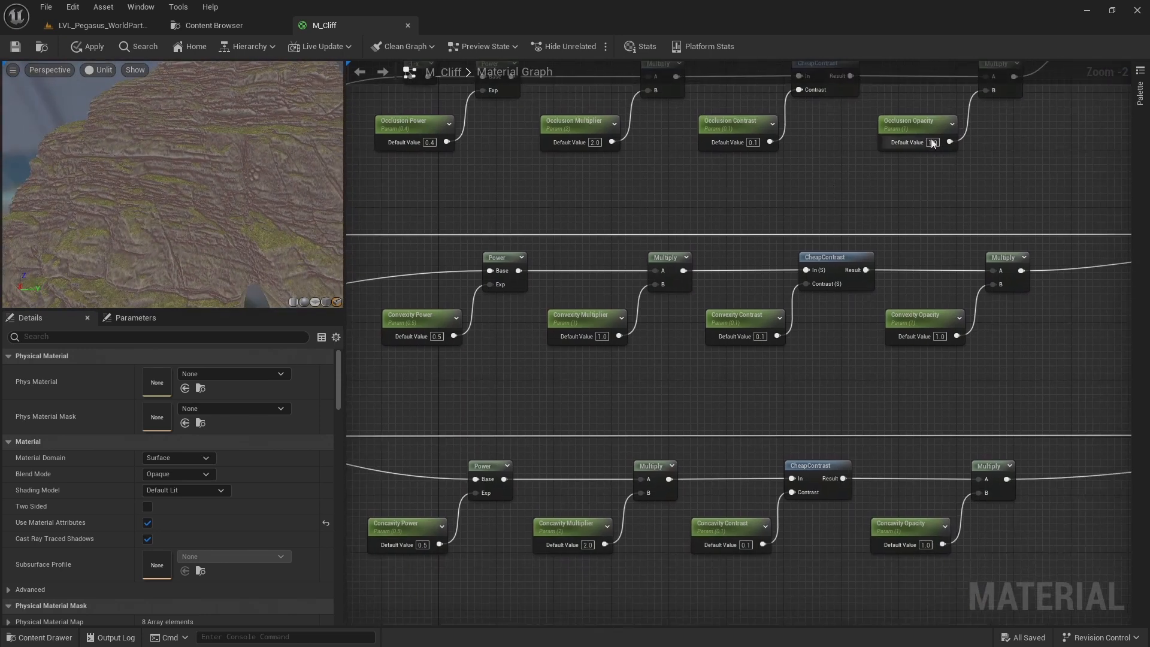
pyautogui.click(935, 145)
pyautogui.write('0.5')
pyautogui.press('Return')
# Try a Concavity Opacity default value of 0.5, and settle on 0.6
pyautogui.moveTo(947, 469); pyautogui.dragTo(894, 259, button='right')
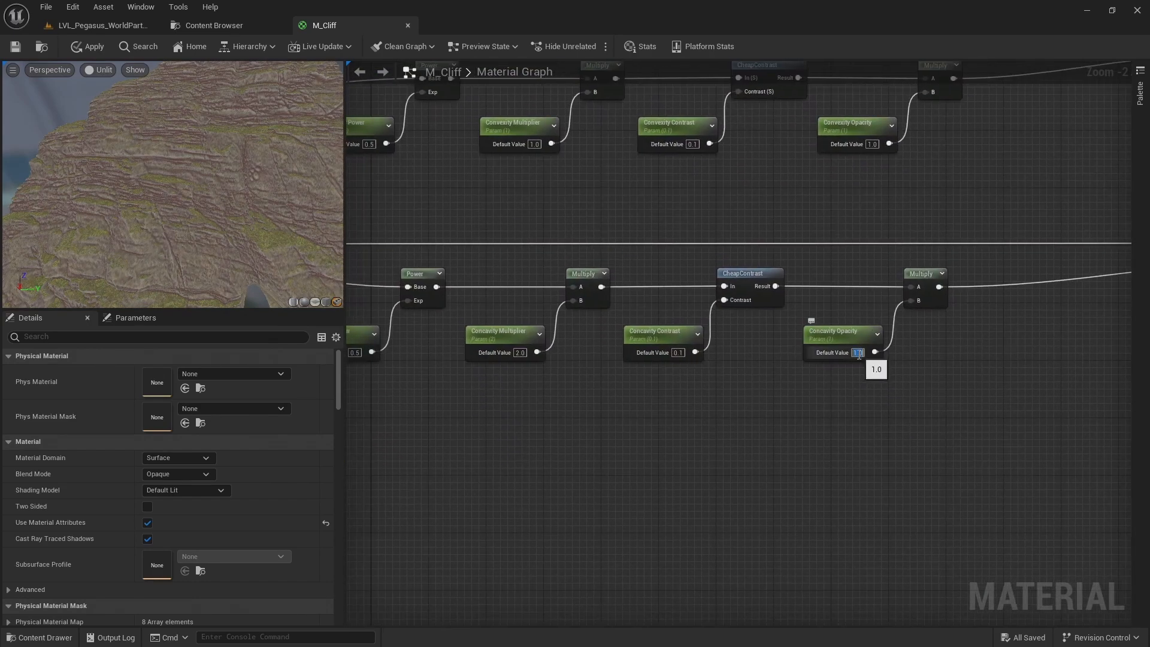
pyautogui.write('0.5')
pyautogui.press('Return')
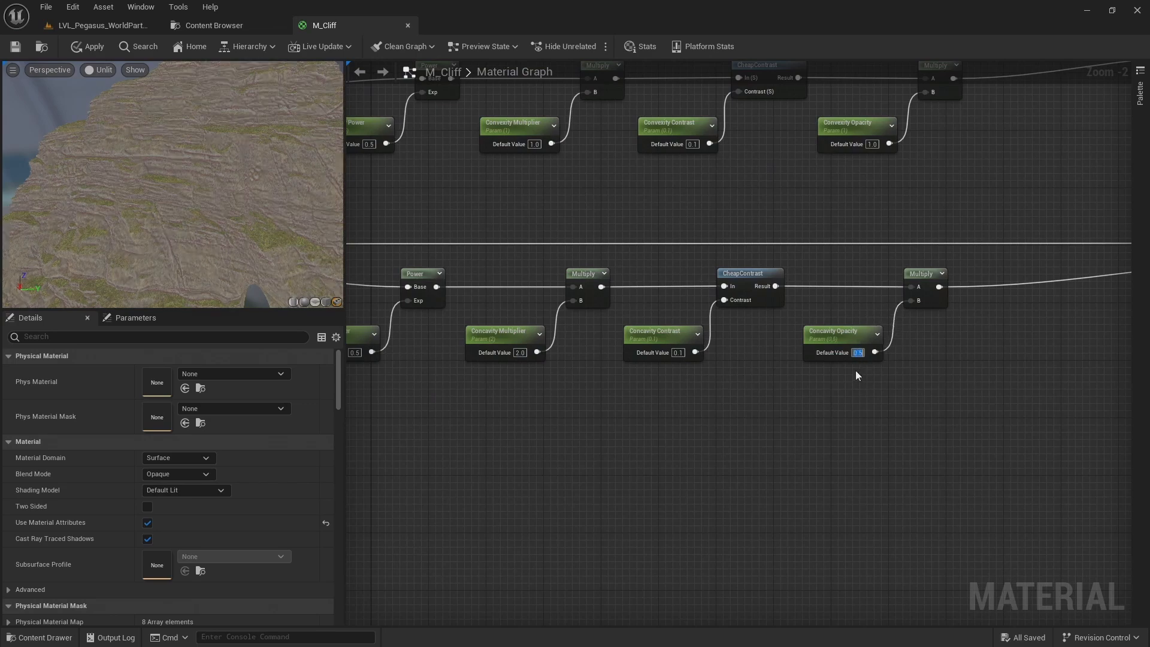
pyautogui.write('0.6')
pyautogui.press('Return')
# Save the M_Cliff material, applying the three tunable masks to its use in the world
pyautogui.moveTo(836, 194); pyautogui.dragTo(849, 307, button='right')
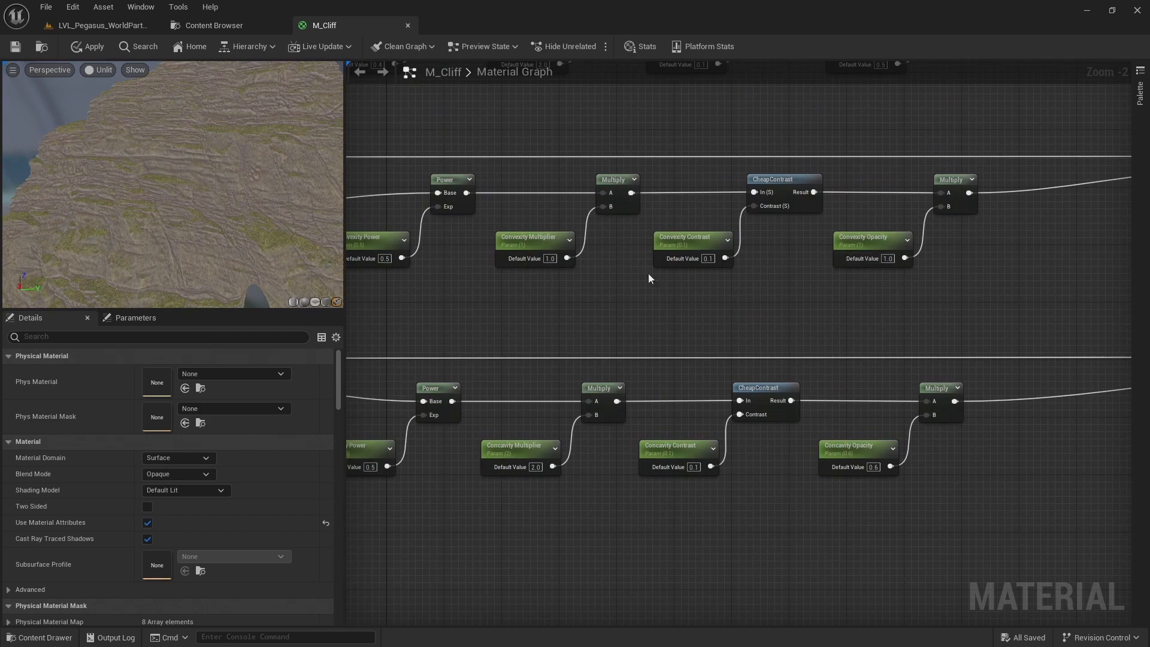
pyautogui.scroll(-3, 743, 250)
pyautogui.moveTo(720, 269); pyautogui.dragTo(712, 277, button='right')
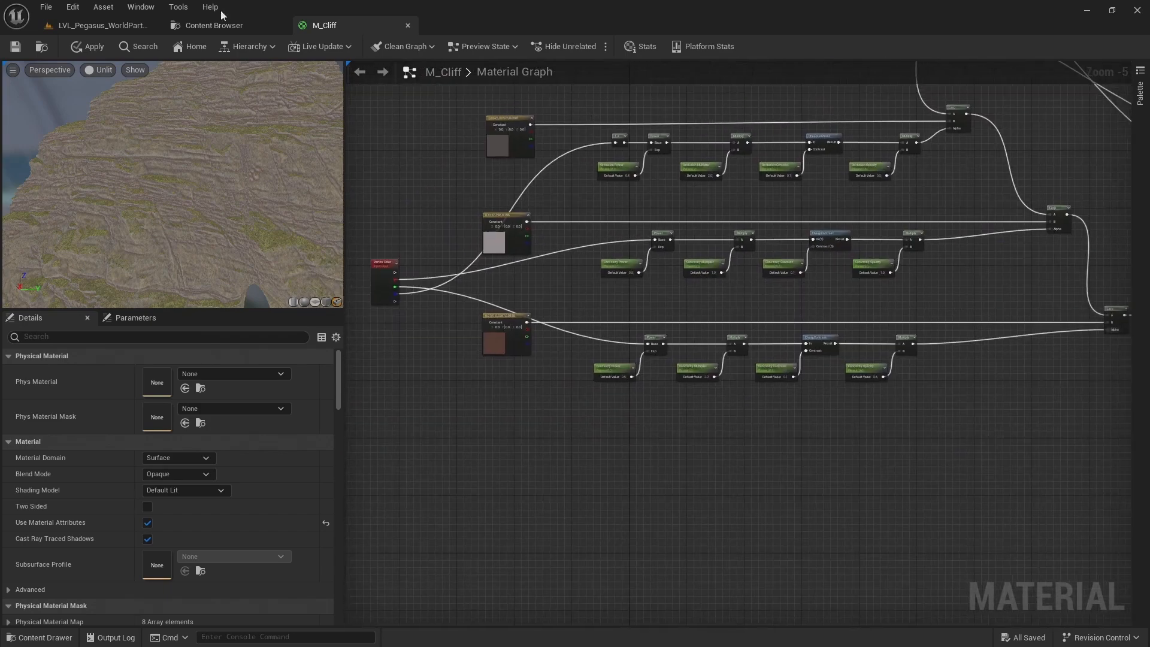
pyautogui.click(16, 47)
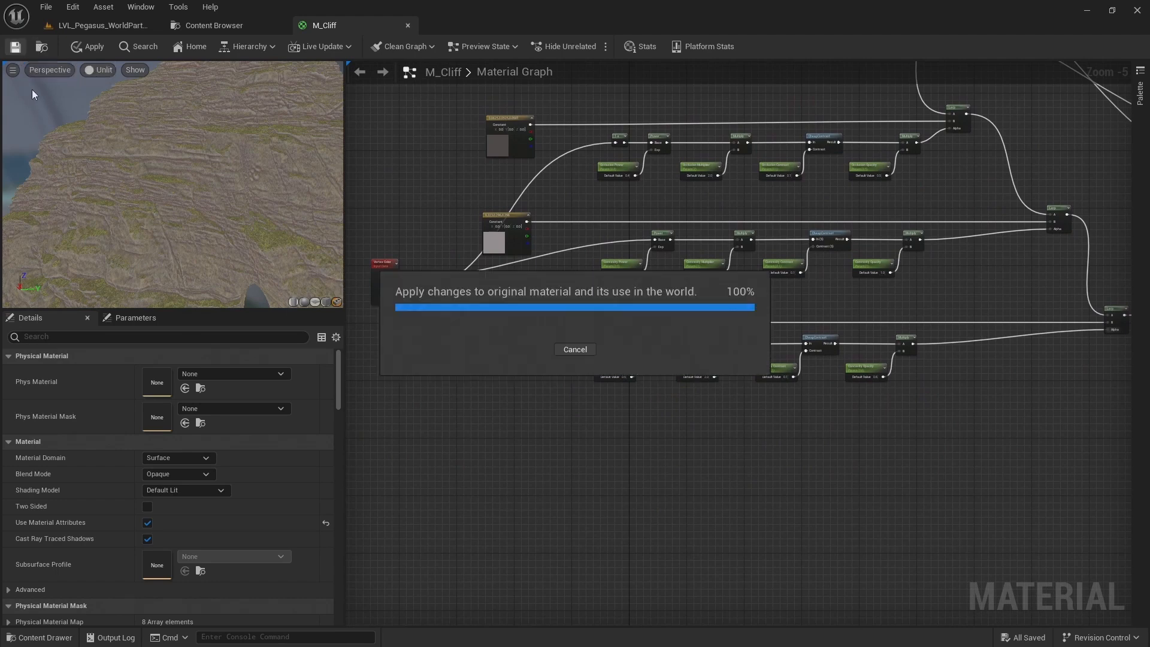
# Switch to the Pegasus world level and fly around the mountain to examine the updated cliff material
pyautogui.click(102, 26)
pyautogui.moveTo(404, 344); pyautogui.dragTo(365, 360, button='right')
pyautogui.press('s')
pyautogui.scroll(2, 404, 344)
pyautogui.press('w')
pyautogui.press('s')
pyautogui.press('s')
pyautogui.moveTo(409, 309); pyautogui.dragTo(411, 251, button='right')
pyautogui.press('Escape')
pyautogui.press('s')
pyautogui.press('e')
pyautogui.press('q')
pyautogui.press('s')
pyautogui.press('d')
pyautogui.press('w')
pyautogui.press('w')
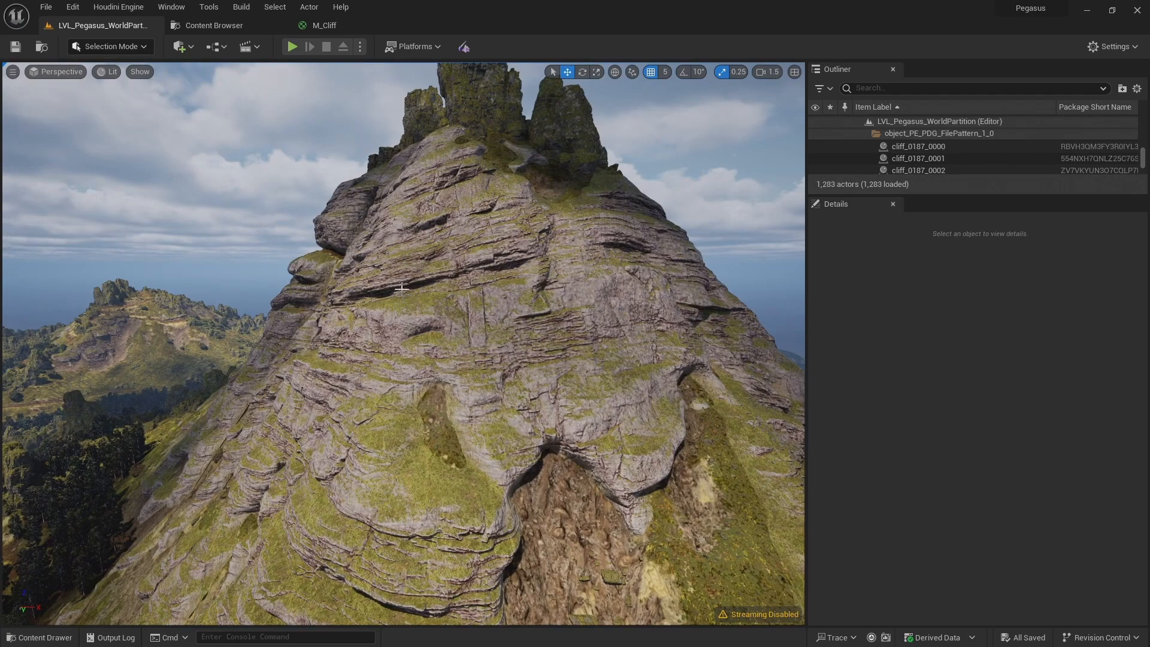
pyautogui.press('w')
pyautogui.moveTo(416, 298)
pyautogui.mouseDown(button='right')
pyautogui.moveTo(429, 291)
pyautogui.moveTo(408, 299)
pyautogui.mouseUp(button='right')
pyautogui.press('a')
pyautogui.press('d')
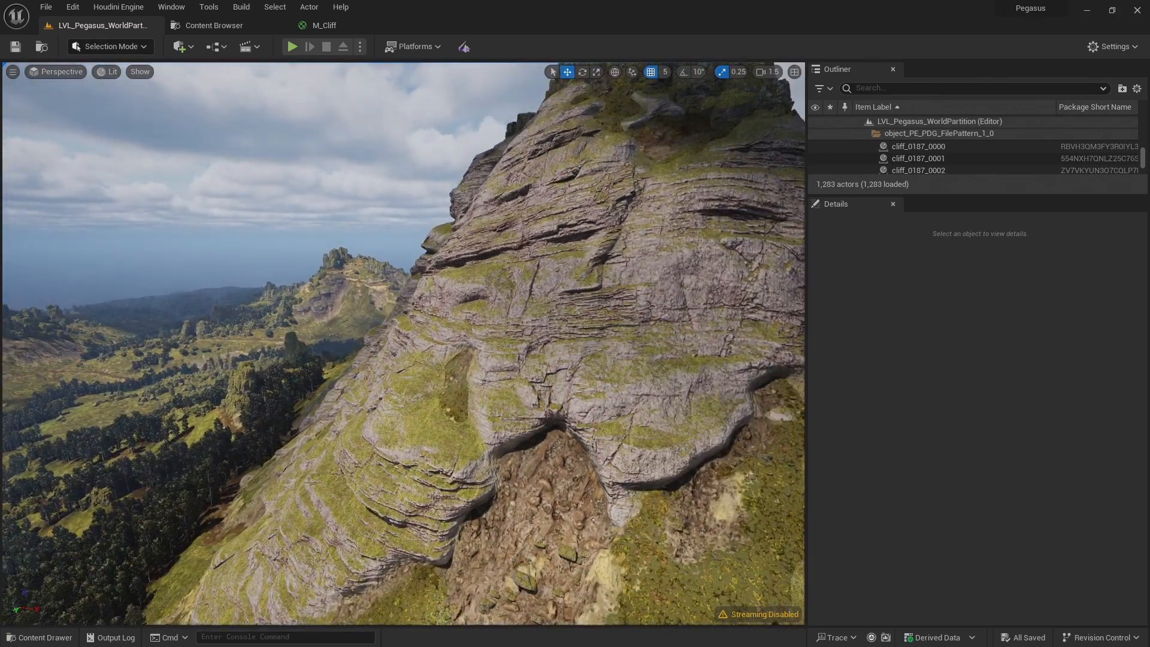
# Return to M_Cliff, enlarge the area below the preview and review how the material's parameters are grouped
pyautogui.click(318, 26)
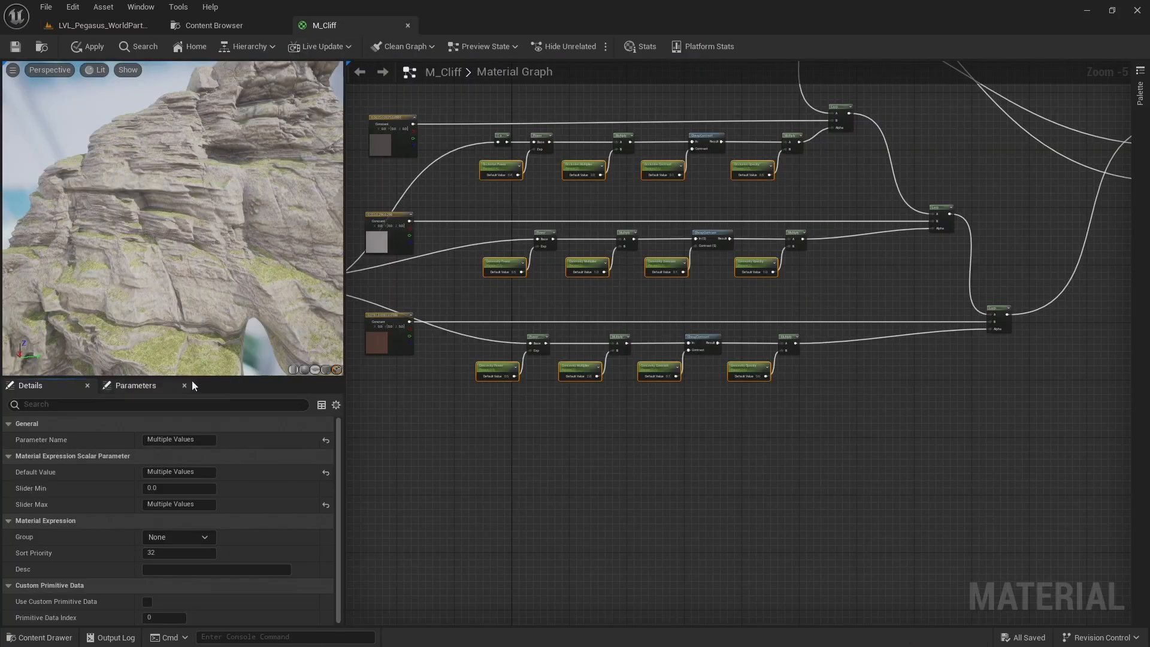
pyautogui.moveTo(206, 379); pyautogui.dragTo(240, 103)
pyautogui.click(131, 108)
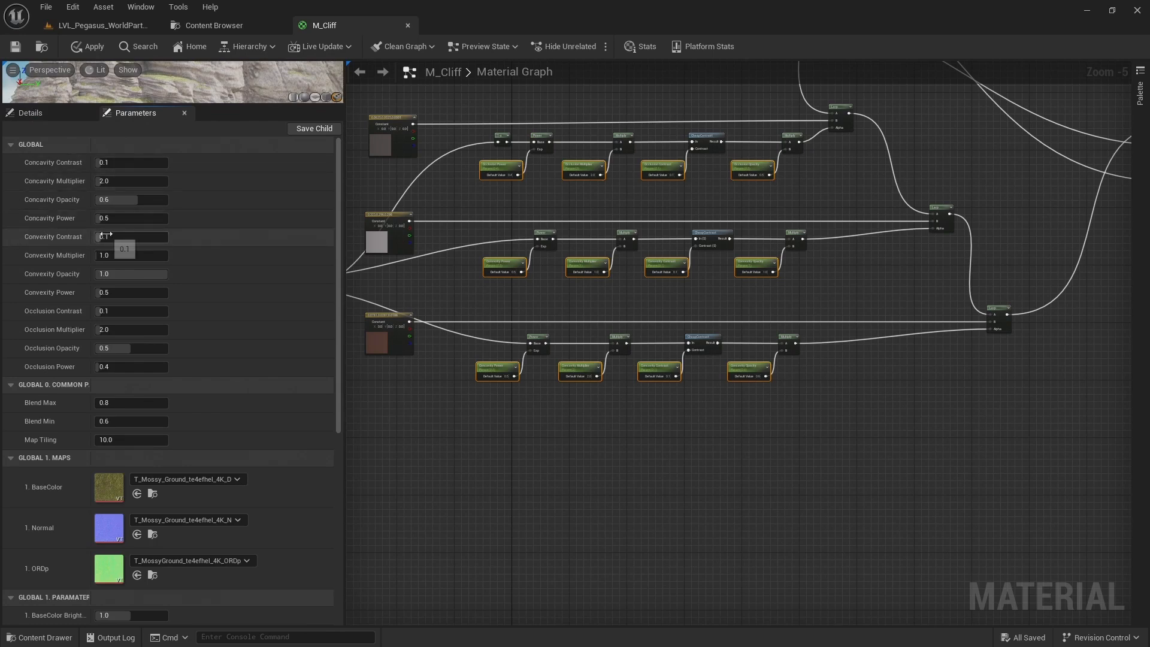
# Assign the four occlusion parameters to the group "3. Occlusion"
pyautogui.click(443, 191)
pyautogui.moveTo(467, 194); pyautogui.dragTo(769, 172)
pyautogui.scroll(2, 720, 188)
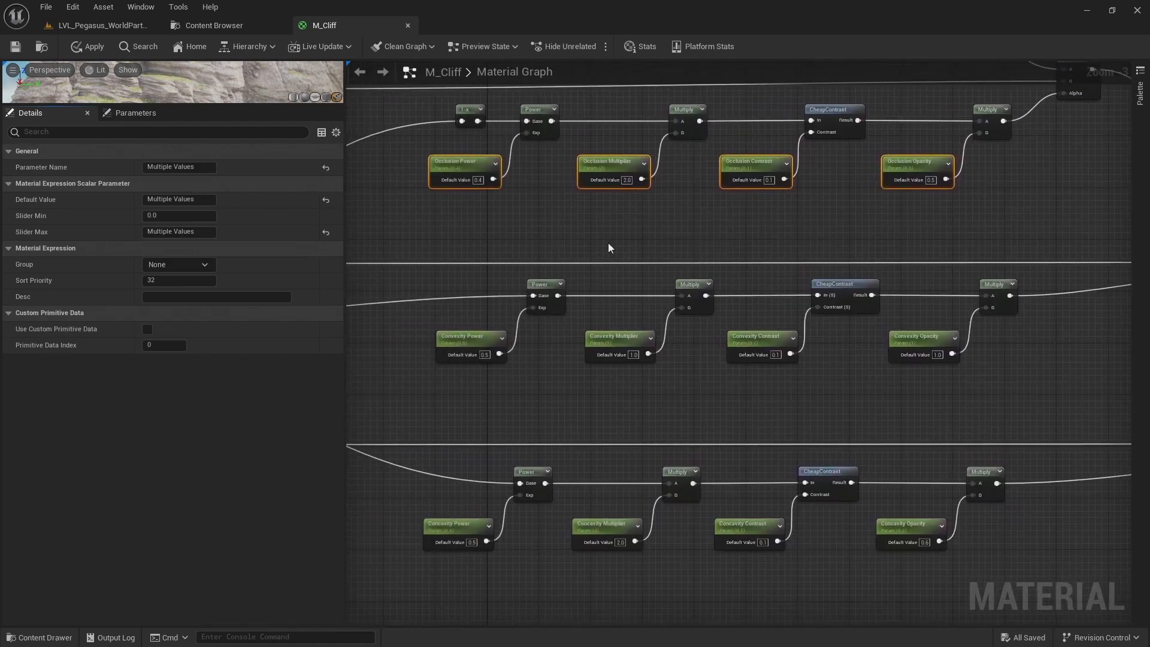
pyautogui.moveTo(398, 171); pyautogui.dragTo(992, 202)
pyautogui.click(167, 265)
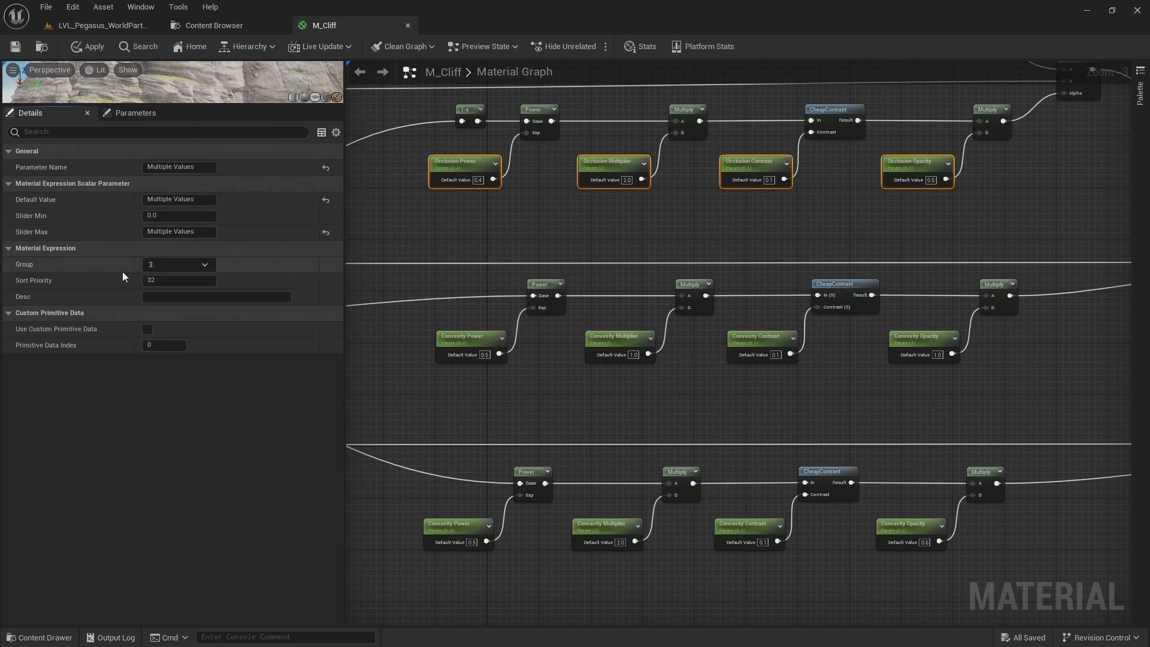
pyautogui.write('3. Occlusion')
# Assign the four convexity parameters to the group "3. Convexity"
pyautogui.moveTo(396, 344); pyautogui.dragTo(984, 414)
pyautogui.click(166, 264)
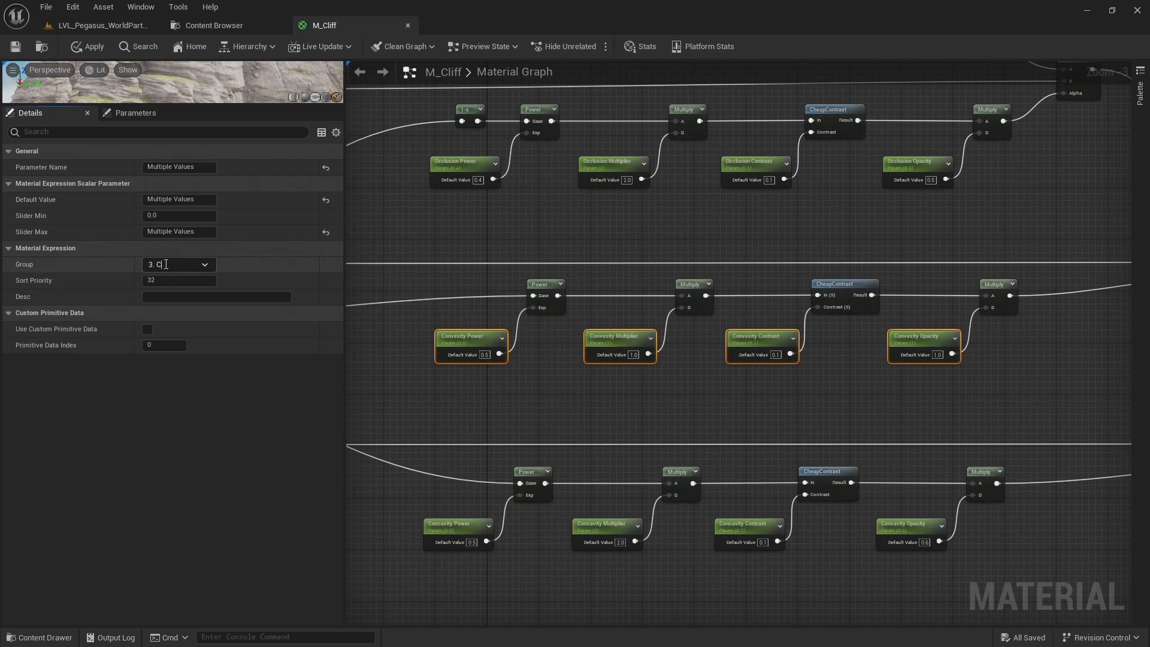
pyautogui.write('3. Convexity')
pyautogui.press('Return')
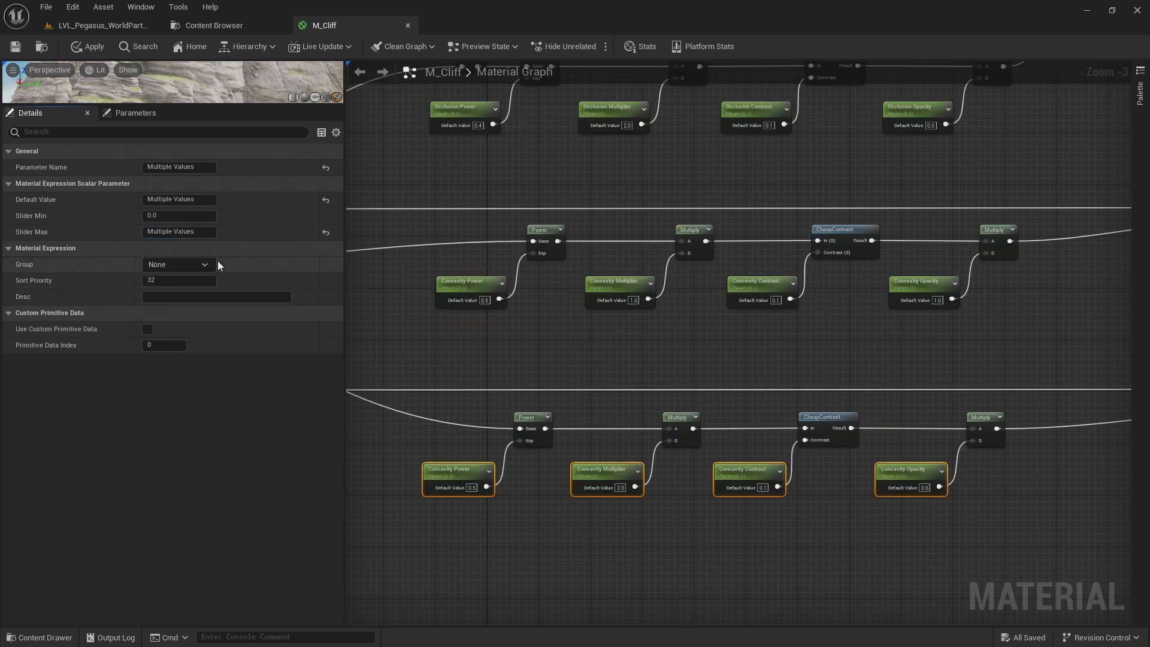
# Assign the four concavity parameters to the group "3. Concavity"
pyautogui.click(177, 264)
pyautogui.click(177, 265)
pyautogui.write('3. Concavity')
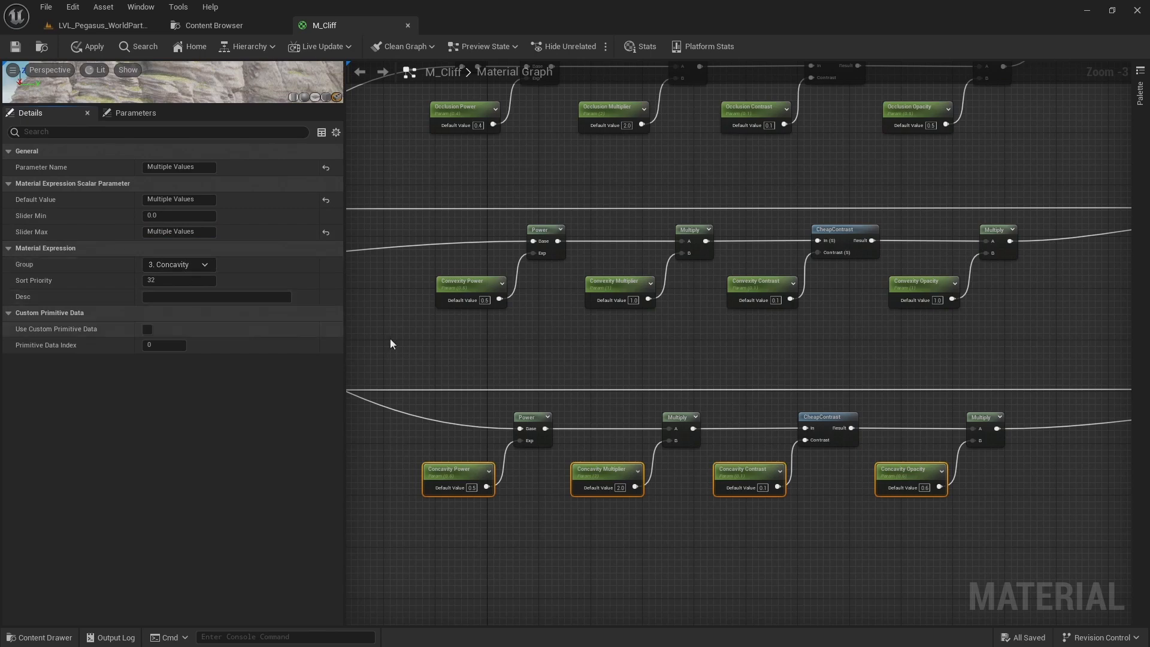
# Review the concavity, convexity and occlusion groups in the material's parameter list
pyautogui.click(362, 339)
pyautogui.click(116, 111)
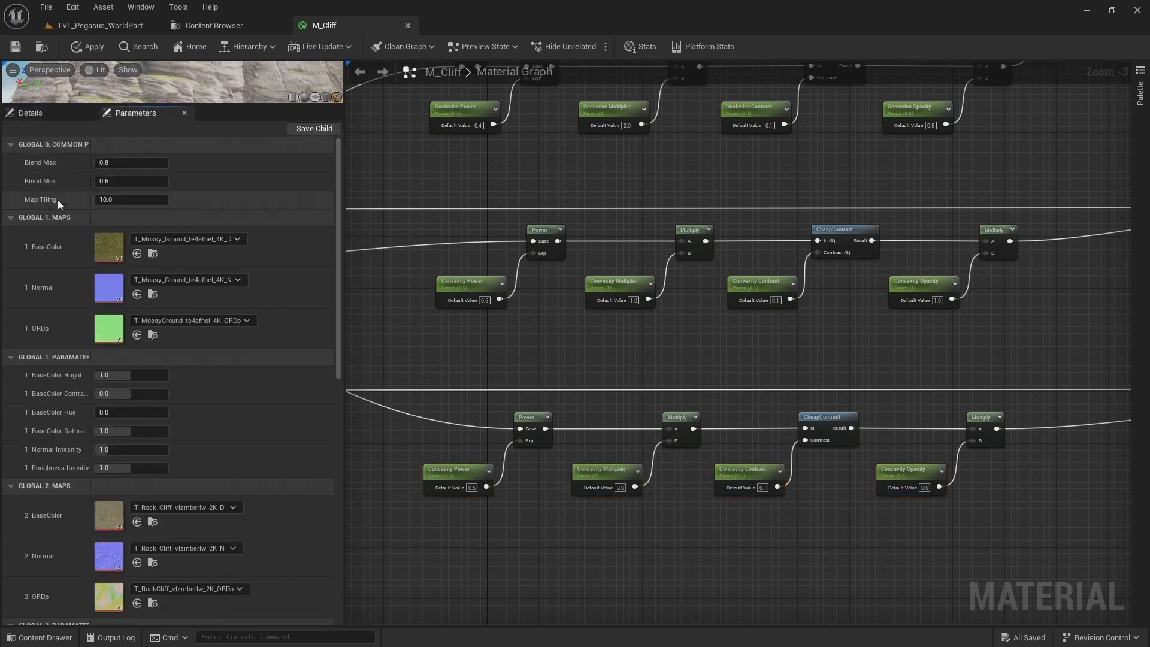
pyautogui.scroll(-3, 64, 225)
pyautogui.scroll(-10, 63, 225)
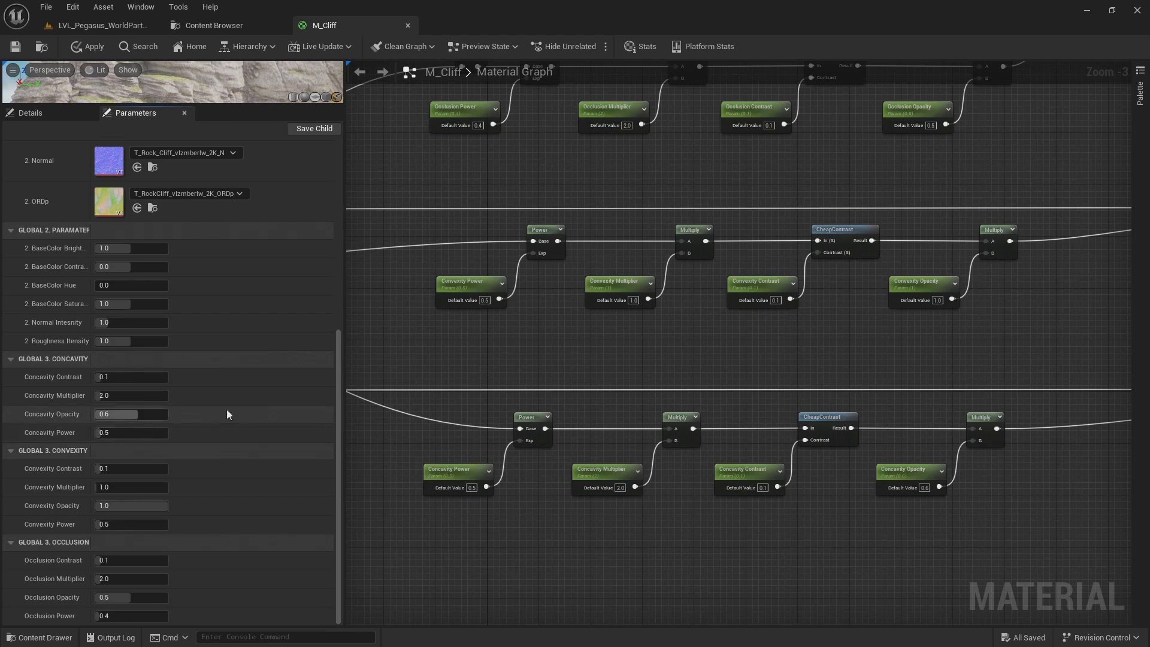
# Convert the three constant colour nodes feeding the occlusion, convexity and concavity blends into parameters
pyautogui.moveTo(415, 316); pyautogui.dragTo(767, 351, button='right')
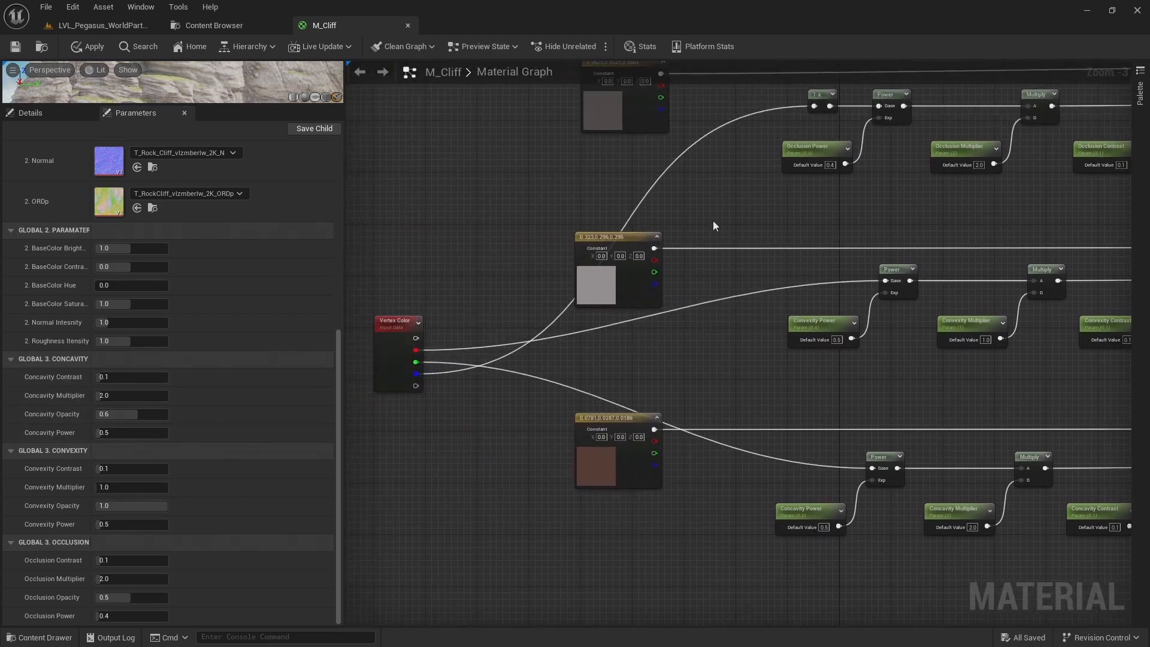
pyautogui.moveTo(713, 236); pyautogui.dragTo(736, 303, button='right')
pyautogui.click(641, 179)
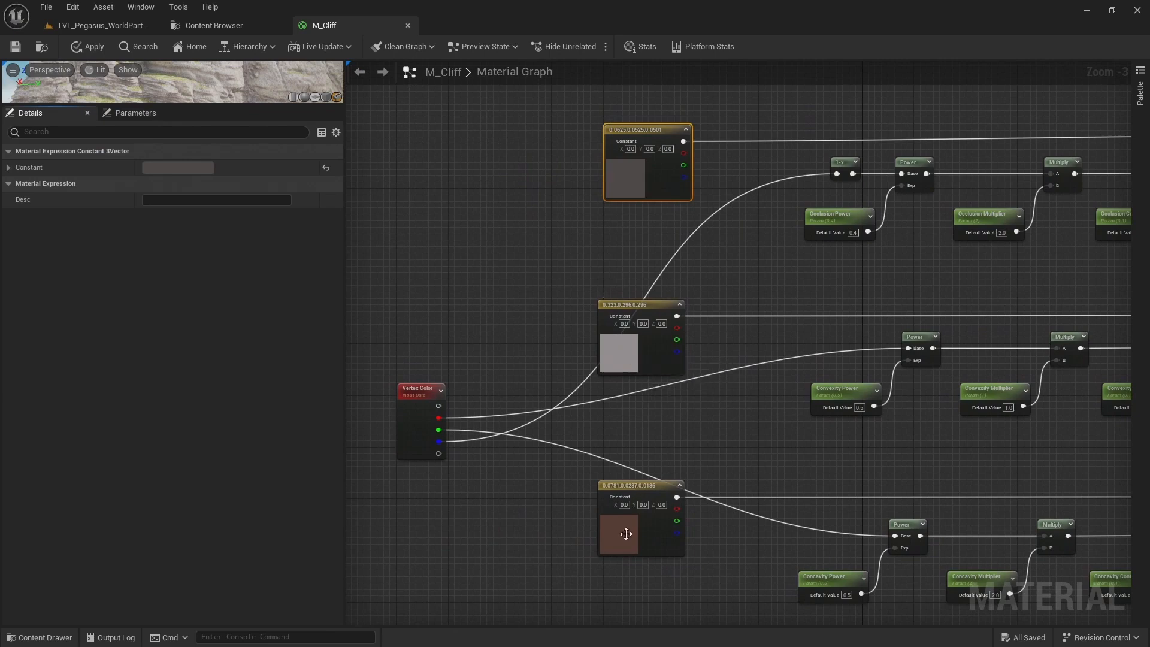
pyautogui.rightClick(634, 182)
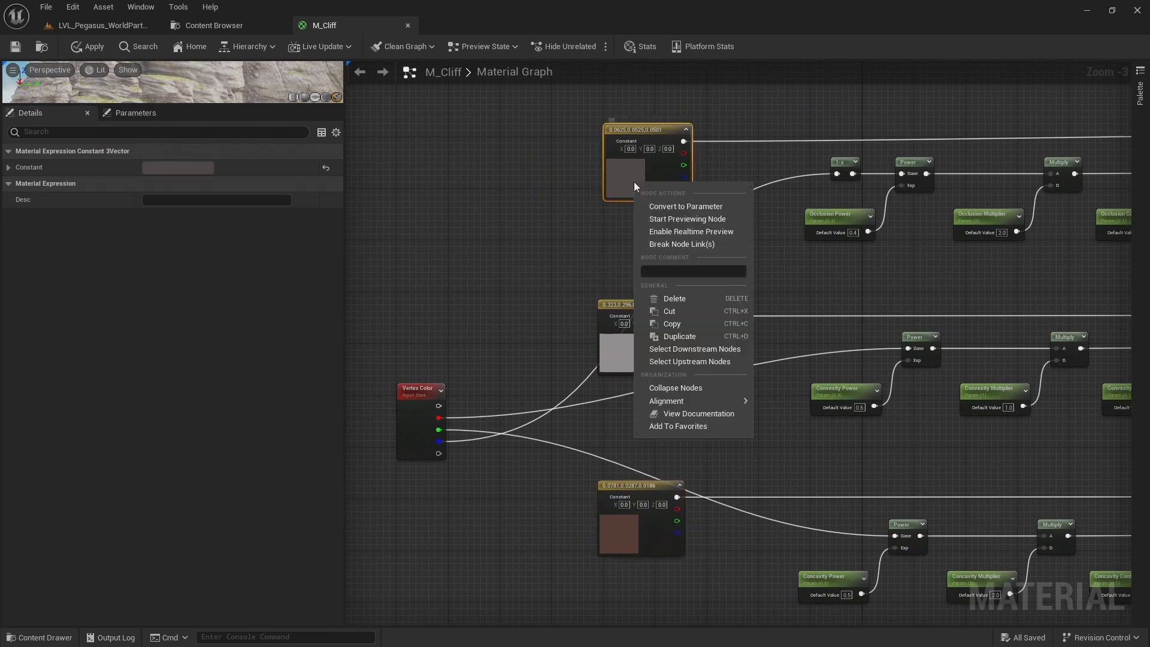
pyautogui.click(673, 205)
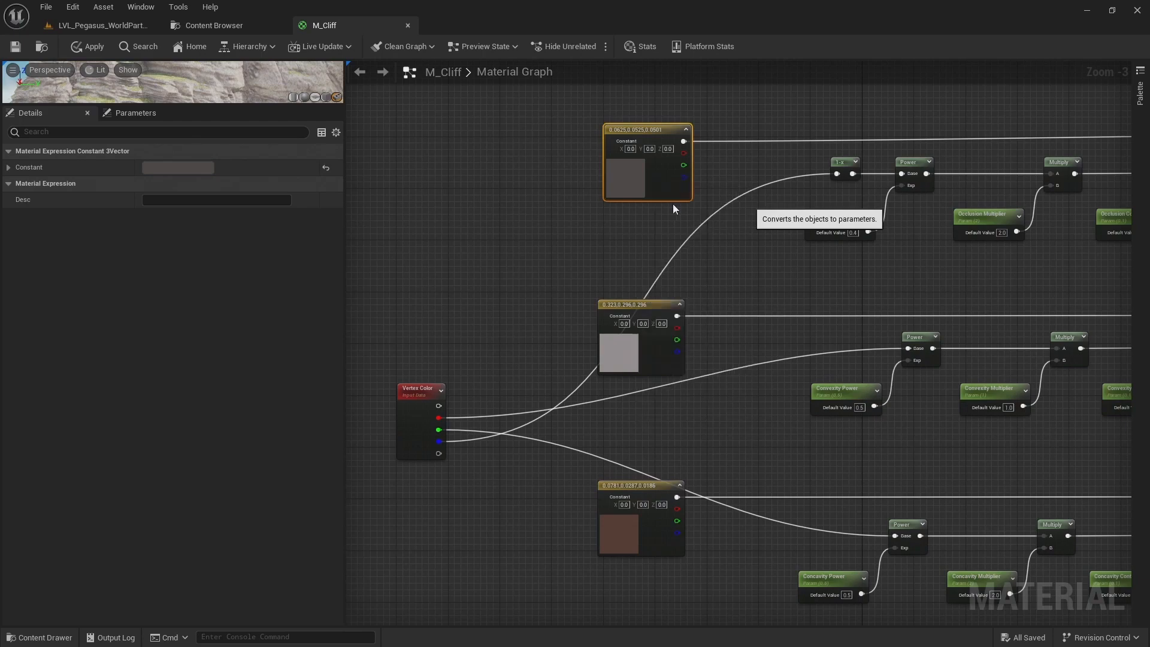
pyautogui.click(627, 353)
pyautogui.rightClick(627, 353)
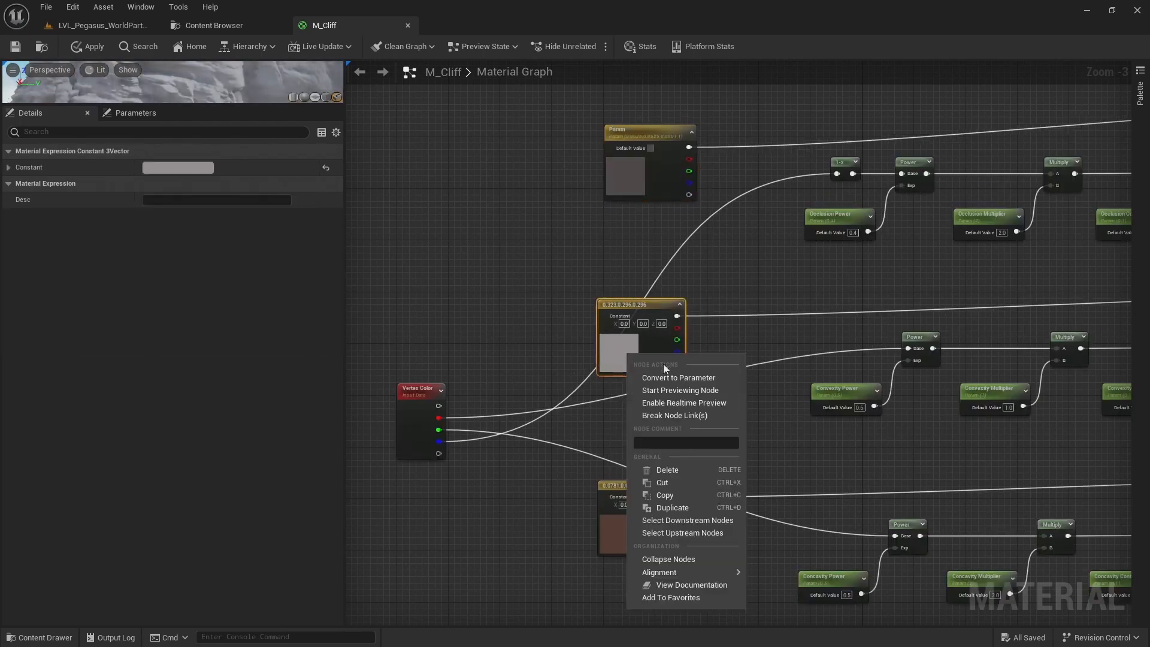
pyautogui.click(665, 377)
pyautogui.rightClick(625, 530)
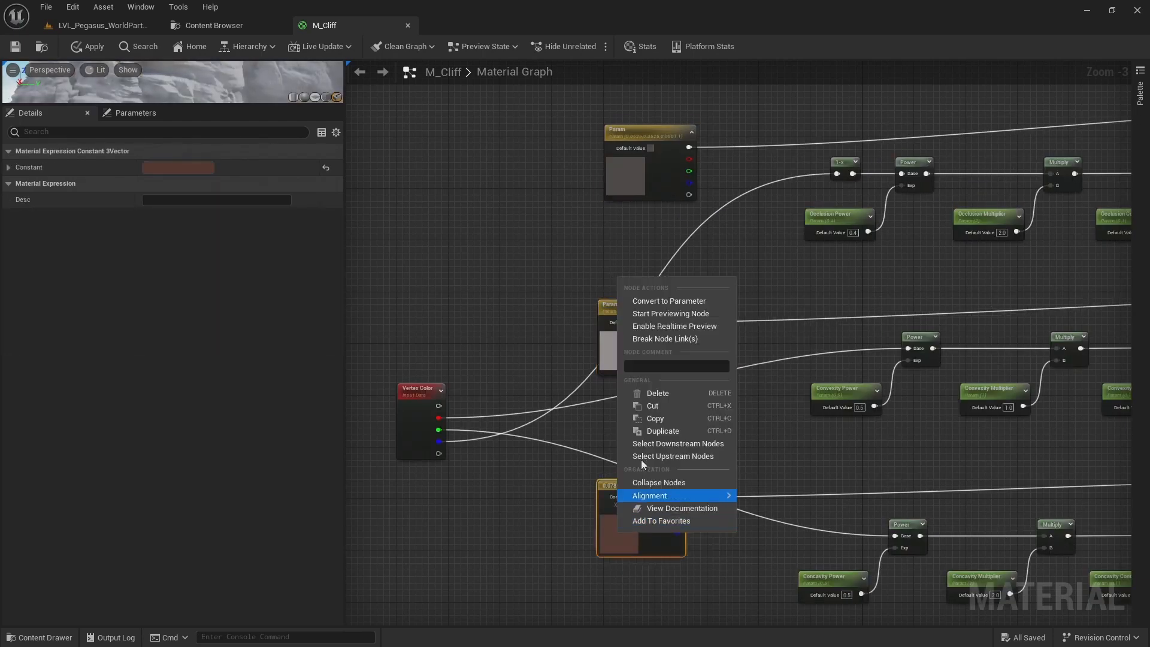
pyautogui.click(668, 301)
# Rename the uppermost colour parameter to "Occlusion Color"
pyautogui.click(647, 172)
pyautogui.click(174, 167)
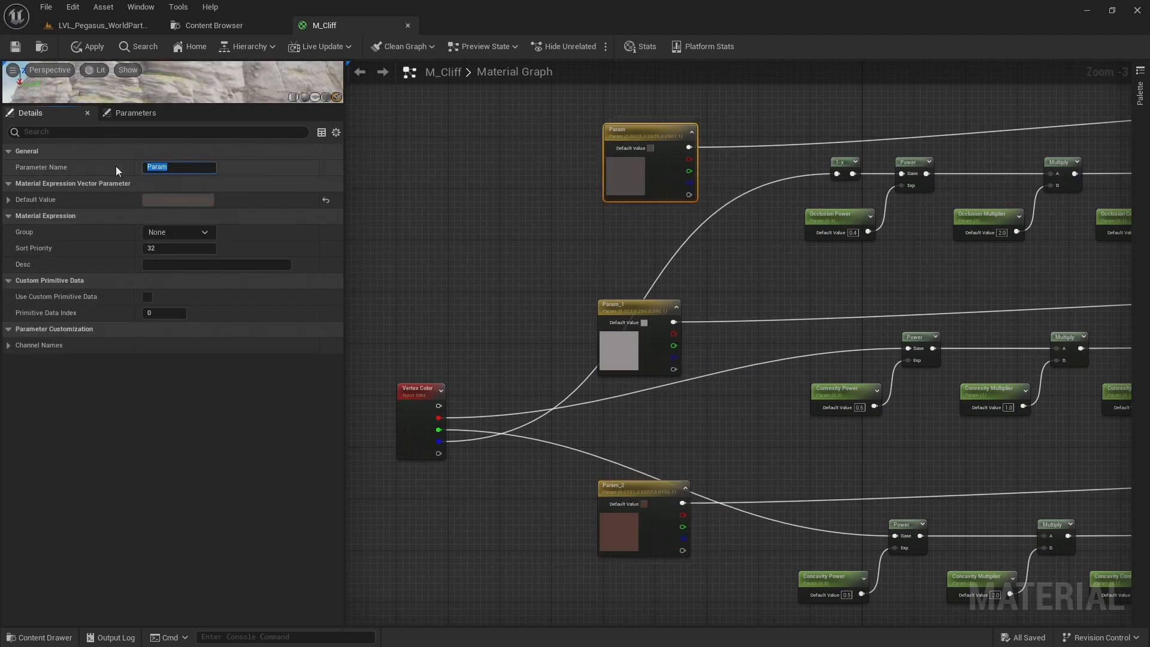
pyautogui.write('Occlus')
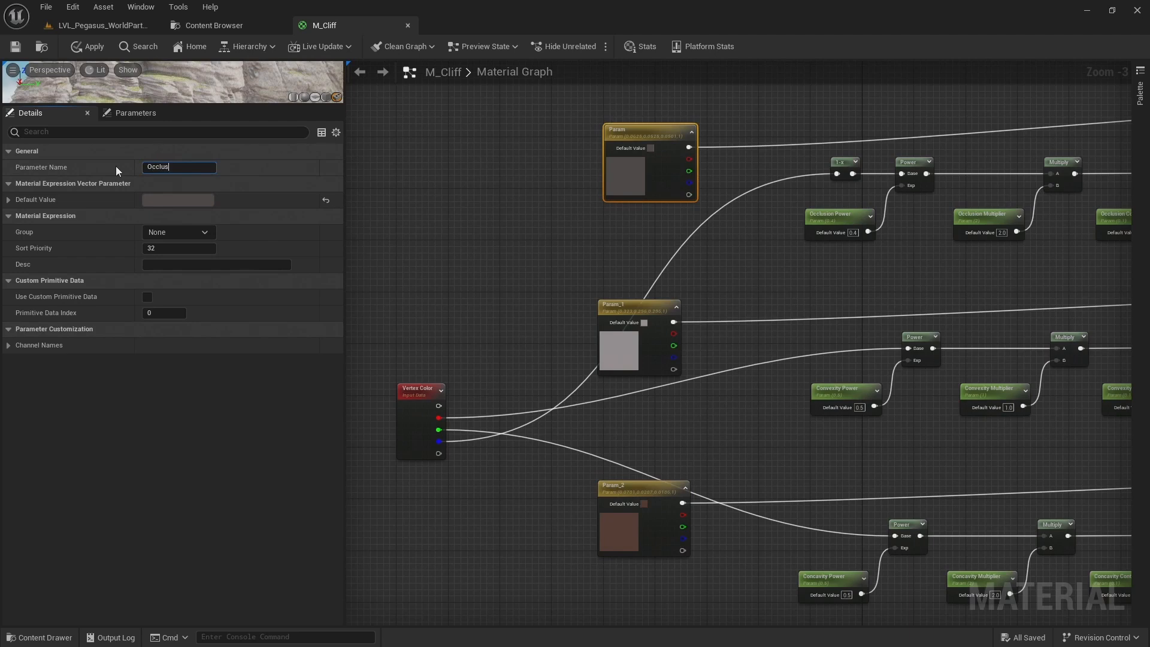
pyautogui.write('ion Color')
pyautogui.press('Return')
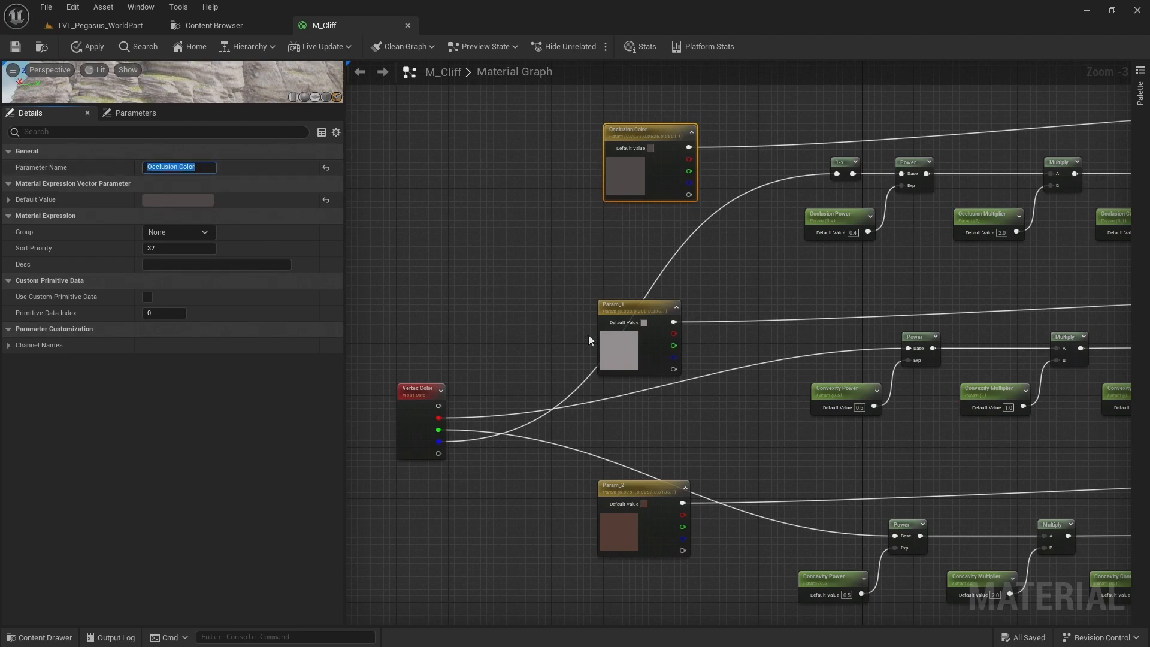
# Rename the middle colour parameter, with the light grey swatch, to "Convexity Color"
pyautogui.click(618, 358)
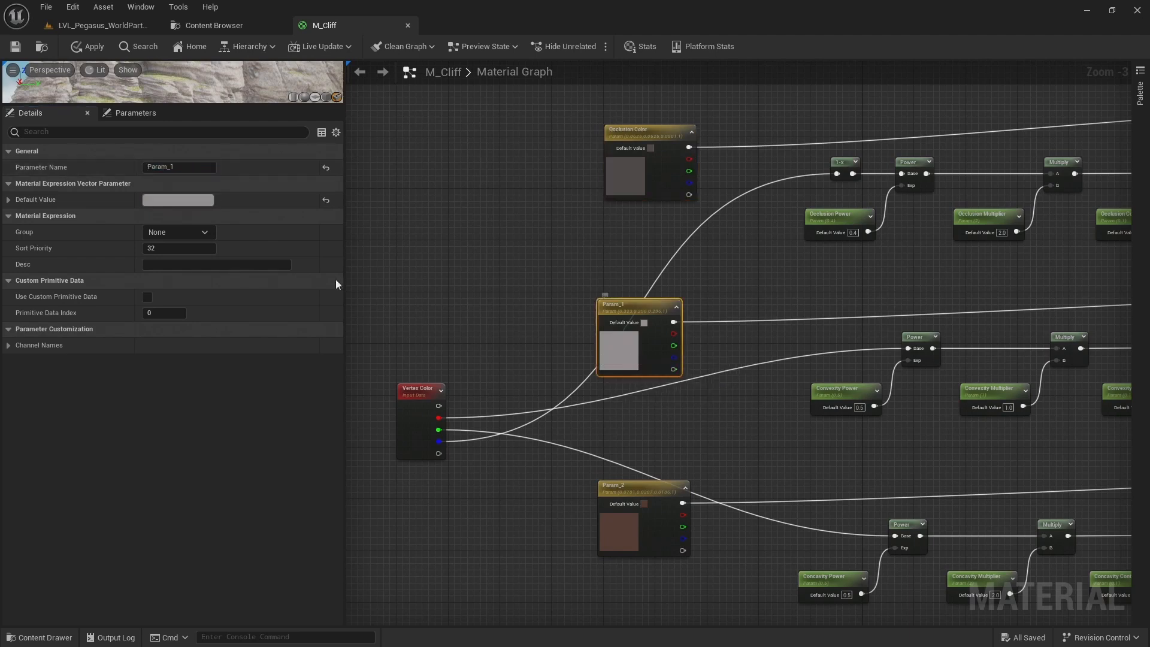
pyautogui.click(182, 170)
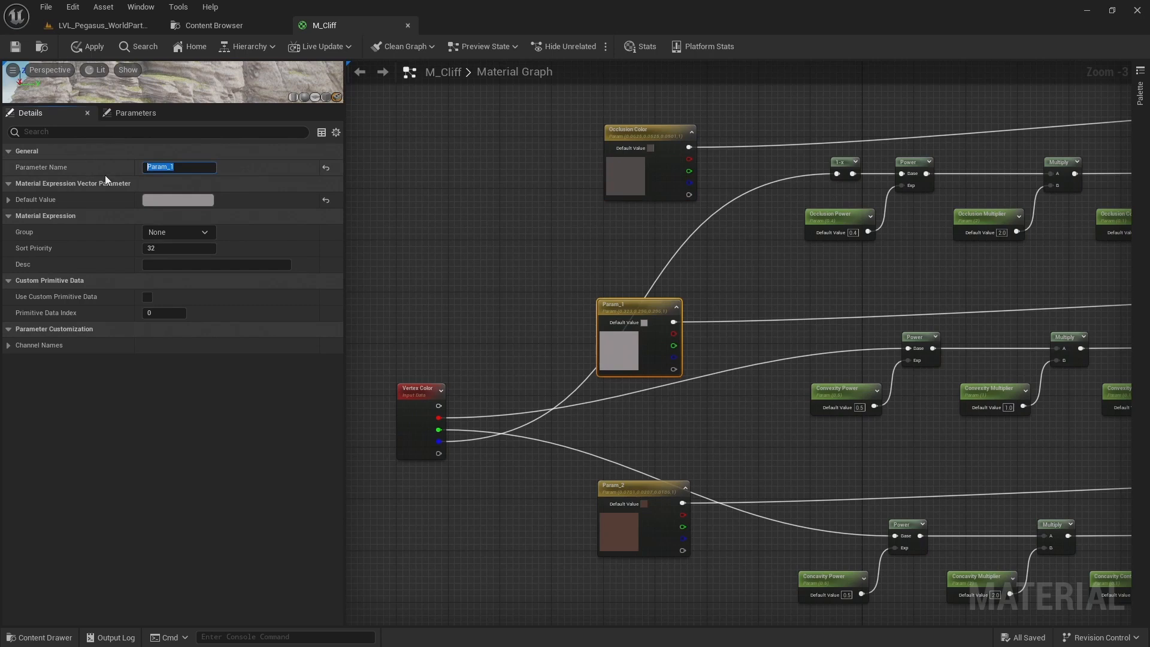
pyautogui.write('Convexity Color')
pyautogui.press('Return')
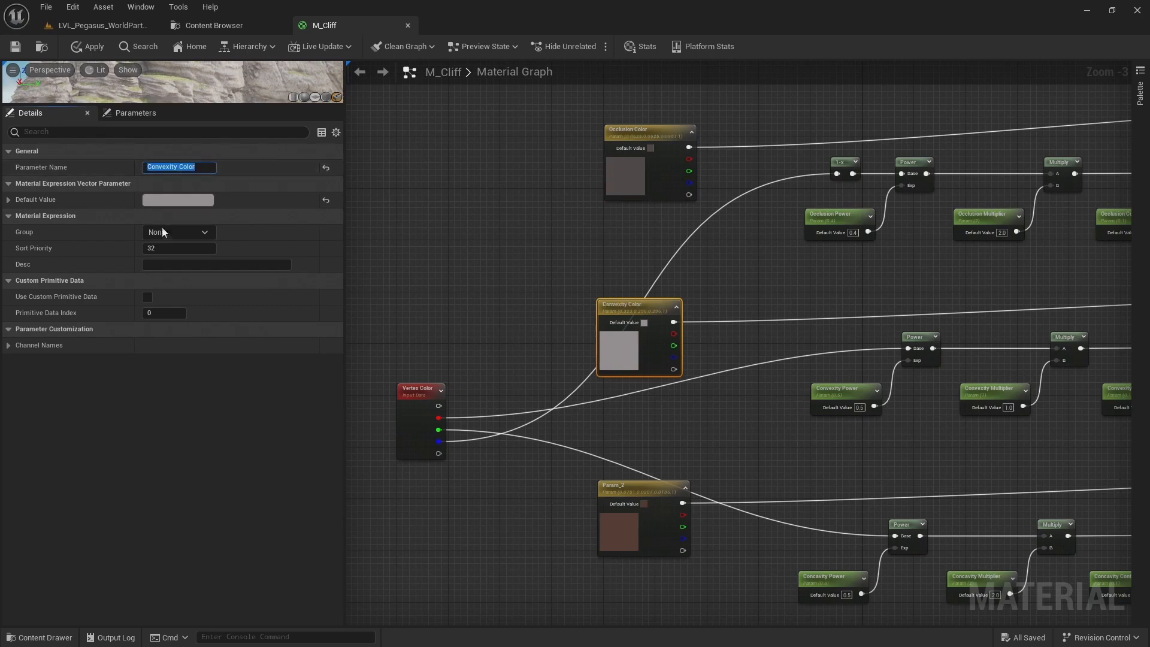
# Rename the lowest colour parameter, with the reddish-brown swatch, to "Concavity Color"
pyautogui.click(642, 529)
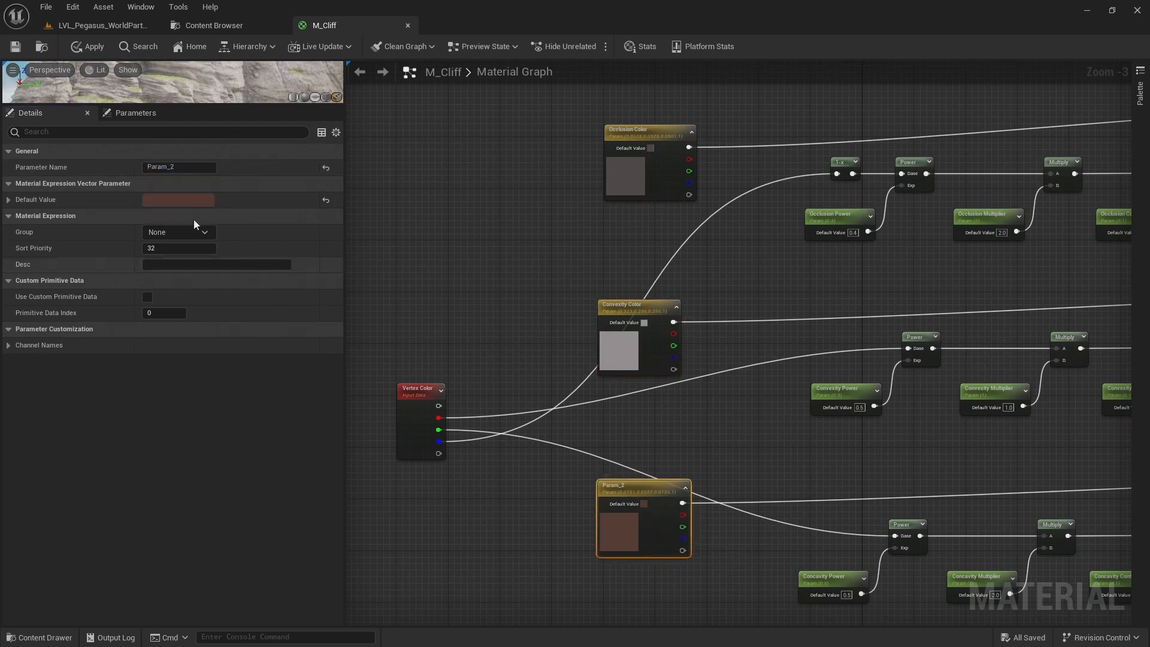
pyautogui.click(178, 167)
pyautogui.write('C')
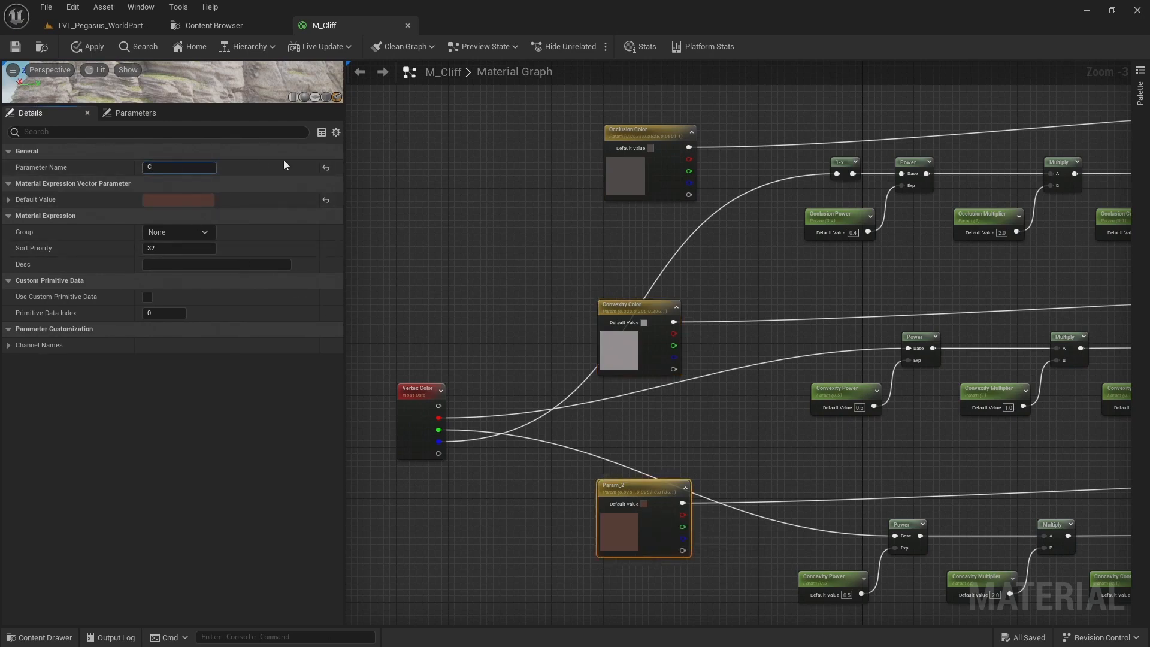
pyautogui.write('oncavity Color')
pyautogui.press('Return')
# Assign the Occlusion, Convexity and Concavity Color parameters together to a group named "3. Color"
pyautogui.click(555, 116)
pyautogui.moveTo(555, 116); pyautogui.dragTo(711, 530)
pyautogui.click(170, 233)
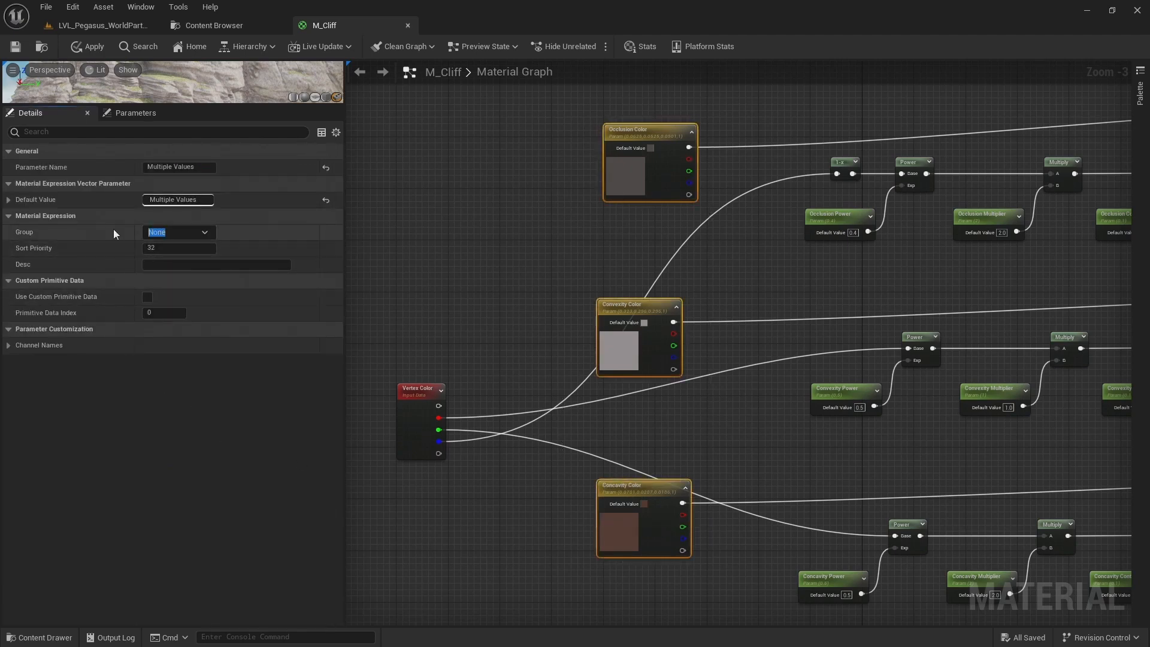
pyautogui.write('3. Color')
pyautogui.press('Return')
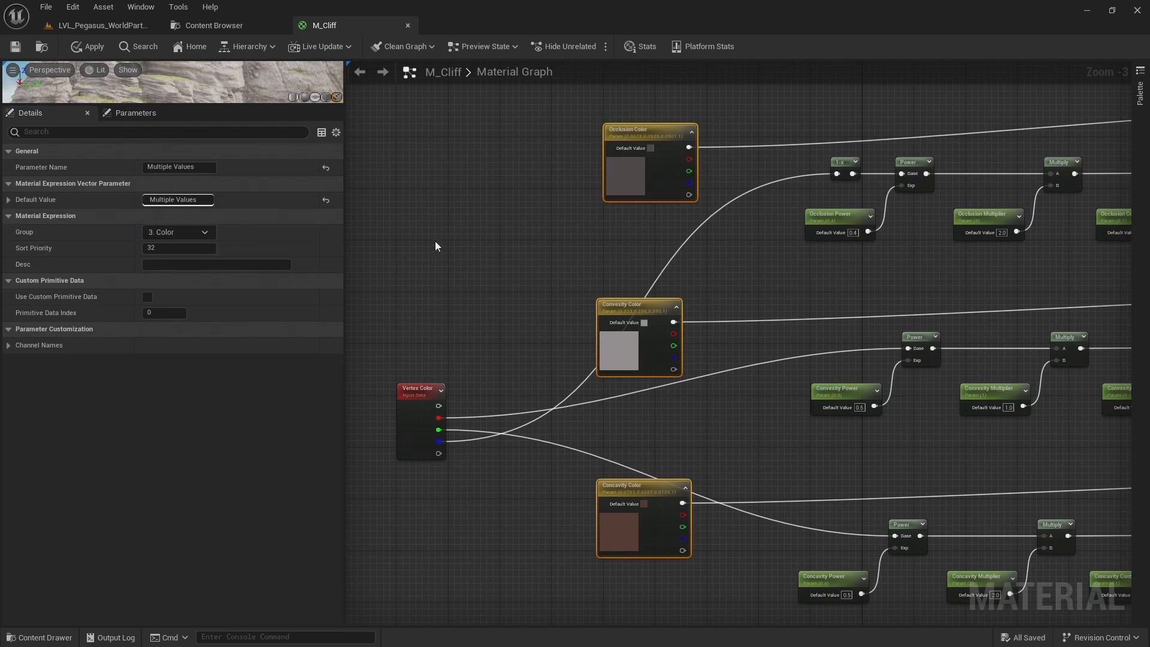
pyautogui.click(435, 246)
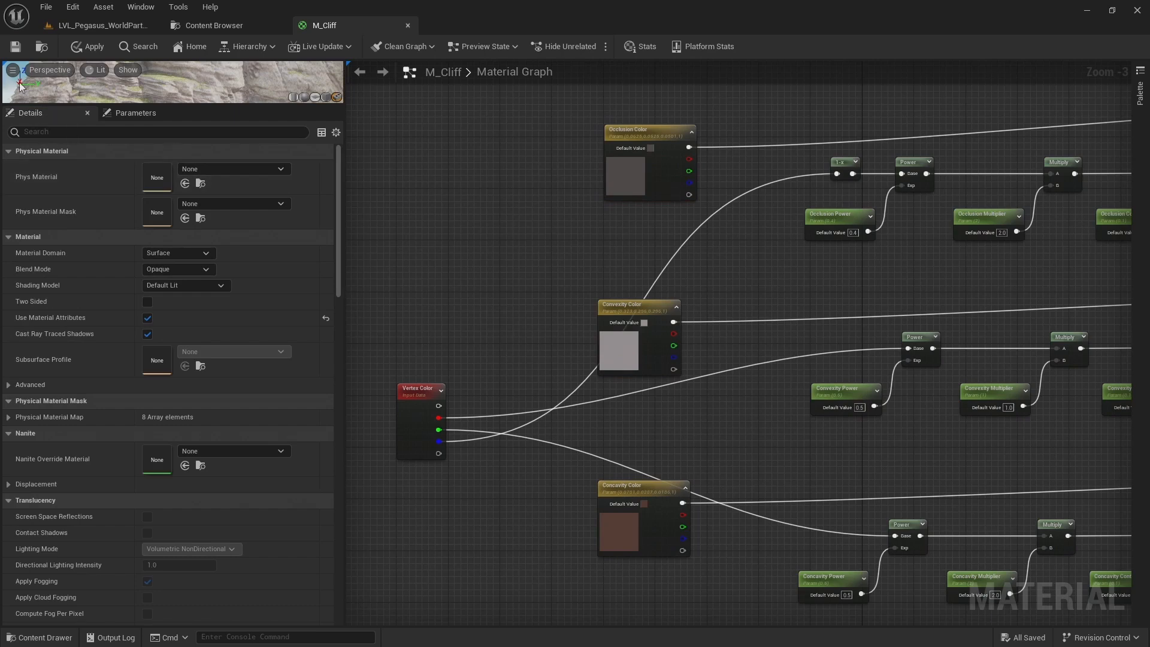
# Save M_Cliff and check its "3. Color" group in the parameter list
pyautogui.click(16, 48)
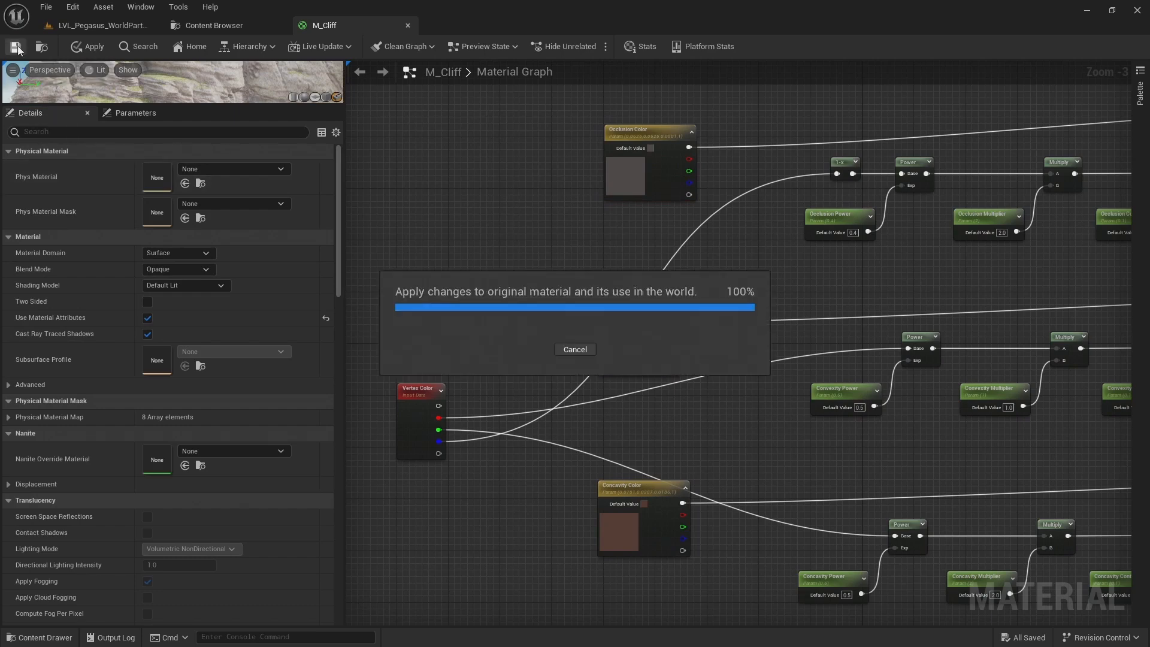
pyautogui.click(135, 114)
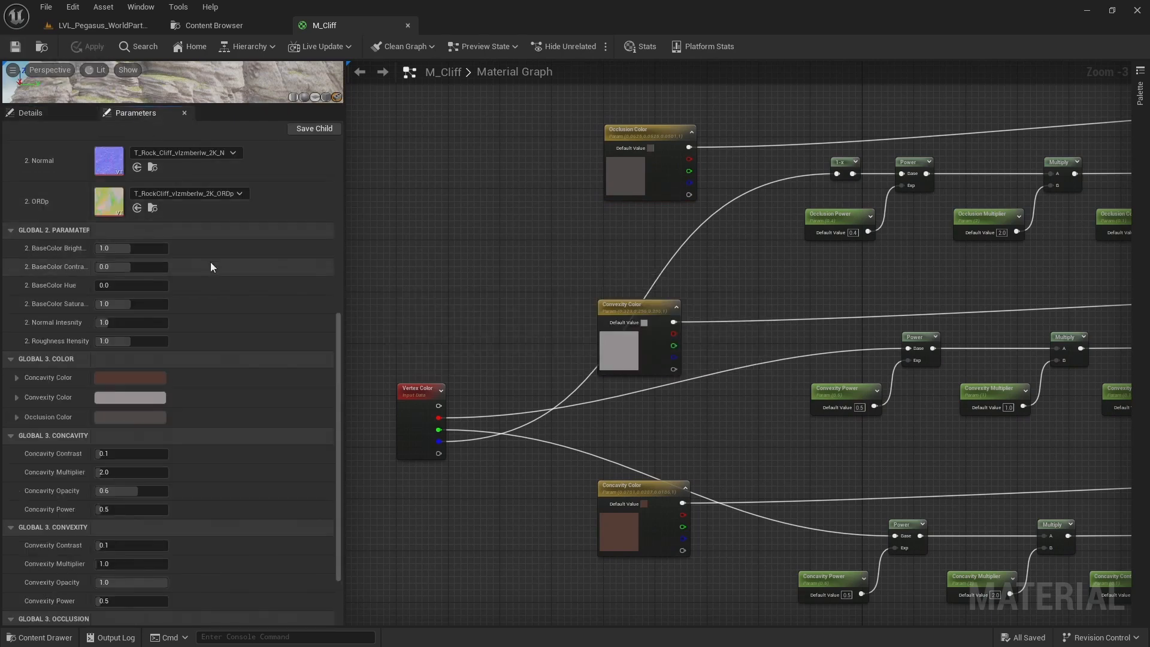
pyautogui.scroll(-3, 211, 263)
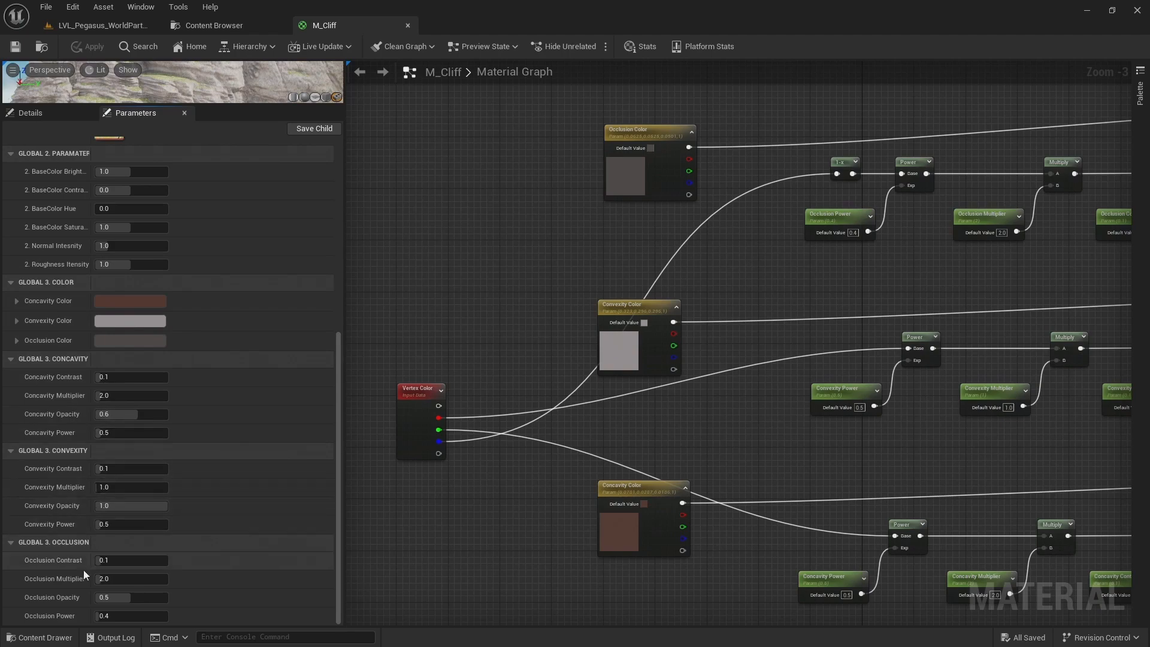
# Open the MI_Cliff material instance from M_Cliff's folder and show its section 3 parameters beside the level viewport
pyautogui.click(45, 48)
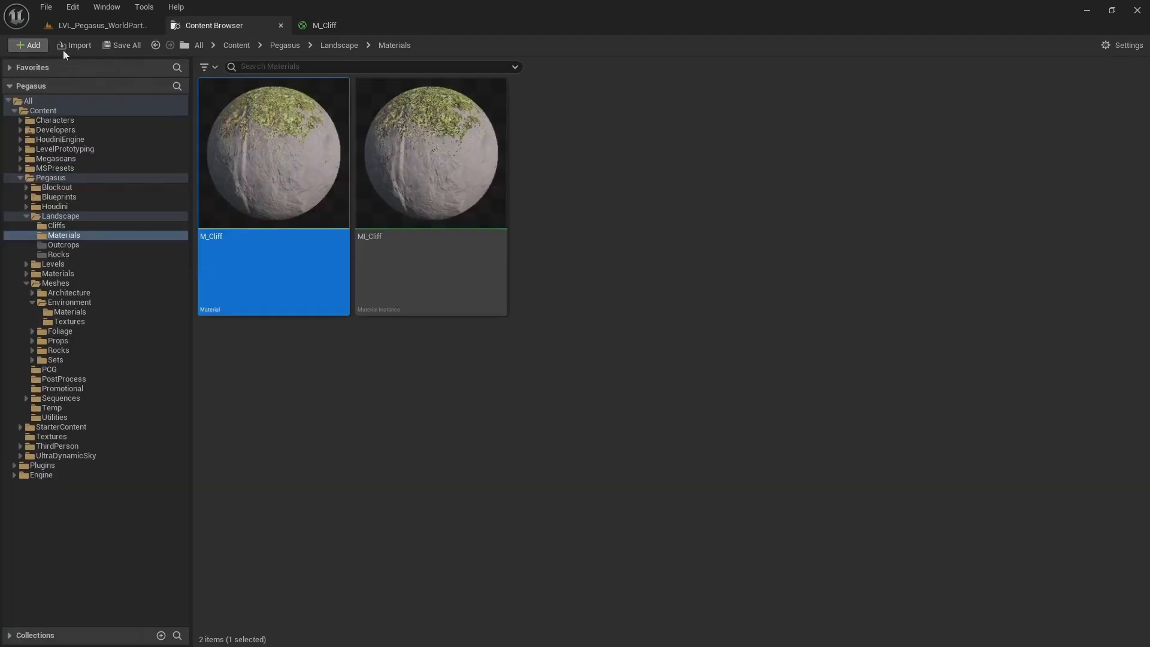
pyautogui.doubleClick(403, 167)
pyautogui.moveTo(578, 338); pyautogui.dragTo(788, 618)
pyautogui.scroll(-10, 857, 382)
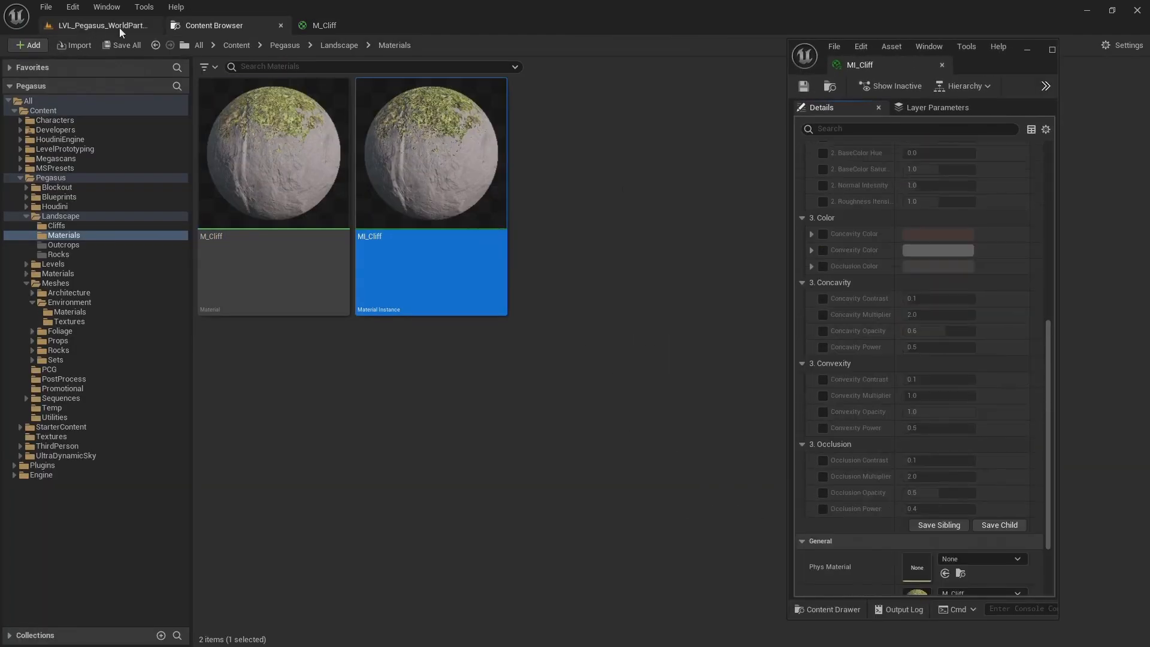
pyautogui.click(99, 25)
# Override the Concavity Multiplier in MI_Cliff, testing 4 and settling on 1
pyautogui.click(823, 315)
pyautogui.click(943, 314)
pyautogui.write('4')
pyautogui.press('Return')
pyautogui.write('1')
pyautogui.press('Return')
# Override the Convexity Power in MI_Cliff, trying 0.1 and 0.4
pyautogui.click(824, 429)
pyautogui.click(941, 429)
pyautogui.write('0.1')
pyautogui.press('Return')
pyautogui.write('0.4')
pyautogui.press('Return')
# Try an overridden Convexity Multiplier of 2 and a Convexity Power of 1, then raise the multiplier to 4.24
pyautogui.click(823, 396)
pyautogui.click(920, 396)
pyautogui.write('2')
pyautogui.press('Return')
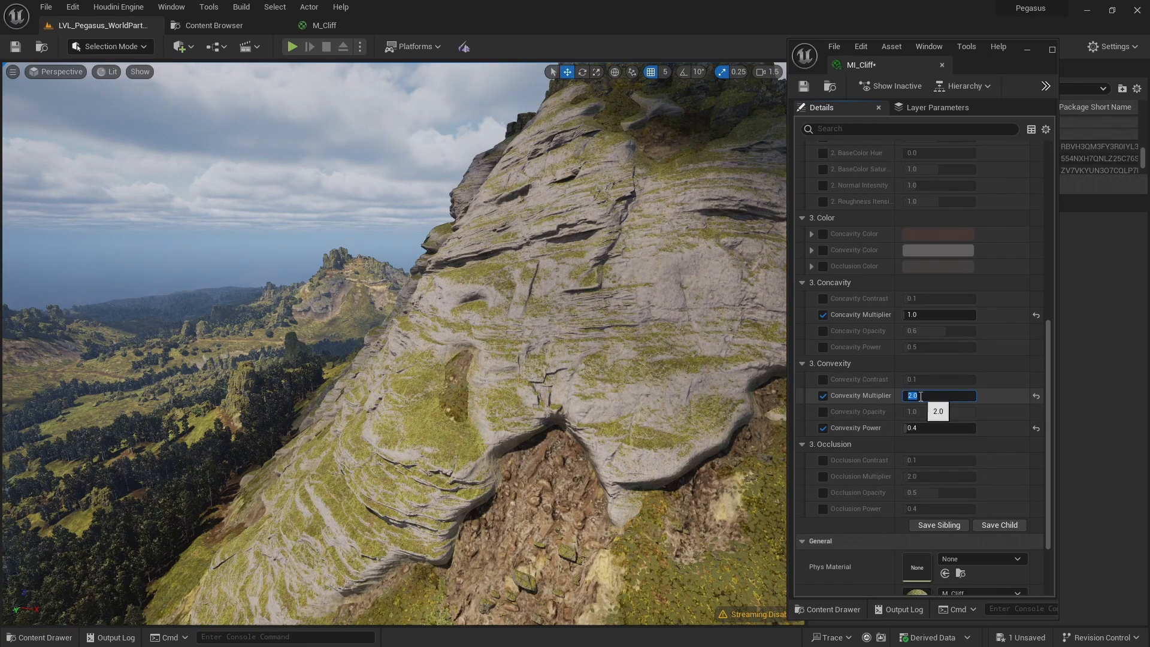
pyautogui.click(928, 428)
pyautogui.write('1')
pyautogui.press('Return')
pyautogui.click(911, 395)
pyautogui.moveTo(911, 395)
pyautogui.mouseDown()
pyautogui.moveTo(956, 395)
pyautogui.moveTo(919, 395)
pyautogui.mouseUp()
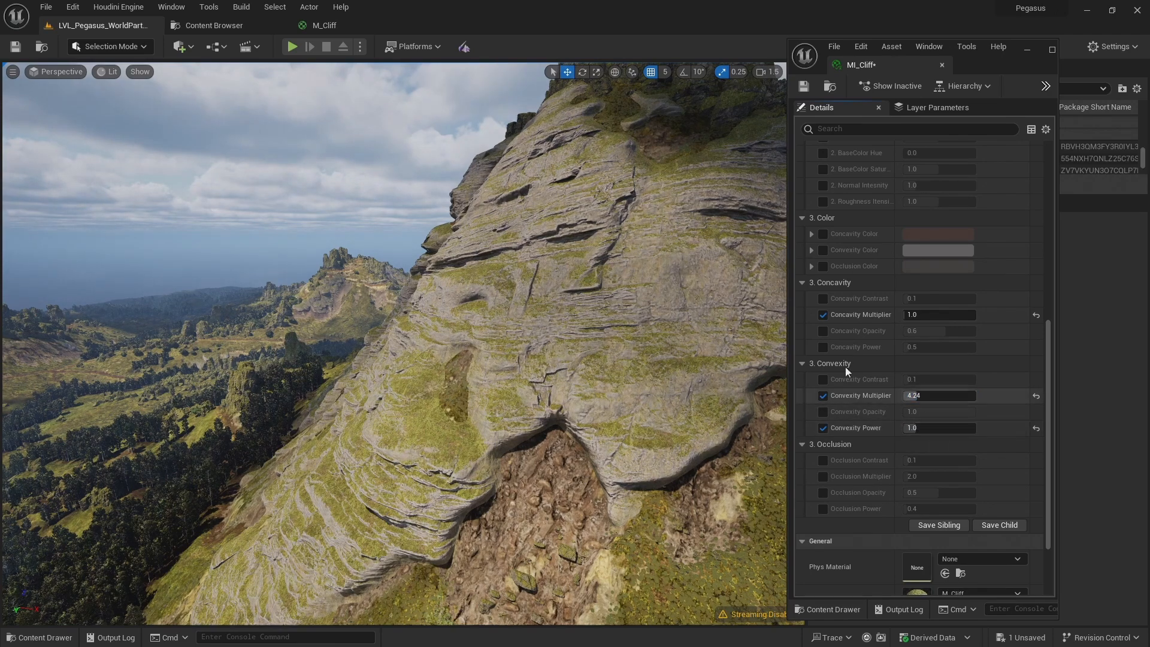
# Test other Convexity Power values on the cliff, ending at 1
pyautogui.click(922, 428)
pyautogui.press('BackSpace')
pyautogui.write('.2')
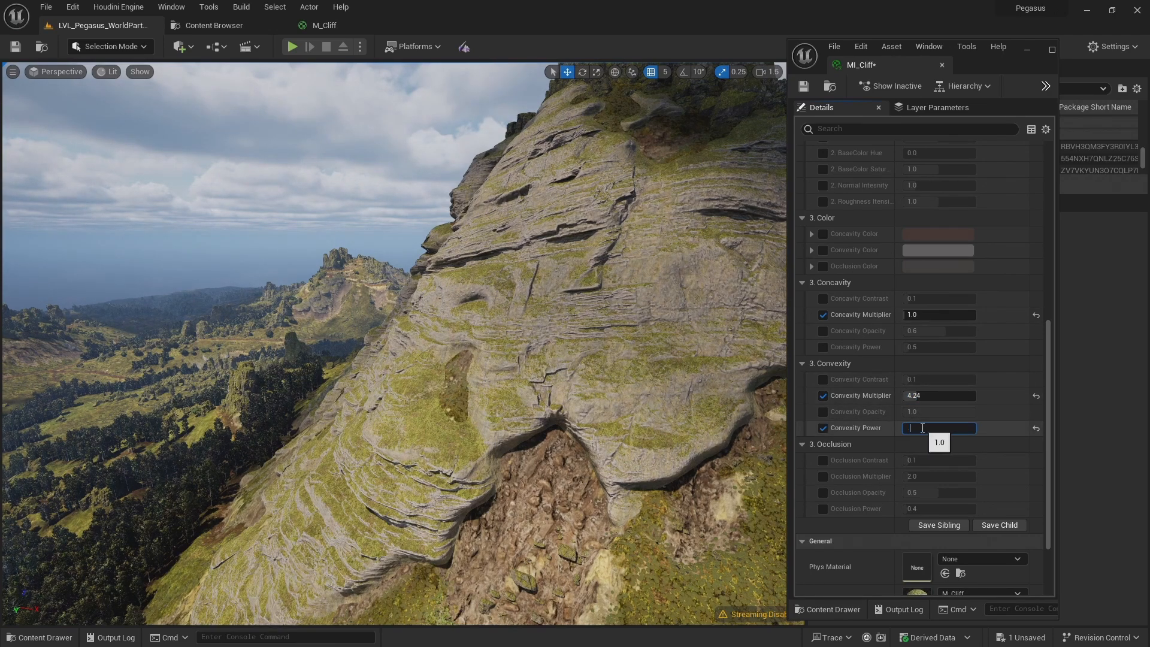
pyautogui.write('4')
pyautogui.press('Return')
pyautogui.write('1')
pyautogui.press('Return')
pyautogui.click(1008, 409)
pyautogui.hotkey('ctrl', 's')
# Examine the cliff's overall shading in the level viewport from farther back
pyautogui.moveTo(394, 343); pyautogui.dragTo(347, 383, button='right')
pyautogui.press('s')
pyautogui.press('w')
pyautogui.press('e')
pyautogui.press('d')
pyautogui.press('w')
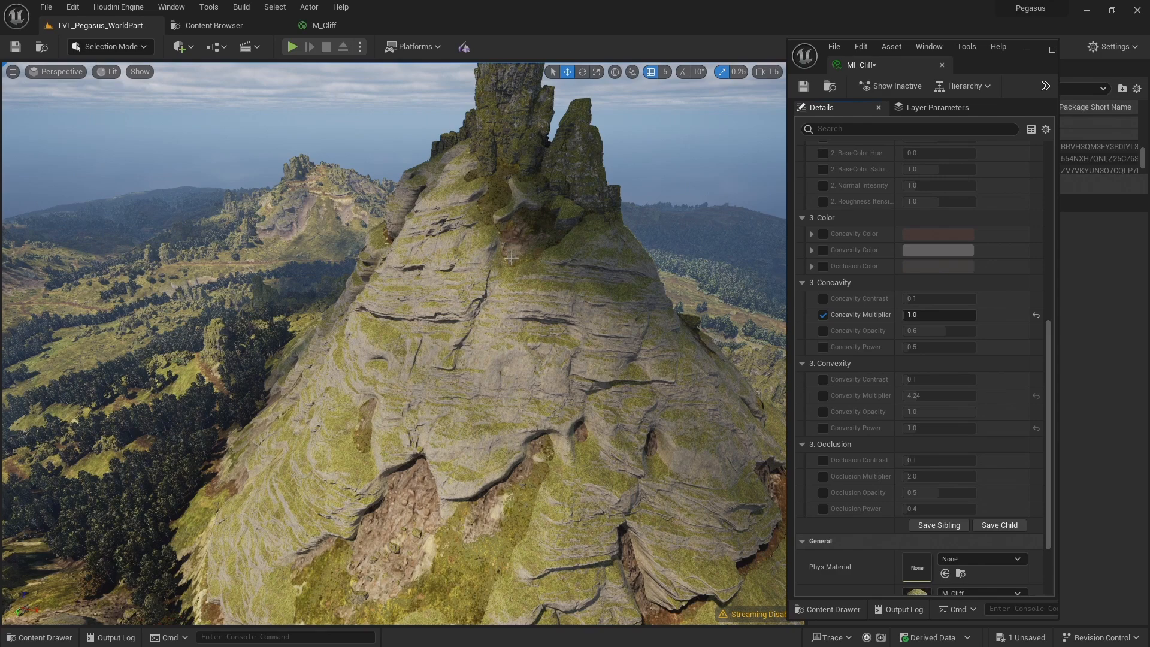
# Return to the M_Cliff graph and examine how the layers feed the final BlendMaterialAttributes node
pyautogui.click(324, 25)
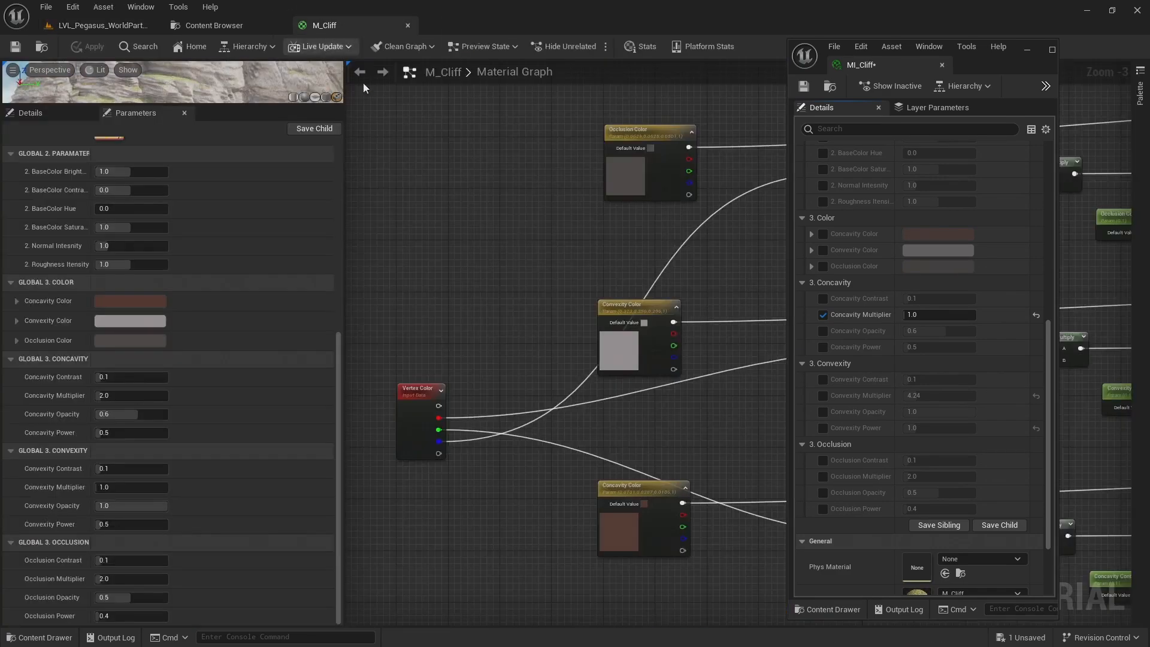
pyautogui.scroll(-3, 547, 214)
pyautogui.scroll(-1, 468, 230)
pyautogui.moveTo(612, 262); pyautogui.dragTo(359, 277, button='right')
pyautogui.moveTo(631, 201); pyautogui.dragTo(603, 325, button='right')
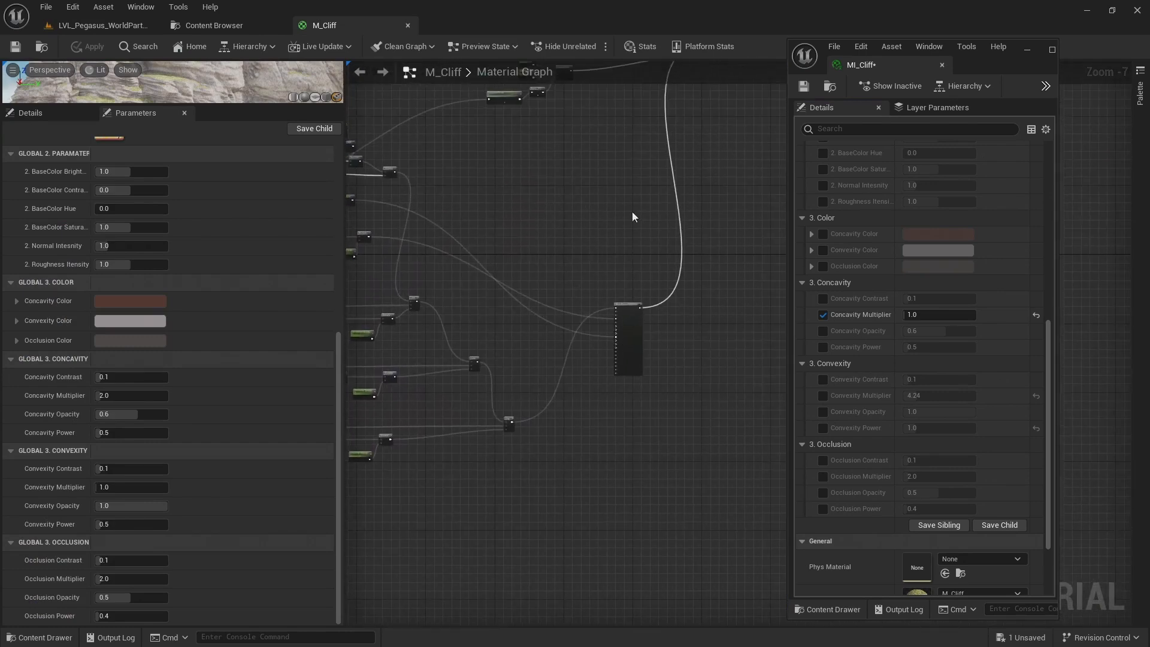
pyautogui.moveTo(633, 217); pyautogui.dragTo(593, 322, button='right')
pyautogui.scroll(3, 655, 236)
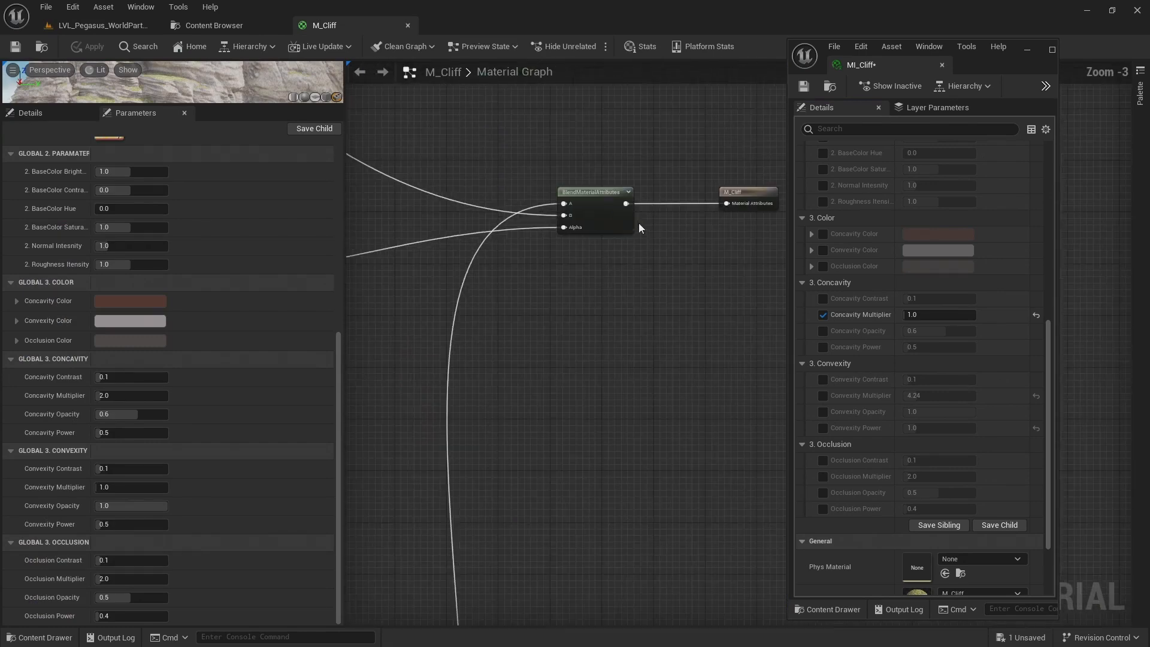
pyautogui.scroll(1, 658, 177)
pyautogui.click(655, 190)
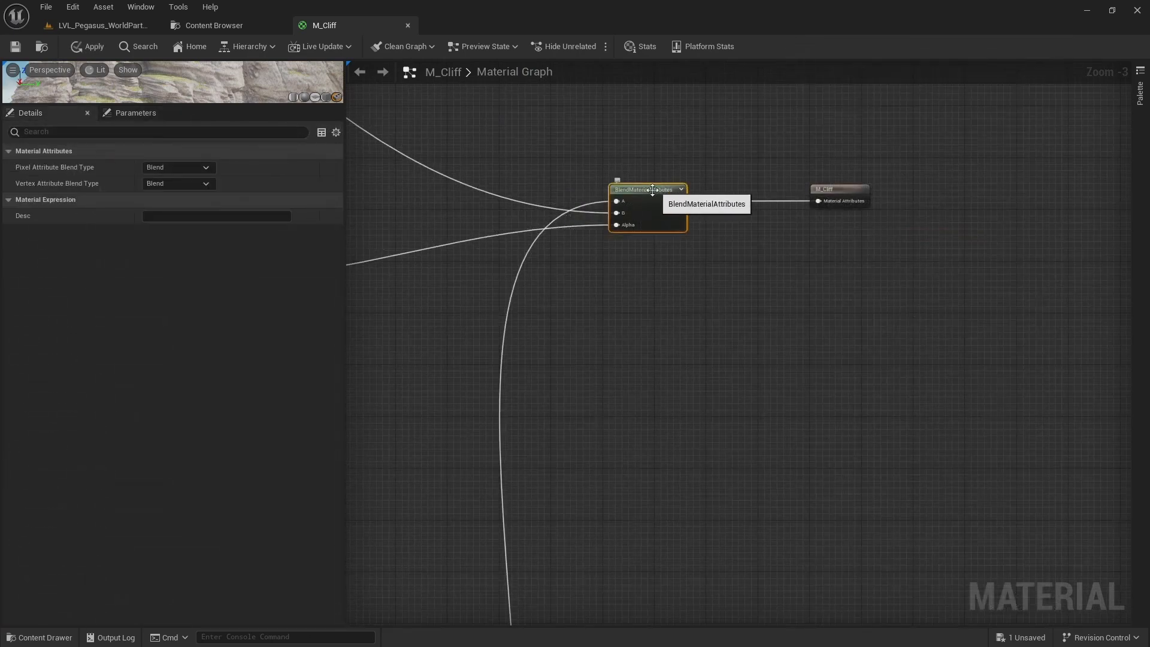
pyautogui.scroll(-5, 642, 263)
pyautogui.moveTo(740, 278); pyautogui.dragTo(924, 261, button='right')
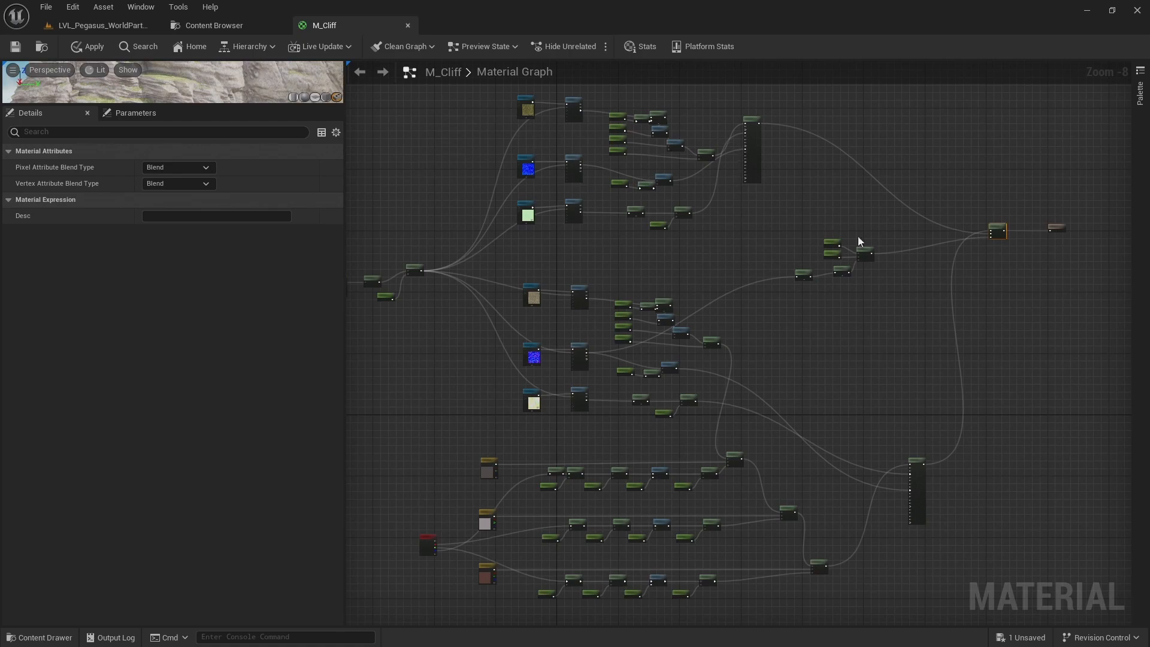
# Add a second BlendMaterialAttributes node between the existing final blend and the M_Cliff output
pyautogui.scroll(4, 990, 235)
pyautogui.moveTo(1079, 198); pyautogui.dragTo(634, 202, button='right')
pyautogui.click(704, 212)
pyautogui.moveTo(719, 214); pyautogui.dragTo(890, 217)
pyautogui.scroll(1, 638, 238)
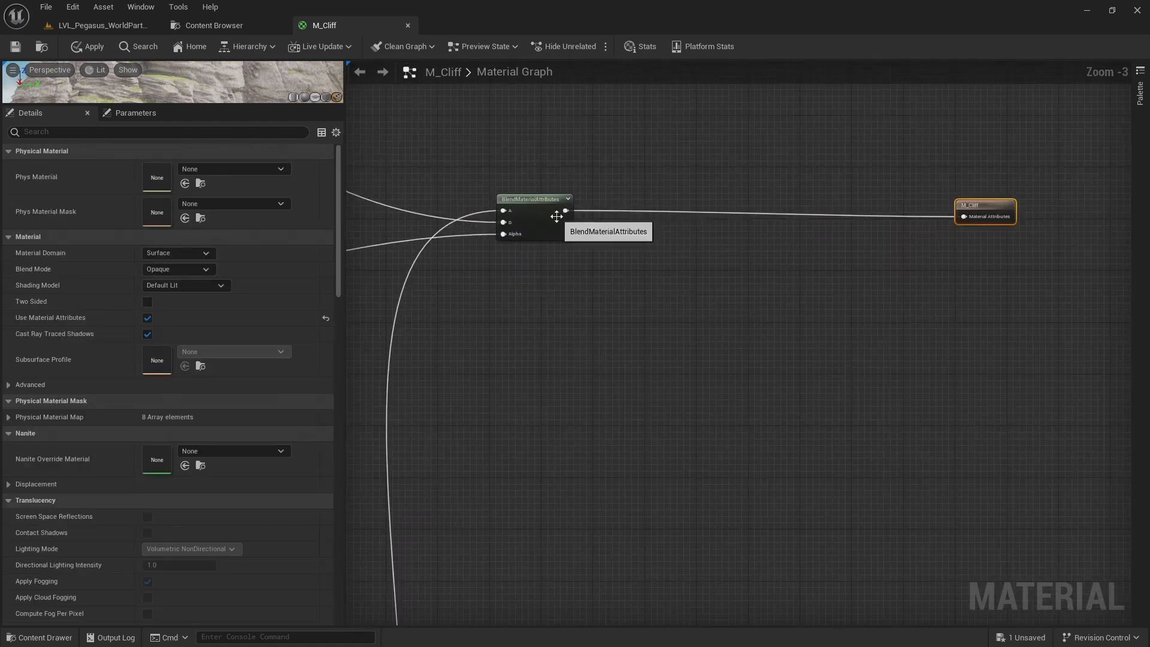
pyautogui.rightClick(734, 254)
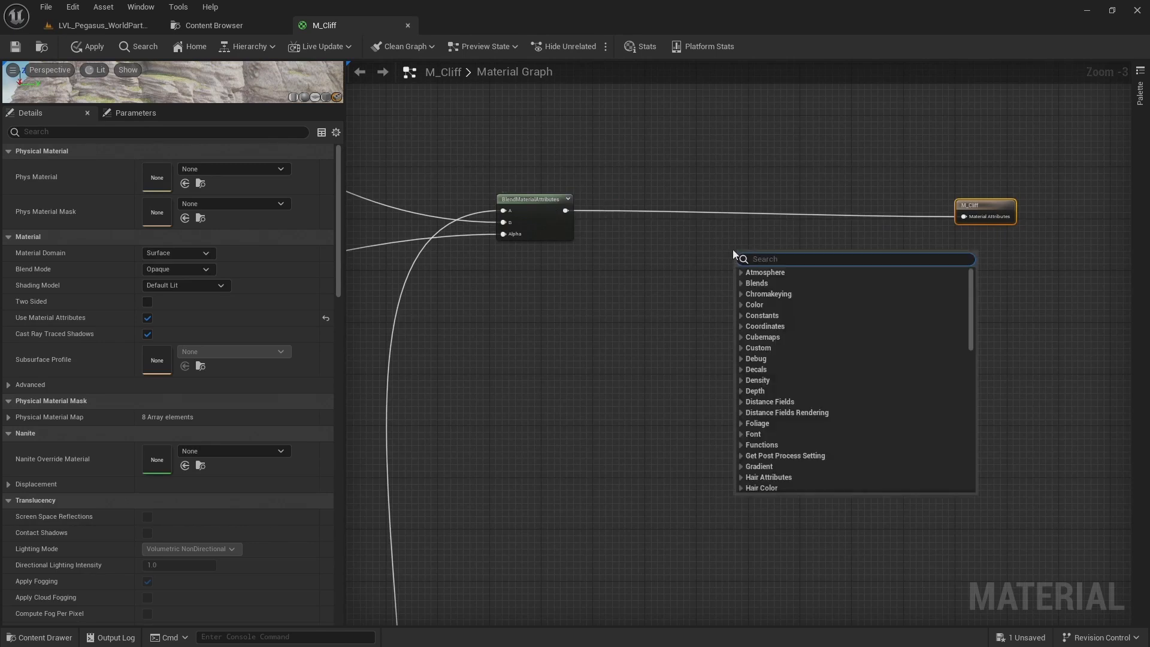
pyautogui.write('blend m')
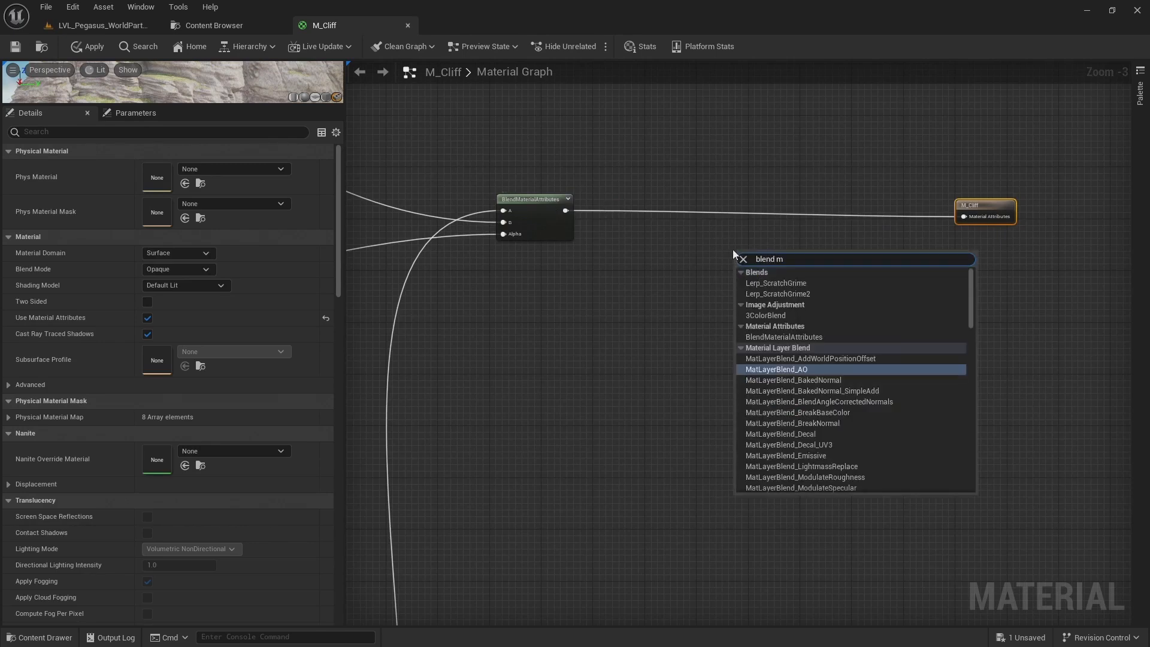
pyautogui.write('at')
pyautogui.press('Return')
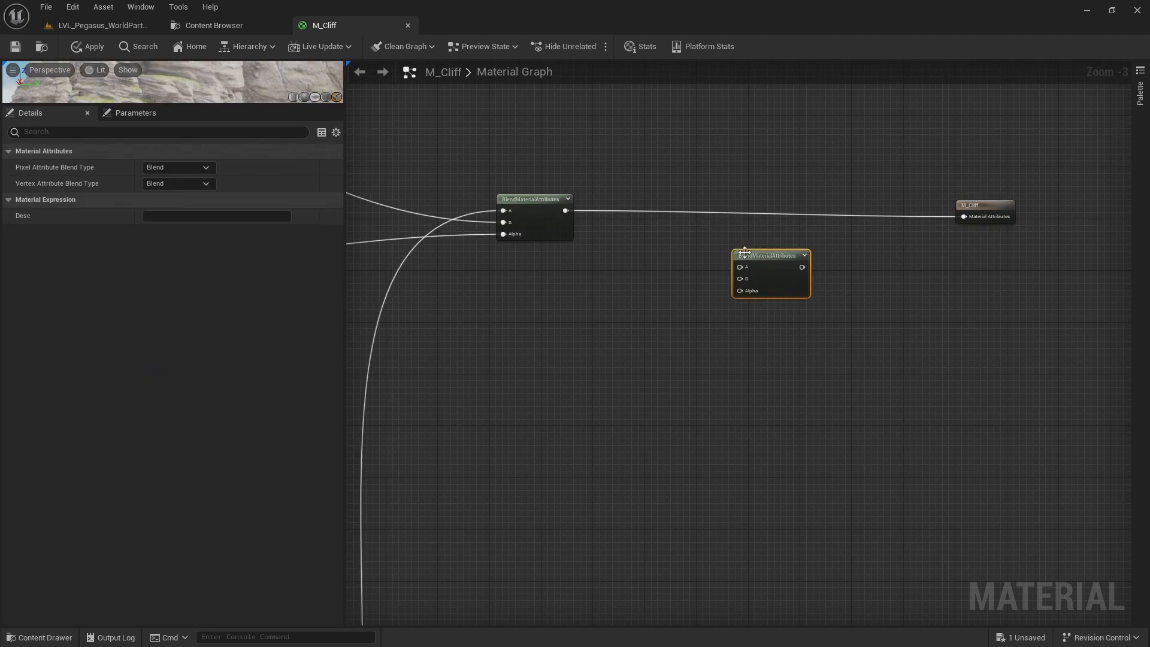
pyautogui.moveTo(745, 253); pyautogui.dragTo(858, 274)
# Add a MakeMaterialAttributes node beside the new blend node, on its input side
pyautogui.rightClick(742, 310)
pyautogui.write('make mat')
pyautogui.press('Return')
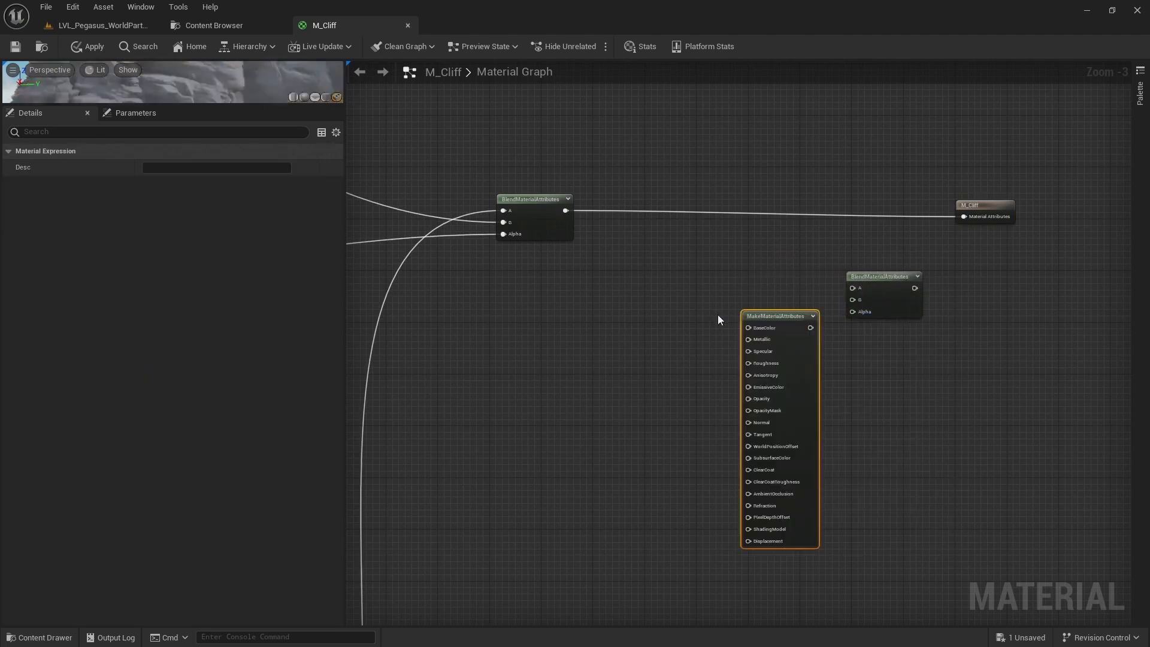
pyautogui.moveTo(803, 327); pyautogui.dragTo(766, 320)
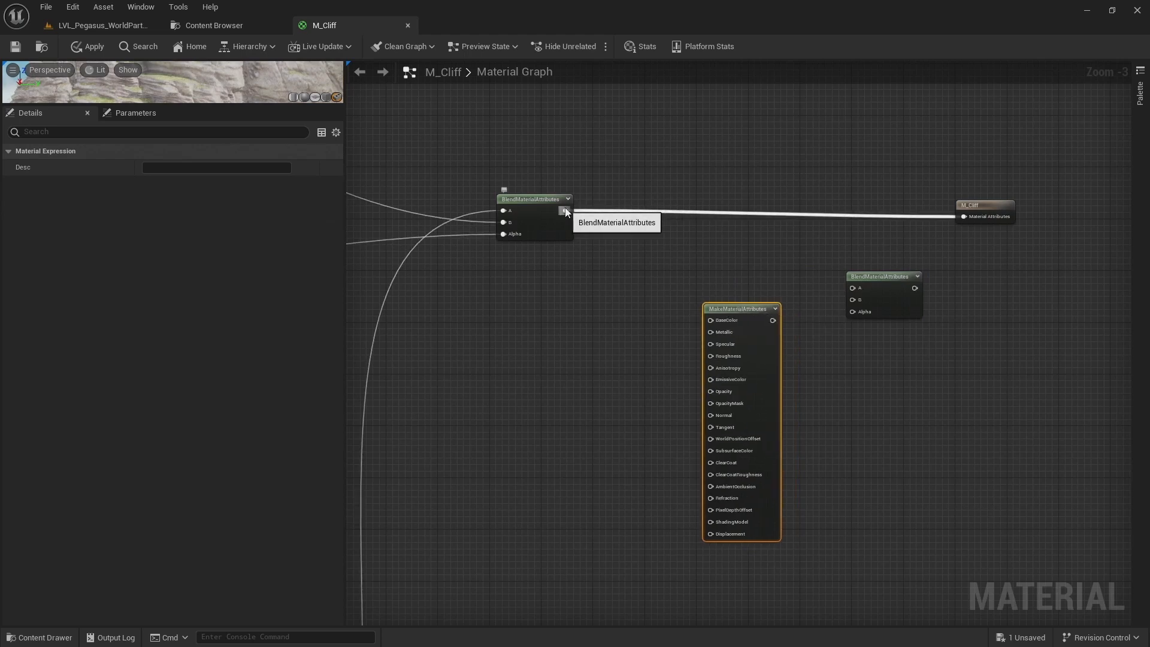
# Connect the existing blend to input A of the new BlendMaterialAttributes and the MakeMaterialAttributes node to input B
pyautogui.moveTo(566, 211); pyautogui.dragTo(868, 303)
pyautogui.click(892, 298)
pyautogui.moveTo(681, 411); pyautogui.dragTo(670, 362, button='right')
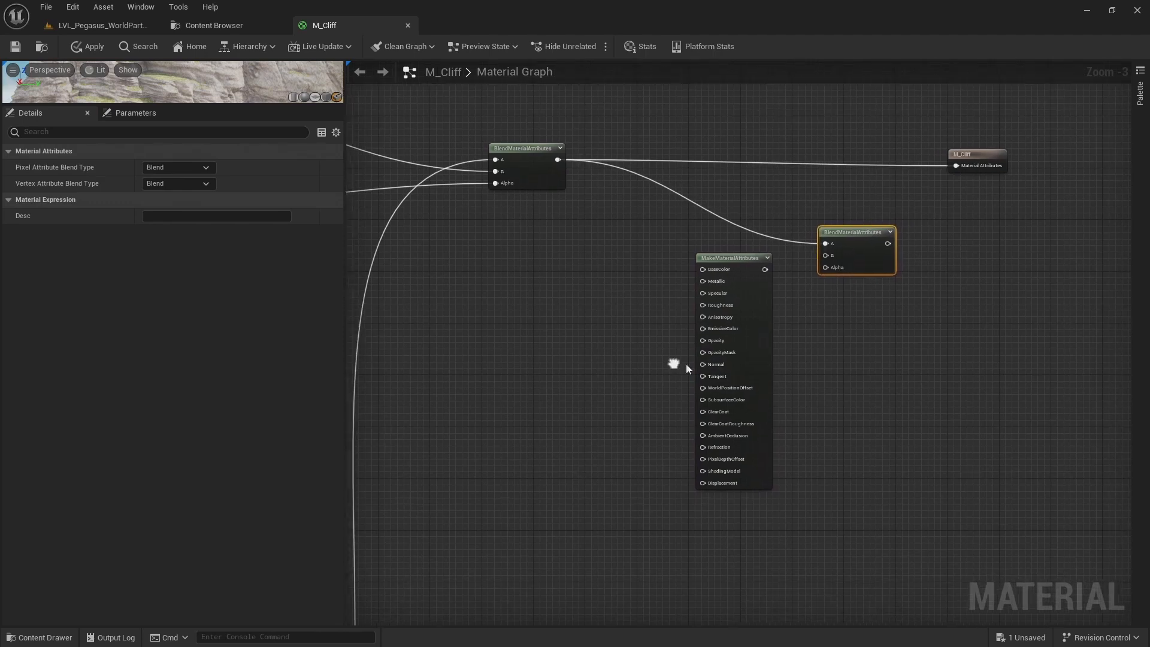
pyautogui.moveTo(737, 280); pyautogui.dragTo(832, 256)
pyautogui.moveTo(591, 275); pyautogui.dragTo(699, 238, button='right')
pyautogui.moveTo(827, 231); pyautogui.dragTo(845, 239)
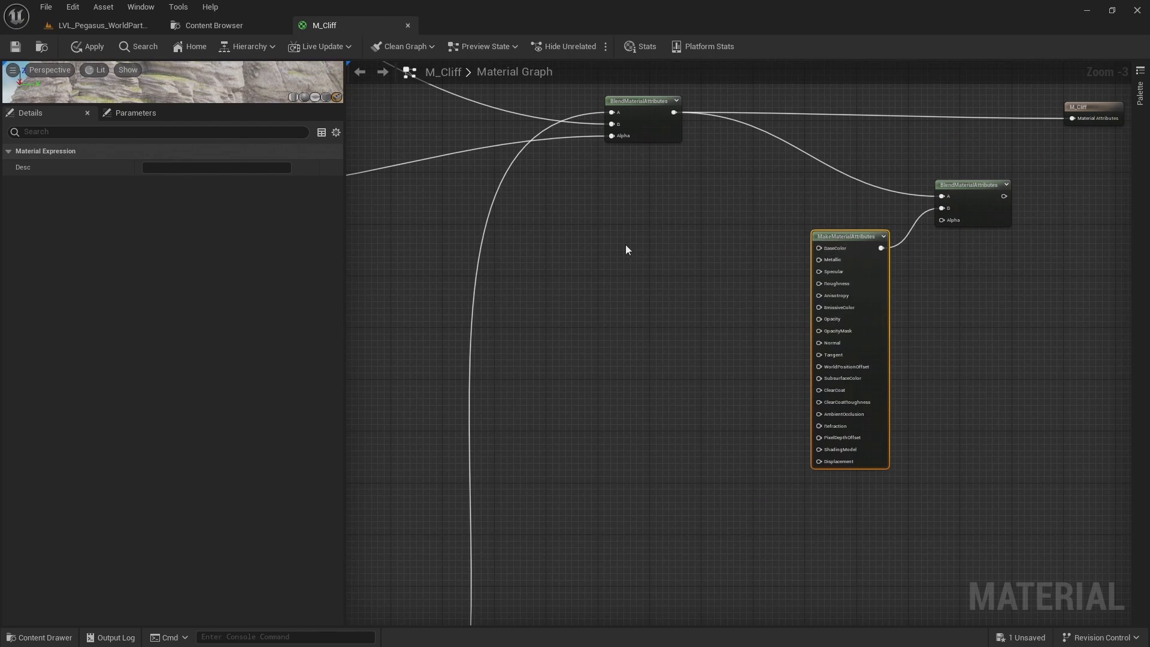
# Add a Runtime Virtual Texture Sample and connect its BaseColor and Roughness to the matching MakeMaterialAttributes inputs
pyautogui.rightClick(653, 253)
pyautogui.write('runtime')
pyautogui.press('Down')
pyautogui.press('Down')
pyautogui.press('Return')
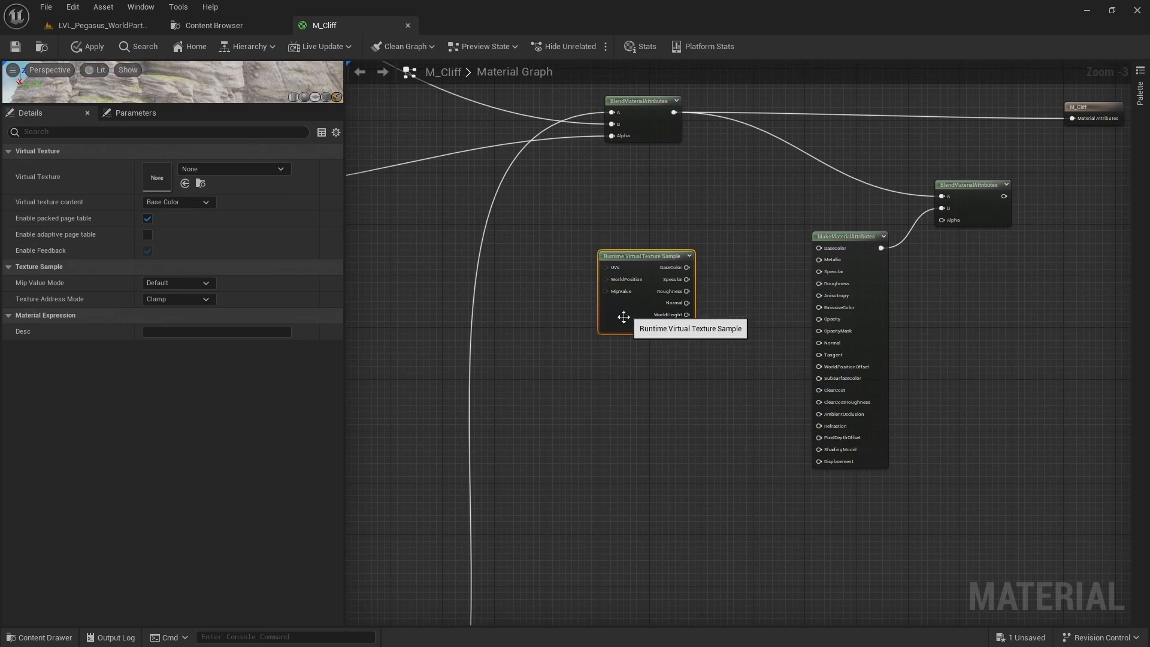
pyautogui.click(724, 283)
pyautogui.moveTo(687, 267); pyautogui.dragTo(824, 247)
pyautogui.moveTo(687, 291); pyautogui.dragTo(828, 282)
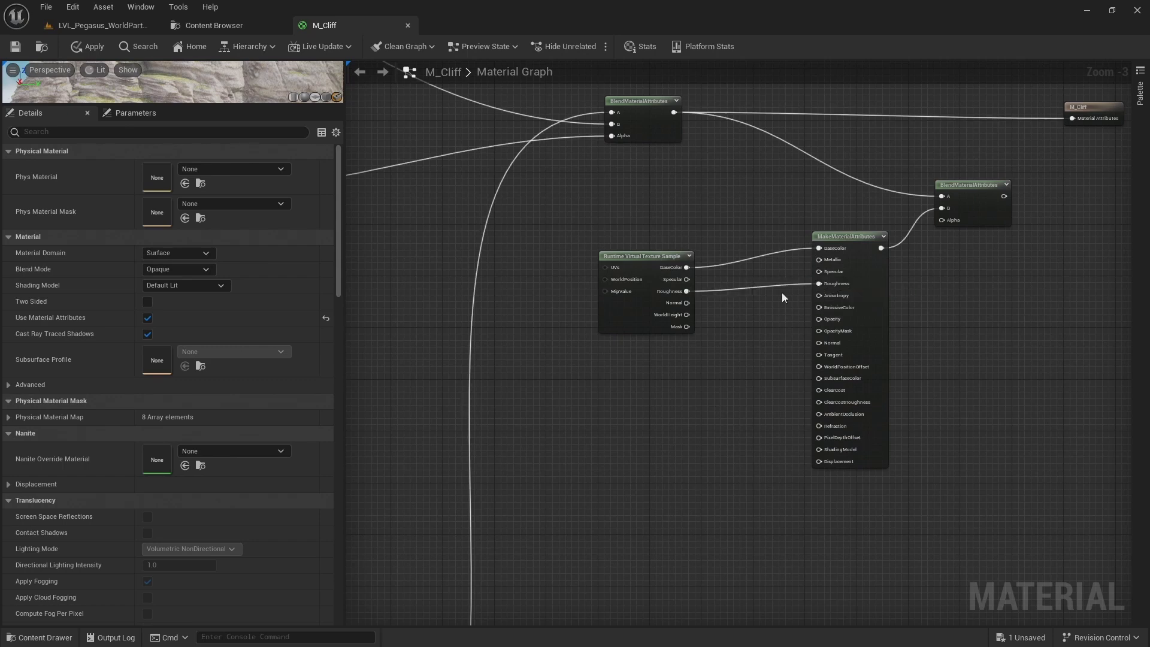
pyautogui.moveTo(623, 314); pyautogui.dragTo(642, 315)
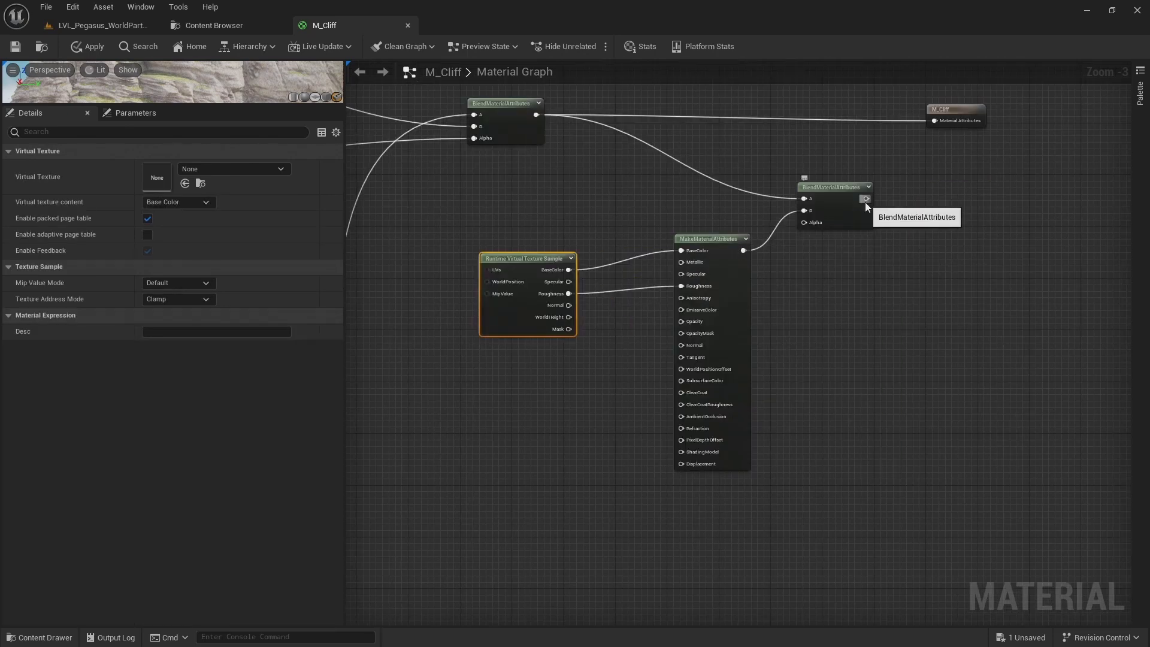
# Connect the new blend to the M_Cliff output and look up RVT_Pegasus_Mat among the texture sample's virtual texture choices
pyautogui.moveTo(866, 202); pyautogui.dragTo(1019, 201)
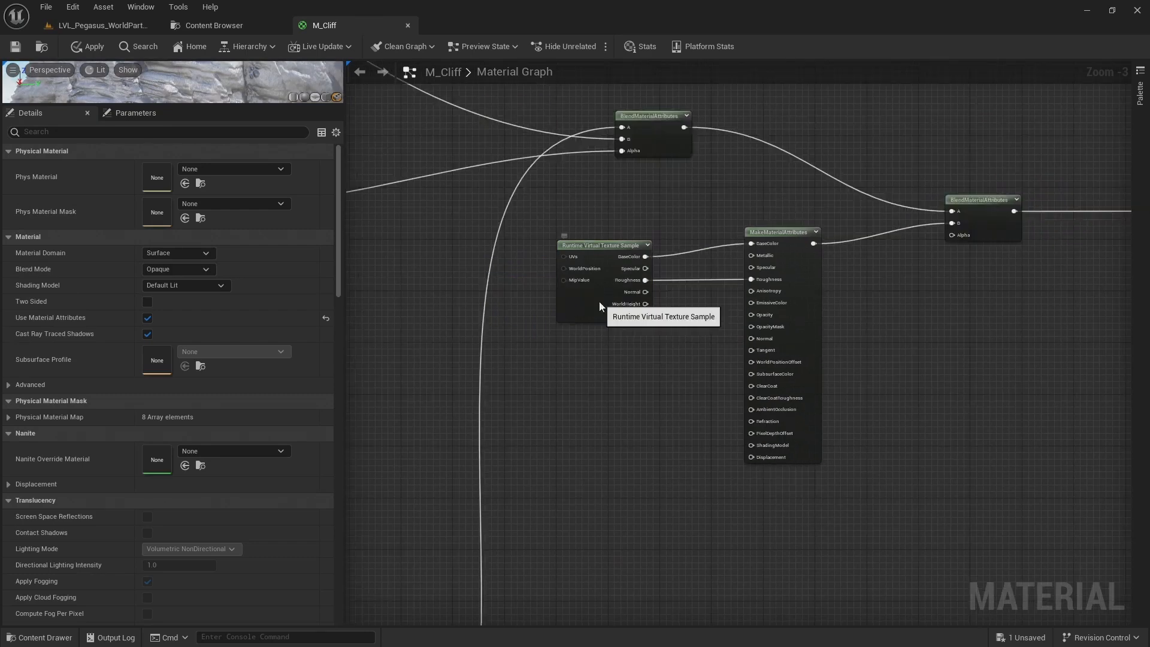
pyautogui.click(604, 295)
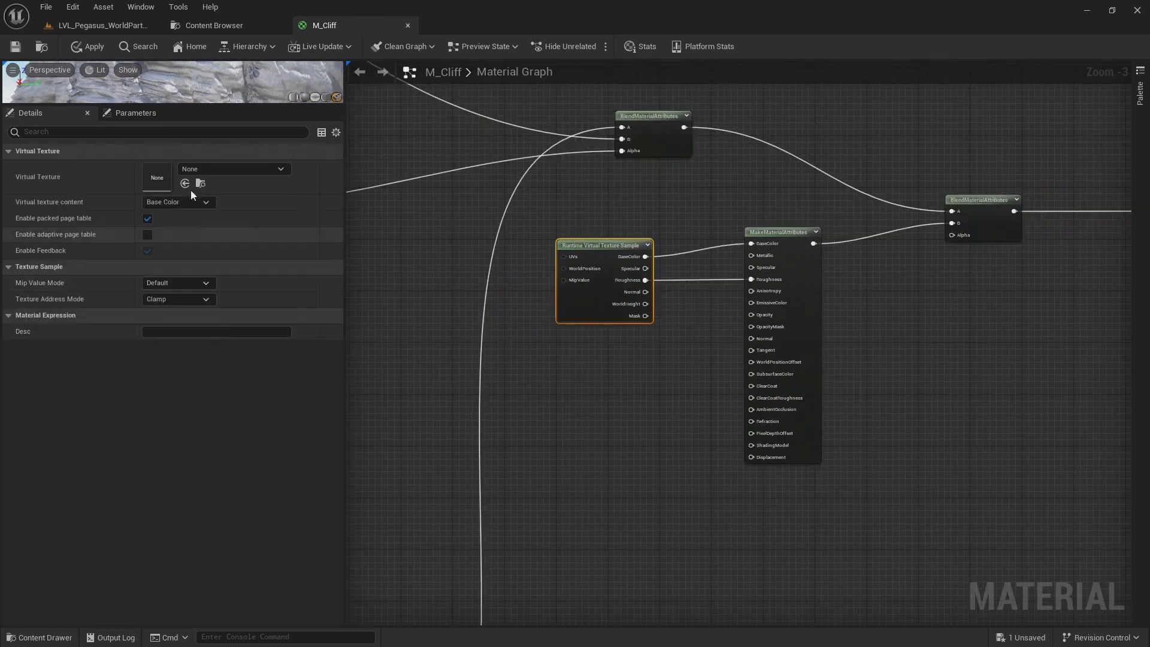
pyautogui.click(229, 170)
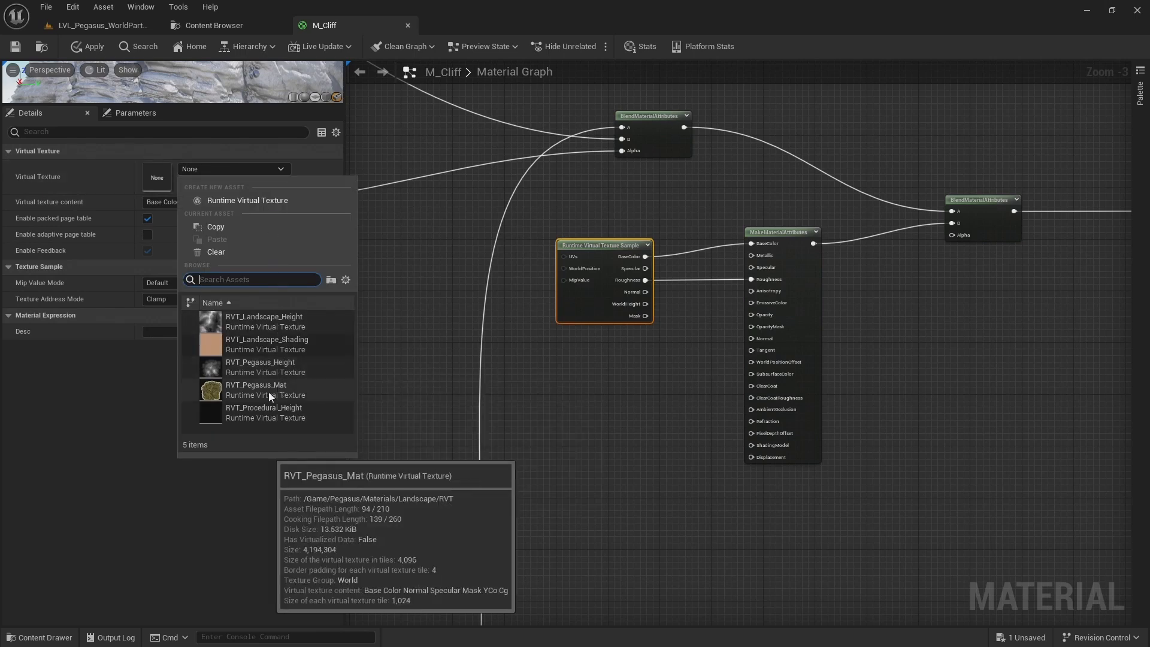
pyautogui.click(613, 334)
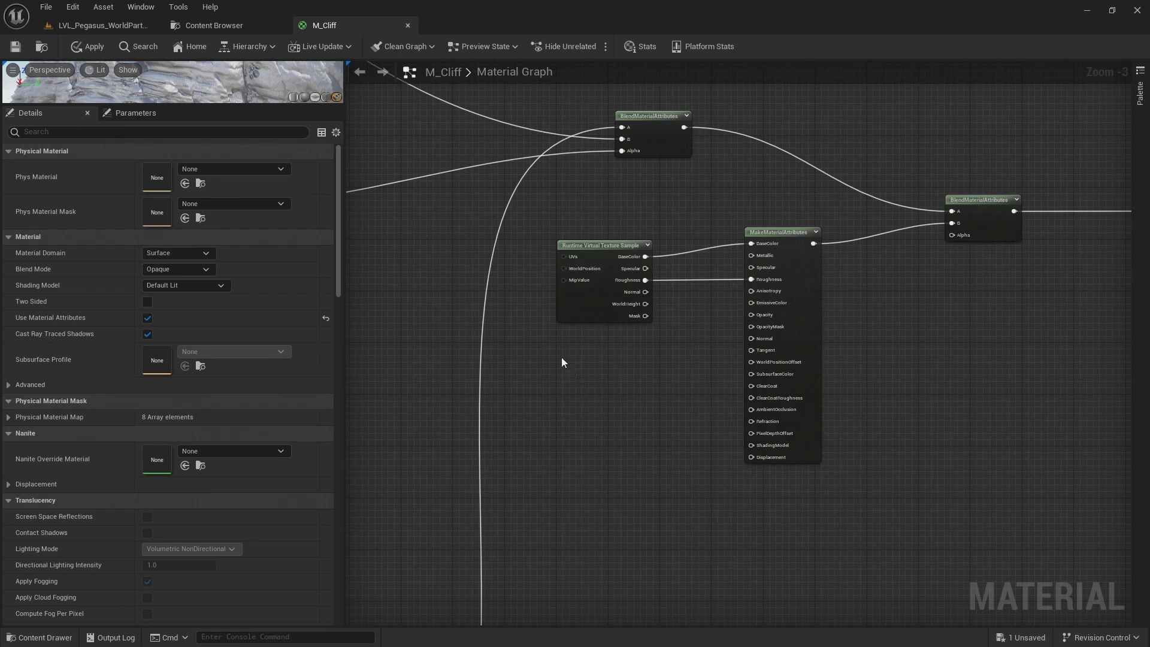
pyautogui.click(585, 301)
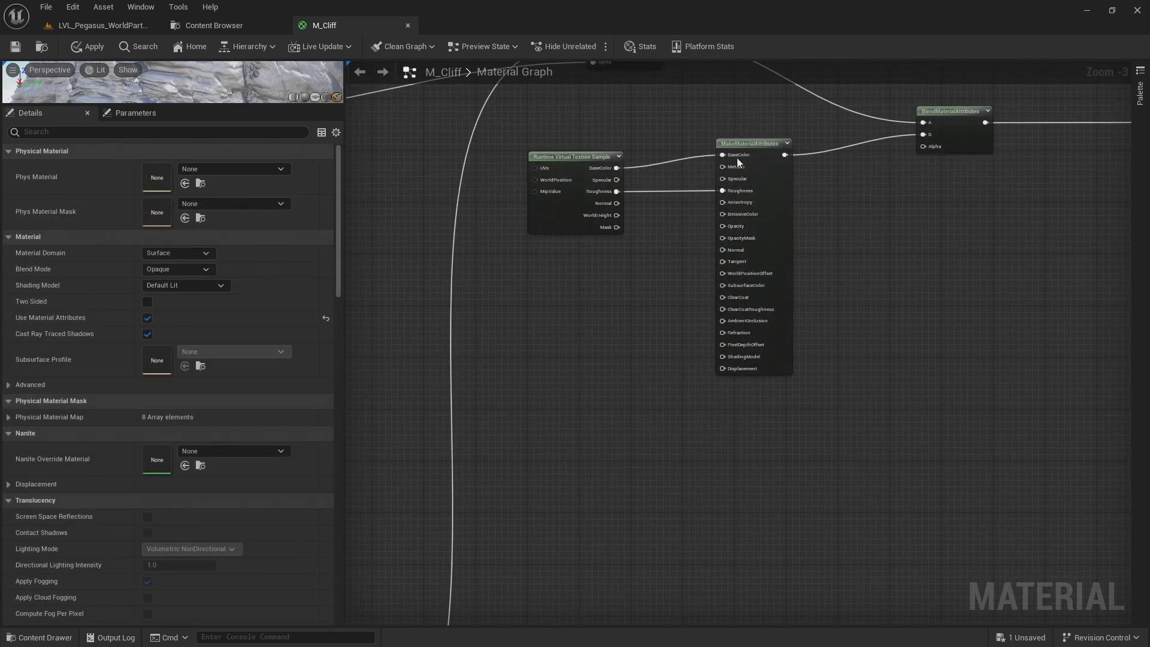
# Add another Runtime Virtual Texture Sample below the MakeMaterialAttributes node and assign RVT_Pegasus_Height as its virtual texture
pyautogui.moveTo(807, 174); pyautogui.dragTo(812, 288, button='right')
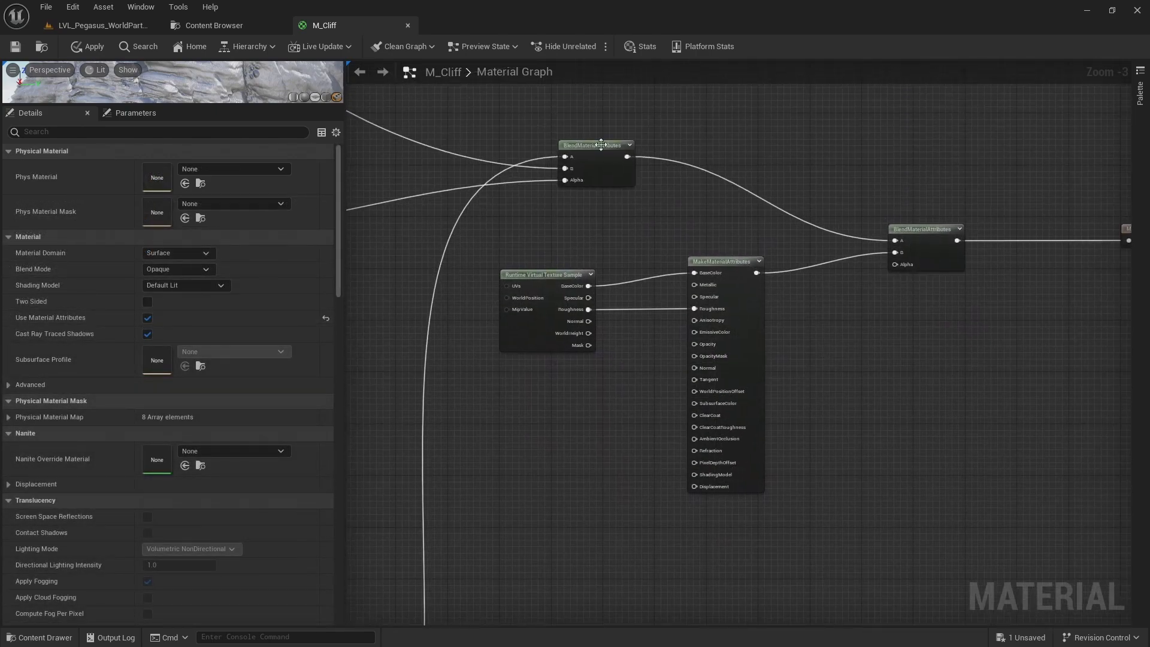
pyautogui.moveTo(634, 450); pyautogui.dragTo(606, 300, button='right')
pyautogui.rightClick(600, 308)
pyautogui.write('runt')
pyautogui.press('Down')
pyautogui.press('Down')
pyautogui.press('Return')
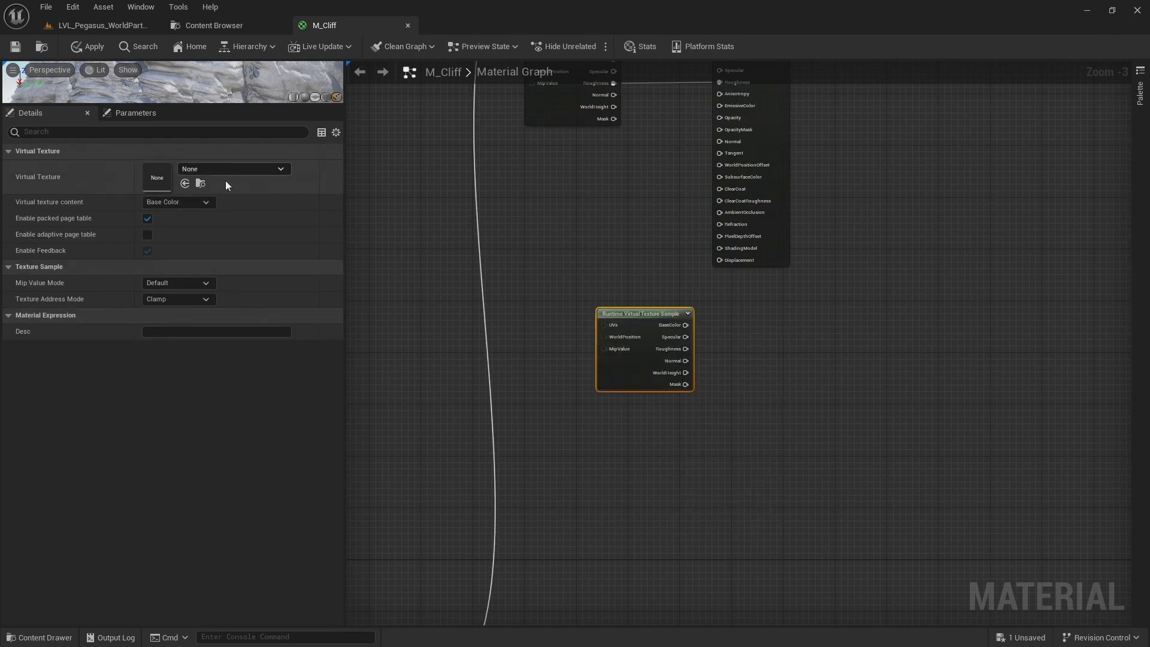
pyautogui.click(245, 171)
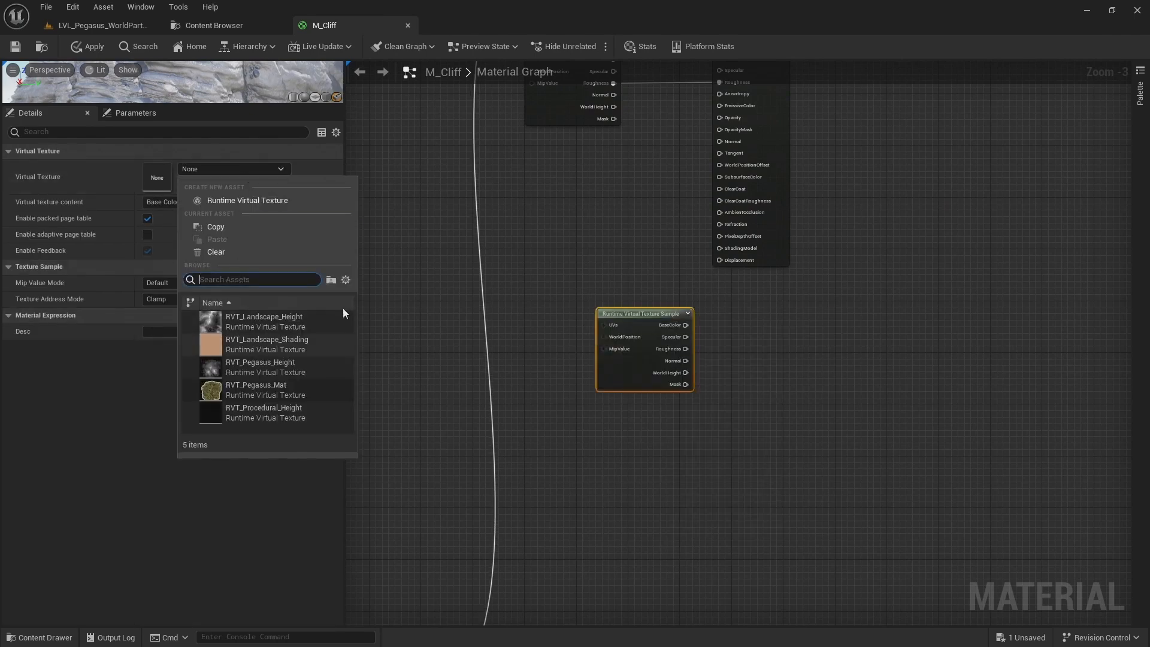
pyautogui.click(286, 369)
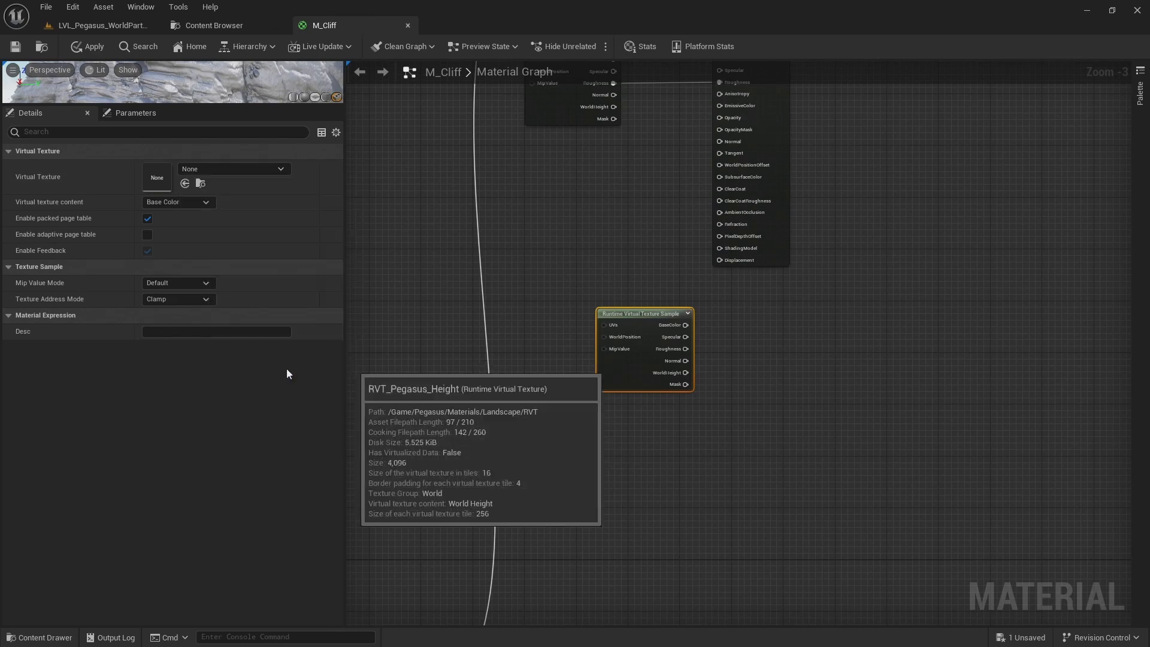
pyautogui.moveTo(643, 321); pyautogui.dragTo(617, 431)
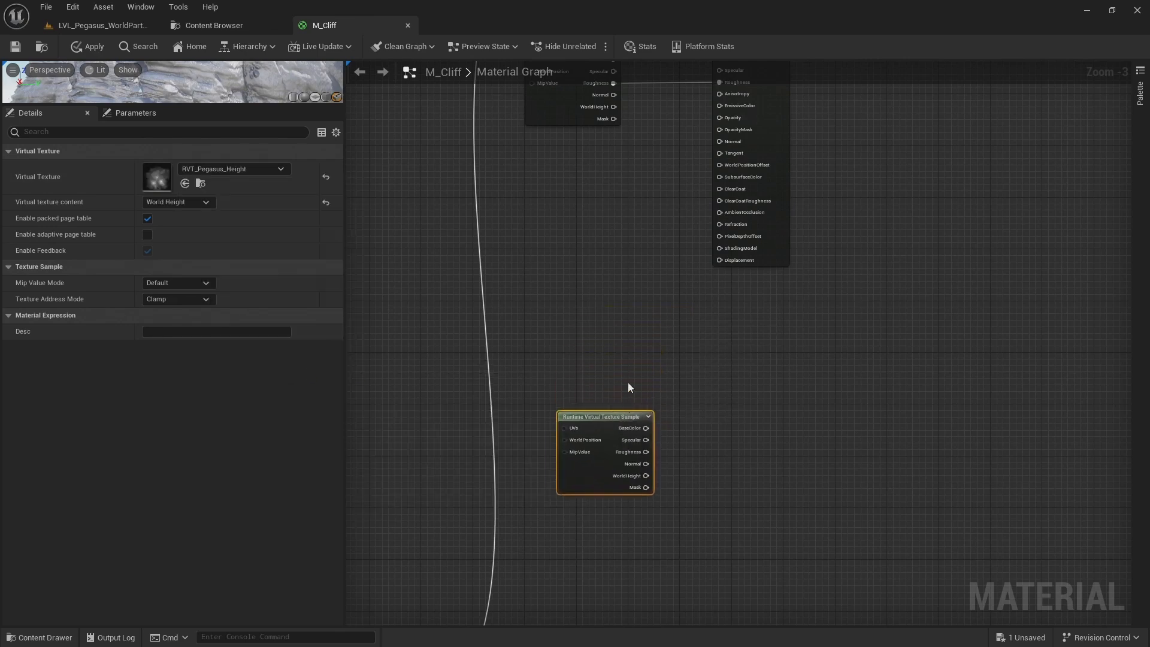
# Add an Absolute World Position node above the height texture sample
pyautogui.rightClick(624, 322)
pyautogui.write('world')
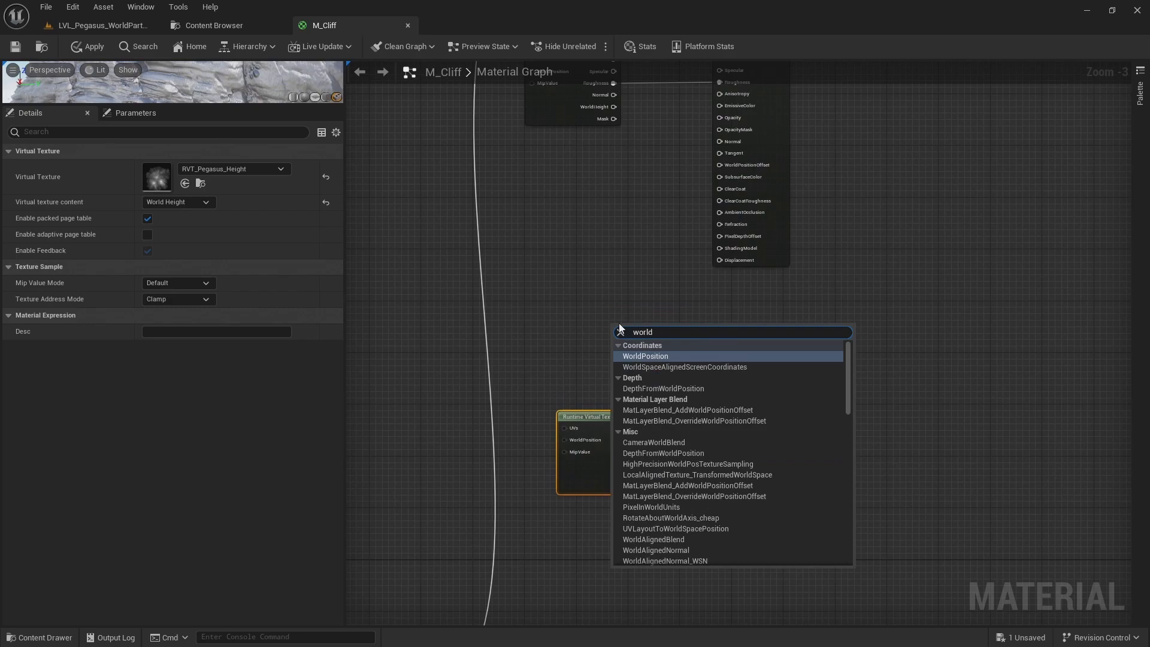
pyautogui.press('Return')
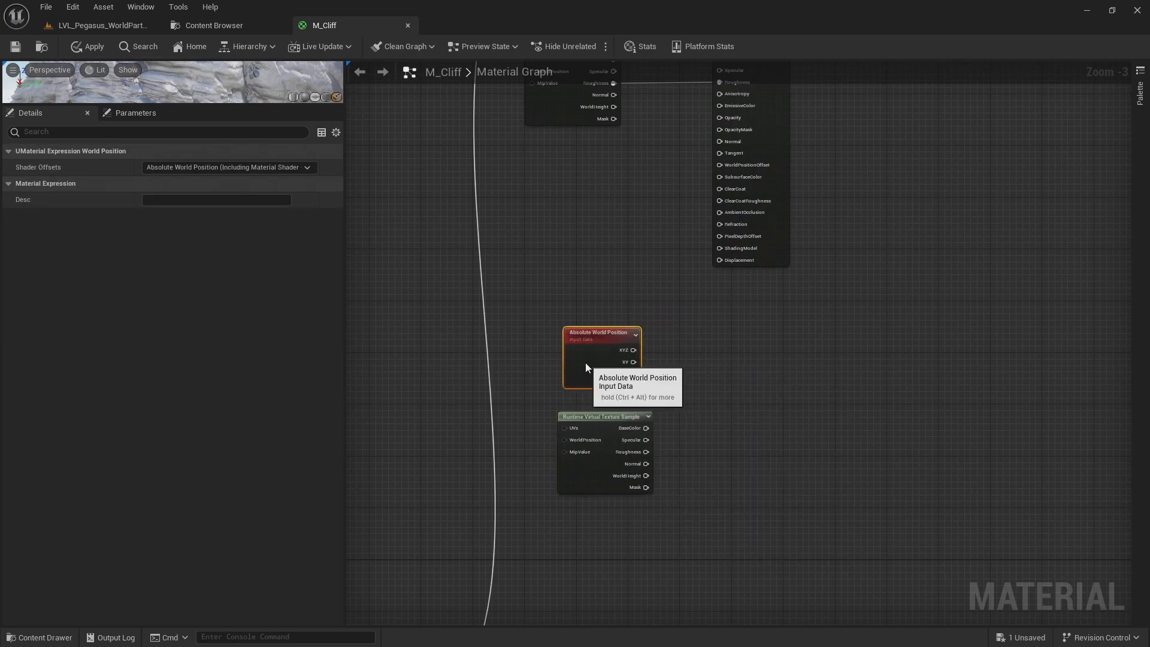
# Add a Subtract node with the world position's Z as input A and the height sample's WorldHeight as input B
pyautogui.scroll(2, 684, 384)
pyautogui.moveTo(685, 384); pyautogui.dragTo(717, 238, button='right')
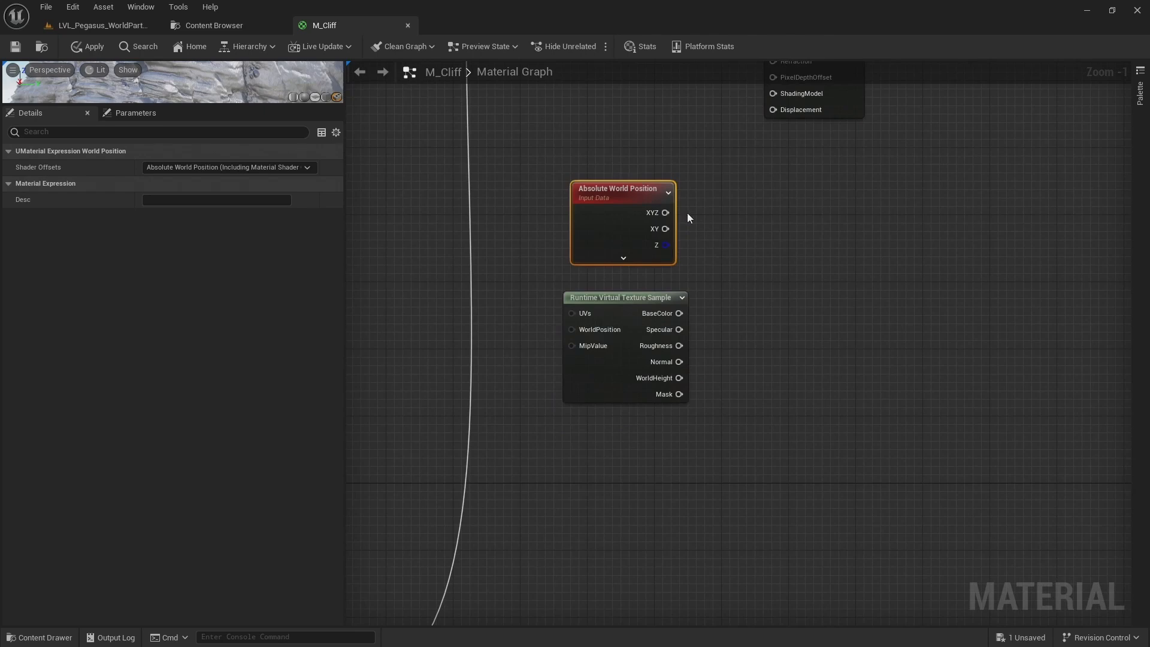
pyautogui.moveTo(665, 245); pyautogui.dragTo(802, 283)
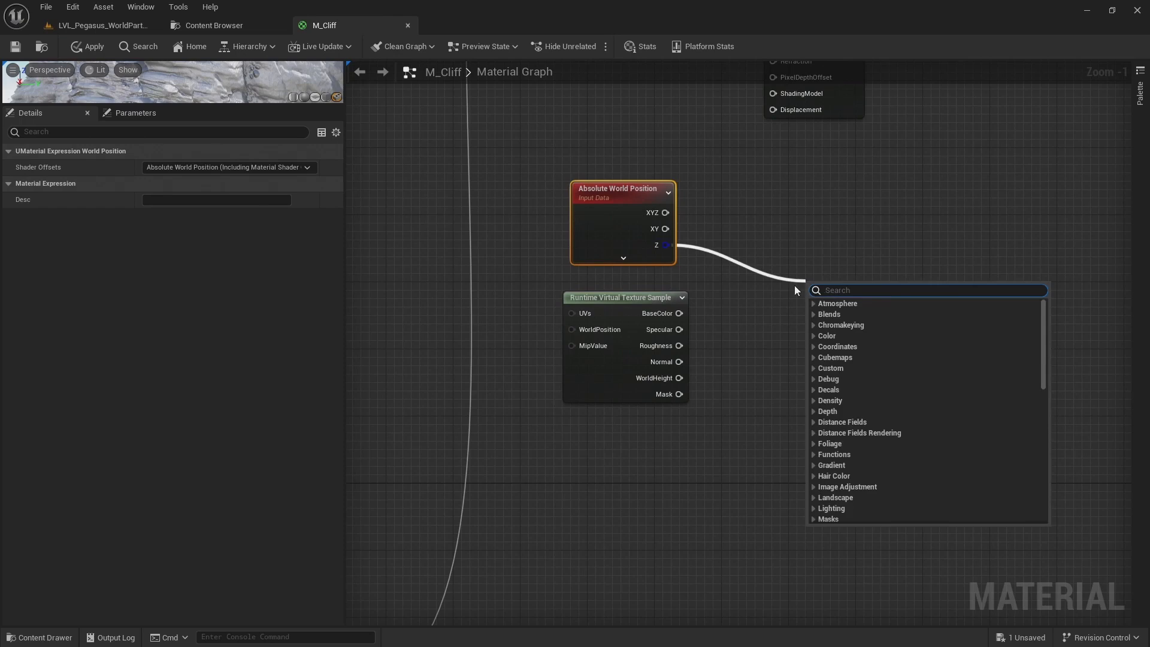
pyautogui.write('subs')
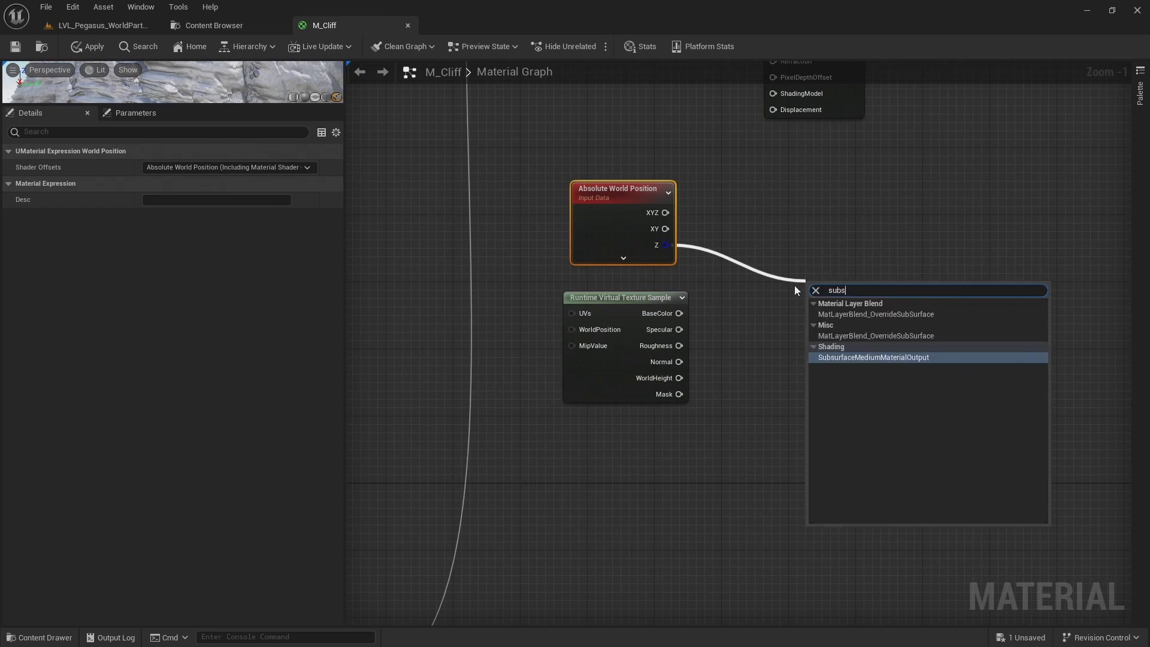
pyautogui.press('BackSpace')
pyautogui.click(836, 359)
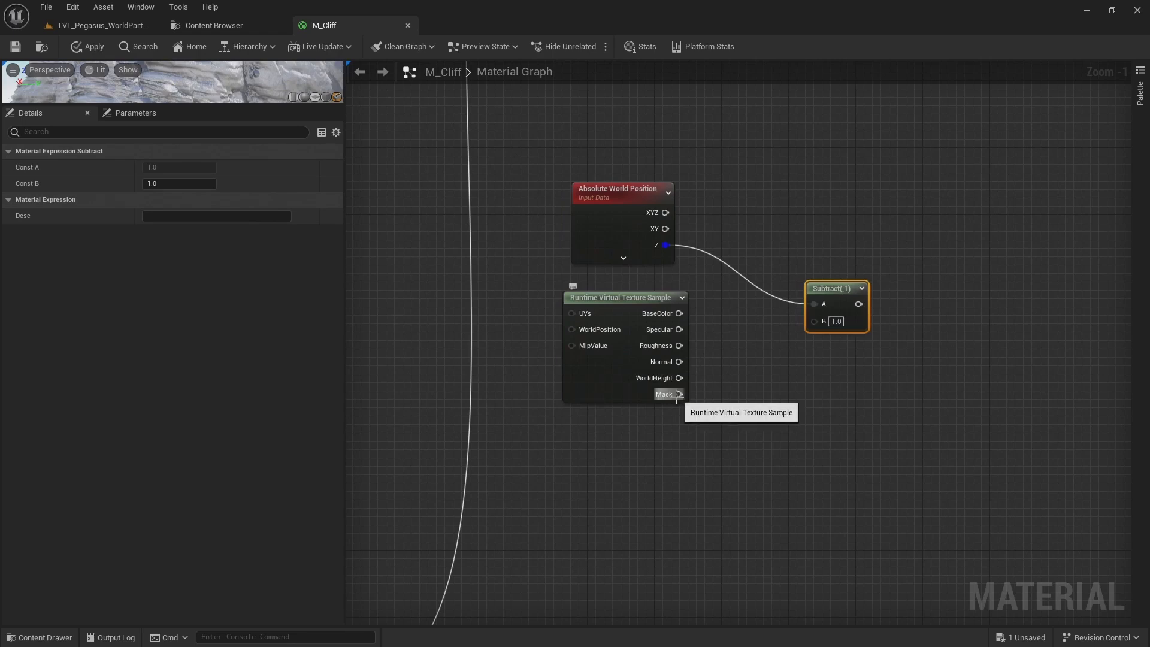
pyautogui.moveTo(676, 384); pyautogui.dragTo(814, 334)
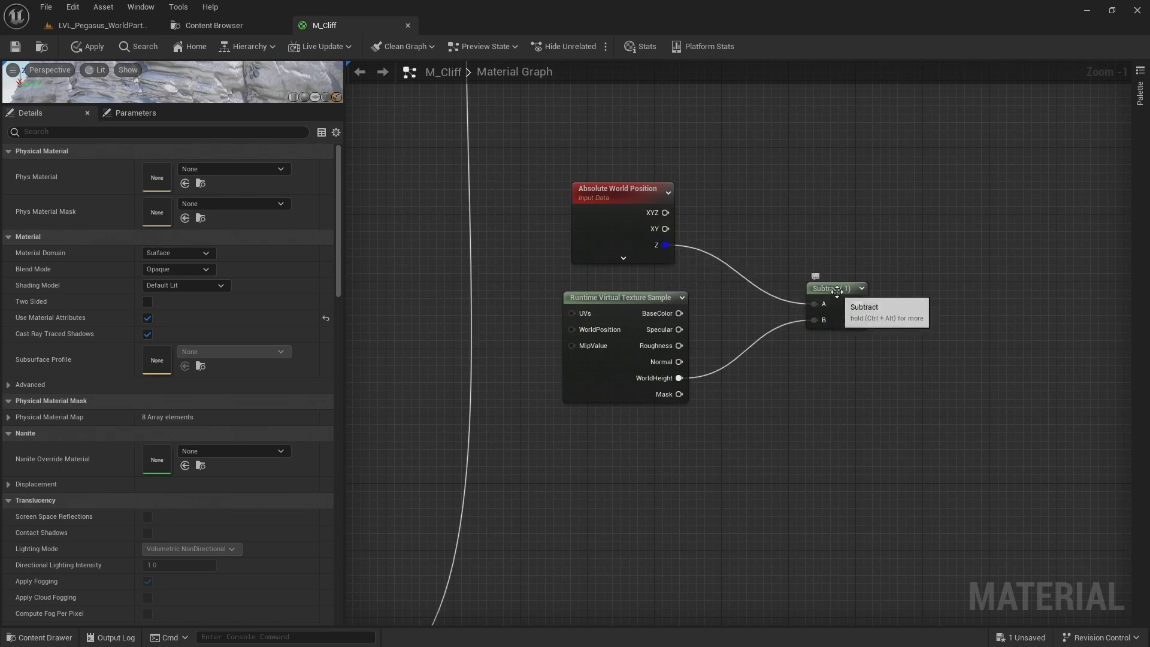
pyautogui.moveTo(834, 290); pyautogui.dragTo(782, 290)
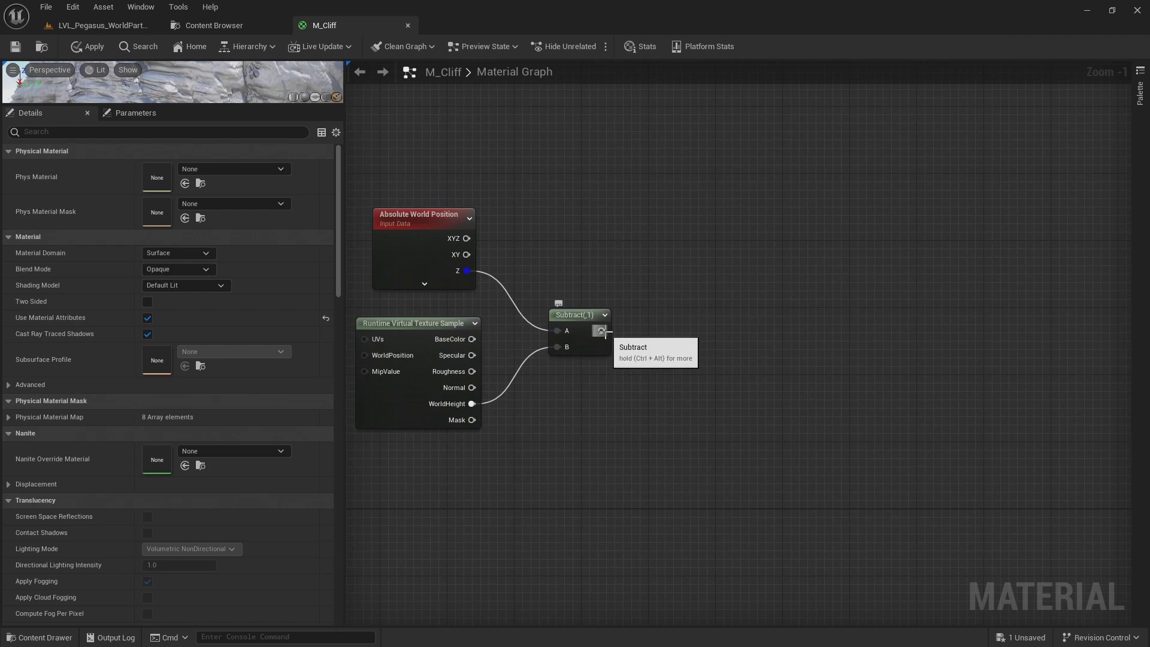
# Add a SmoothStep node after the Subtract node and feed the subtraction into its Value input instead of Min
pyautogui.moveTo(602, 331); pyautogui.dragTo(792, 229)
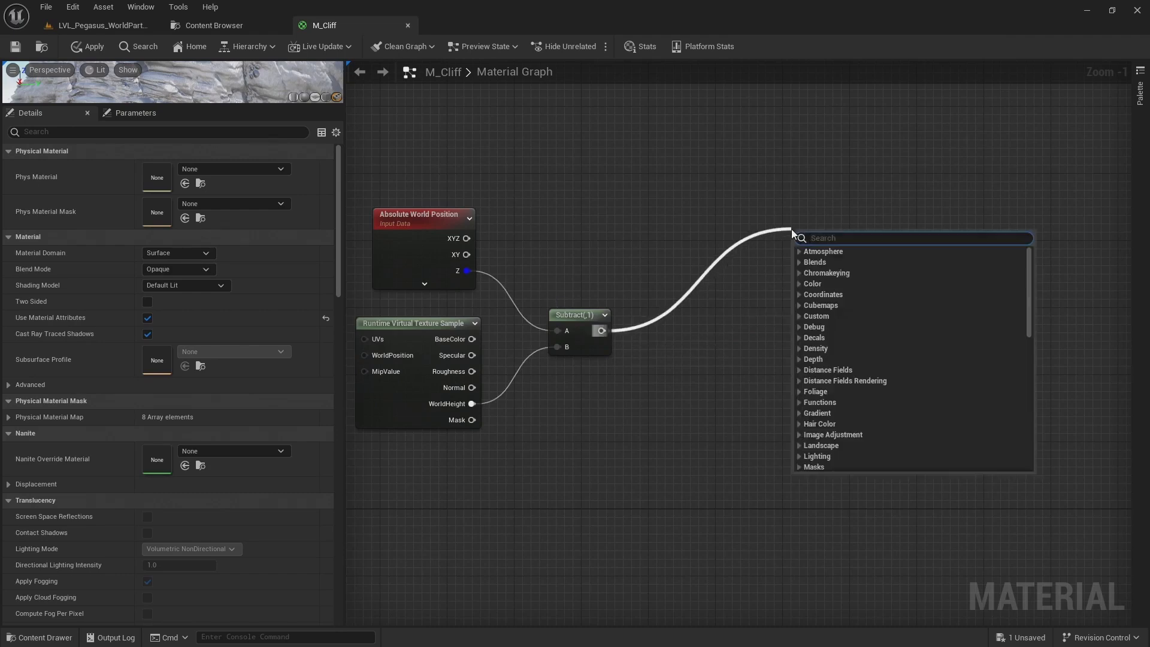
pyautogui.write('smo')
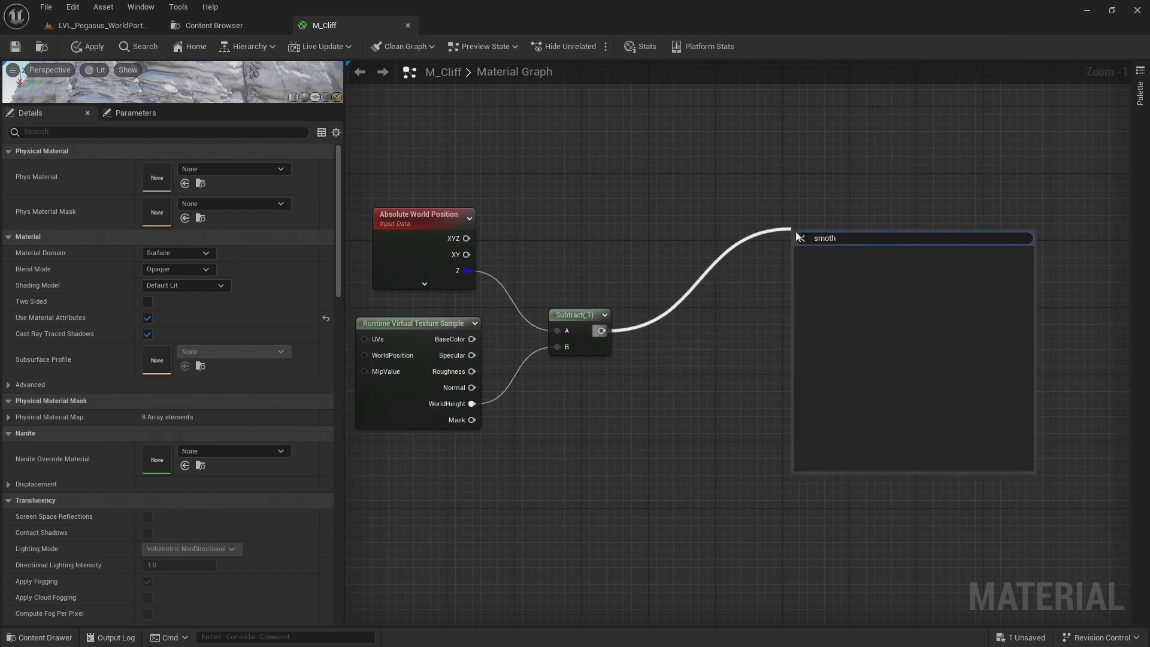
pyautogui.press('Return')
pyautogui.moveTo(810, 232); pyautogui.dragTo(813, 275)
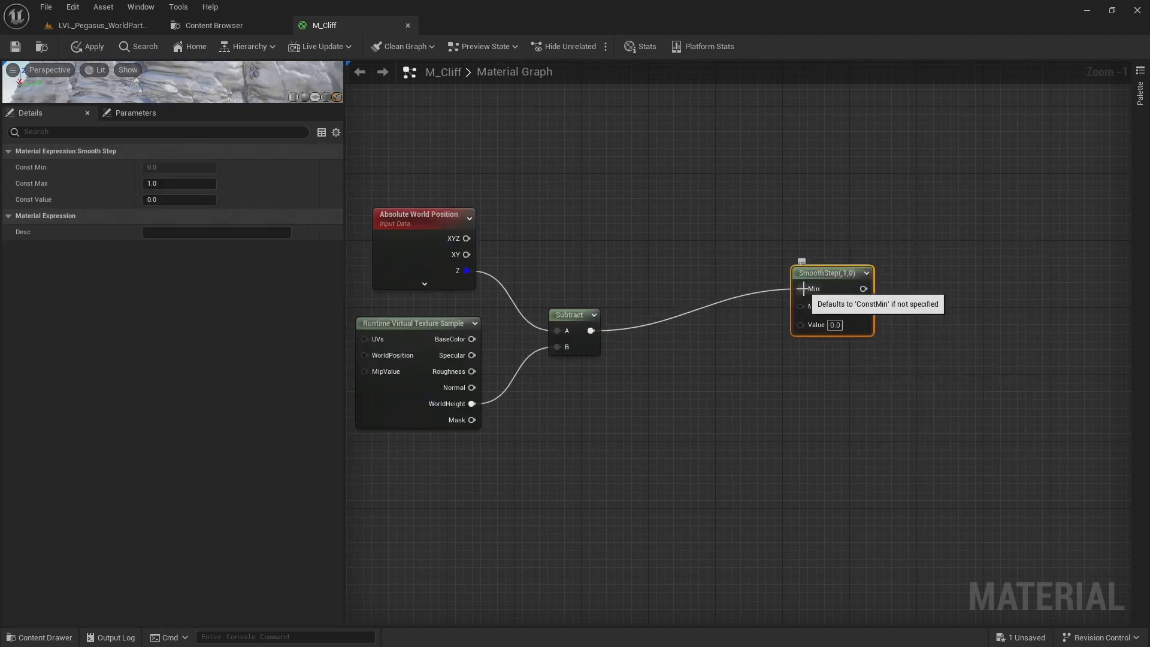
pyautogui.keyDown('alt'); pyautogui.click(802, 288); pyautogui.keyUp('alt')
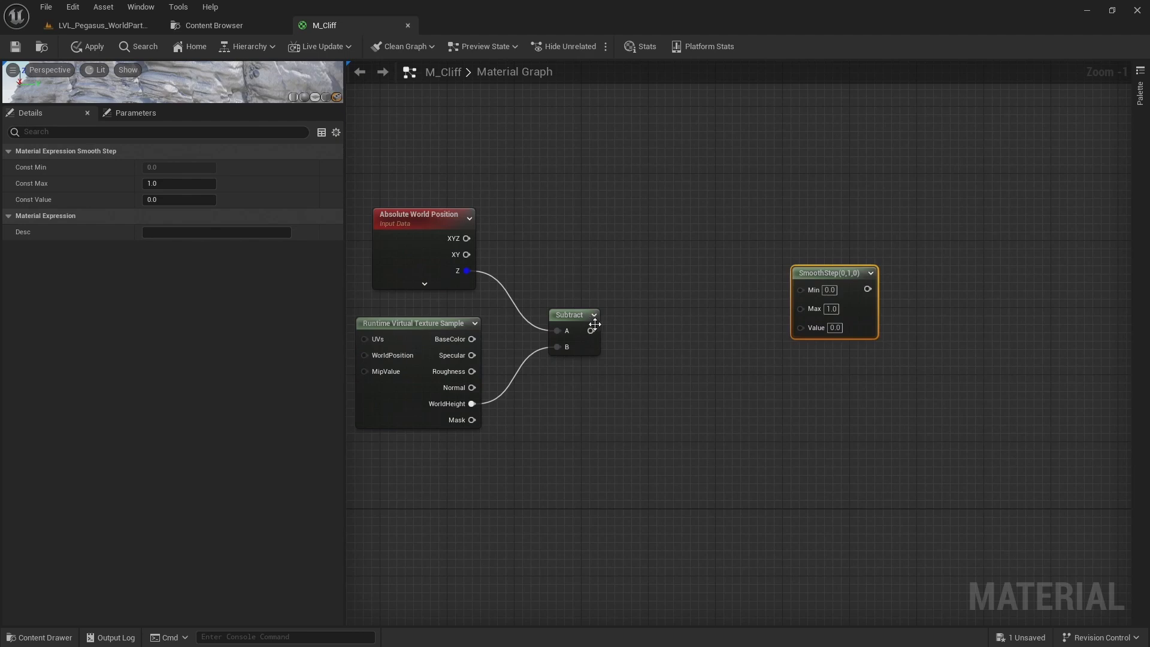
pyautogui.moveTo(591, 331); pyautogui.dragTo(800, 327)
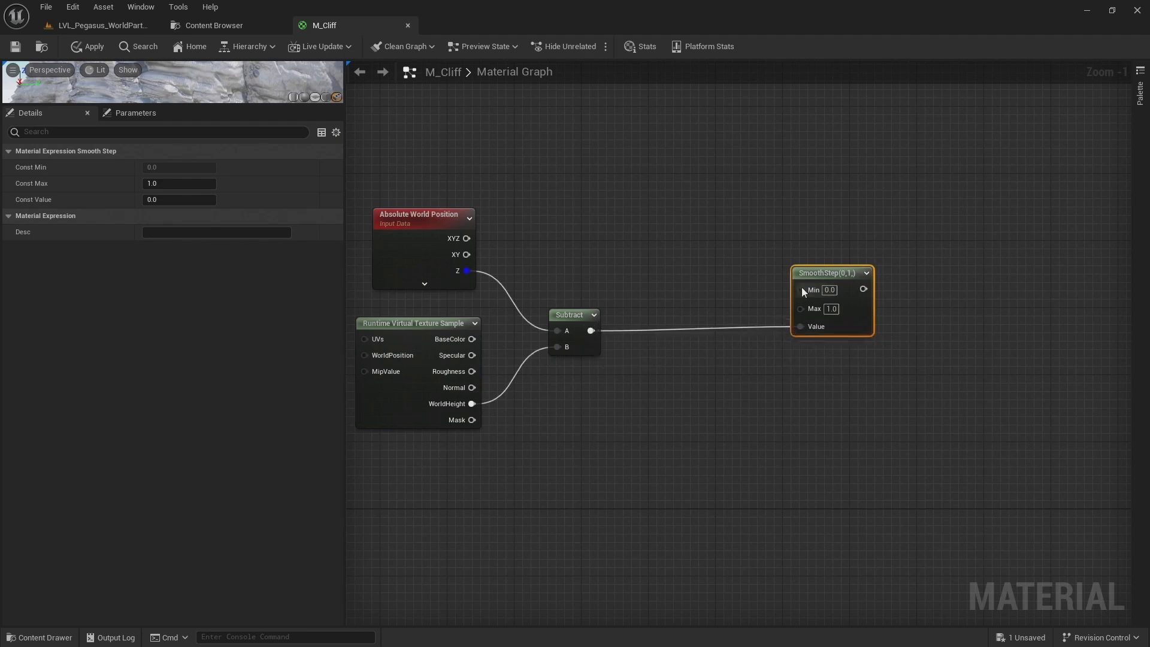
# Promote the SmoothStep node's Min and Max inputs to parameters and arrange the new parameter nodes before it
pyautogui.rightClick(801, 287)
pyautogui.click(833, 360)
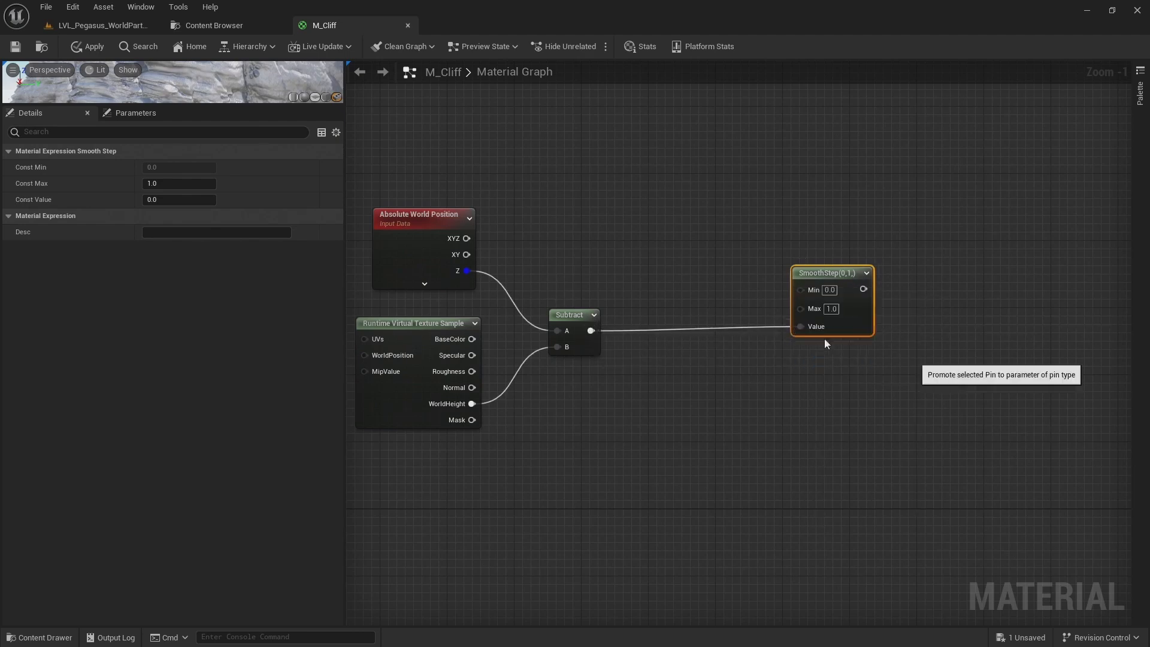
pyautogui.rightClick(800, 307)
pyautogui.click(835, 379)
pyautogui.moveTo(689, 282); pyautogui.dragTo(654, 281)
# Rename the Min parameter as VT Blend Min
pyautogui.click(680, 204)
pyautogui.click(193, 167)
pyautogui.press('Home')
pyautogui.write('VT')
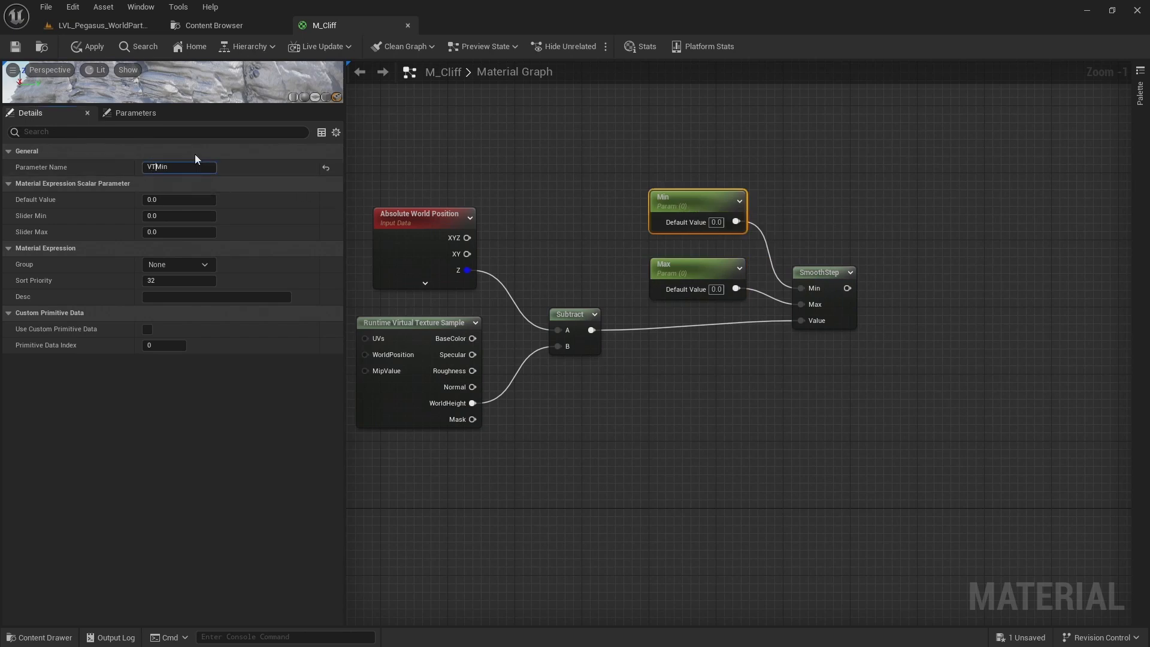
pyautogui.write(' Blend')
pyautogui.press('Return')
# Rename the Max parameter as VT Blend Max
pyautogui.click(689, 271)
pyautogui.click(216, 167)
pyautogui.press('Home')
pyautogui.write('VT Blend')
pyautogui.press('Return')
pyautogui.click(743, 401)
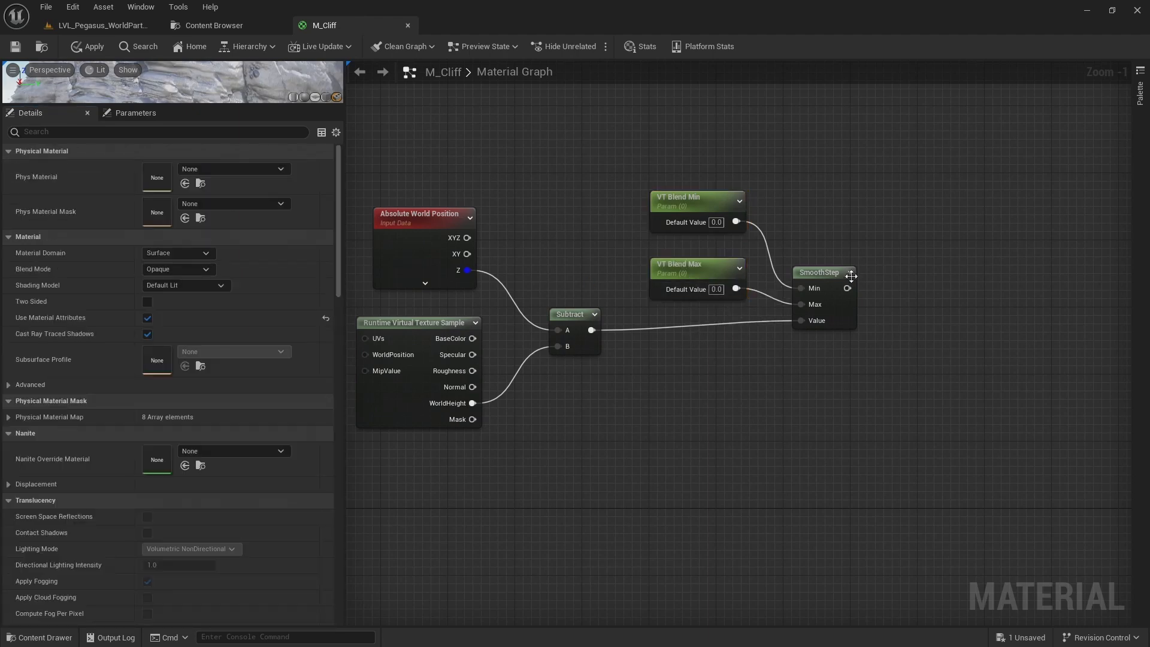
# Feed the SmoothStep output into the final BlendMaterialAttributes node's Alpha and set VT Blend Max's default value to 1.0
pyautogui.scroll(-1, 840, 251)
pyautogui.moveTo(874, 216); pyautogui.dragTo(759, 297, button='right')
pyautogui.scroll(-1, 759, 296)
pyautogui.moveTo(738, 339); pyautogui.dragTo(666, 421, button='right')
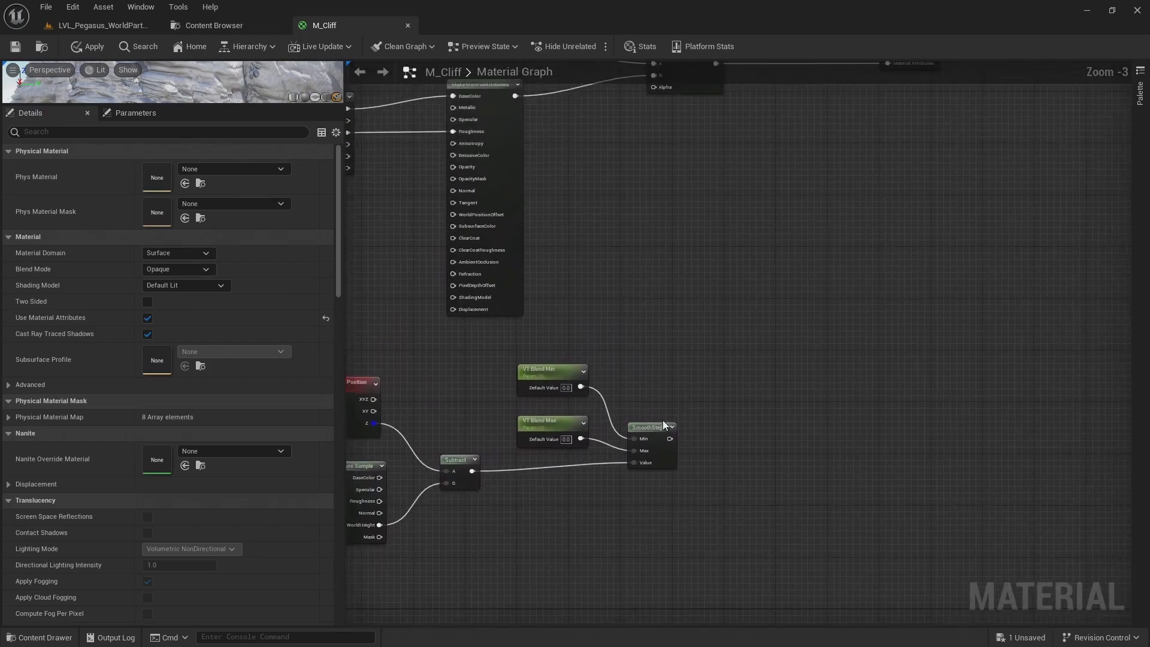
pyautogui.scroll(-2, 666, 424)
pyautogui.moveTo(670, 430); pyautogui.dragTo(658, 237)
pyautogui.scroll(1, 663, 229)
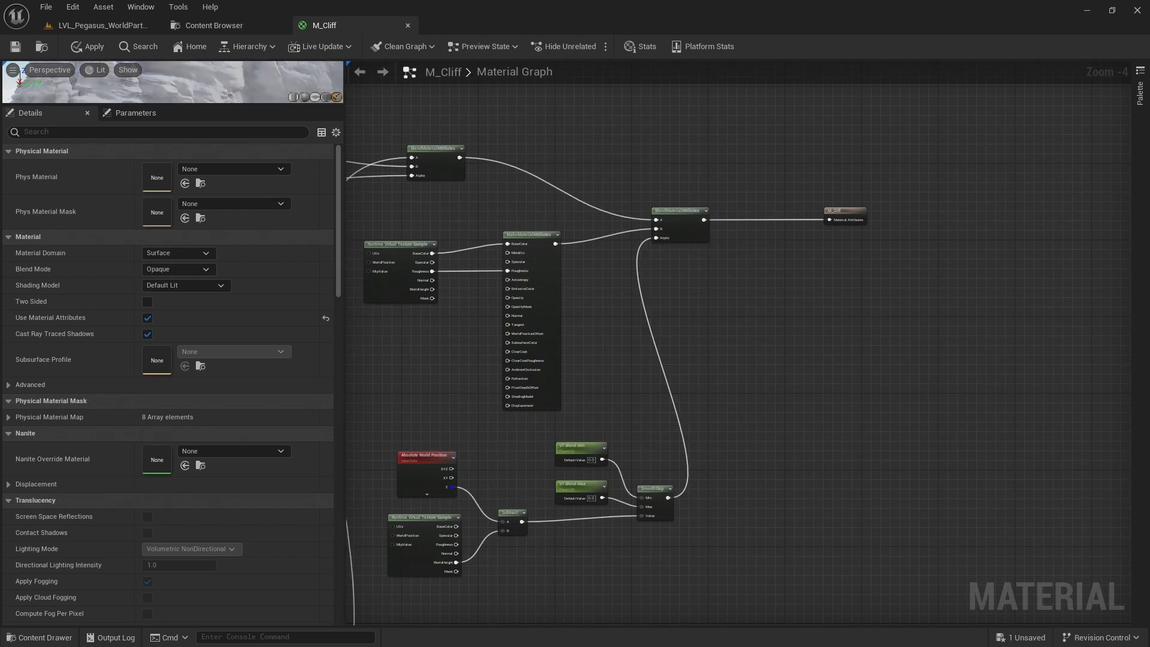
pyautogui.moveTo(598, 346); pyautogui.dragTo(772, 179, button='right')
pyautogui.scroll(2, 776, 254)
pyautogui.moveTo(829, 249); pyautogui.dragTo(760, 179, button='right')
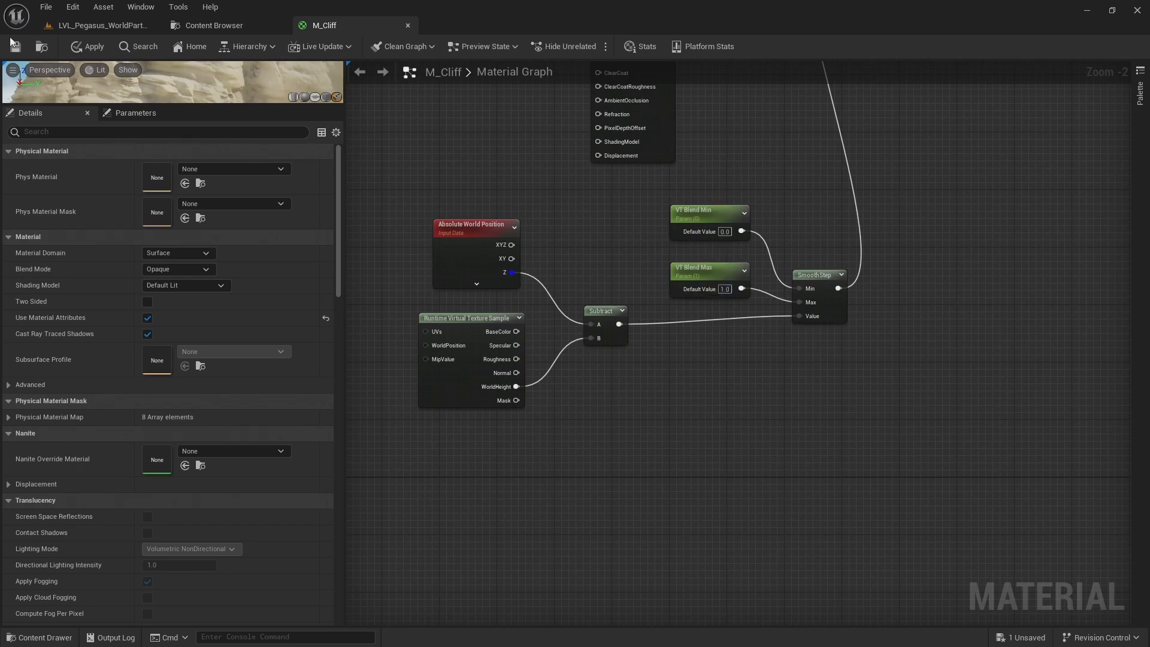
# Inspect the cliff in the level and swap the final BlendMaterialAttributes inputs, with MakeMaterialAttributes into A and the earlier blend into B
pyautogui.click(93, 26)
pyautogui.moveTo(462, 342); pyautogui.dragTo(452, 244, button='right')
pyautogui.press('w')
pyautogui.press('s')
pyautogui.moveTo(403, 344); pyautogui.dragTo(468, 345, button='right')
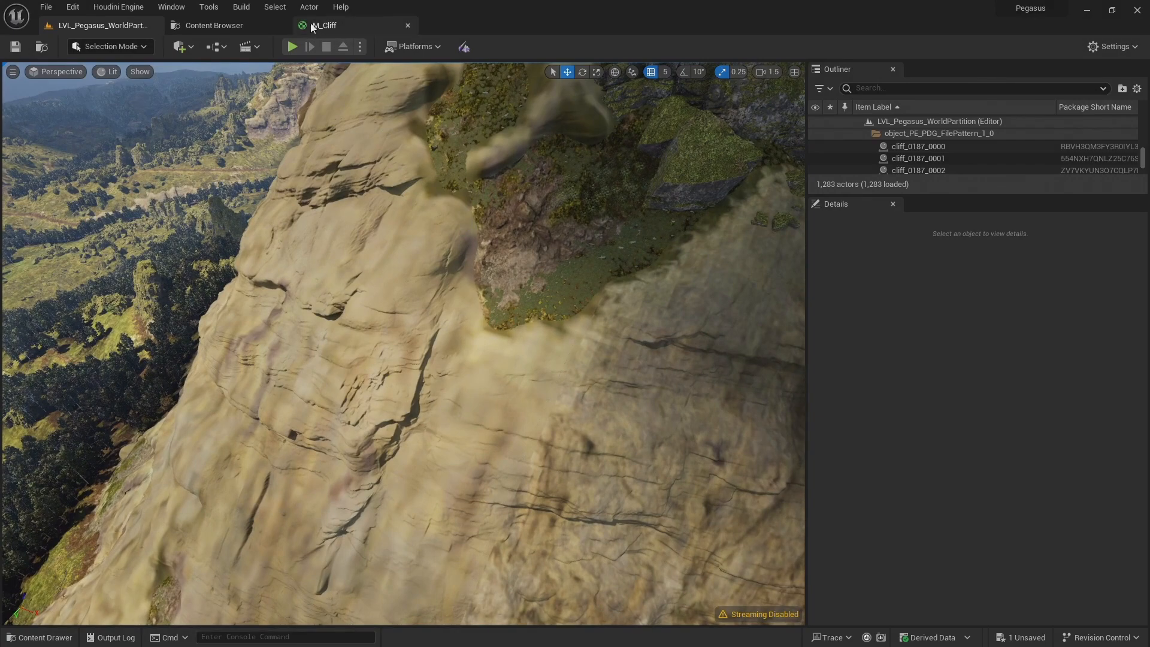
pyautogui.click(312, 25)
pyautogui.moveTo(809, 141); pyautogui.dragTo(674, 449, button='right')
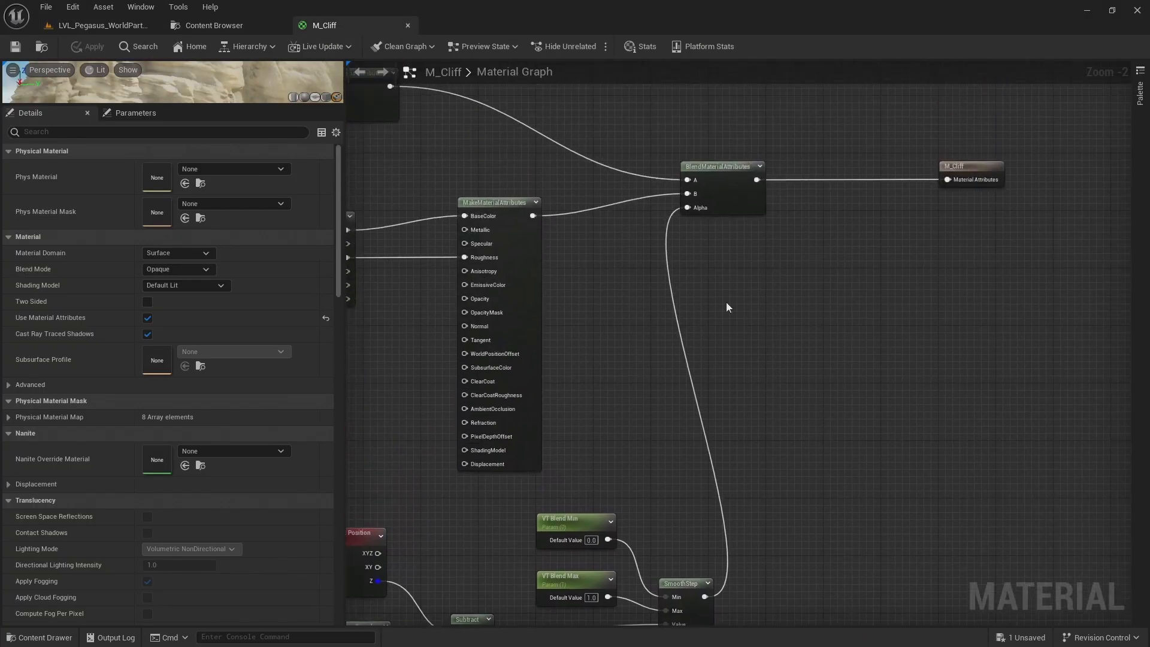
pyautogui.moveTo(706, 231); pyautogui.dragTo(737, 265, button='right')
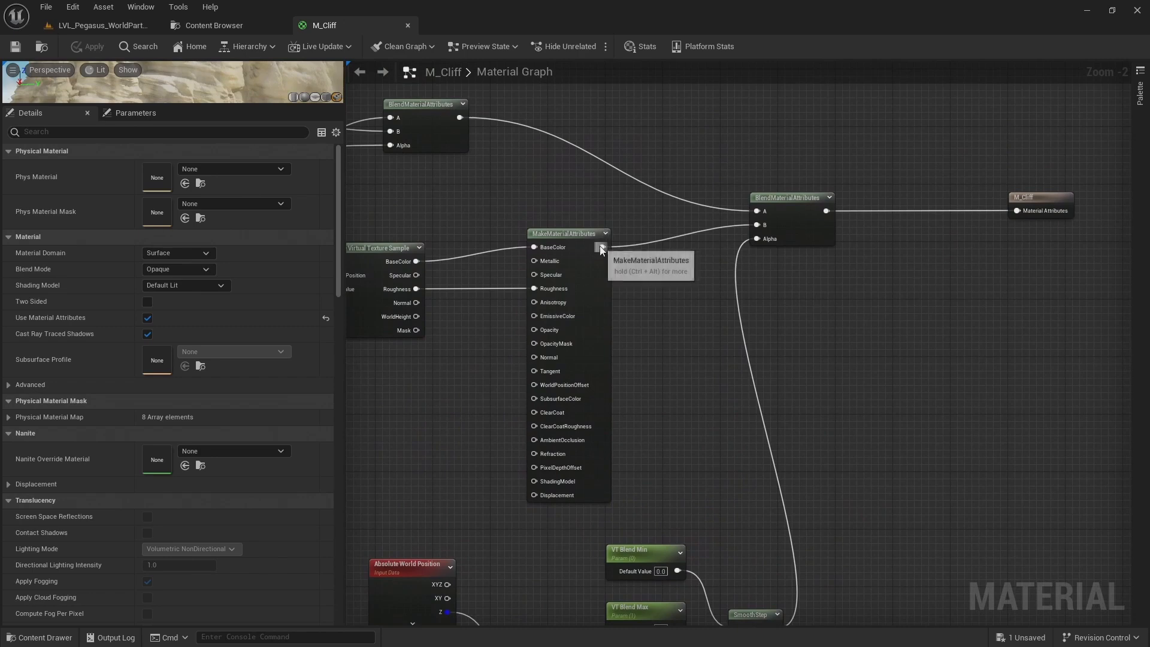
pyautogui.moveTo(602, 247); pyautogui.dragTo(758, 210)
pyautogui.moveTo(461, 117); pyautogui.dragTo(760, 225)
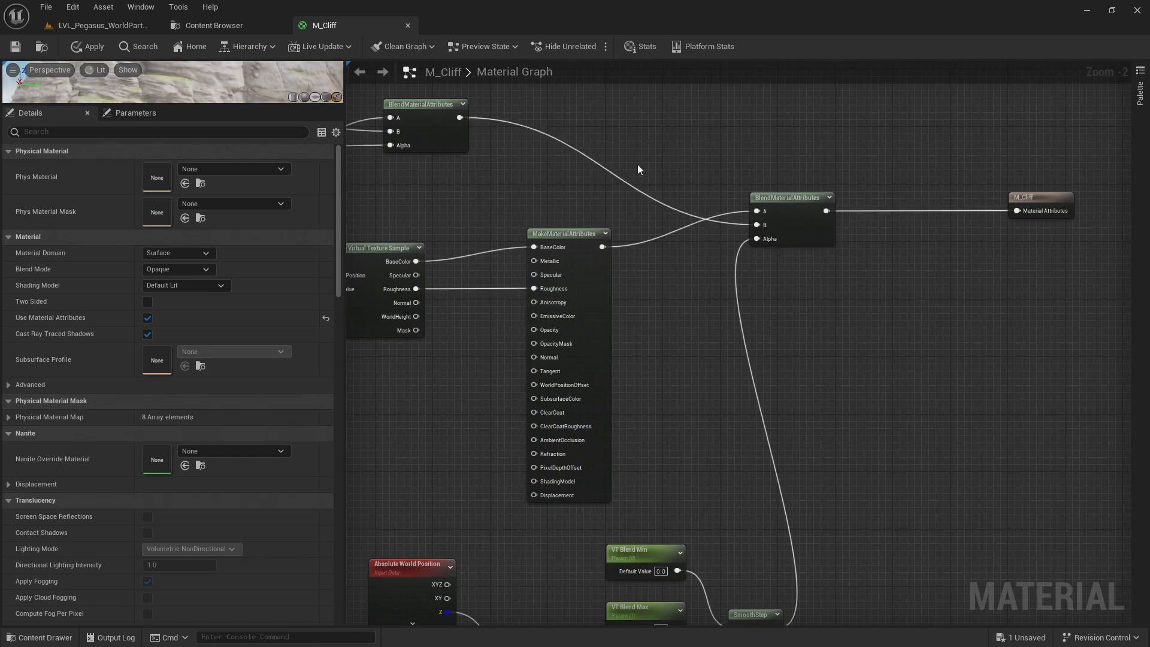
# Assign the VT Blend Min and VT Blend Max parameters to the 0. Common Paramaters group
pyautogui.moveTo(638, 164); pyautogui.dragTo(803, 205, button='right')
pyautogui.scroll(-4, 791, 210)
pyautogui.scroll(-1, 784, 211)
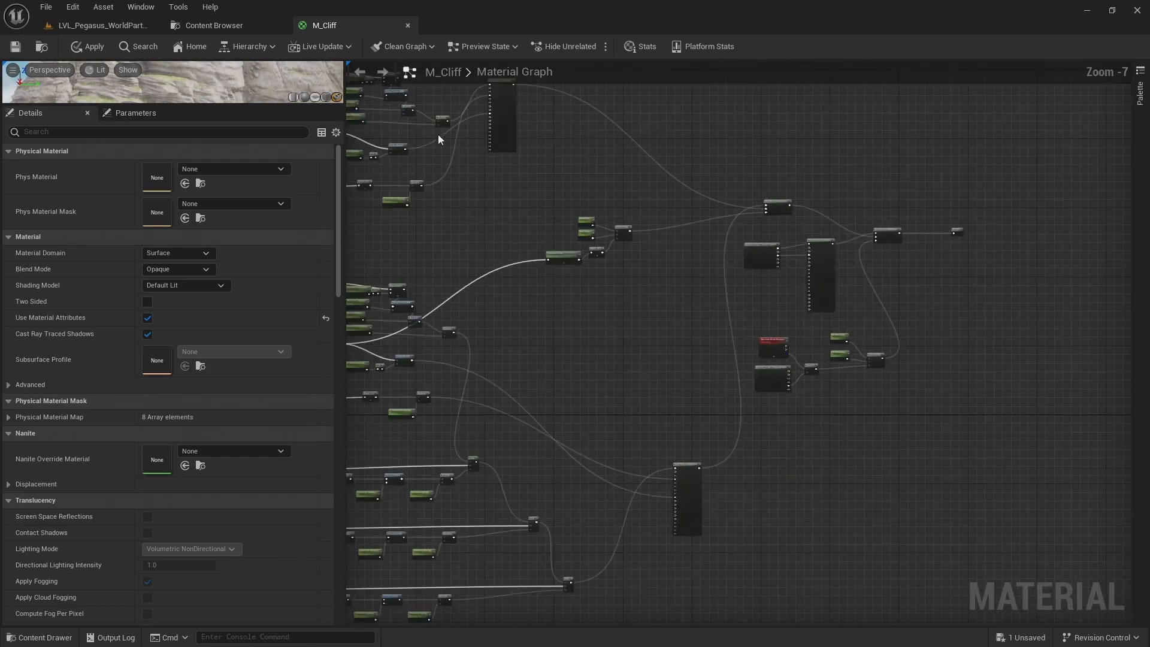
pyautogui.scroll(4, 905, 220)
pyautogui.scroll(1, 860, 277)
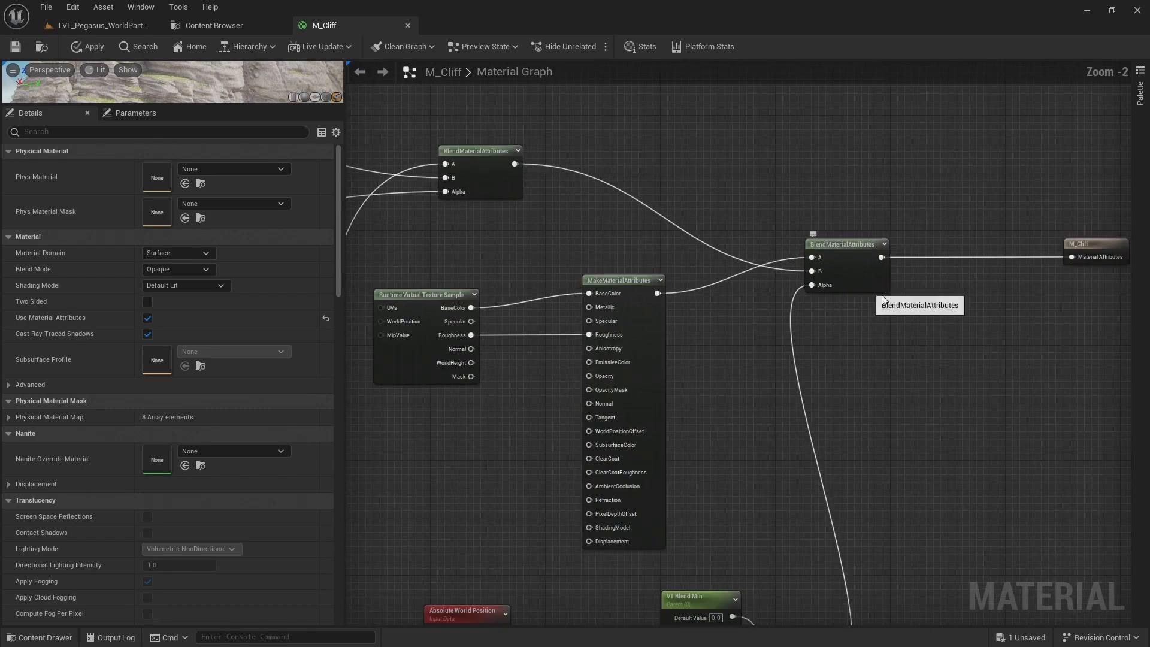
pyautogui.moveTo(866, 285); pyautogui.dragTo(910, 66, button='right')
pyautogui.moveTo(702, 222); pyautogui.dragTo(747, 318)
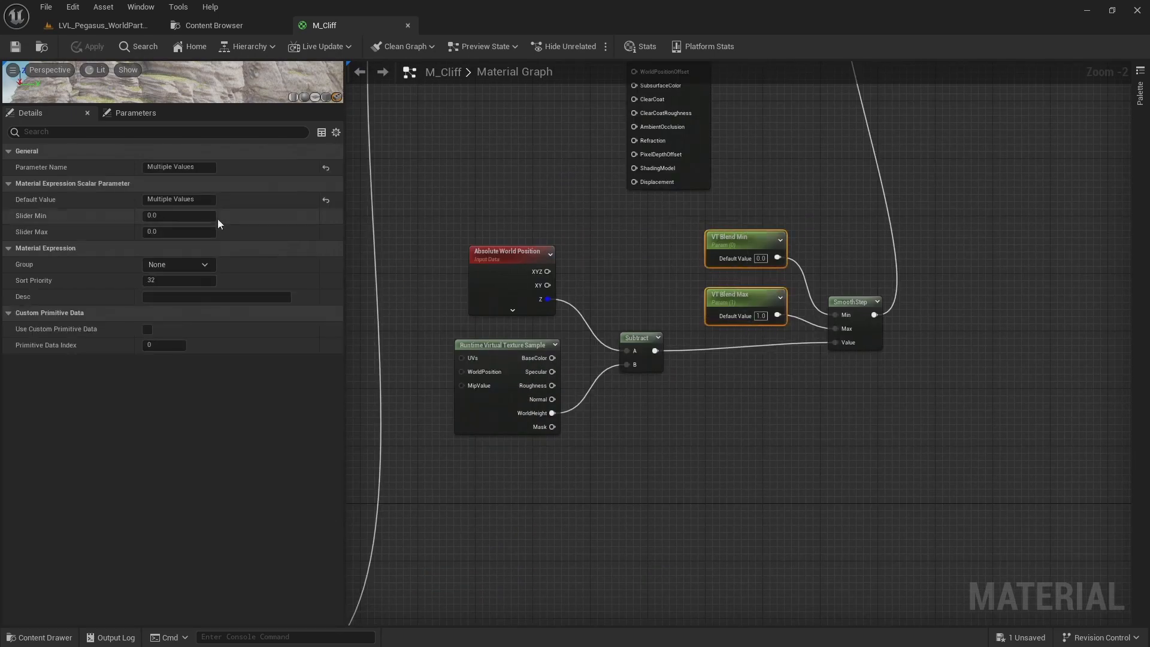
pyautogui.click(204, 264)
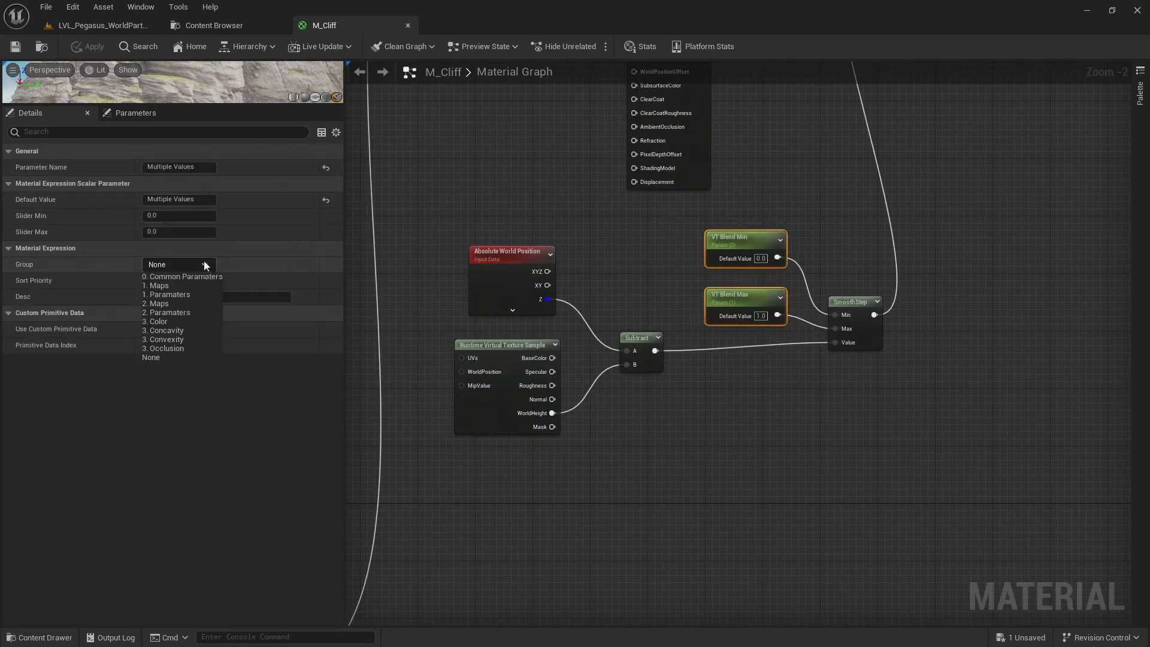
pyautogui.click(199, 277)
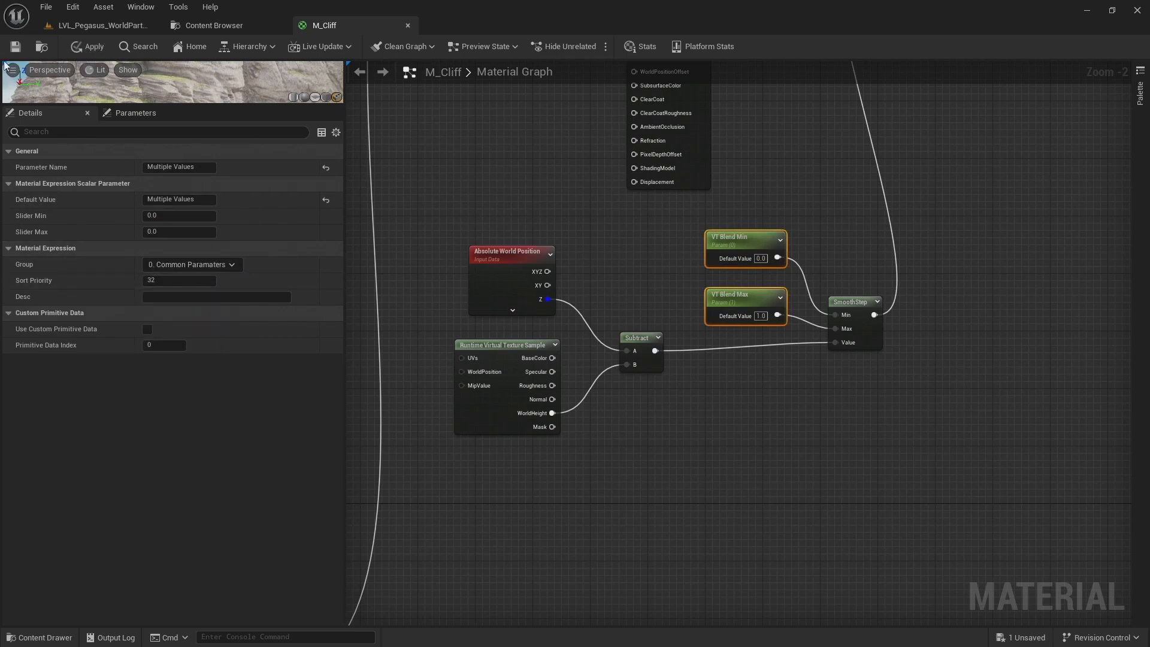
# Open the MI_Cliff material instance and place its window over the level viewport beside the cliff and landscape seam
pyautogui.click(132, 26)
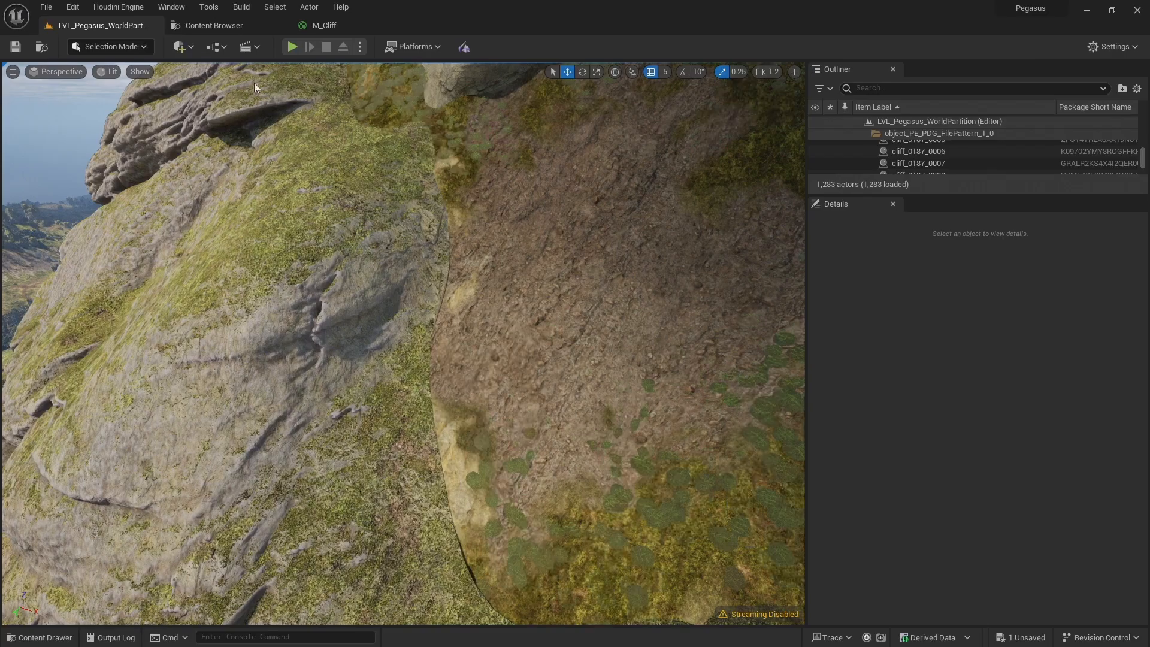
pyautogui.click(242, 24)
pyautogui.doubleClick(486, 172)
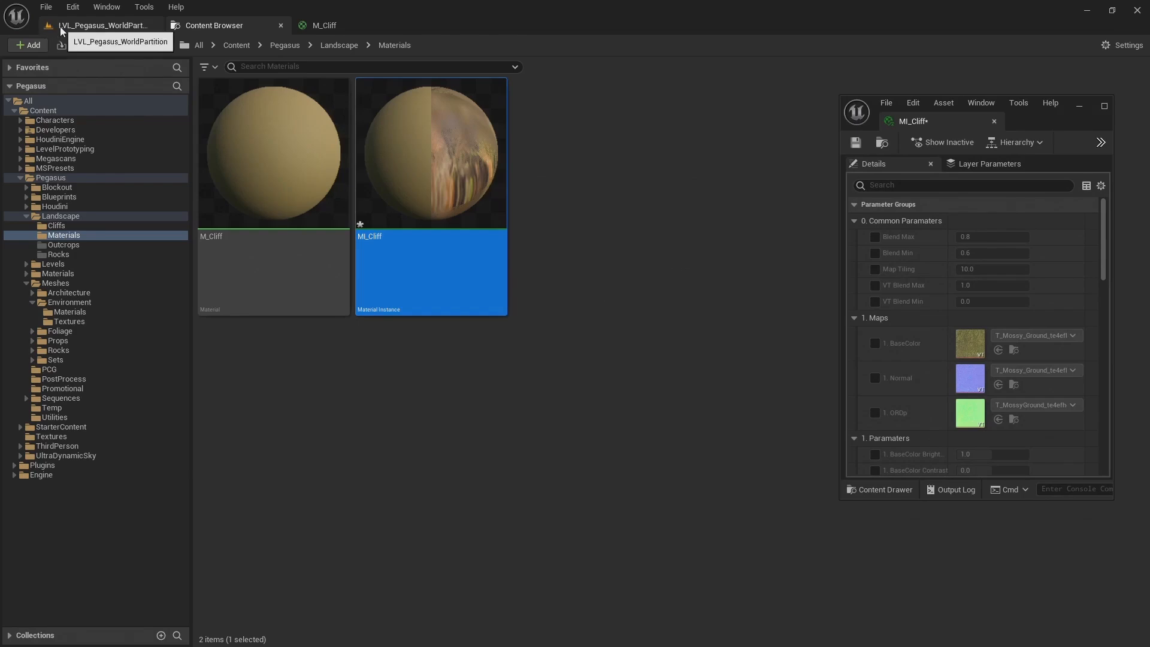
pyautogui.click(64, 28)
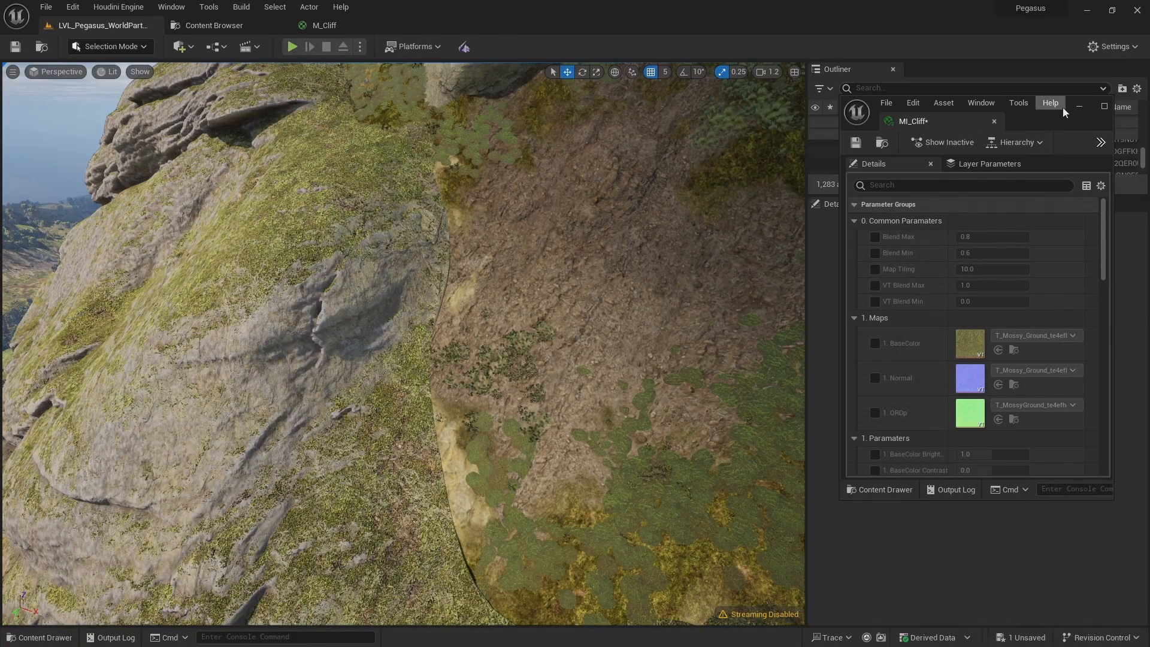
pyautogui.moveTo(1062, 124); pyautogui.dragTo(838, 114)
pyautogui.moveTo(544, 134)
pyautogui.mouseDown(button='right')
pyautogui.moveTo(543, 78)
pyautogui.moveTo(544, 149)
pyautogui.mouseUp(button='right')
pyautogui.press('w')
pyautogui.scroll(-11, 543, 129)
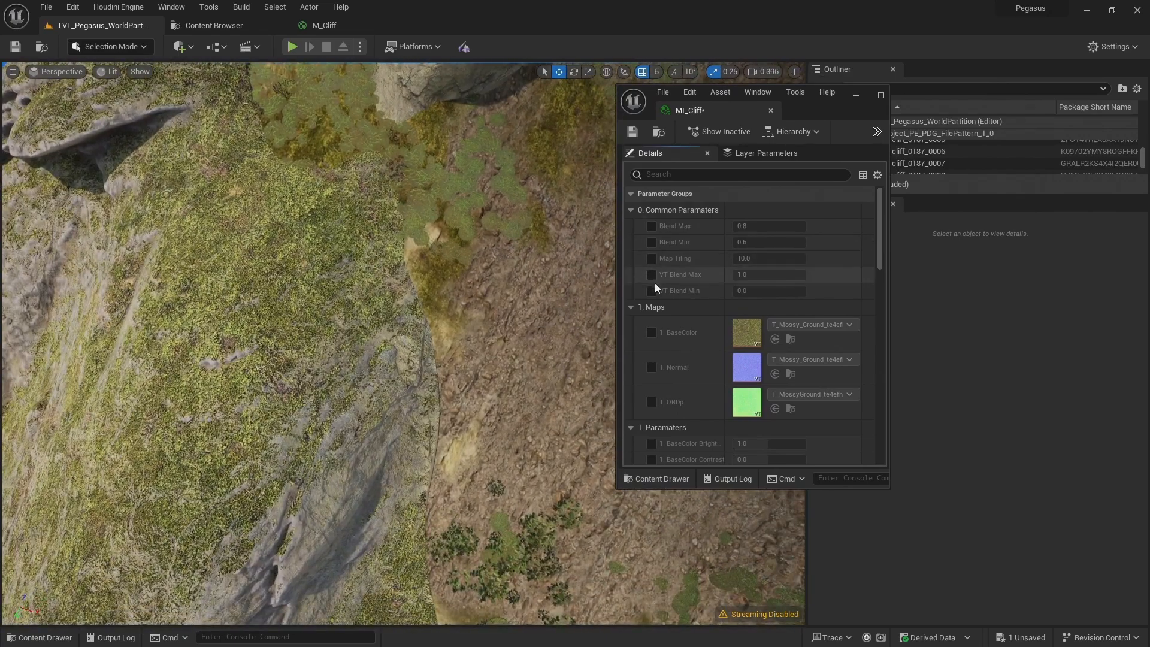
# Enable the VT Blend Max and VT Blend Min overrides in MI_Cliff, setting them to about 131 and 4.9
pyautogui.click(651, 292)
pyautogui.click(651, 275)
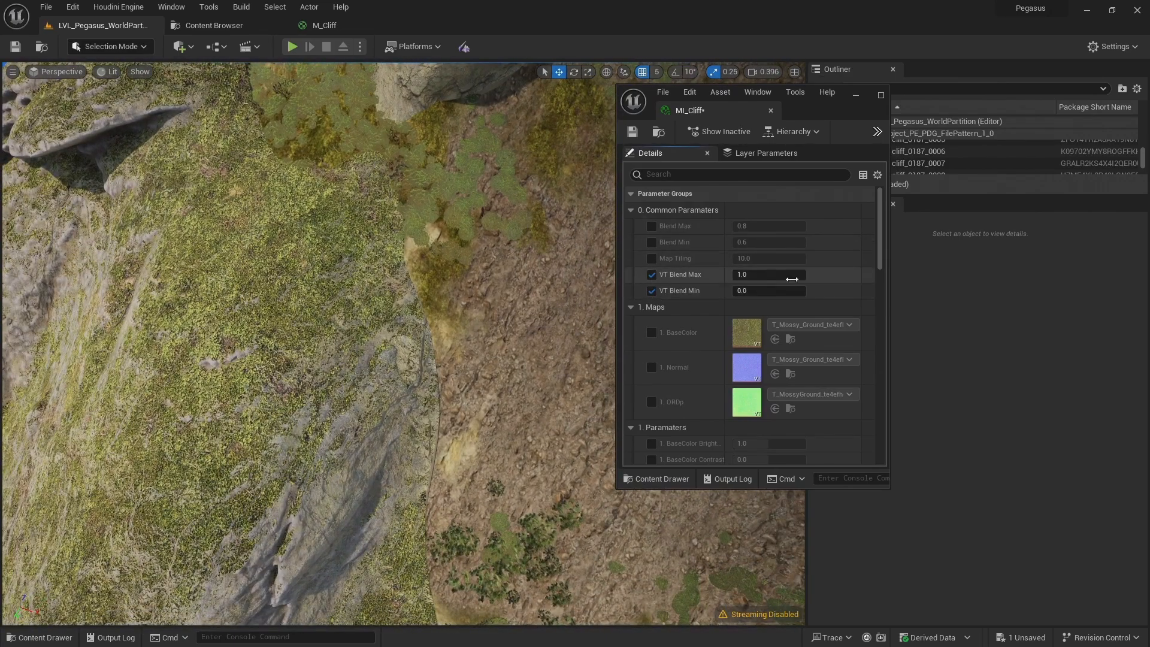
pyautogui.moveTo(770, 275); pyautogui.dragTo(806, 290)
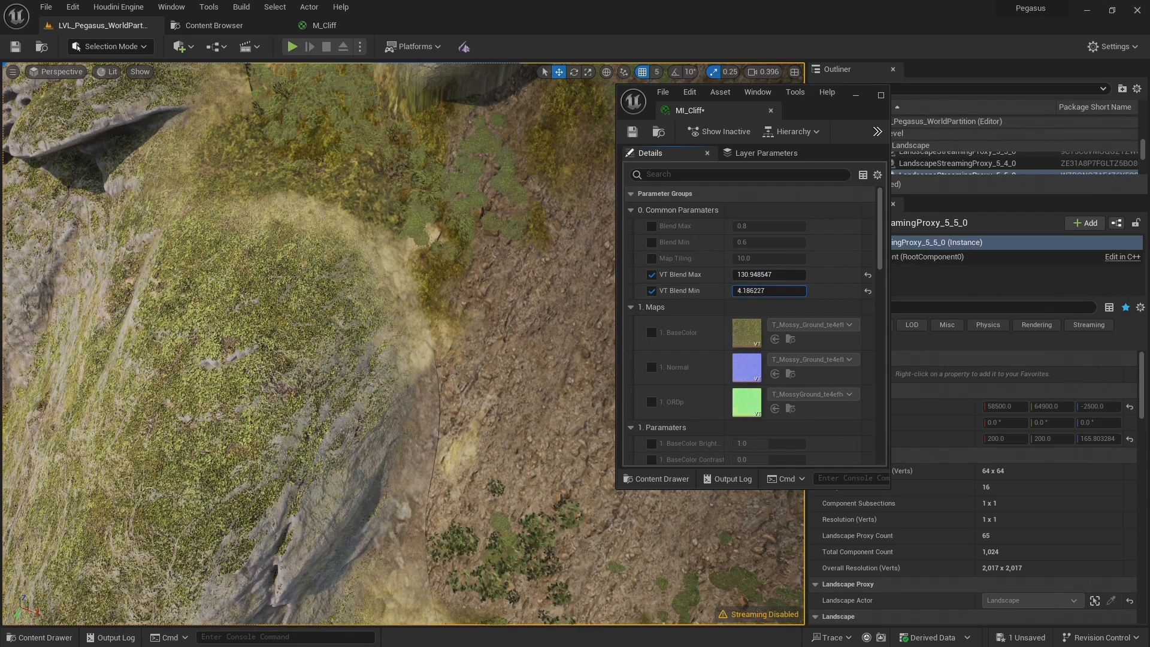
pyautogui.press('s')
pyautogui.scroll(3, 401, 360)
pyautogui.moveTo(401, 359); pyautogui.dragTo(352, 264, button='right')
pyautogui.press('s')
pyautogui.press('s')
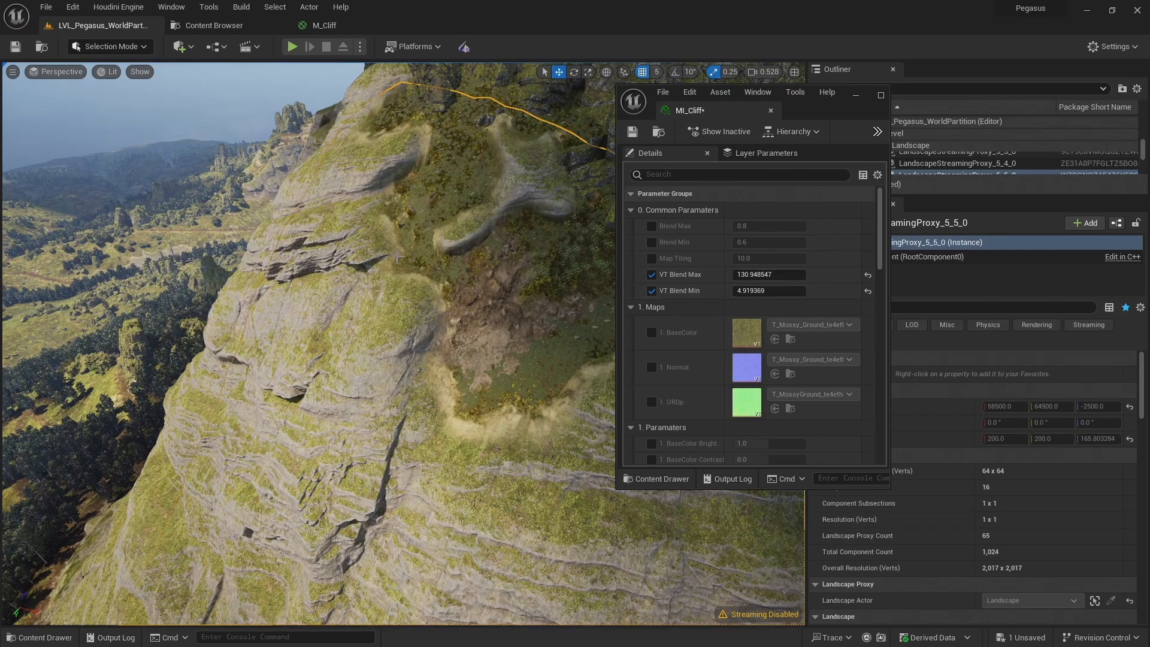
# Lower VT Blend Max in MI_Cliff while judging the cliff's blend into the landscape
pyautogui.moveTo(782, 274); pyautogui.dragTo(719, 274)
pyautogui.press('s')
pyautogui.moveTo(585, 293)
pyautogui.mouseDown(button='right')
pyautogui.moveTo(584, 264)
pyautogui.moveTo(578, 307)
pyautogui.mouseUp(button='right')
pyautogui.scroll(1, 578, 307)
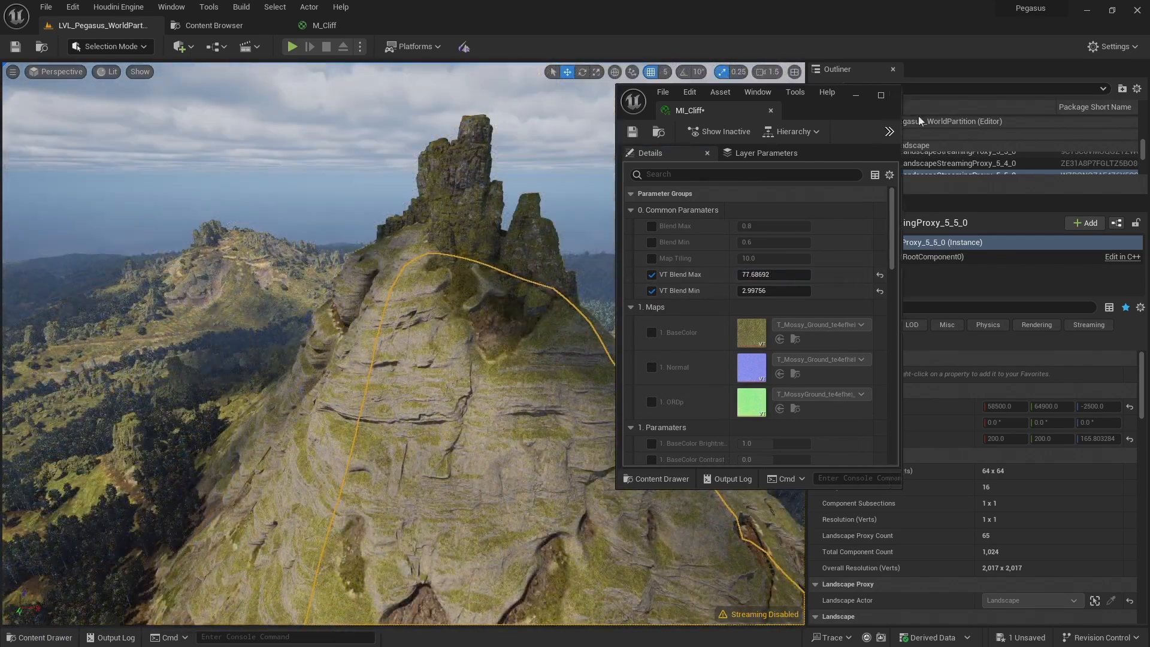
# Put the MI_Cliff window away and deselect the landscape proxy to view the whole cliff
pyautogui.moveTo(886, 111); pyautogui.dragTo(974, 102)
pyautogui.click(965, 95)
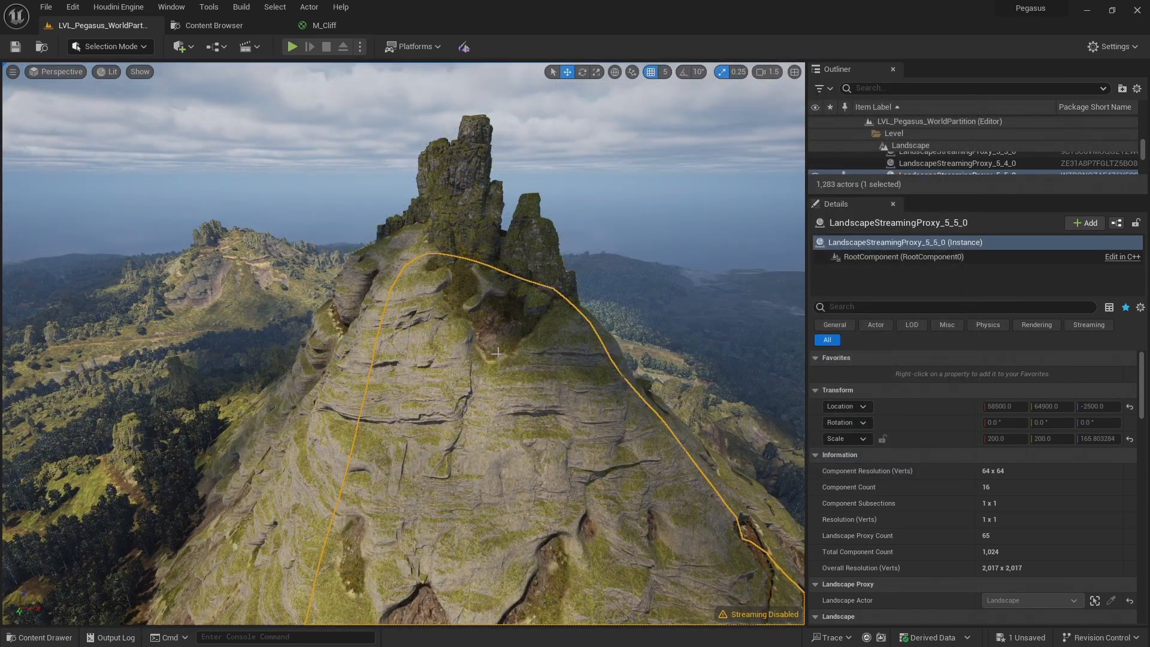
pyautogui.press('Escape')
pyautogui.moveTo(404, 343); pyautogui.dragTo(410, 397, button='right')
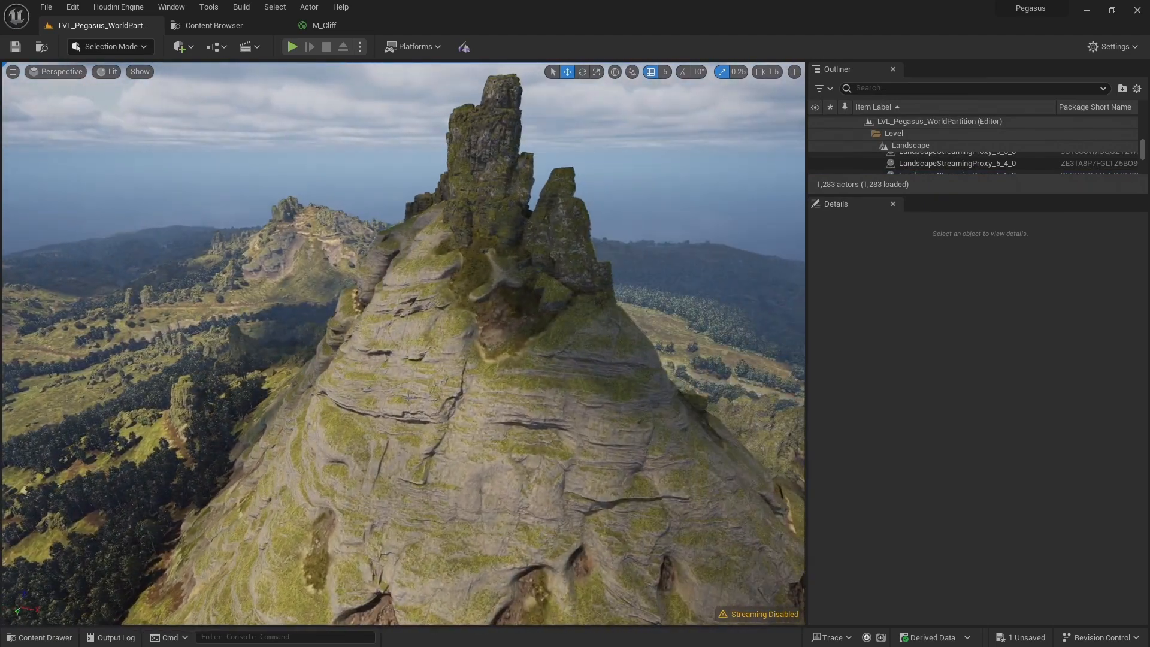